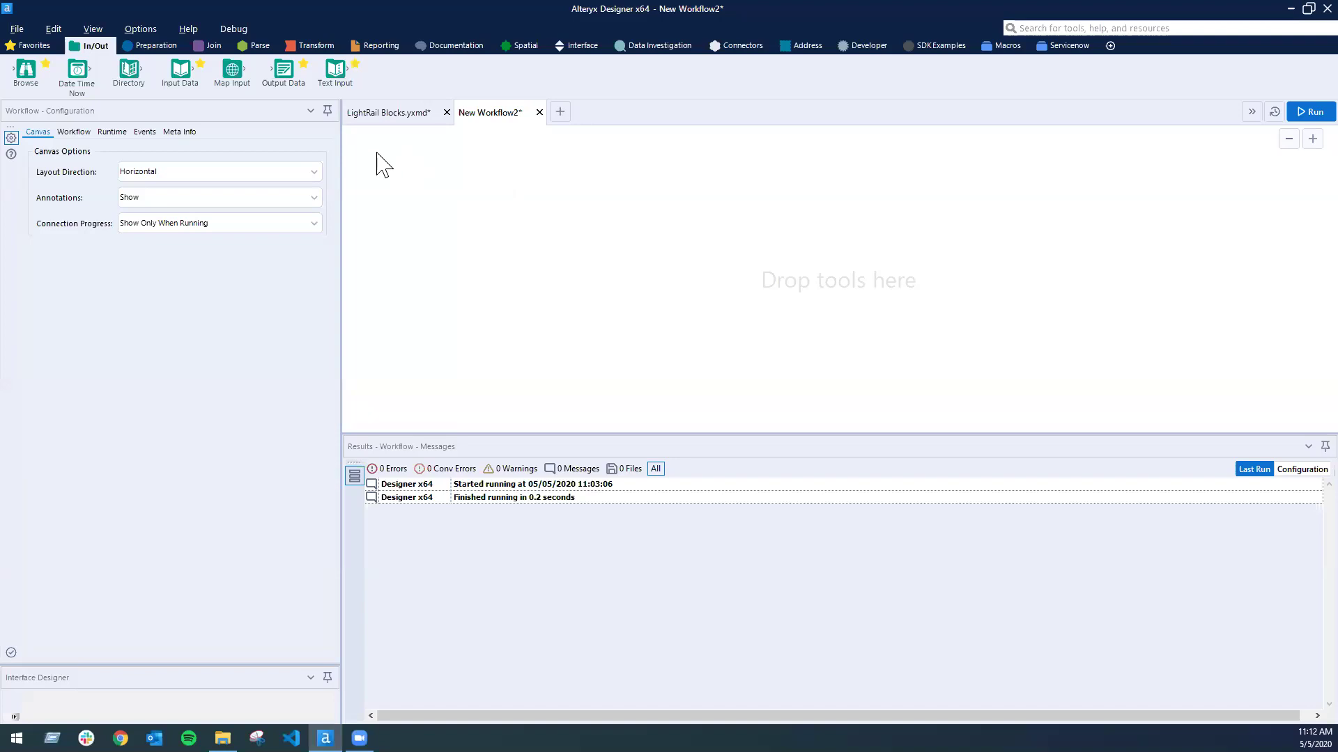
Step: Add an Input Data tool to the canvas and connect it to the recent file LightRailStops.yxdb
drag(179, 69, 471, 221)
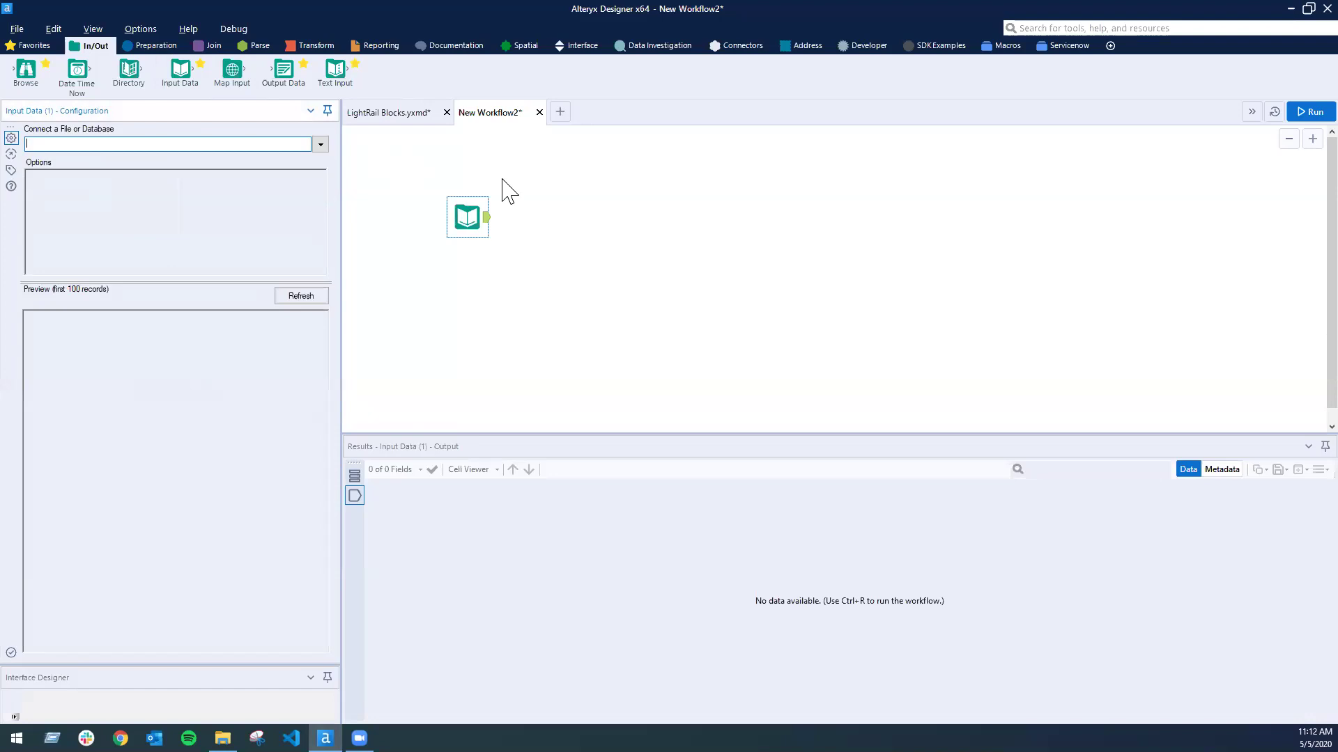
click(320, 145)
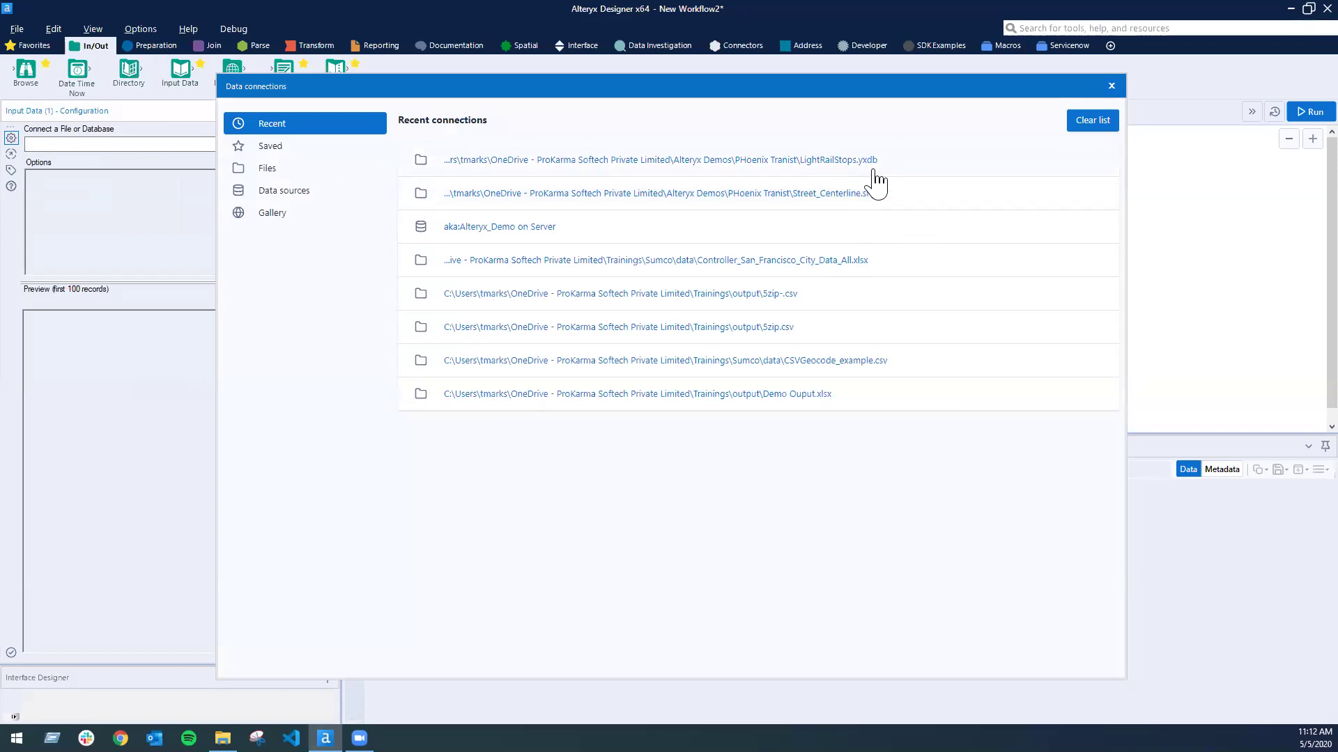
click(846, 164)
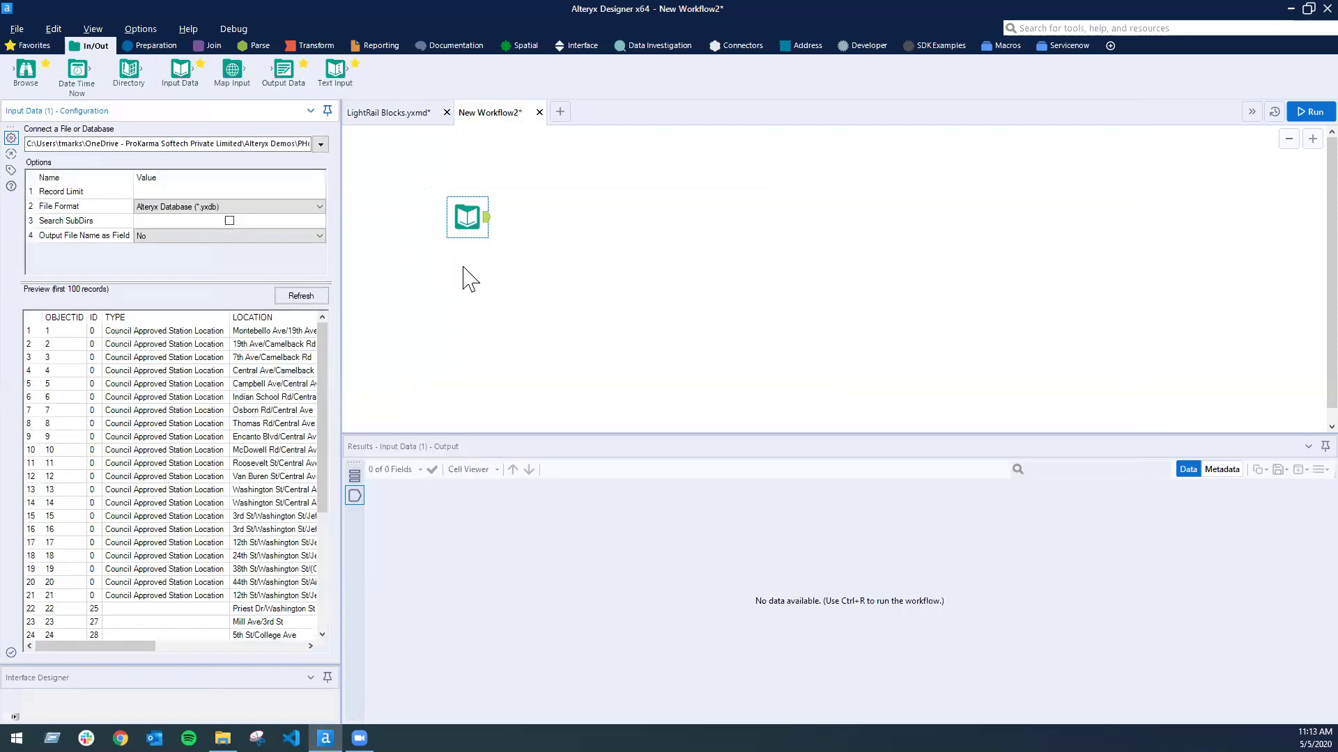
Step: Add Light_Rail_Line.shp from the PHoenix Tranist folder as a second input below the LightRailStops input
click(222, 738)
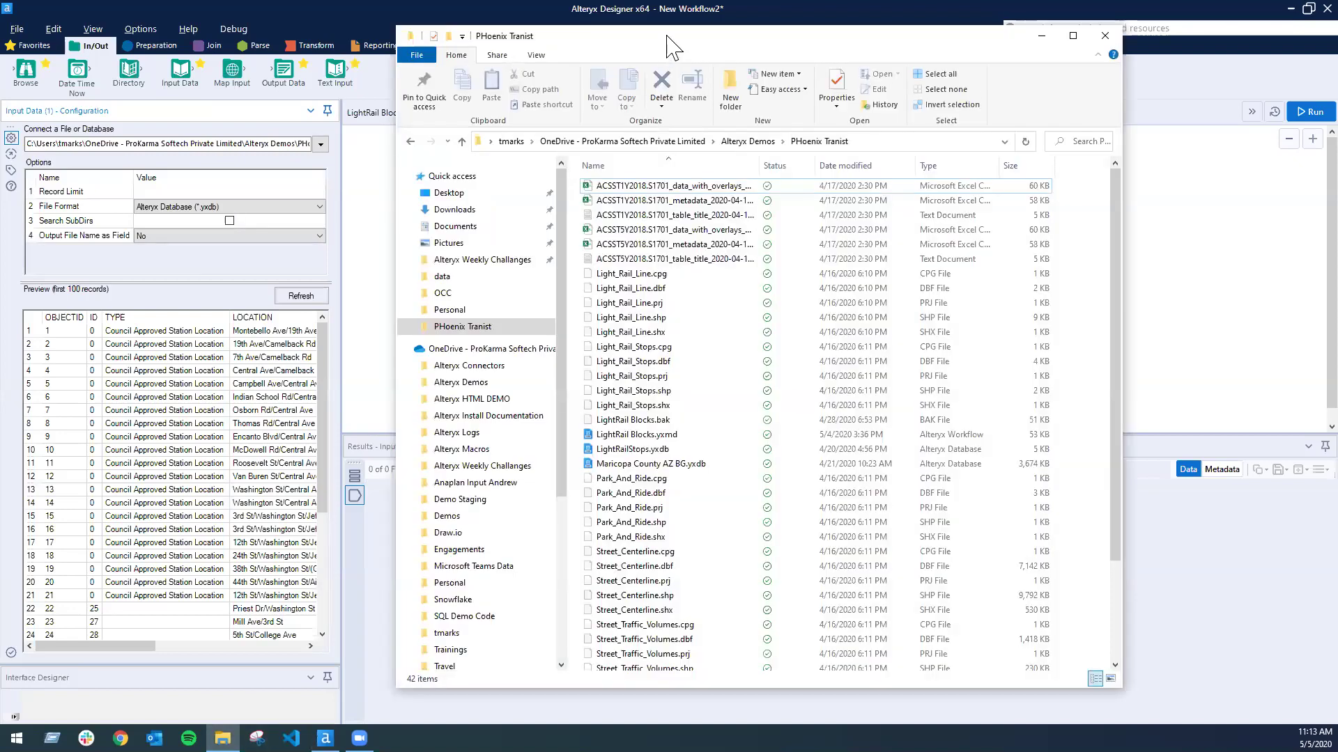
drag(759, 35, 962, 56)
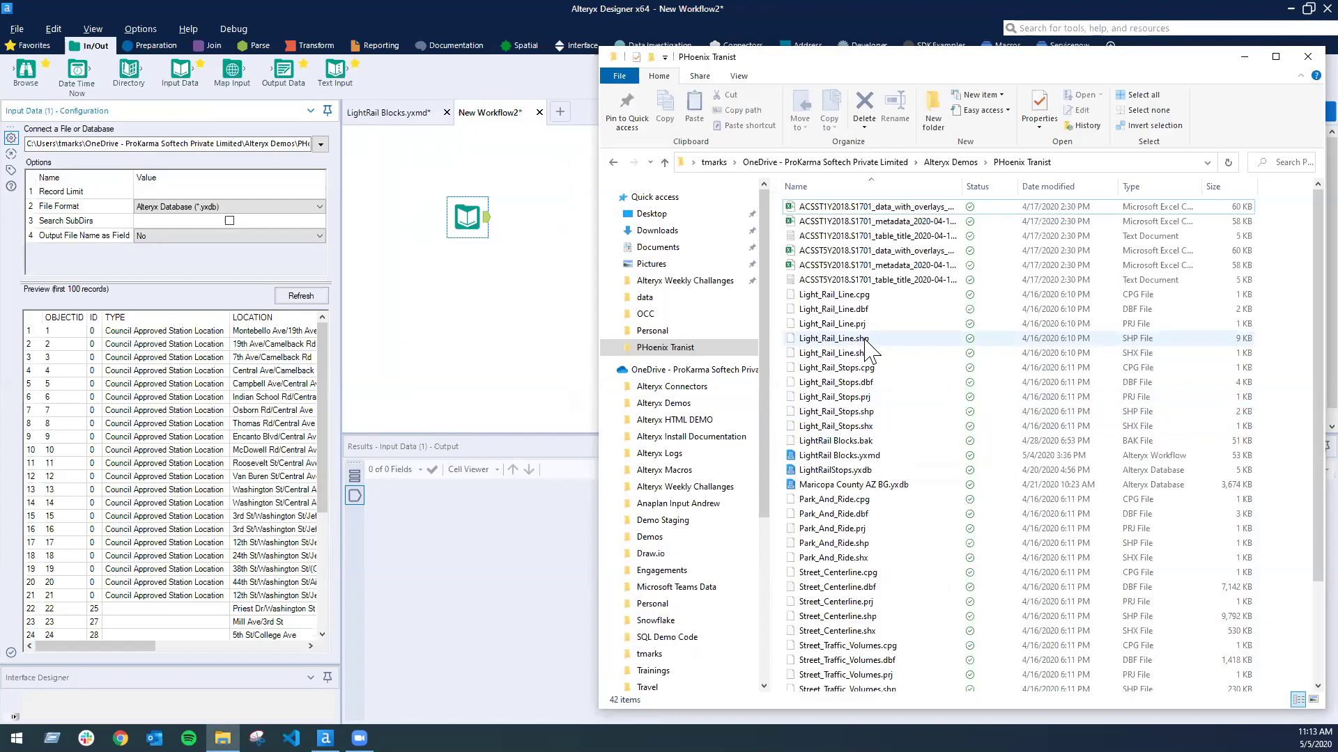
drag(864, 341, 472, 338)
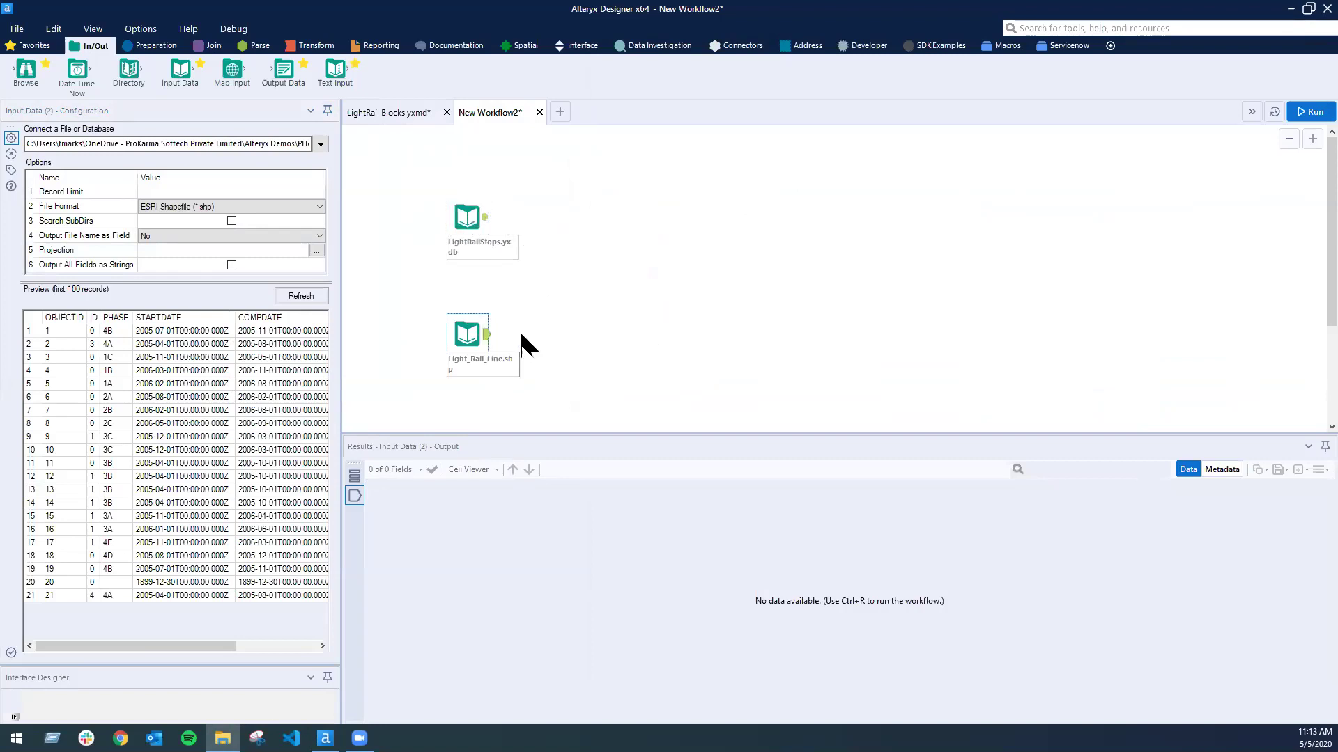
click(546, 348)
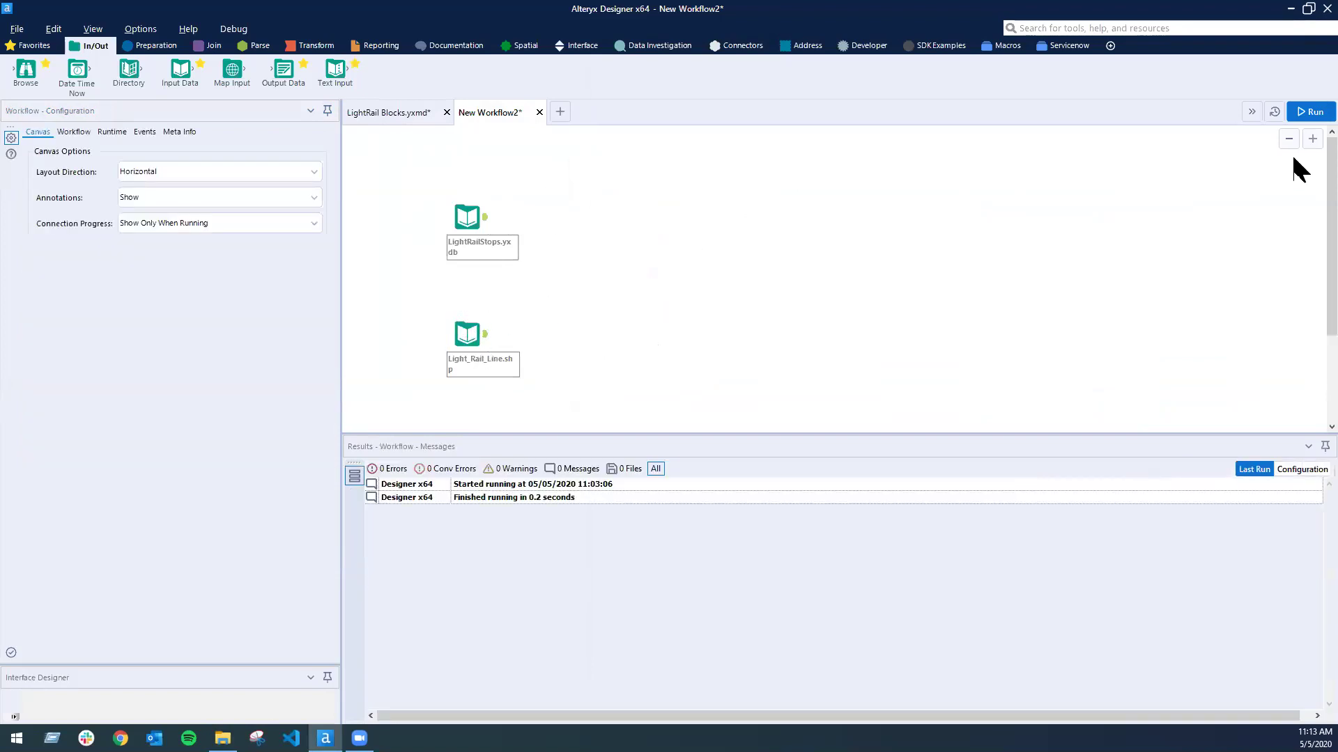
Step: Examine the data previews of the LightRailStops input and the Light_Rail_Line input, including their location and spatial fields
click(466, 220)
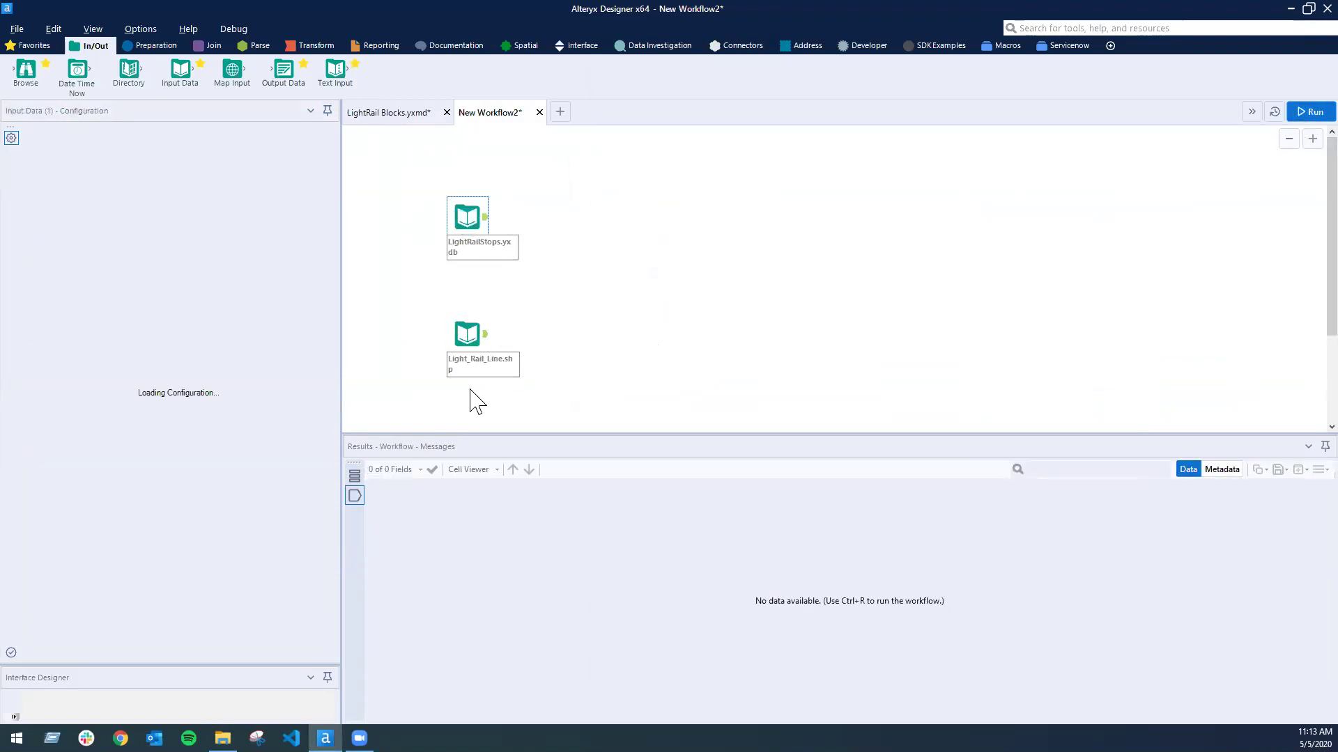
drag(343, 352, 700, 353)
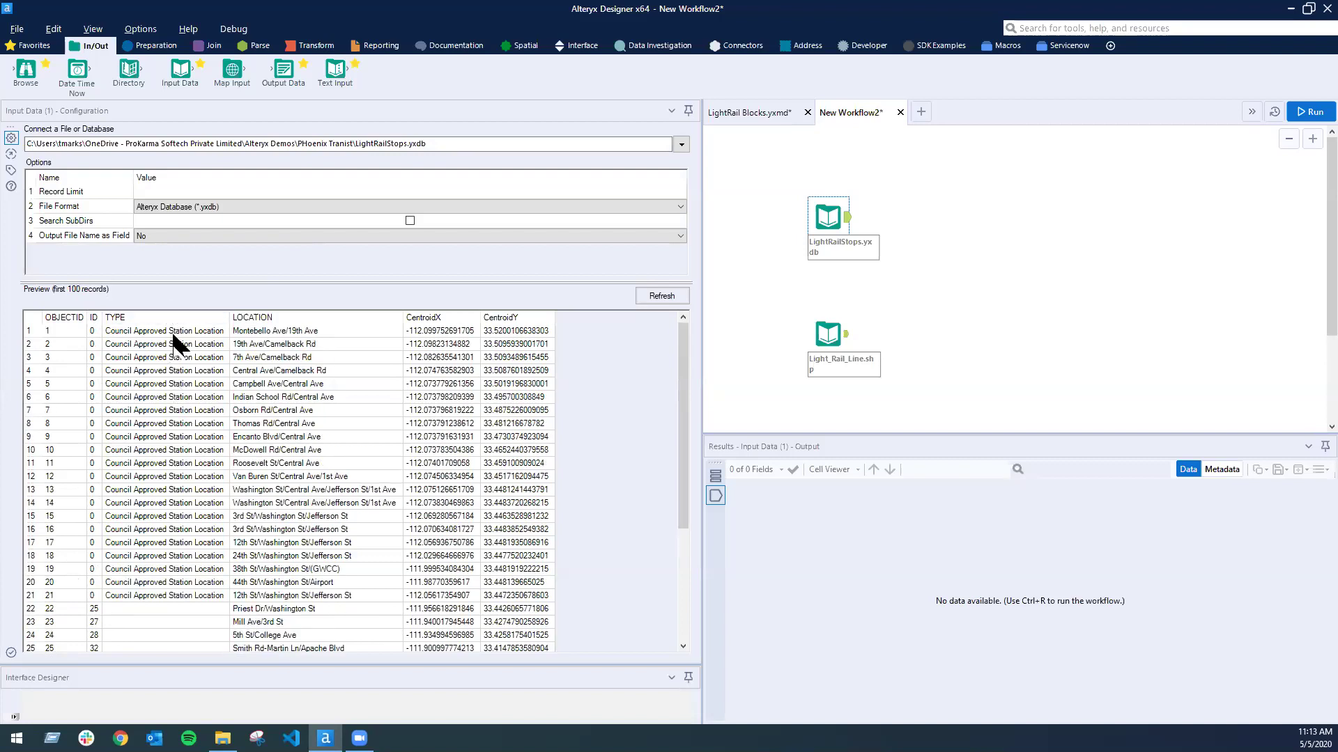
scroll(195, 460, down, 4)
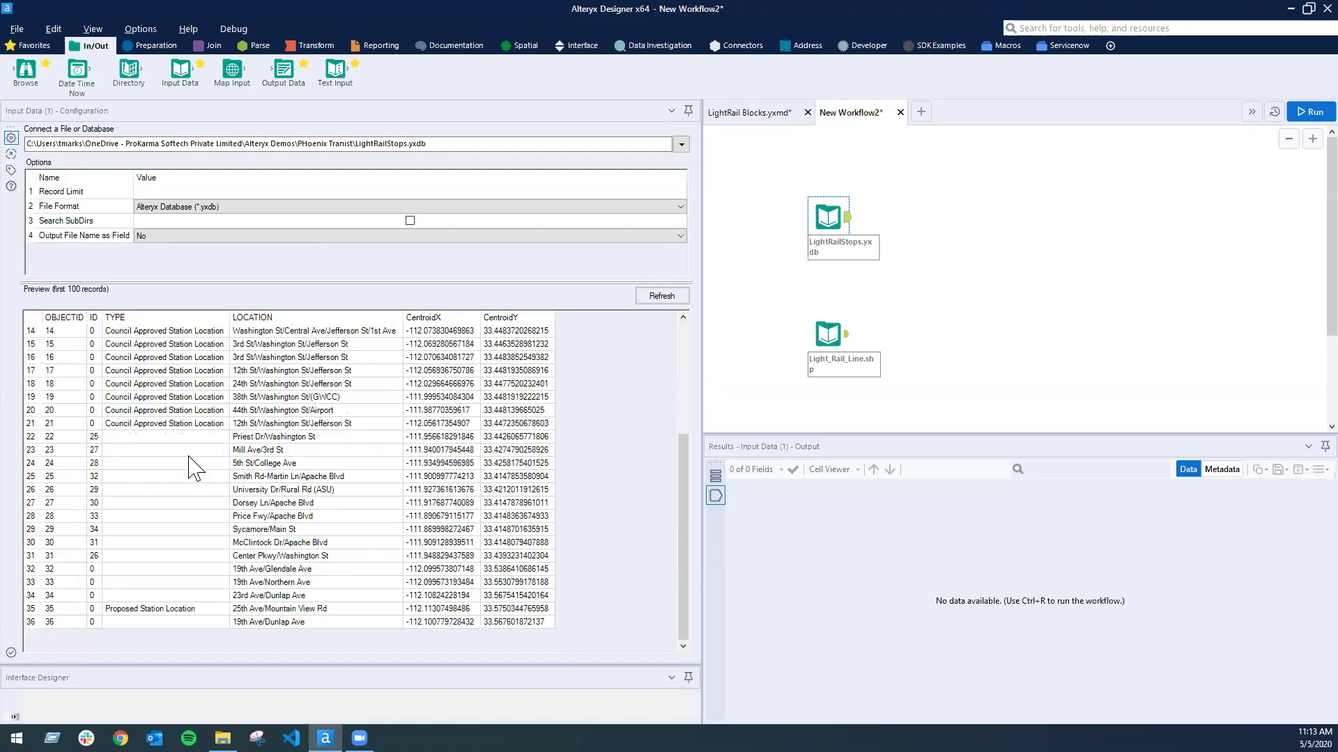
scroll(202, 446, up, 4)
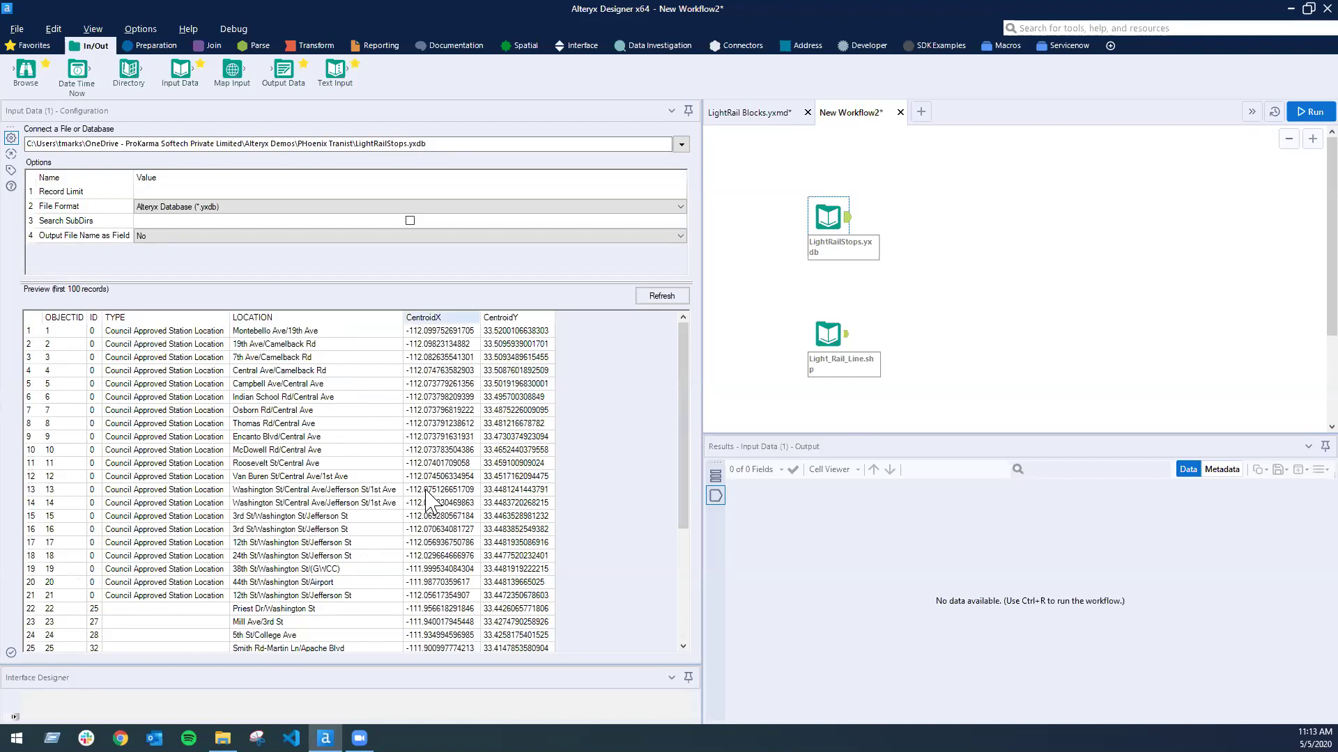
click(848, 343)
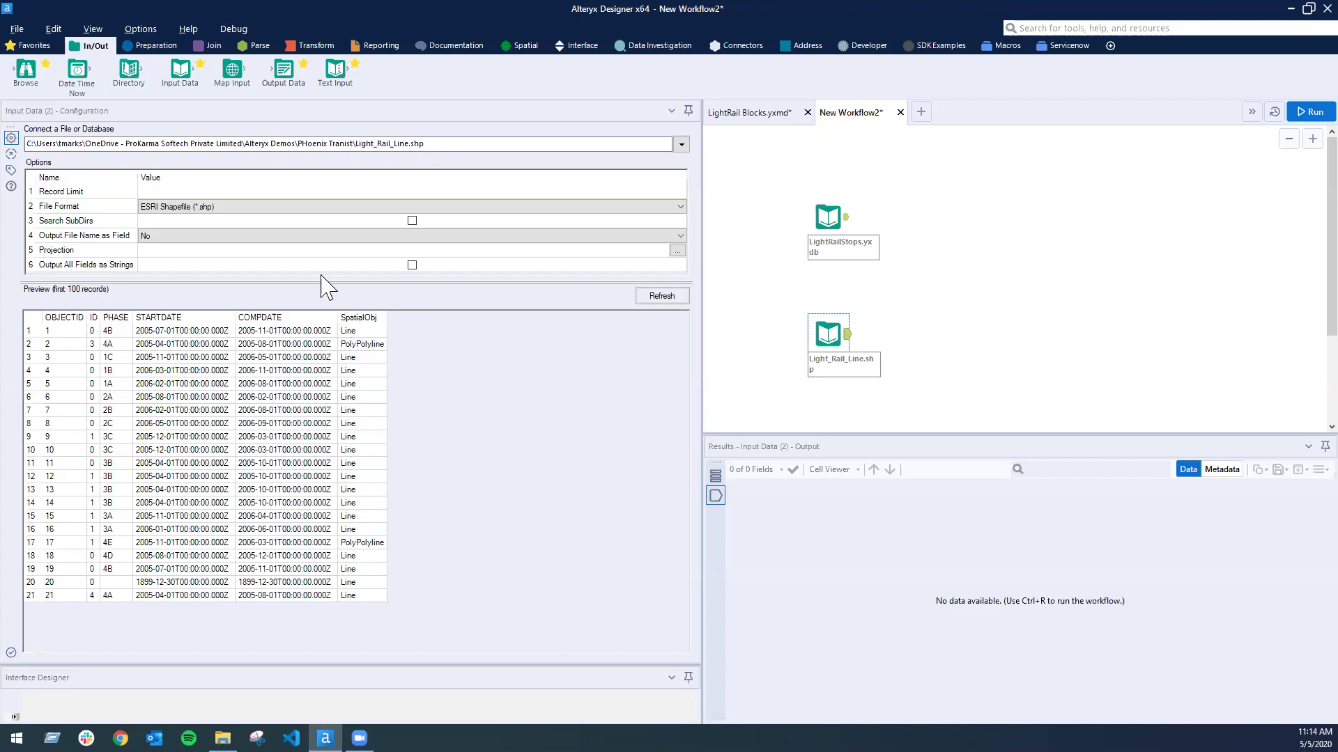
drag(702, 364, 382, 379)
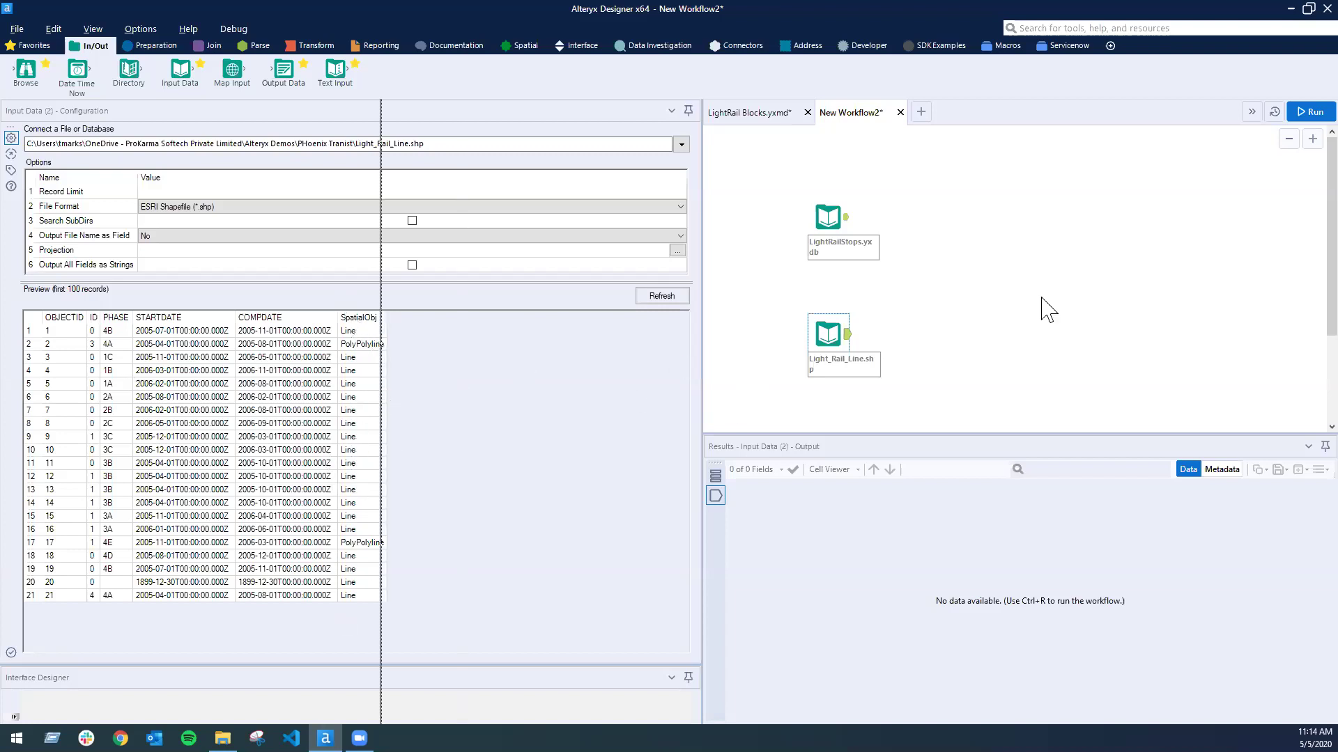
Step: Run the workflow and inspect several SpatialObj values in the Light_Rail_Line output
click(1293, 115)
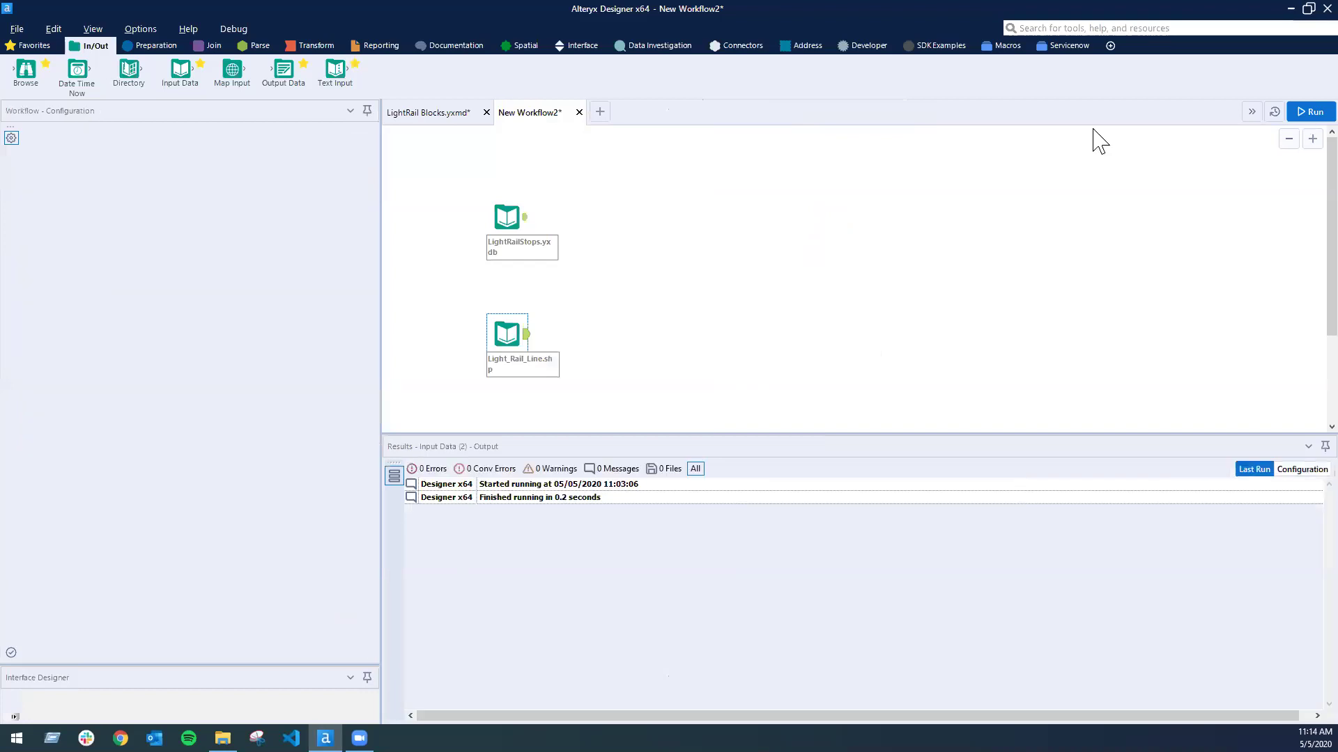
click(527, 335)
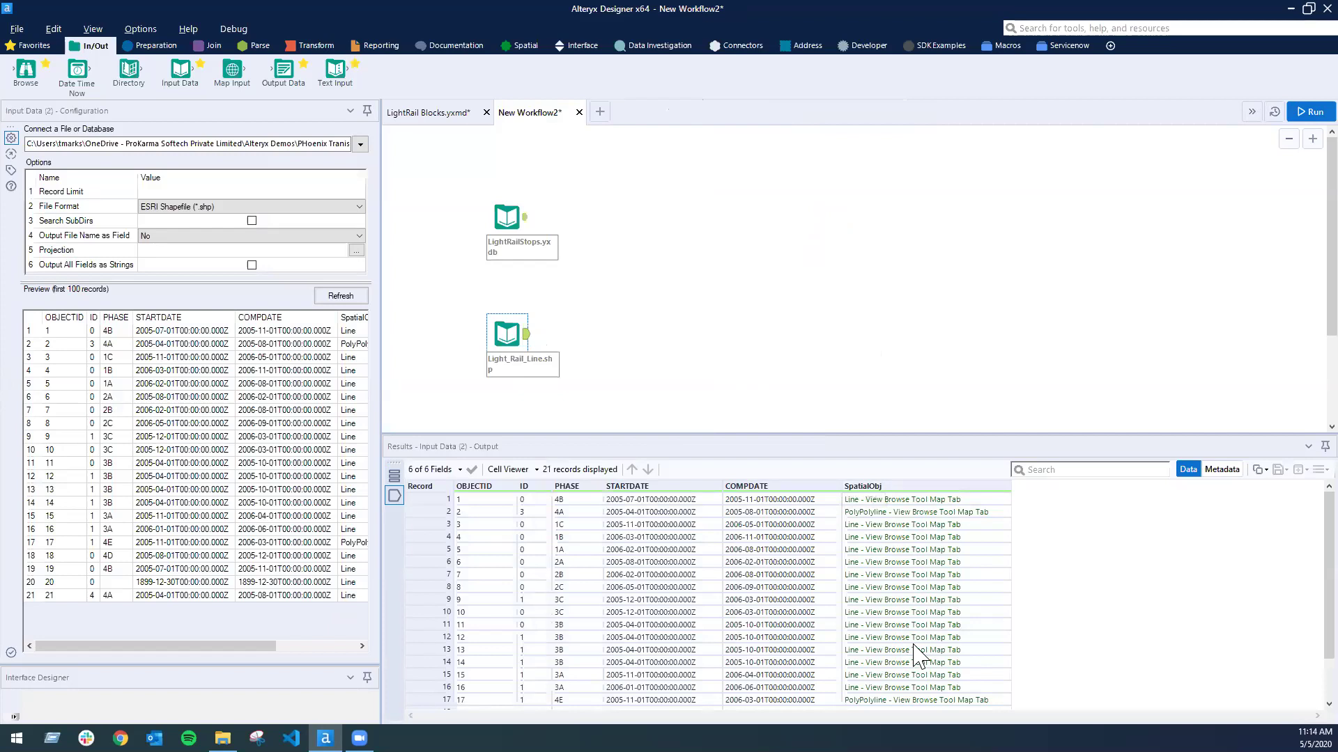
click(898, 599)
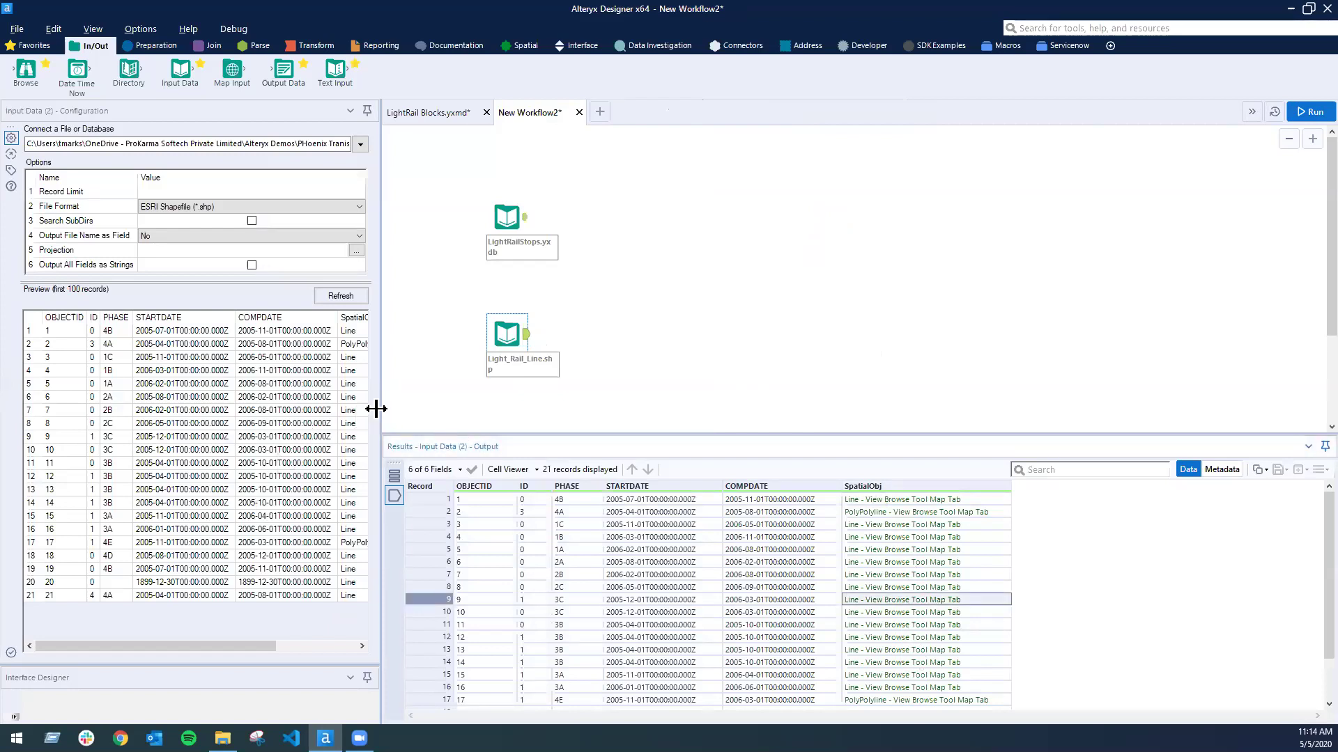
click(866, 549)
click(883, 639)
click(912, 547)
click(931, 625)
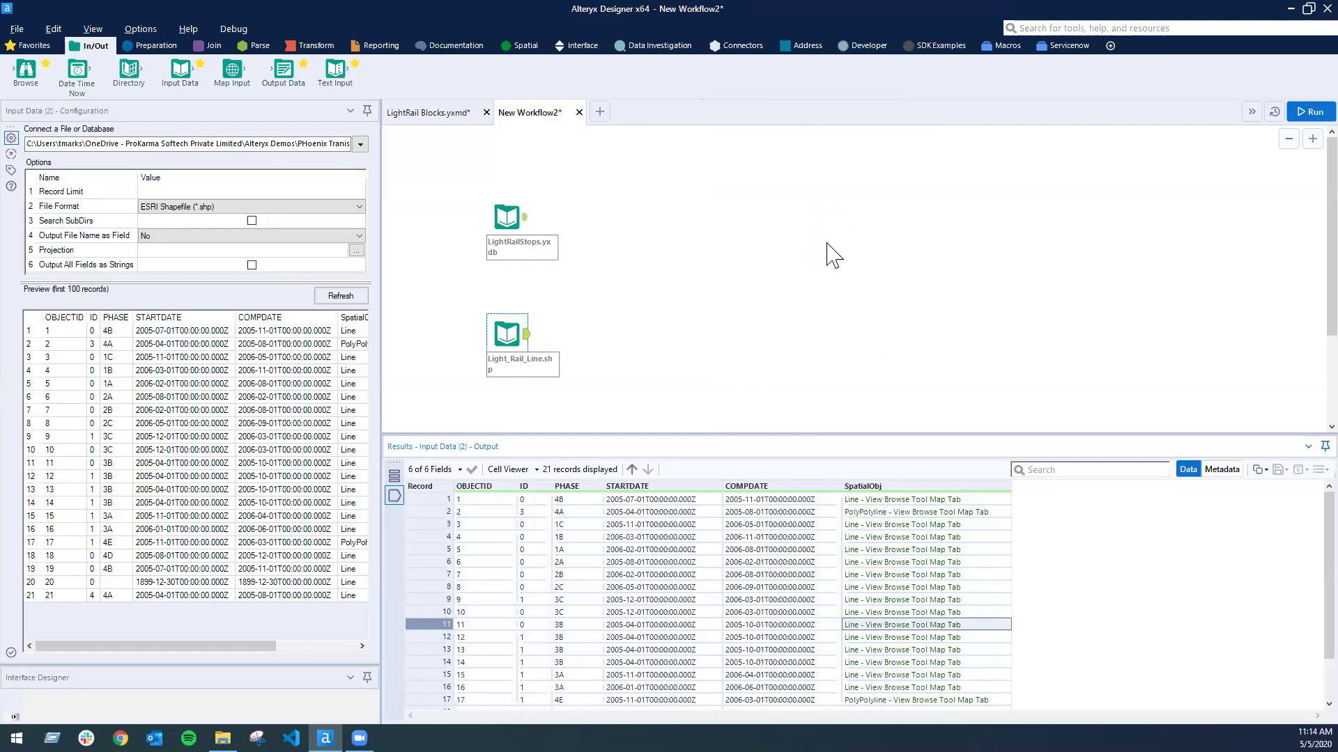
Step: Connect a Browse tool to each of the LightRailStops and Light_Rail_Line inputs
click(154, 46)
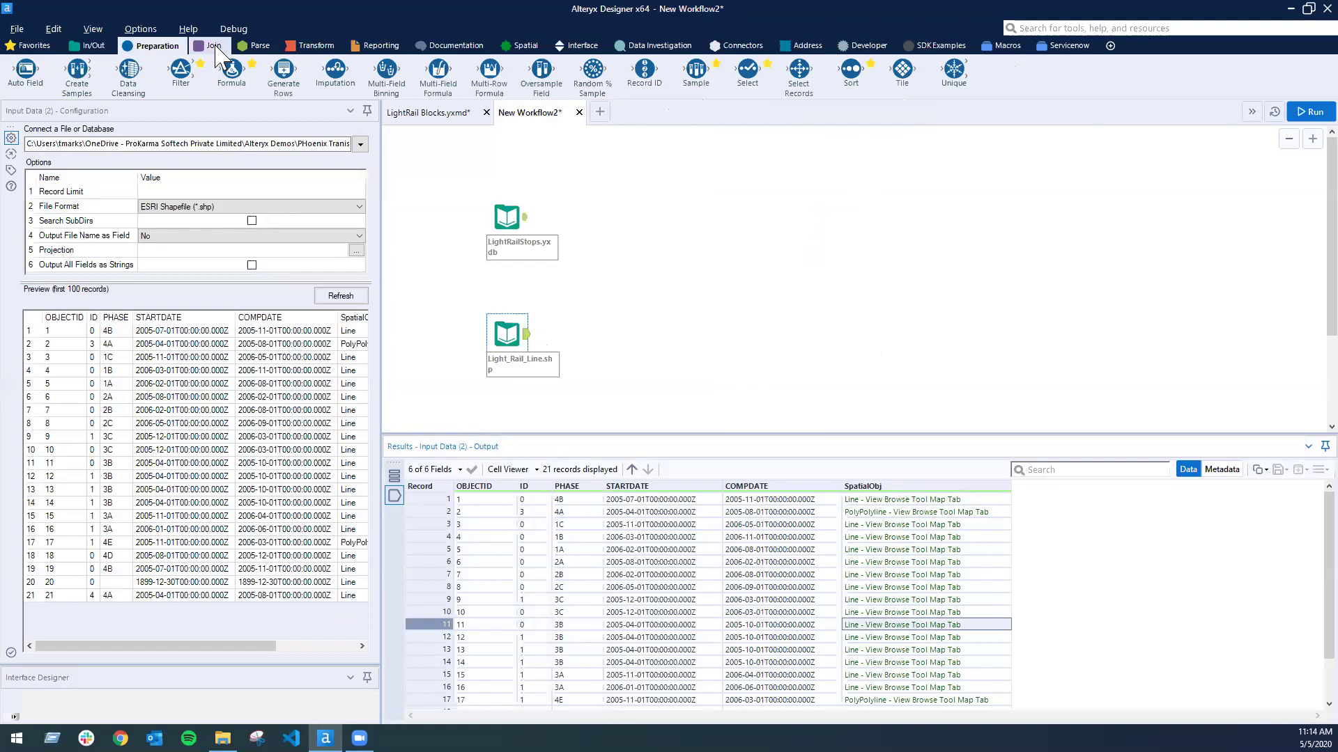
click(91, 46)
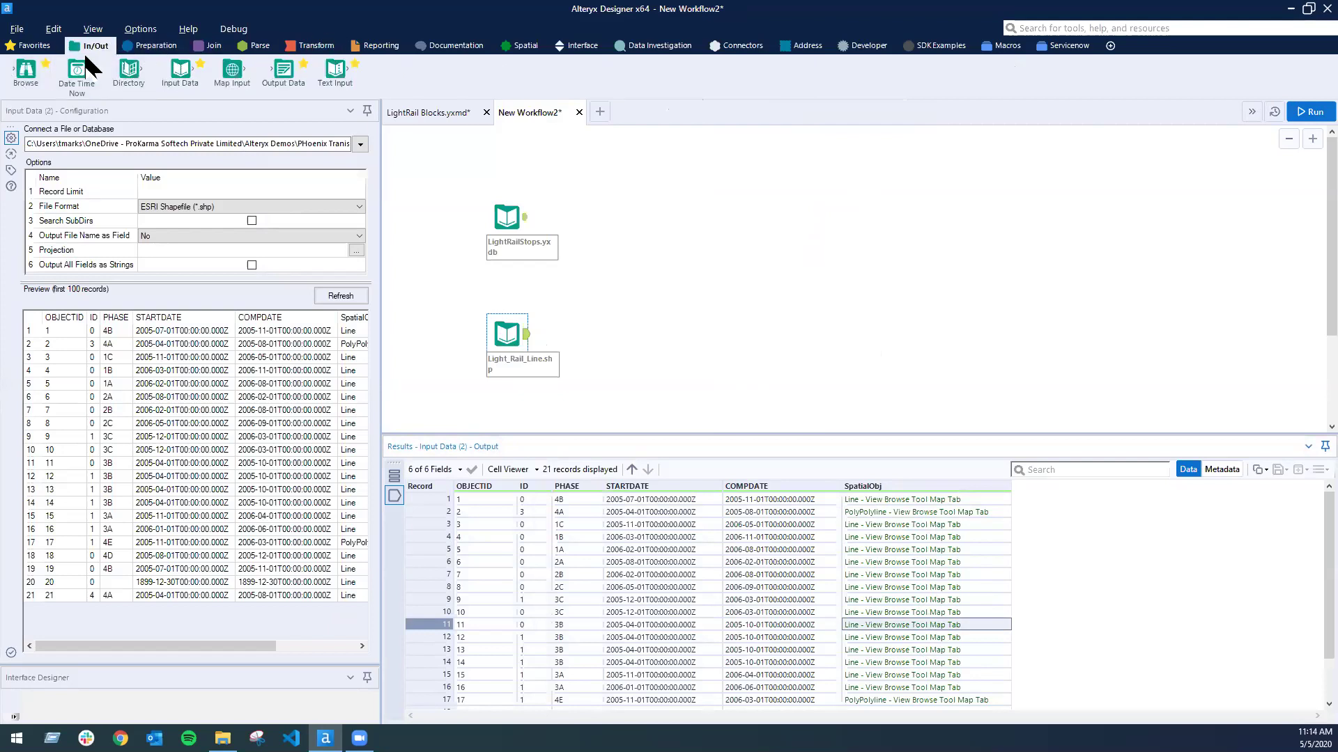
drag(643, 298, 607, 217)
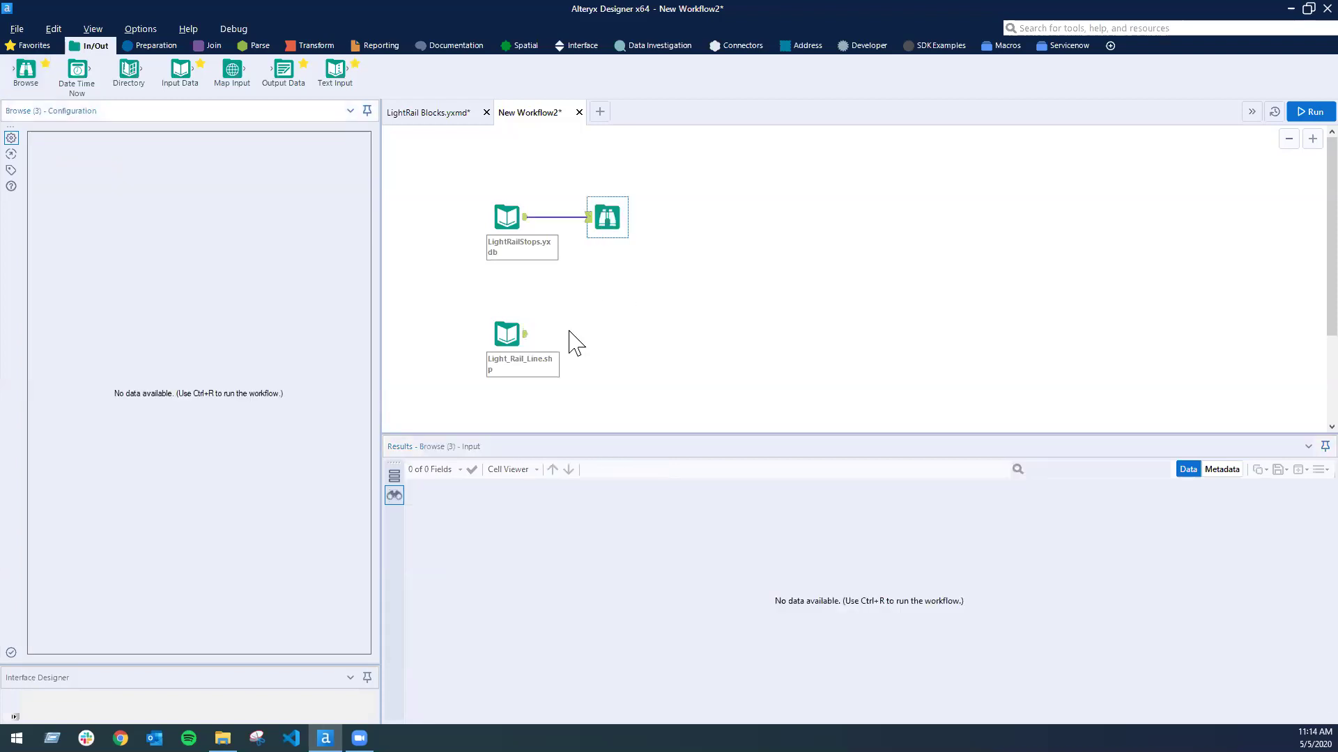
click(510, 332)
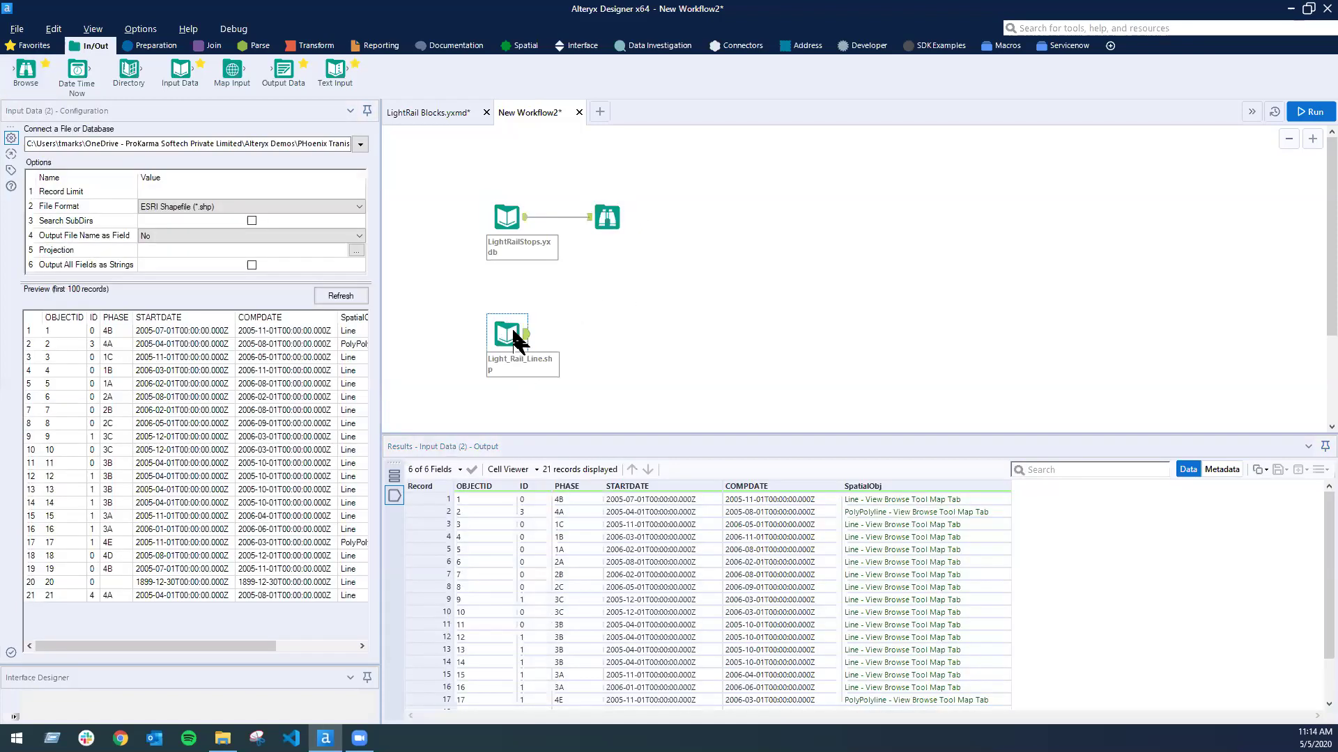
key(ctrl+shift+b)
drag(571, 335, 604, 335)
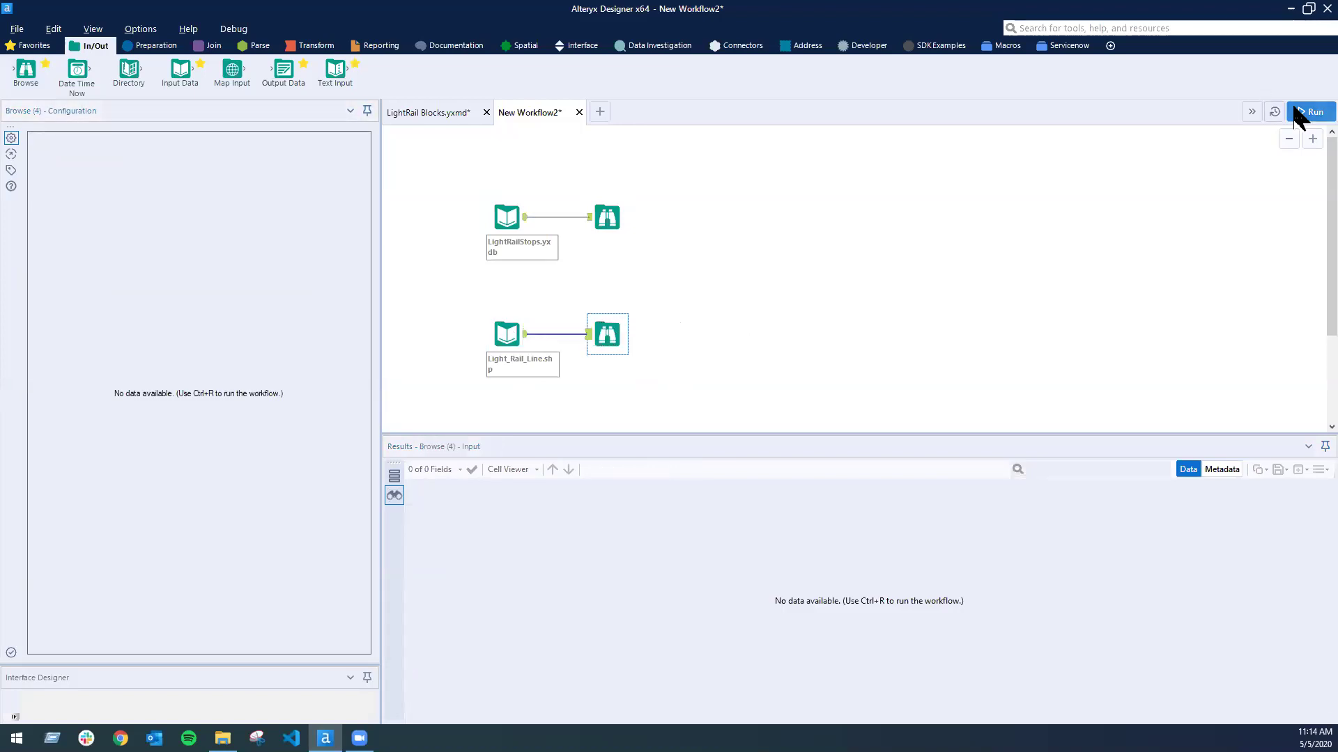
Step: Run the workflow and check individual line segments on the map in the Light_Rail_Line Browse tool
click(1309, 112)
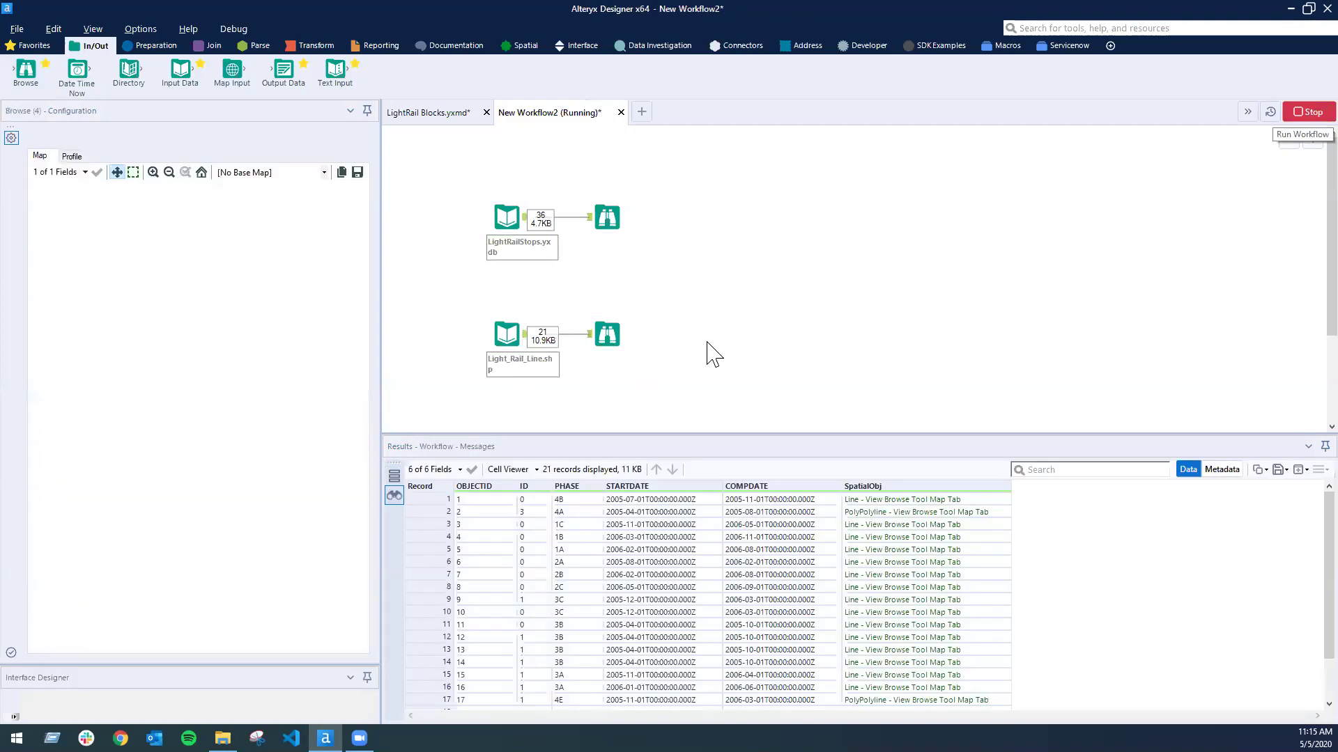
click(924, 549)
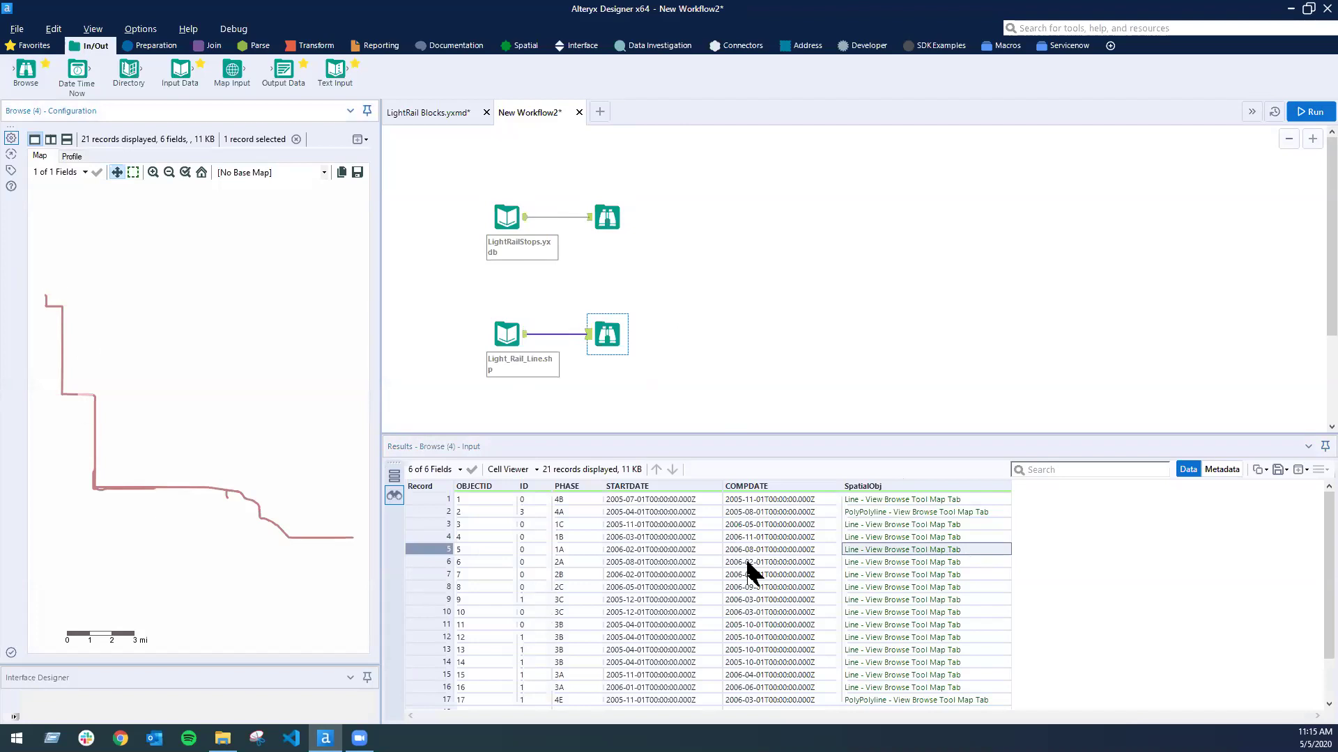
click(907, 585)
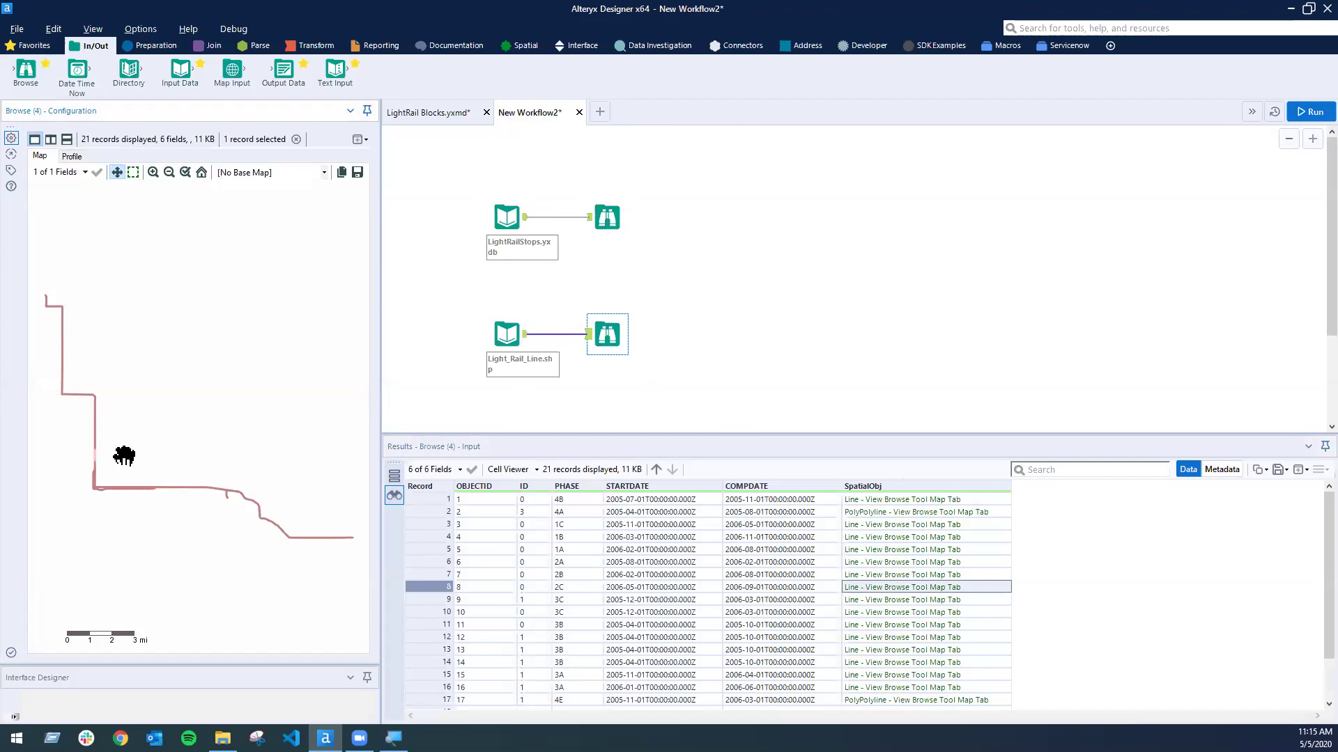
click(565, 387)
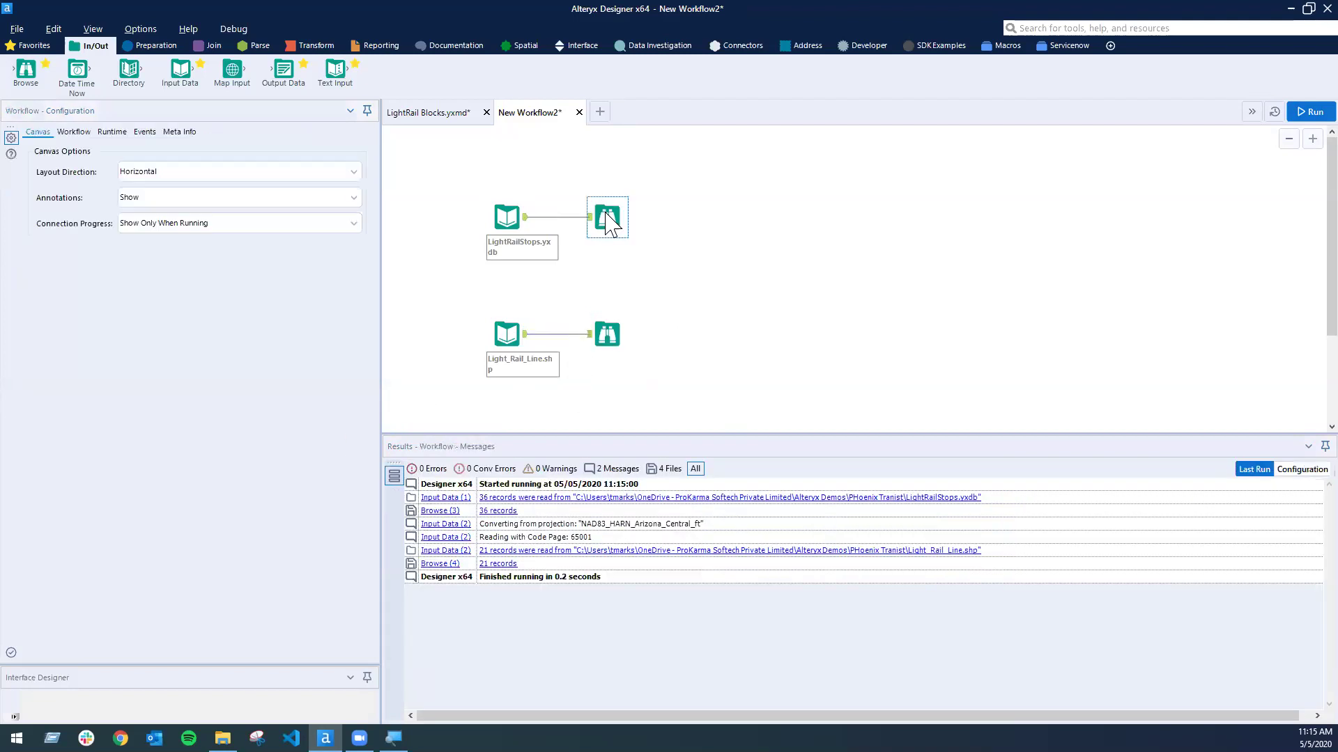
Step: Examine the LightRailStops Browse results, including the profile of the CentroidY field
click(607, 218)
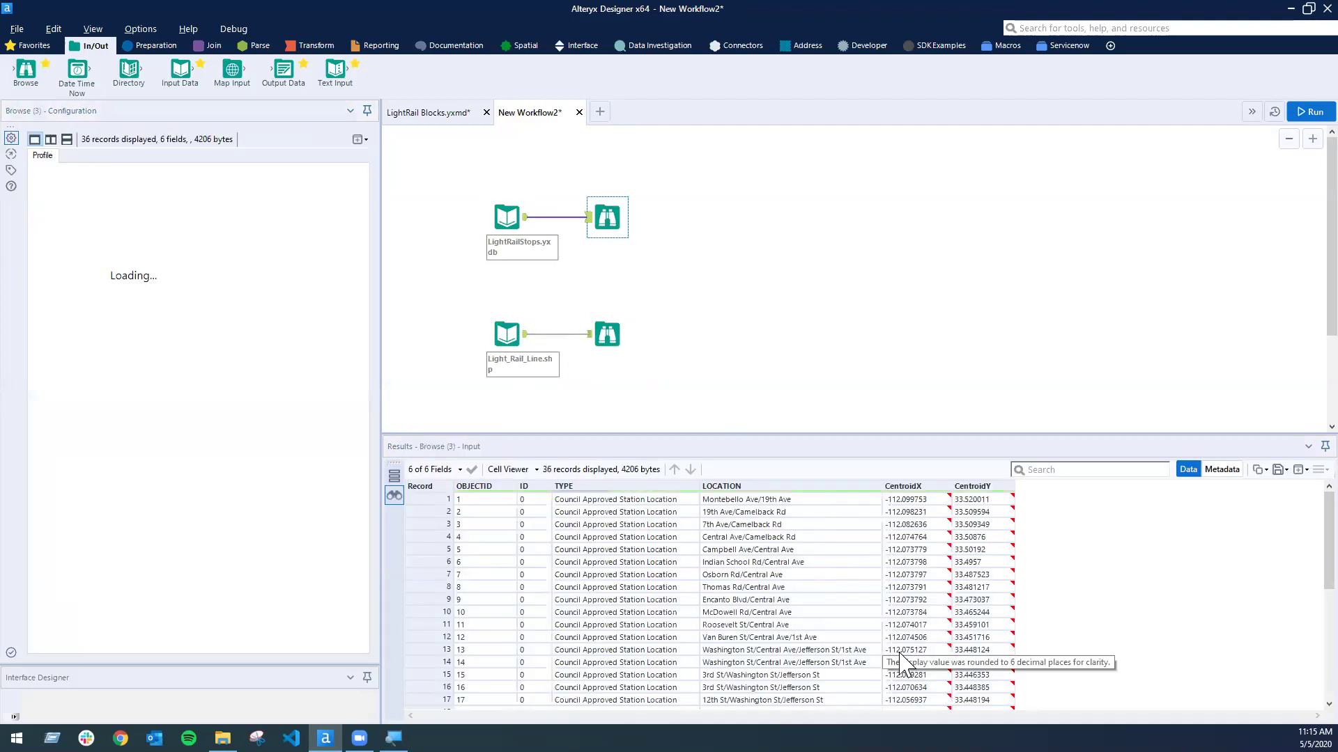
click(947, 549)
click(979, 538)
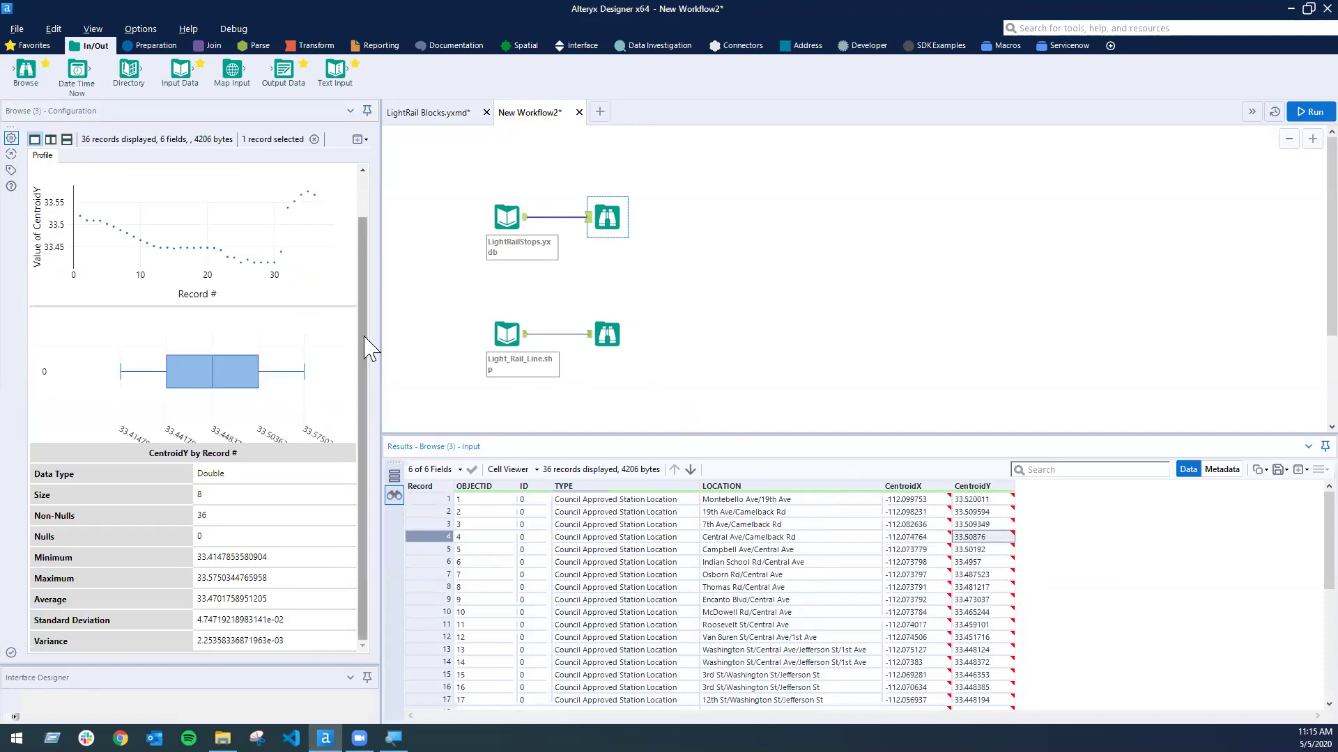
scroll(207, 218, up, 1)
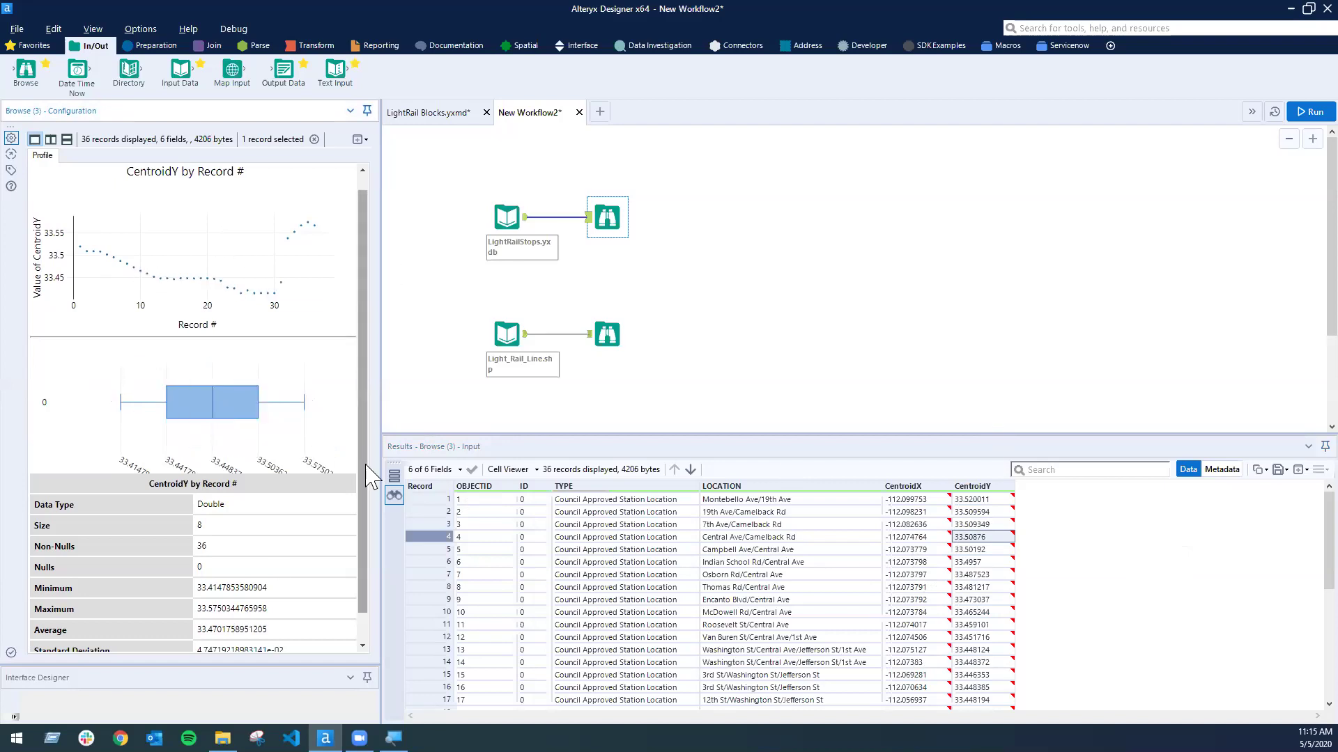
Step: Move the LightRailStops Browse tool farther from its input and insert a Create Points tool on the connection between them
click(687, 293)
drag(605, 196, 788, 166)
drag(940, 207, 973, 223)
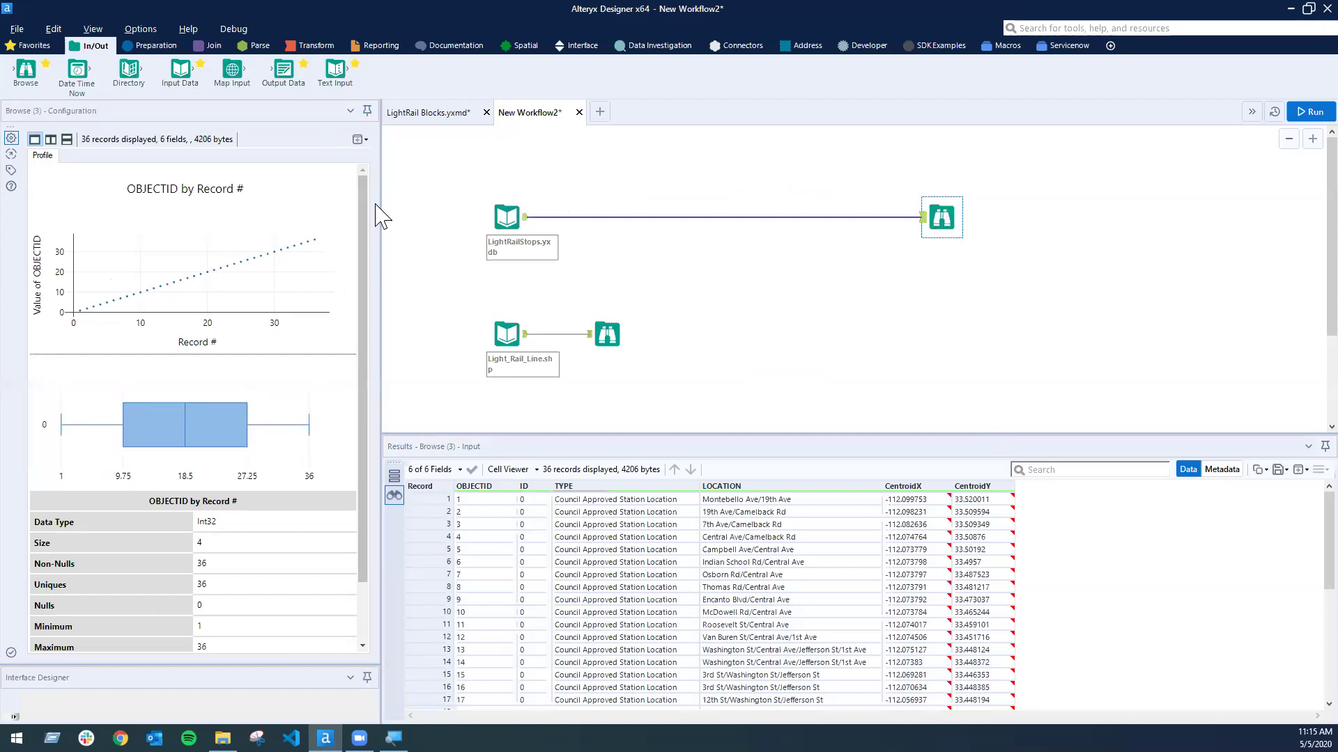
click(527, 47)
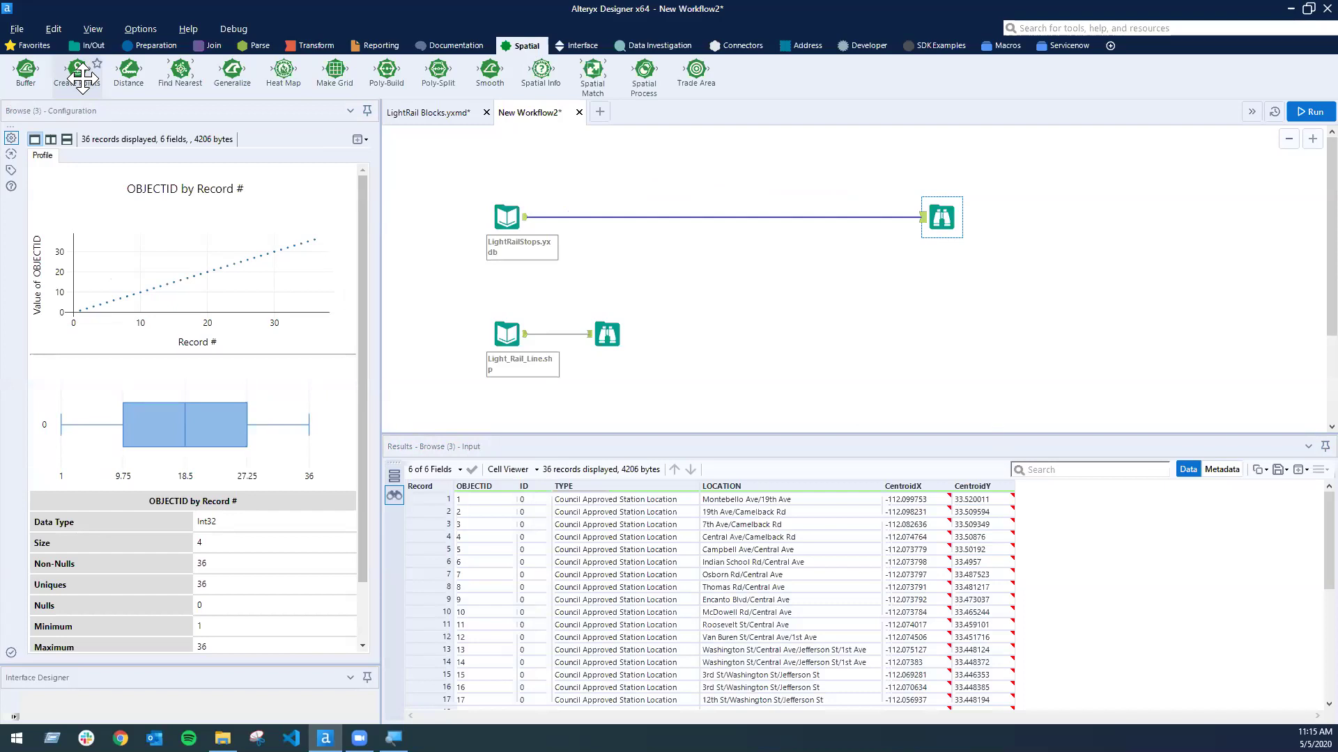
drag(83, 76, 593, 219)
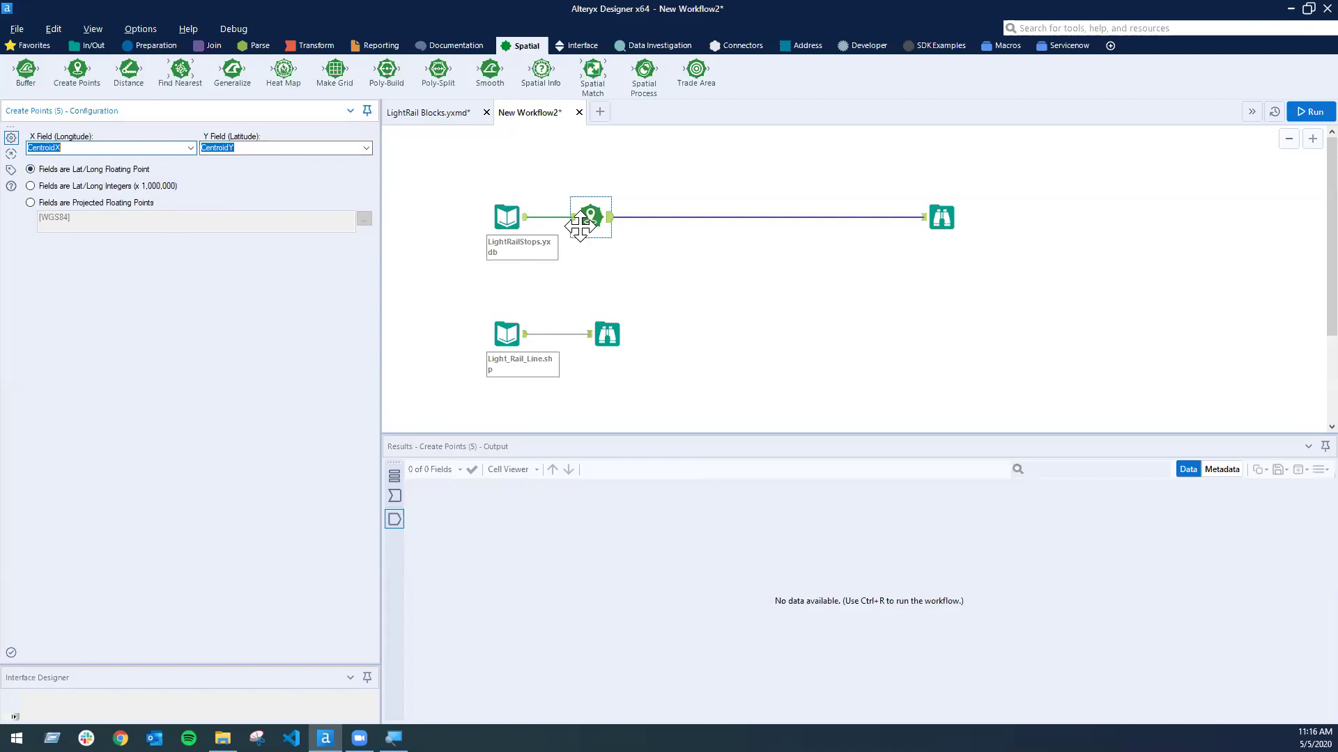
Step: Run the workflow and inspect the Centroid points in the Create Points output and the connected Browse tool
click(1310, 112)
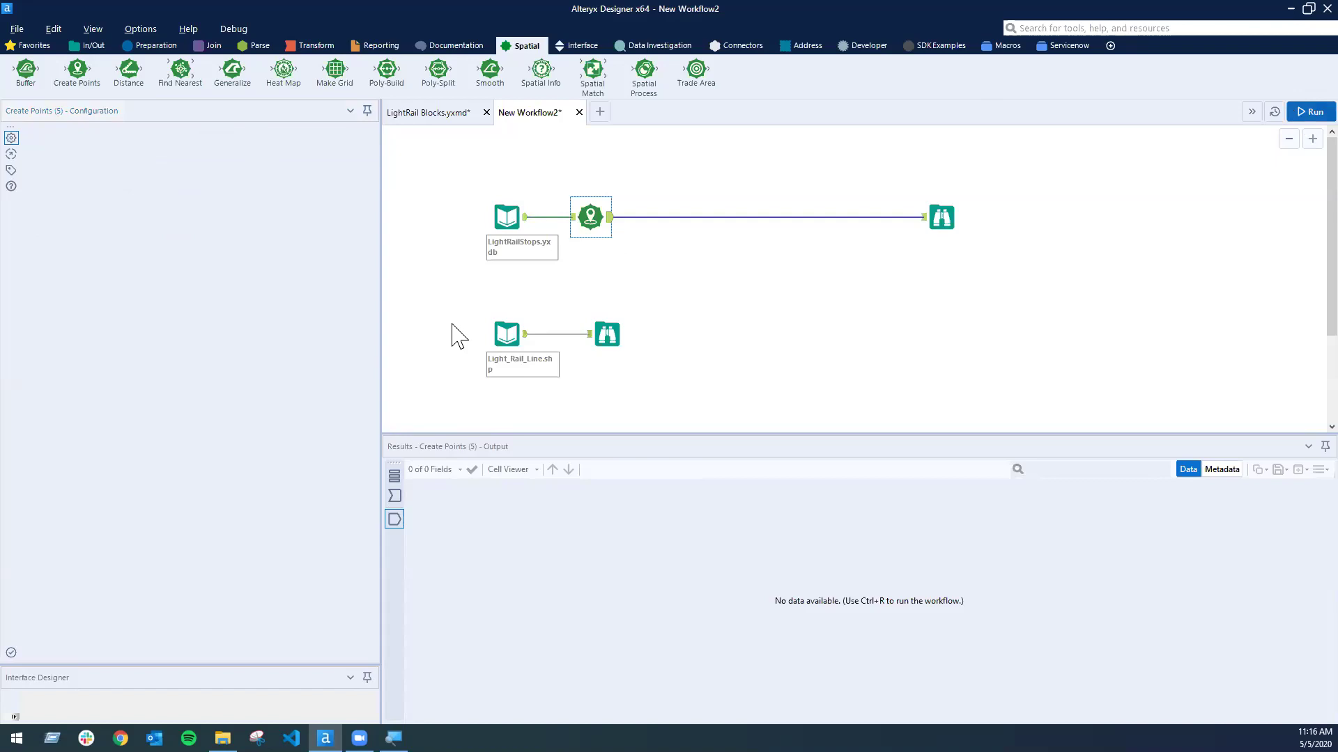
click(620, 221)
click(1101, 563)
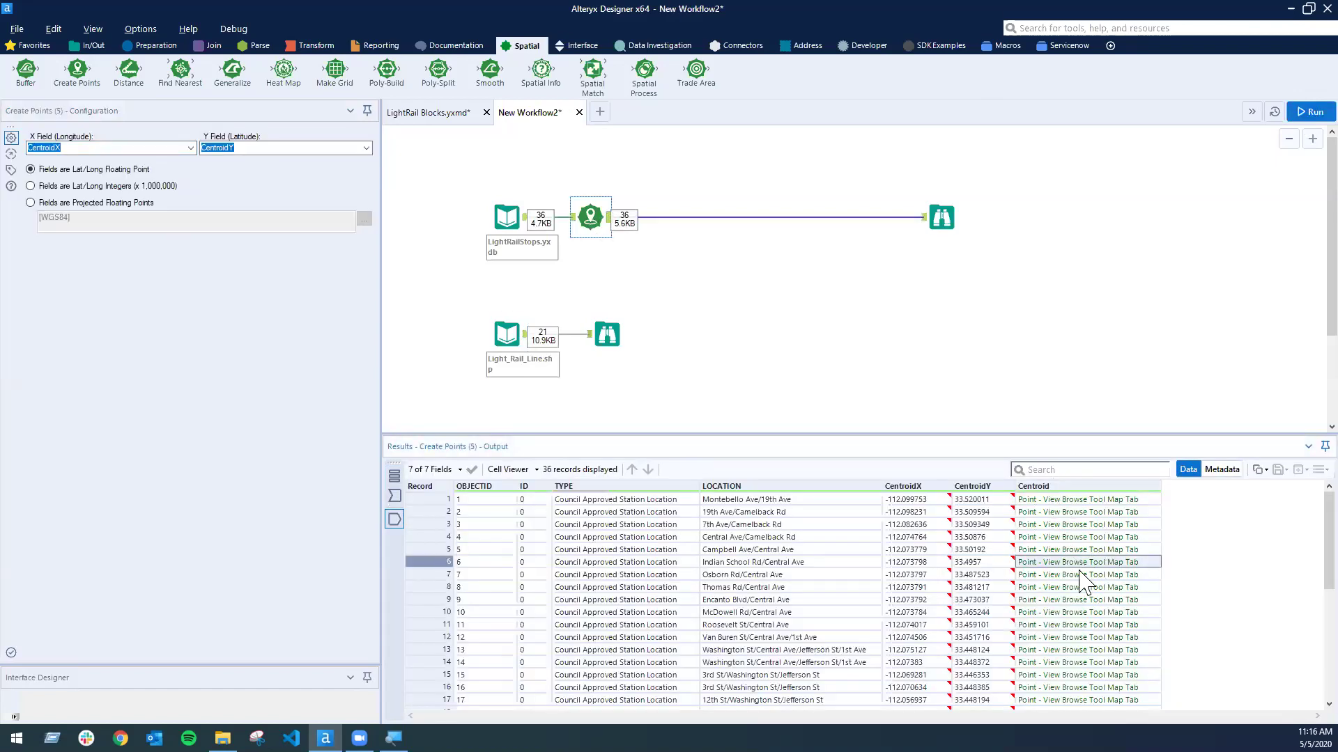
click(942, 217)
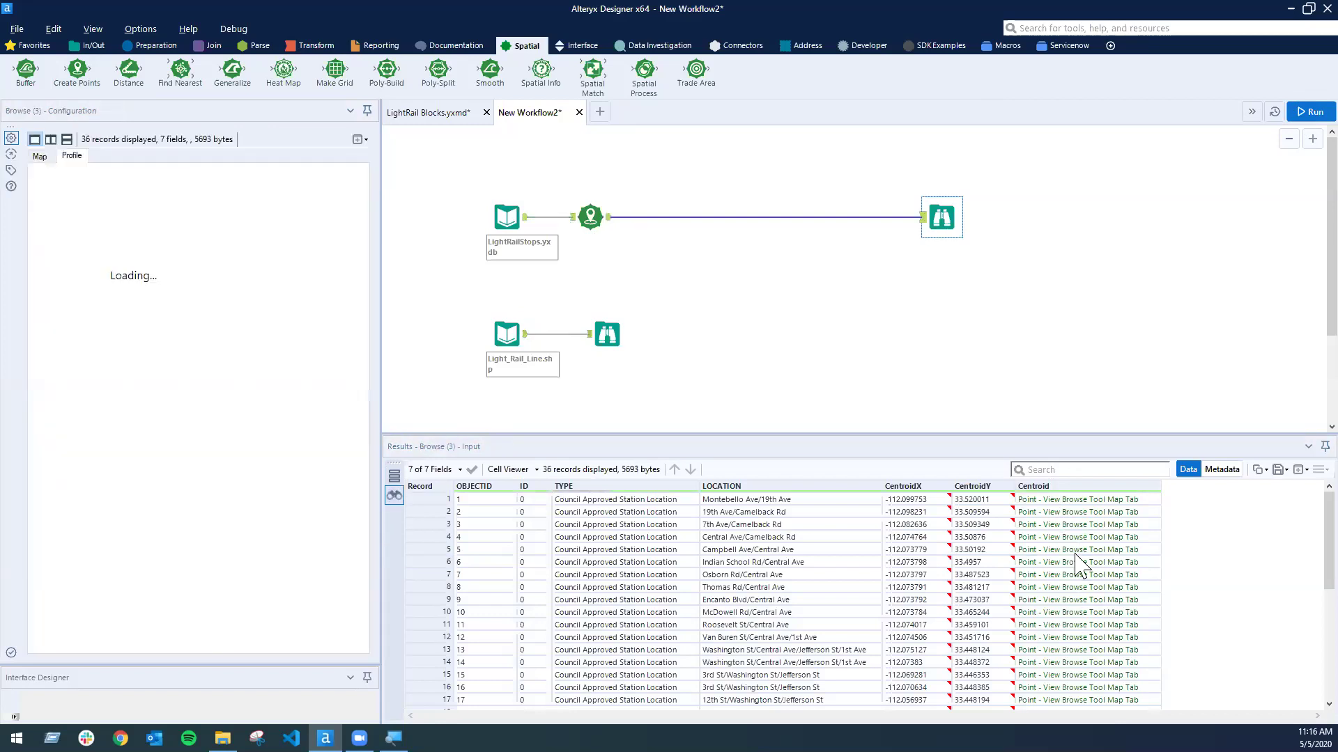
Step: Locate the Indian School Rd/Central Ave stop on the Browse map and compare the stops with the Light_Rail_Line map
click(1052, 562)
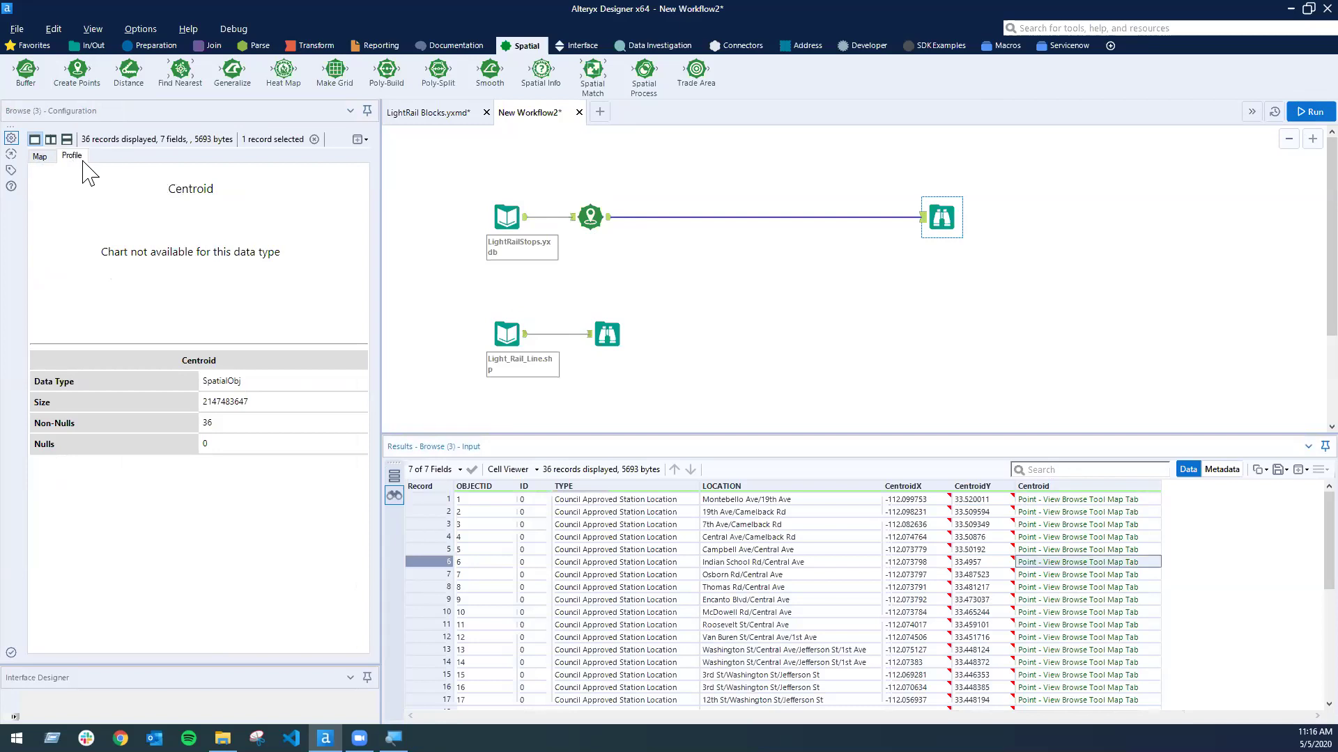
click(40, 157)
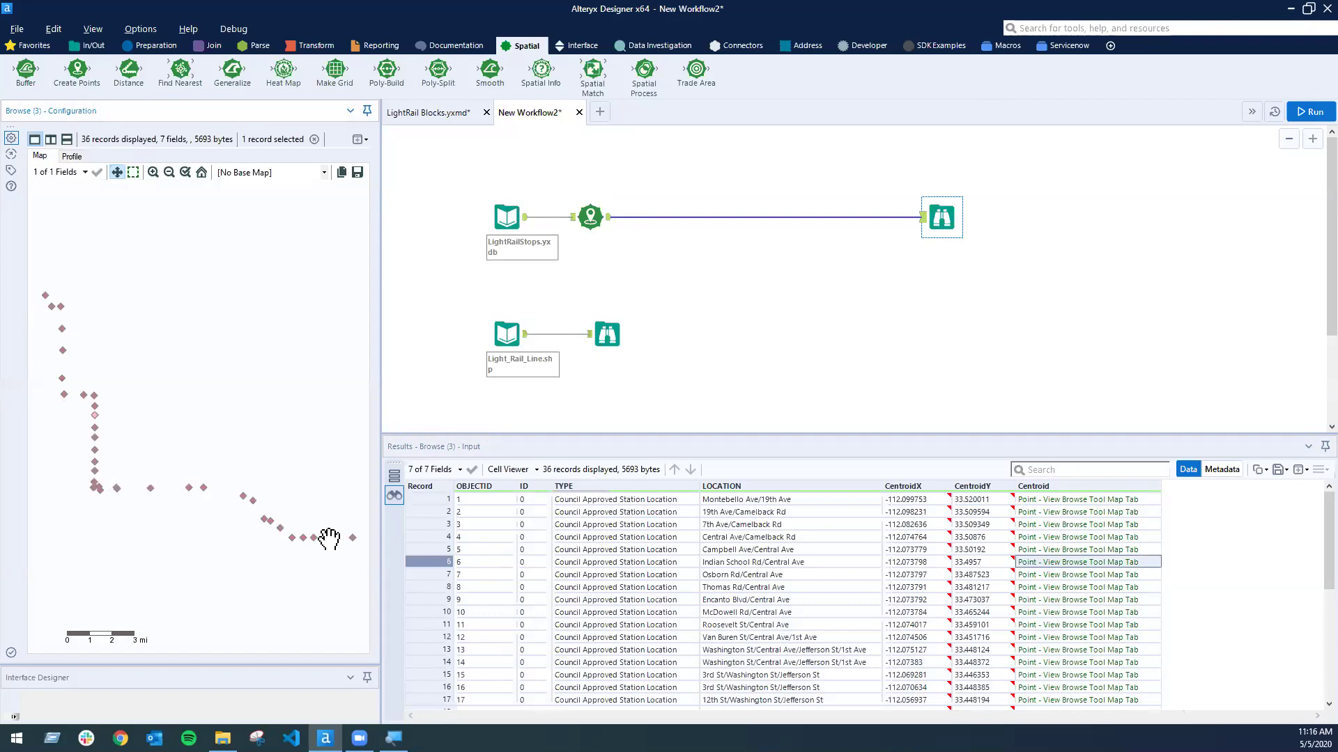
click(598, 327)
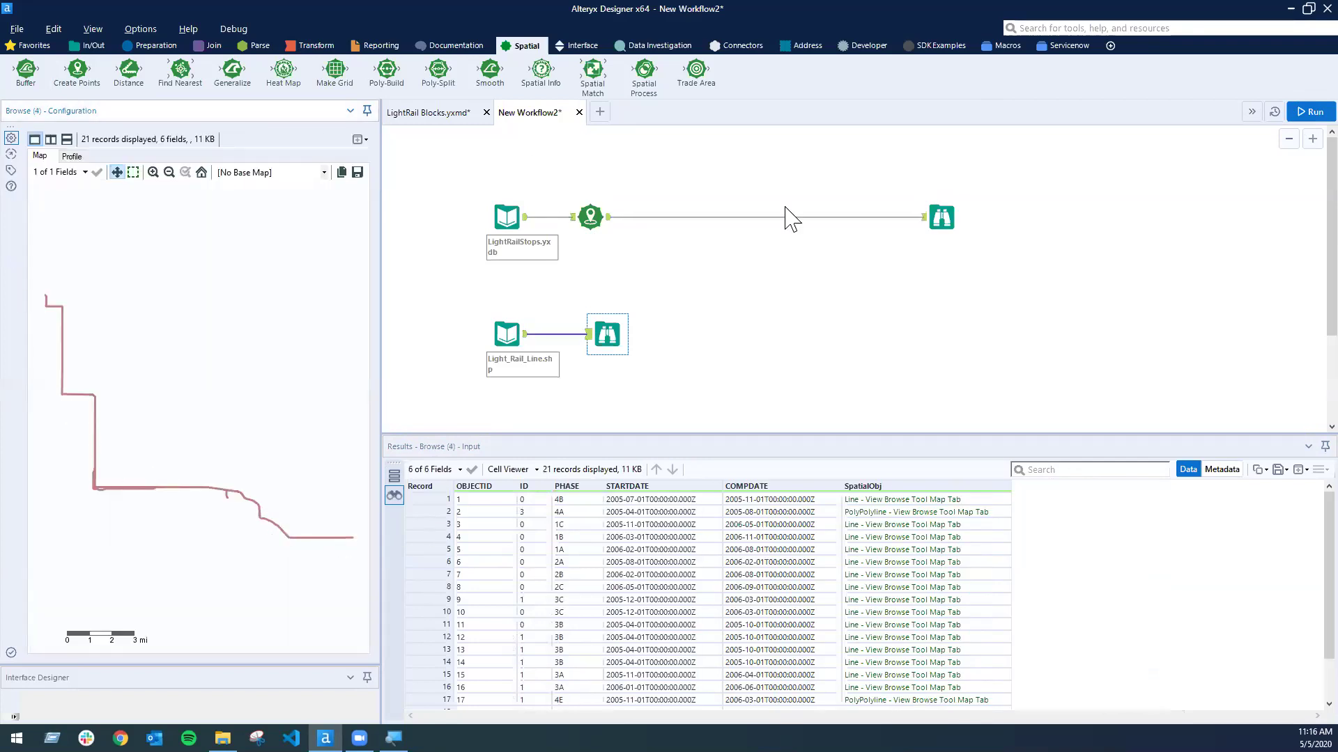
Step: Set the base map of the stops Browse tool to Carto (Positron) - Most Recent Vintage
click(941, 216)
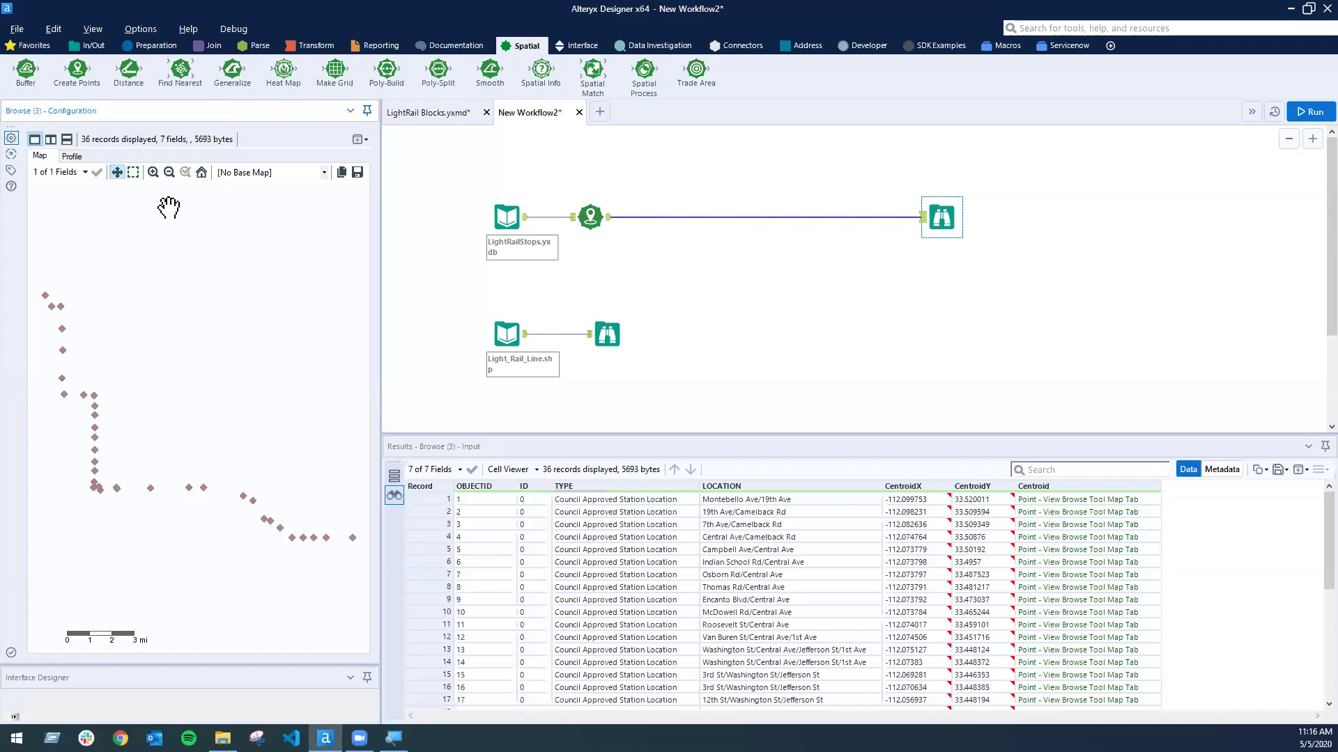
click(292, 183)
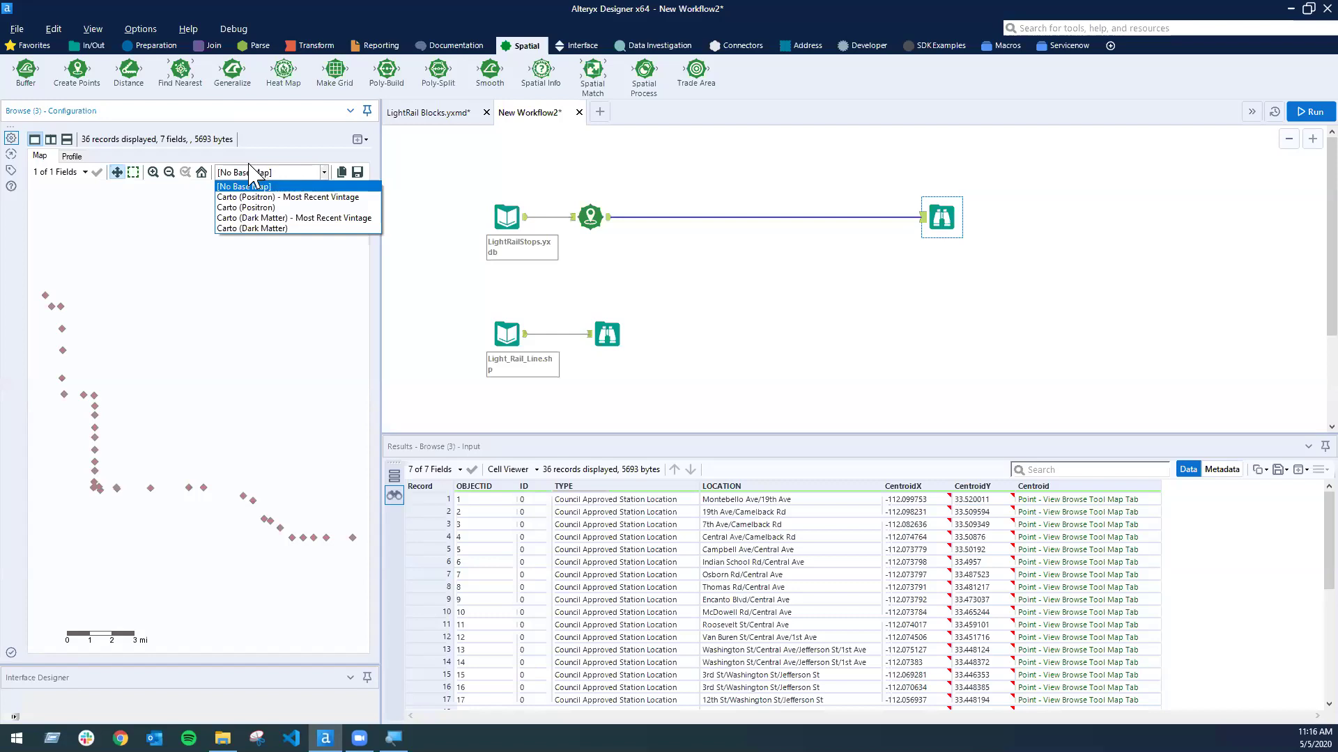
click(252, 198)
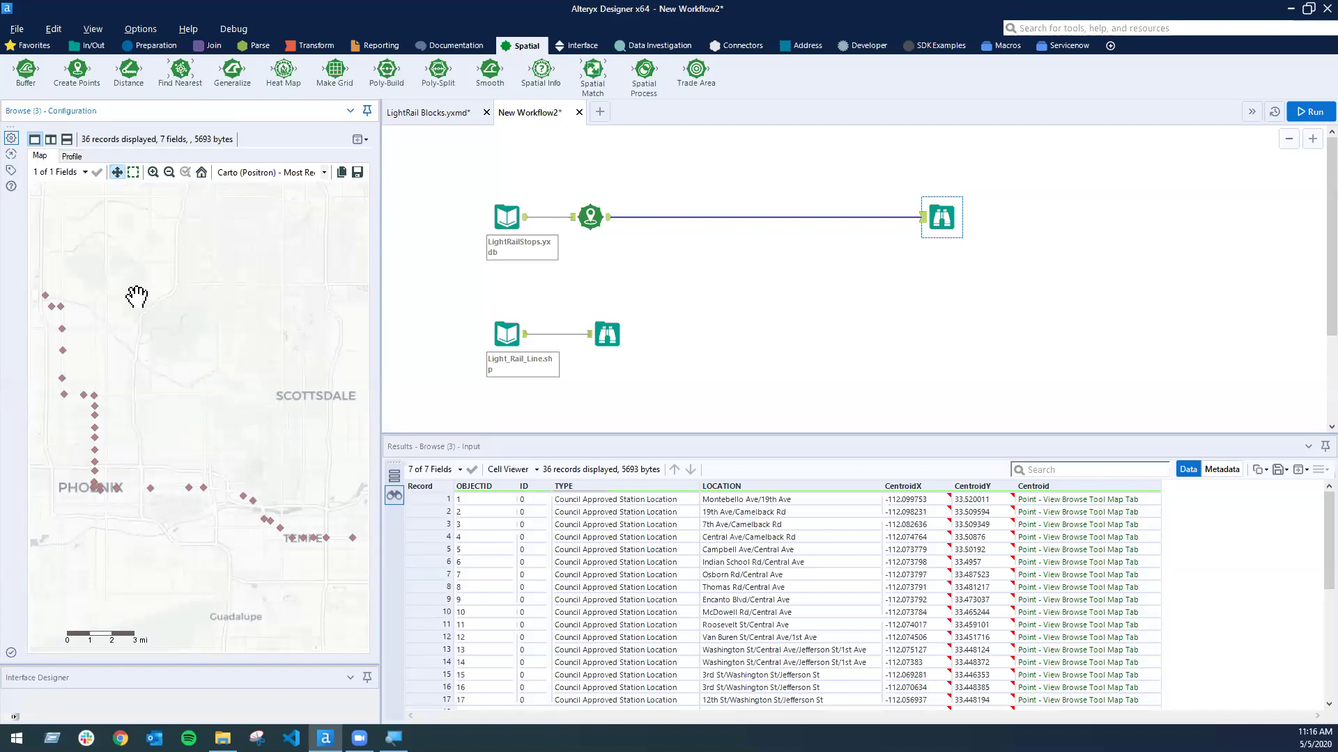
Step: Try the Carto (Dark Matter) - Most Recent Vintage base map and switch back to Carto (Positron) - Most Recent Vintage
click(324, 172)
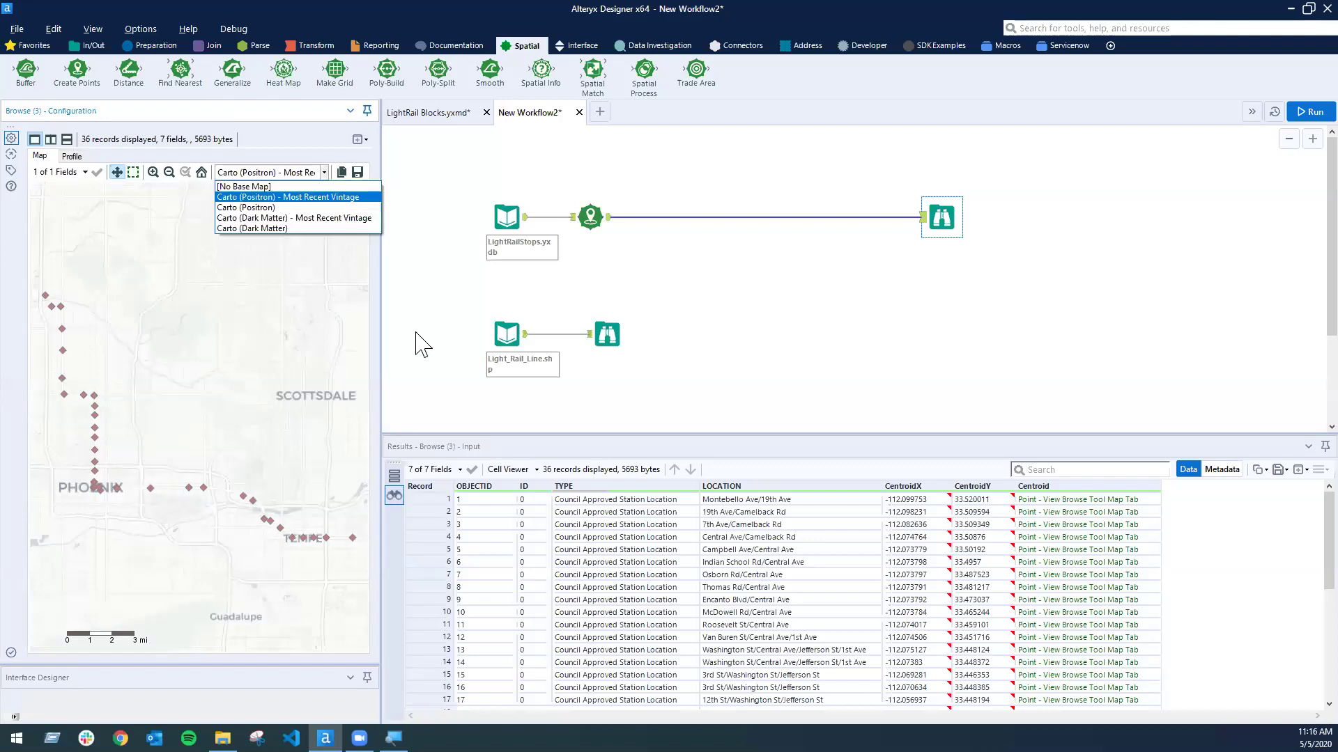
click(322, 218)
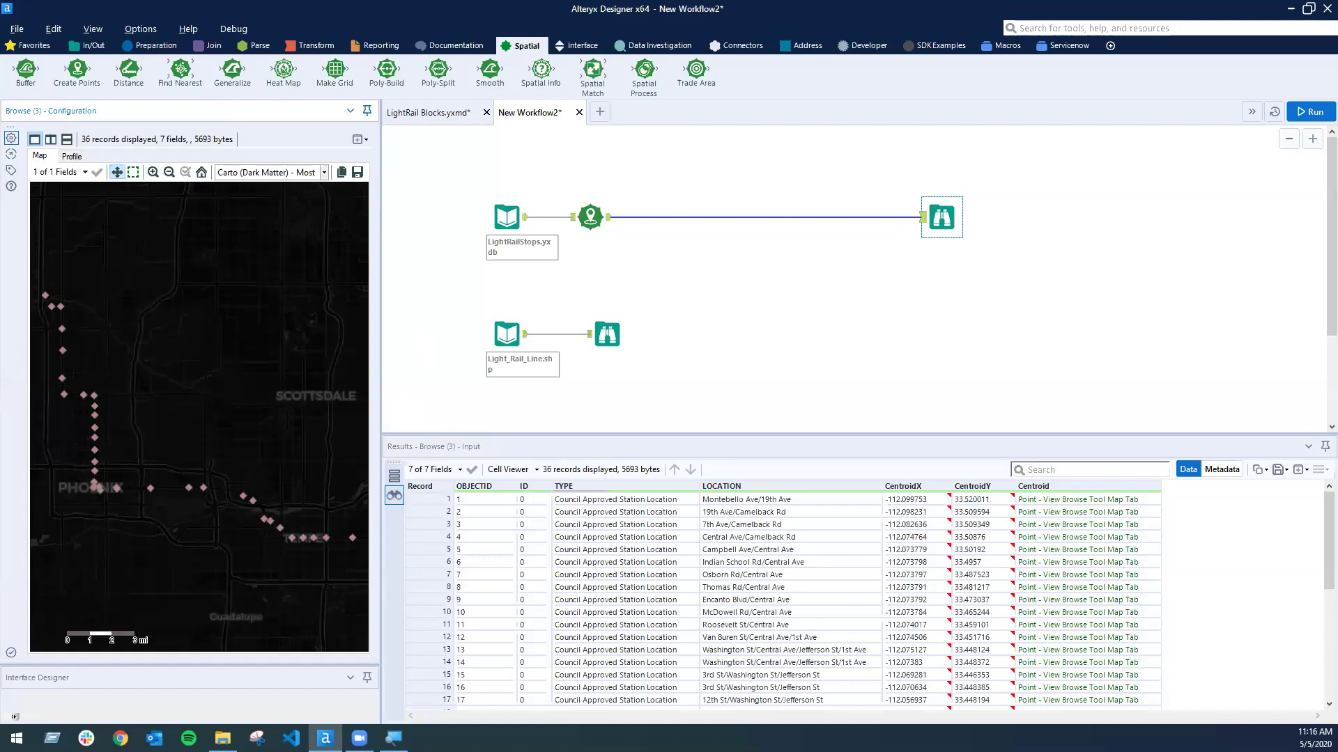
click(324, 172)
click(296, 198)
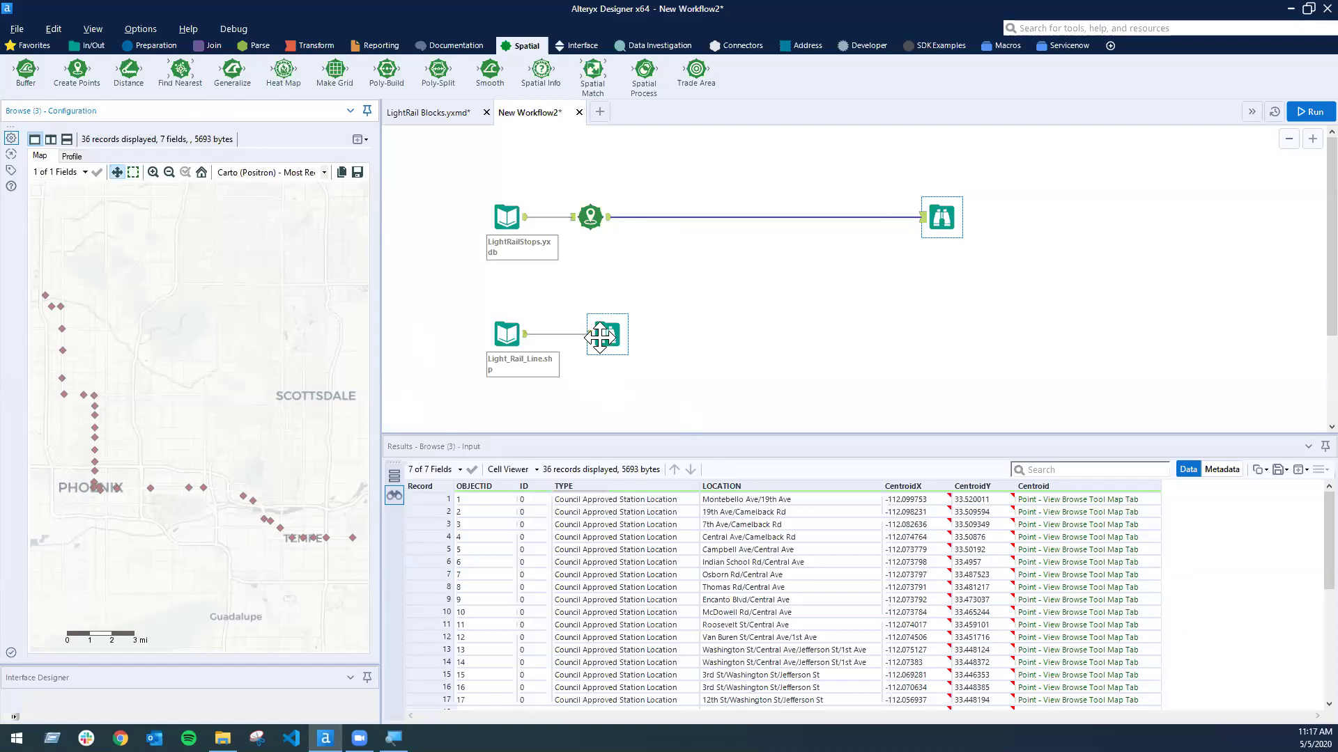
Step: Move the Light_Rail_Line Browse tool below the stops Browse tool and check the McDowell Rd/Central Ave stop on the map
drag(601, 338, 949, 337)
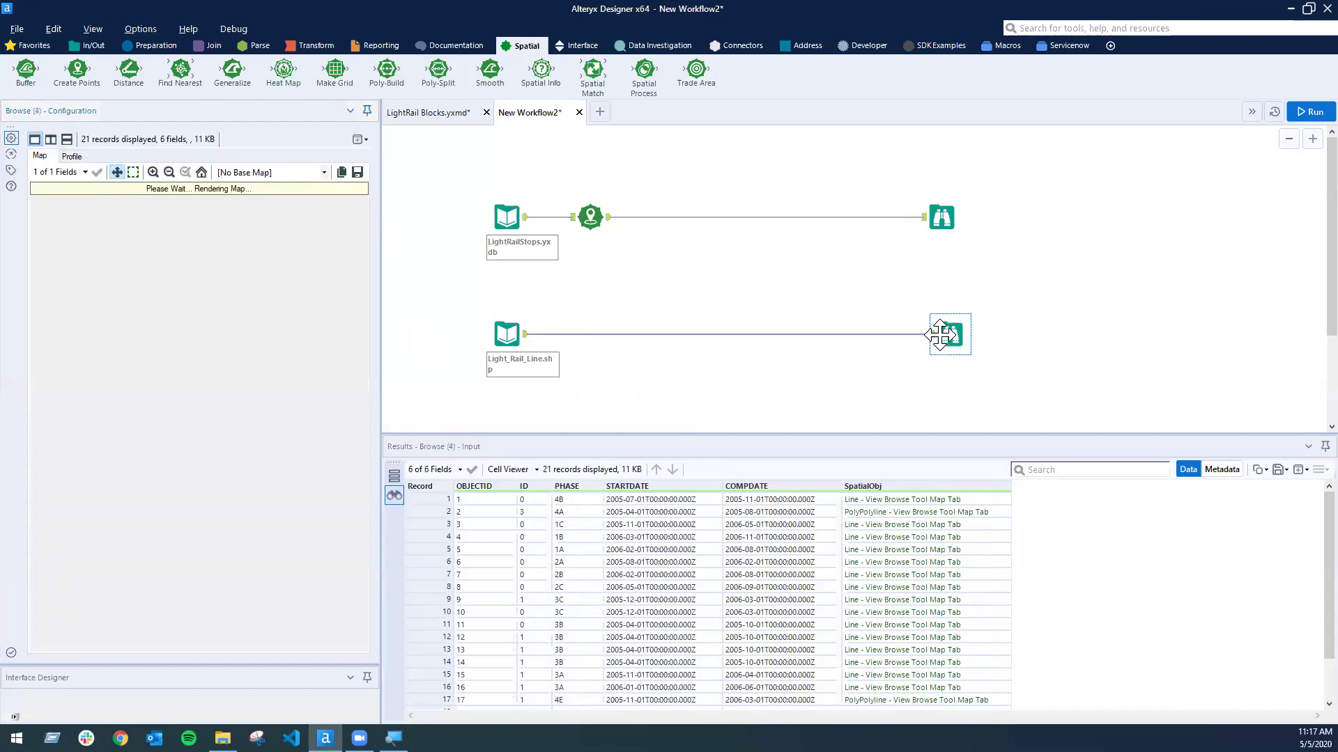
click(611, 234)
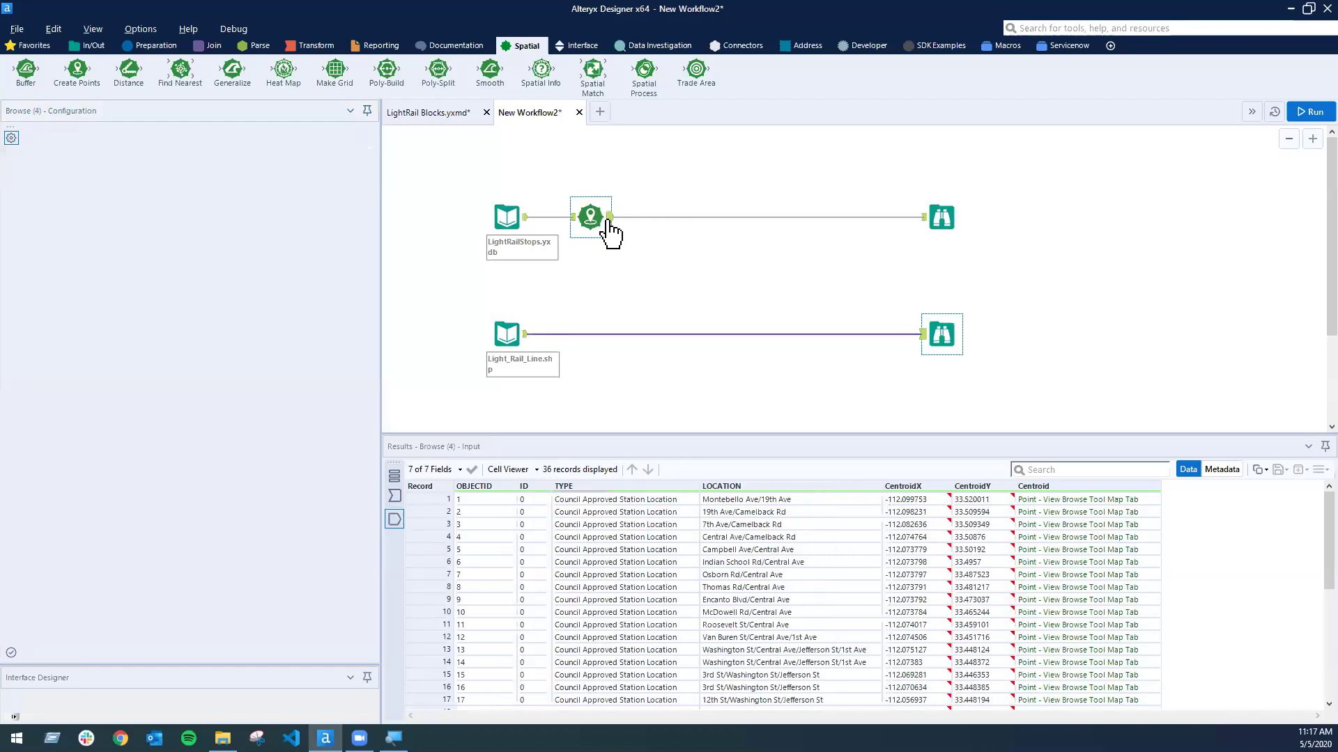
click(942, 222)
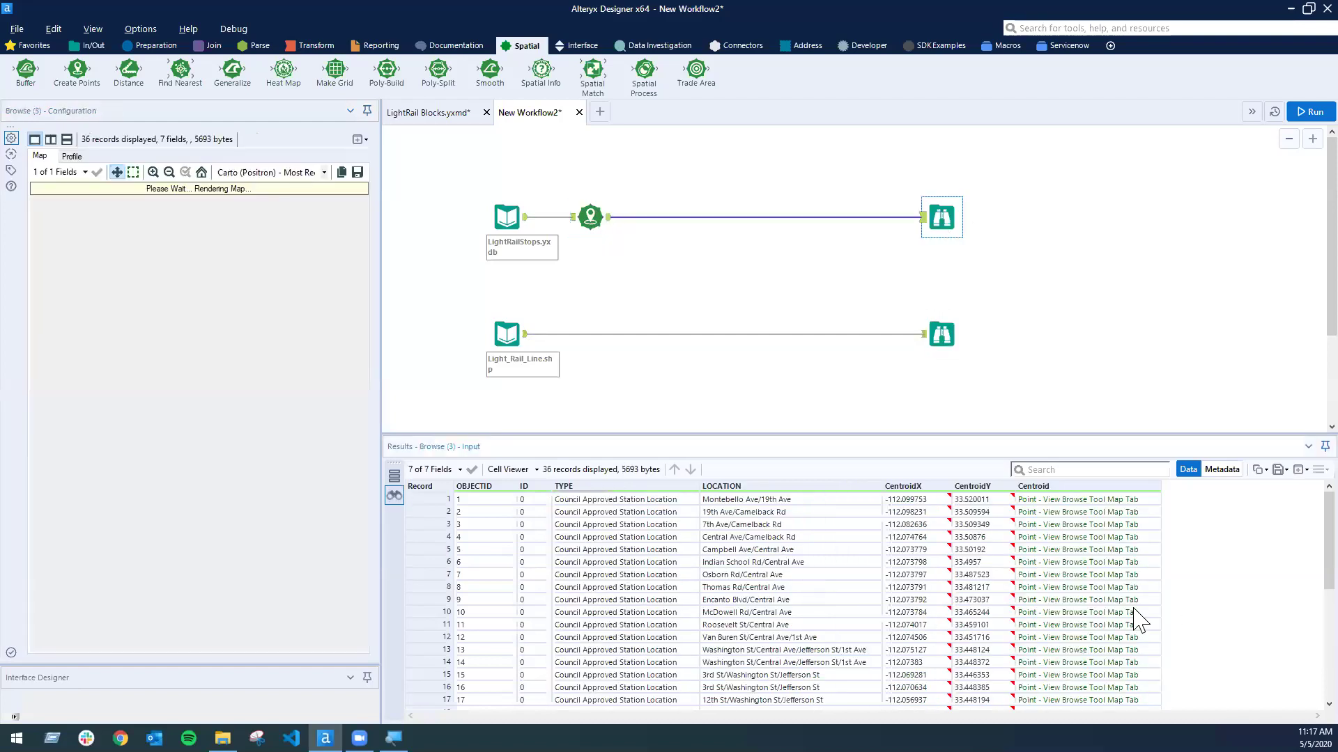
click(1134, 612)
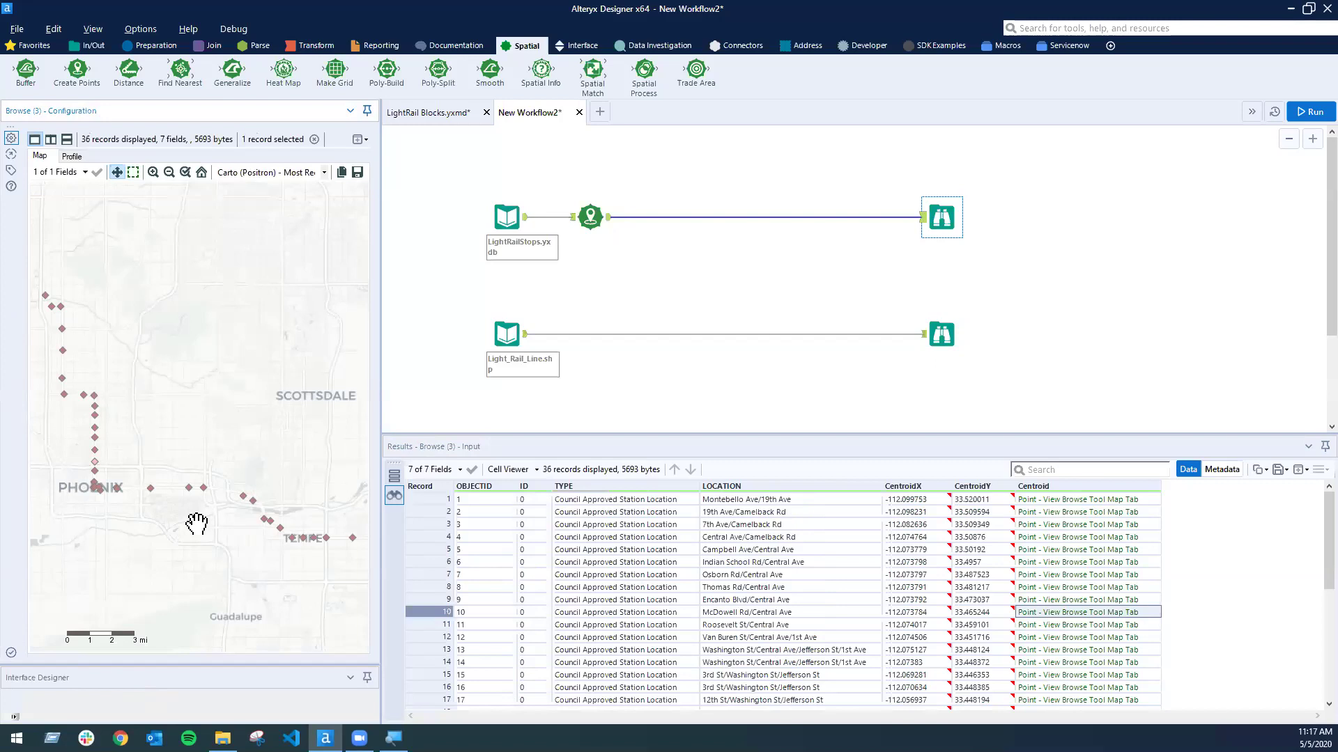
Step: Insert a Trade Area tool between Create Points and the stops Browse tool and run the workflow
drag(709, 70, 707, 217)
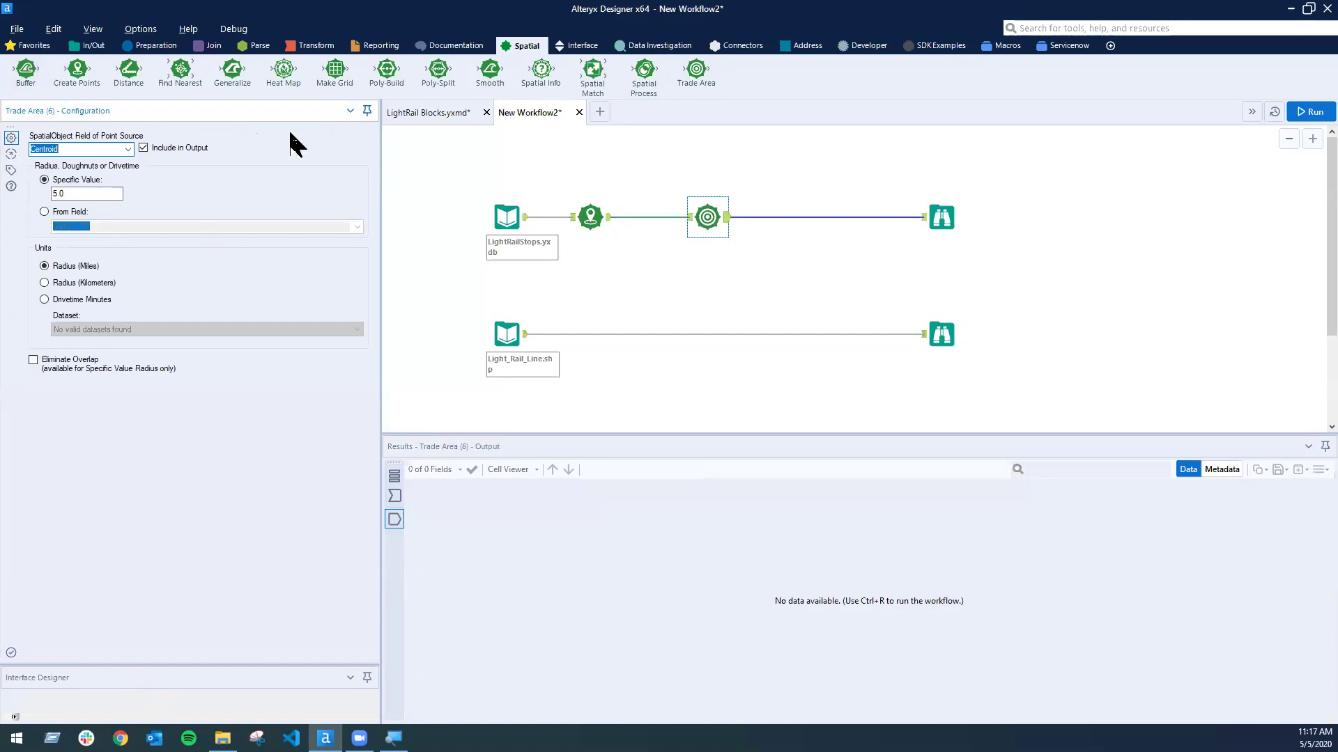
click(1311, 112)
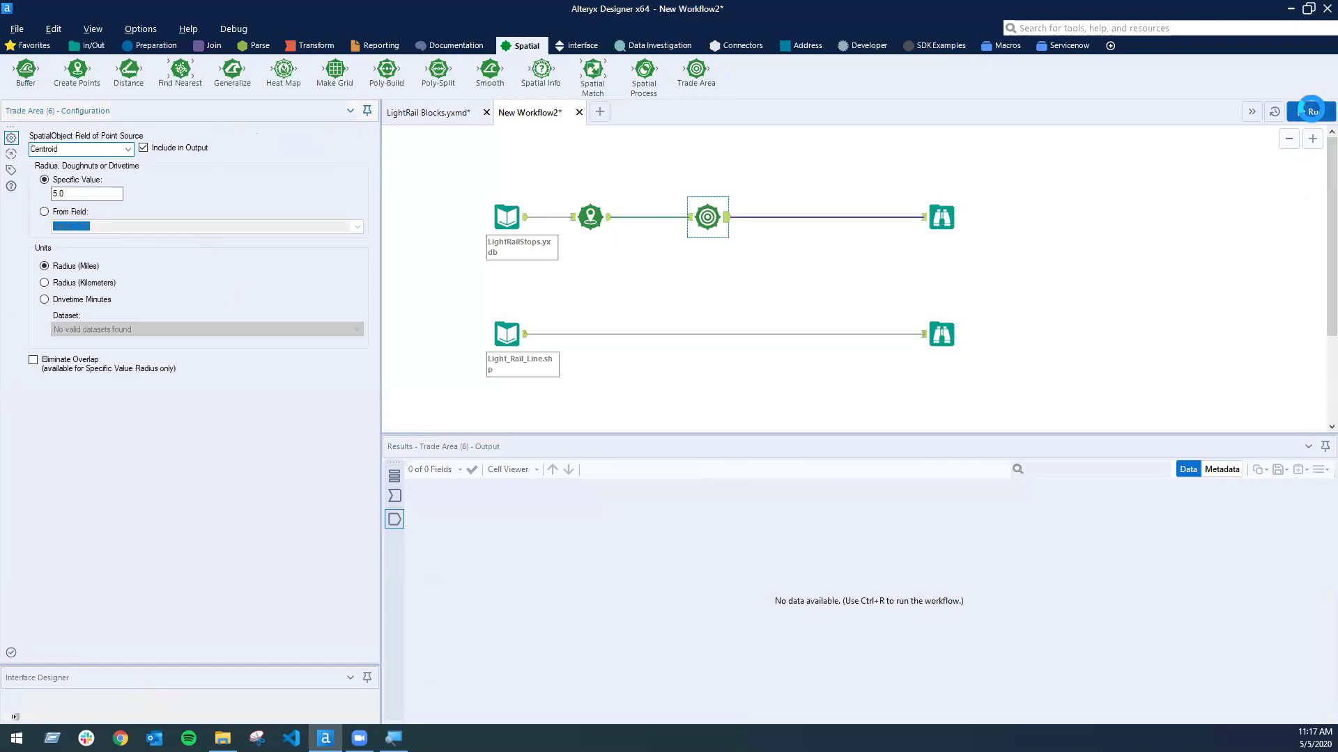
Step: Inspect the trade area polygons in the stops Browse tool, highlighting the Campbell Ave/Central Ave polygon on the map
click(956, 213)
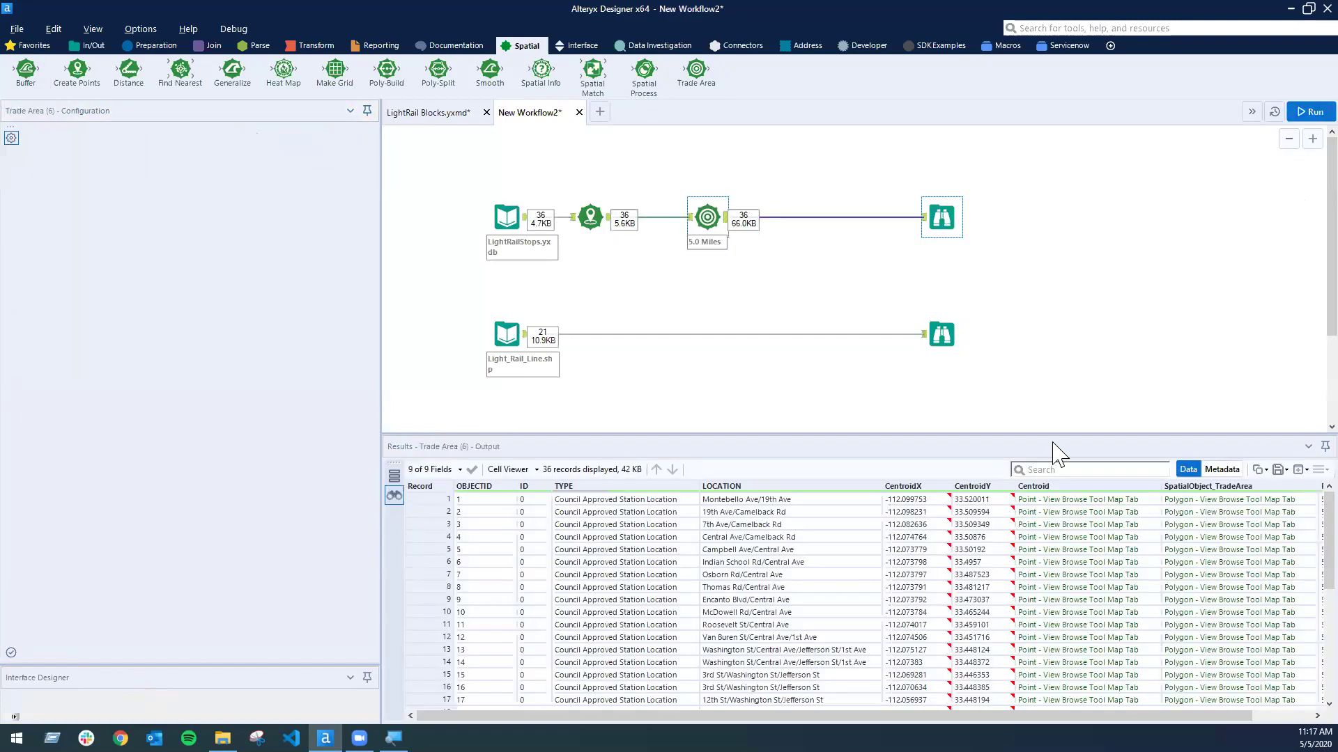
click(1213, 548)
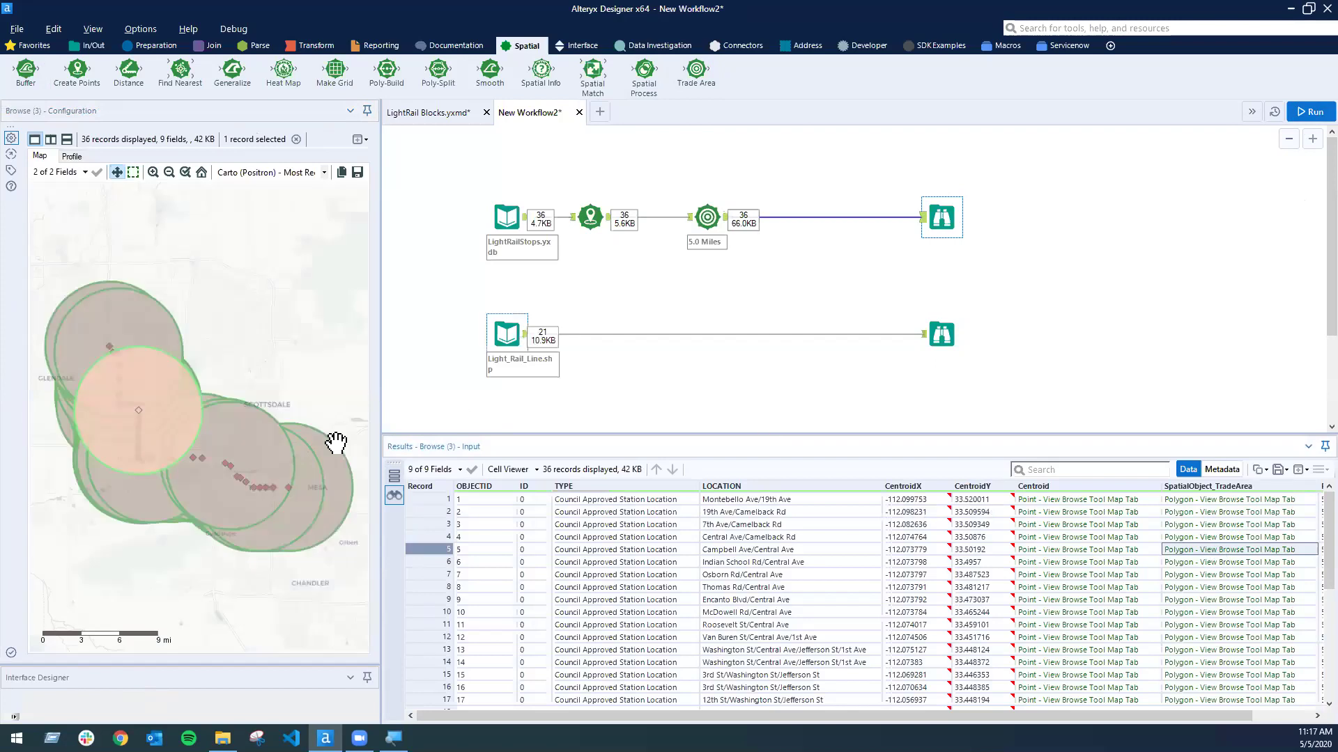
click(336, 443)
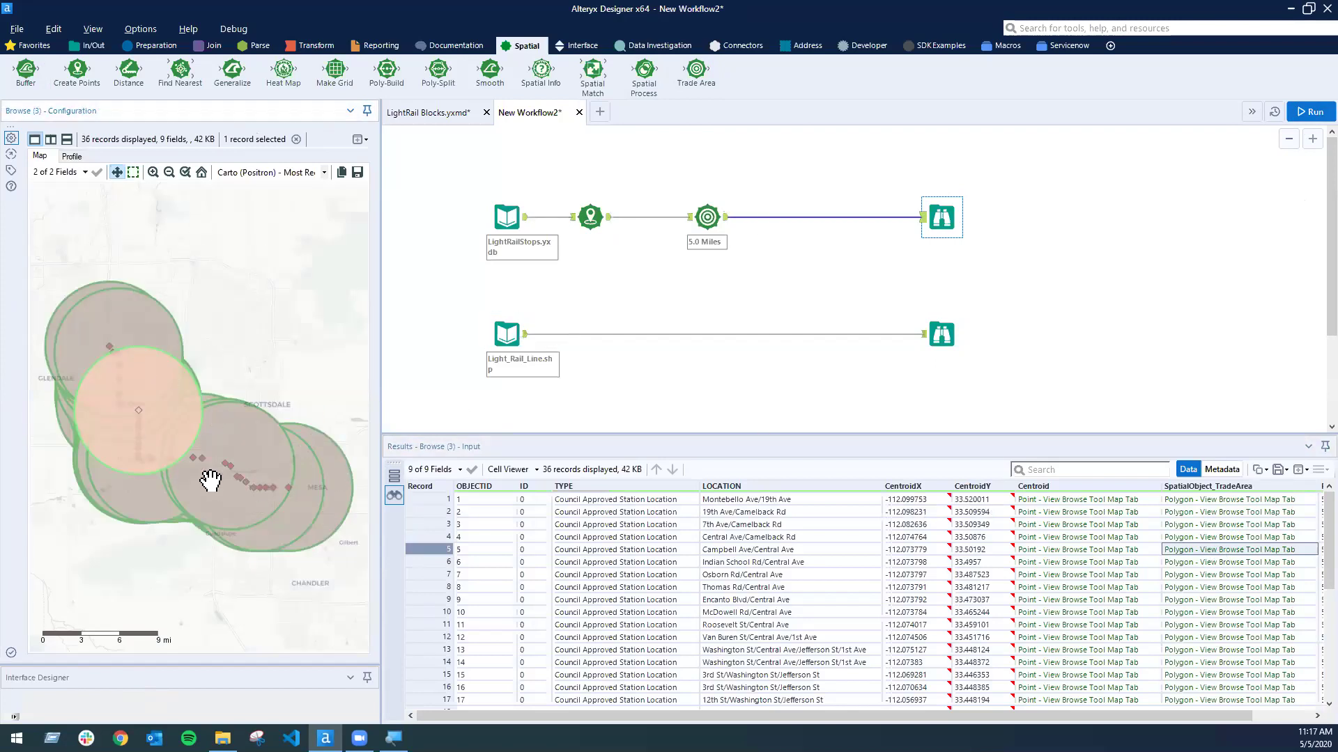
click(279, 469)
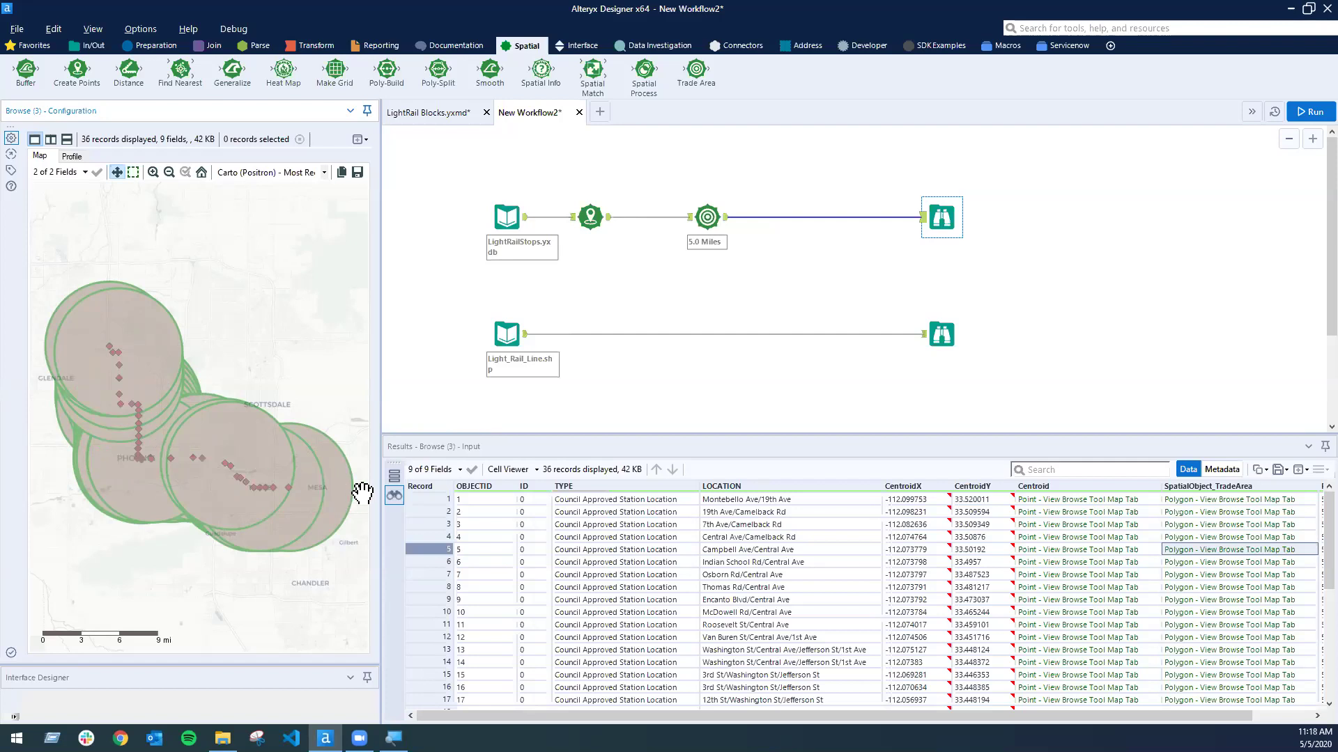
Step: Set the Trade Area tool's specific radius value to 1,2 miles, run the workflow and view the stops Browse map
click(705, 221)
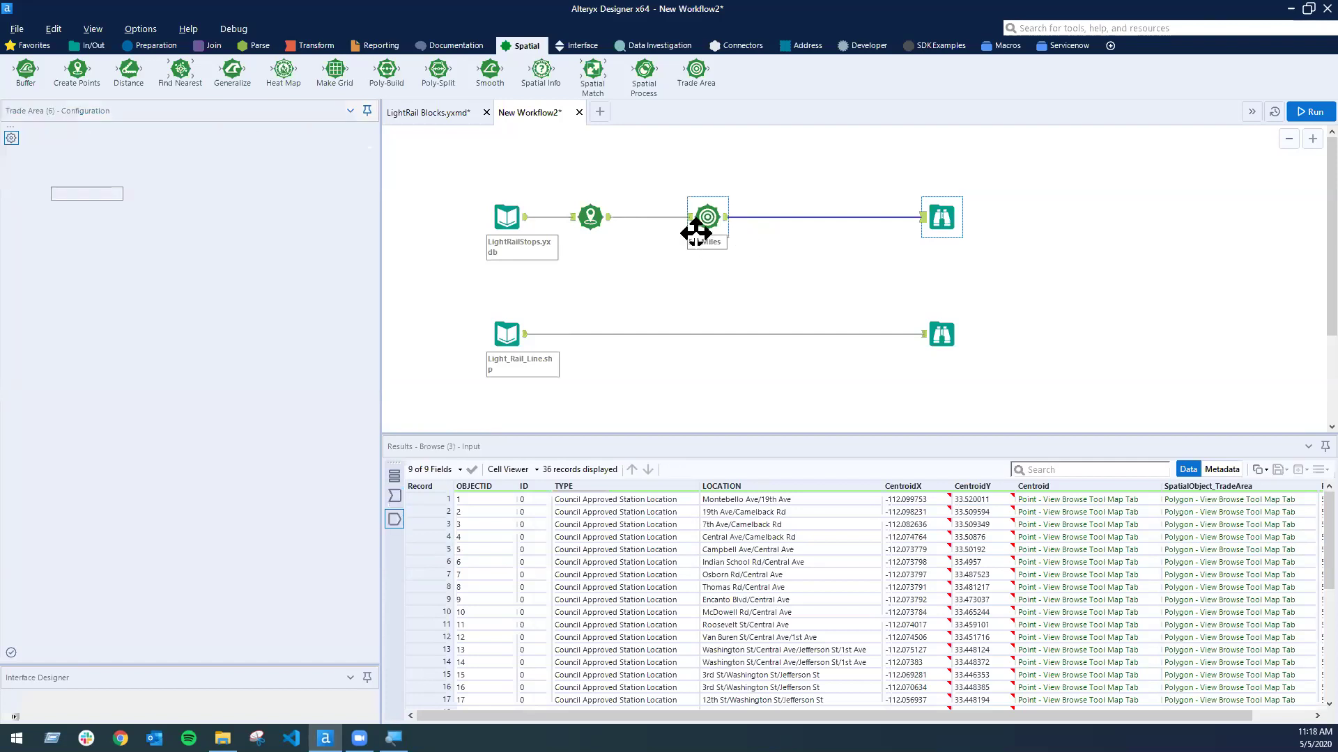
double_click(102, 193)
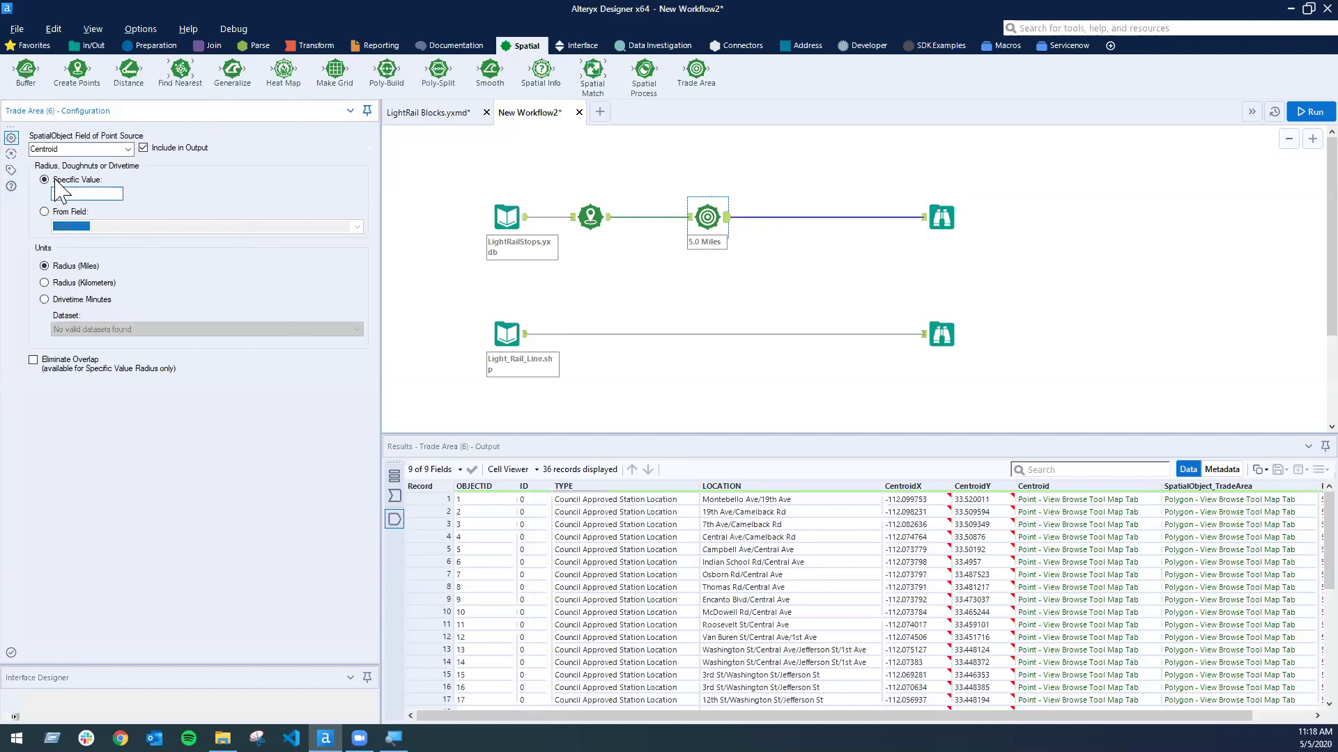
text(.2)
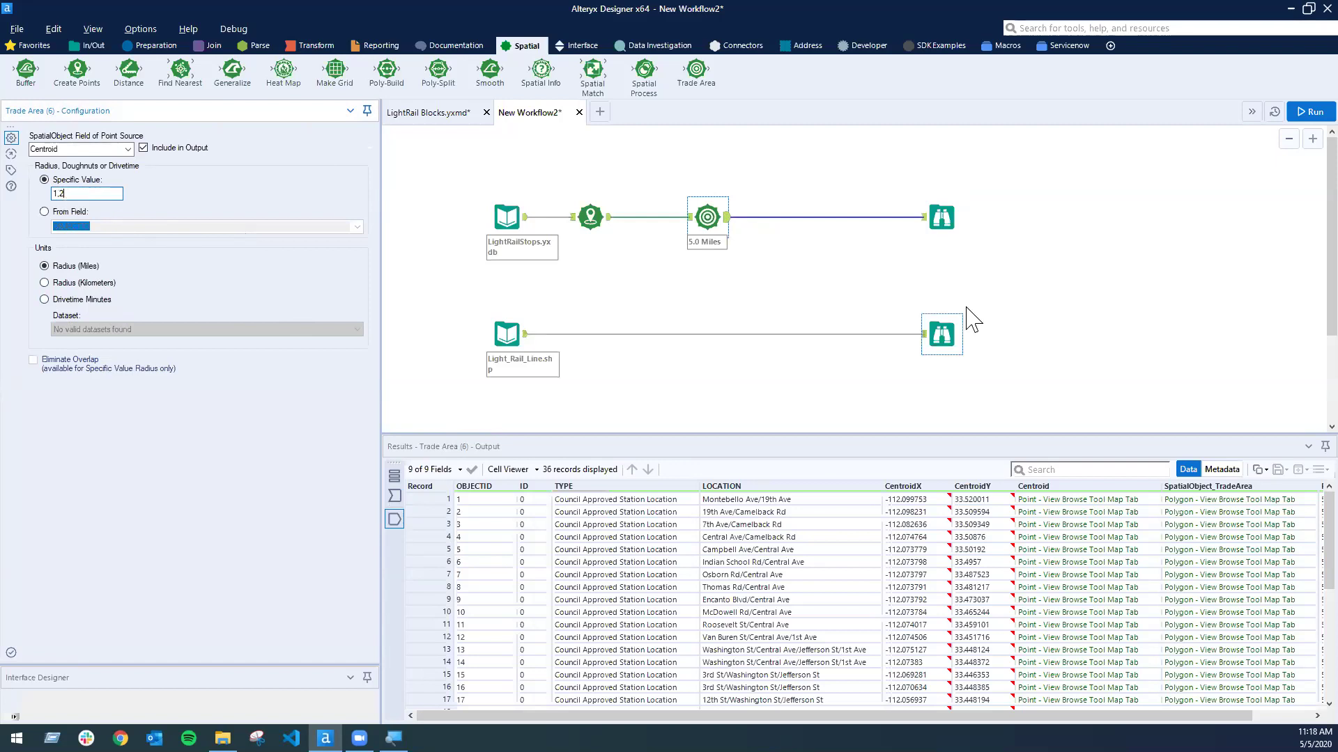
click(1297, 119)
click(941, 217)
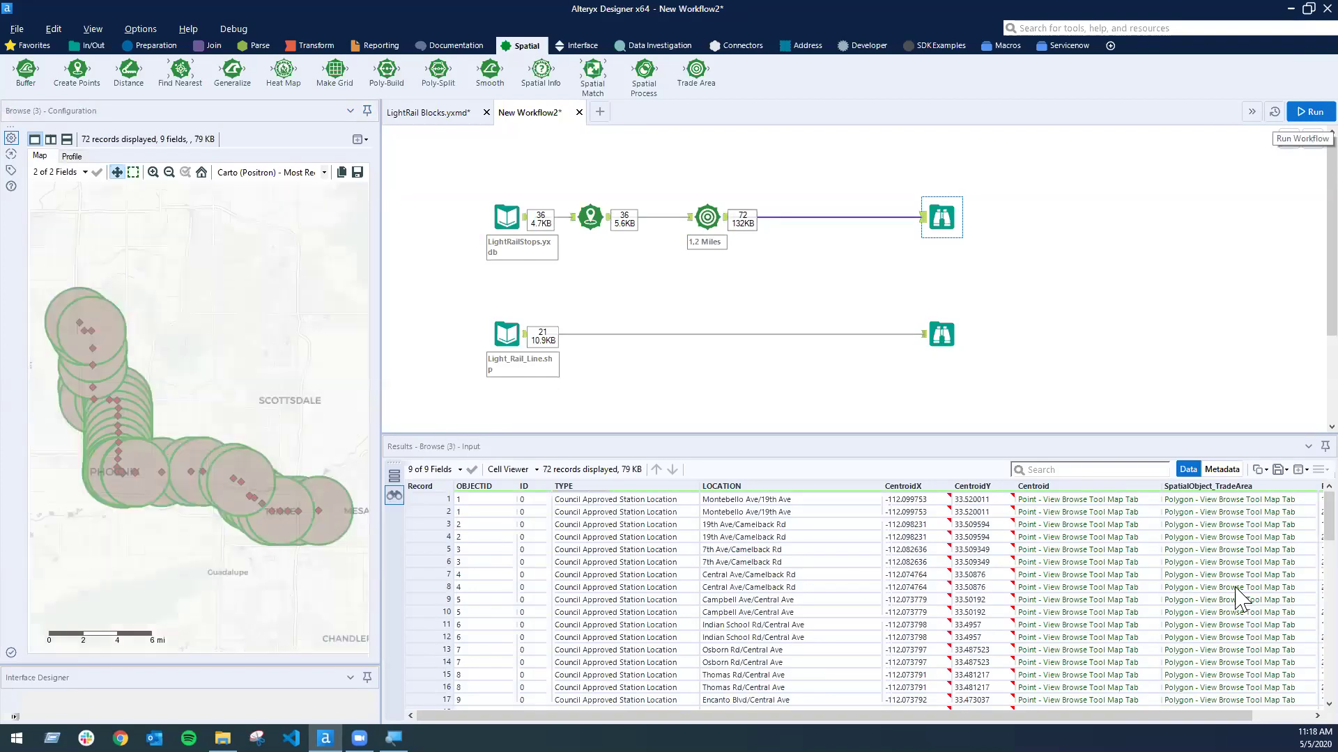
Step: Change the Trade Area tool's specific radius value to 2,1 miles, rerun the workflow and view the resulting rings
click(706, 215)
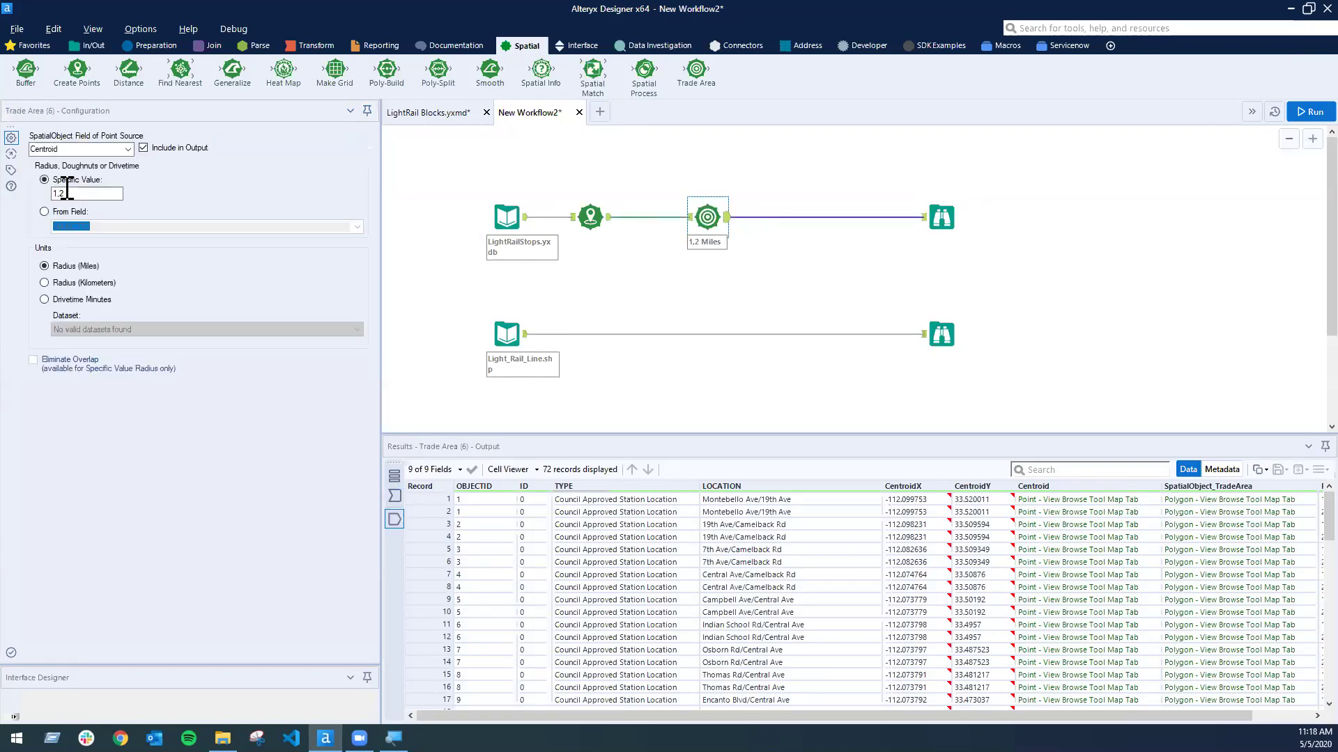
double_click(56, 193)
text(2,)
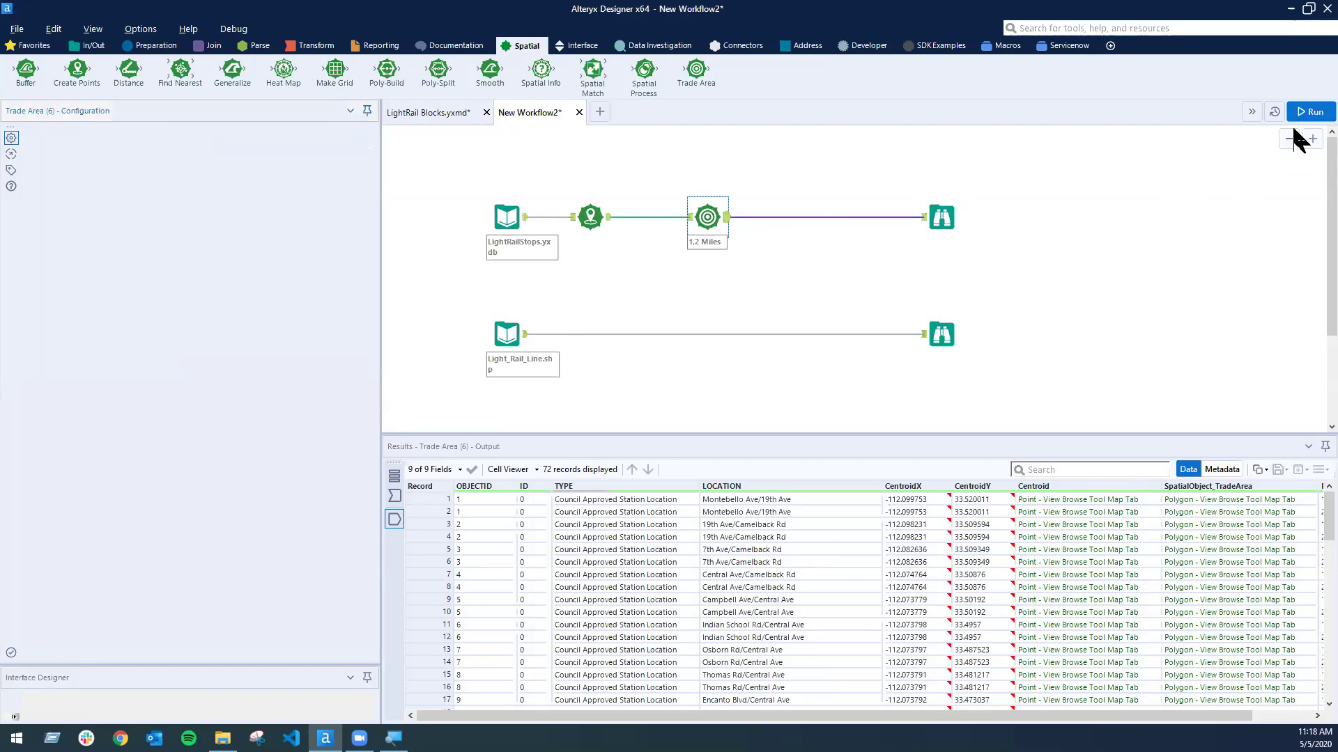
click(1309, 111)
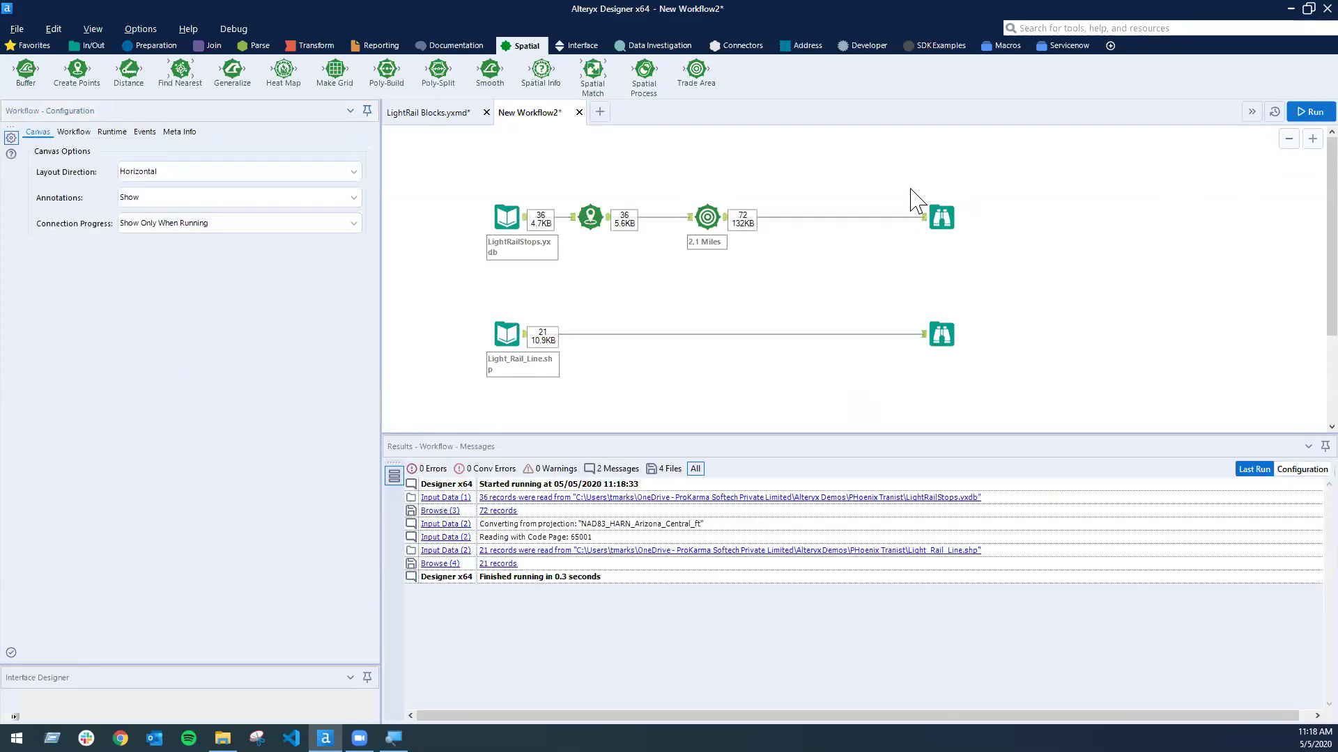
click(942, 216)
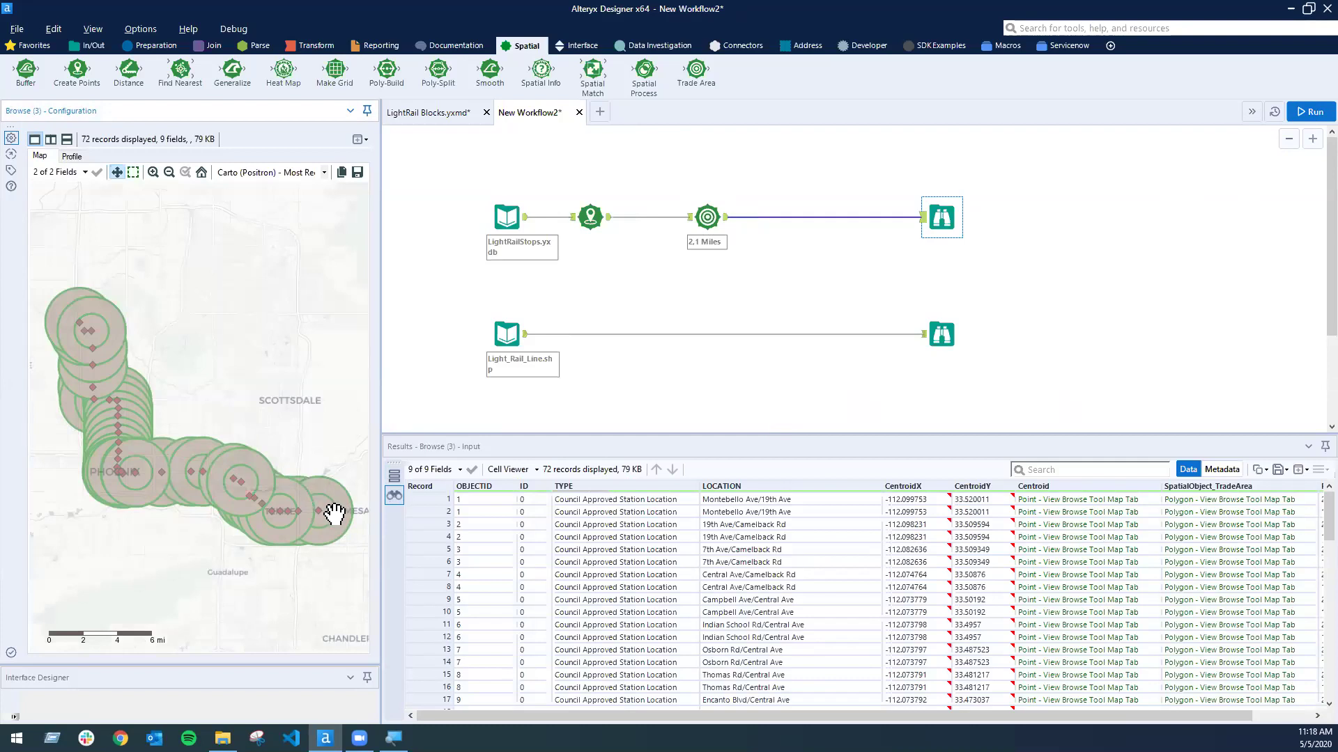
Step: Compare the two Sycamore/Main St trade area polygons on the map with their RadiusSize values
scroll(905, 613, down, 14)
click(1240, 688)
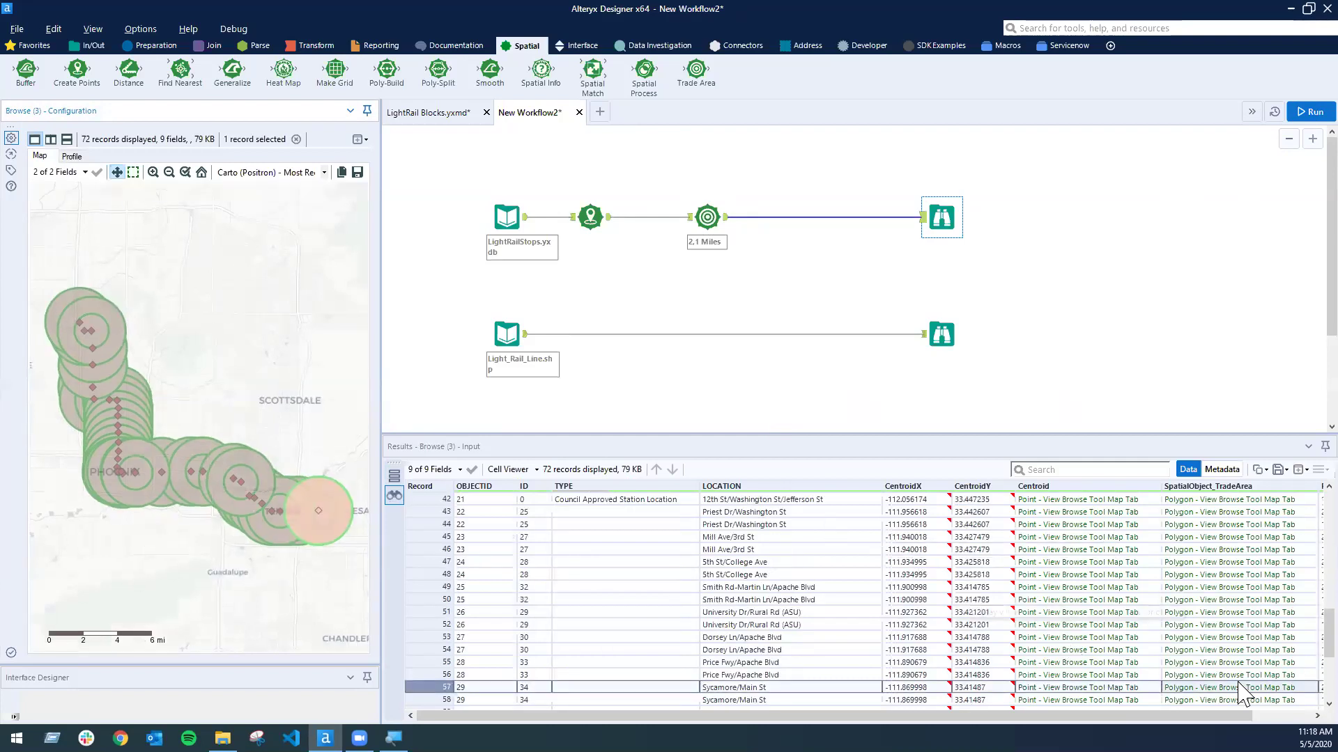
scroll(1178, 690, right, 2)
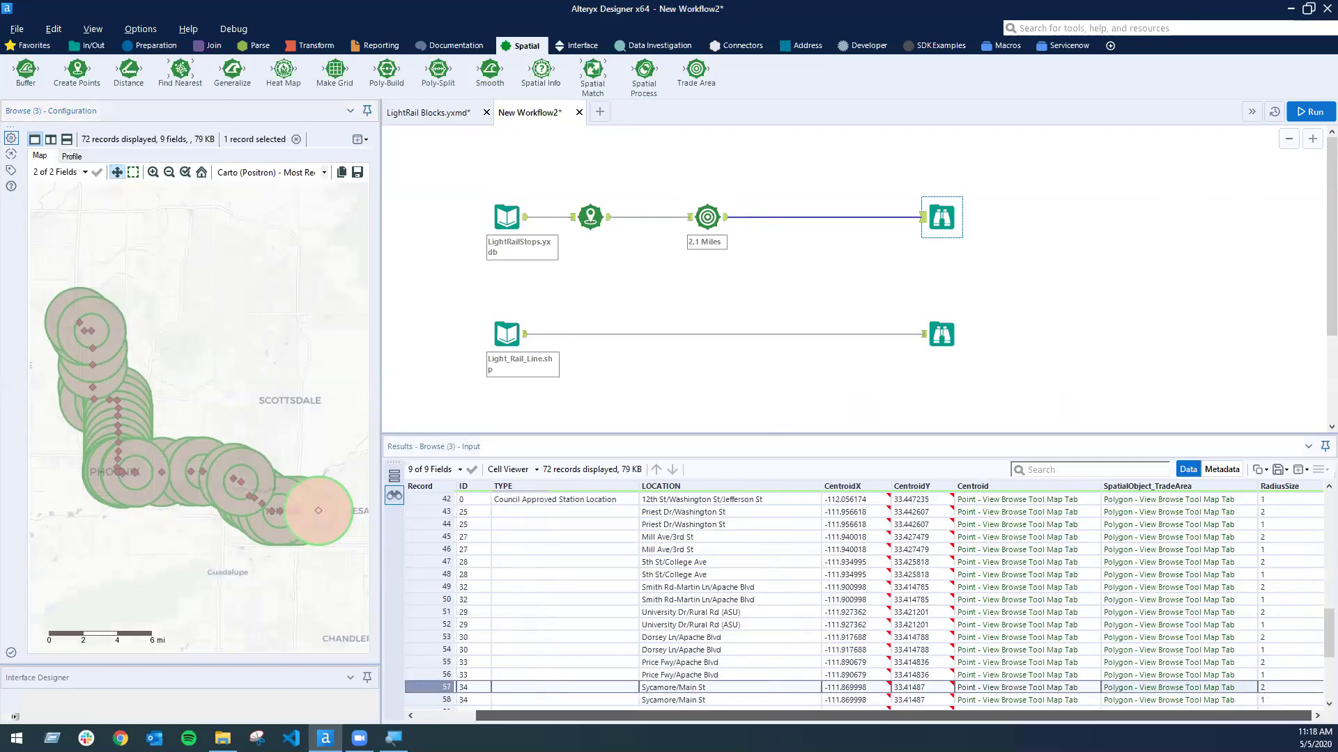
click(1182, 699)
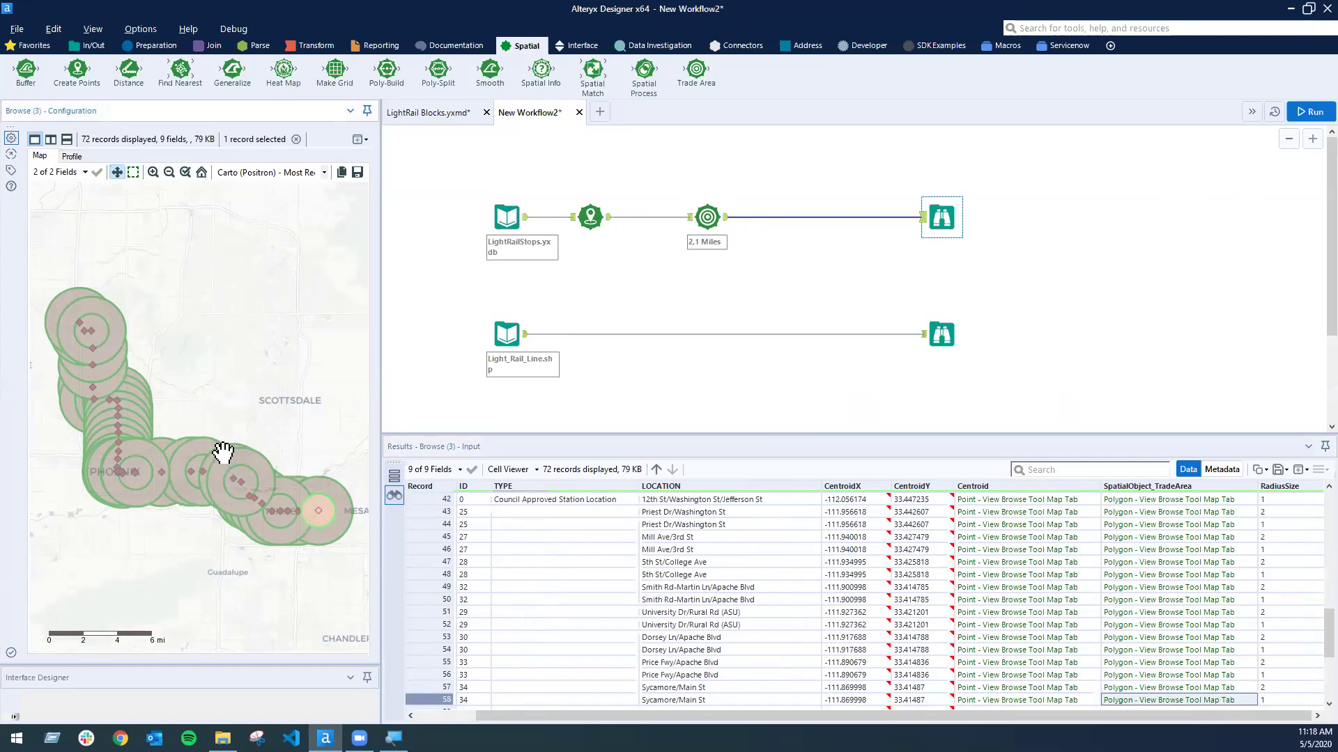
Step: Set the Trade Area tool's specific radius value to 1 mile and run the workflow
click(717, 218)
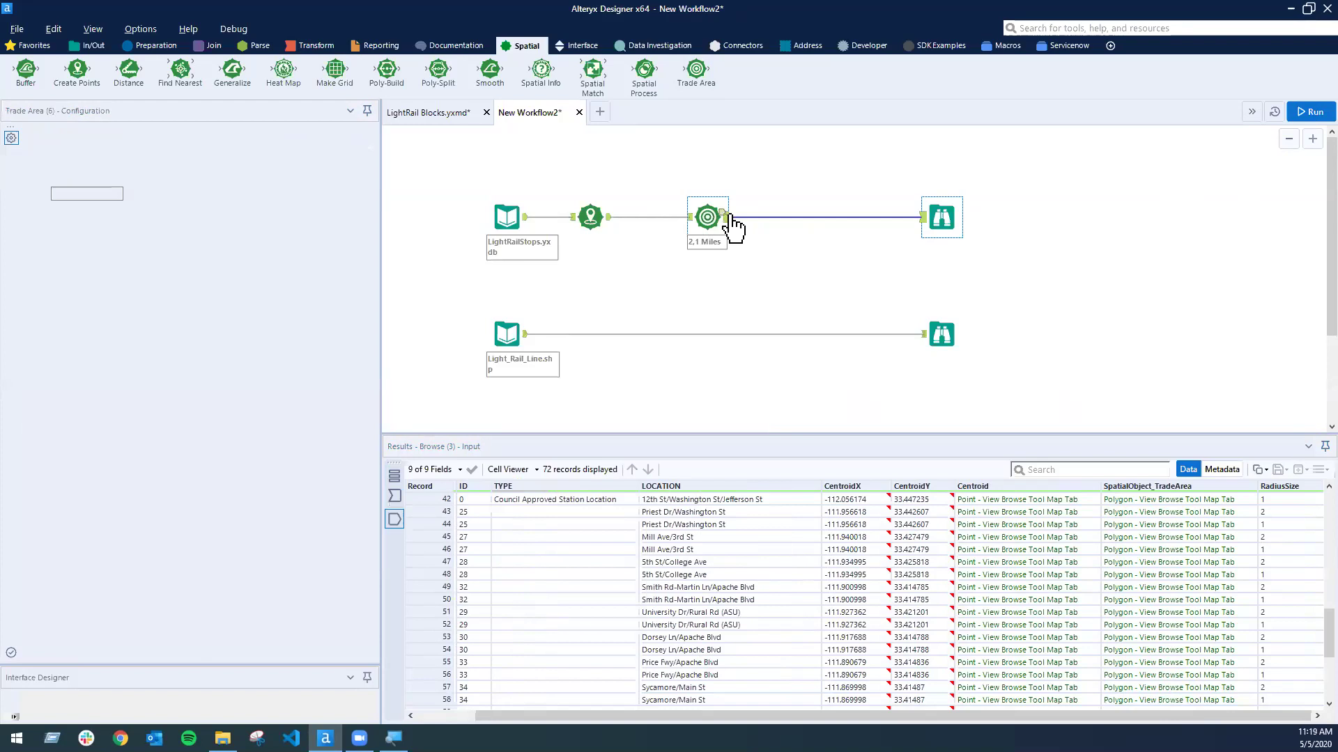
drag(48, 194, 62, 199)
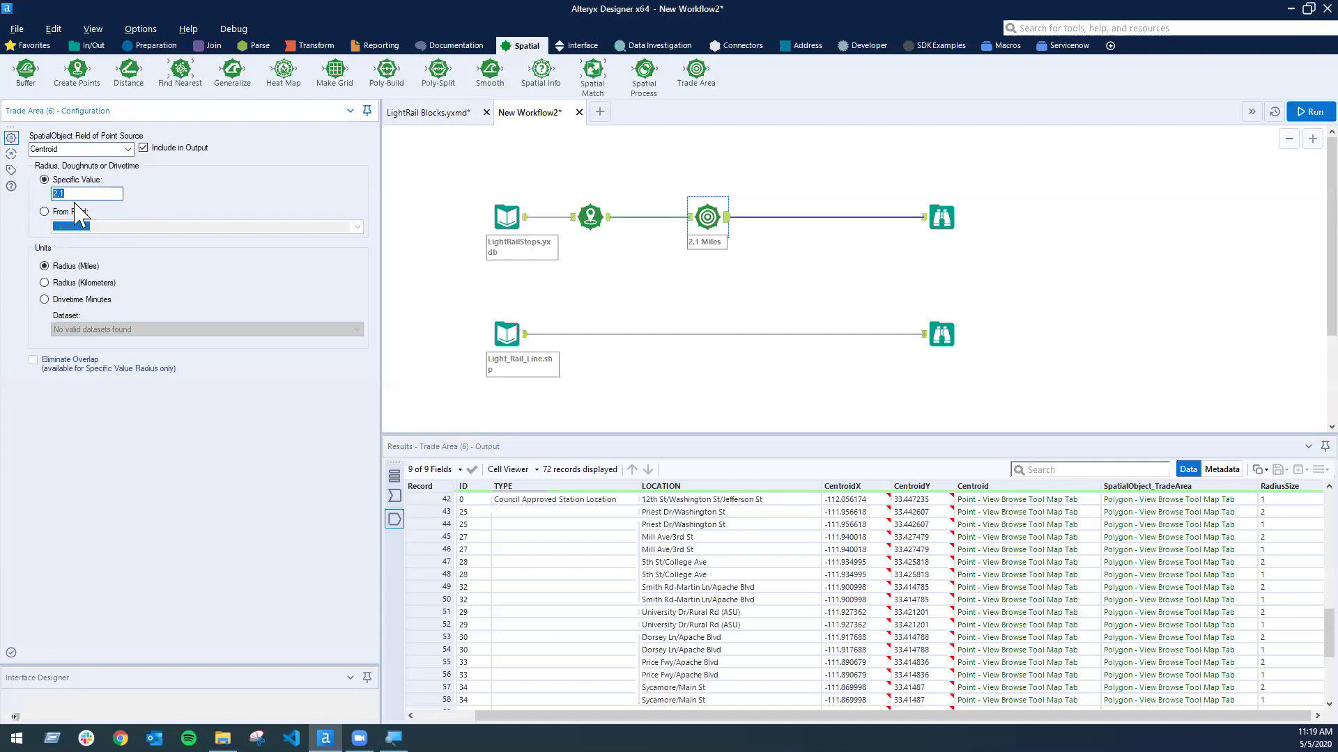
text(1)
click(1045, 293)
key(ctrl+r)
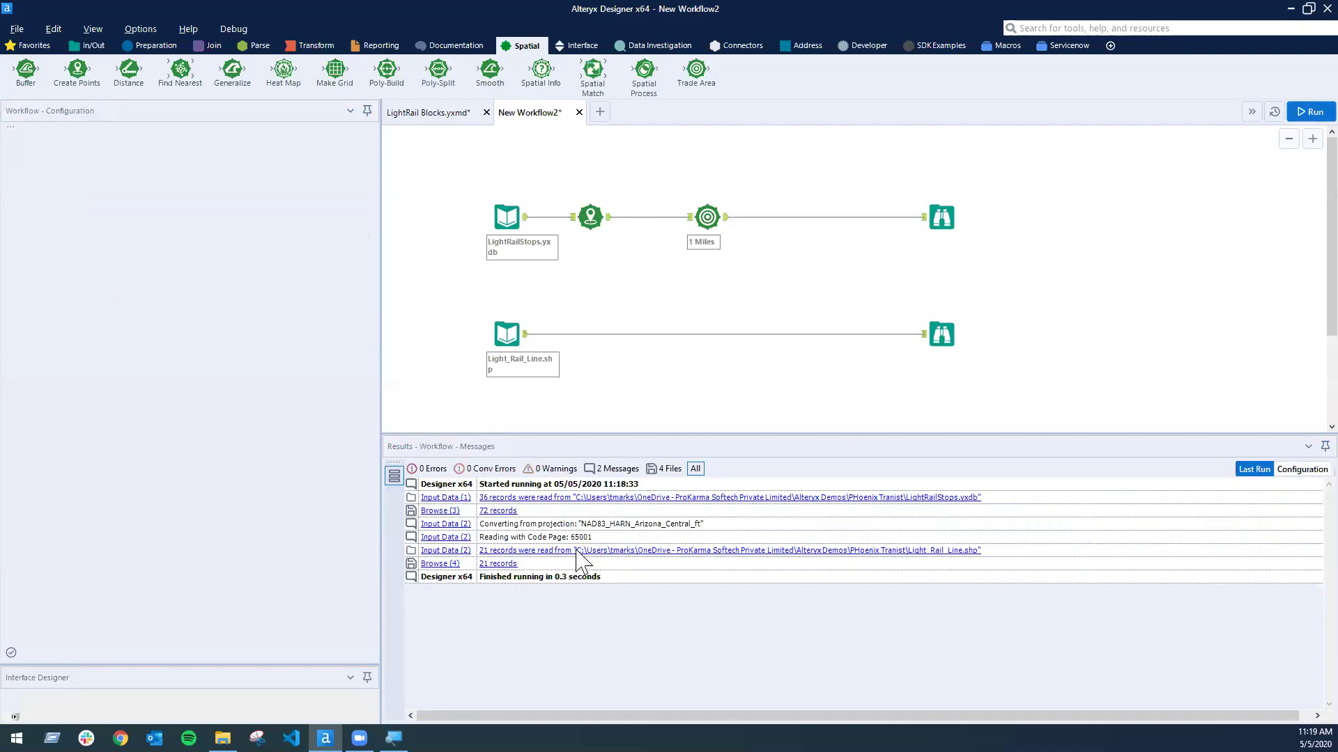
Step: Inspect the Browse results for the lines and stops, highlighting the Indian School Rd/Central Ave trade area
click(942, 340)
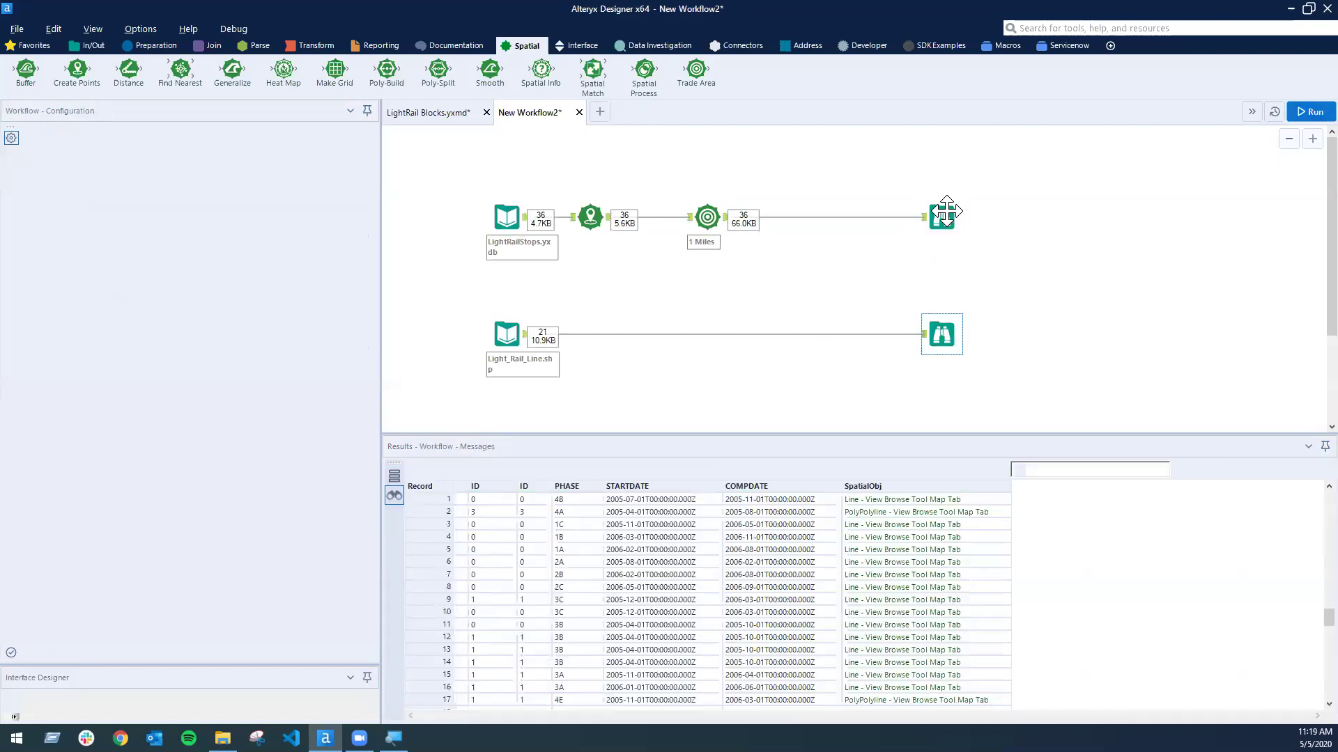
click(944, 212)
click(1264, 561)
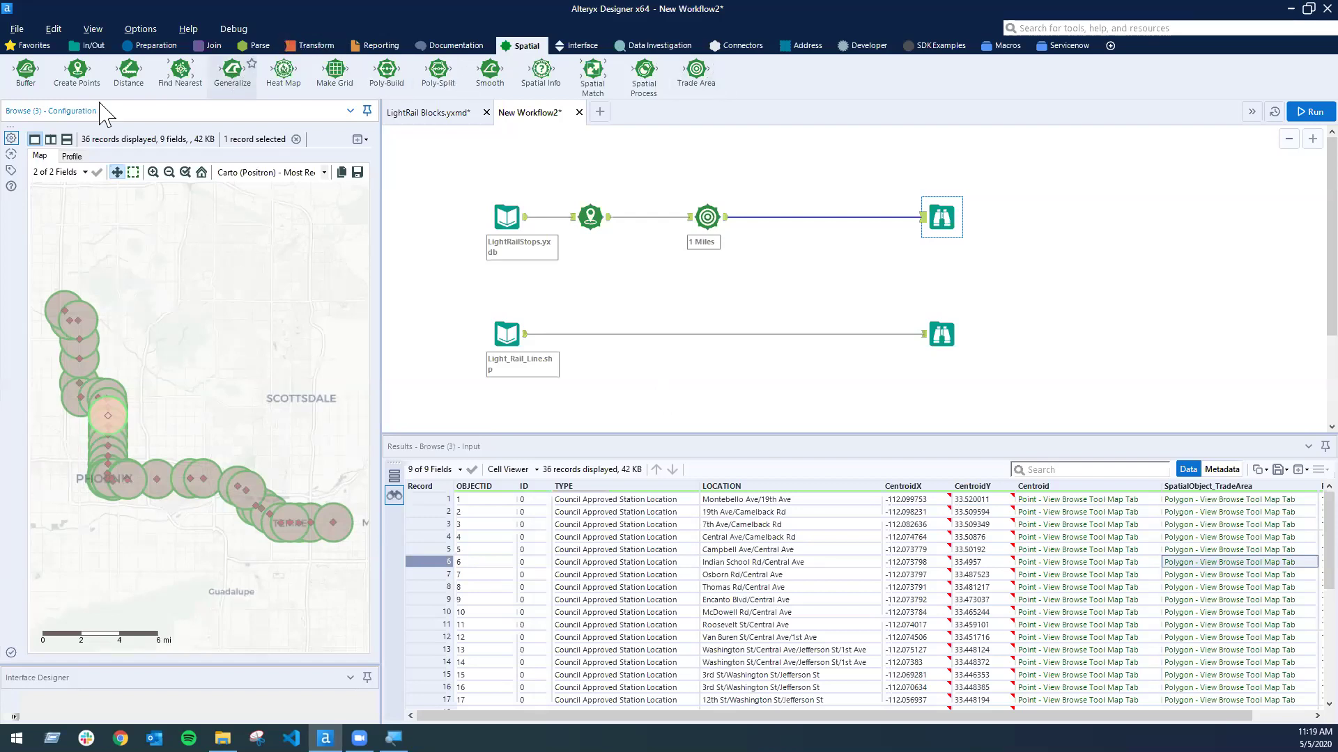
Step: Insert a Summarize tool between the Trade Area and Browse tools, with a spatial Combine action on the SpatialObject_TradeArea field
click(307, 46)
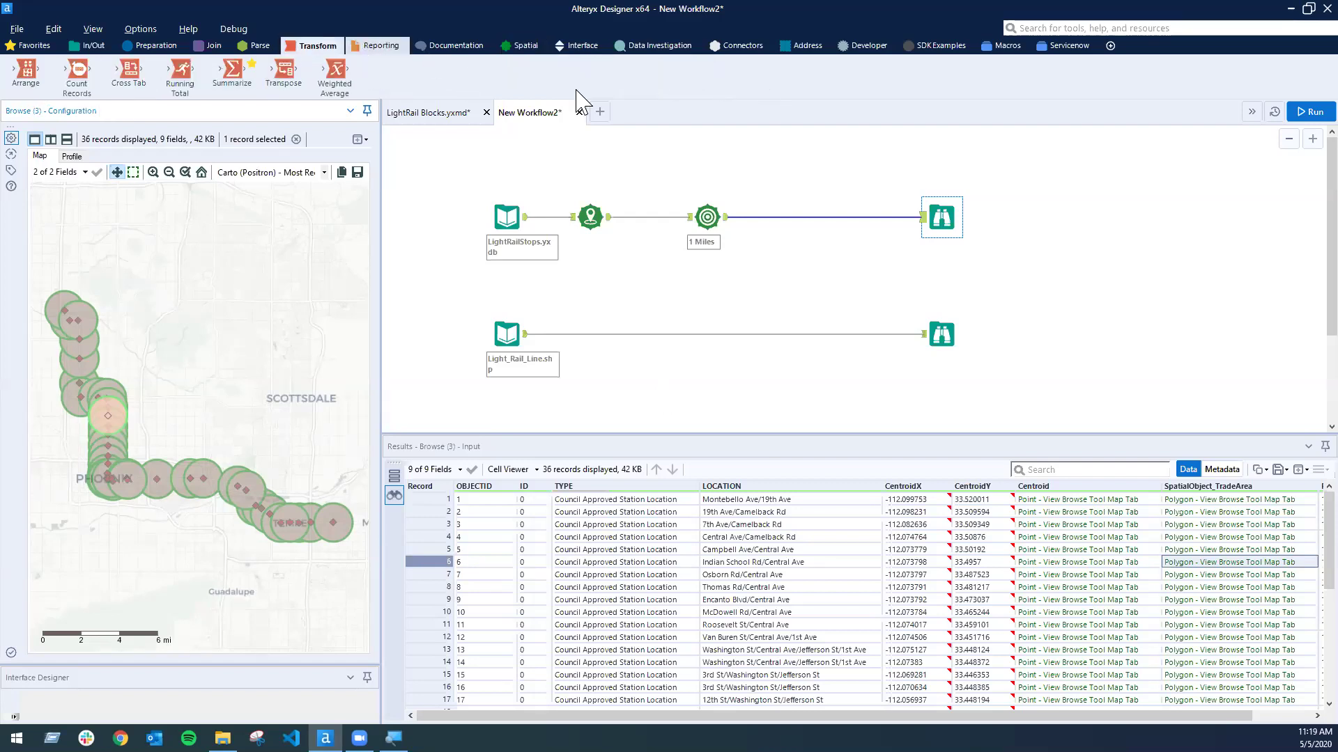
drag(831, 232, 805, 217)
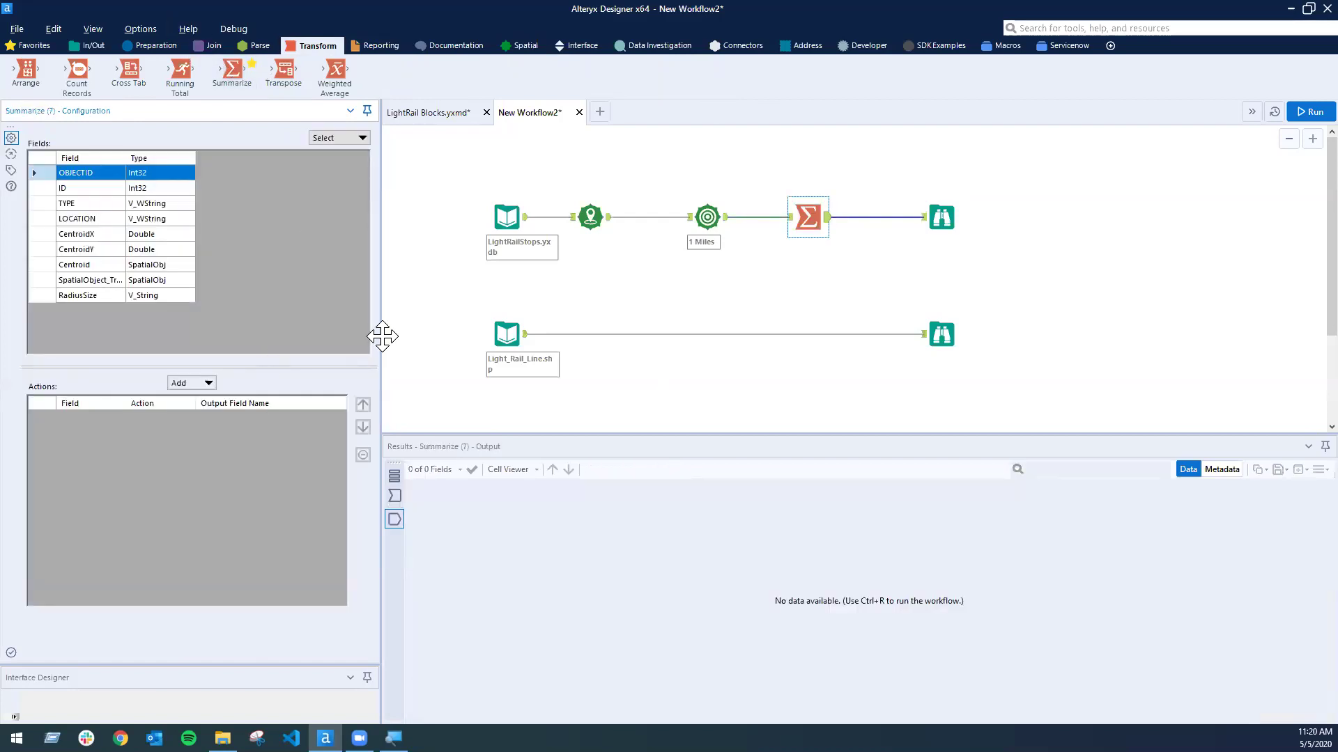
click(168, 278)
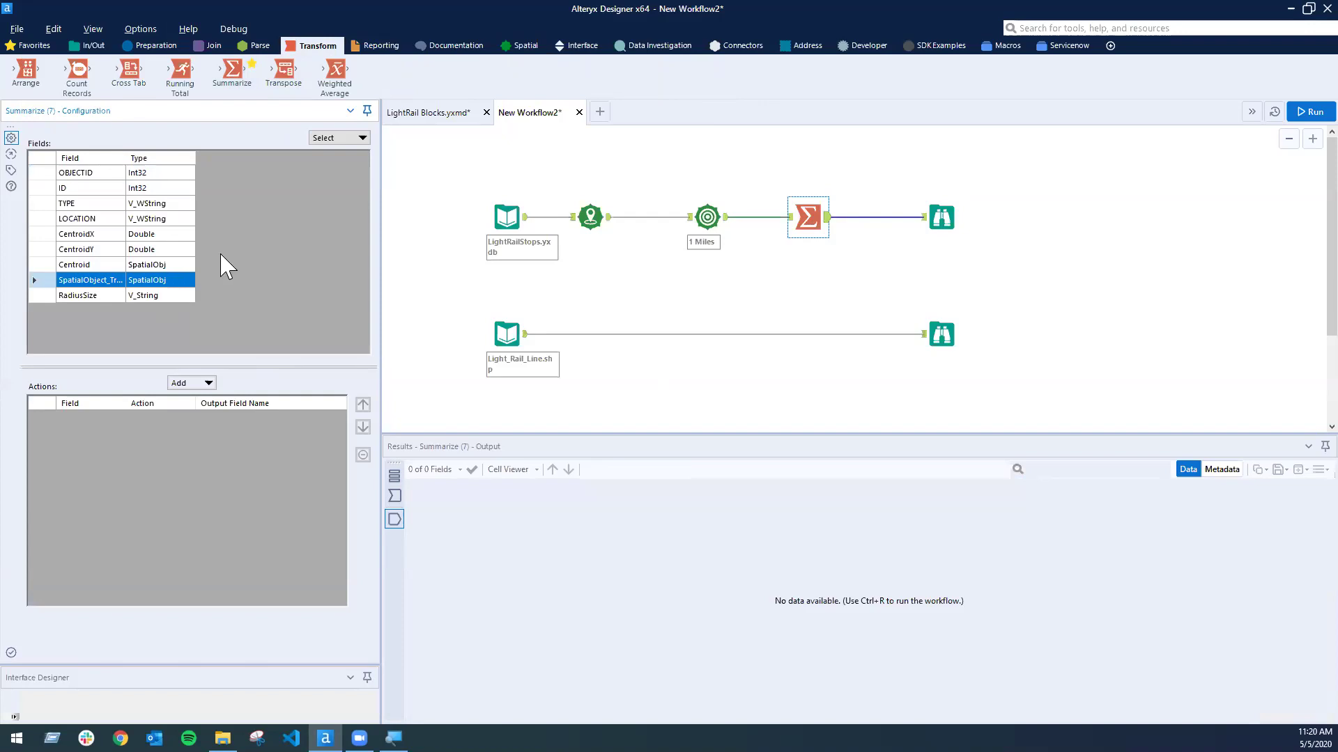
click(203, 388)
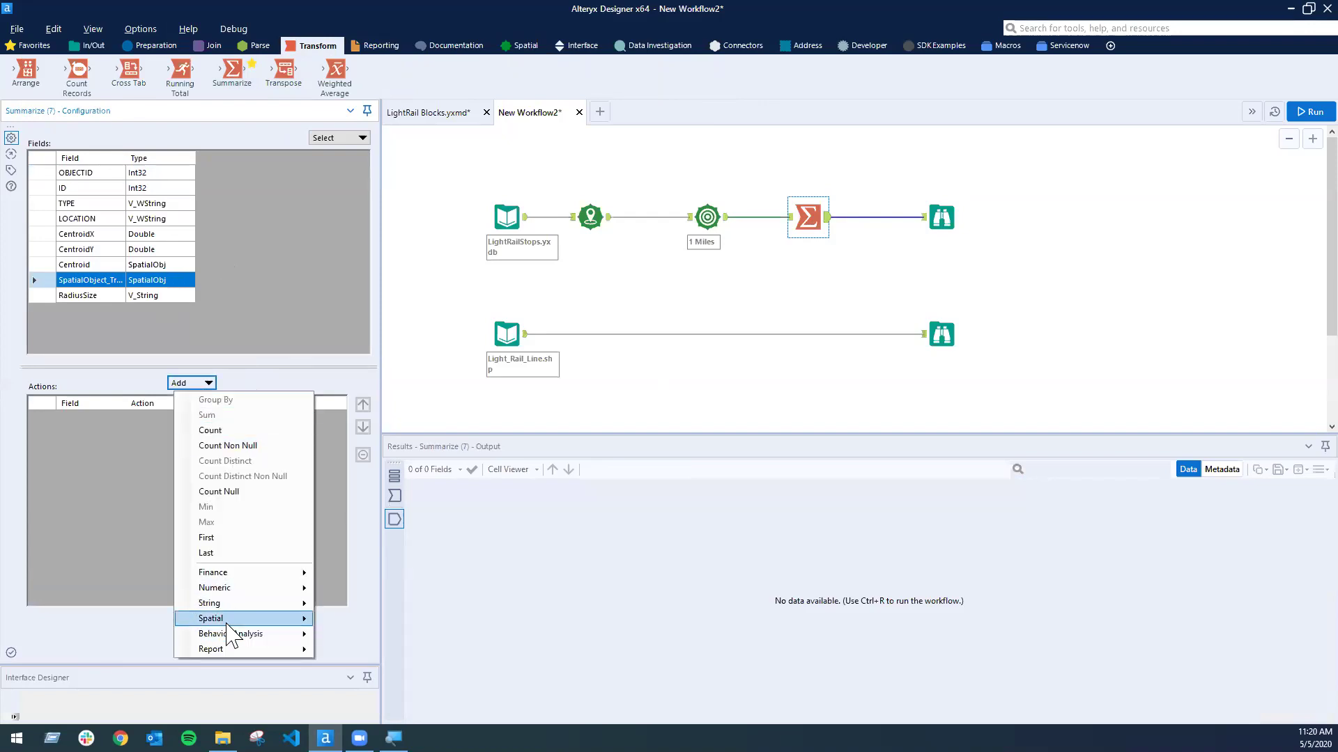
mouse_move(227, 620)
click(384, 623)
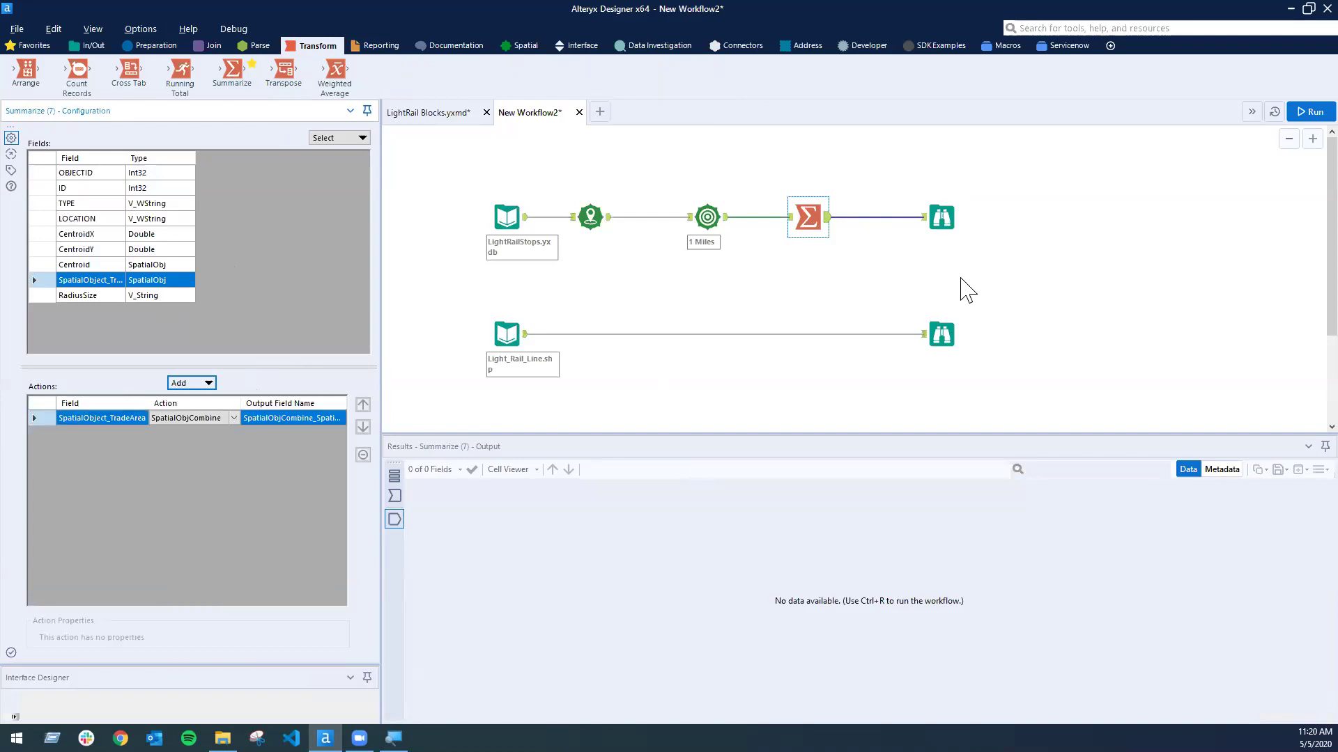
Step: Run the workflow and highlight the combined trade area polygon in the stops Browse results
click(1309, 111)
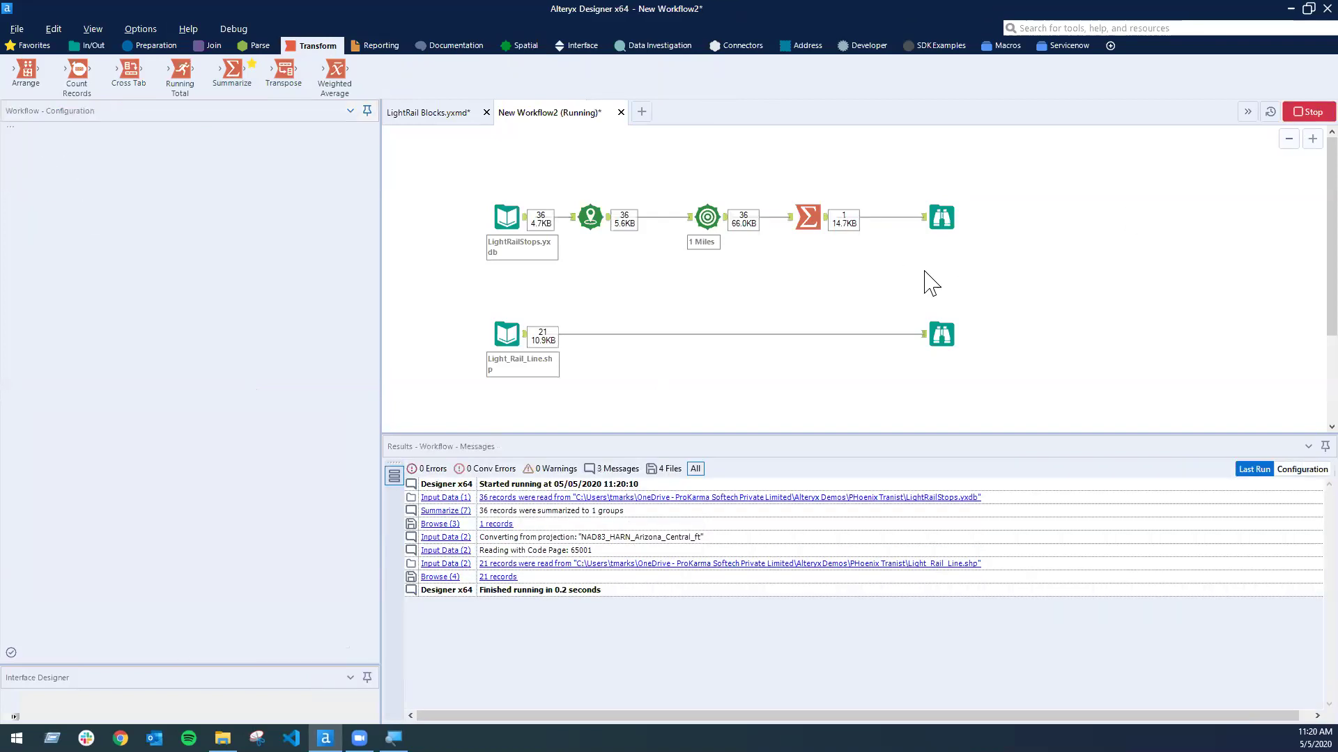
click(942, 219)
click(546, 499)
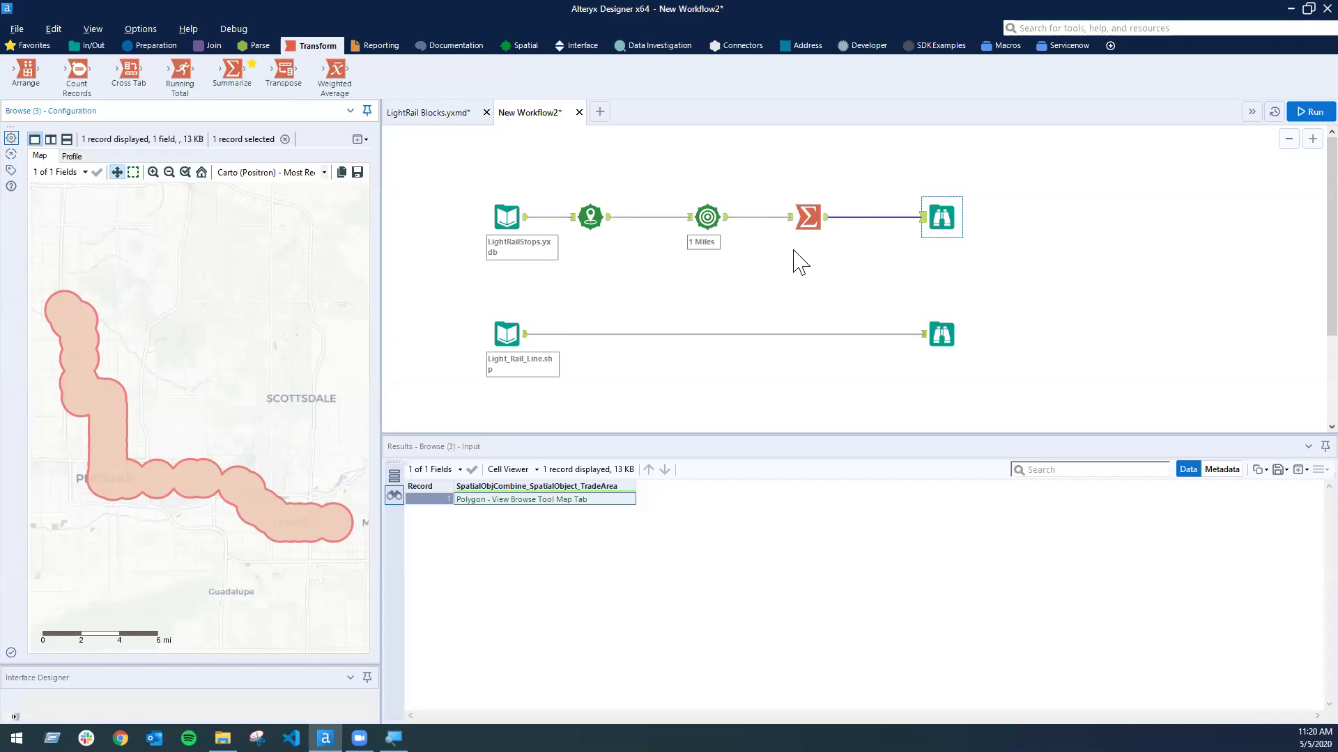
Step: Add a spatial Combine action for the Centroid field to the stops Summarize tool
click(807, 227)
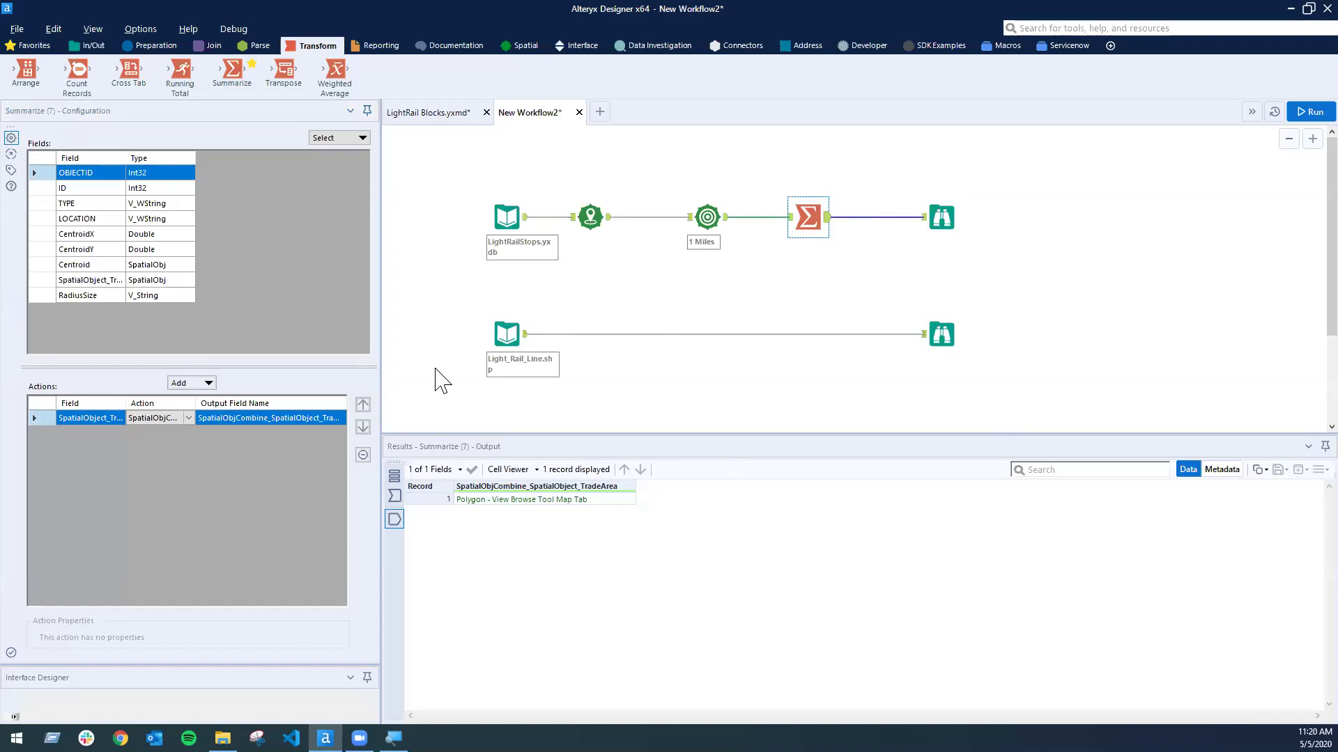
click(155, 267)
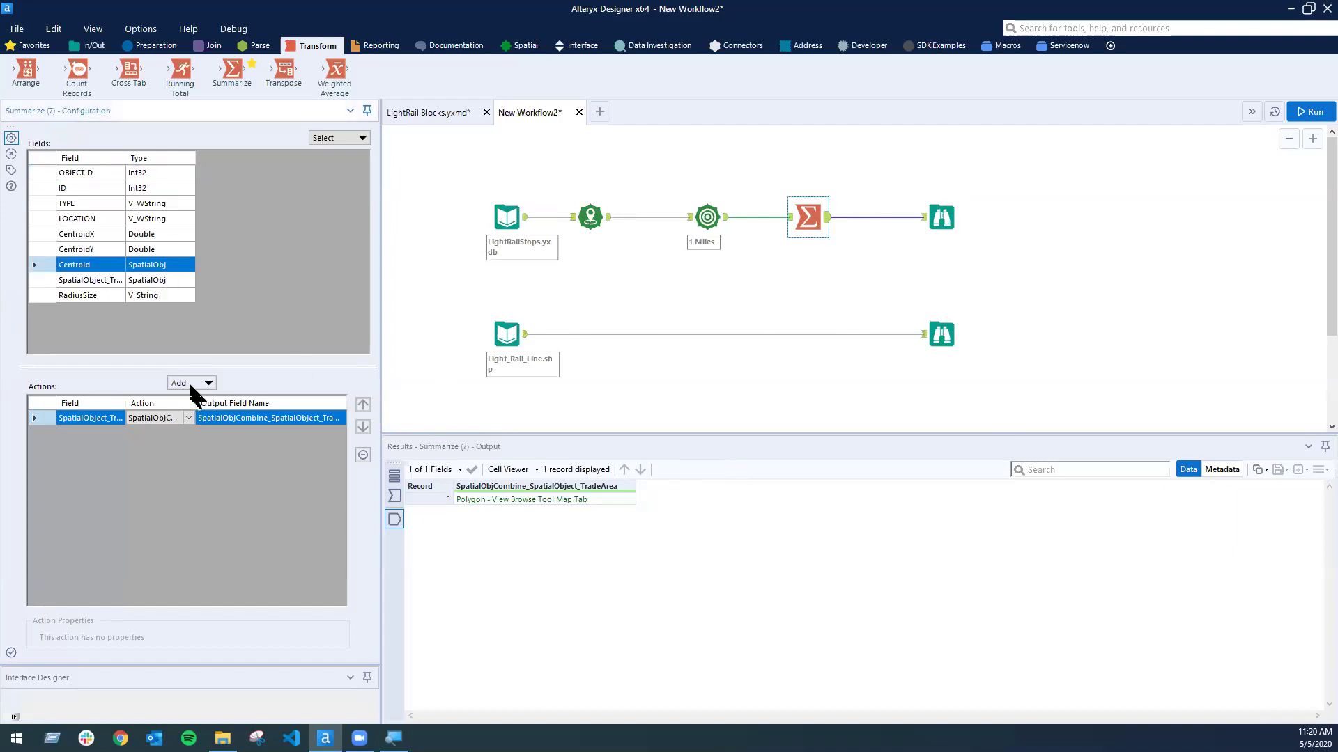
click(194, 383)
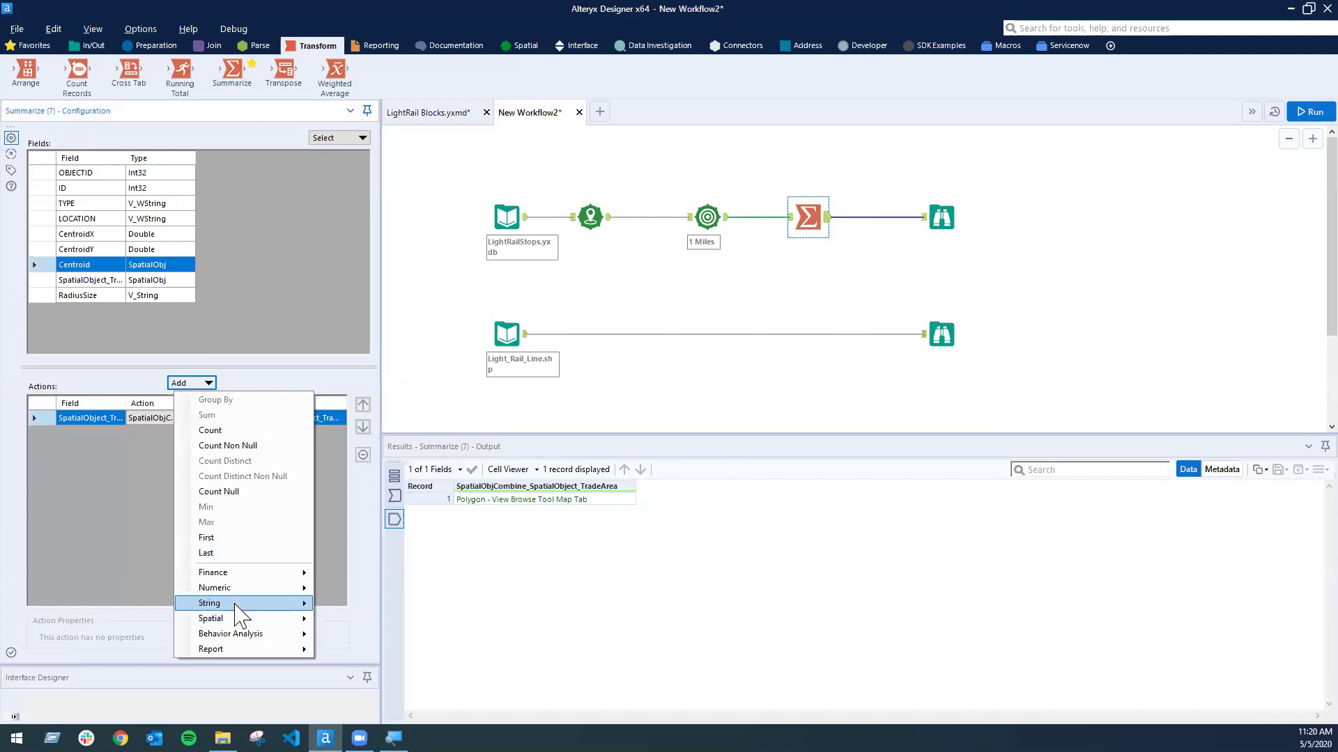
mouse_move(235, 619)
click(346, 618)
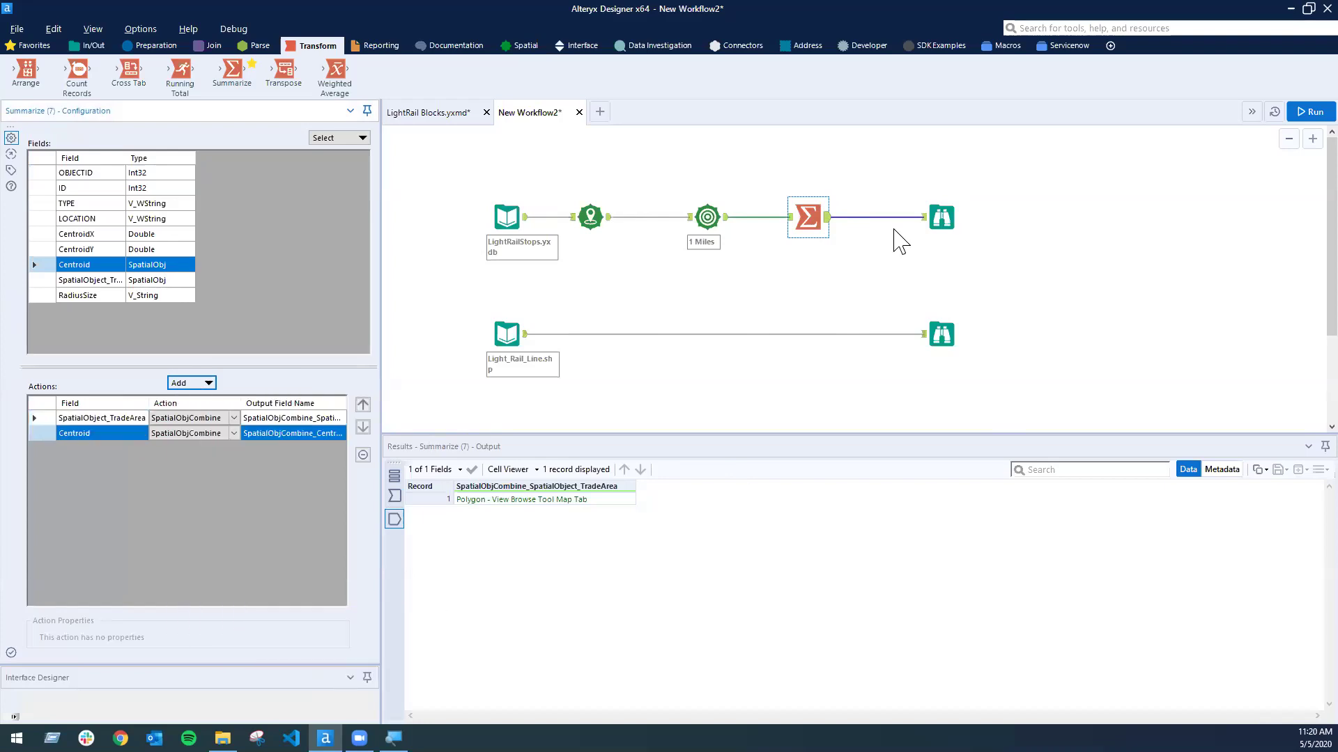
Step: Rerun the workflow and examine the combined trade area and stop points on the Browse map
click(1310, 112)
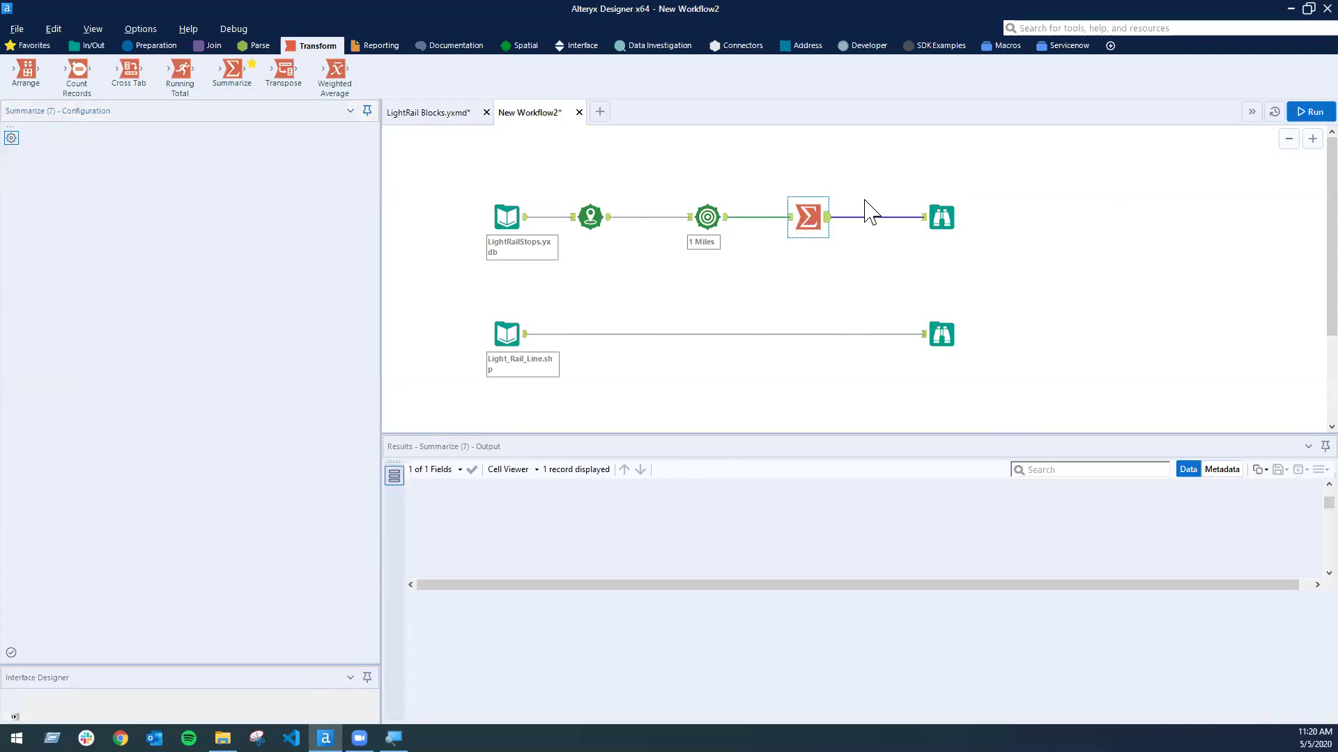
click(937, 224)
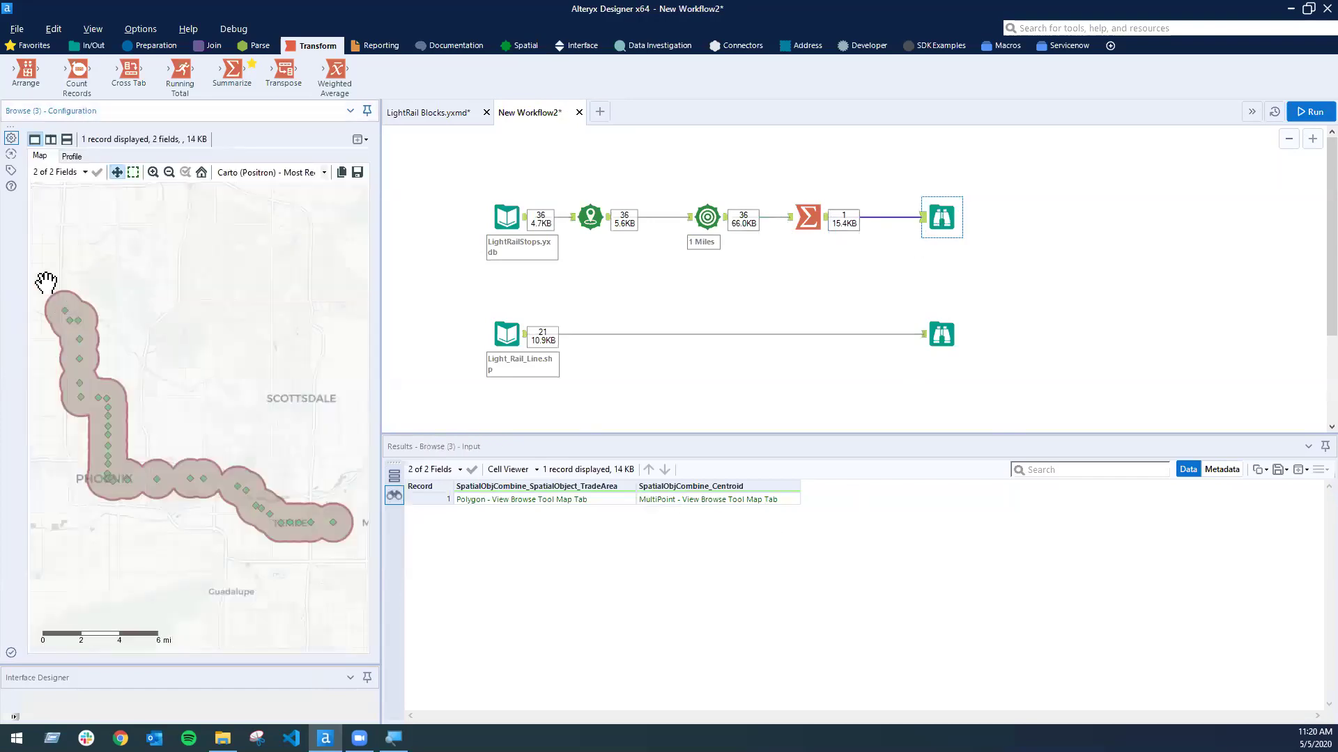
scroll(82, 307, up, 1)
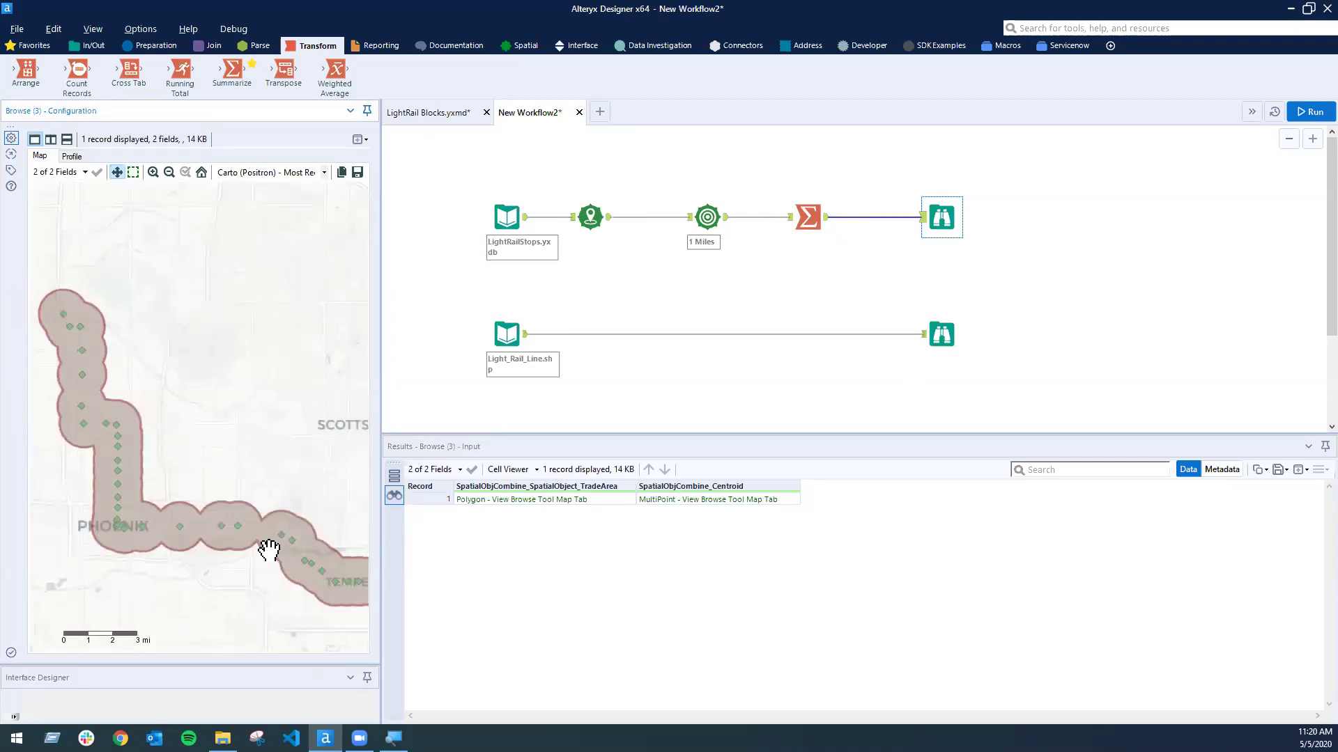
Step: Move the line stream's Browse tool farther from the Light_Rail_Line.shp input and review its records
drag(935, 331, 1035, 331)
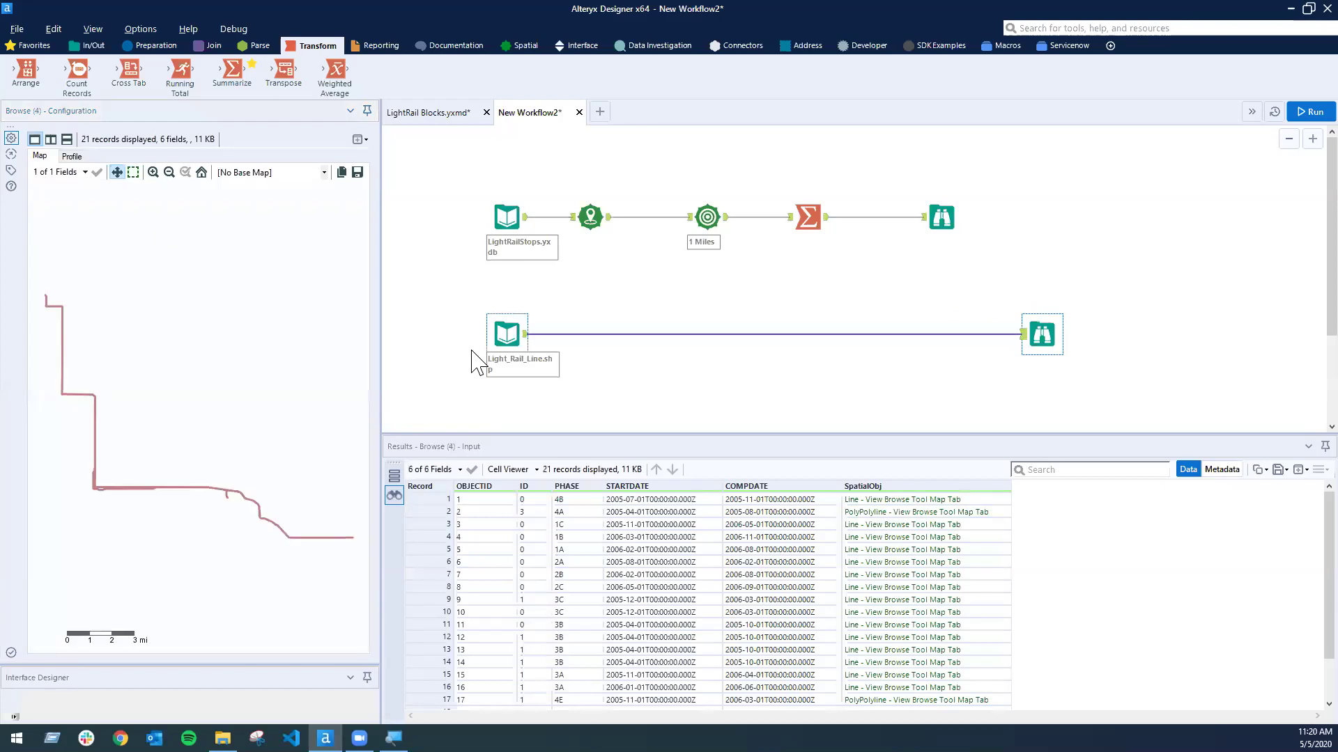
click(521, 345)
click(1043, 327)
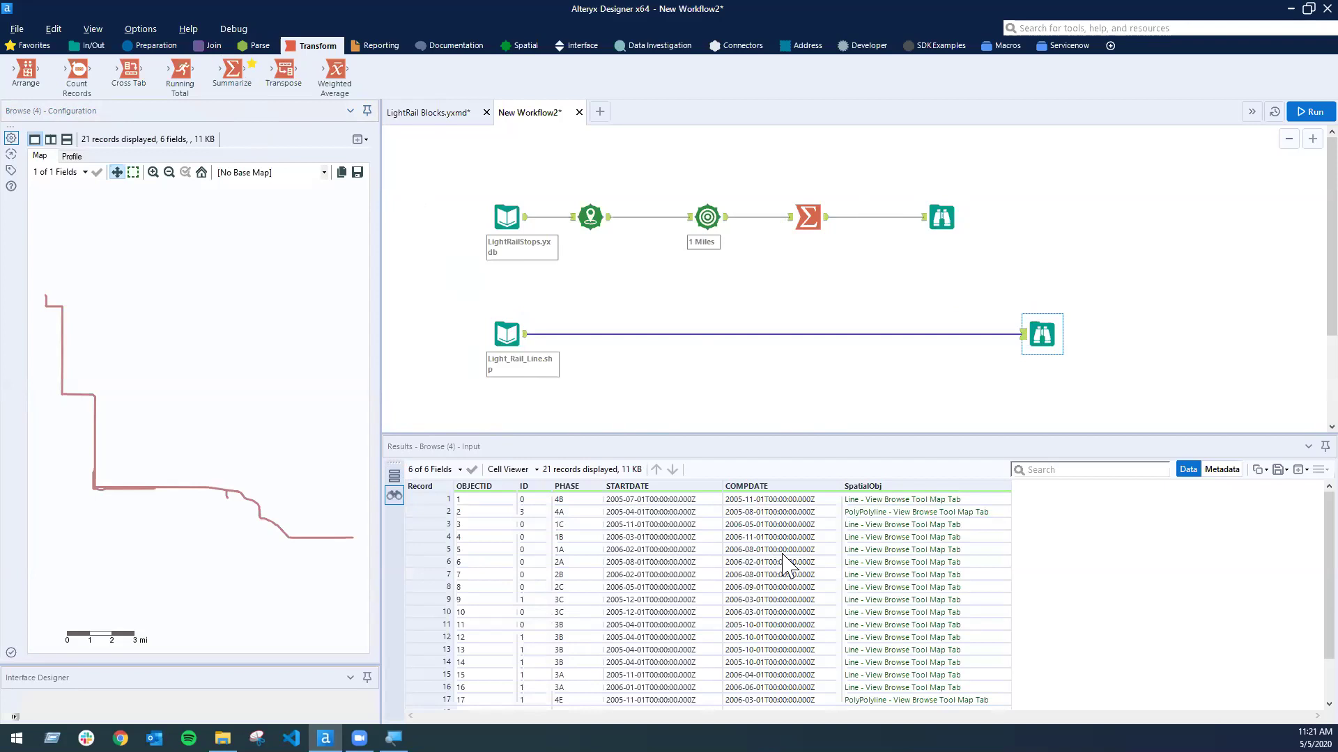
Step: Insert a Summarize tool after the Light_Rail_Line.shp input, with a spatial Combine action on the SpatialObj field
drag(232, 73, 634, 336)
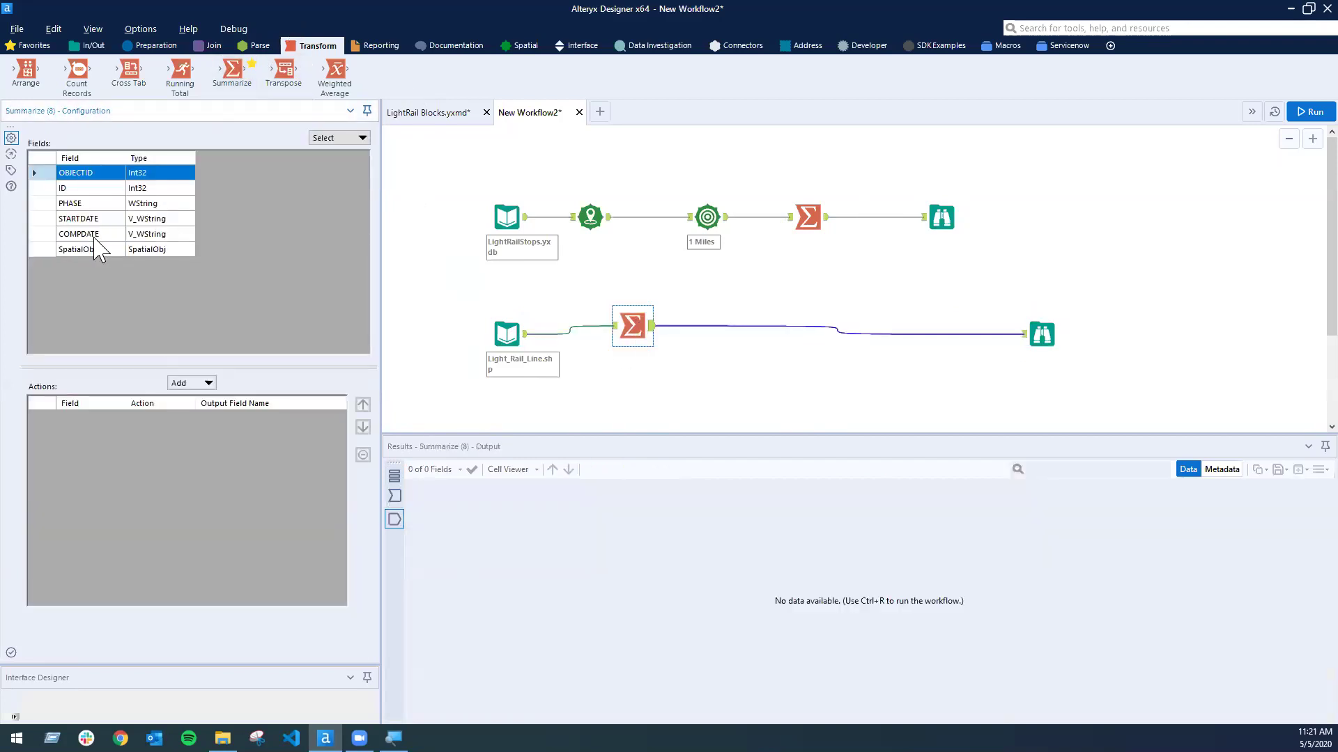
click(149, 249)
click(207, 383)
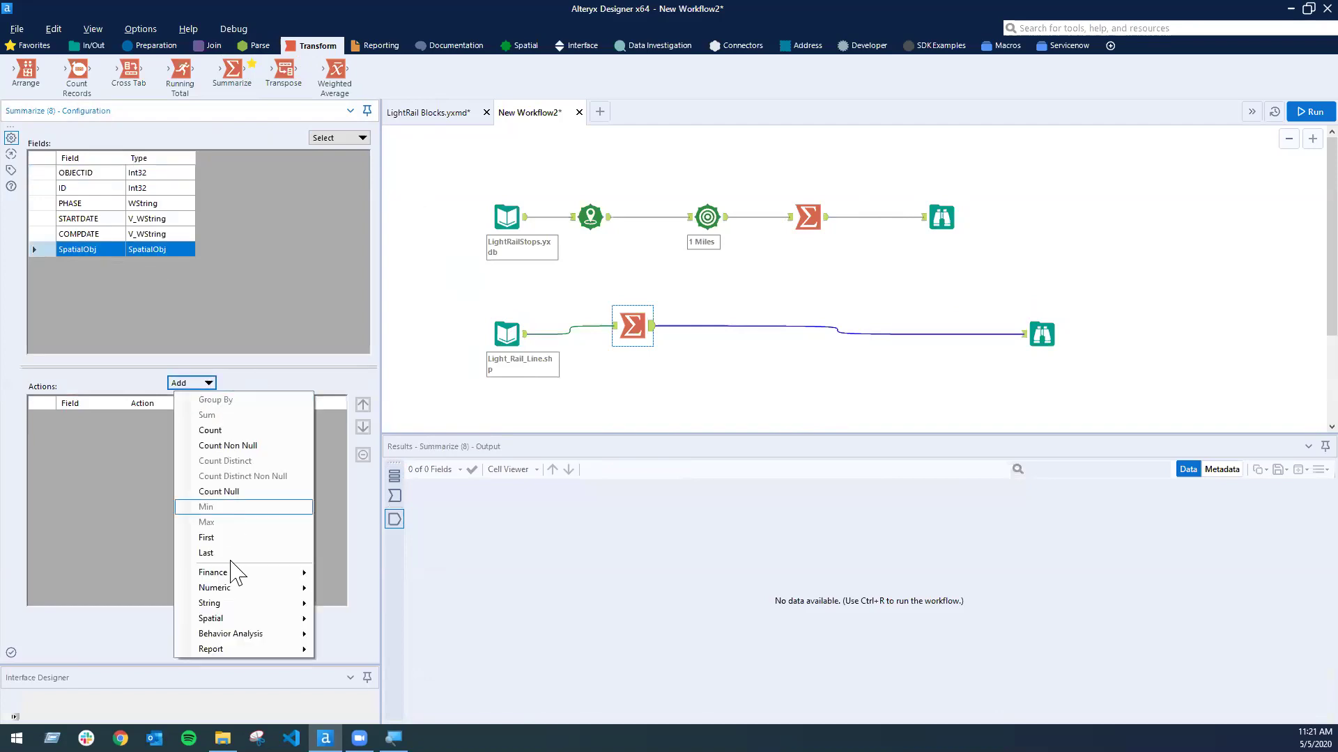
mouse_move(230, 621)
click(411, 621)
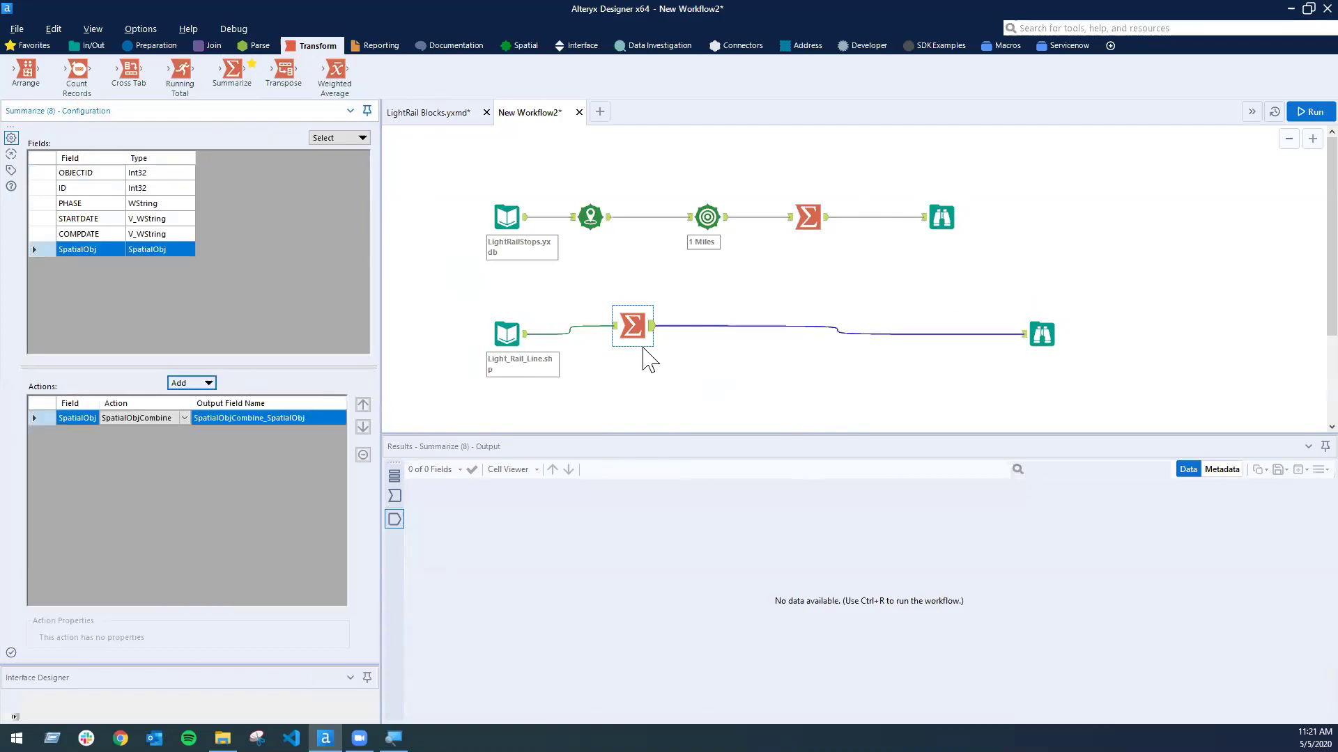
drag(640, 327, 639, 344)
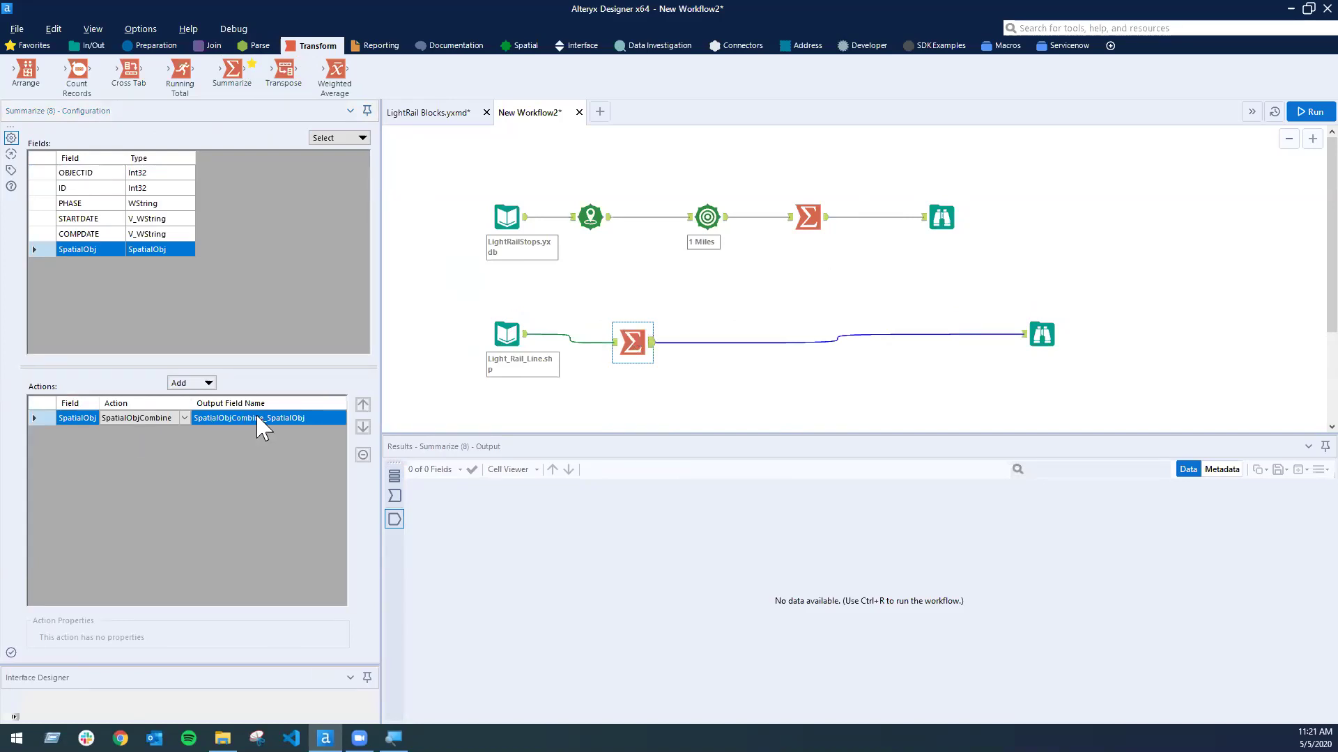
Step: Rename the line Summarize tool's combined output field to LightRail_Line and run the workflow
click(293, 419)
text(Lig)
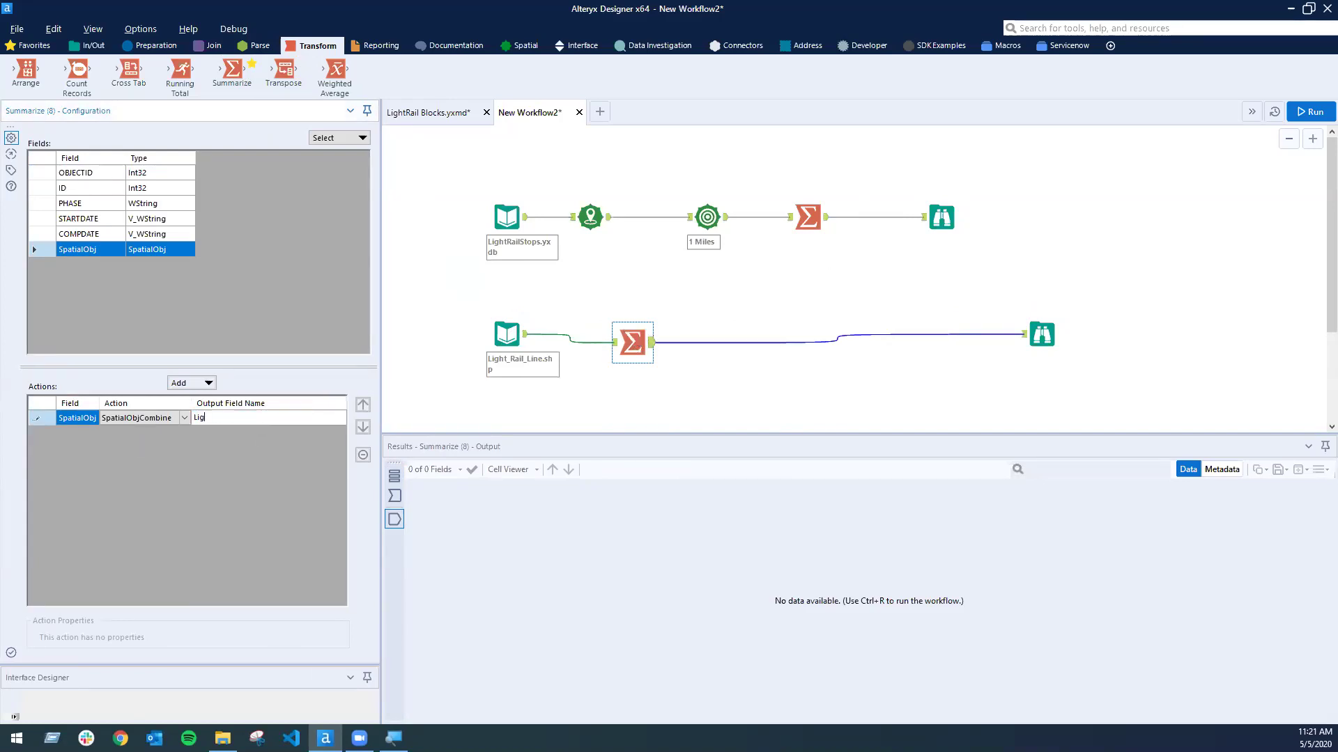
text(htLari)
key(BackSpace)
key(BackSpace)
key(BackSpace)
text(Ra)
click(1008, 302)
key(ctrl+r)
Step: Rename the stops Summarize outputs to Affected Area for the combined trade area and Stops for the combined centroid
click(941, 217)
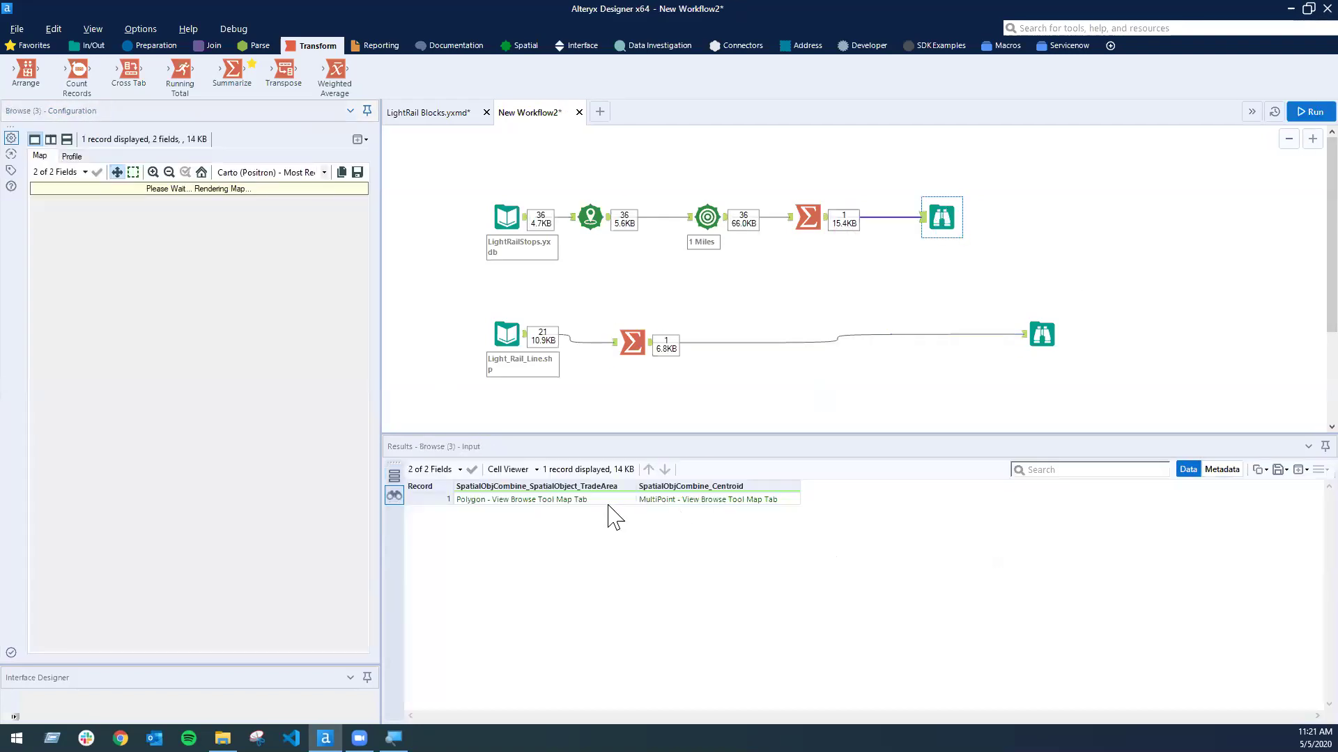
click(807, 216)
click(272, 418)
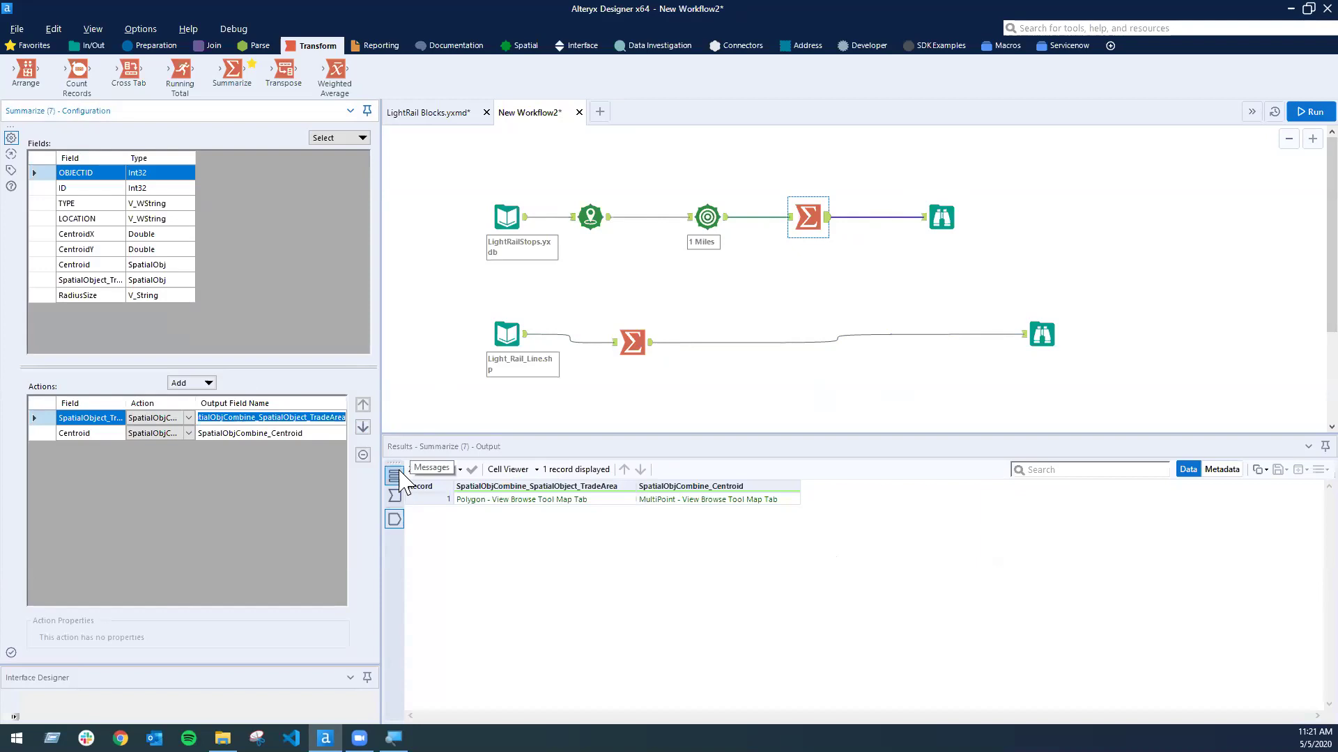
text(Affected A)
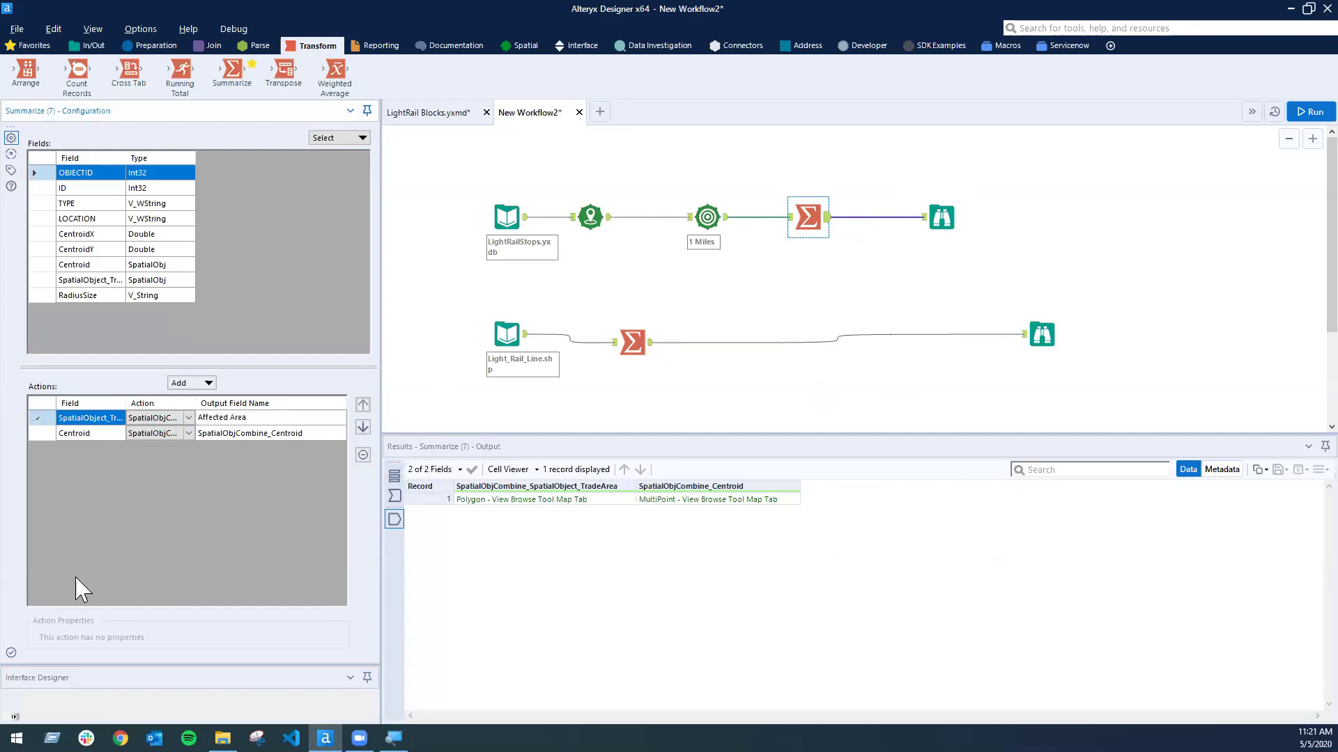
click(213, 434)
text(STop)
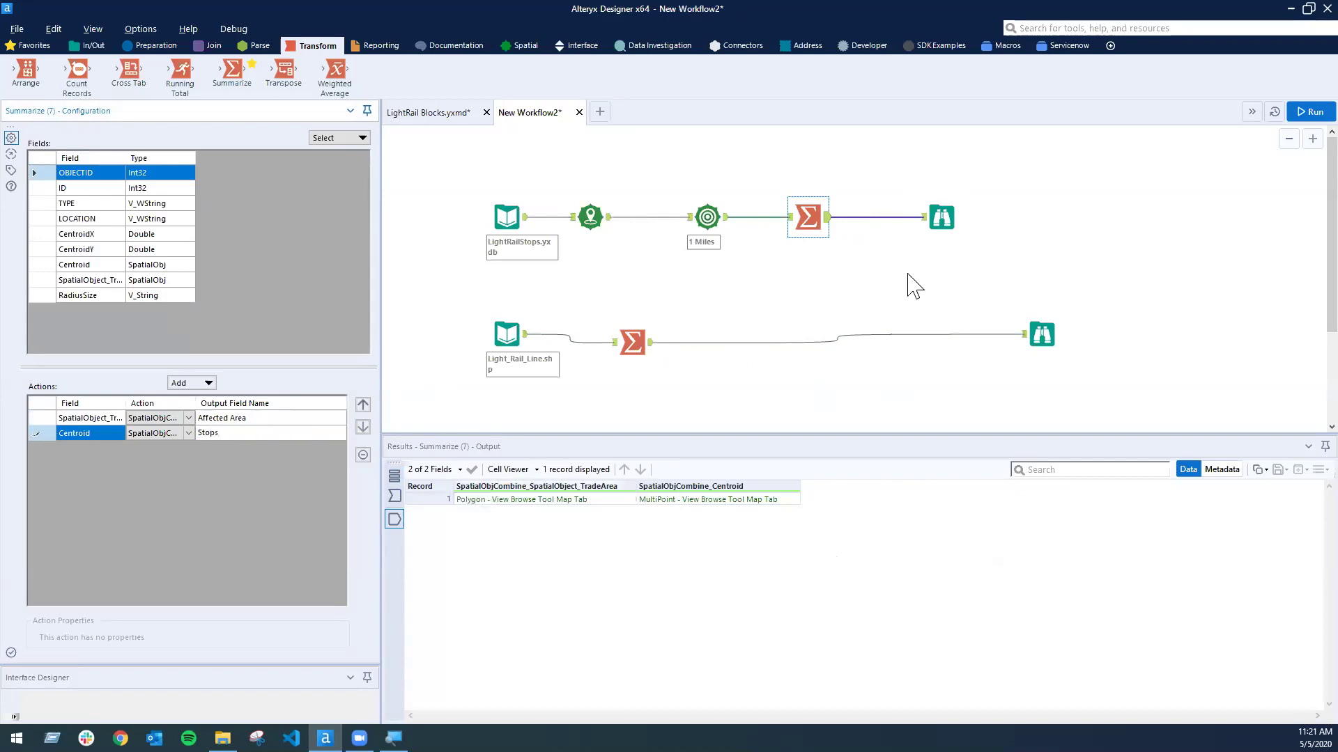
Step: Run the workflow and inspect the LightRail_Line and Affected Area objects in the two Browse tools
click(1306, 112)
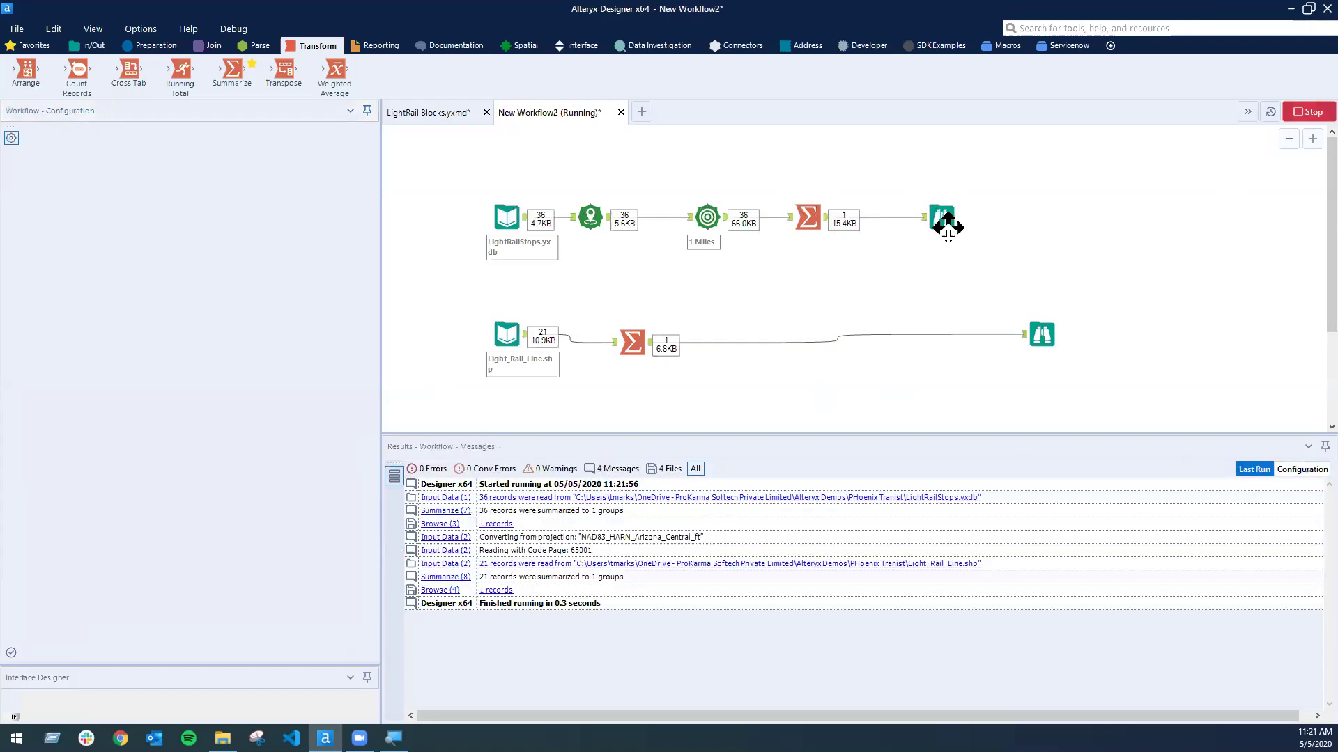
click(1058, 349)
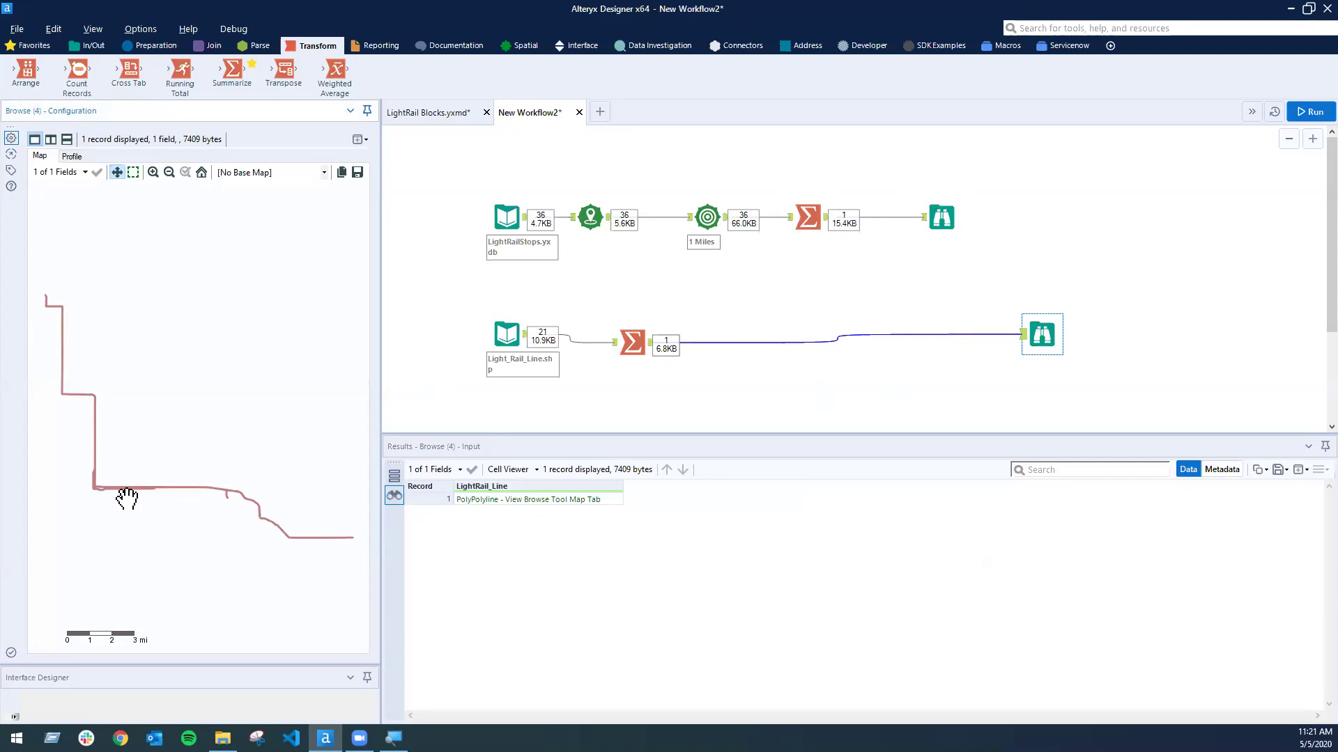
click(480, 499)
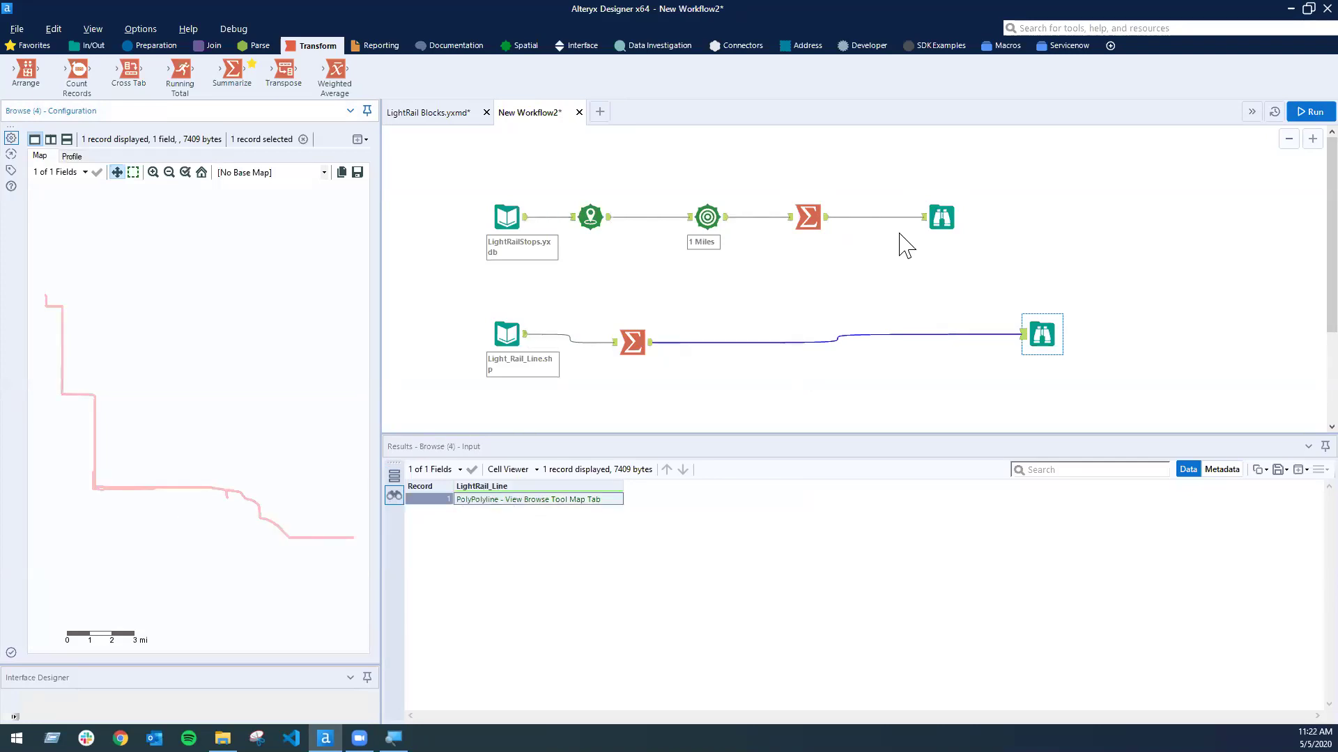
click(941, 218)
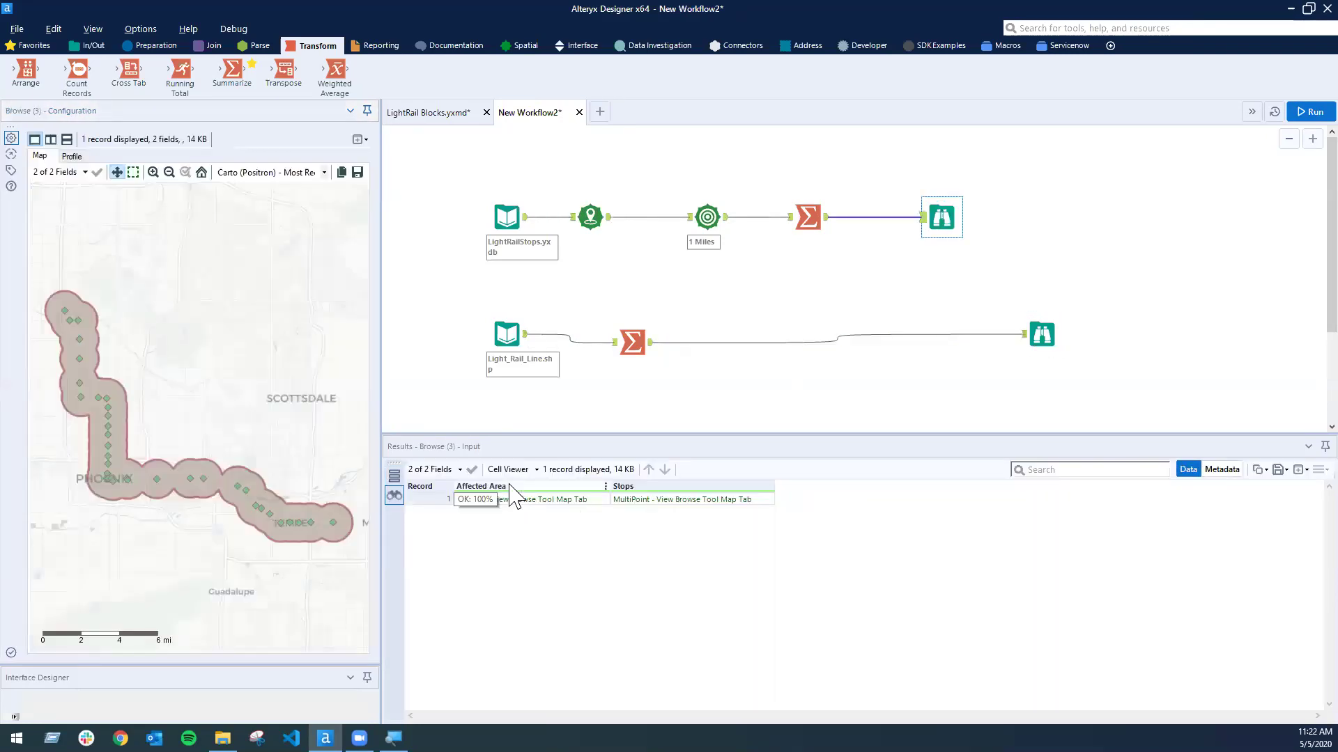
click(542, 501)
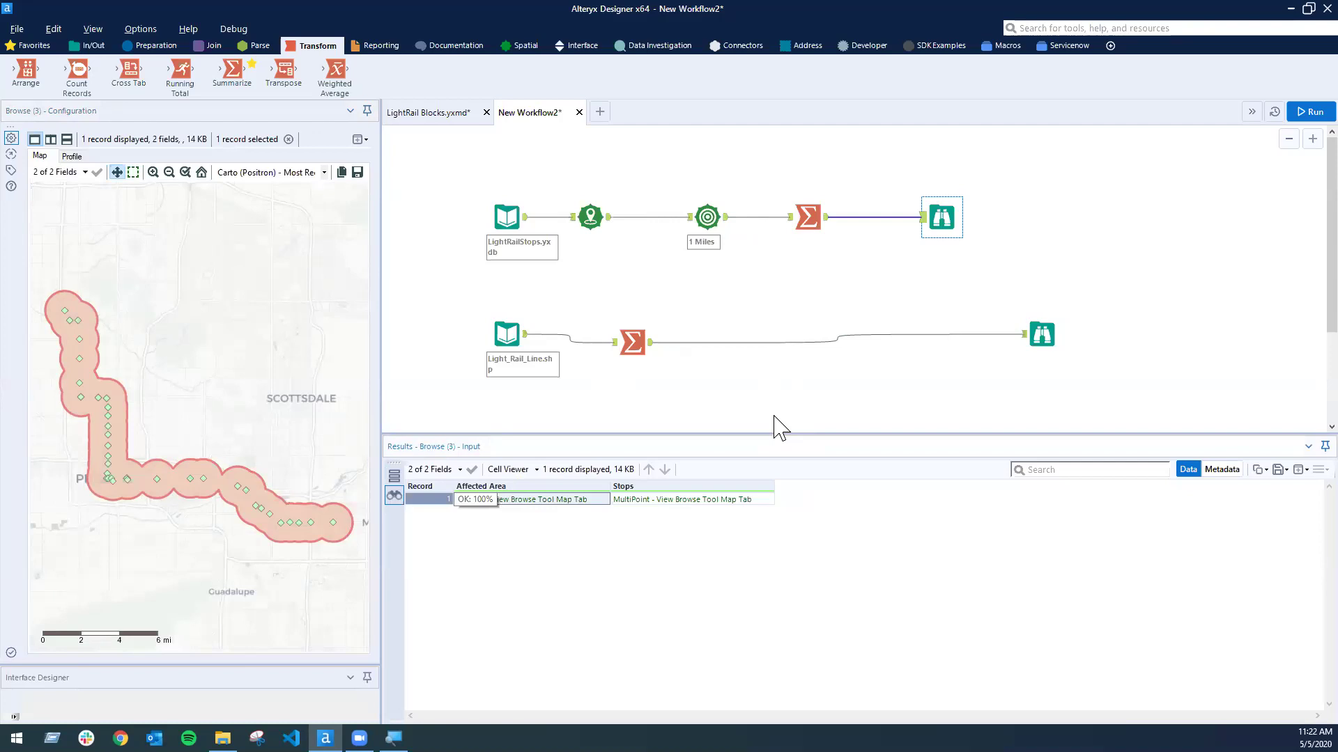
Step: Insert an Append Fields tool with the stops Summarize as target and the line Summarize as source, and move its Browse tool clear
click(209, 46)
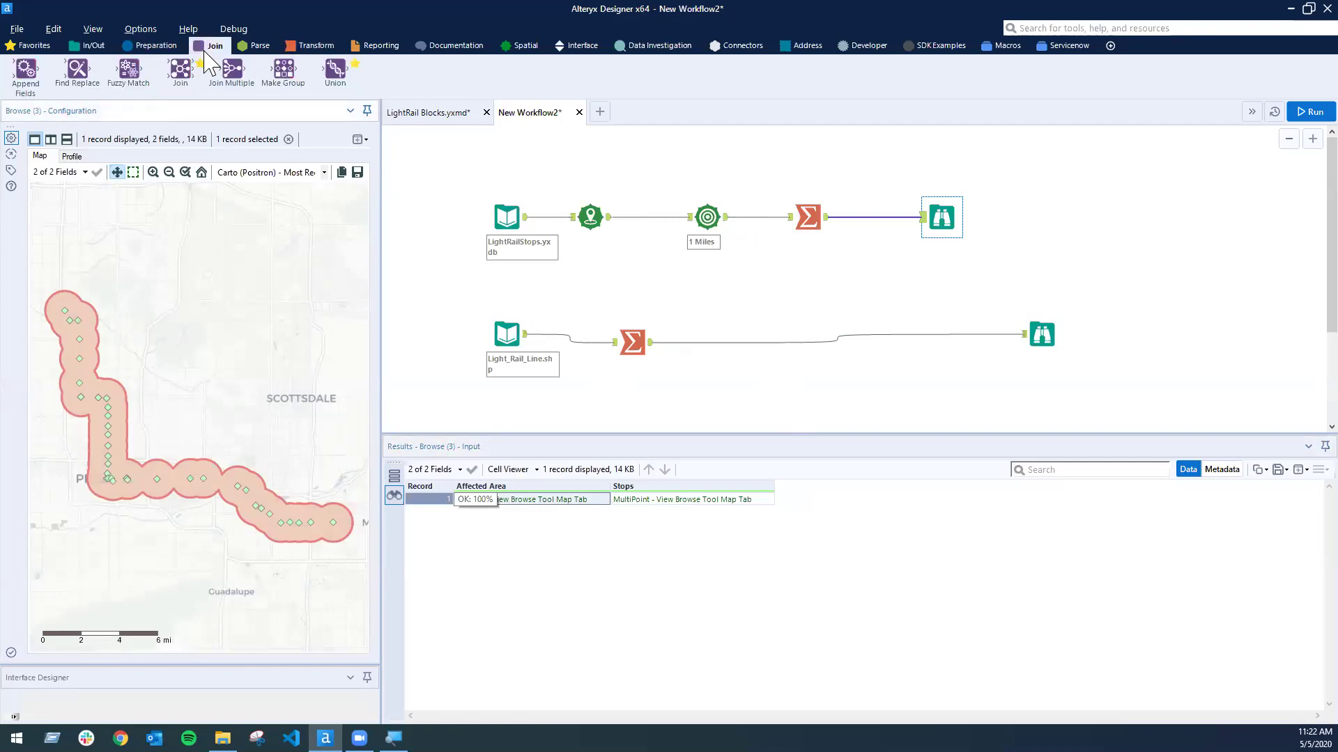
drag(182, 69, 268, 64)
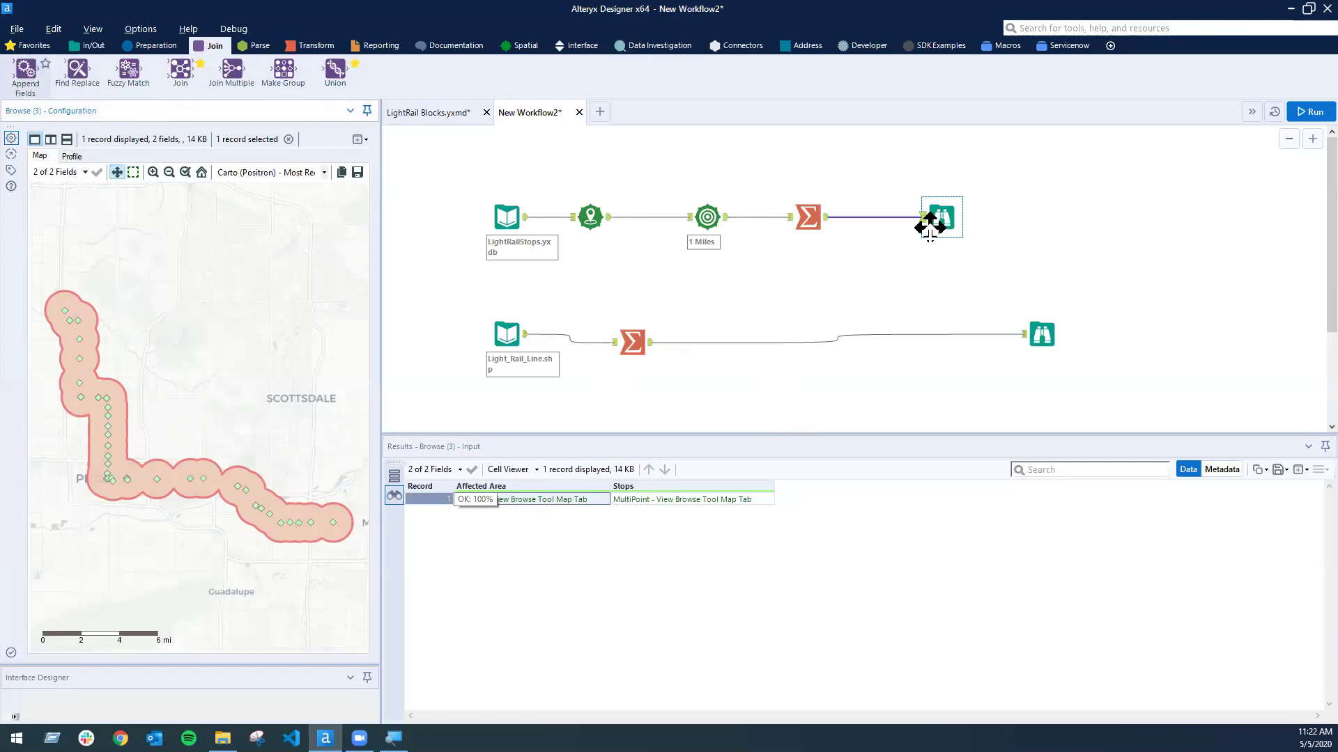
drag(887, 220, 910, 268)
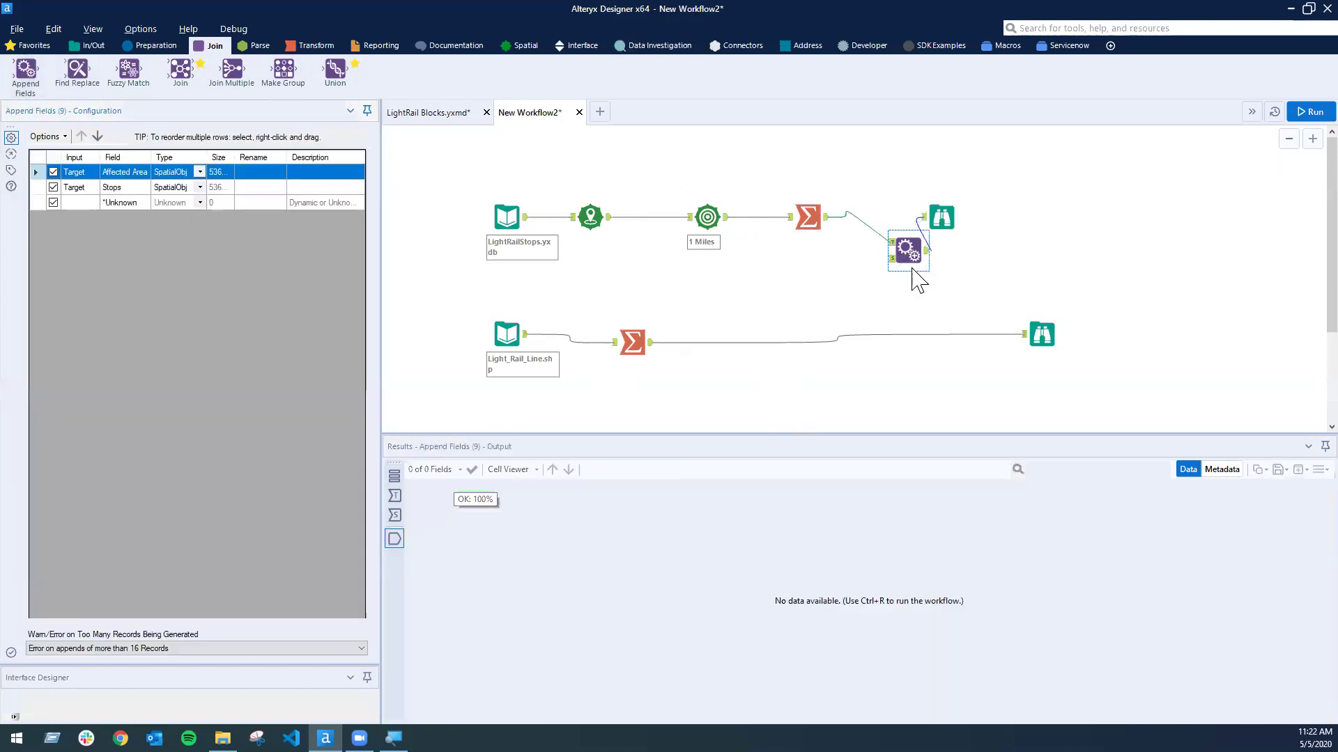
drag(650, 342, 893, 275)
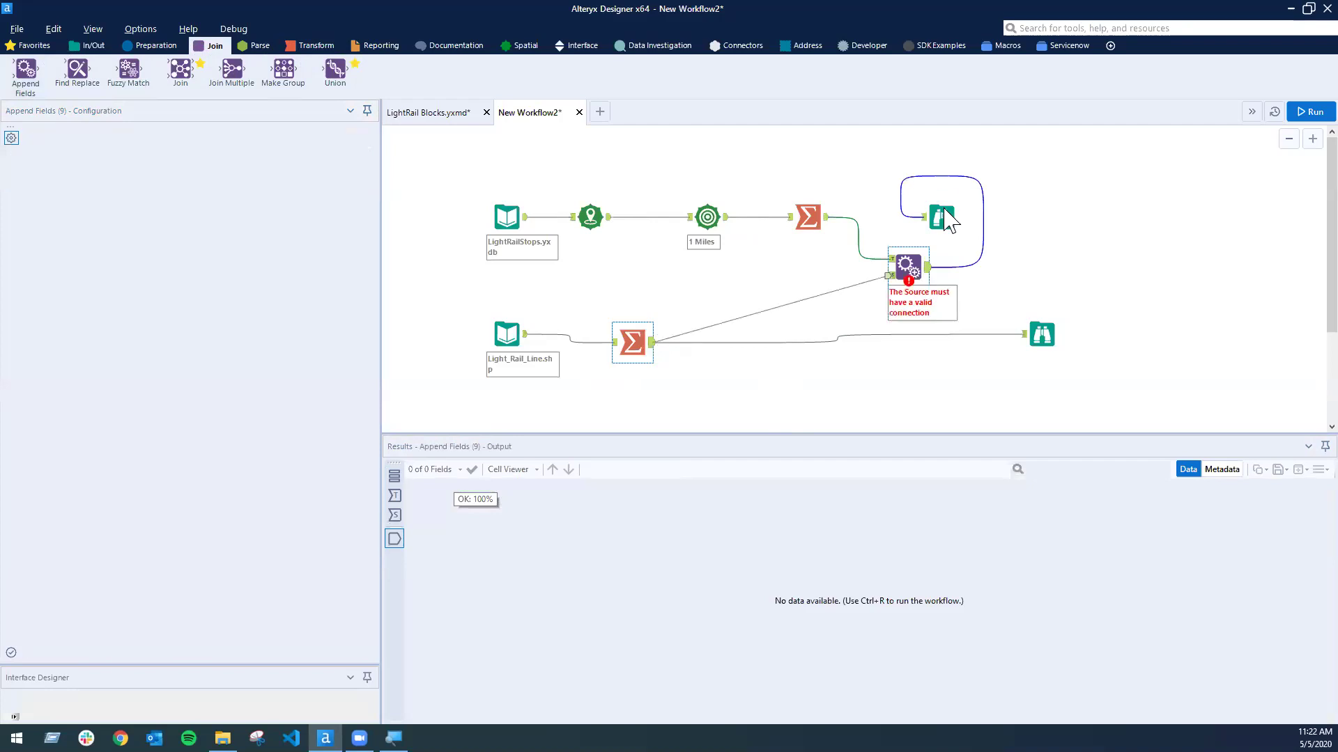
drag(942, 217, 1076, 184)
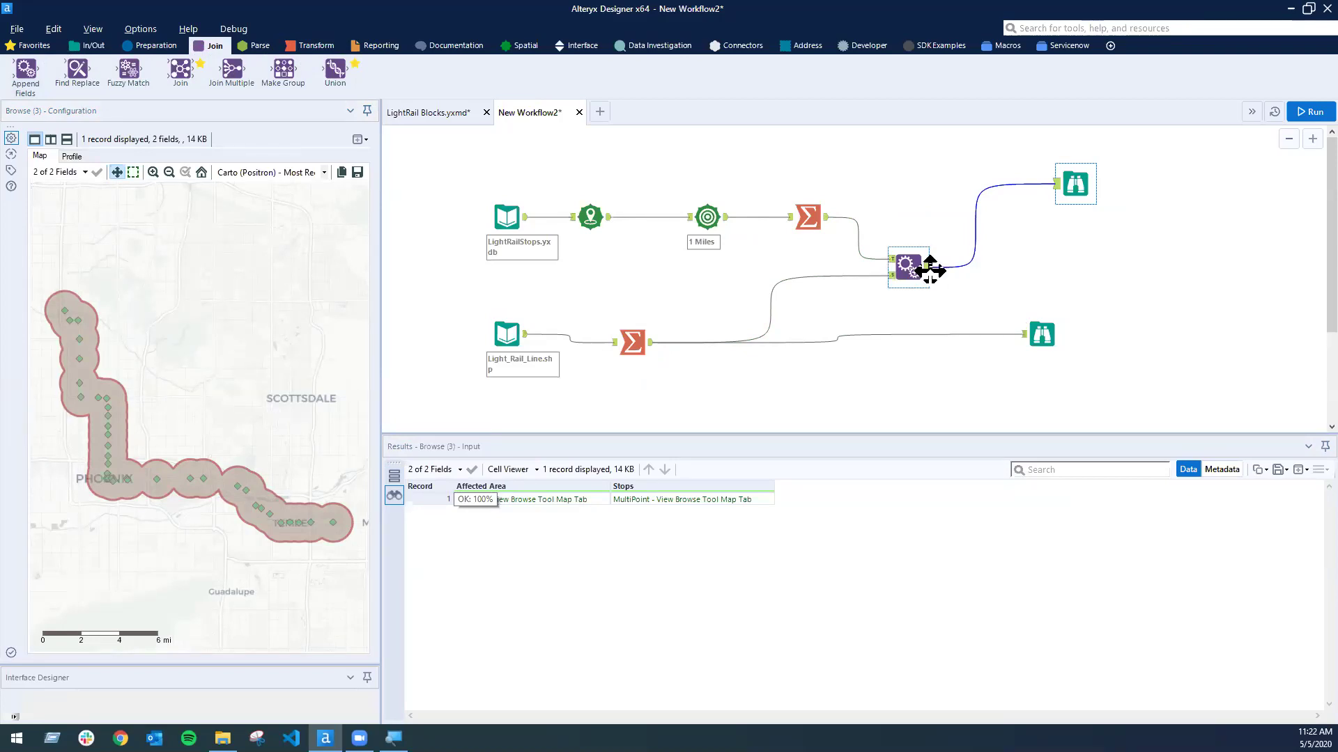
Step: Set the Append Fields tool to Allow All Appends
click(910, 266)
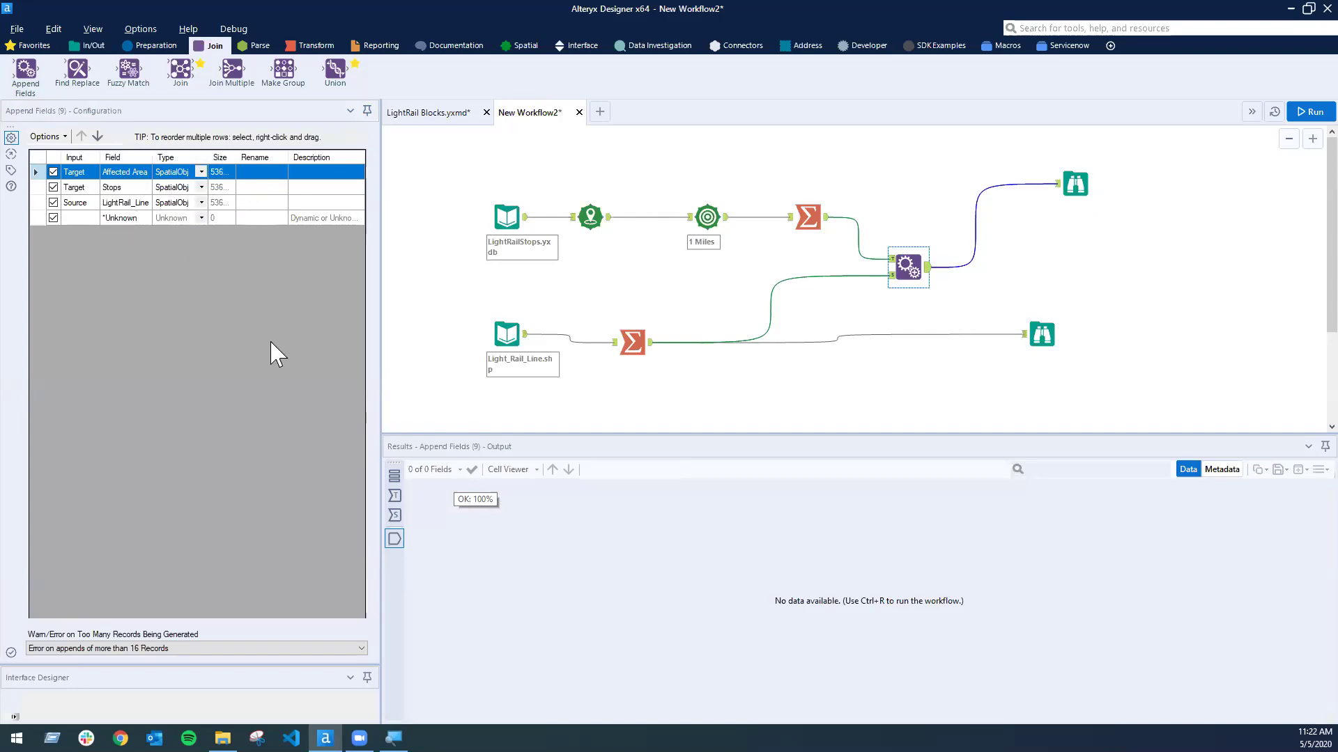
click(257, 648)
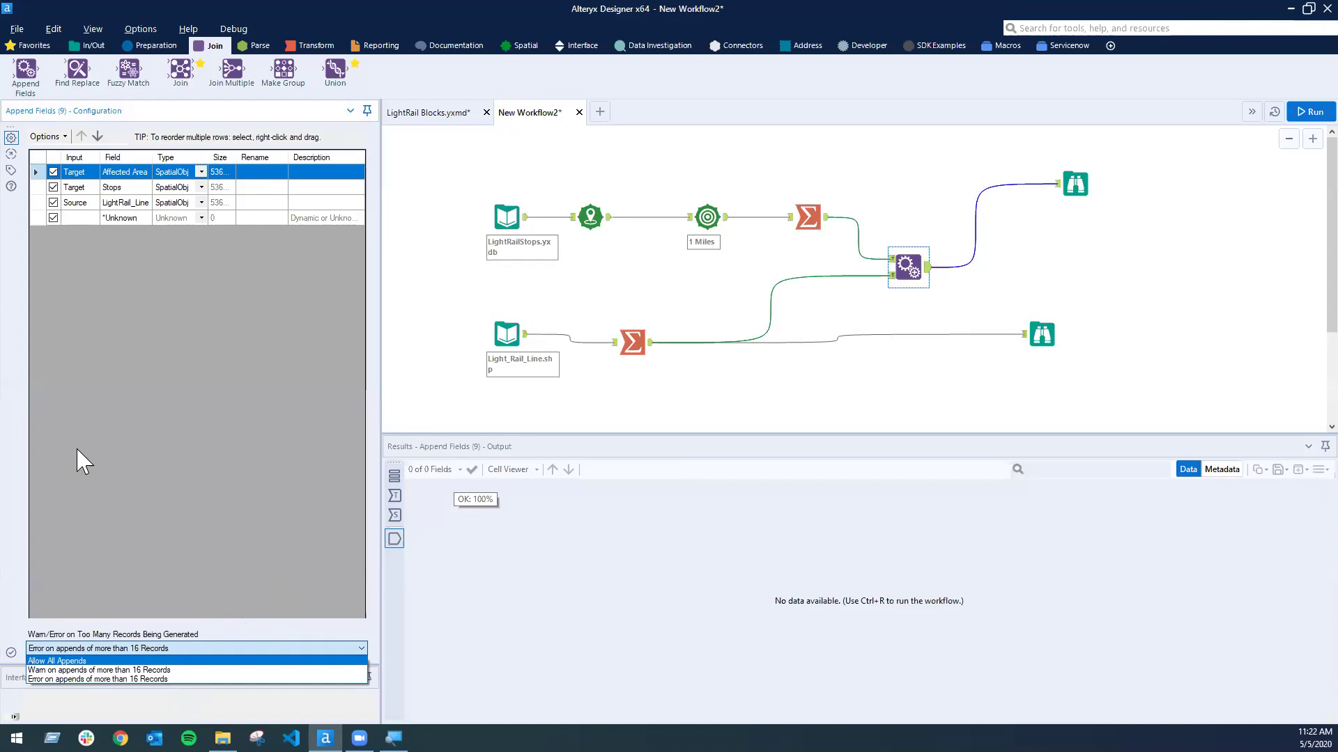
click(85, 661)
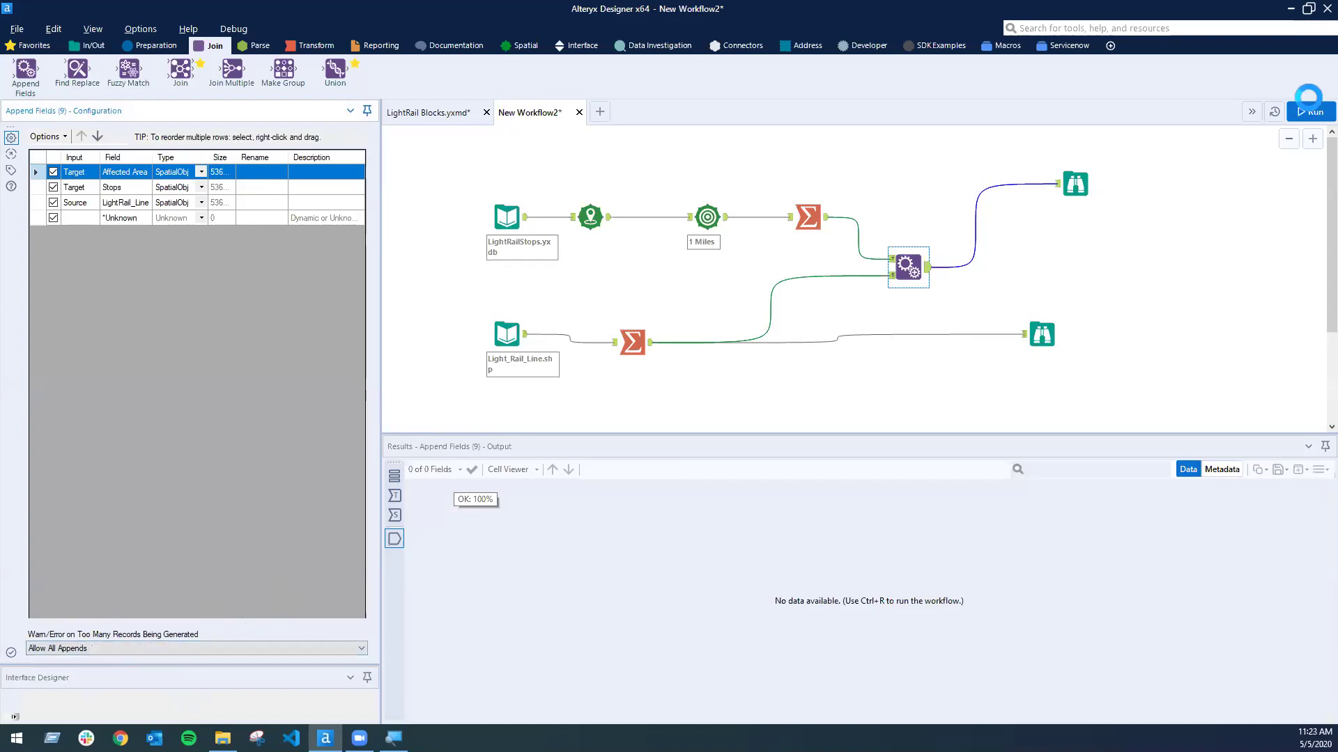
click(1304, 111)
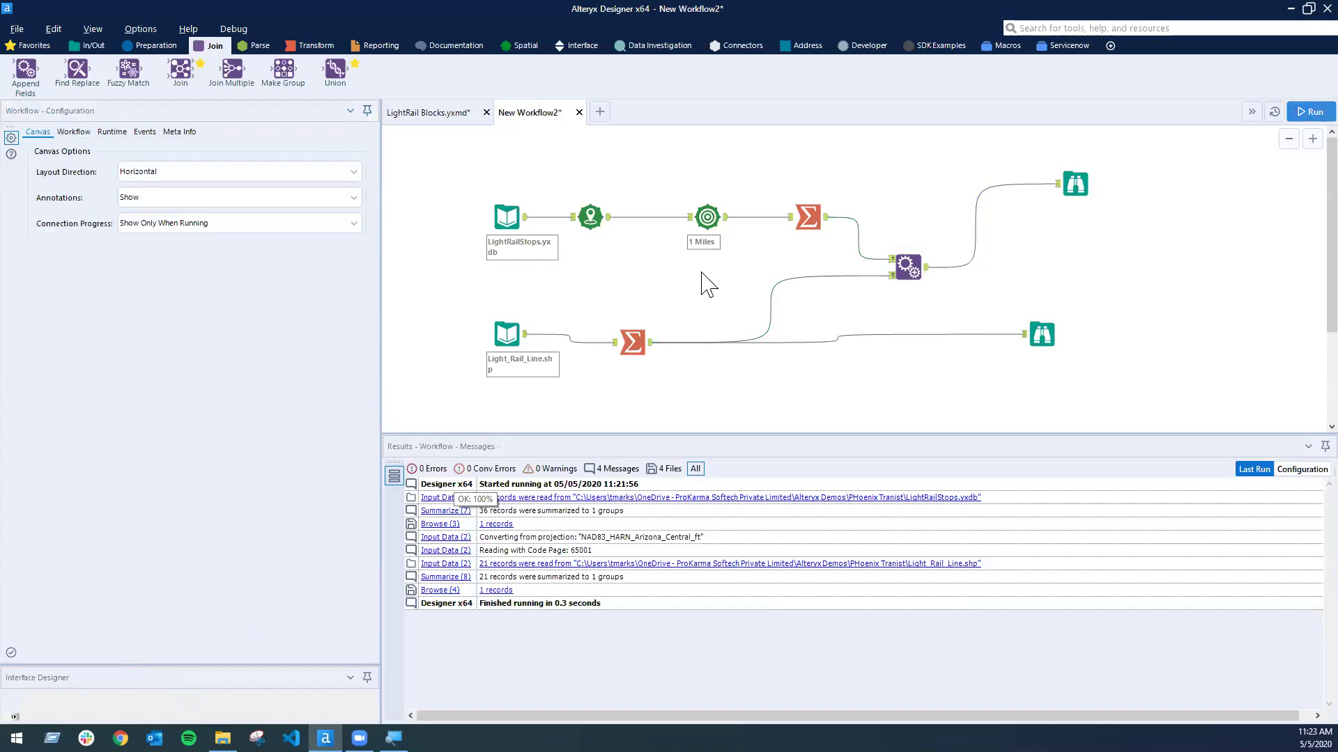
Step: Review the Light_Rail_Line input records and the Append Fields tool's options for handling too many records
click(512, 340)
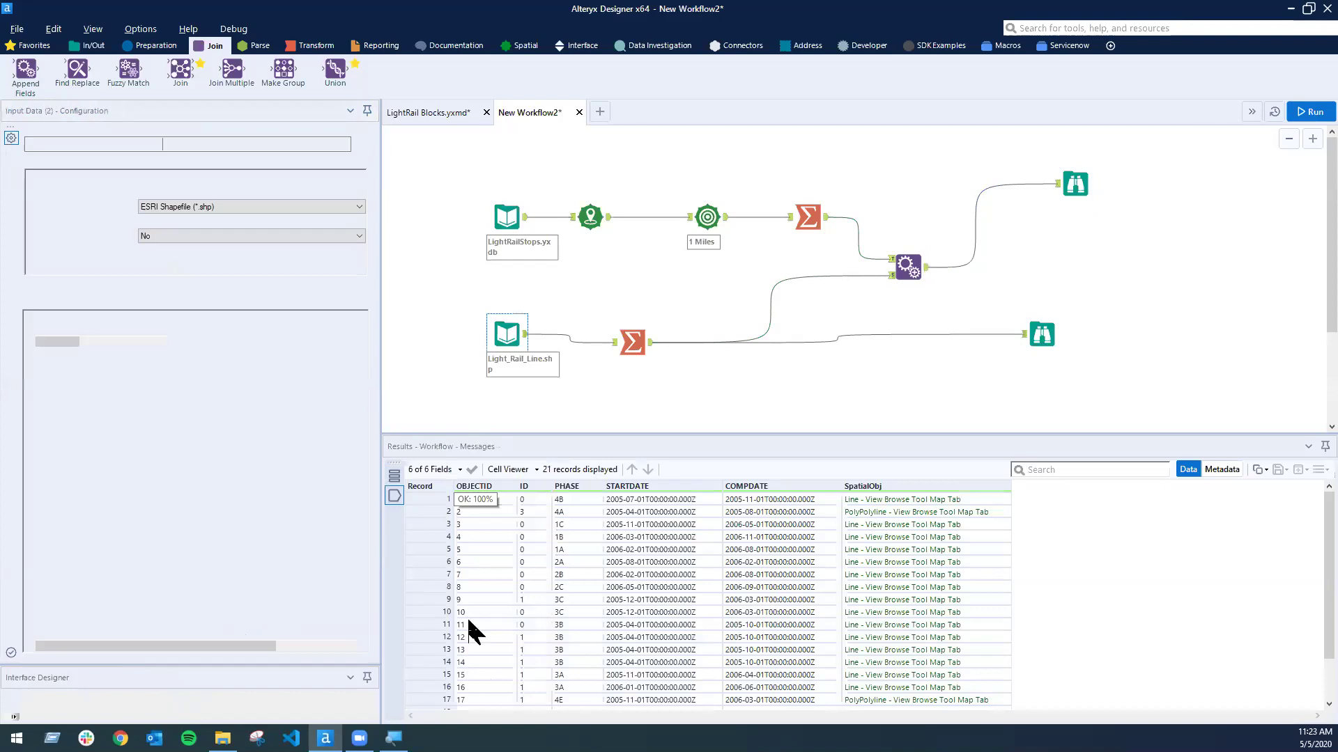
scroll(507, 658, down, 2)
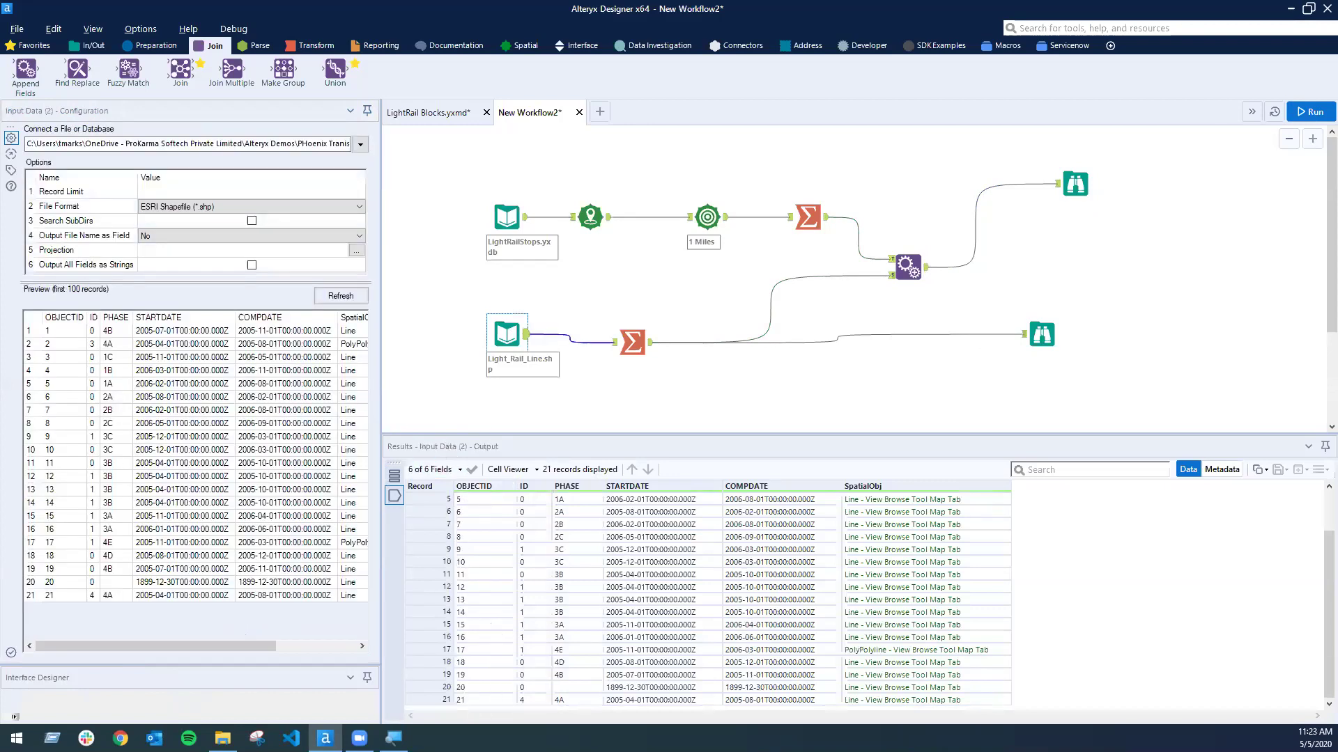
click(908, 267)
click(154, 652)
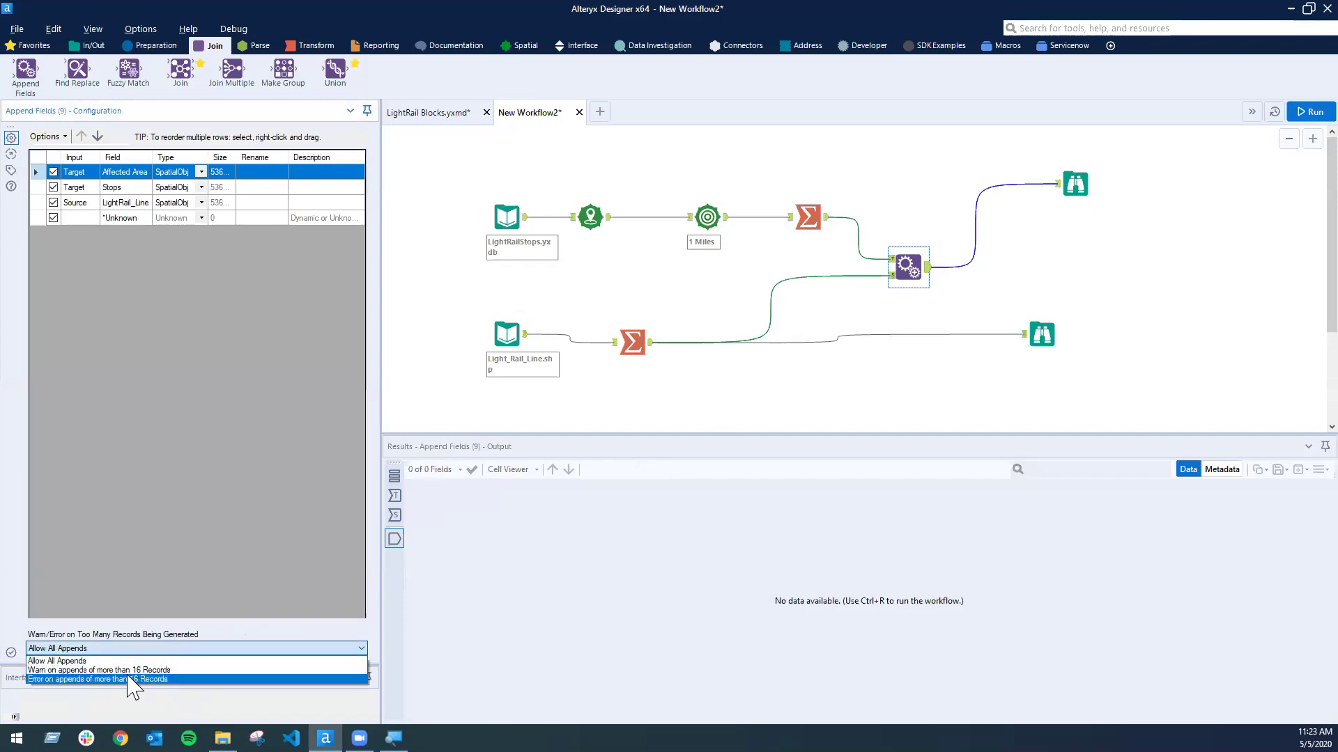
click(1045, 220)
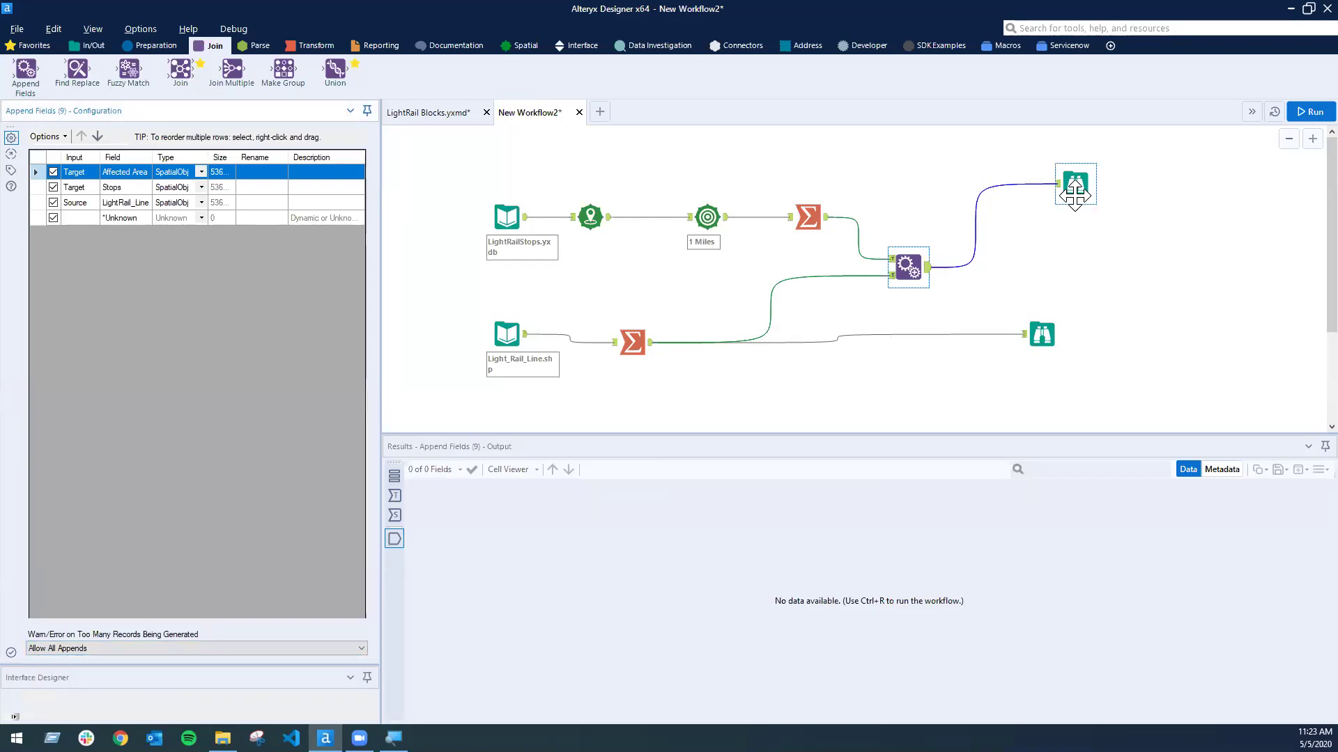
Step: Run the workflow and view the combined area, stops and line in the Browse tool after Append Fields
click(1300, 115)
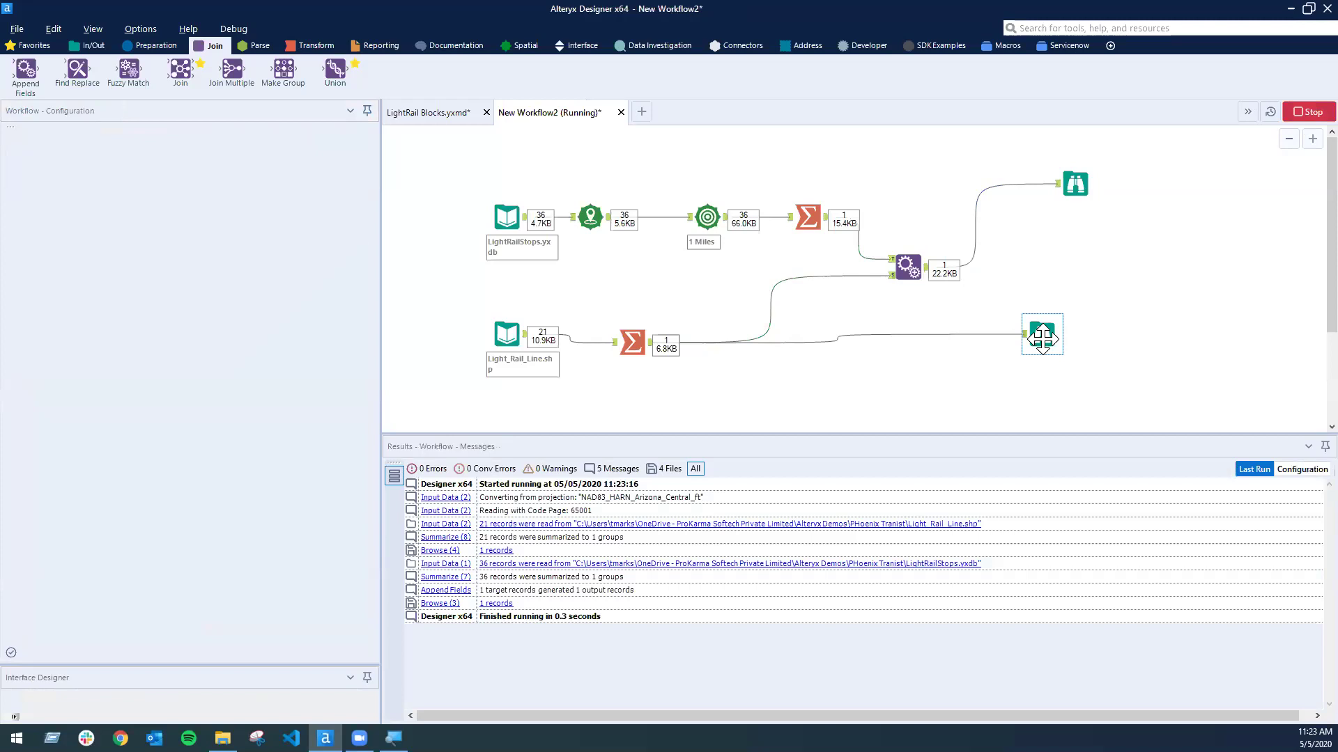
click(1059, 172)
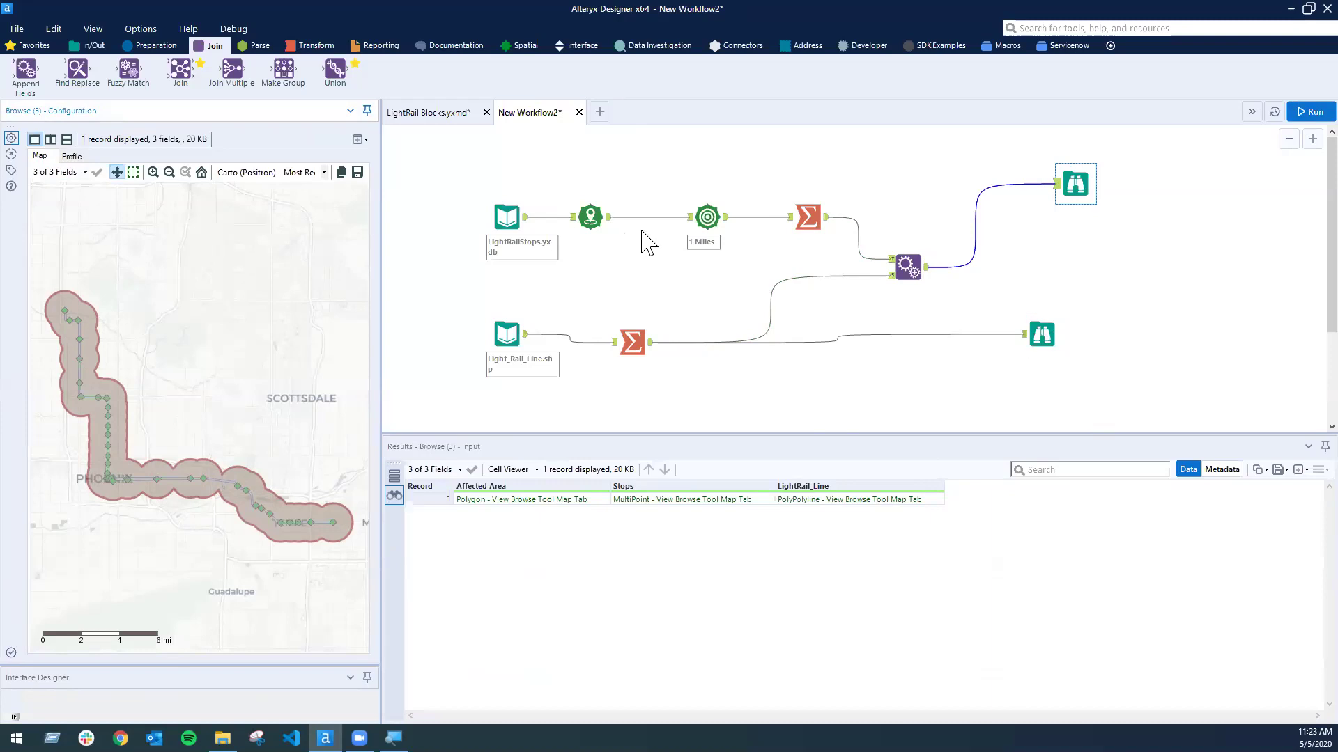
click(1081, 298)
Step: Switch to the LightRail Blocks.yxmd workflow, bring Container 51 into view and run the workflow
click(436, 113)
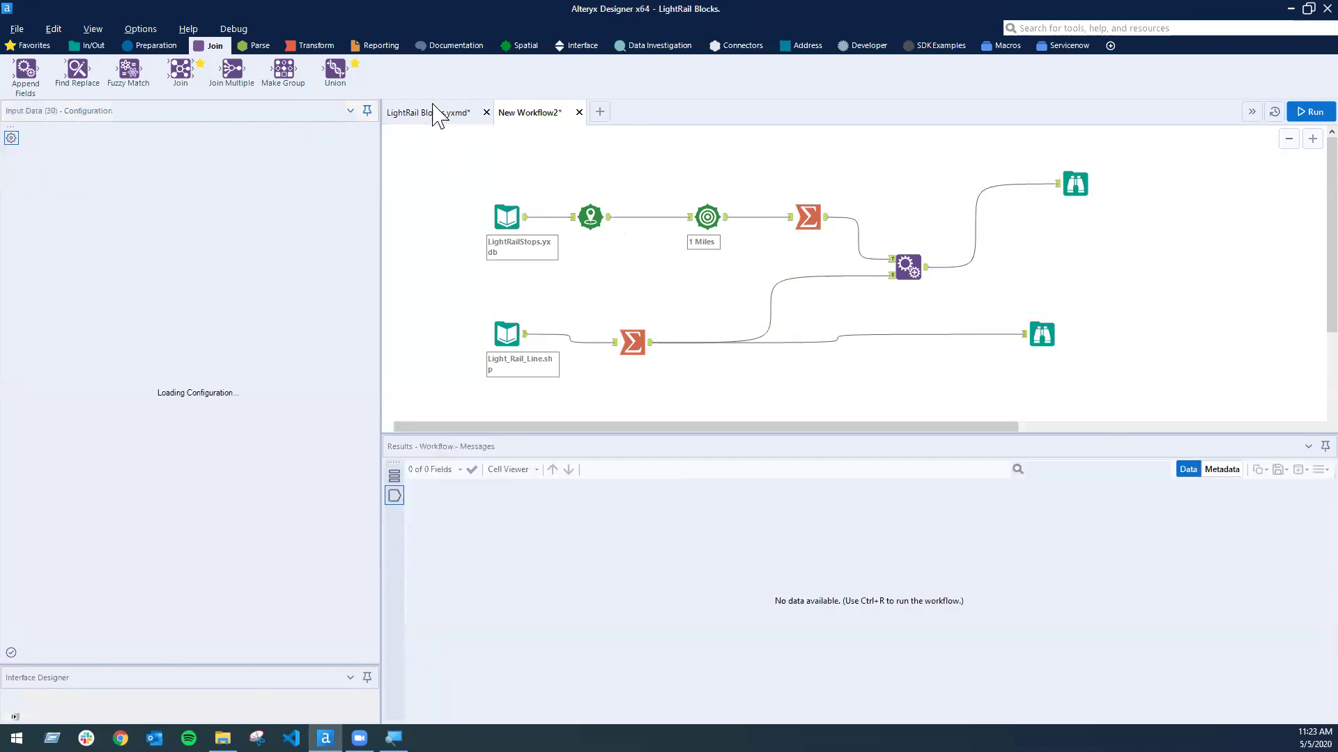
scroll(910, 358, down, 3)
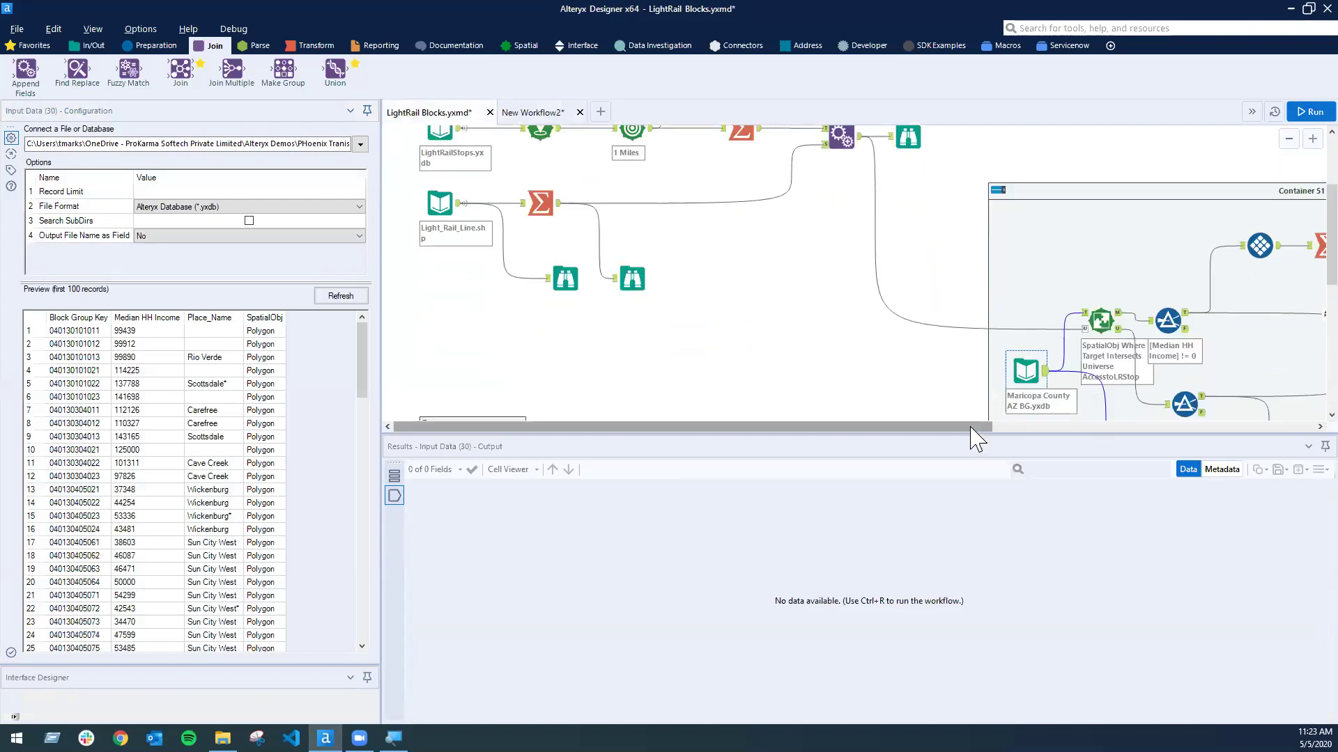
drag(971, 427, 1213, 427)
scroll(920, 359, down, 1)
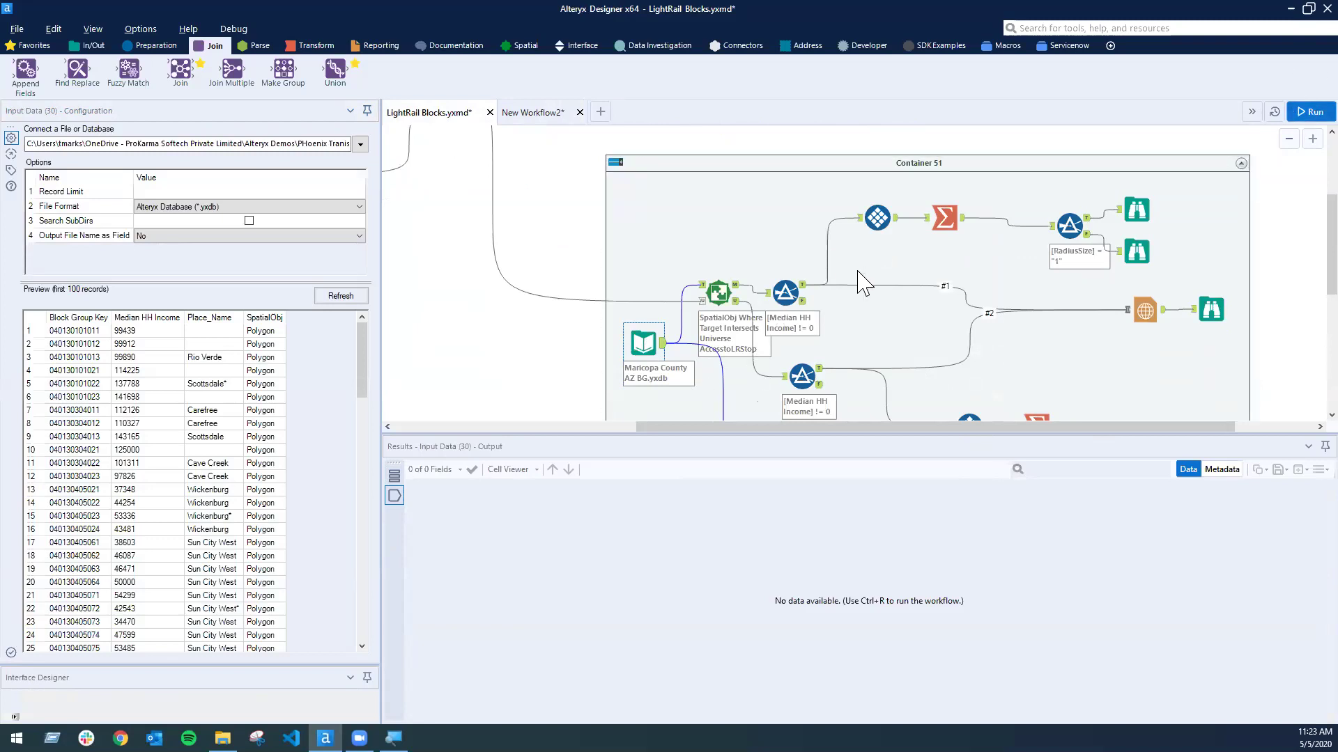
click(1296, 114)
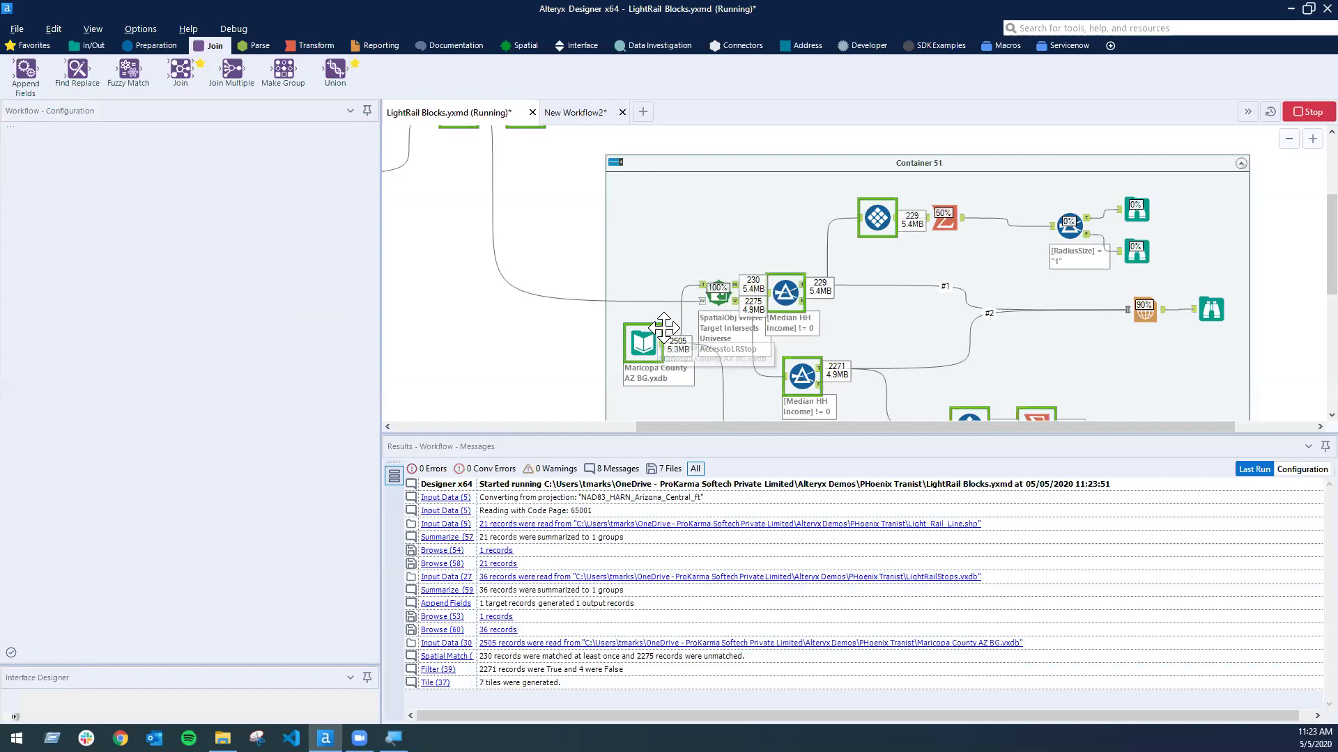
scroll(684, 338, down, 1)
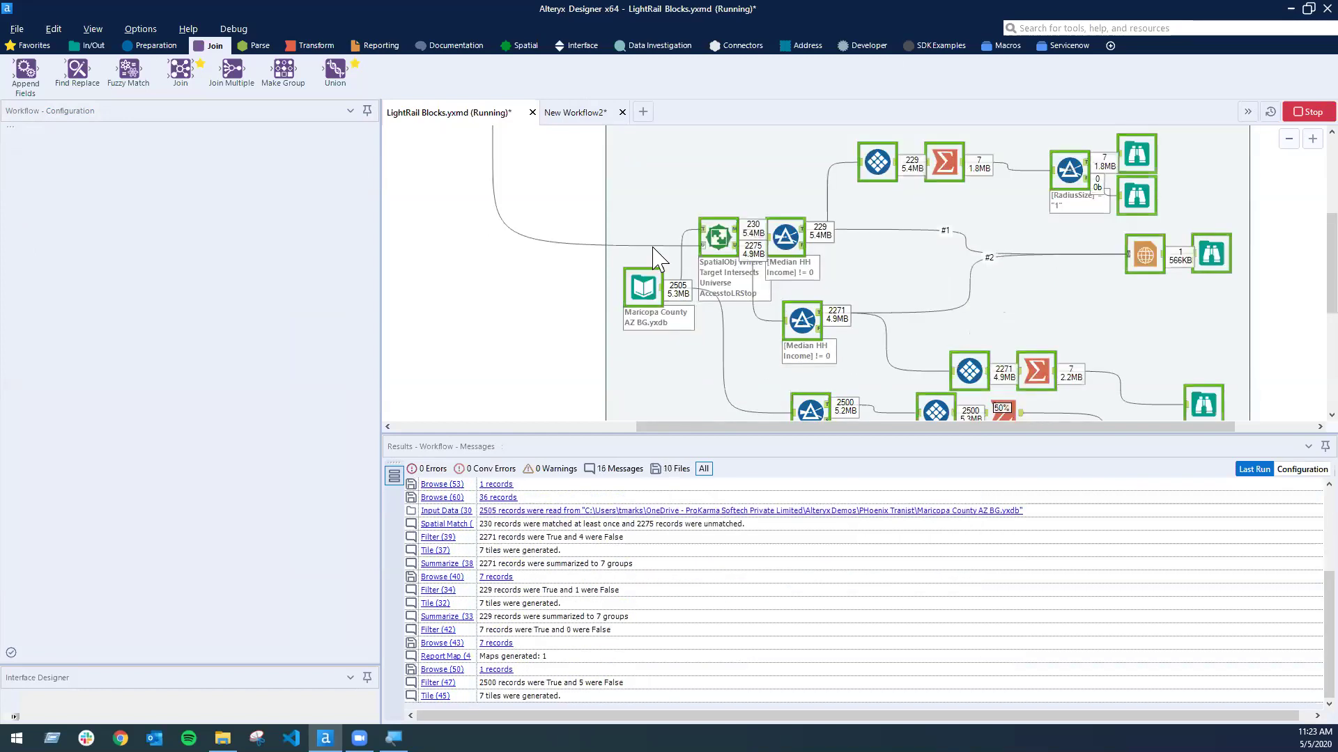
Step: Inspect the block group records of the Maricopa County AZ BG.yxdb input
click(643, 286)
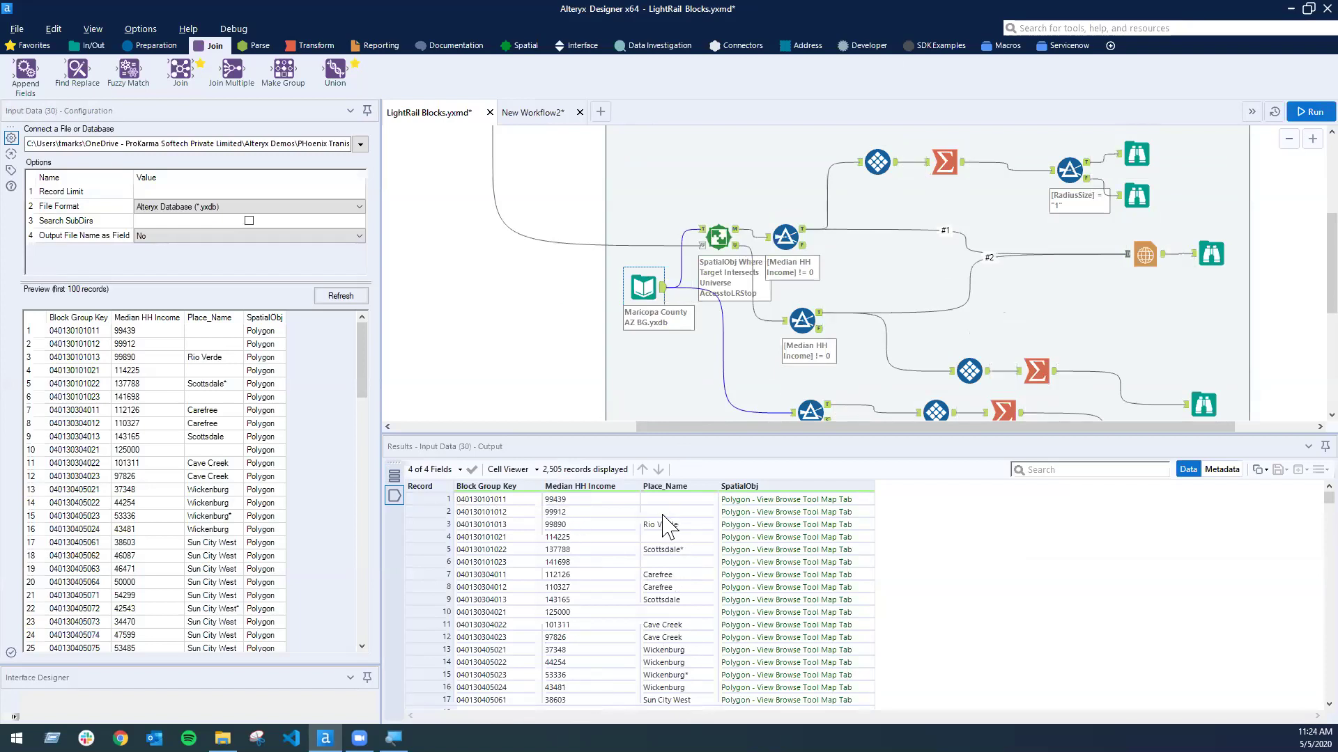
scroll(711, 533, down, 5)
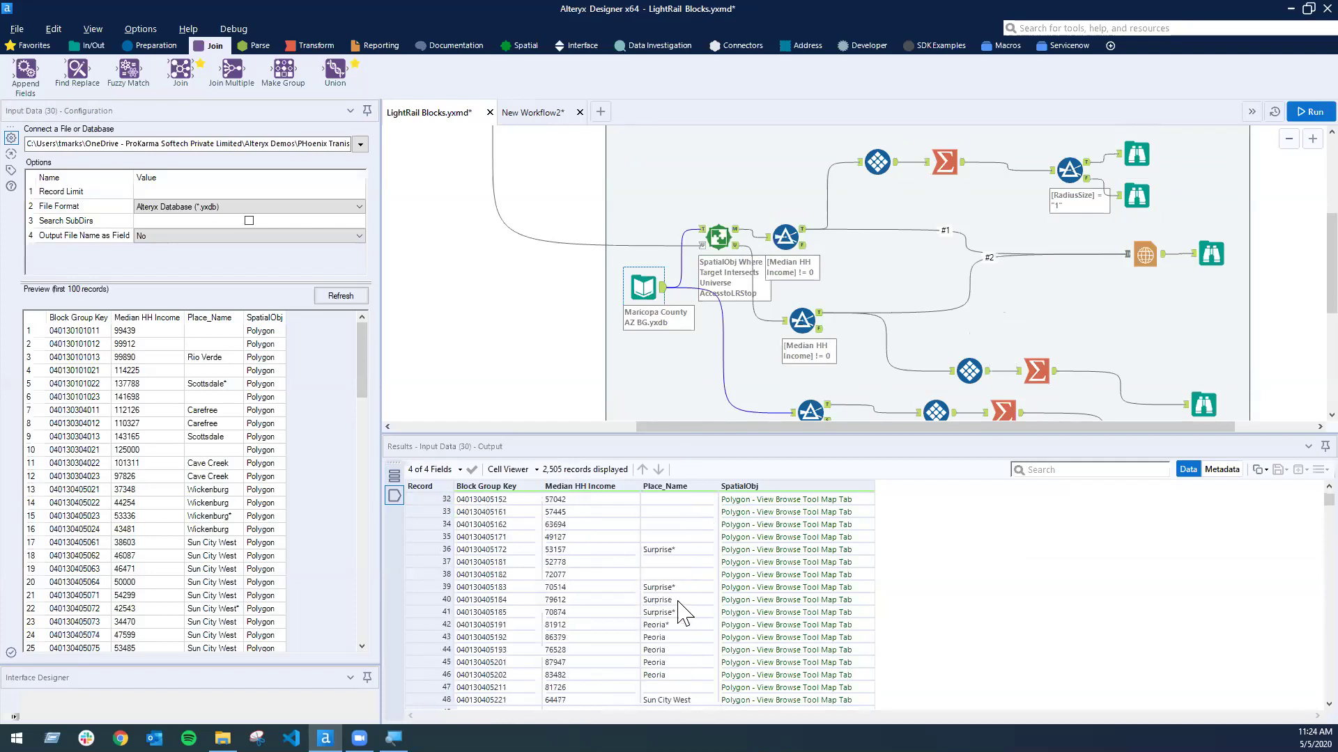
click(755, 565)
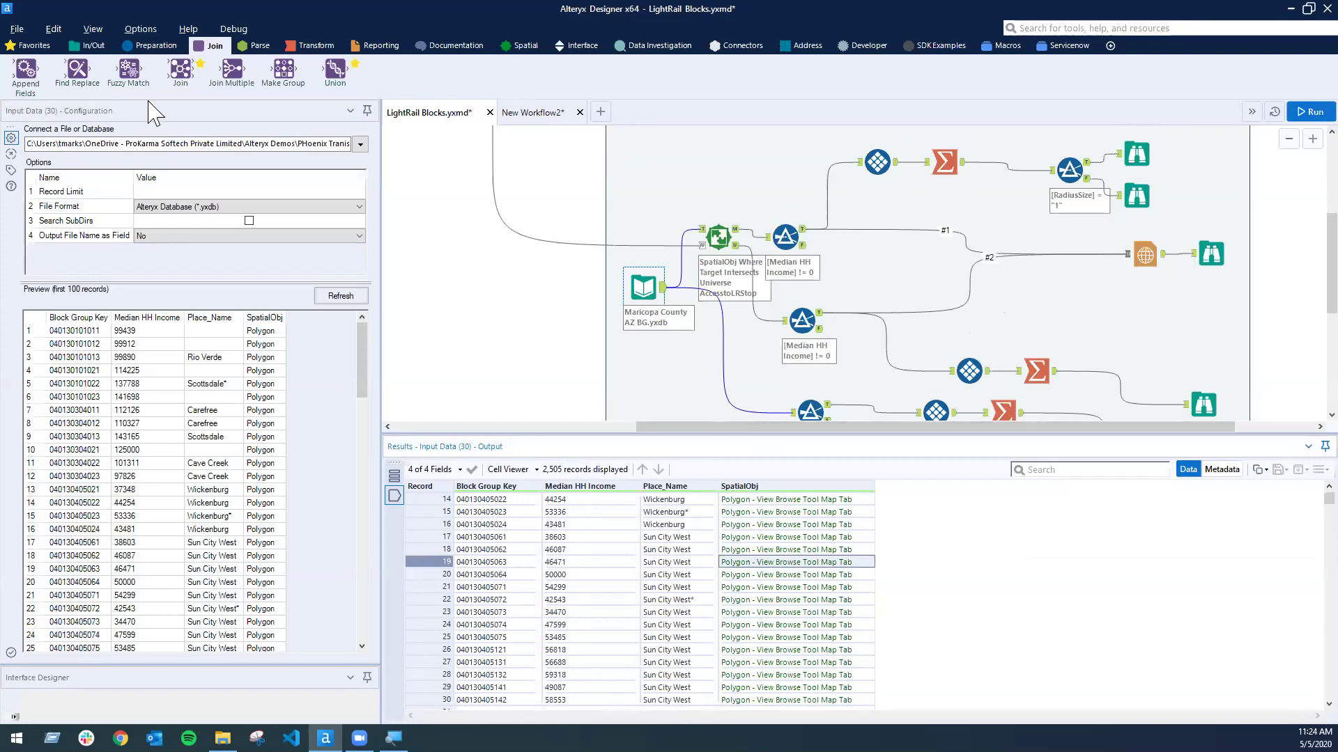
Step: Attach a Browse tool to the Maricopa County AZ BG.yxdb input and run the workflow
click(88, 46)
drag(26, 70, 734, 321)
click(1310, 111)
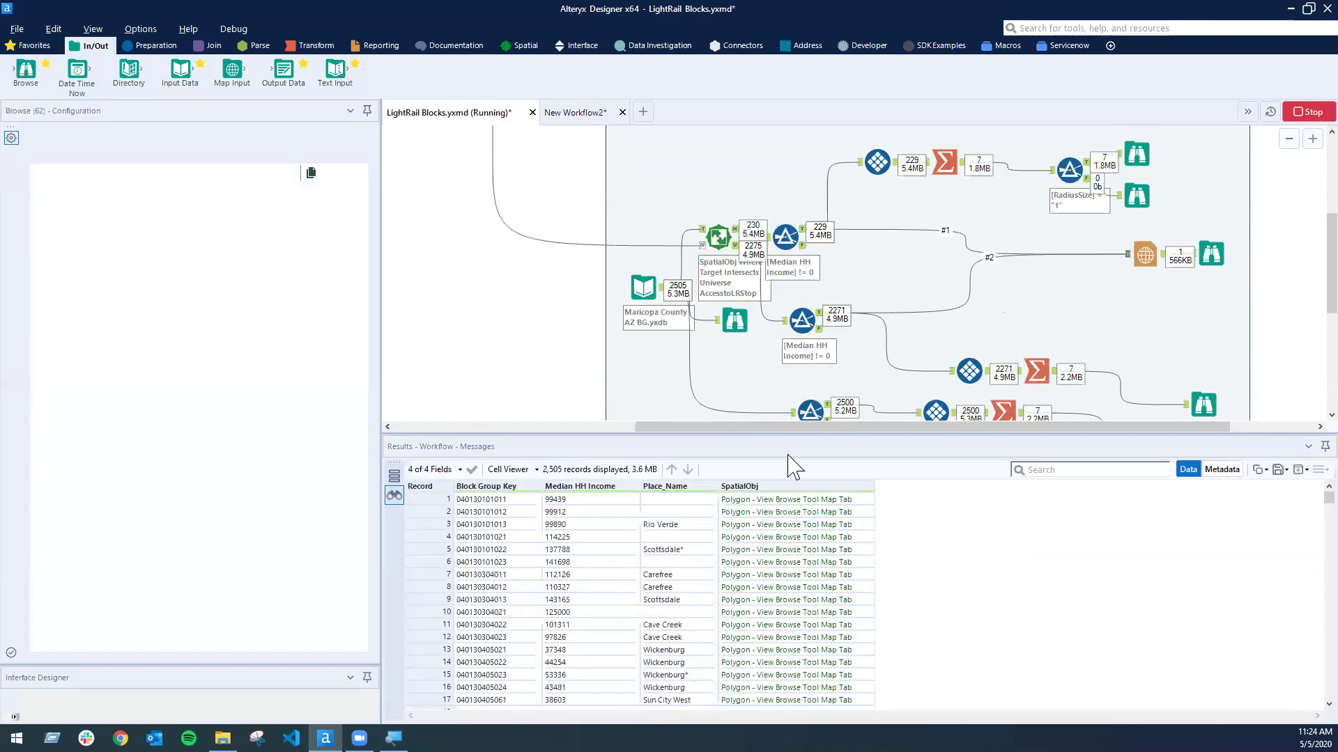
Step: Highlight individual block group polygons on the Maricopa County Browse map and review their records
click(794, 562)
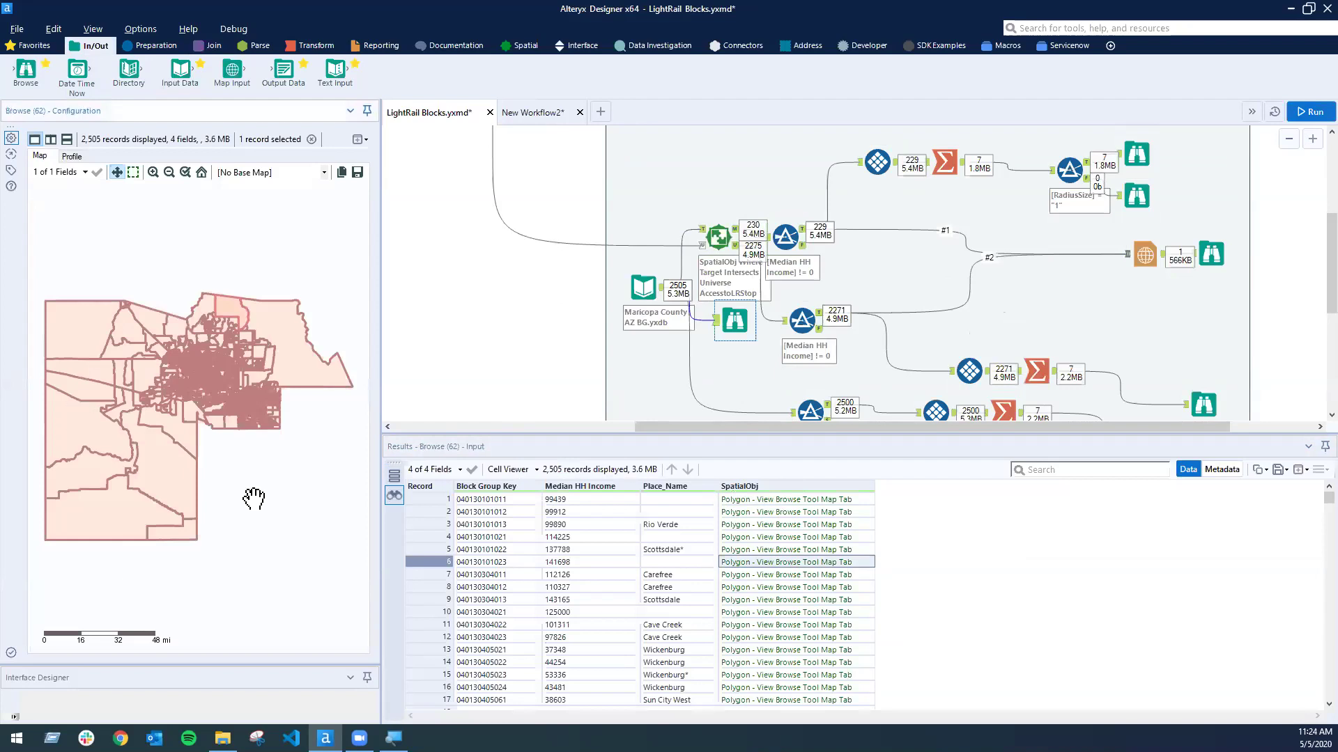
click(780, 625)
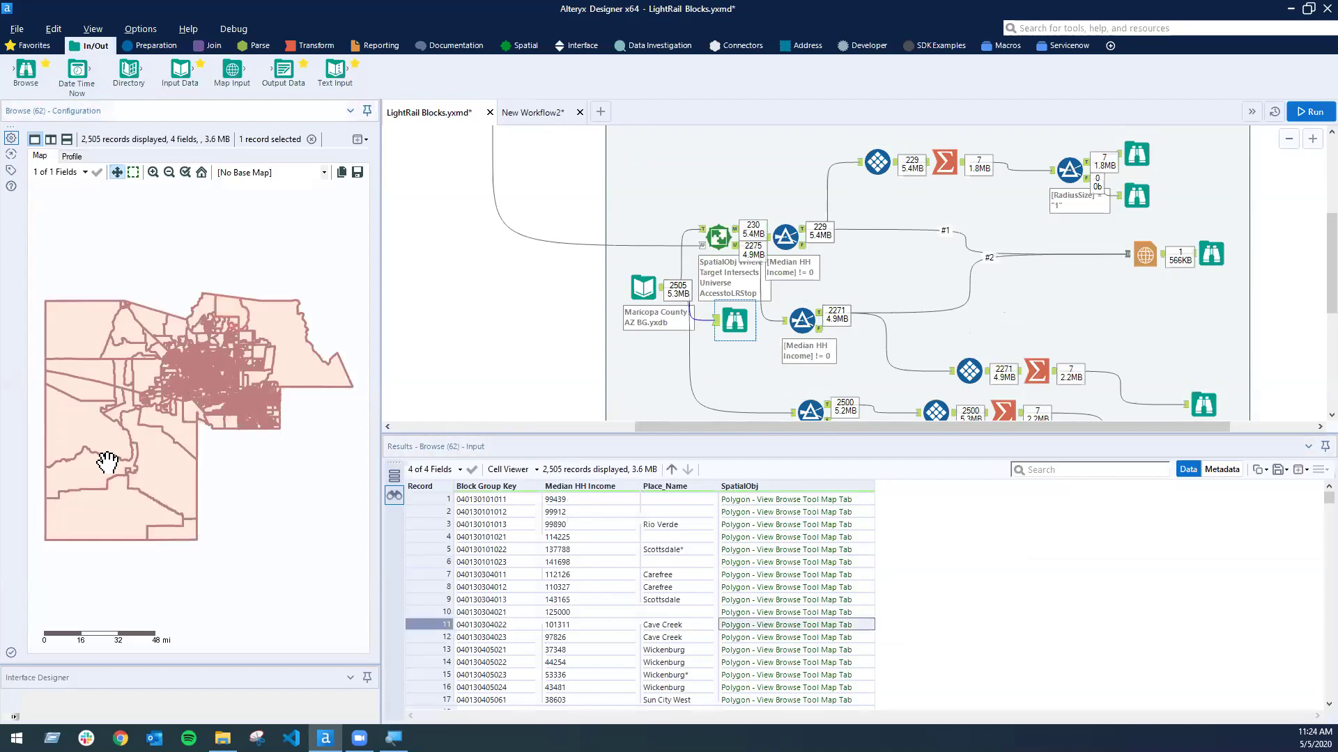
scroll(768, 611, down, 3)
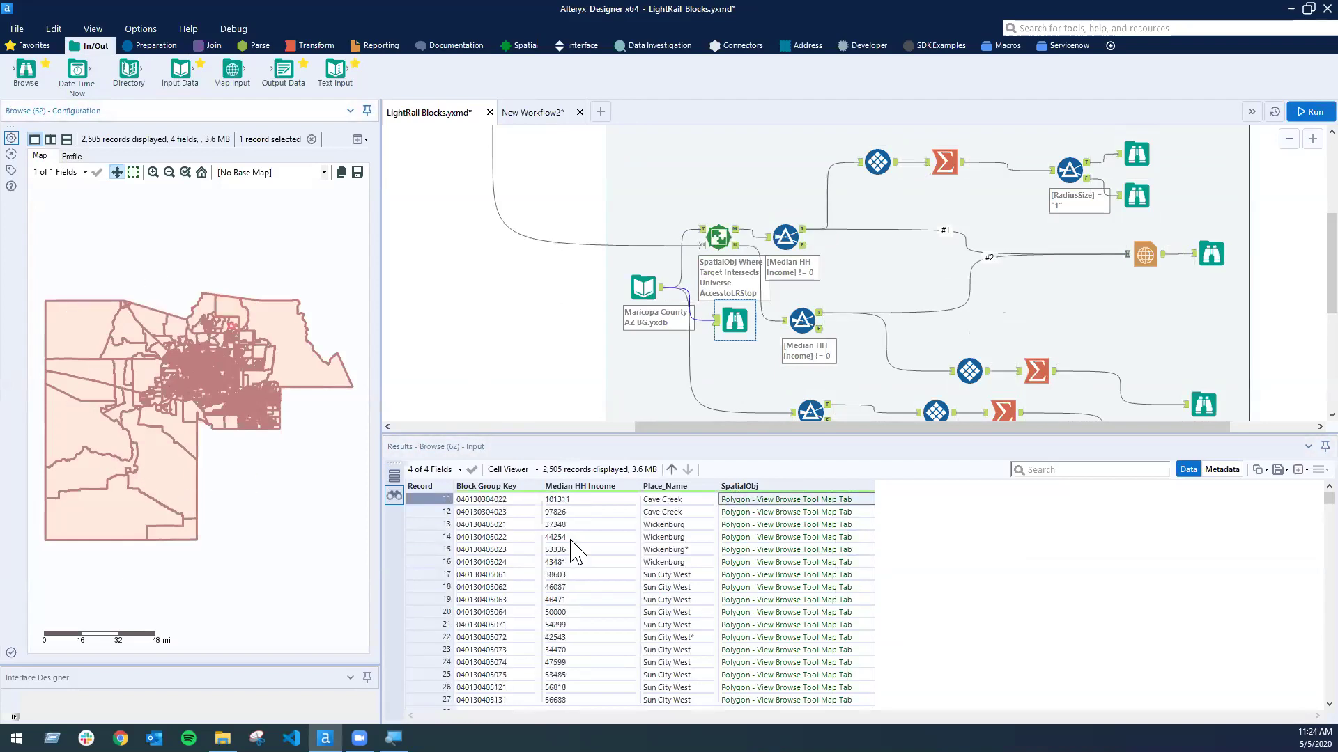
click(216, 385)
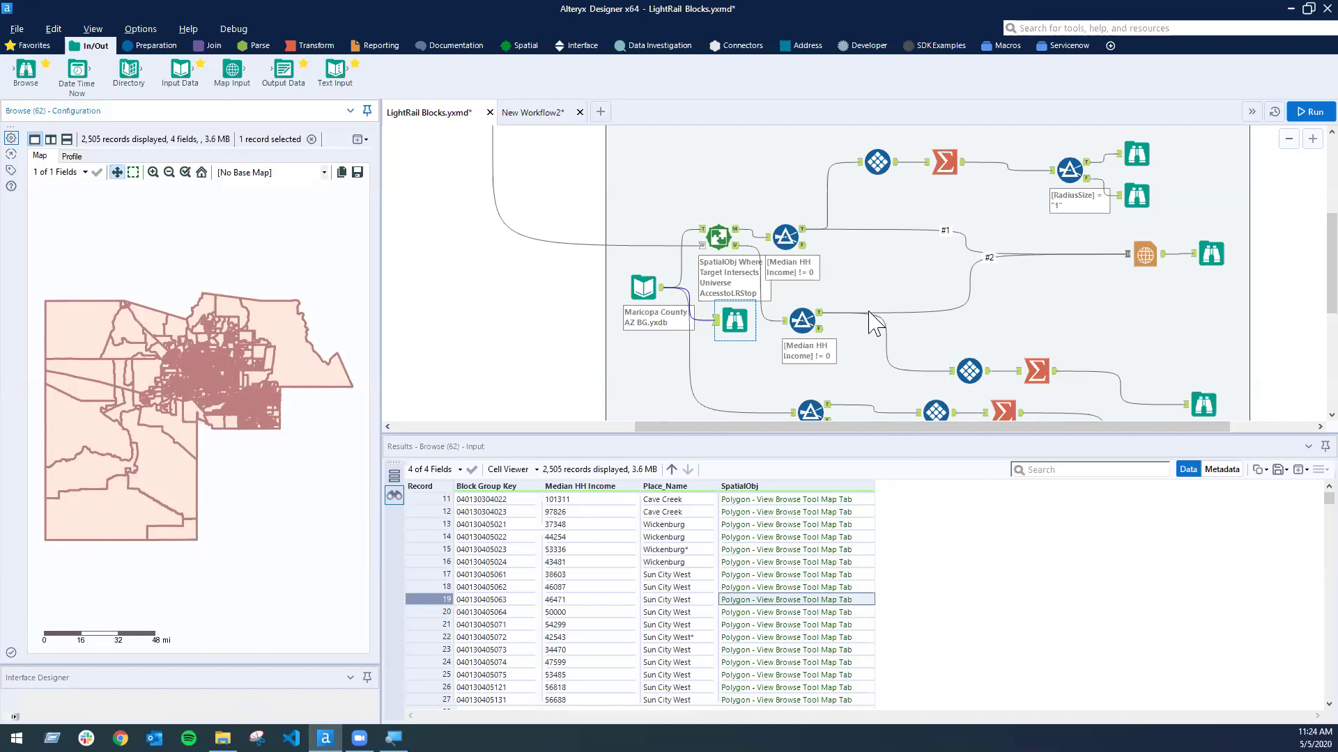
Step: Review the Spatial Match configuration and the two Browse tools on its block group and light rail inputs
click(728, 244)
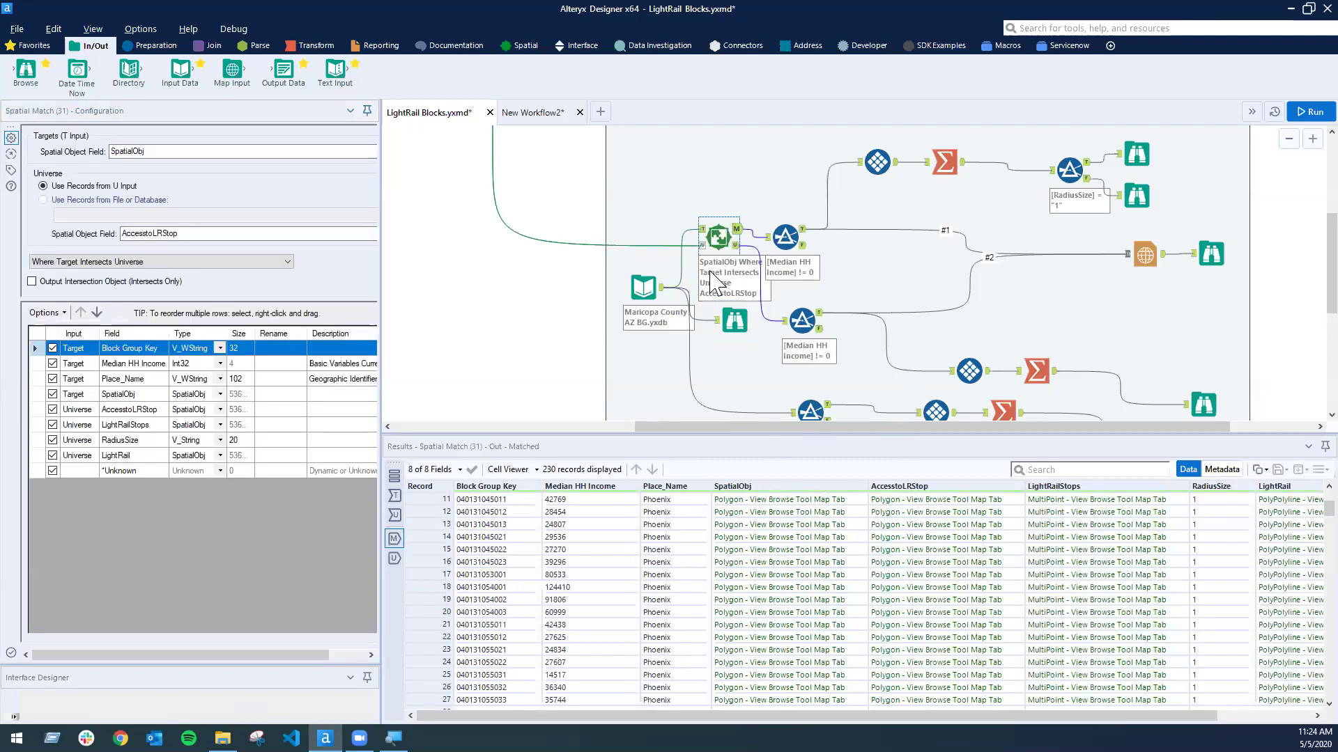
scroll(558, 198, up, 1)
click(521, 139)
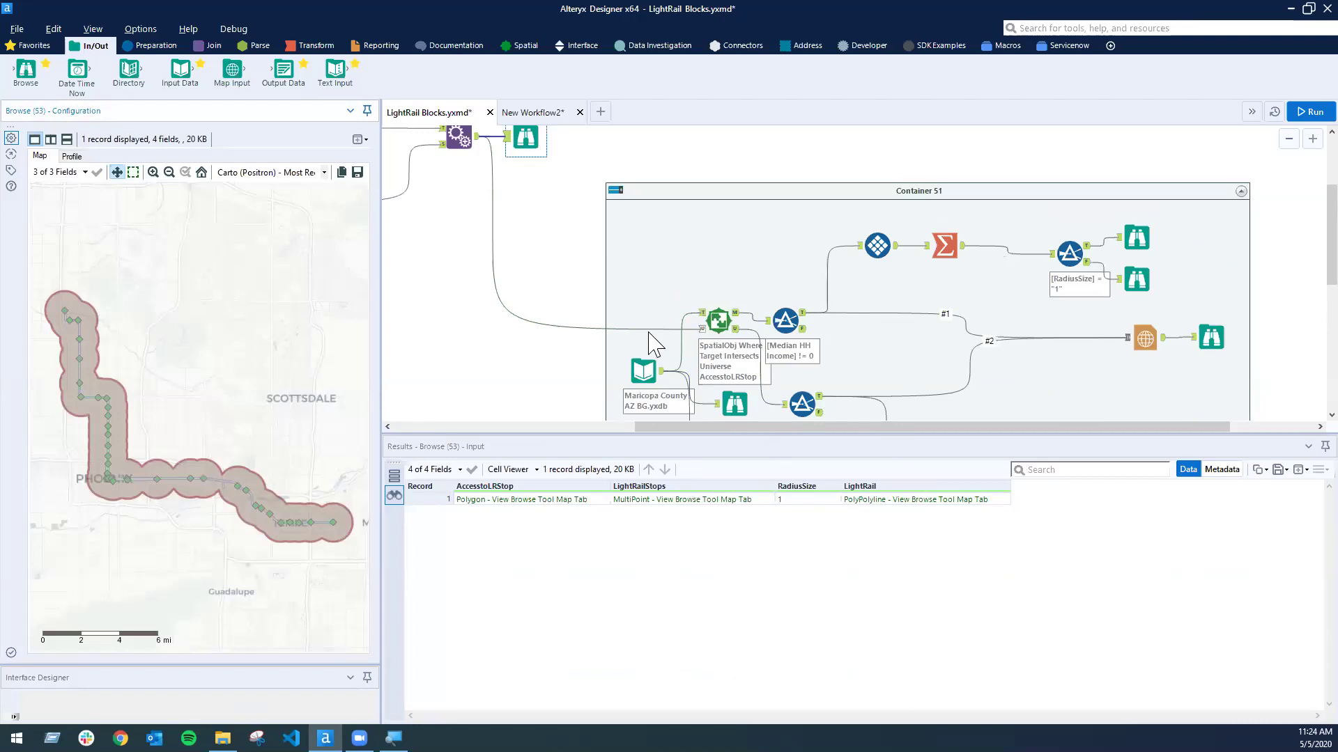
click(735, 404)
Step: Attach a Browse tool to the matched output of the Spatial Match tool
click(721, 319)
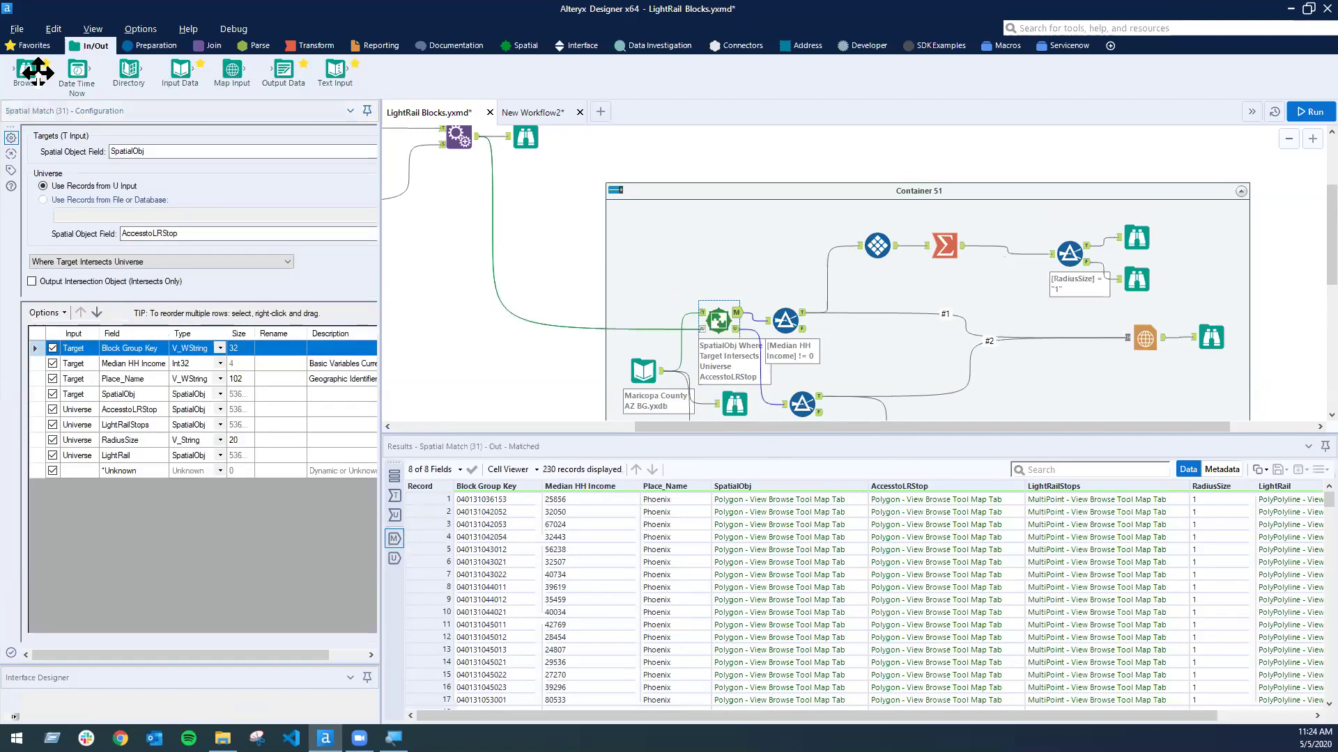
drag(803, 266, 801, 278)
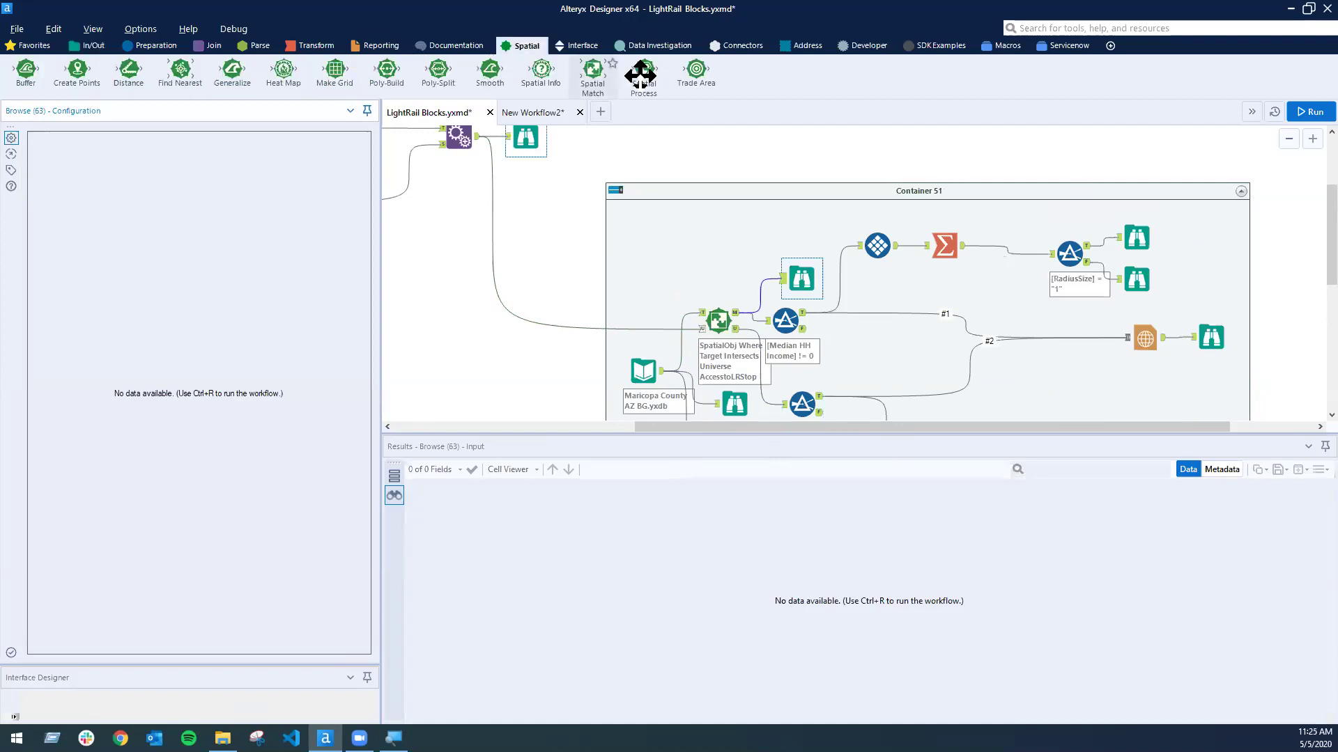
Step: Examine the Spatial Match relation options, keeping Where Target Intersects Universe
click(722, 318)
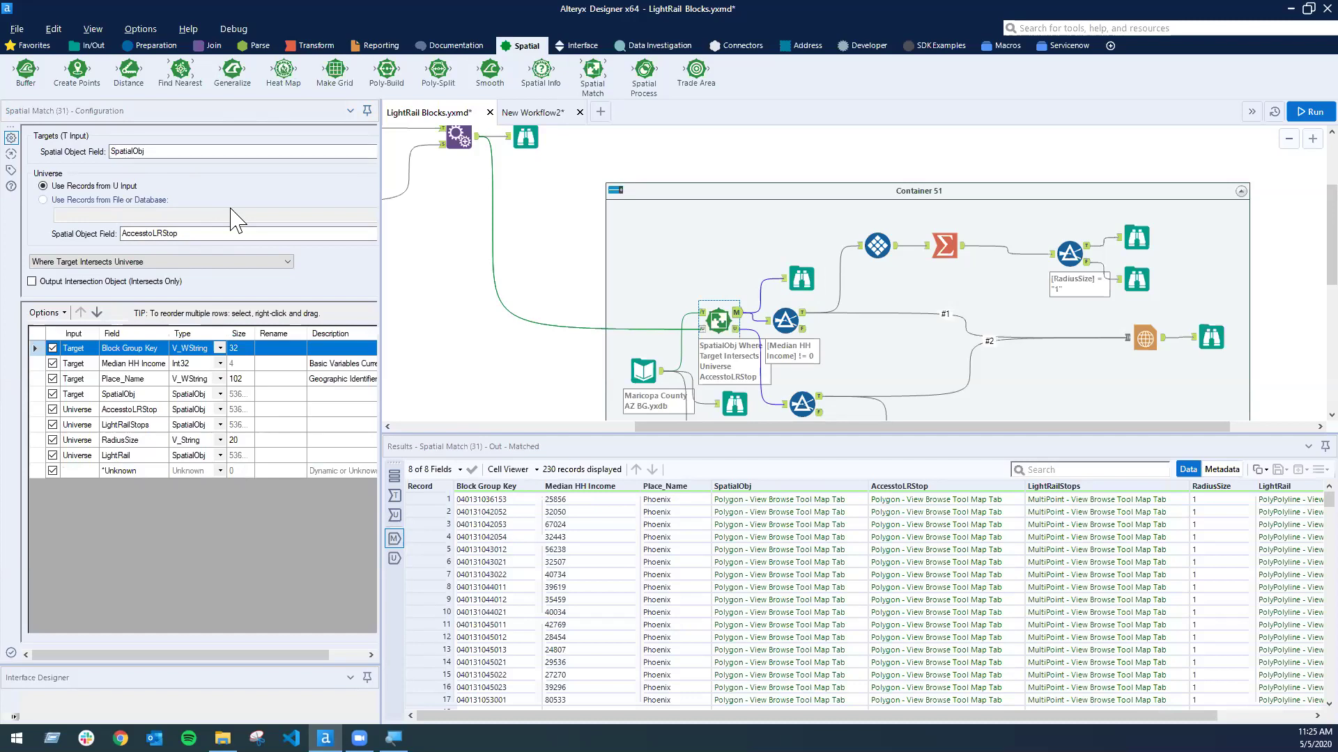
click(286, 262)
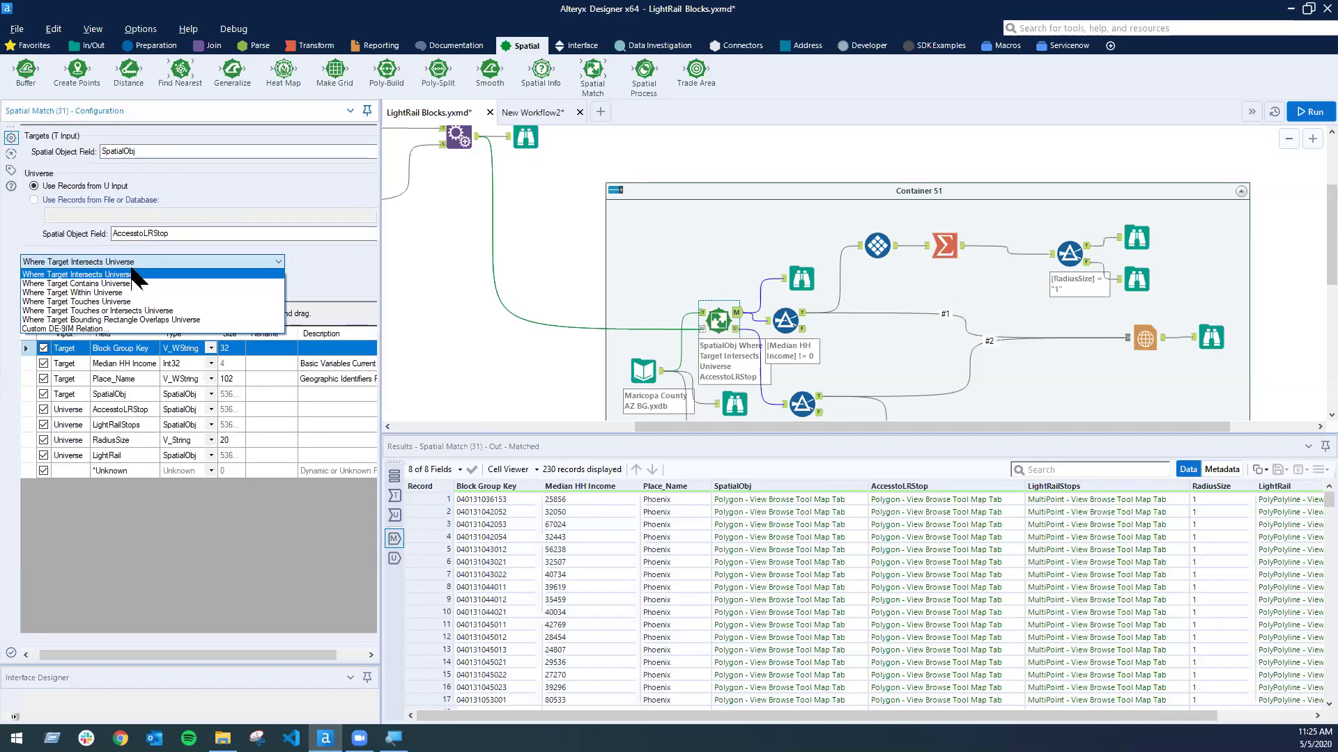
click(521, 358)
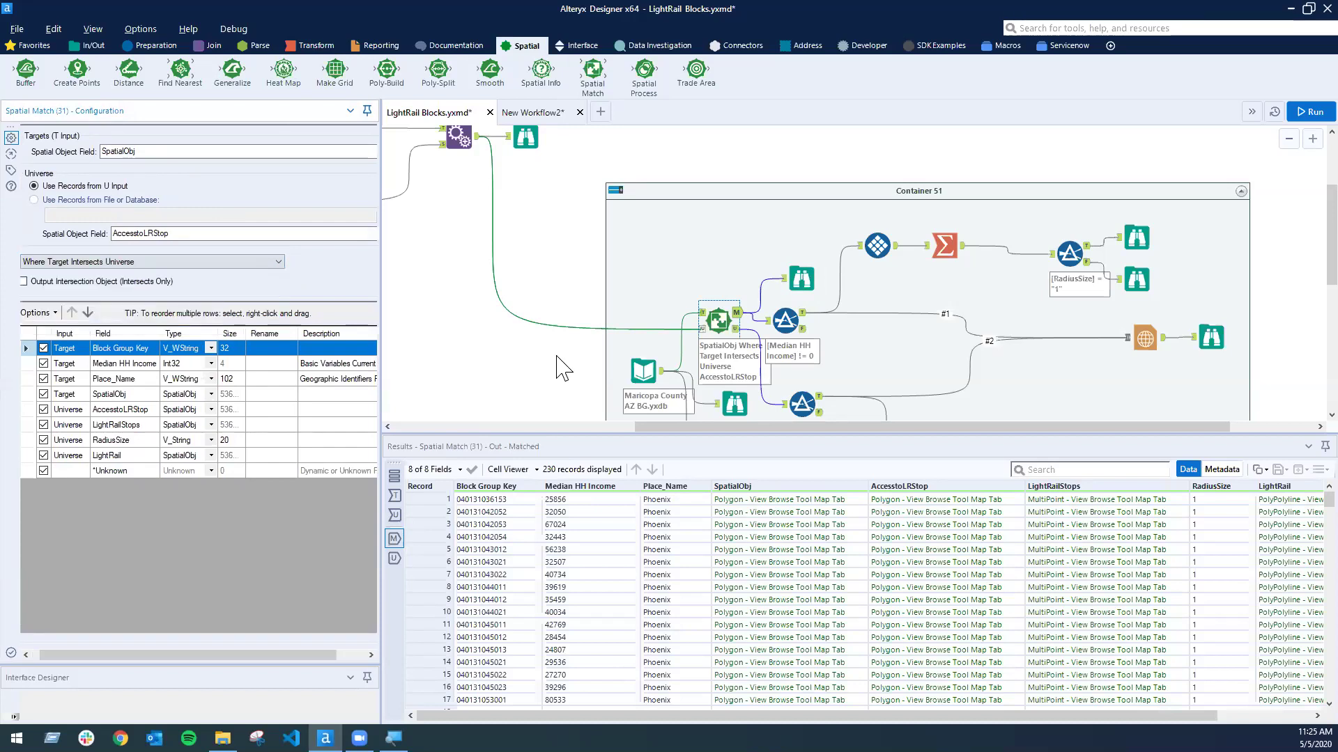
Step: Run the workflow and set the matched-output Browse map's base map to Carto (Positron) - Most Recent Vintage
click(1292, 109)
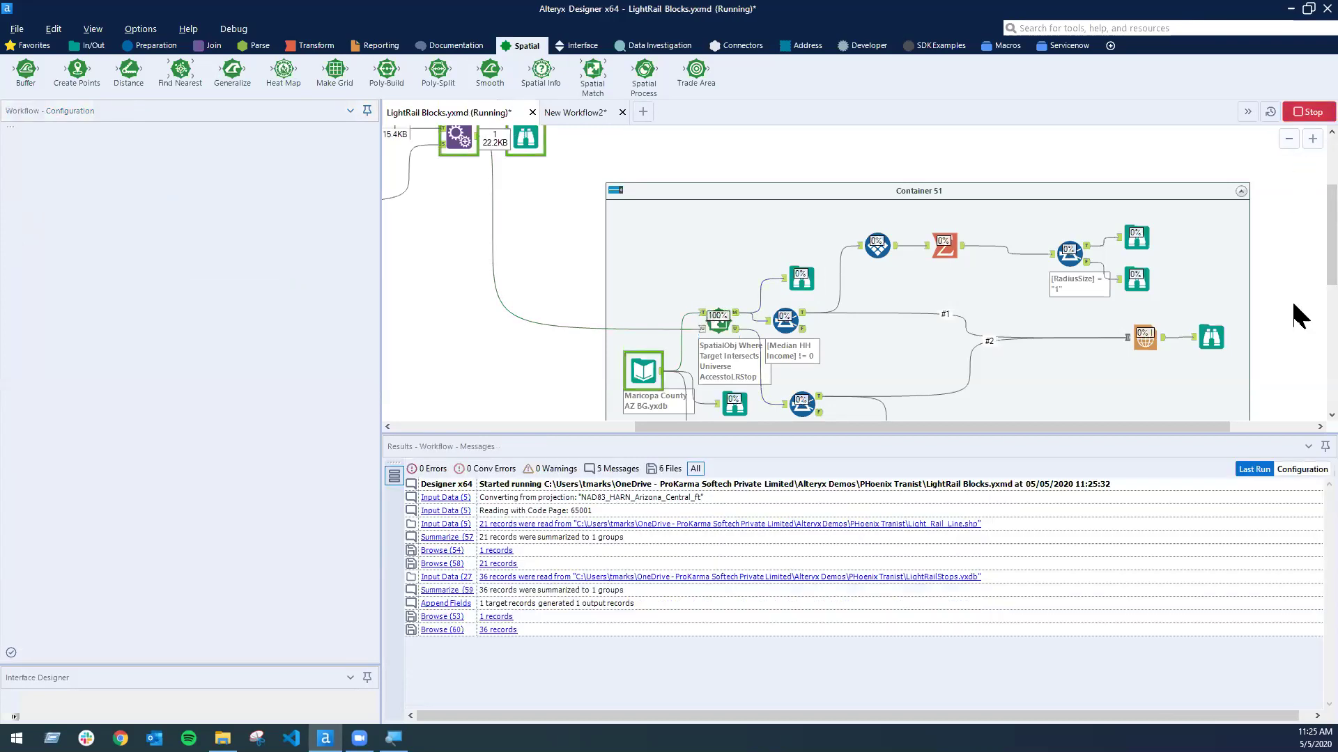
scroll(1292, 315, down, 2)
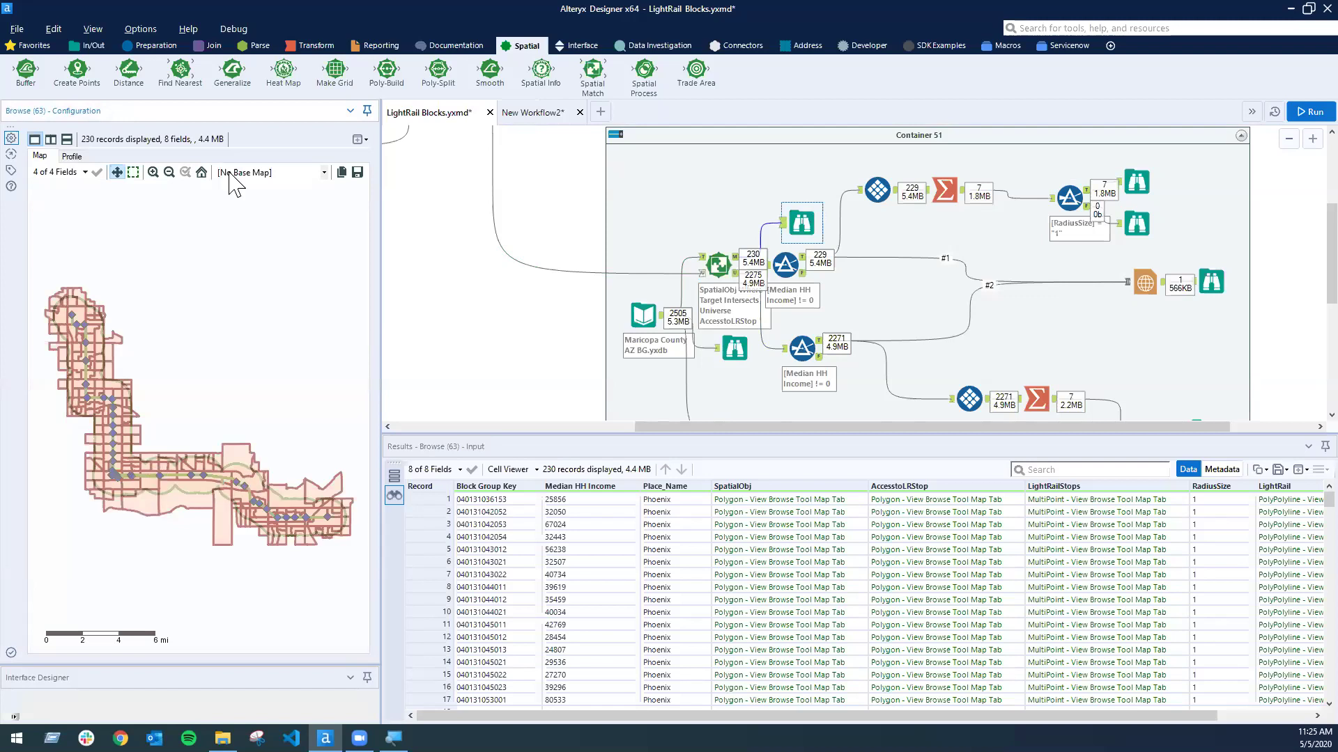
click(265, 173)
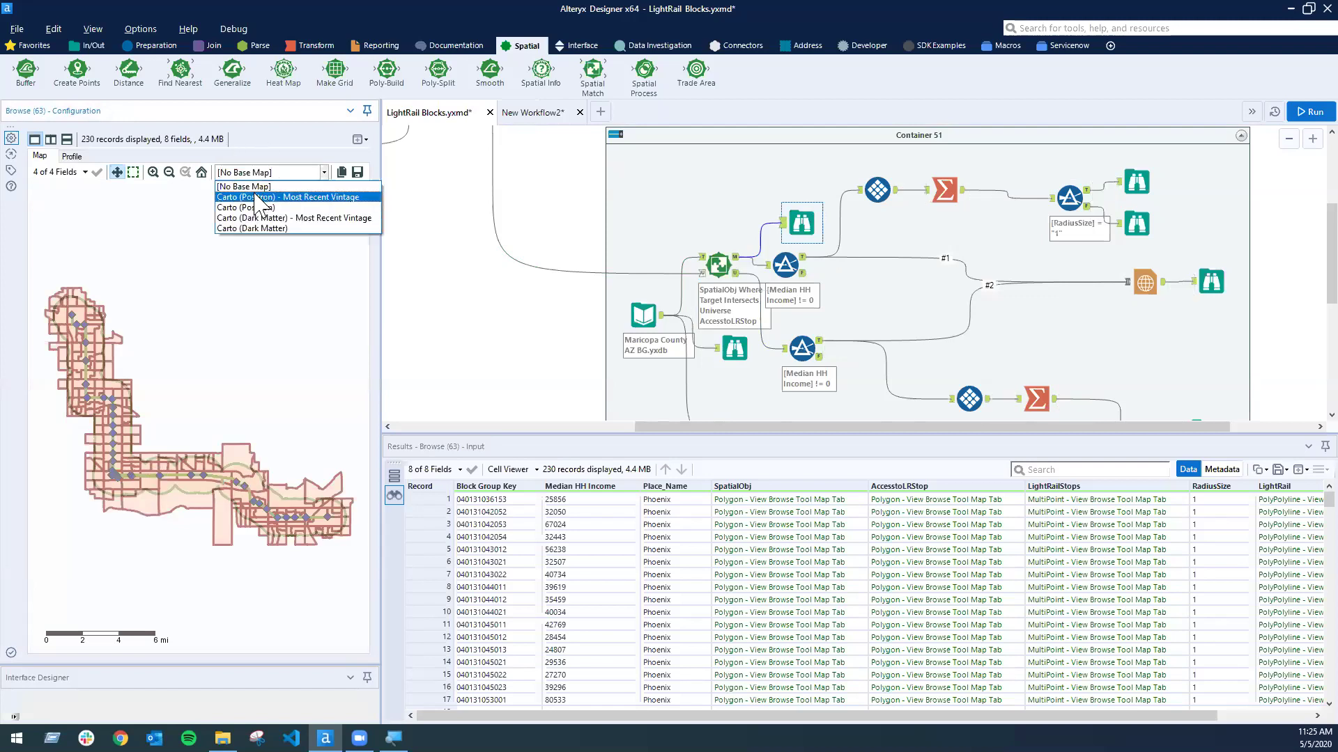
click(262, 198)
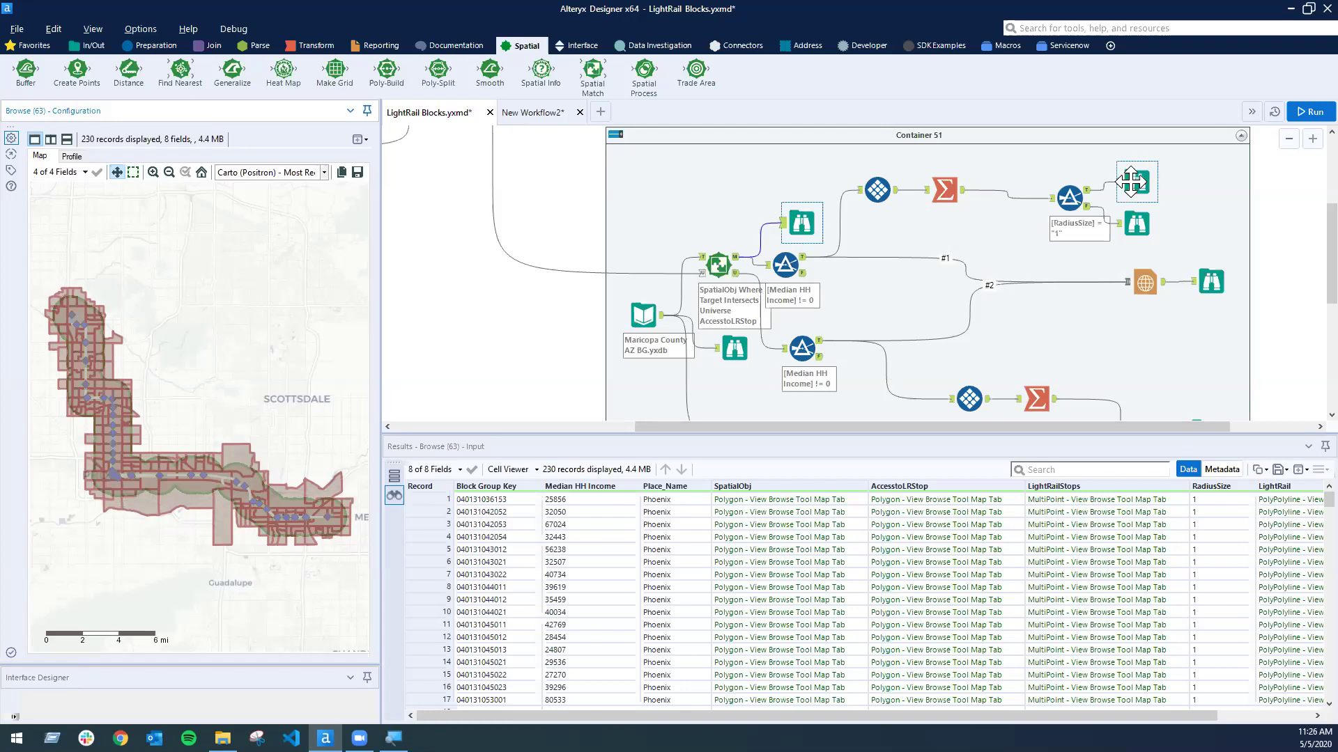
Step: Review the Smart tile grouping on Median HH Income, its Tile_Num output and the Summarize tool's income ranges per tile
click(877, 186)
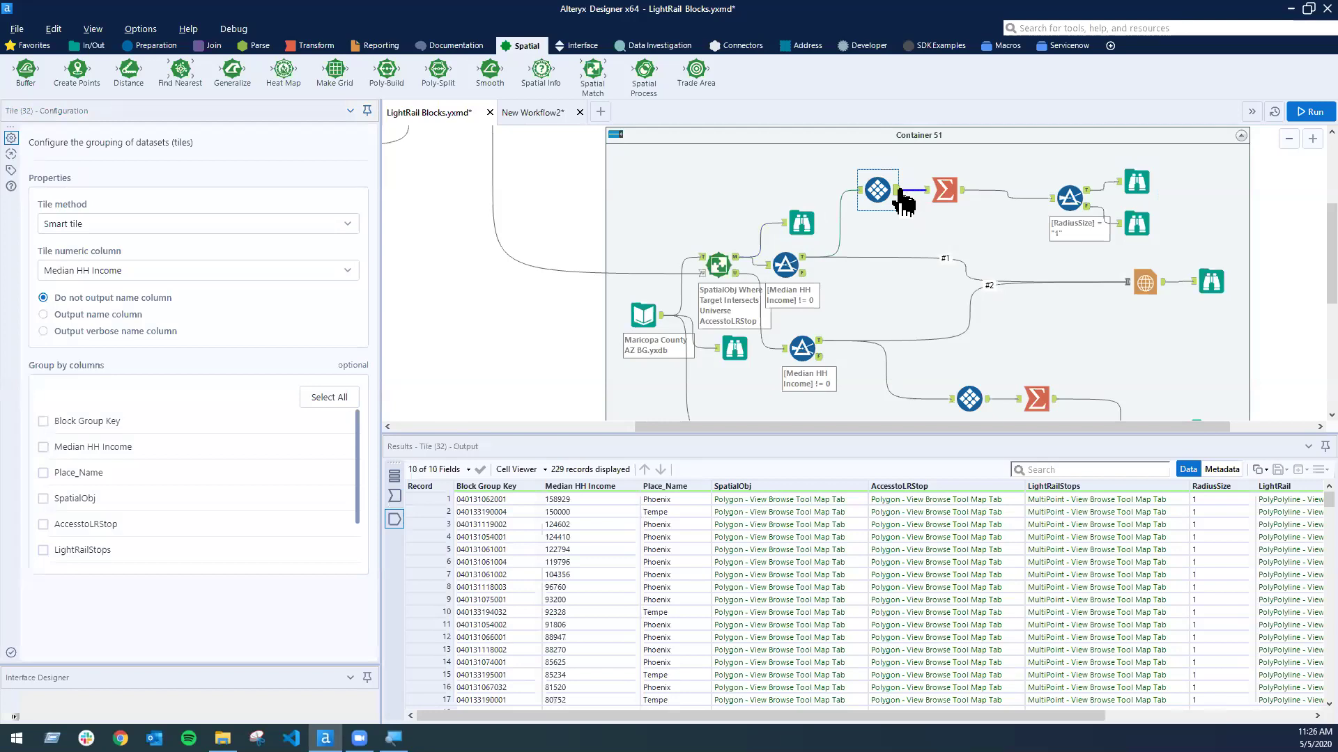
click(898, 191)
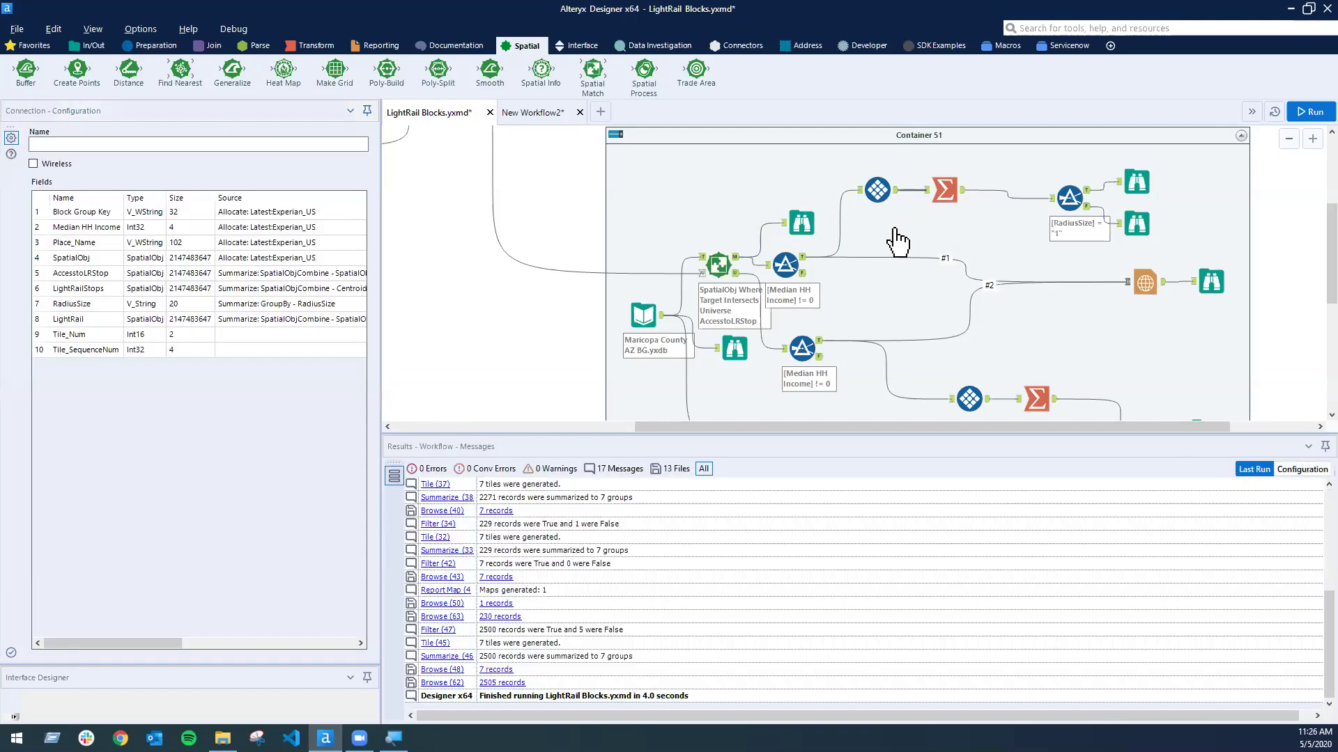
click(882, 190)
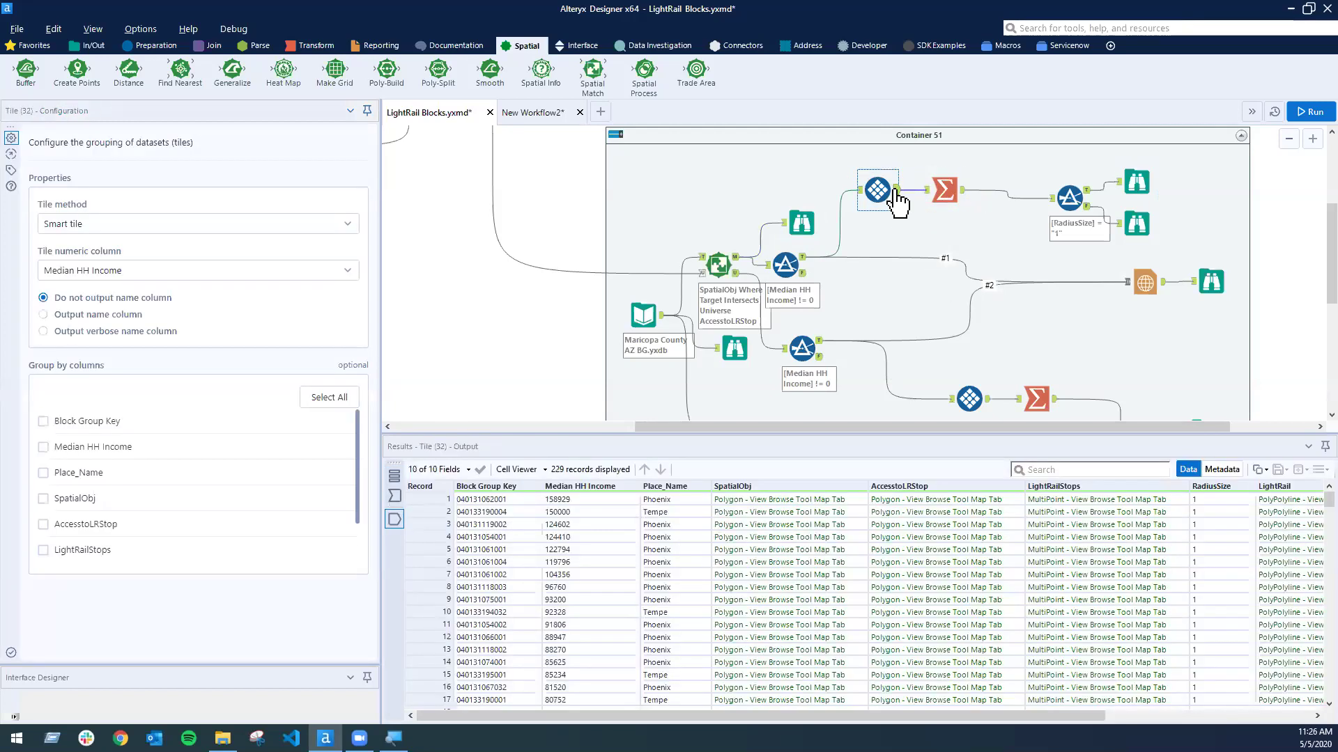
drag(949, 715, 1156, 715)
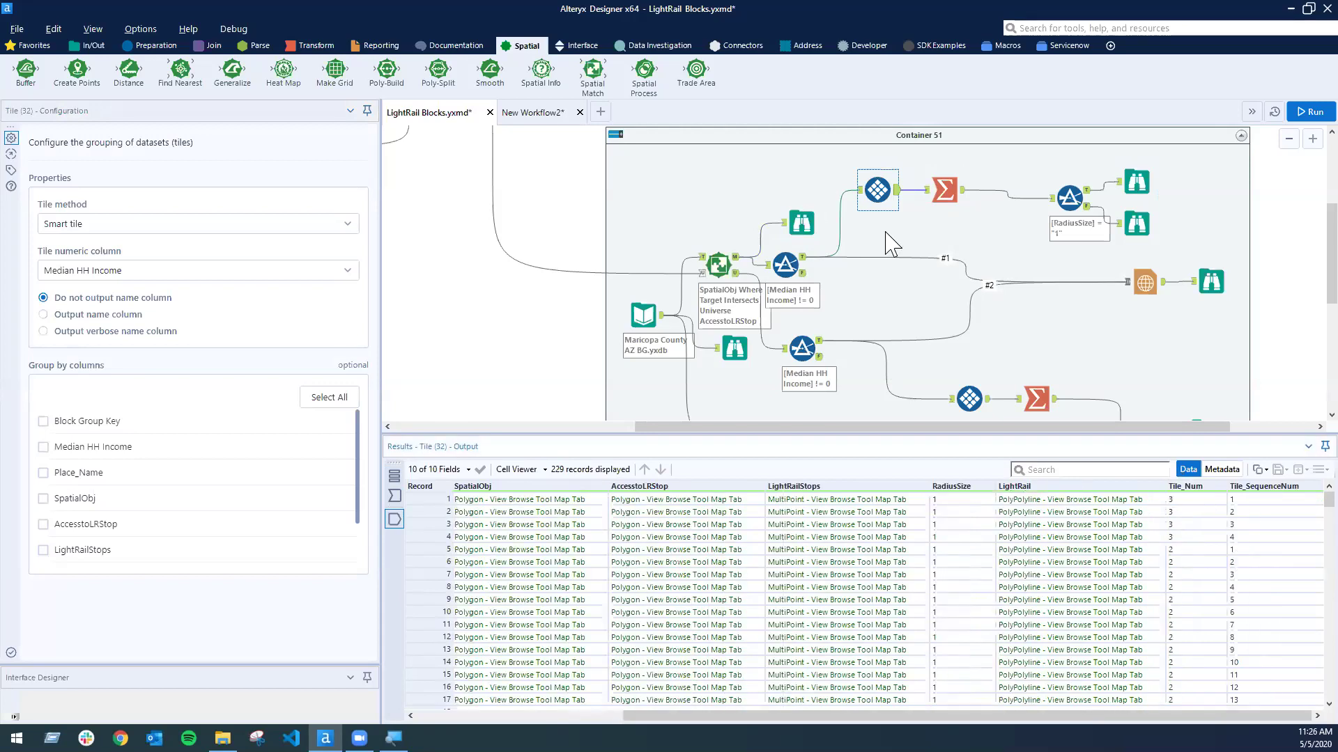
click(945, 190)
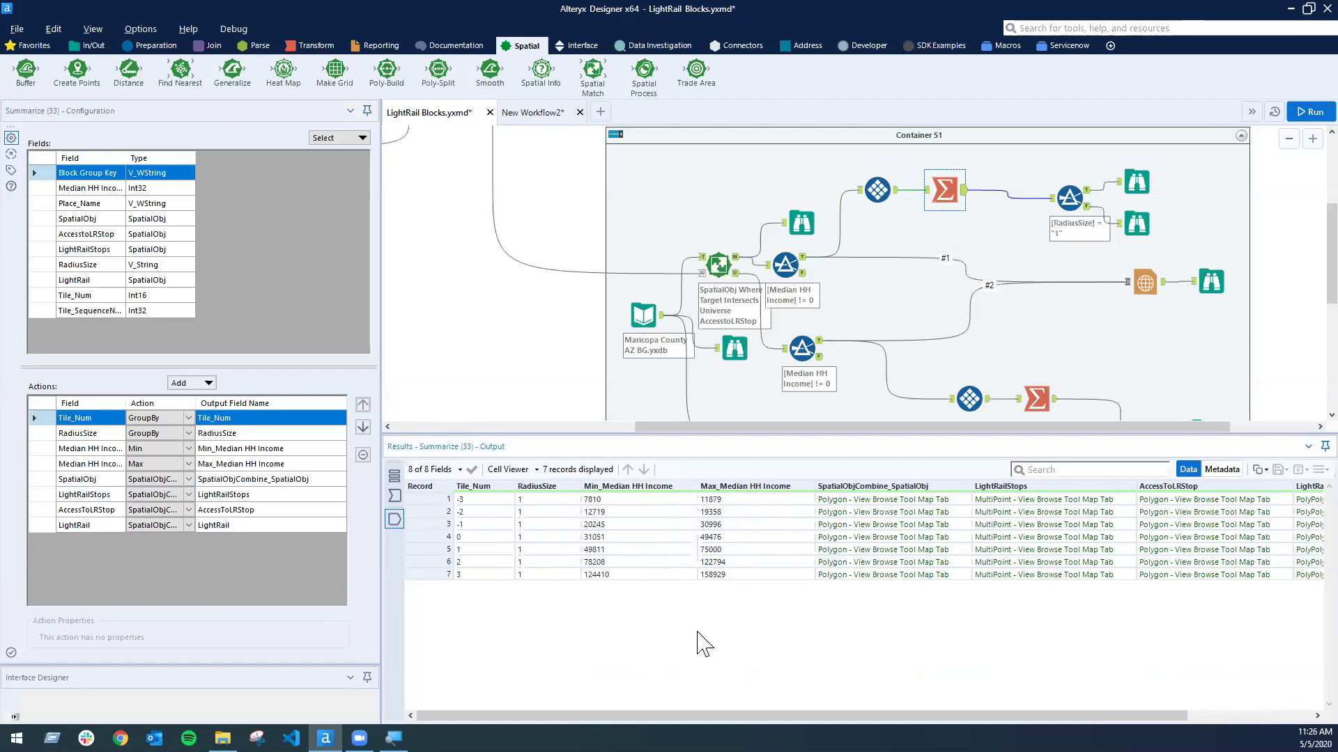
Step: Highlight the lowest and the two highest income tiles on the map of the Browse tool behind the RadiusSize filter
click(1139, 181)
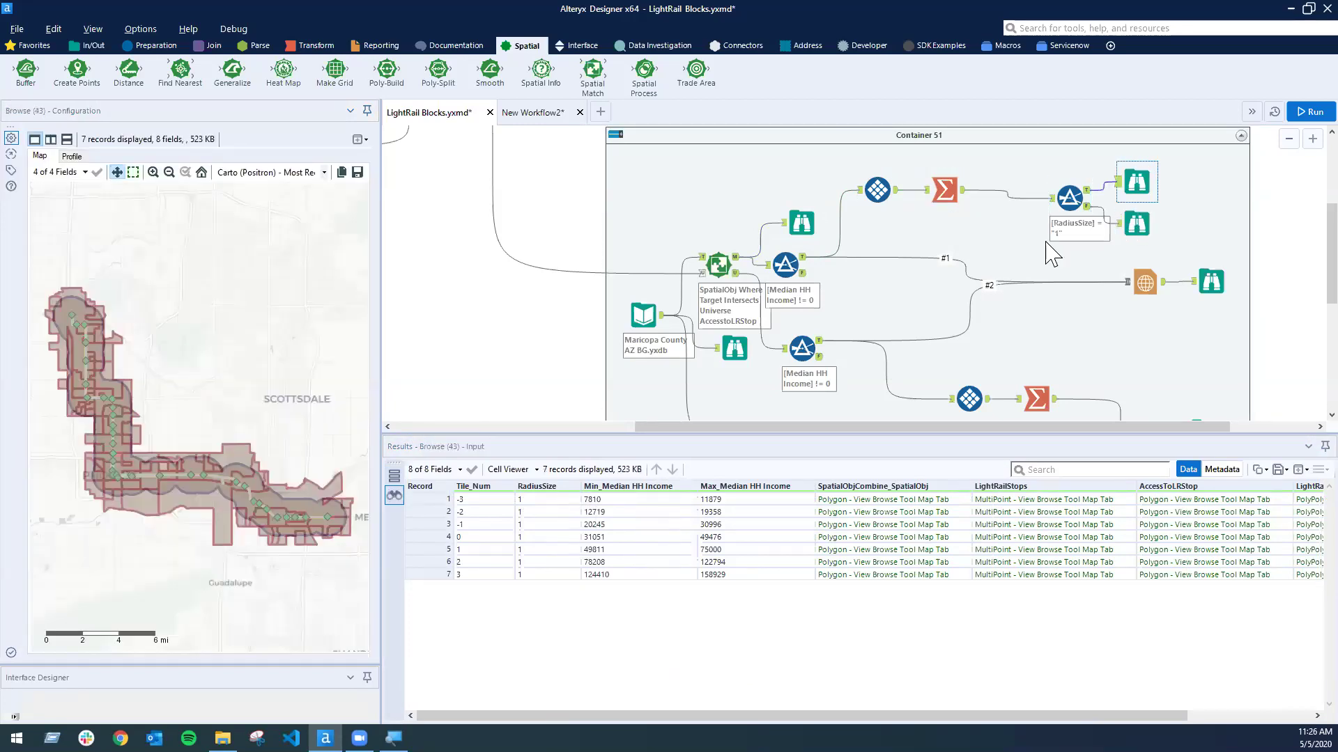
click(763, 501)
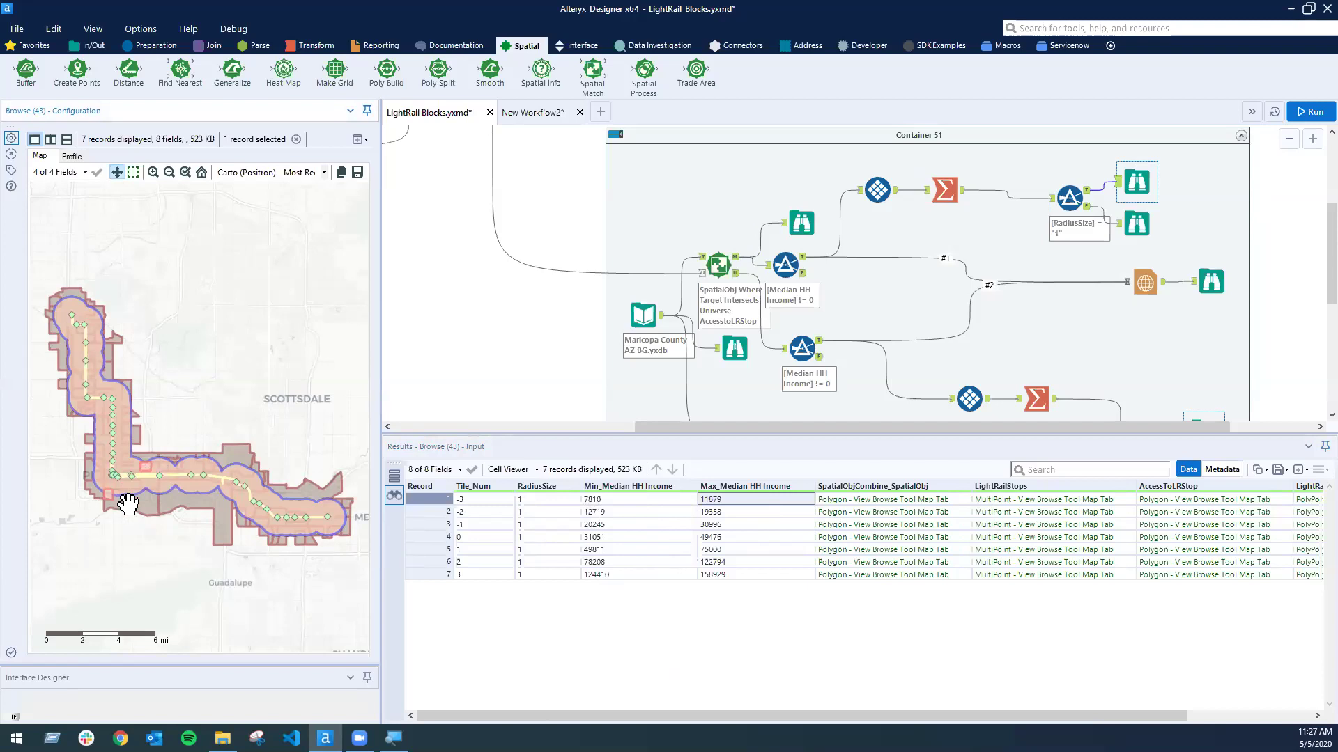
click(747, 575)
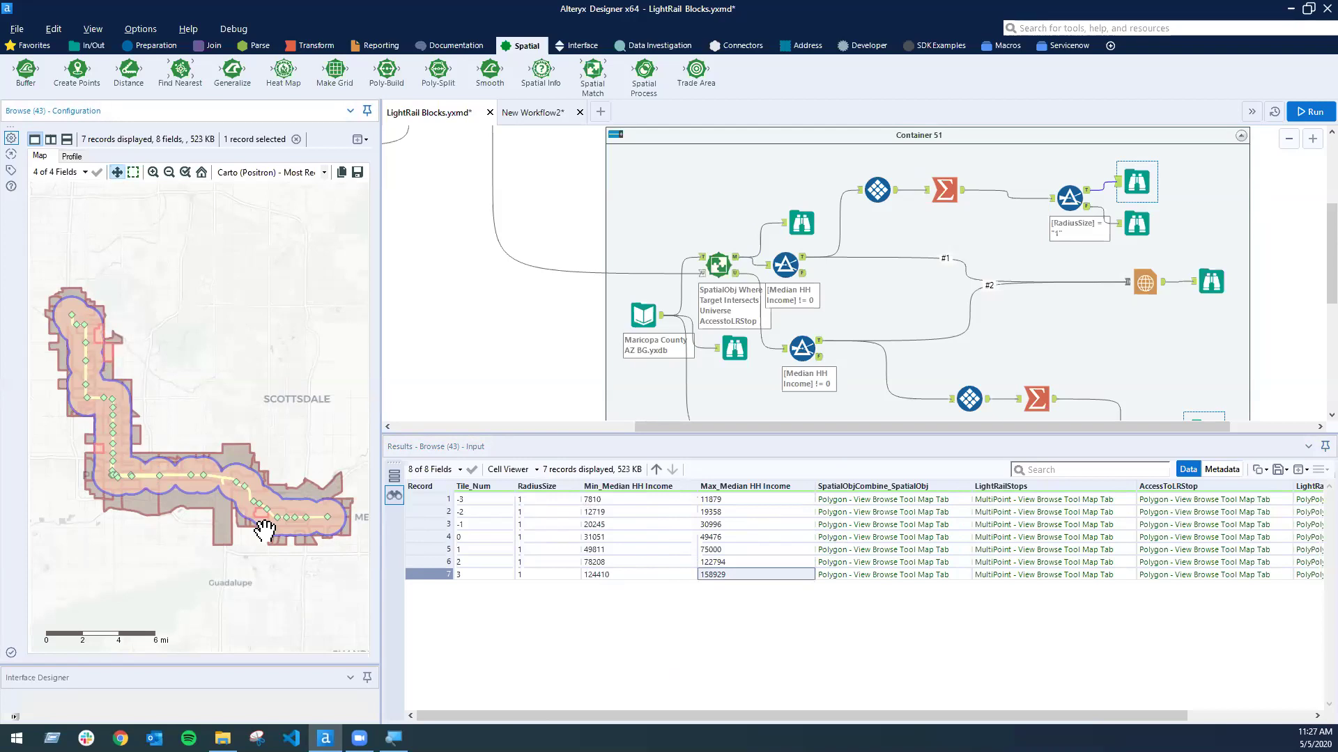
click(750, 563)
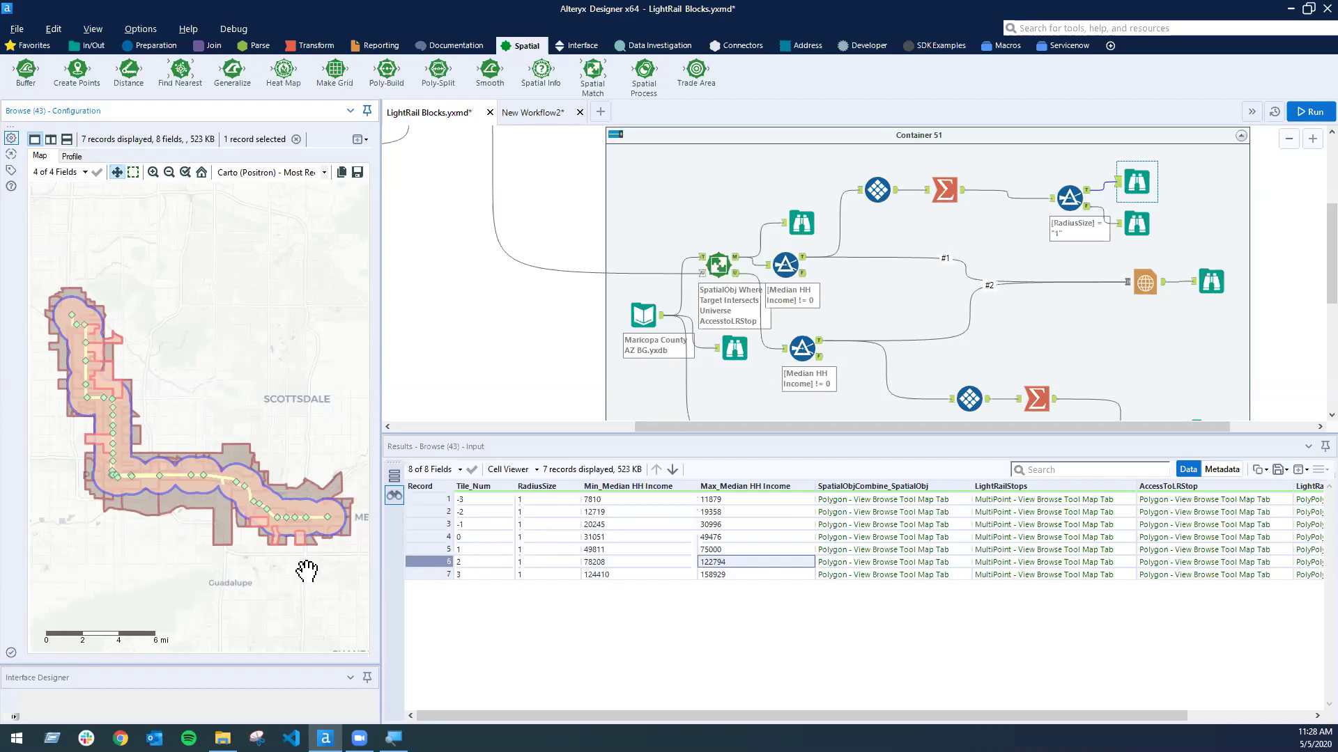
Step: Review the Report Map tool's size and base map settings, data and layers
click(1144, 284)
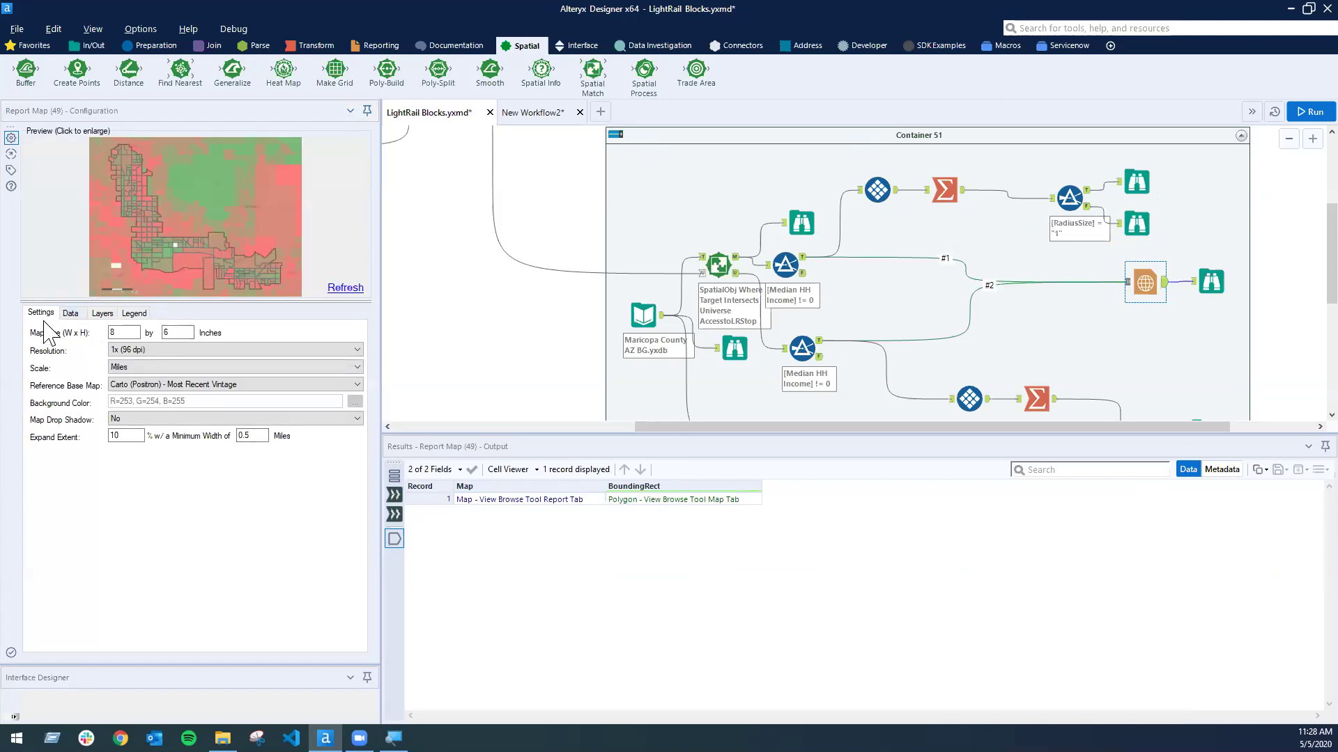
click(70, 314)
click(103, 315)
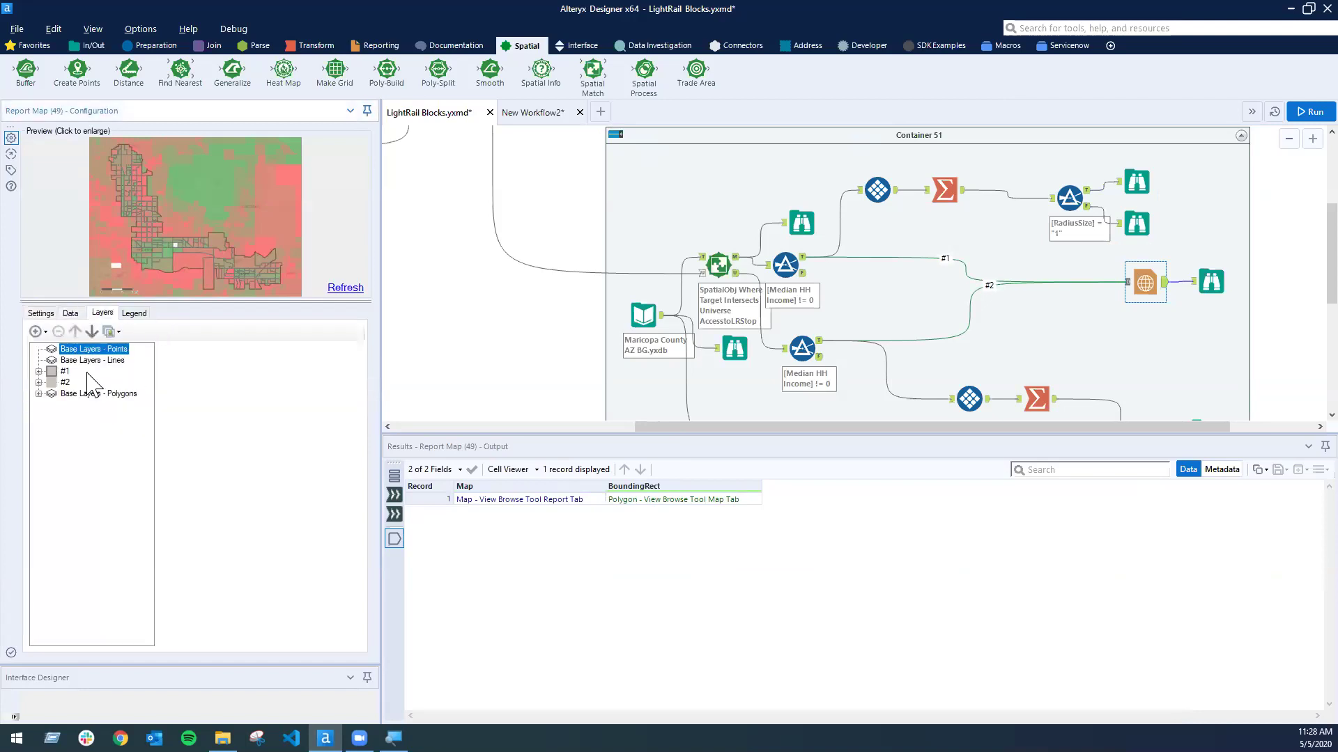
click(41, 315)
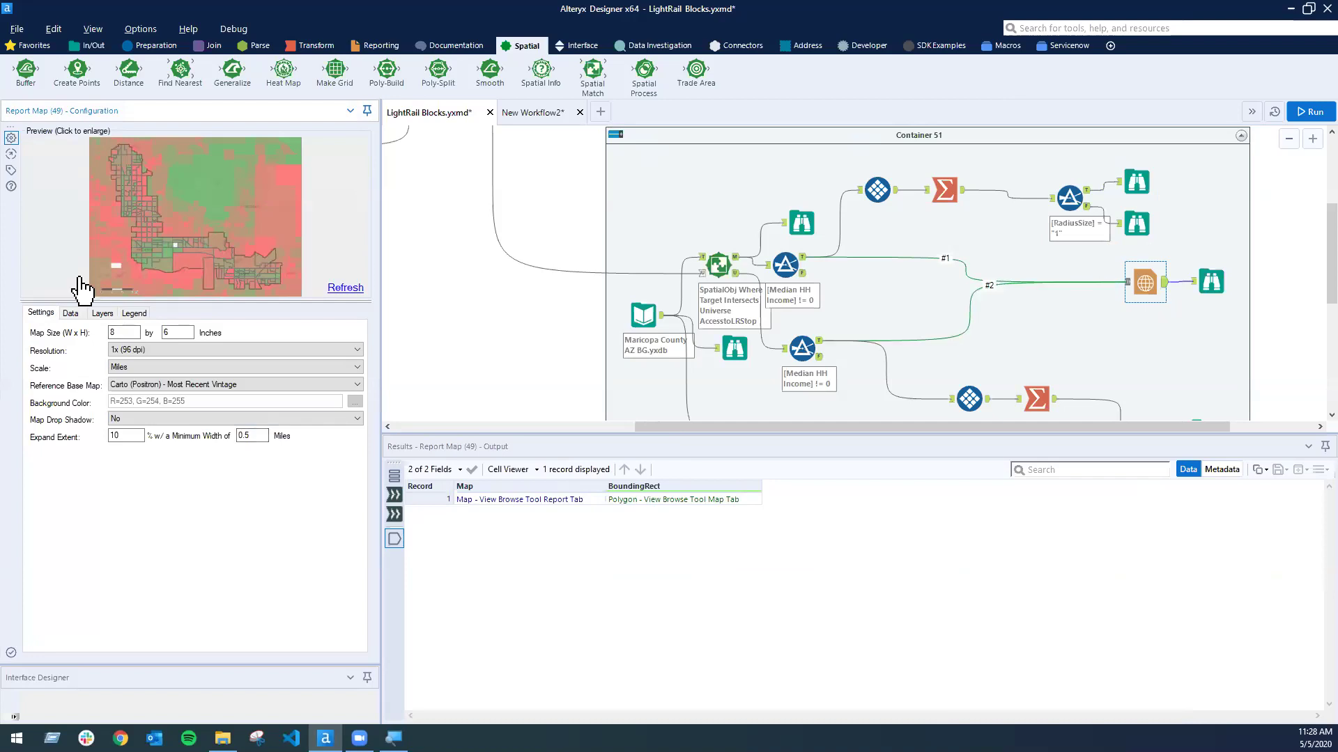
Step: Examine the rendered income report map in its Browse tool, widening the configuration pane to show the whole map
click(1211, 282)
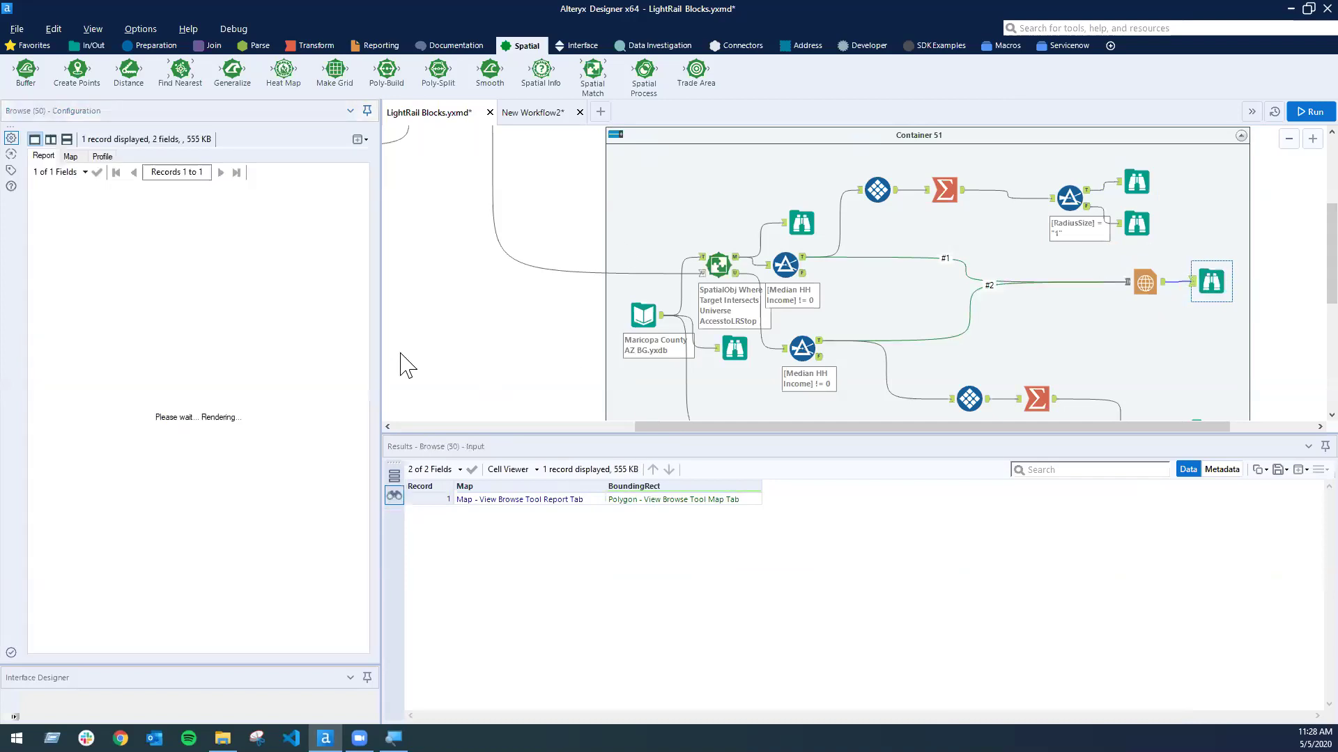
drag(381, 362, 807, 382)
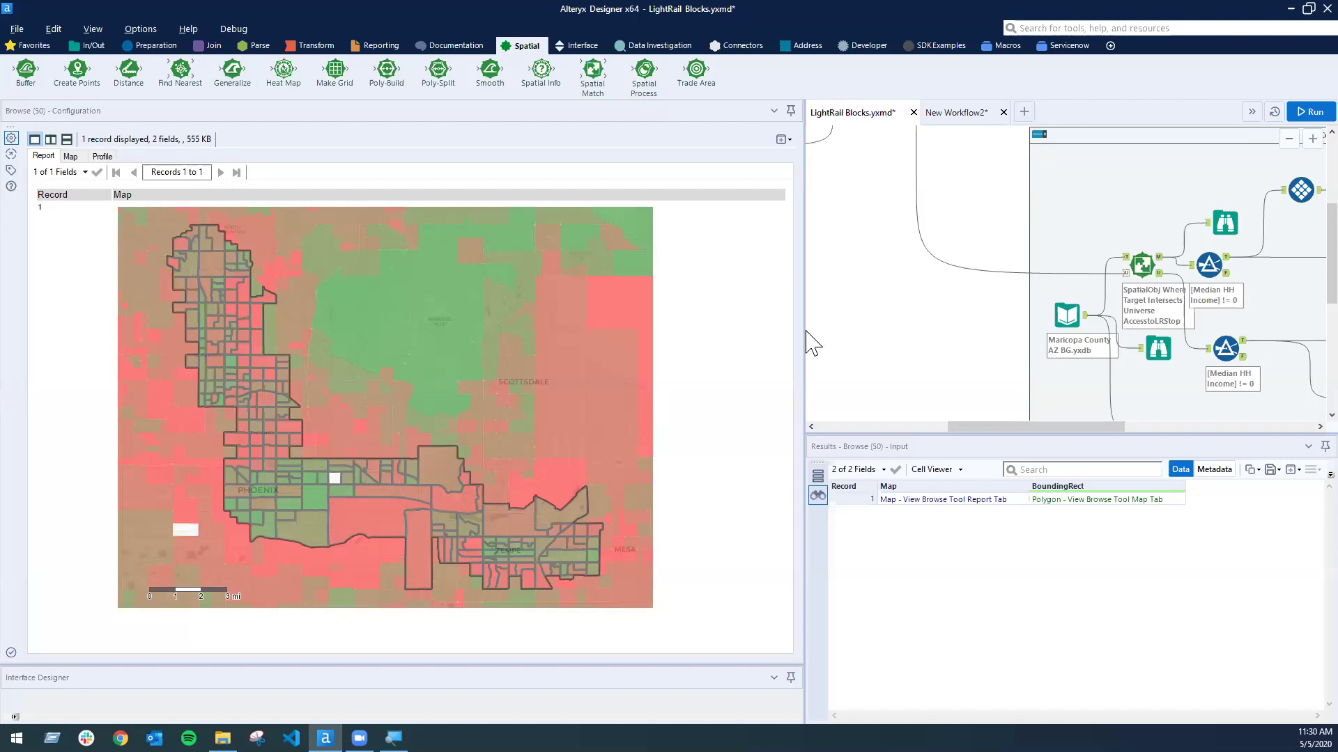
drag(806, 327, 619, 465)
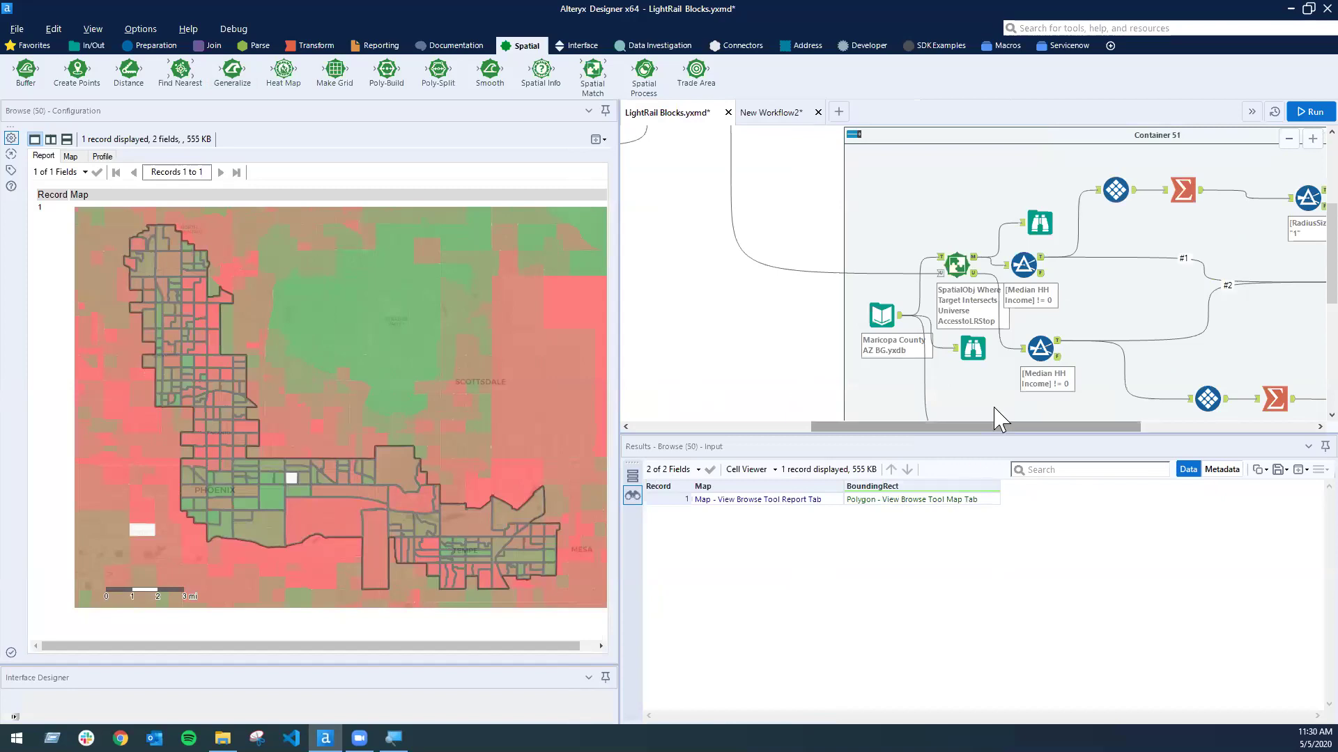
scroll(996, 404, down, 2)
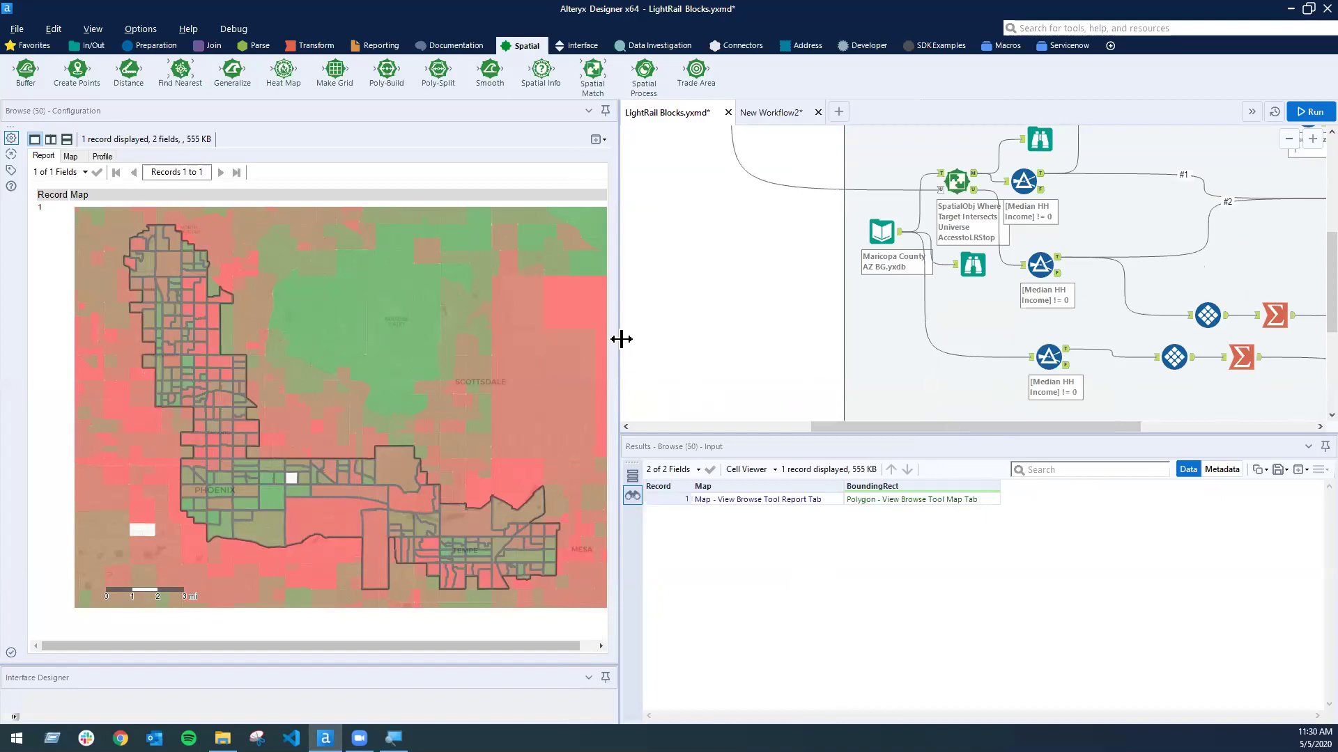
drag(620, 340, 696, 341)
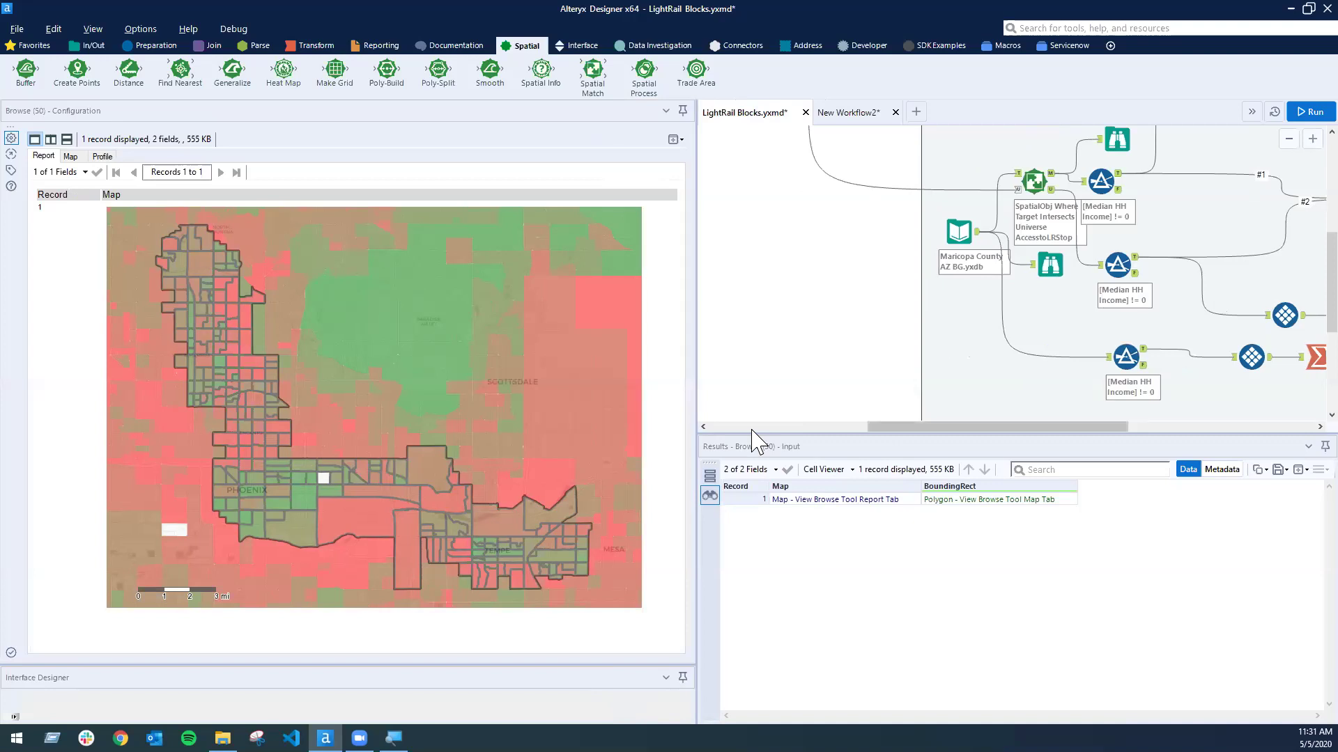
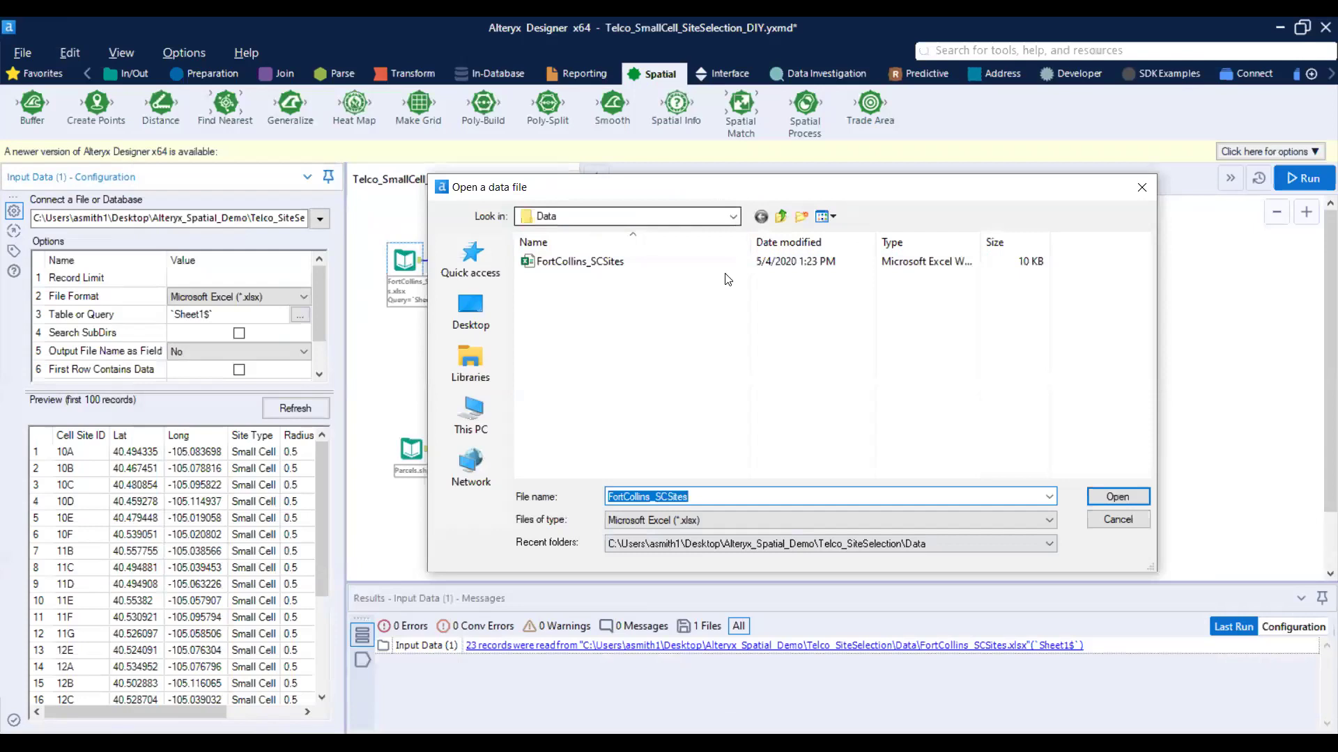
Step: Load Sheet1 of the FortCollins_SCSites Excel file from the Data folder into the cell site Input Data tool
click(620, 333)
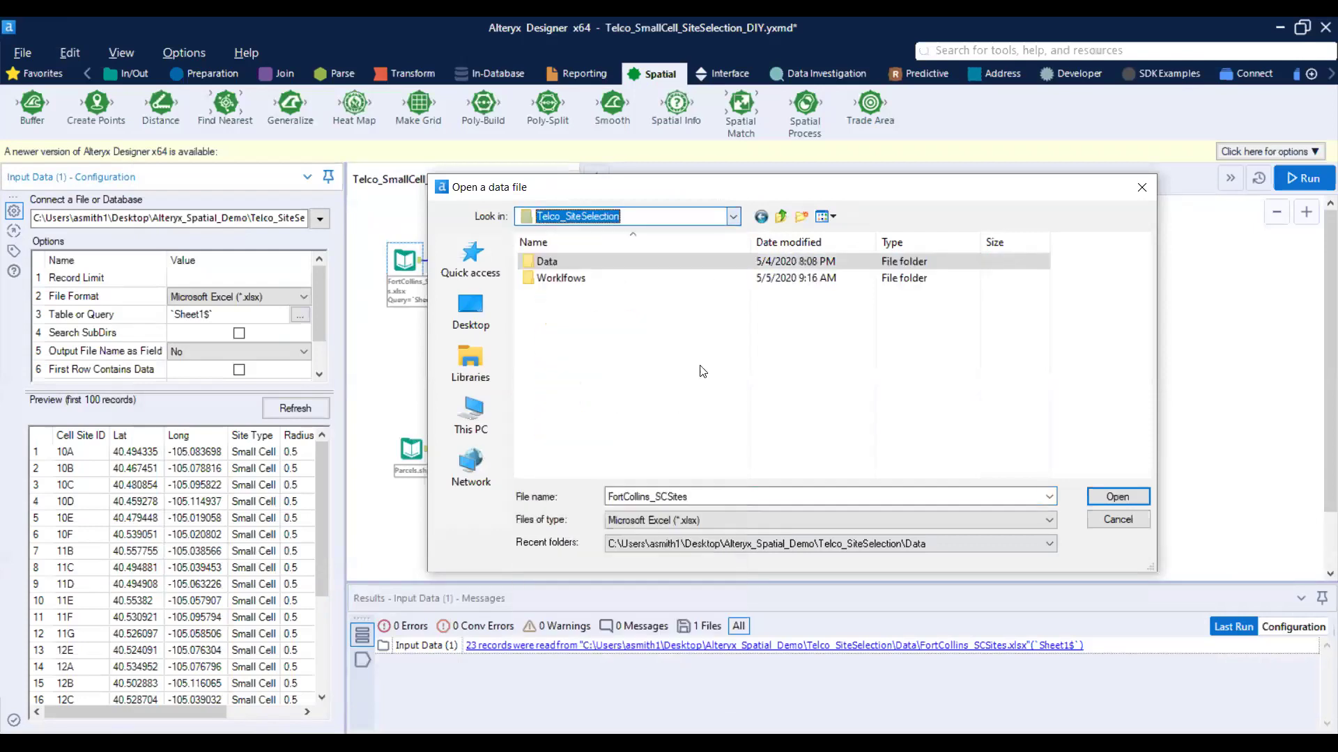
click(571, 262)
double_click(572, 261)
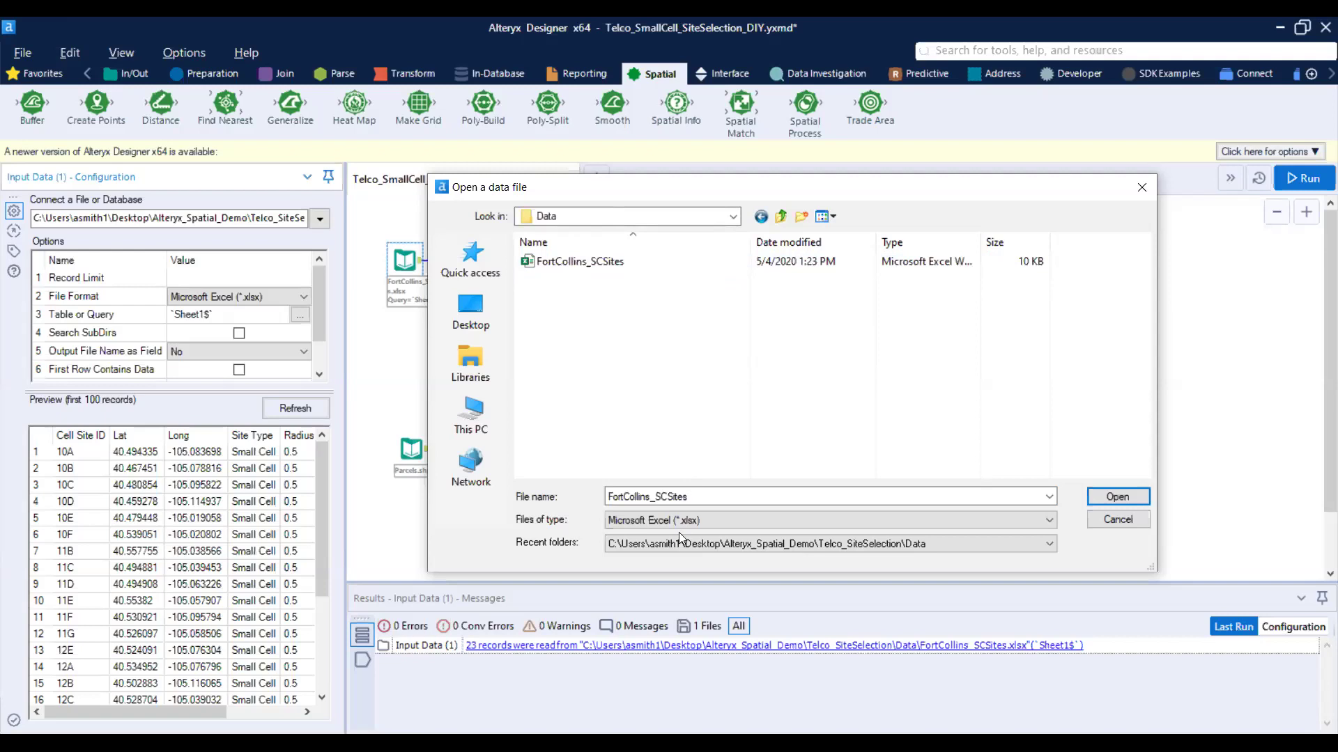
click(624, 262)
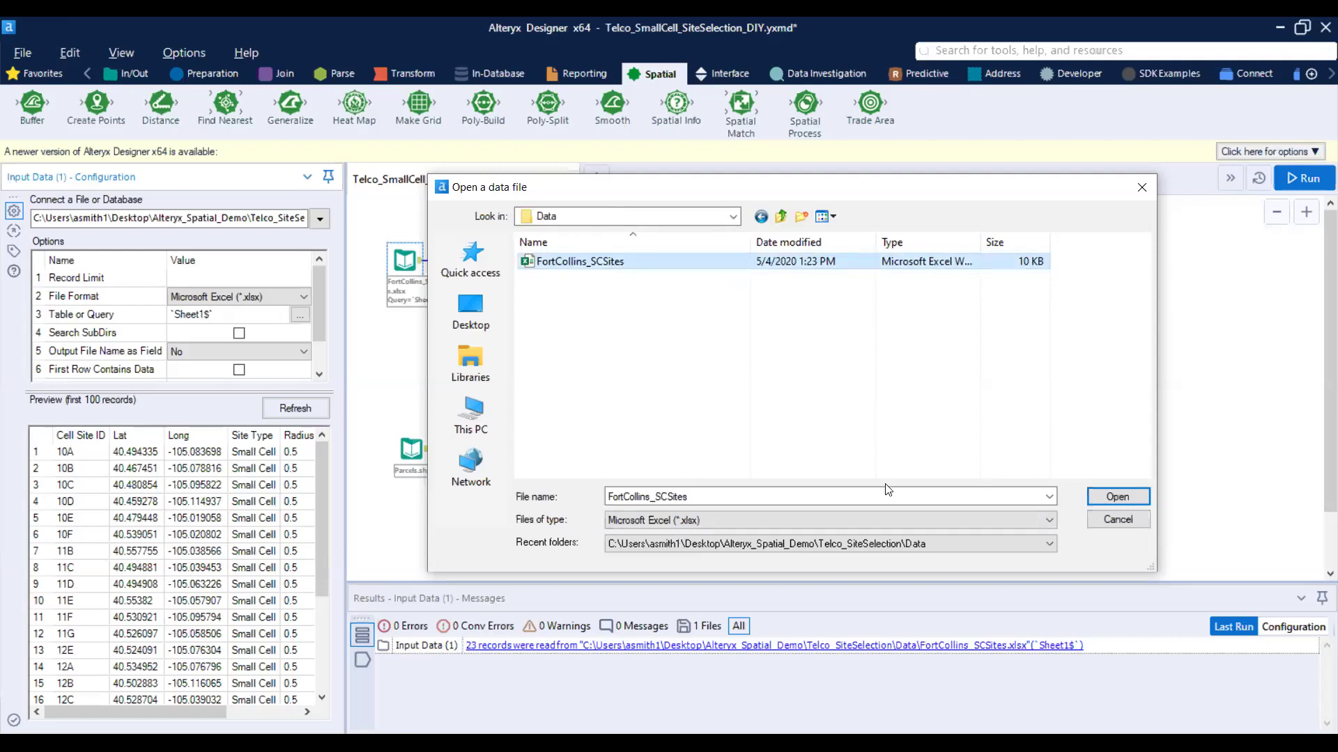
click(1136, 497)
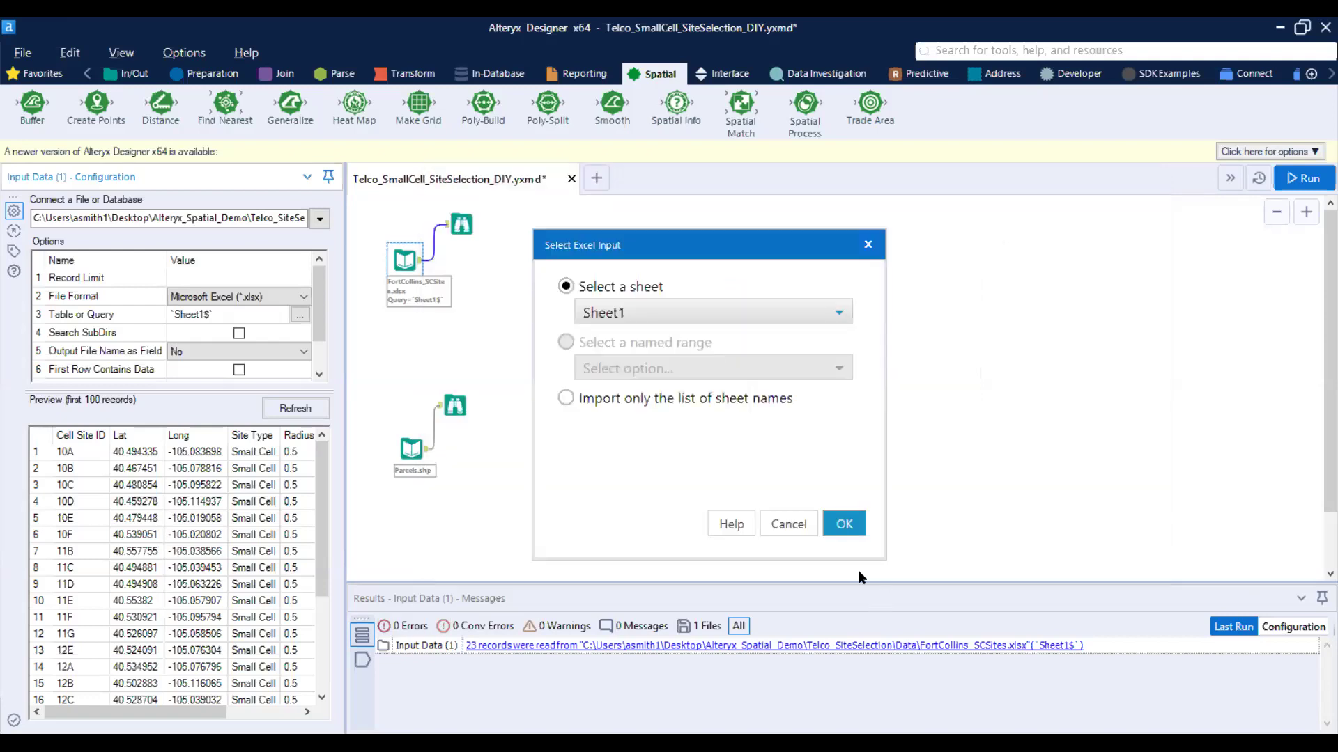
click(846, 526)
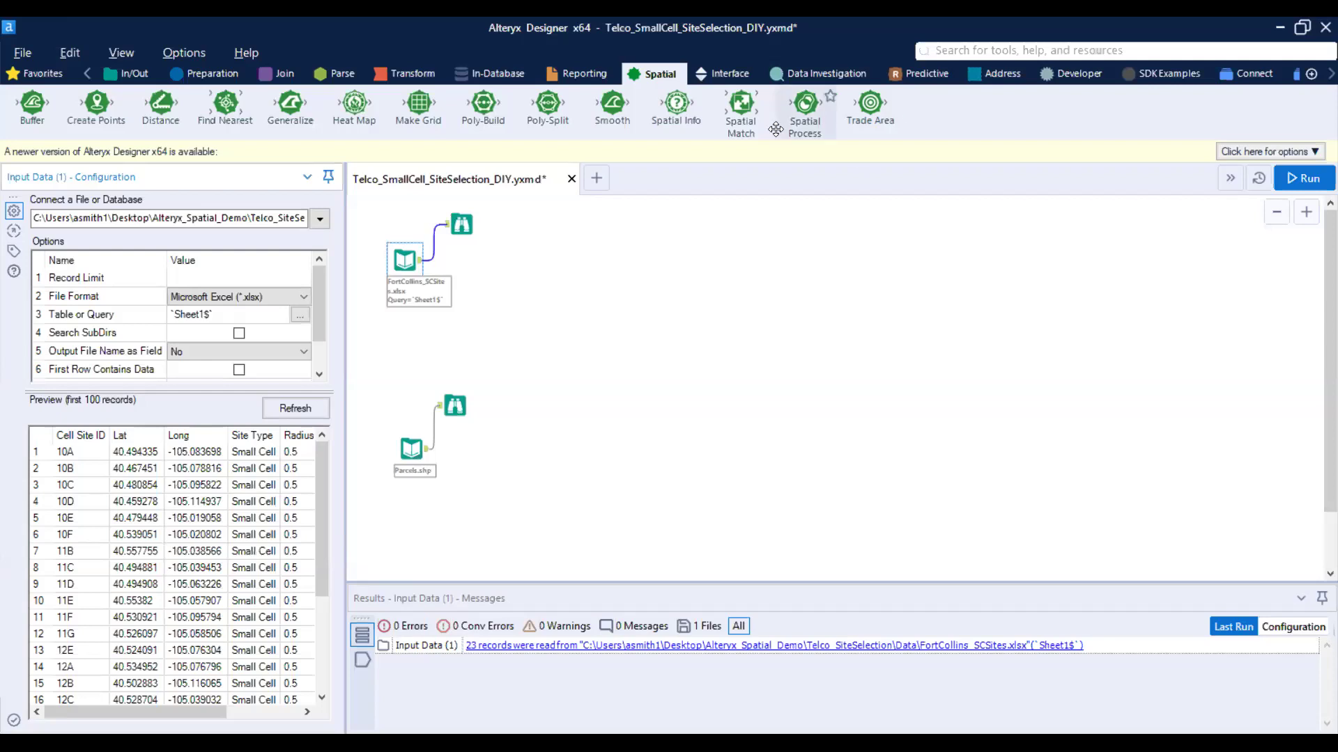
Step: Run the workflow and show the cell site Browse records in an enlarged results pane
click(1312, 179)
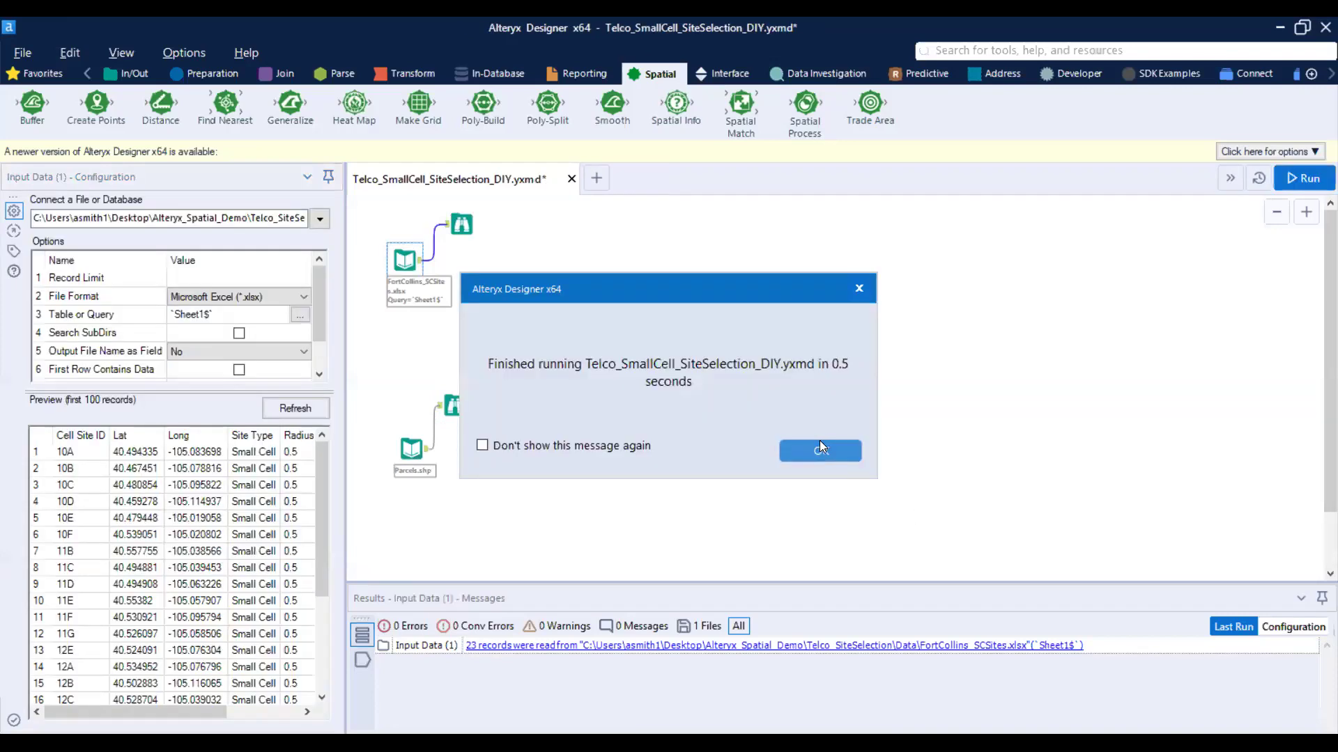
click(814, 448)
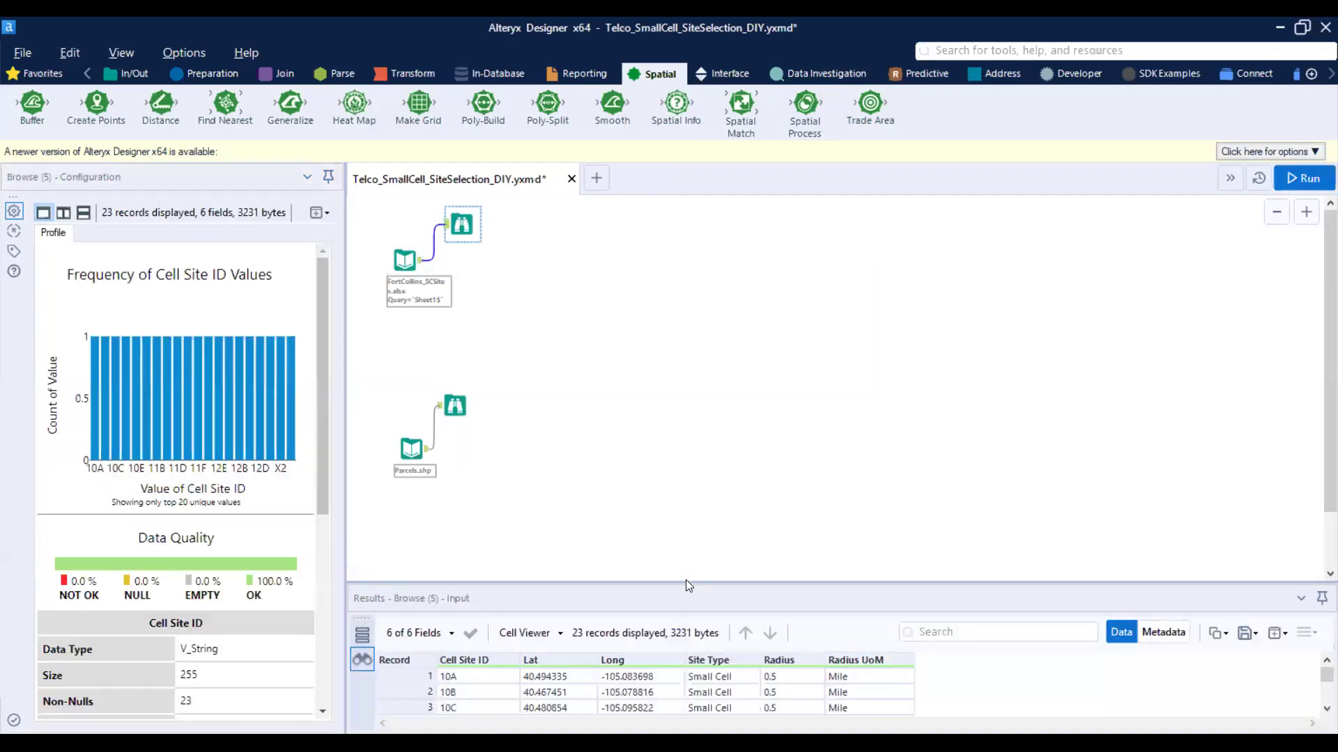
drag(686, 581, 681, 399)
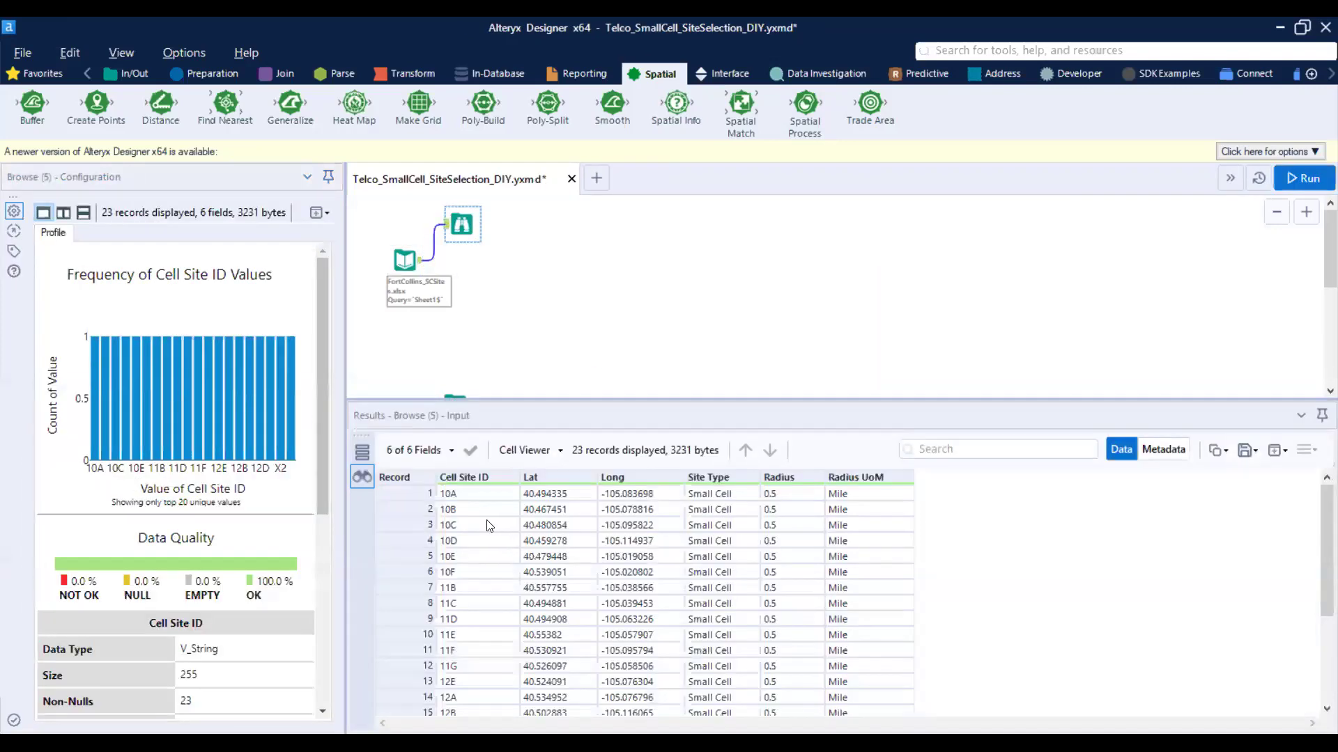
Step: Examine the Small Cell and Macro records in the Site Type column of the cell site data
drag(738, 493, 722, 683)
scroll(721, 683, down, 1)
scroll(722, 686, down, 2)
drag(718, 619, 718, 701)
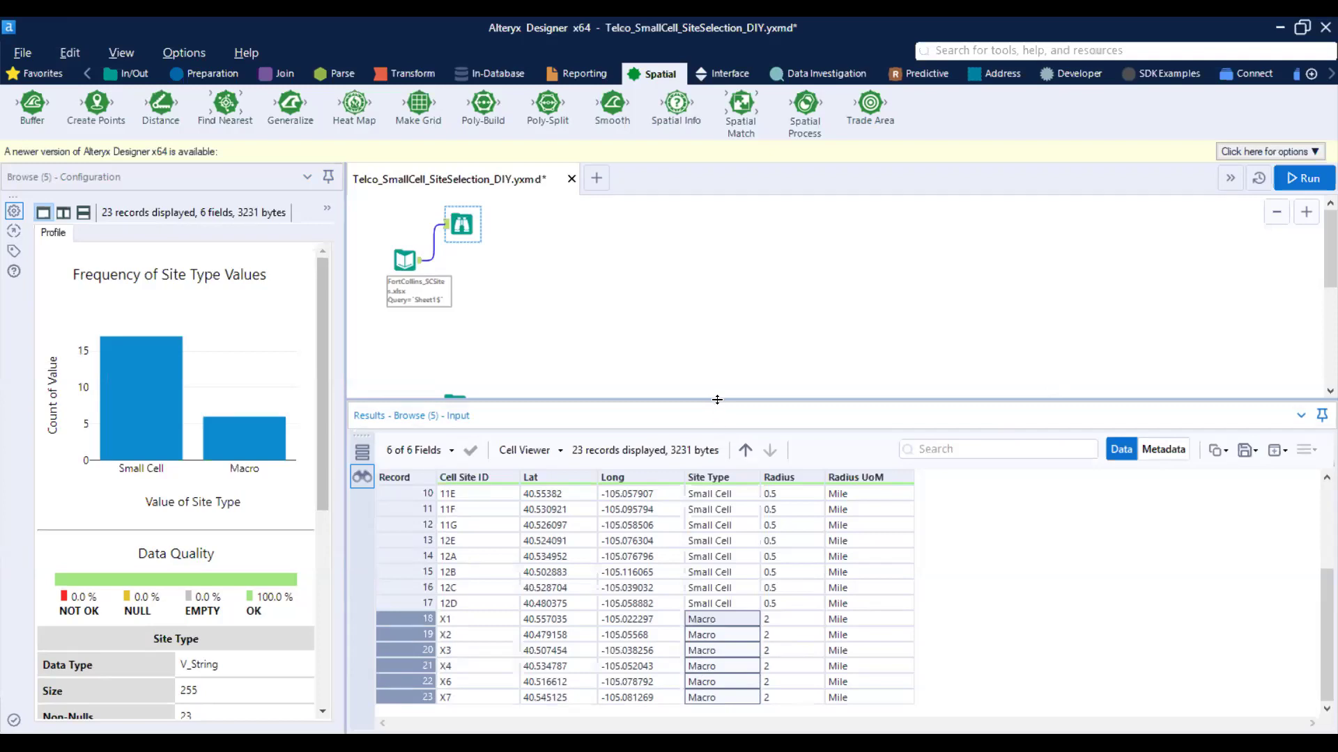
drag(717, 399, 717, 575)
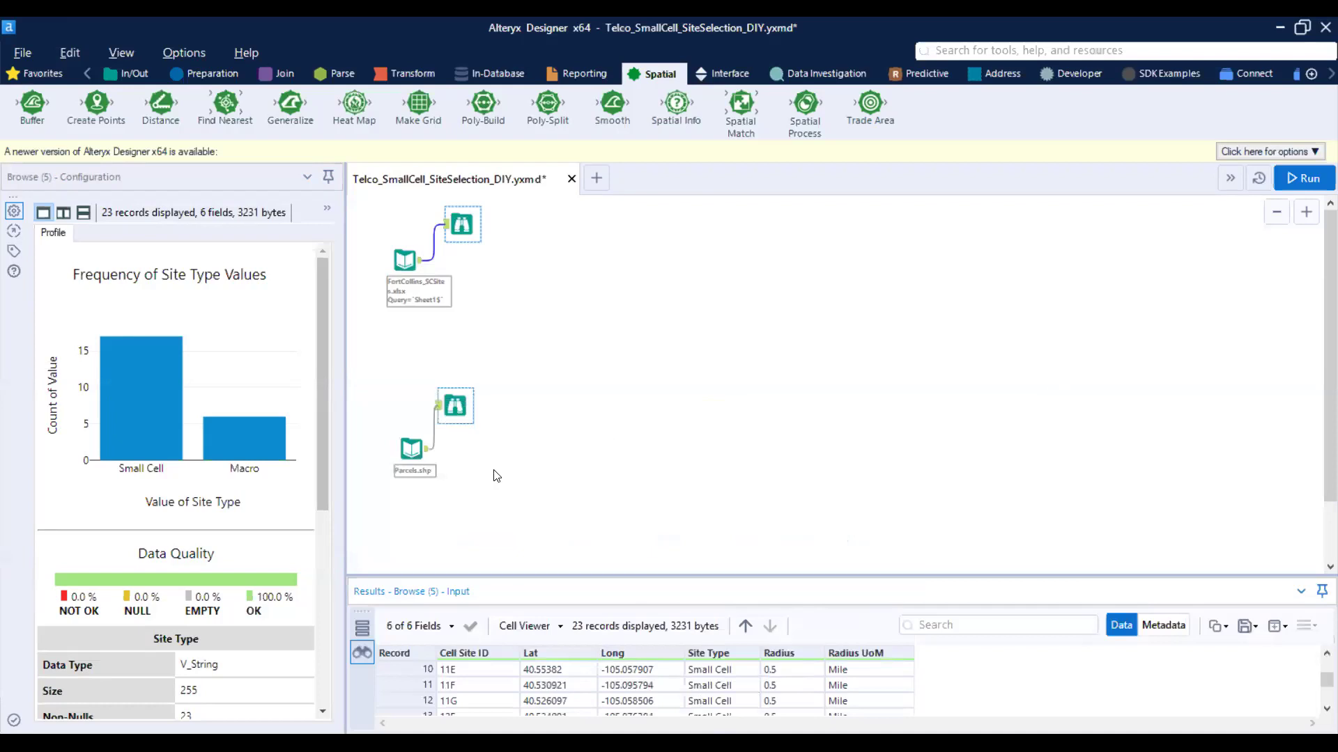
Step: Connect the parcel Input Data tool to the ESRI Shapefile Parcels.shp in the Data folder
click(410, 458)
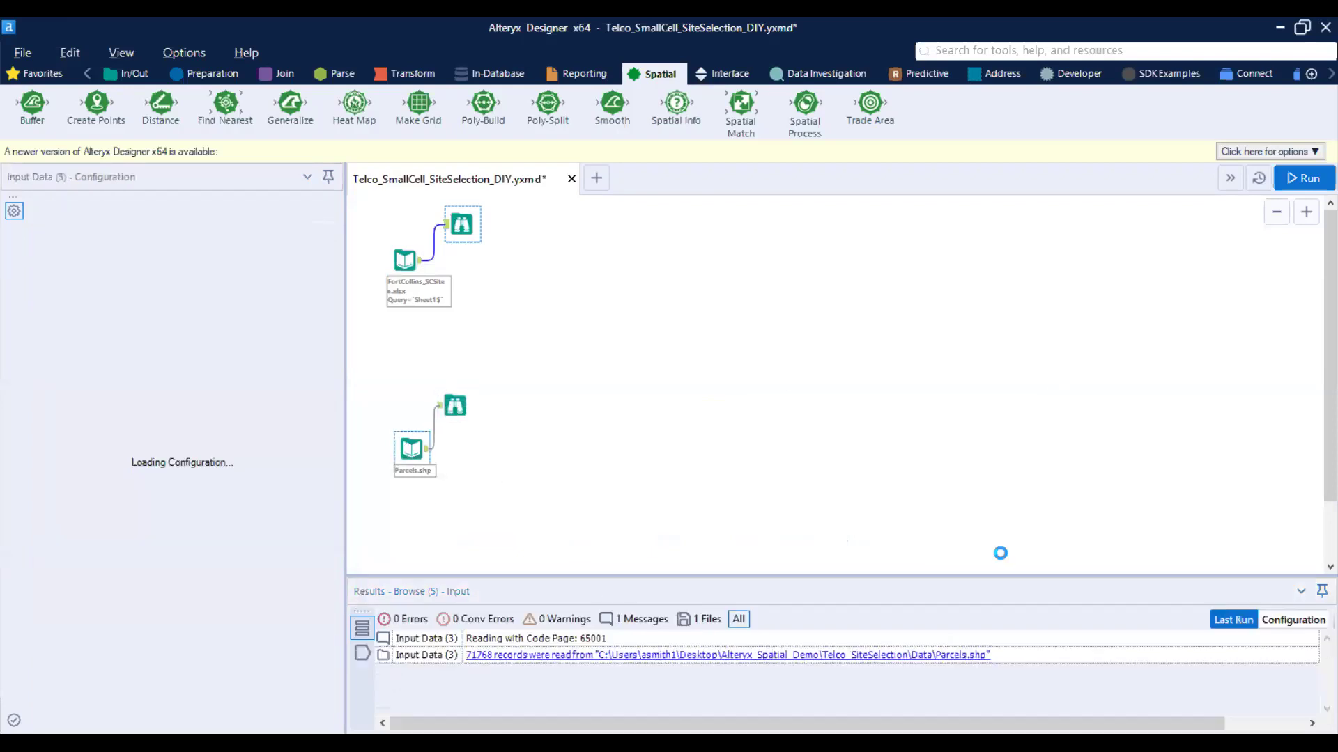
click(320, 220)
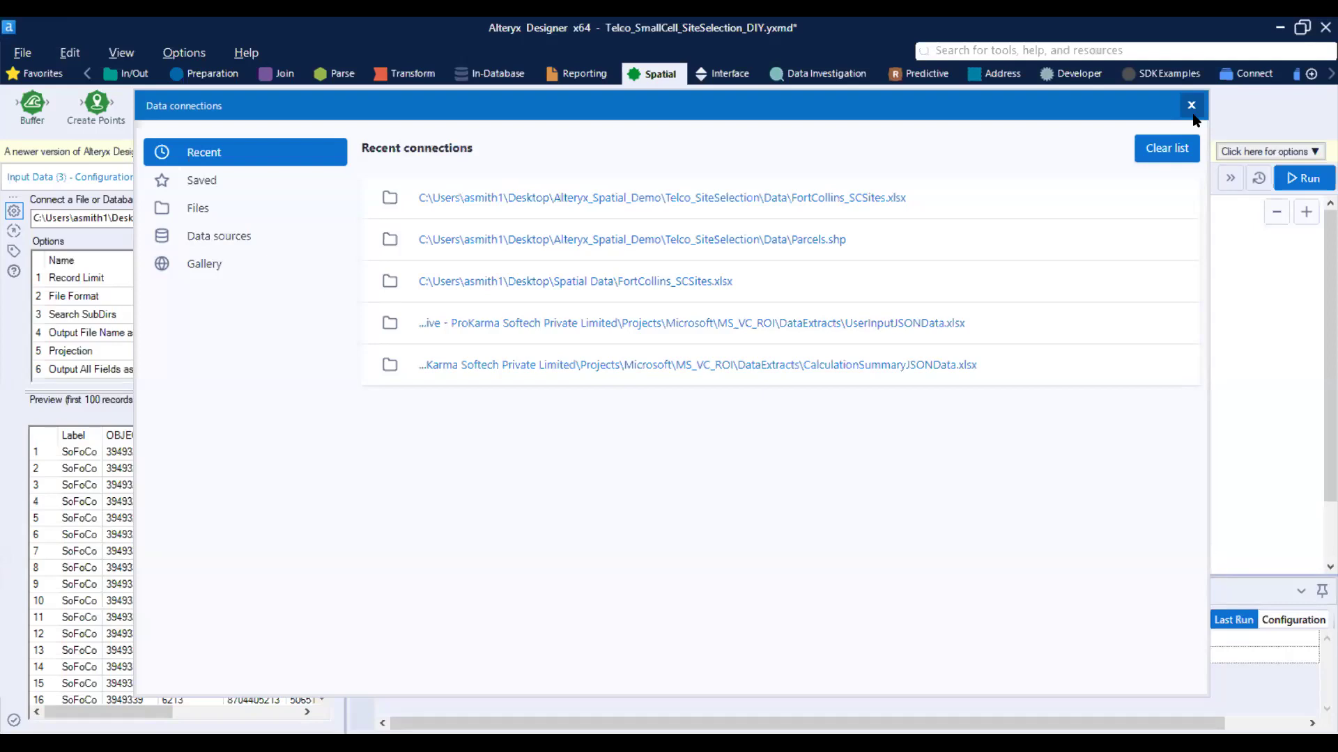
click(198, 220)
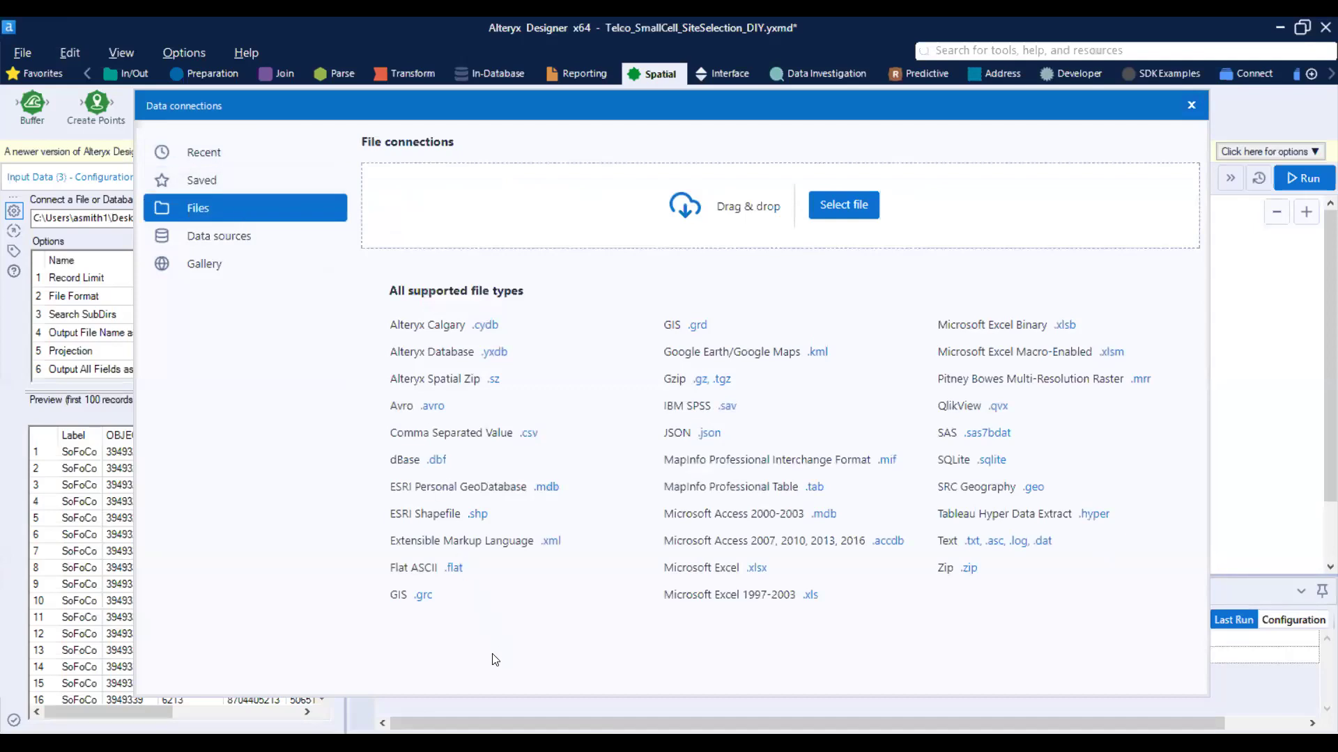
click(421, 514)
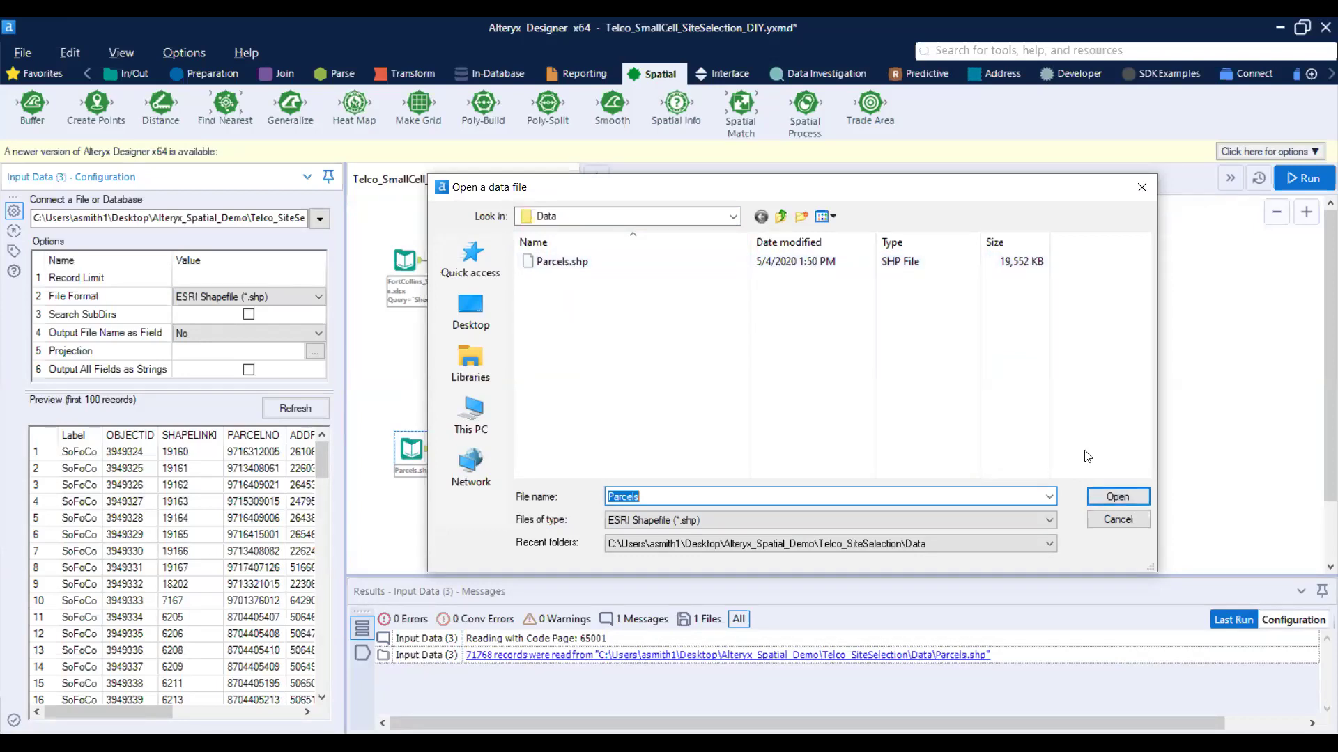
drag(879, 193, 875, 225)
click(568, 293)
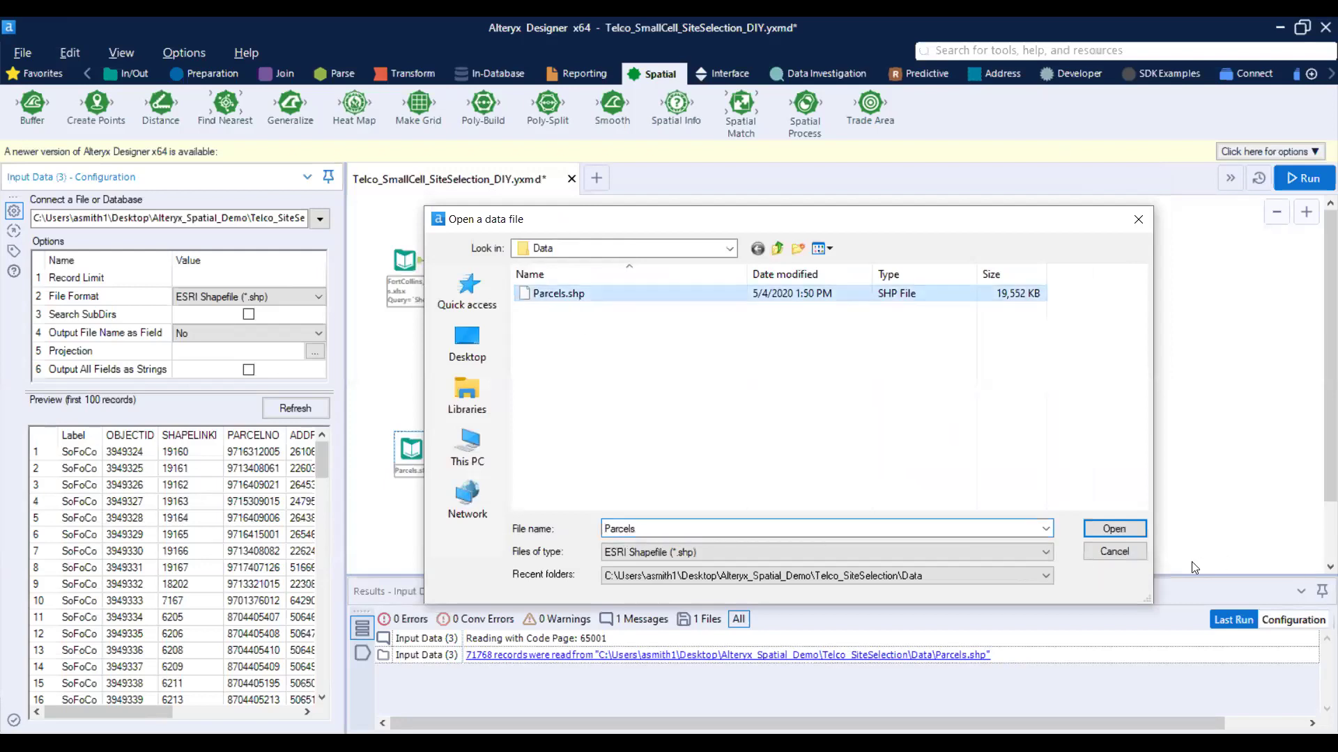
click(1124, 532)
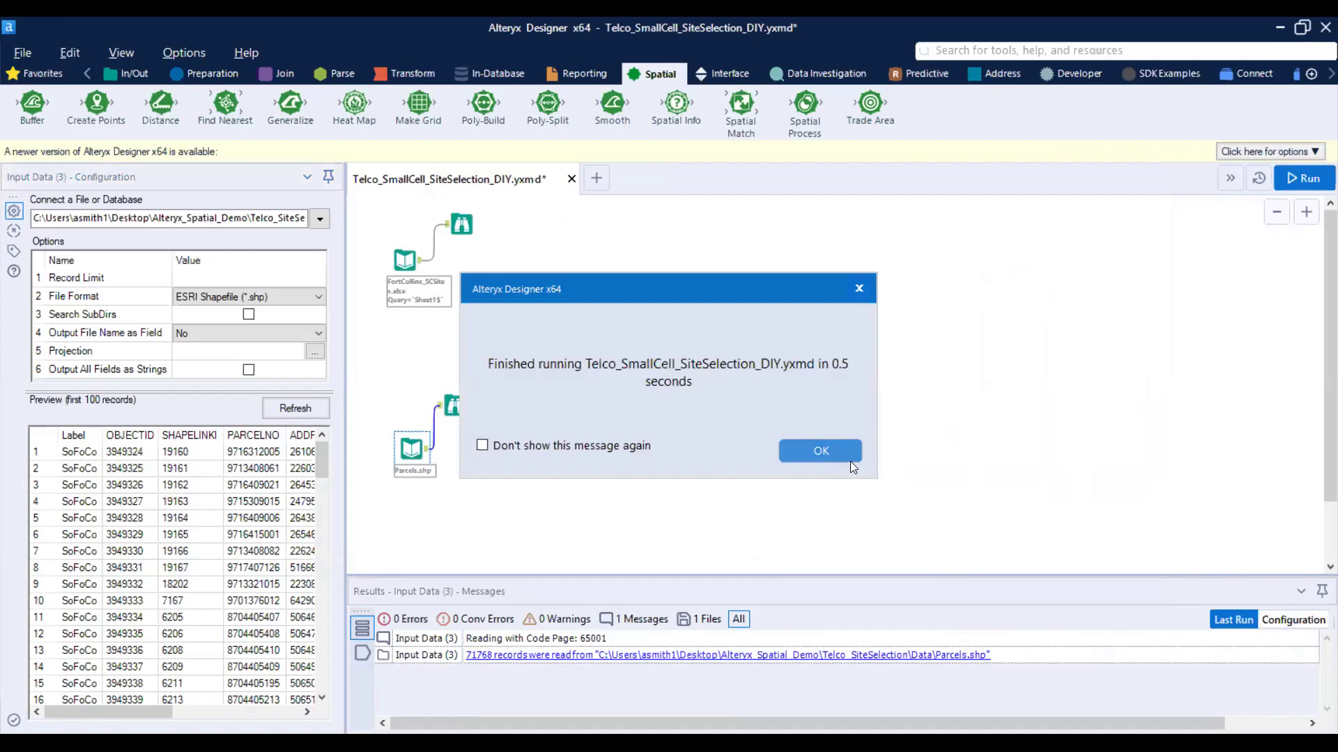
Step: Finish the workflow run and open the parcel data's Browse tool to view its records and map
click(845, 454)
click(455, 405)
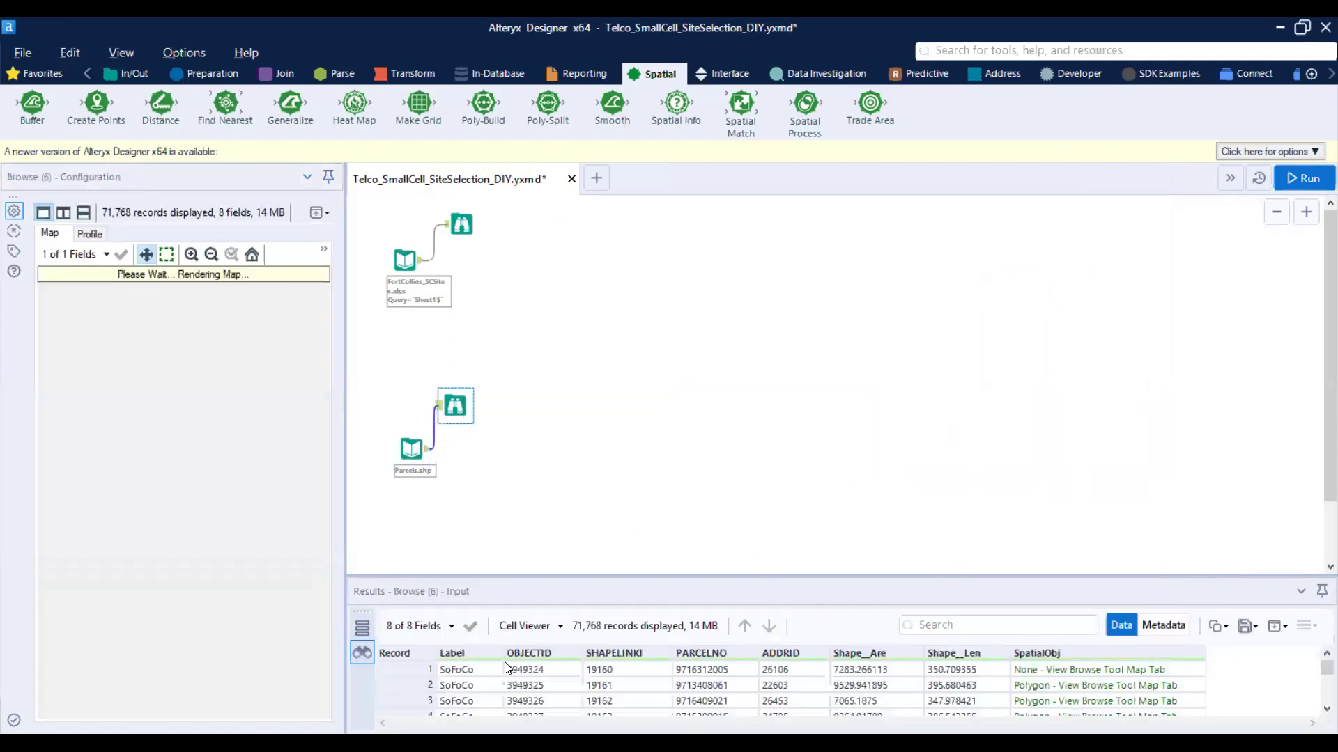
Step: Widen the configuration pane and examine the parcel polygons on the map along with the parcel records
drag(345, 416, 383, 421)
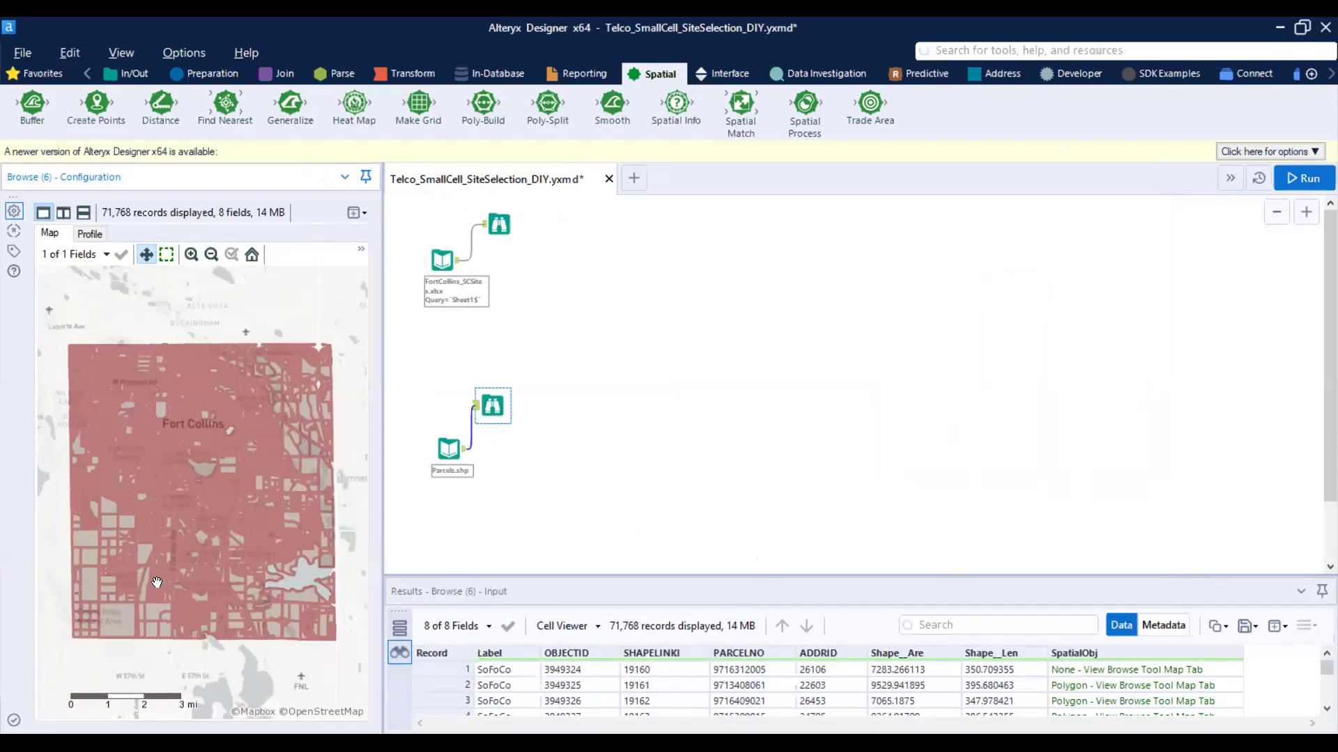
scroll(144, 585, up, 1)
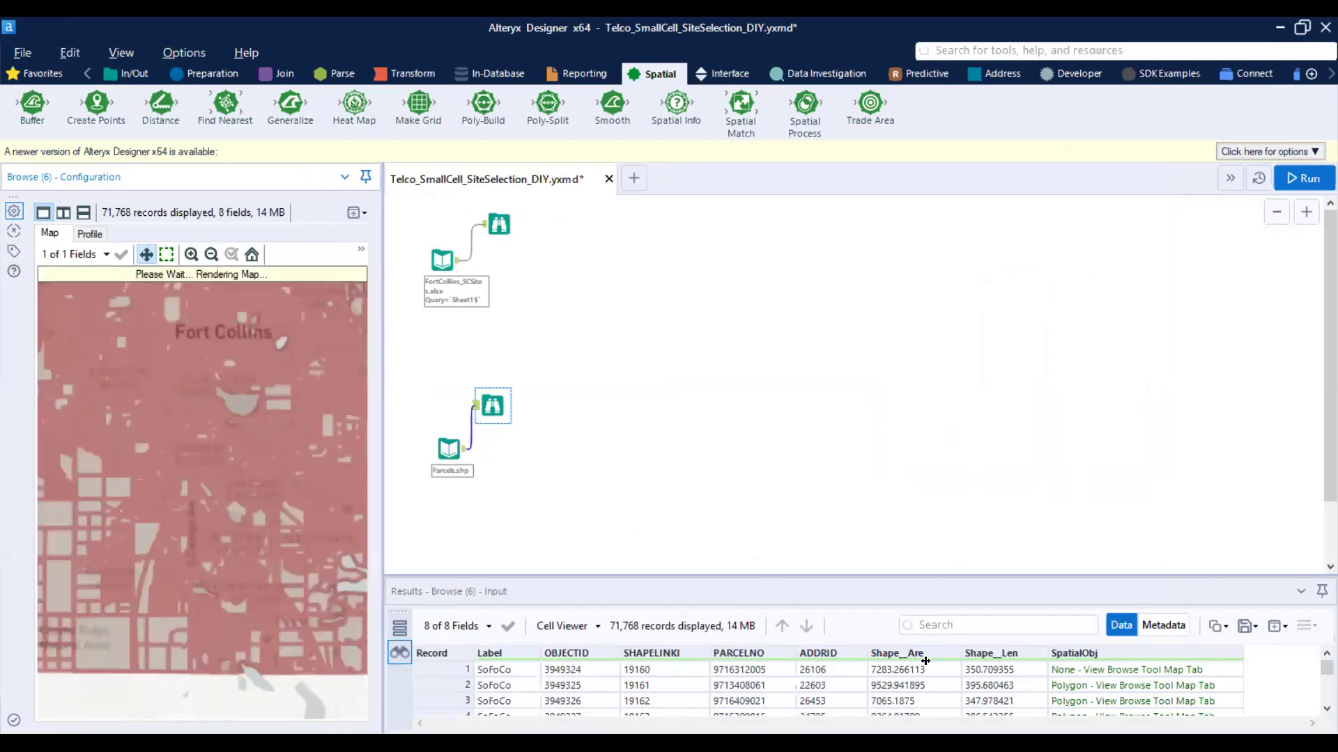
scroll(1150, 699, down, 2)
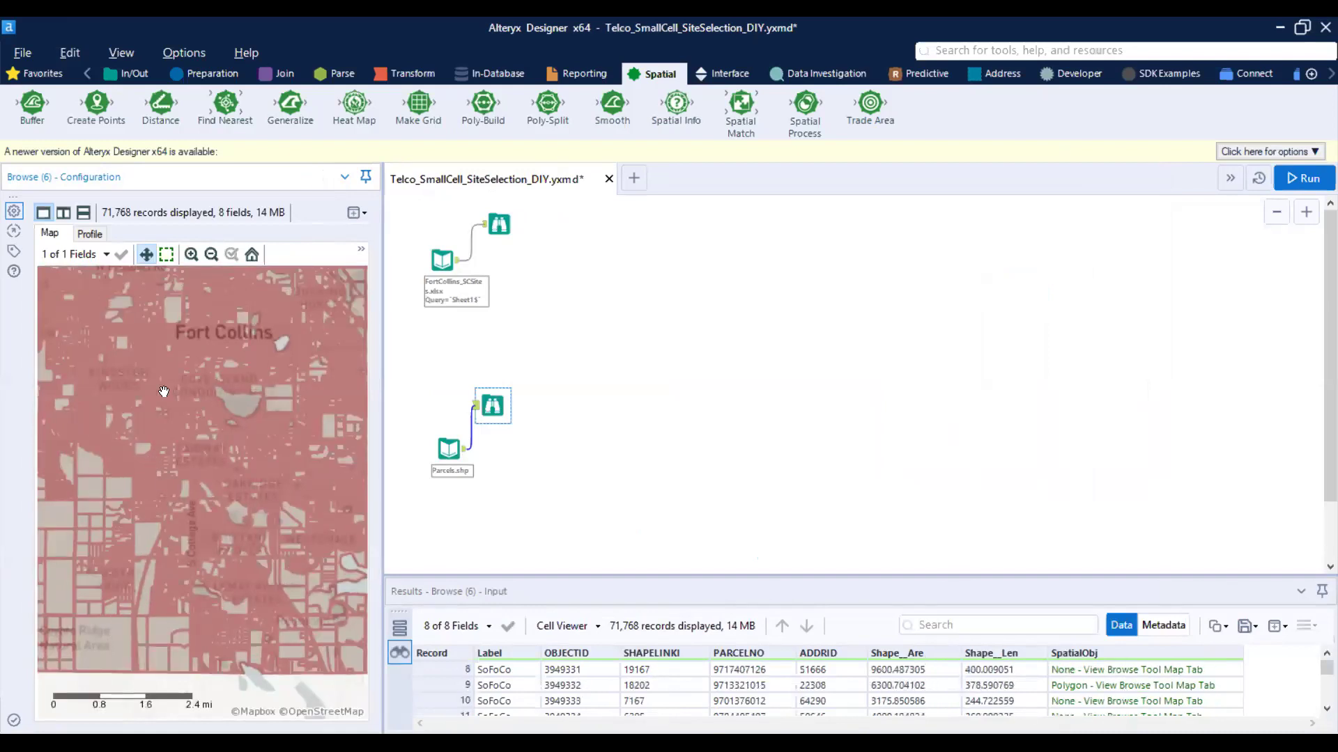
drag(93, 638, 99, 641)
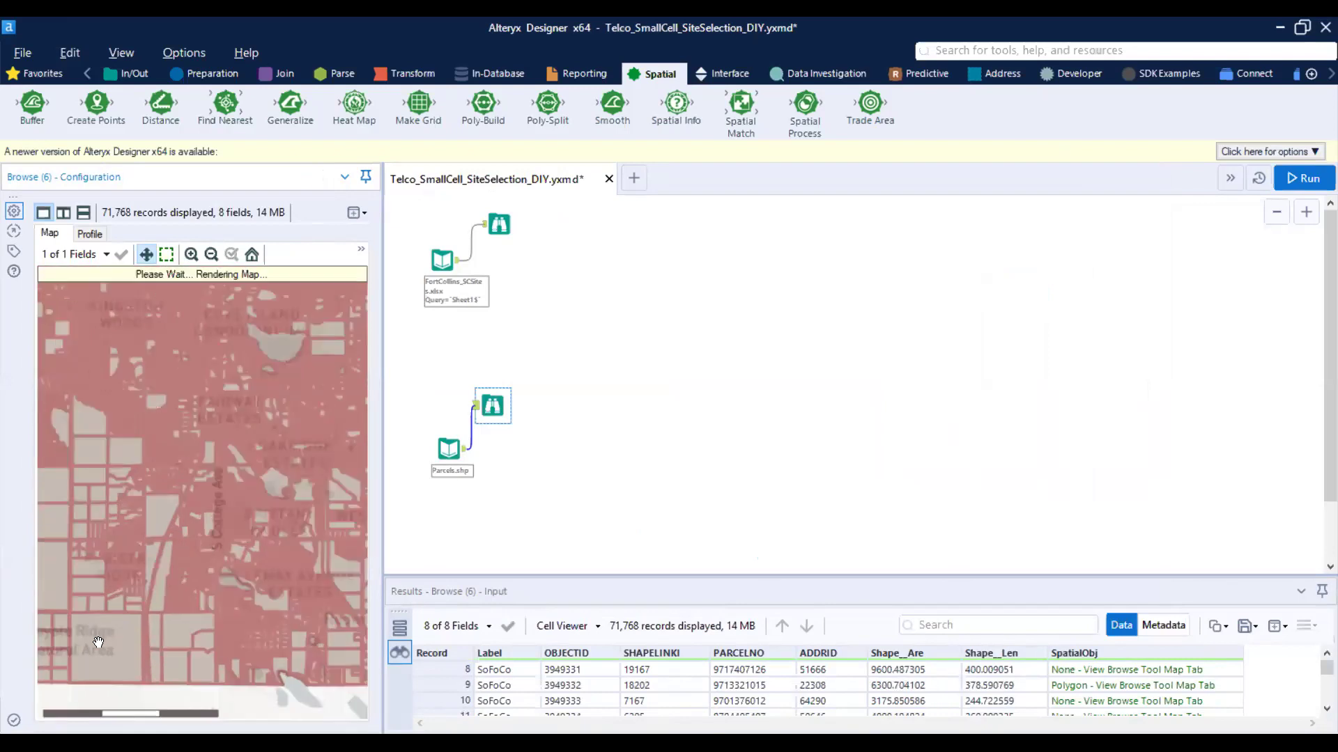
click(957, 373)
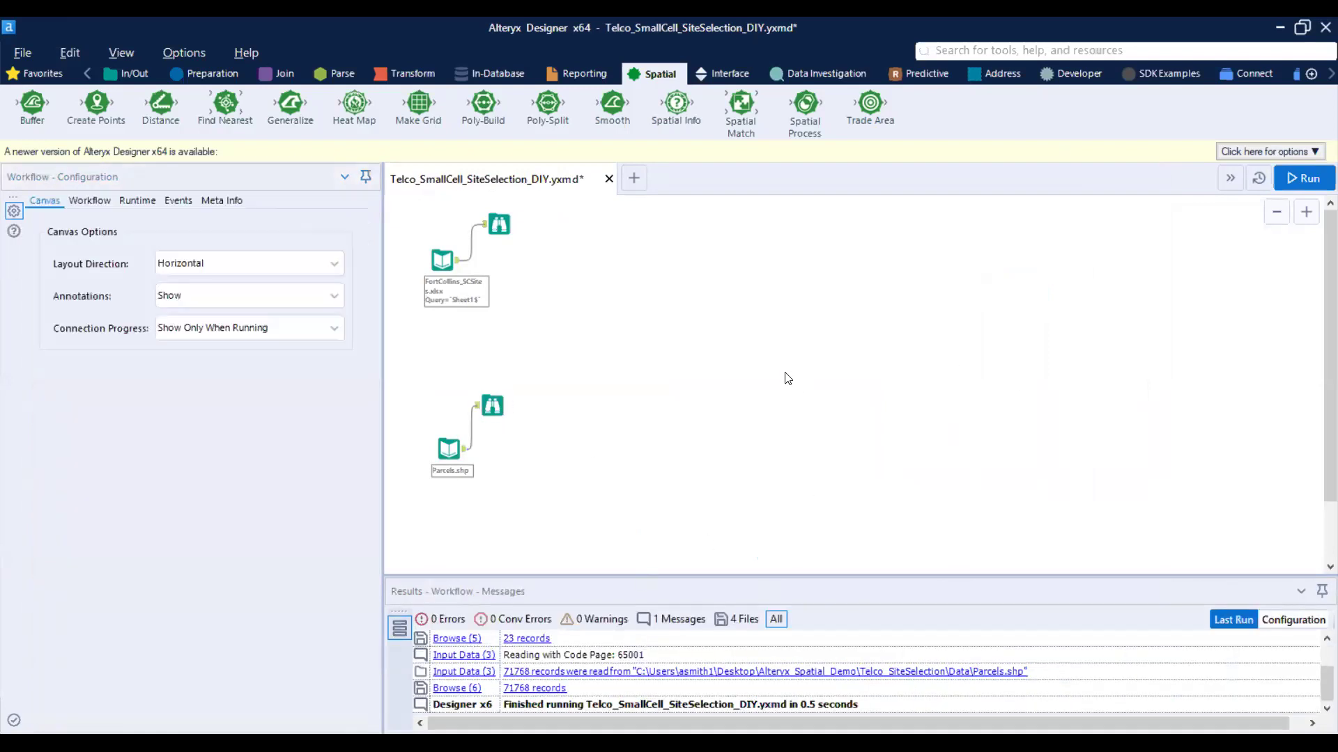
click(493, 226)
click(491, 403)
click(503, 492)
Step: Add a Create Points tool fed by the cell site input, using Long as the X field and Lat as the Y field
drag(96, 105, 541, 257)
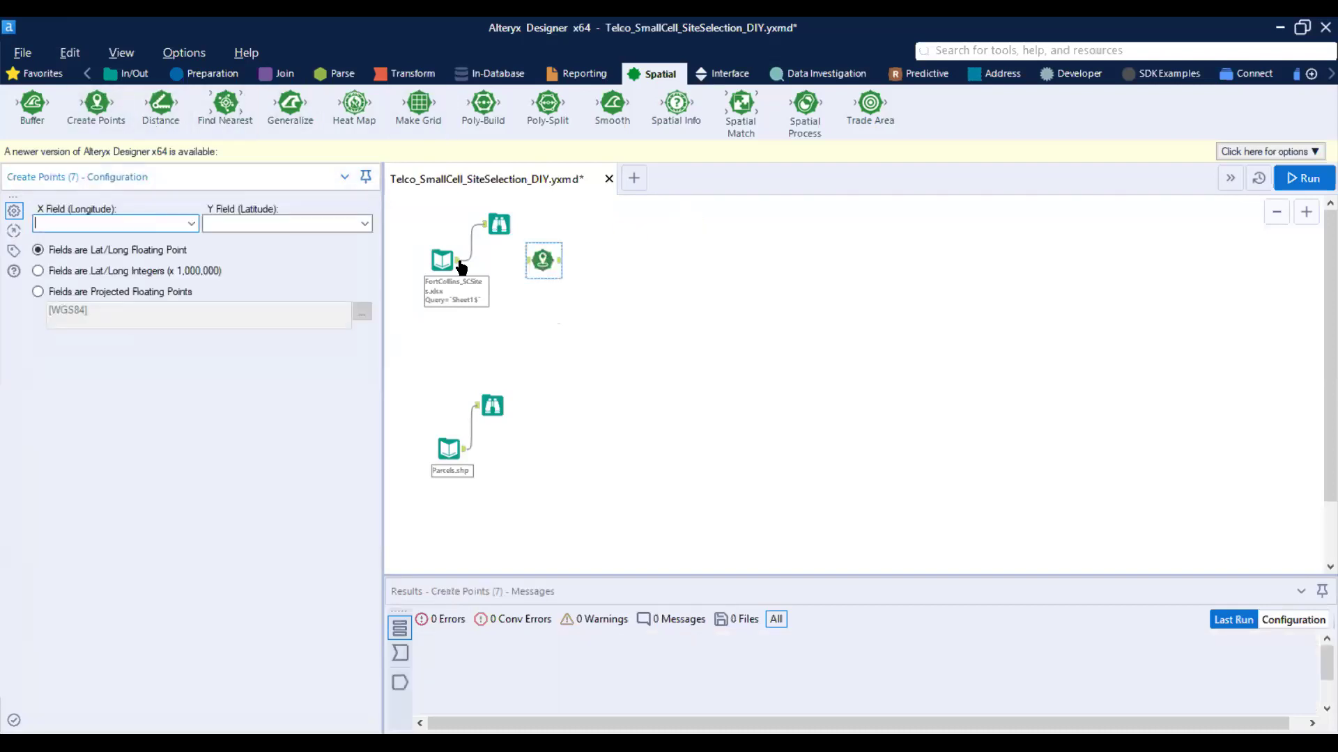
drag(458, 263, 541, 260)
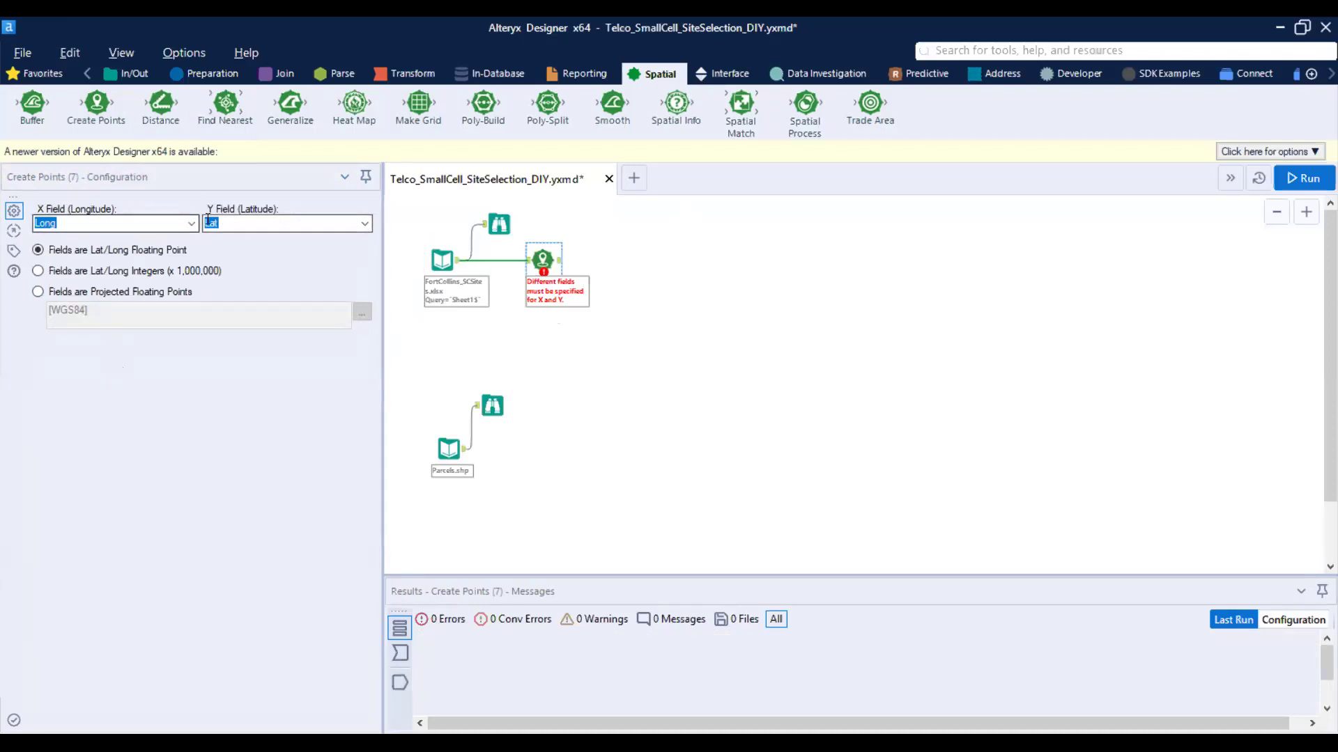
click(191, 224)
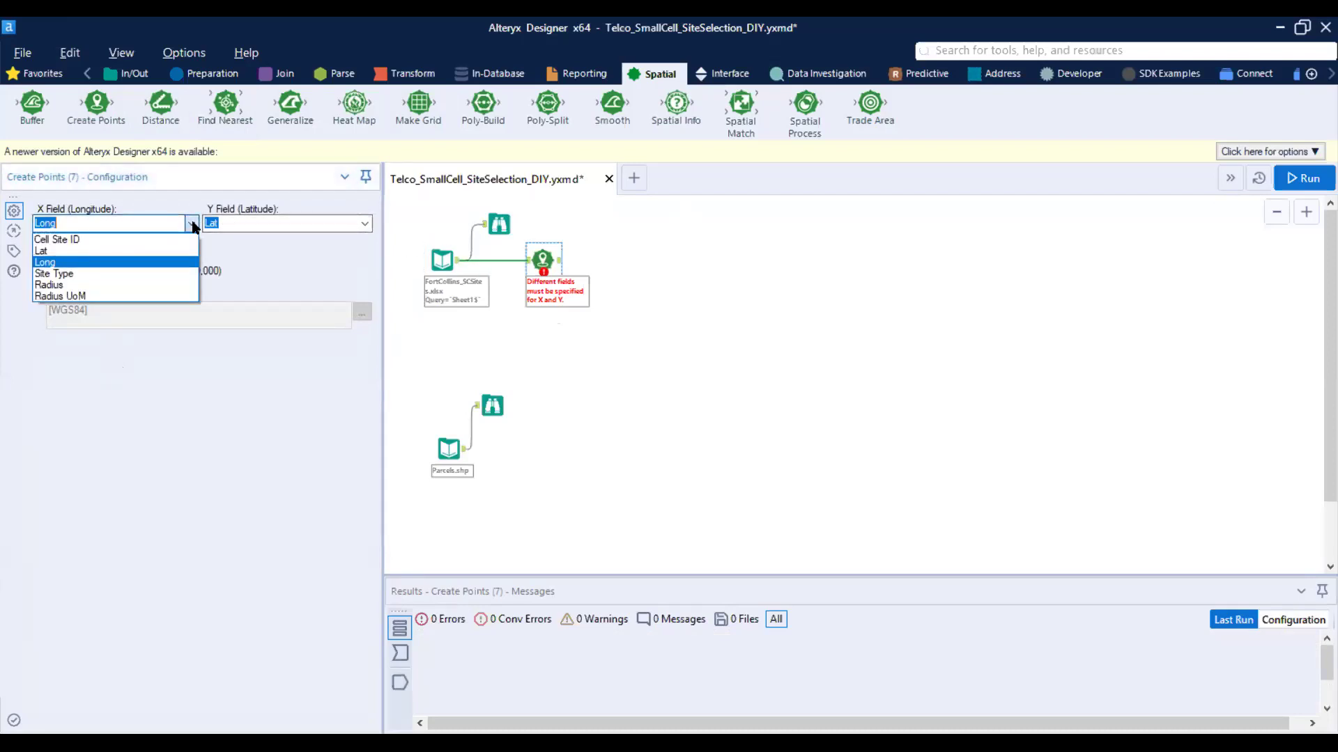
click(179, 262)
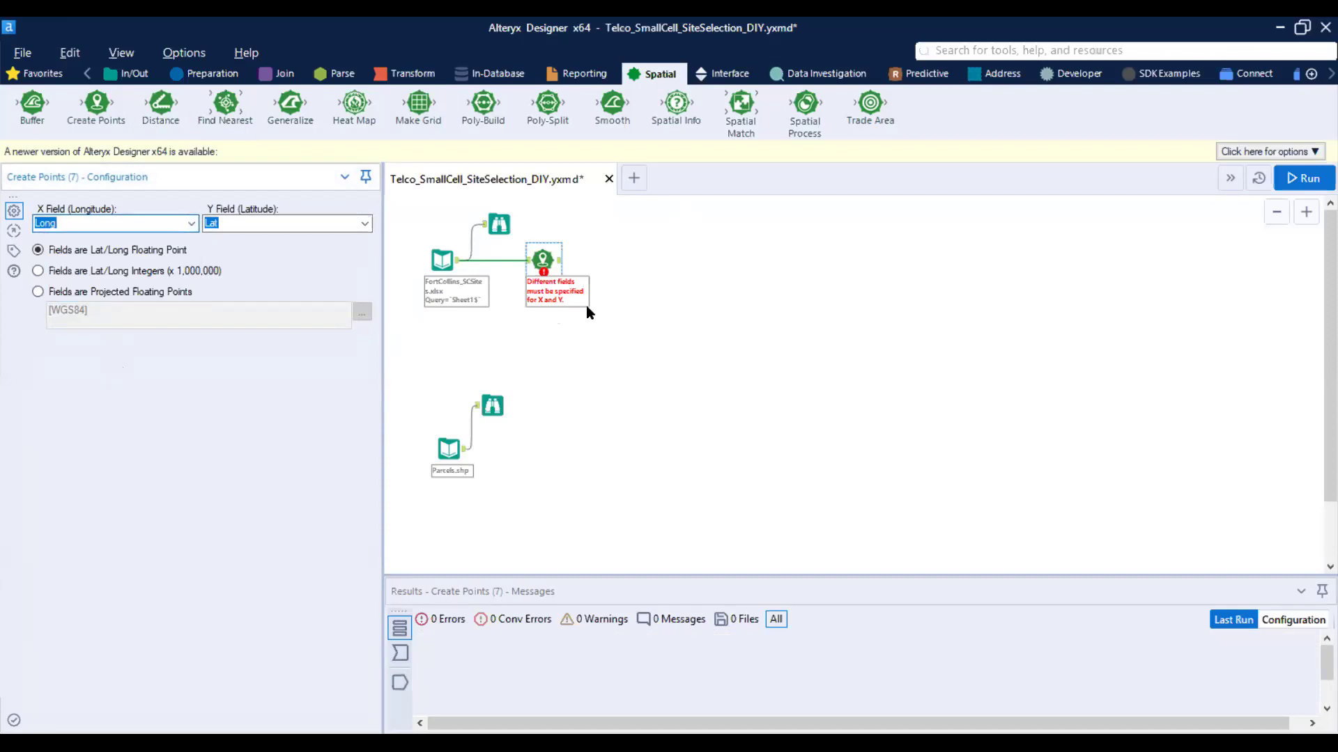
Step: Add a Filter tool after Create Points with the basic filter Site Type Equals Small Cell
click(188, 74)
drag(161, 105, 617, 263)
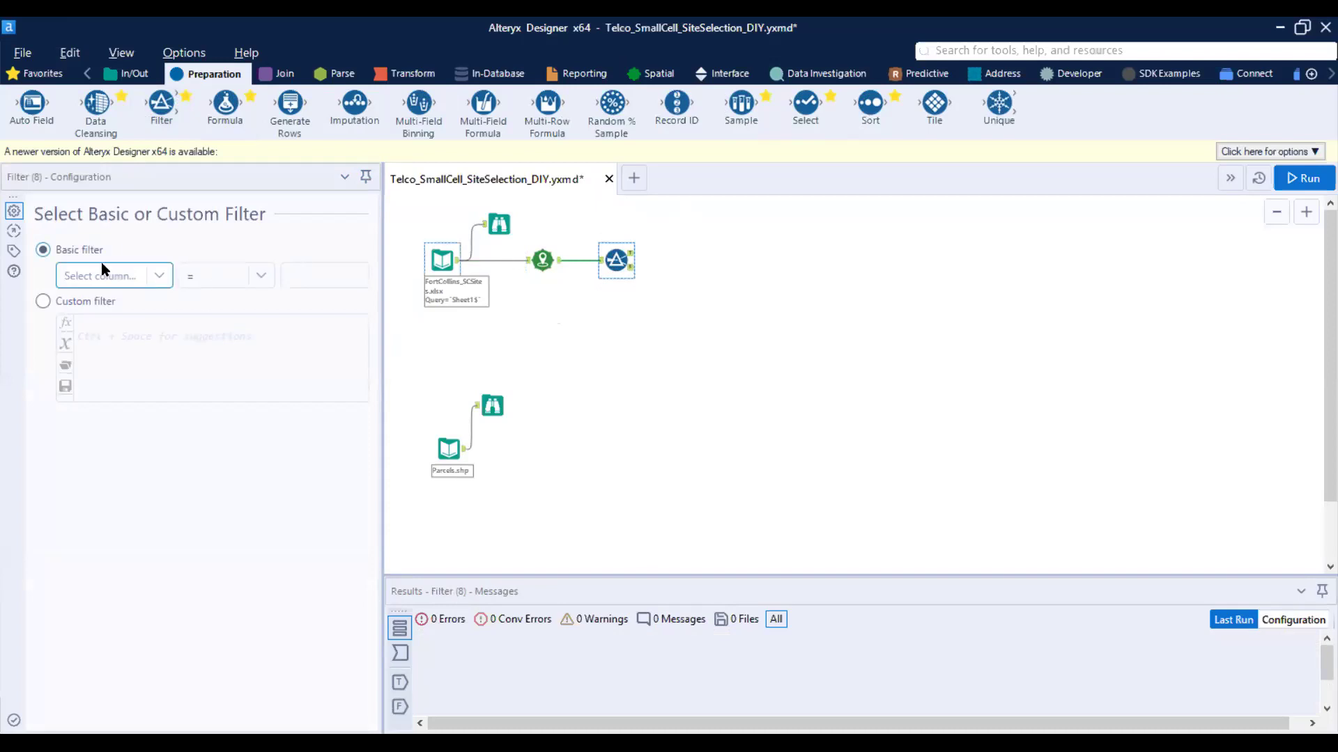
click(153, 277)
click(125, 352)
click(308, 274)
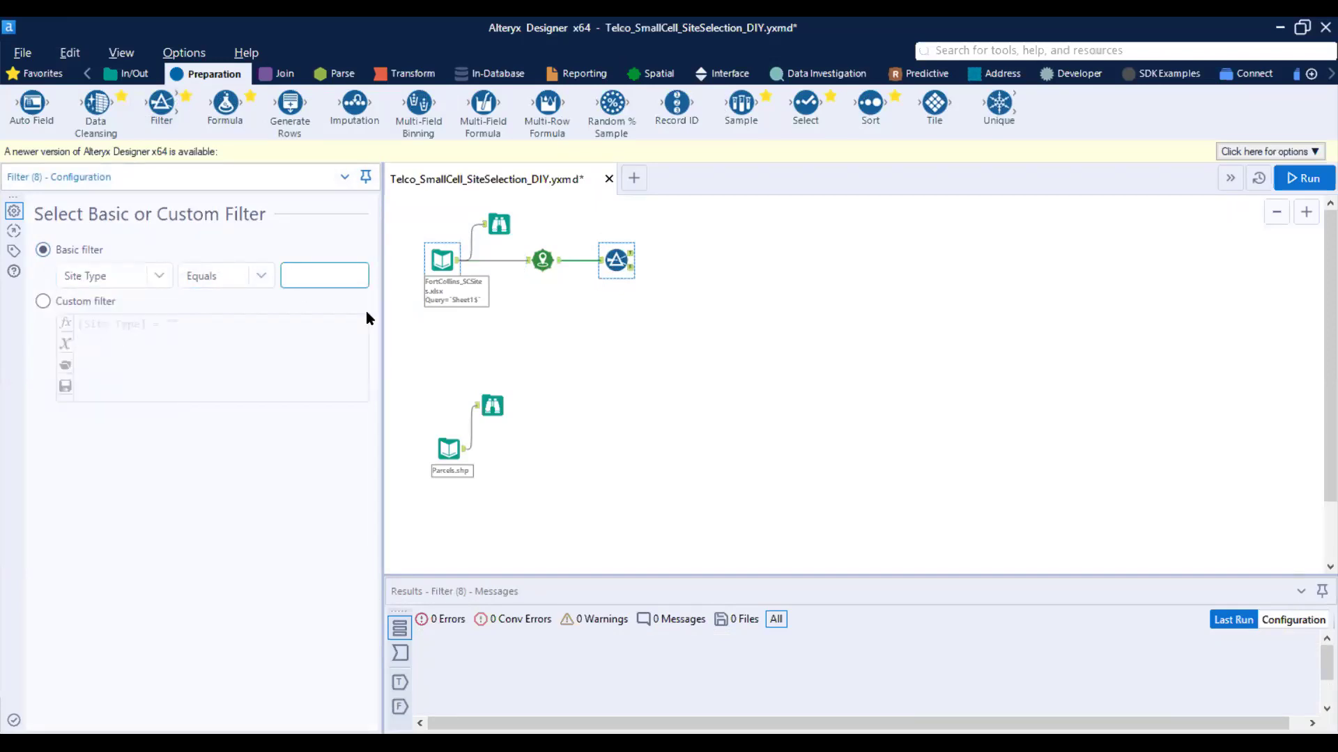
text(Small Cell)
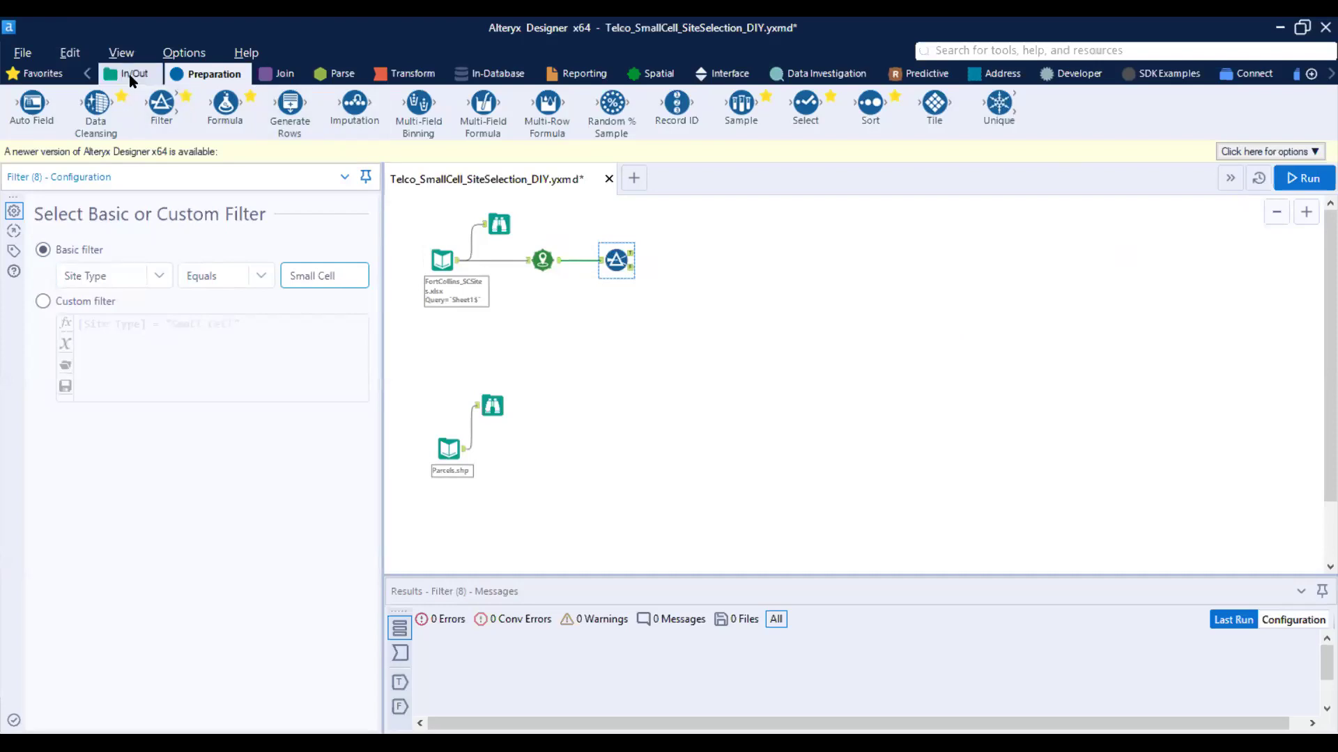
Step: Connect one Buffer tool to the Filter's True output and another to its False output
click(652, 74)
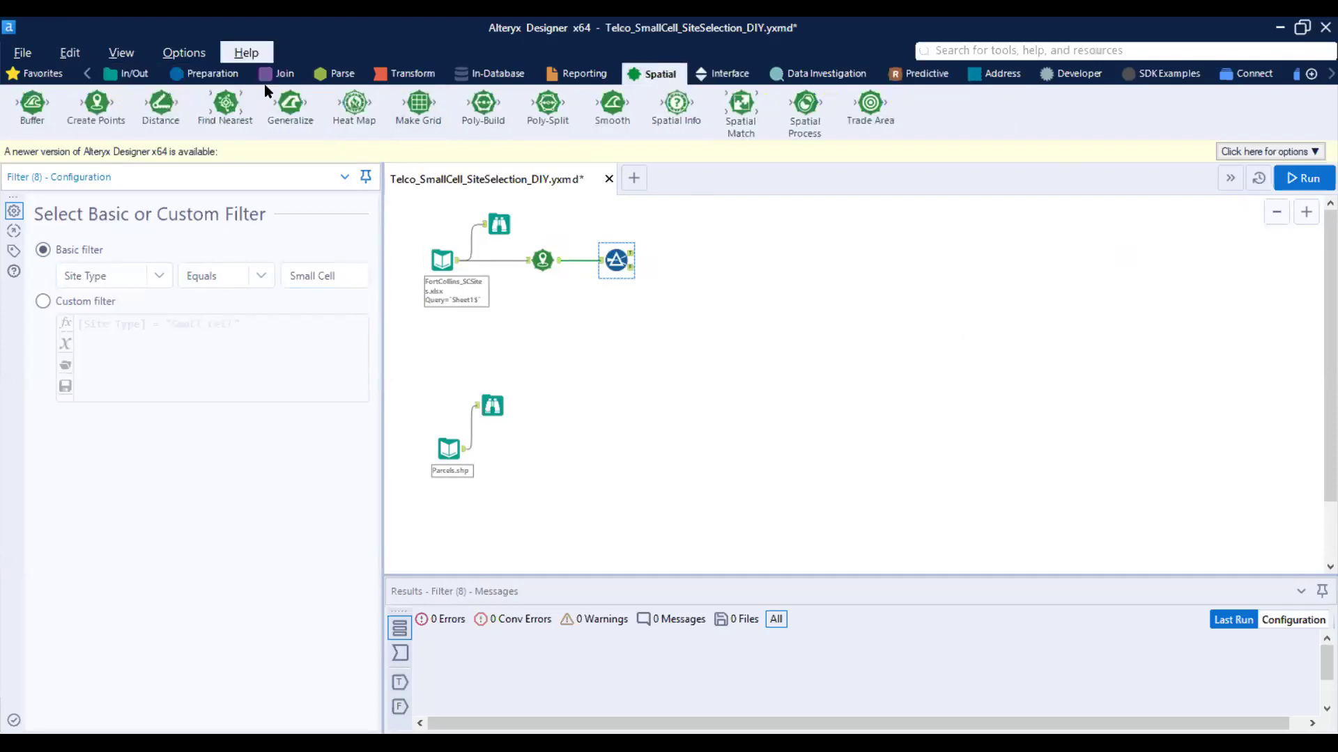
drag(35, 106, 681, 233)
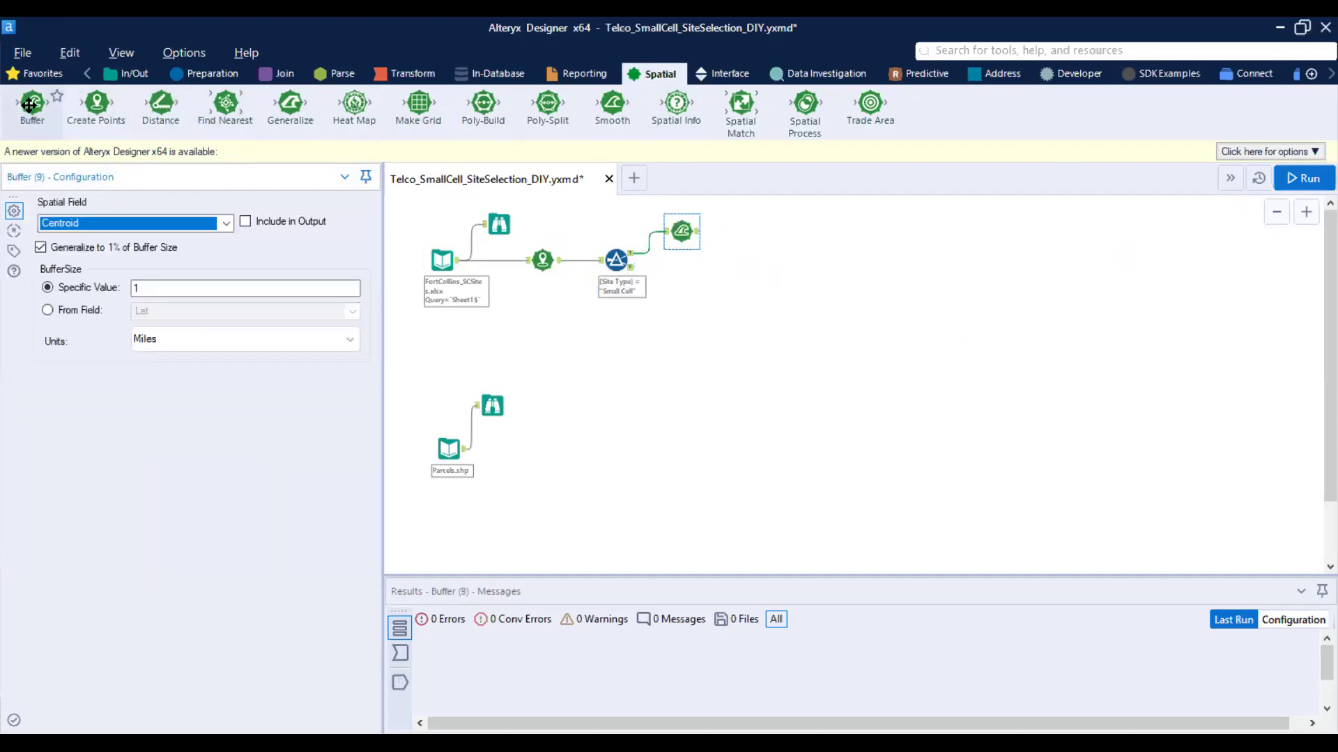
drag(197, 162, 683, 275)
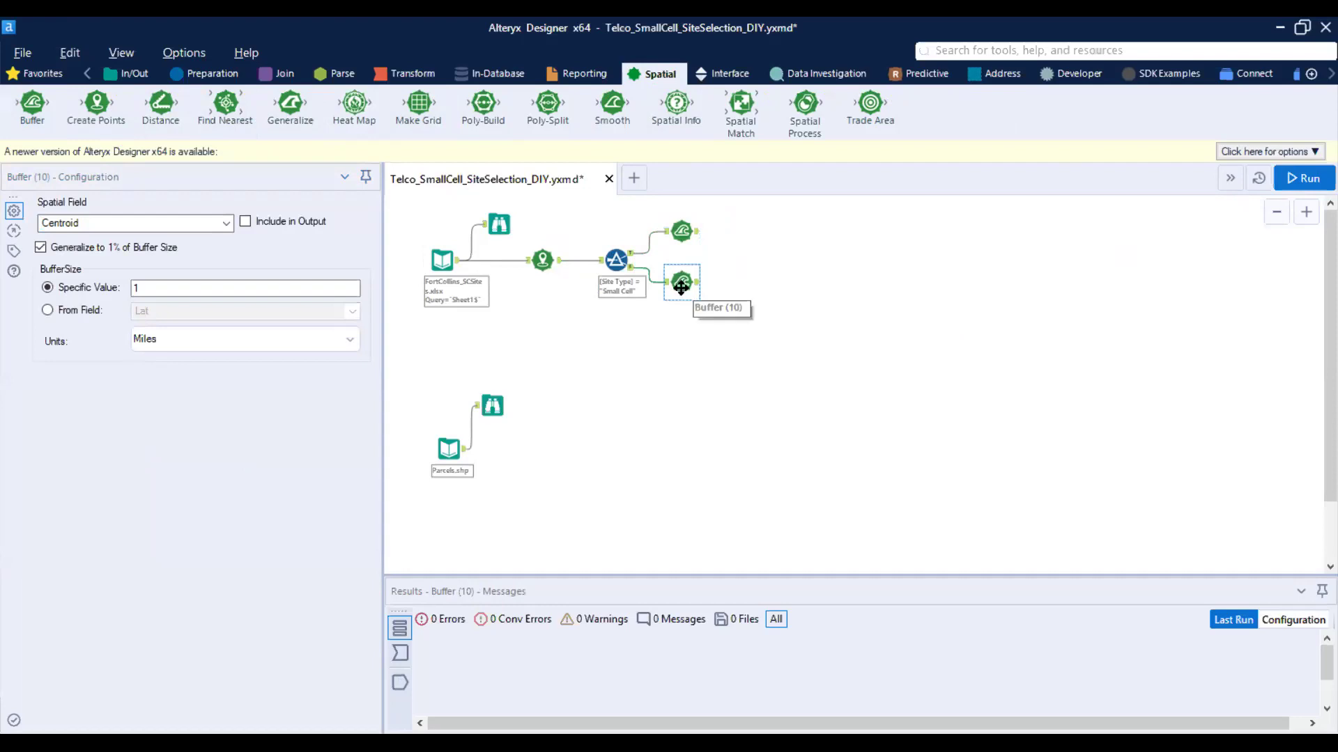
drag(687, 283, 682, 283)
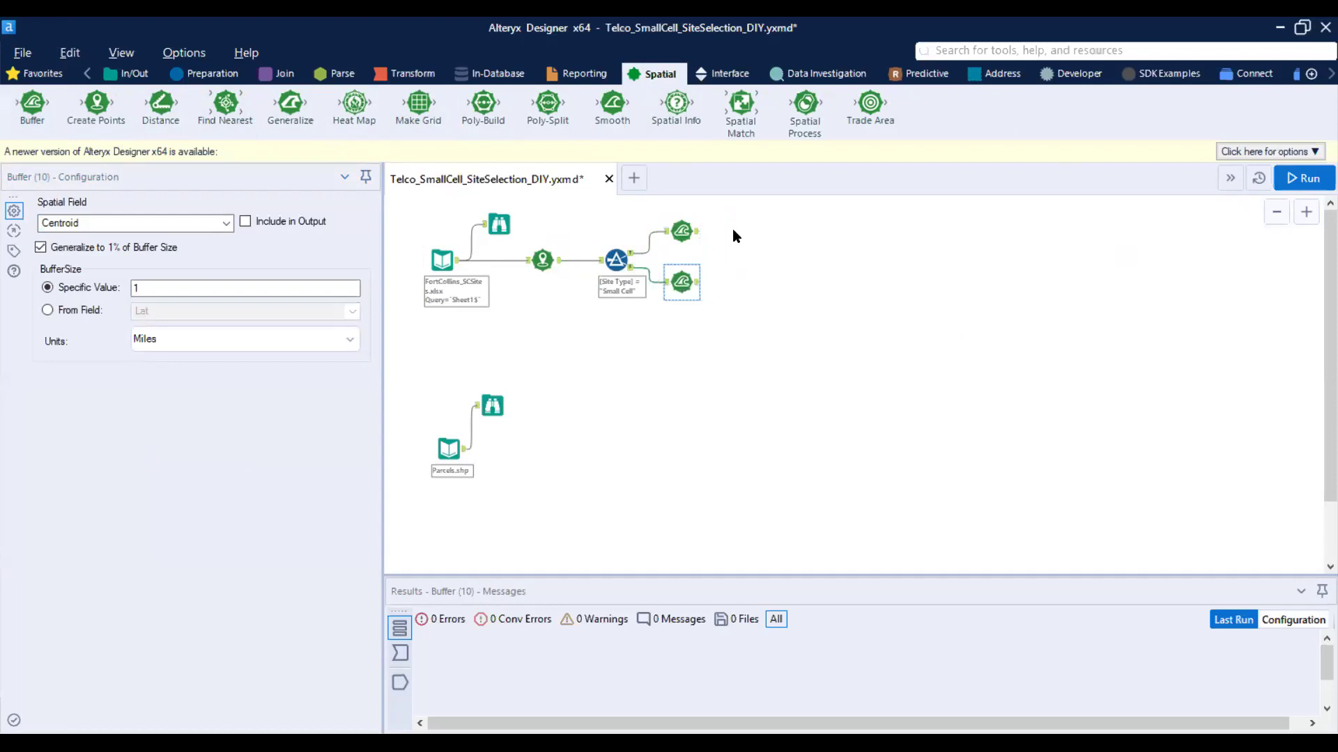
Step: Choose Centroid as the spatial field of the Buffer tool on the Filter's True output
click(641, 214)
click(679, 228)
click(684, 229)
click(544, 300)
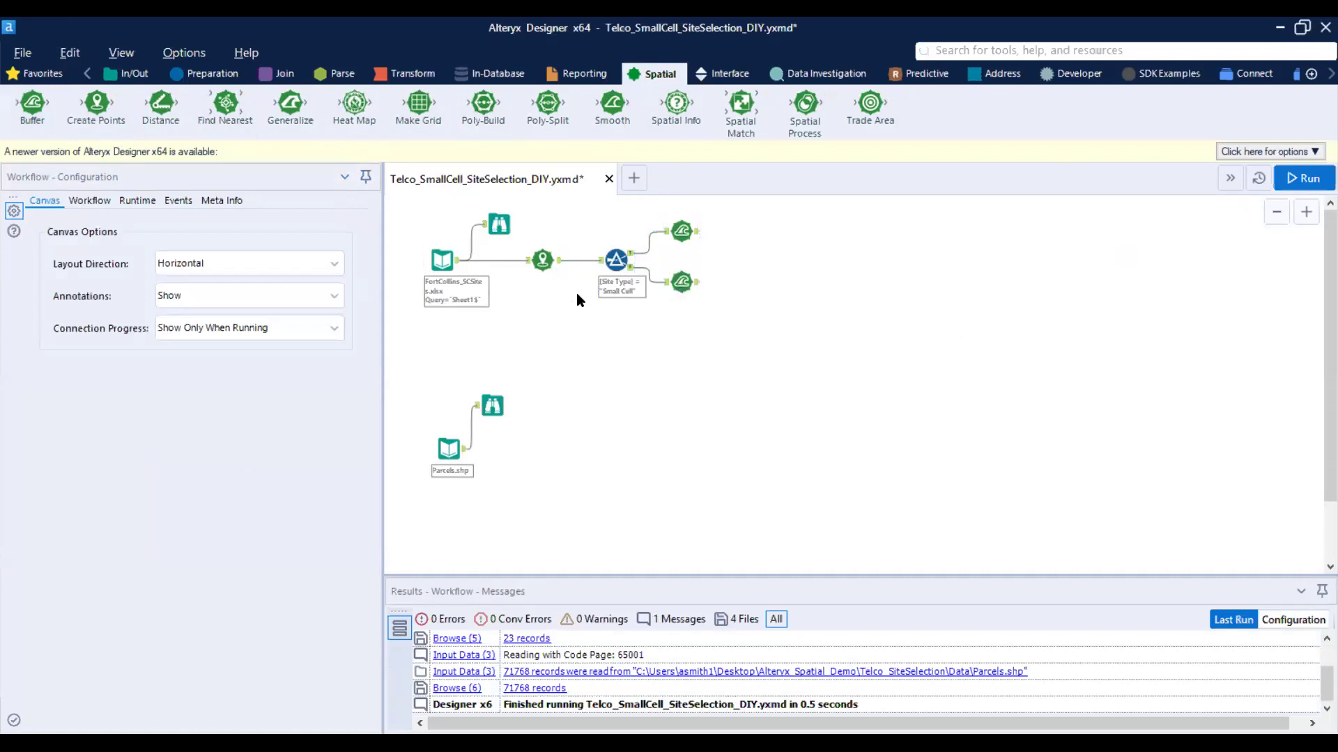
click(683, 232)
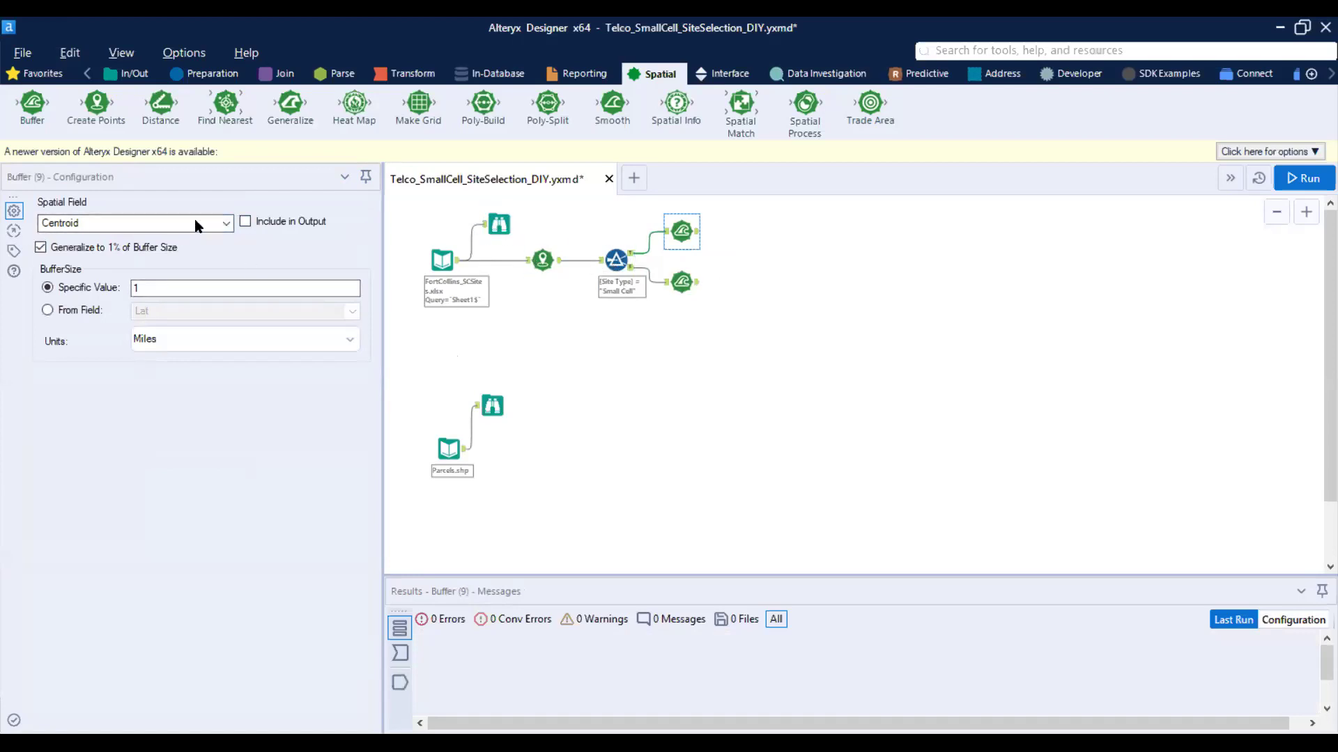
click(226, 223)
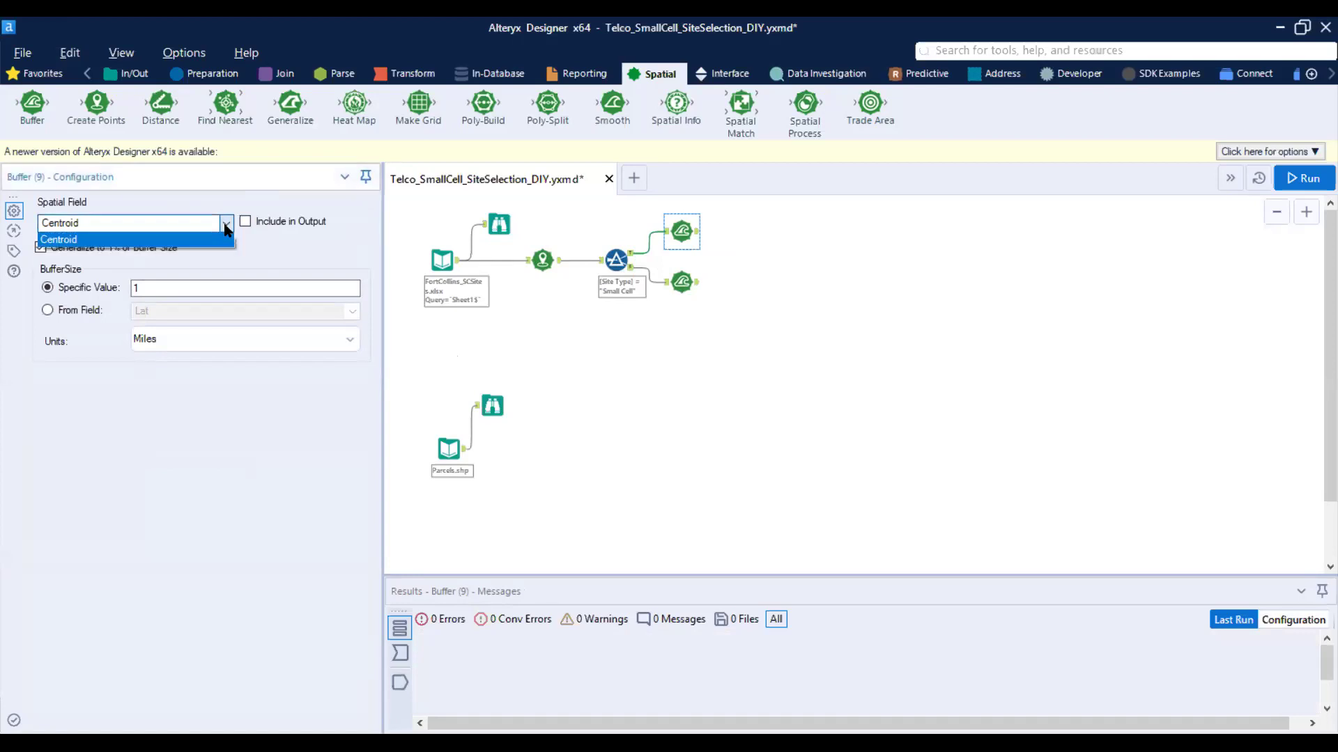
click(160, 241)
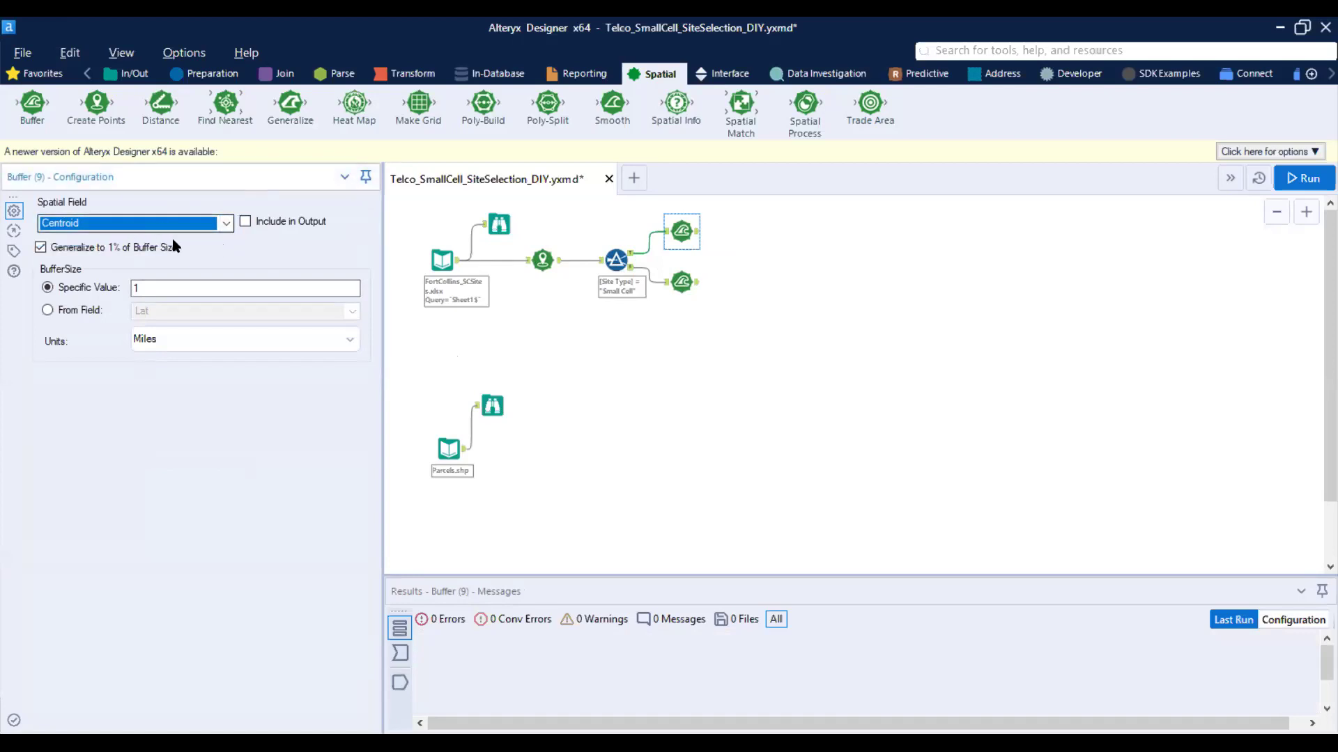
Step: Add a Browse tool to the Create Points output and realign the Filter and Buffer tools beside it
click(550, 264)
right_click(550, 263)
click(593, 570)
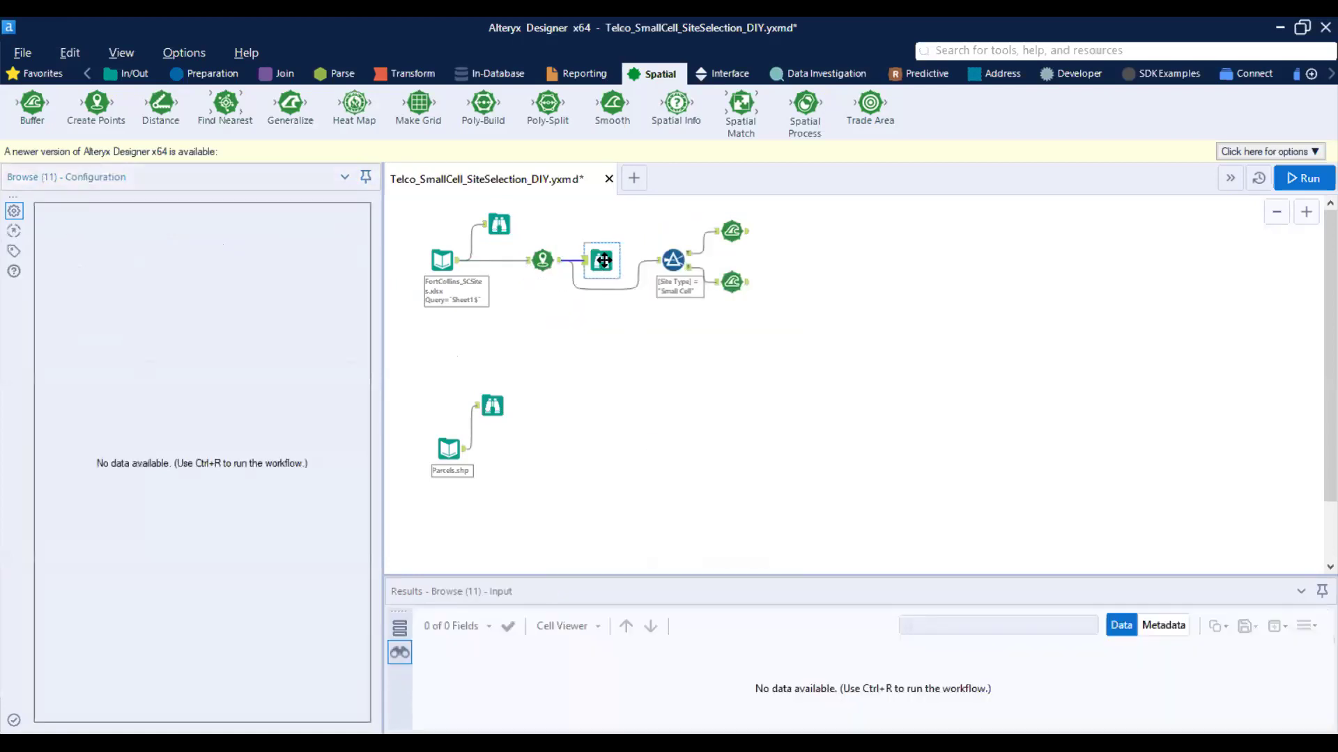
drag(671, 218, 768, 305)
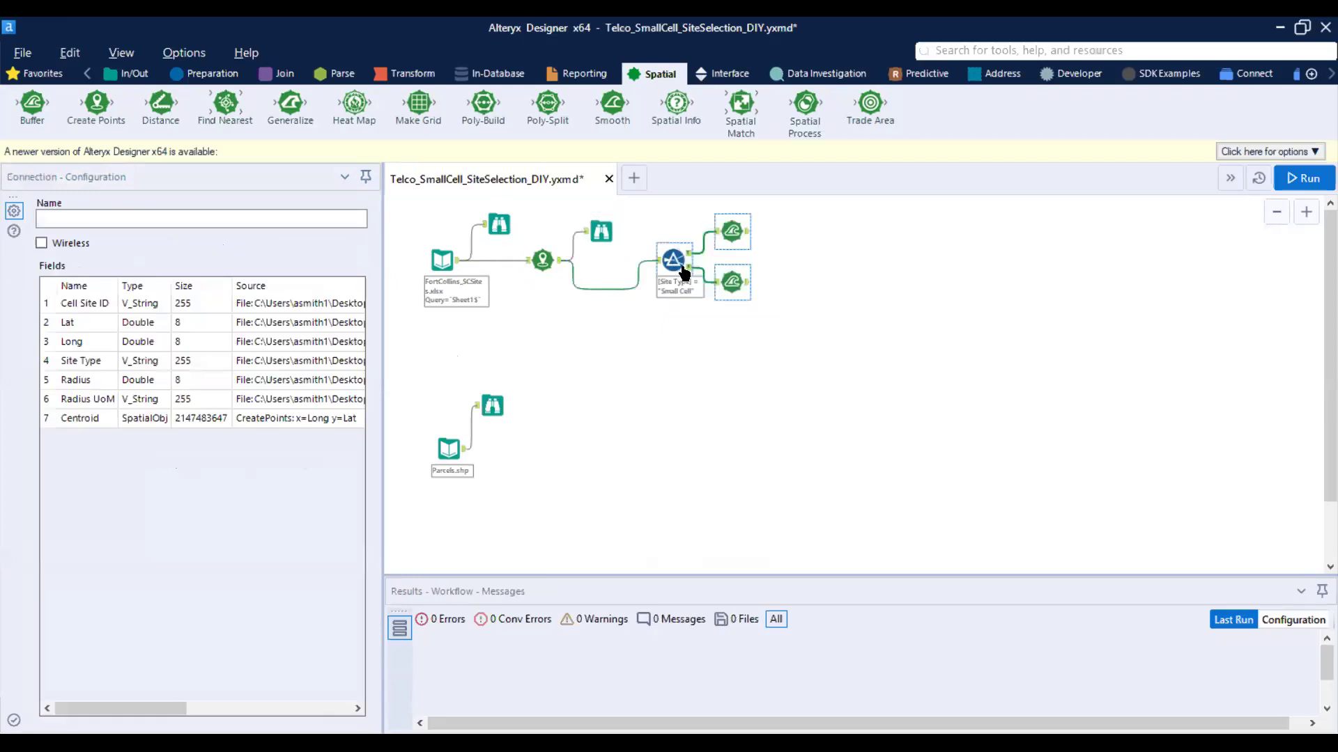
drag(682, 265, 668, 264)
Step: Run the workflow and view the created cell site points on the map of the new Browse tool
click(1303, 178)
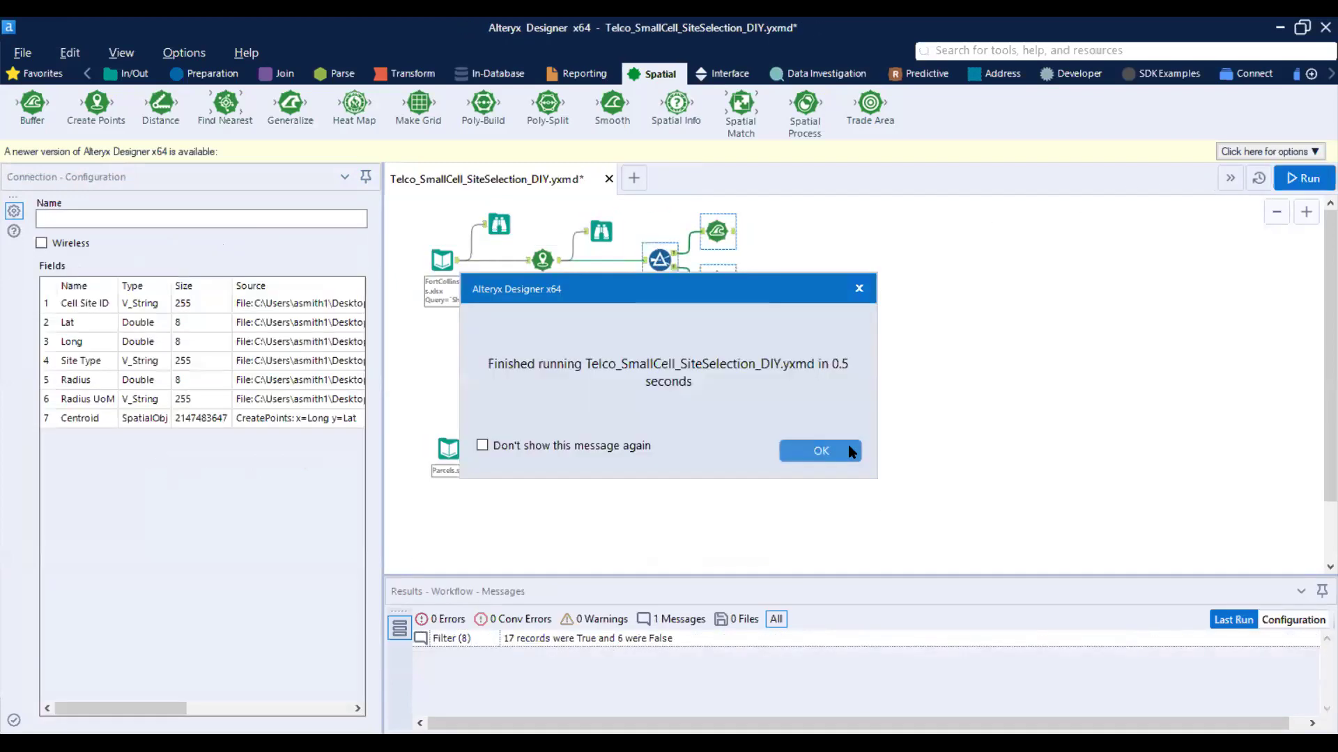
click(848, 451)
click(602, 232)
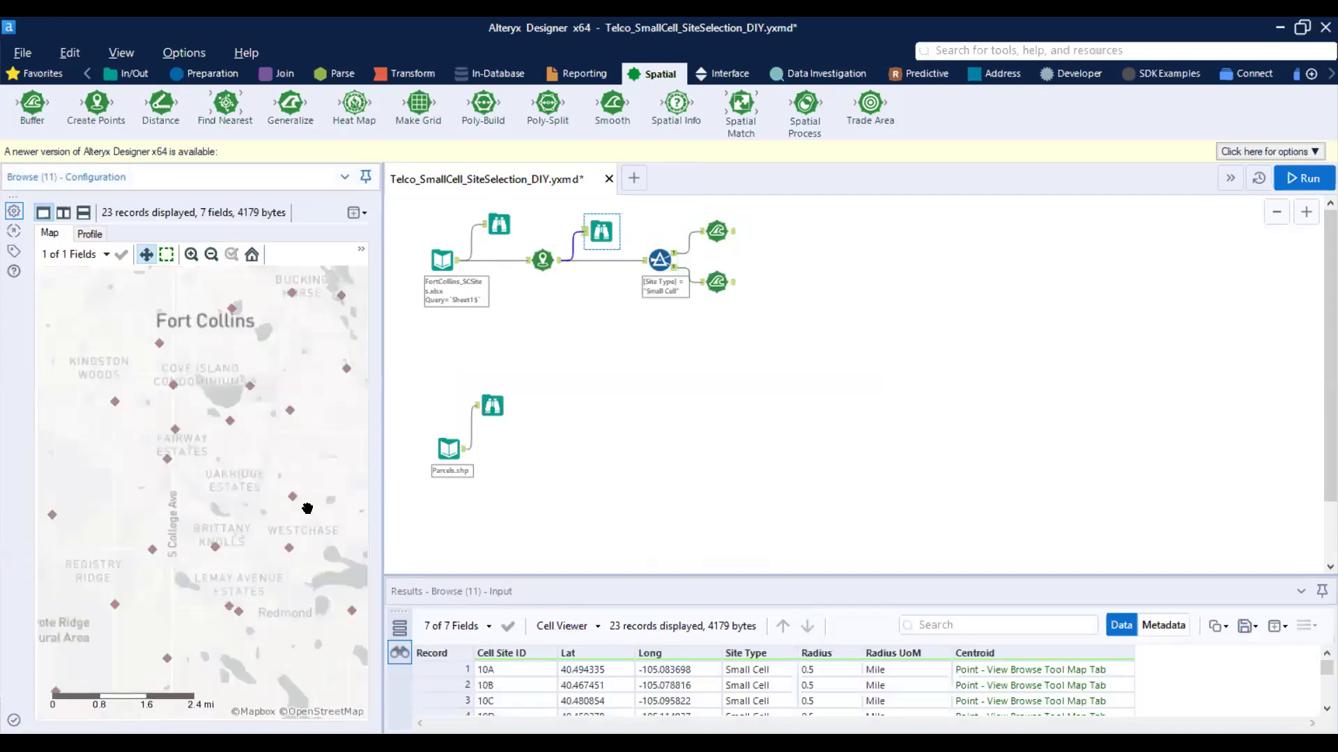
scroll(237, 452, down, 1)
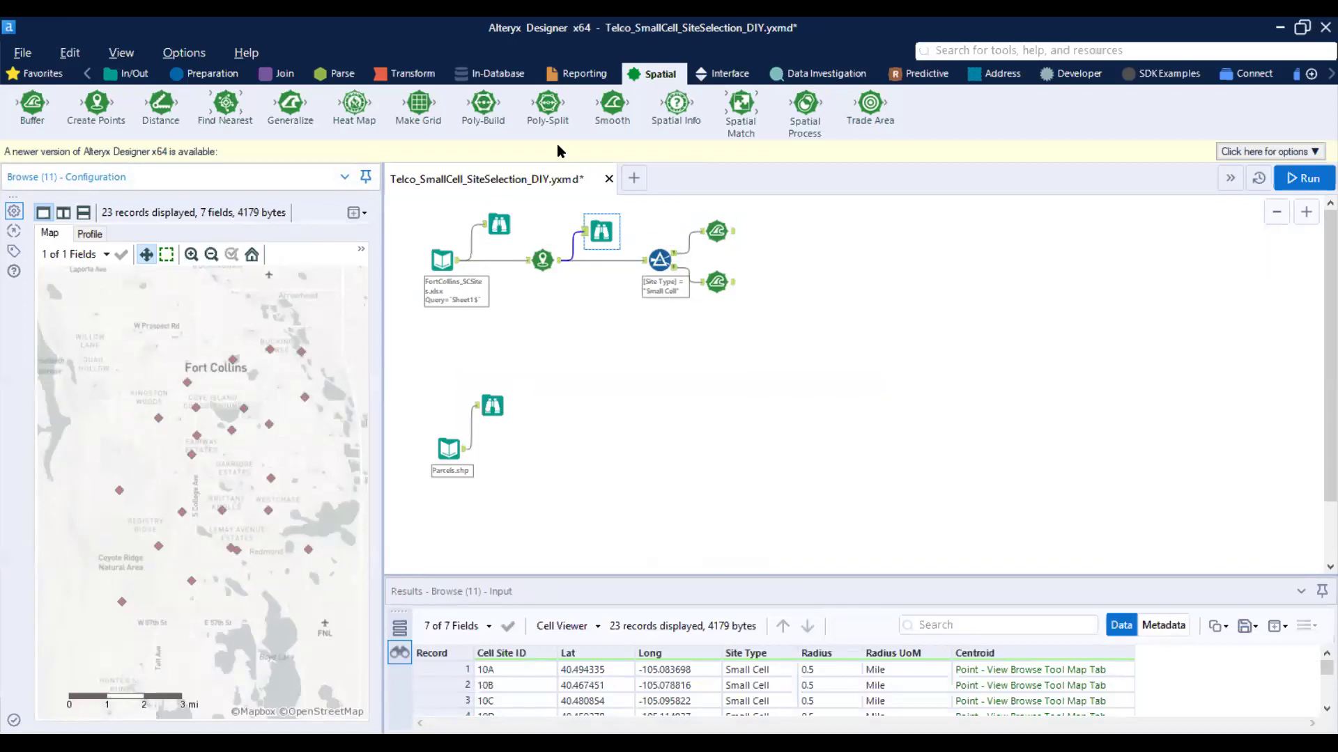
Step: Examine the Radius and Radius UoM columns in the original cell site Browse data
click(718, 235)
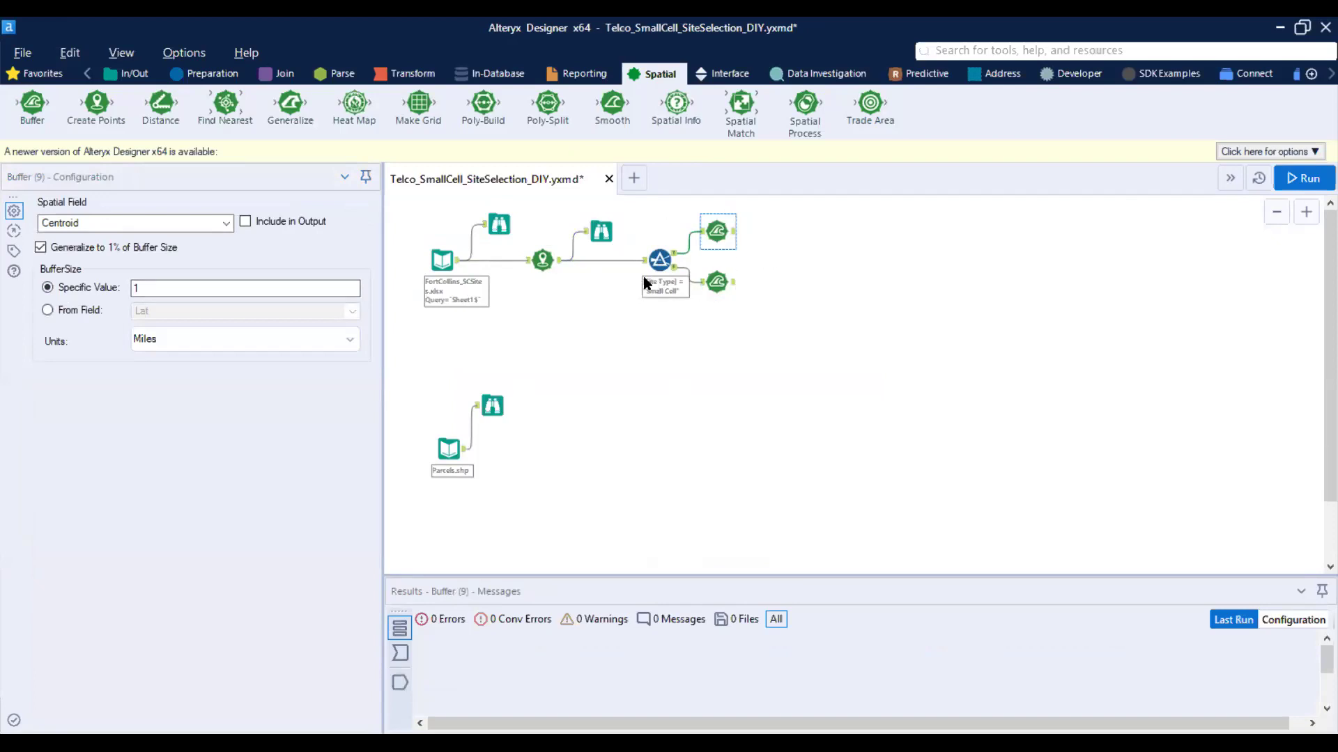
click(499, 224)
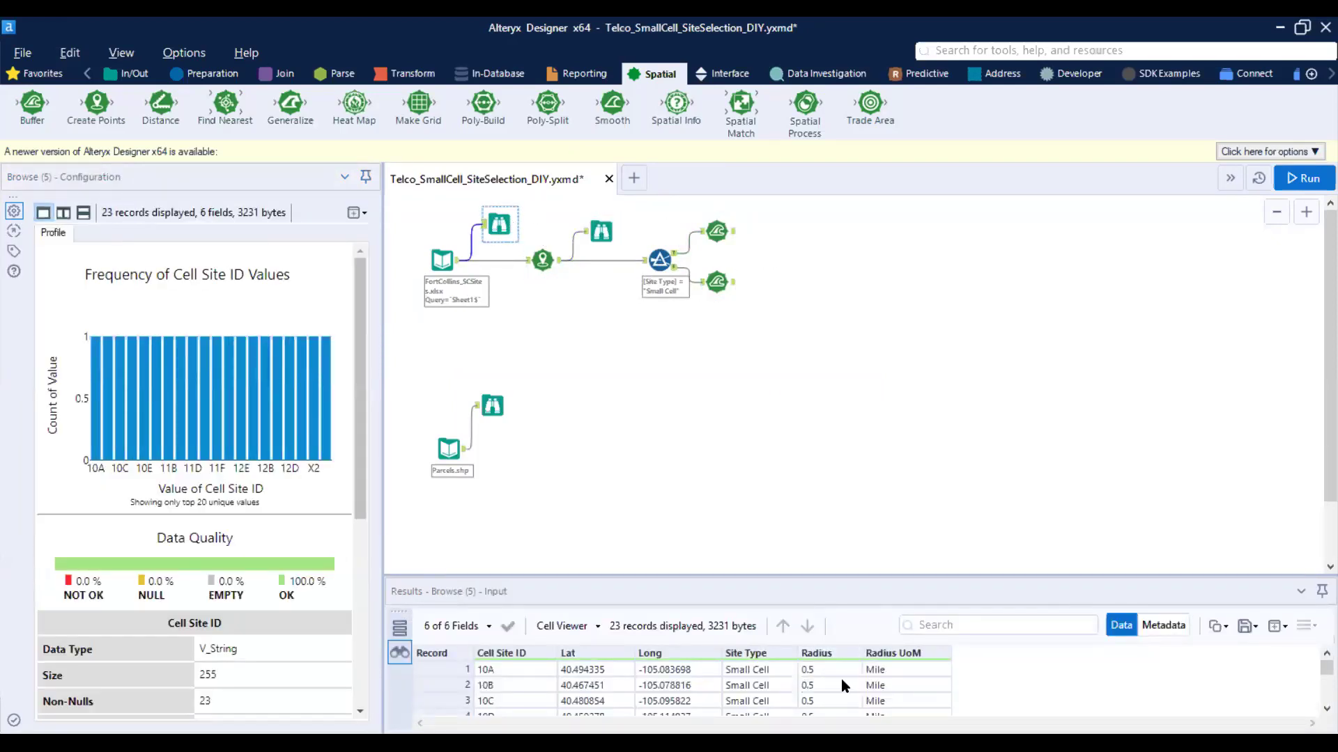
scroll(842, 678, down, 7)
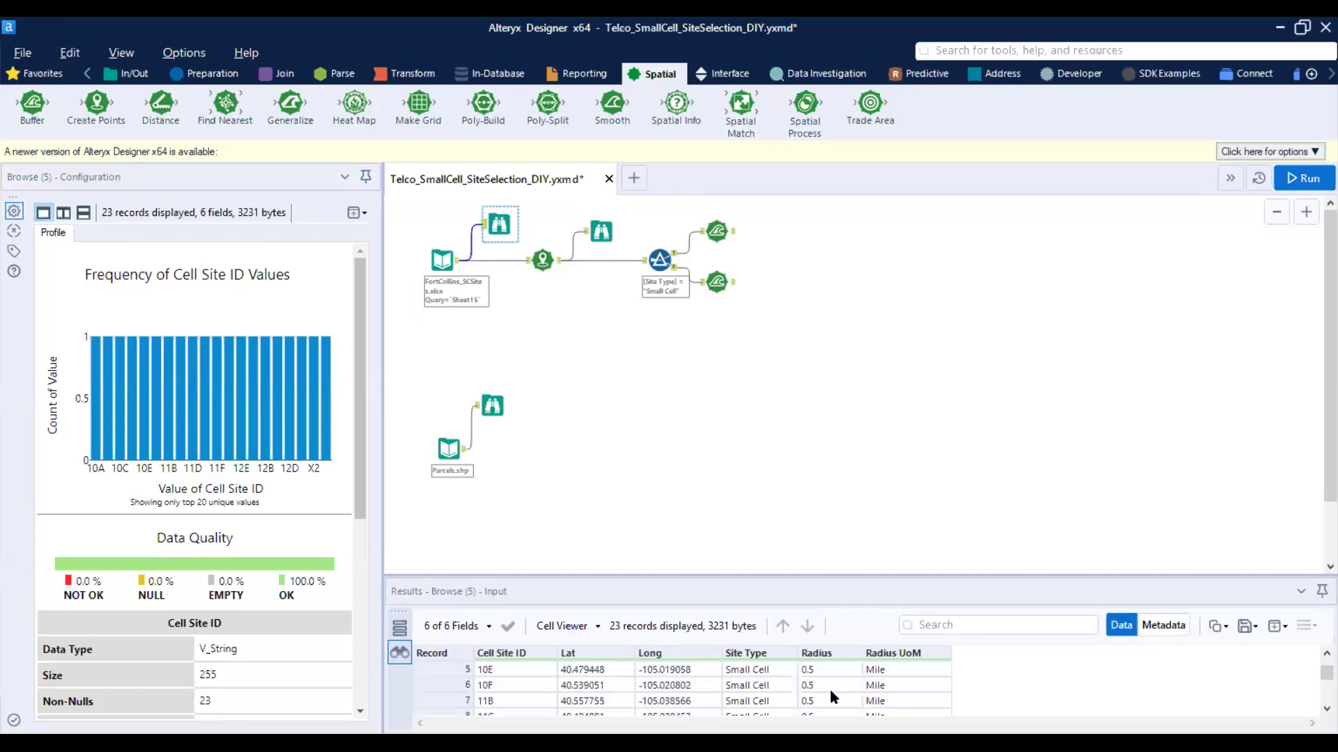
scroll(817, 702, up, 5)
Step: Set the True-output Buffer's size to come from the Radius field, with units in Miles
click(718, 234)
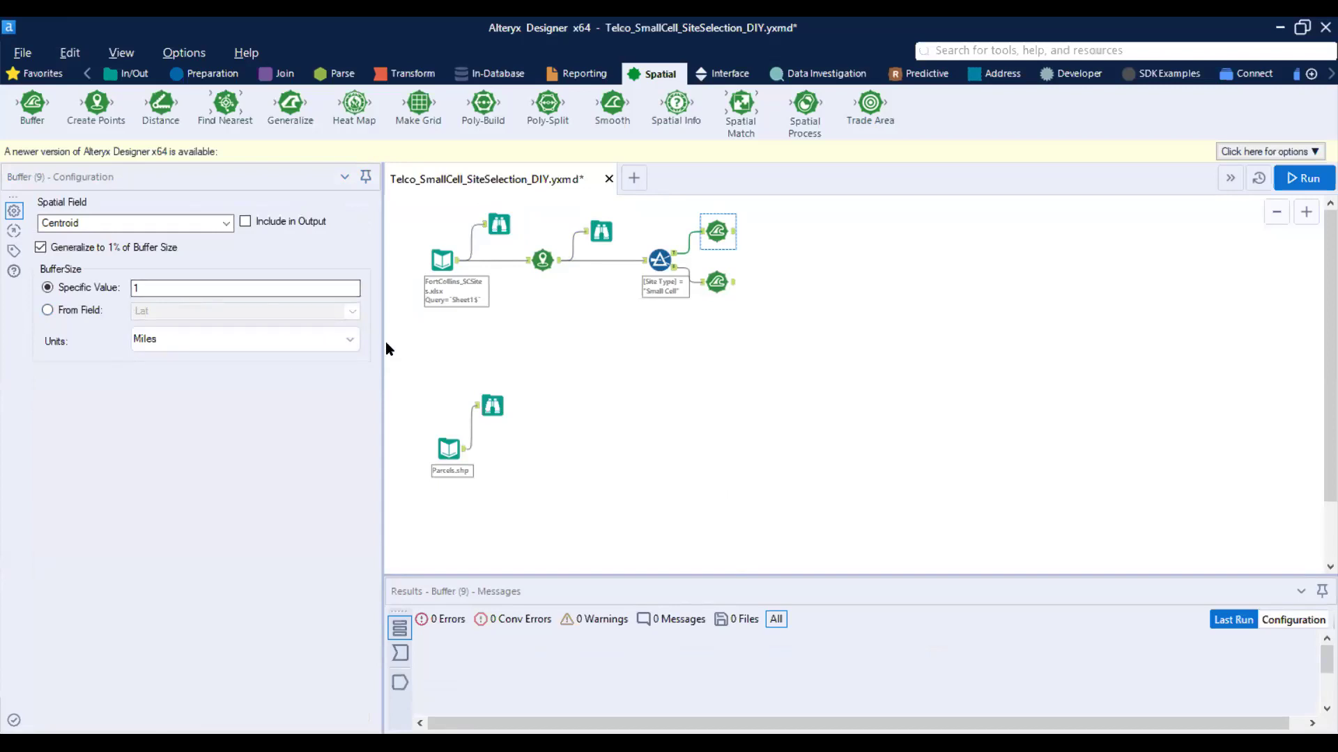
click(358, 340)
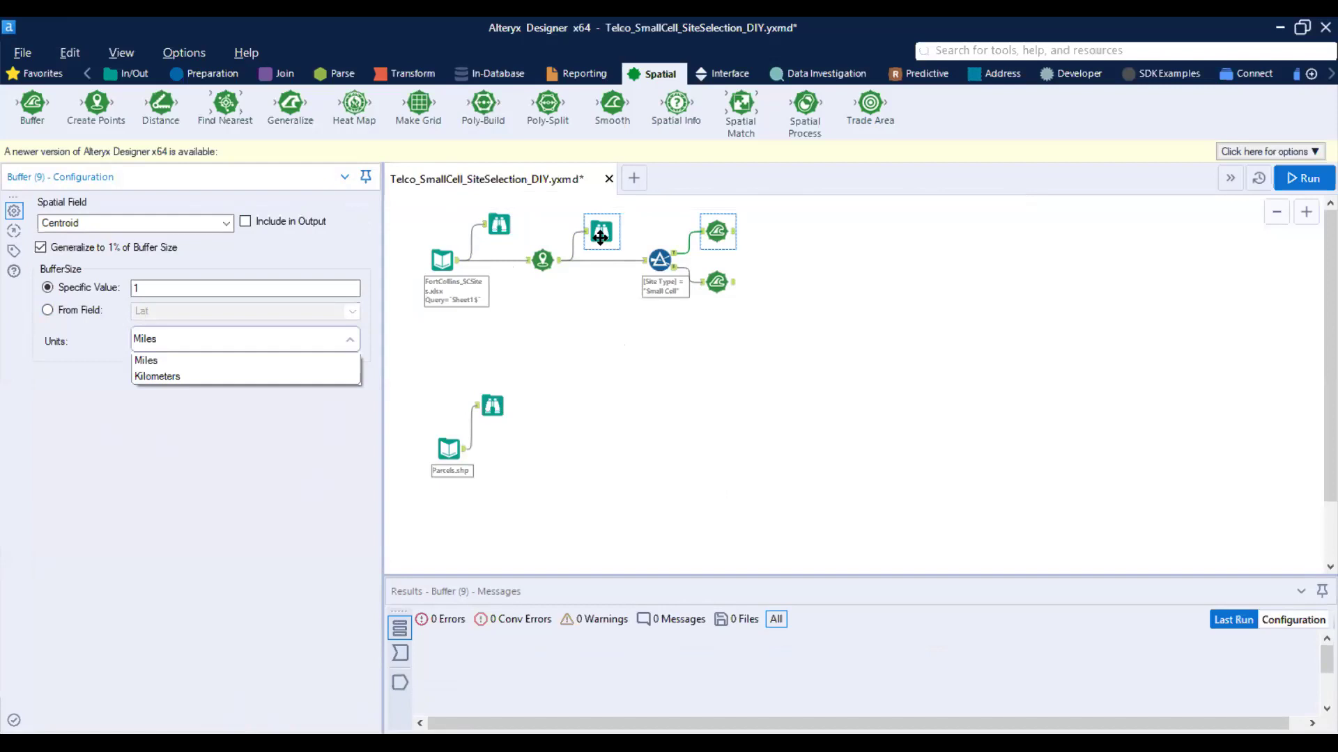
click(159, 335)
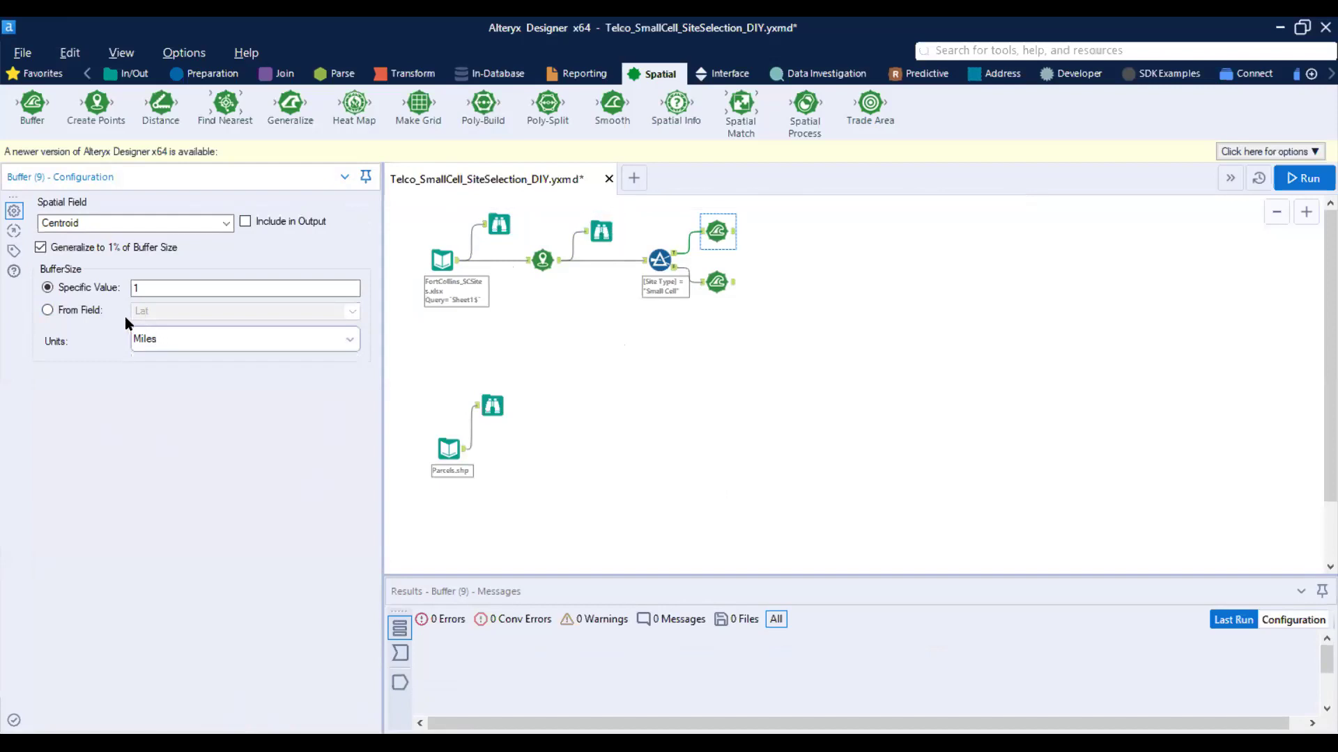
click(47, 310)
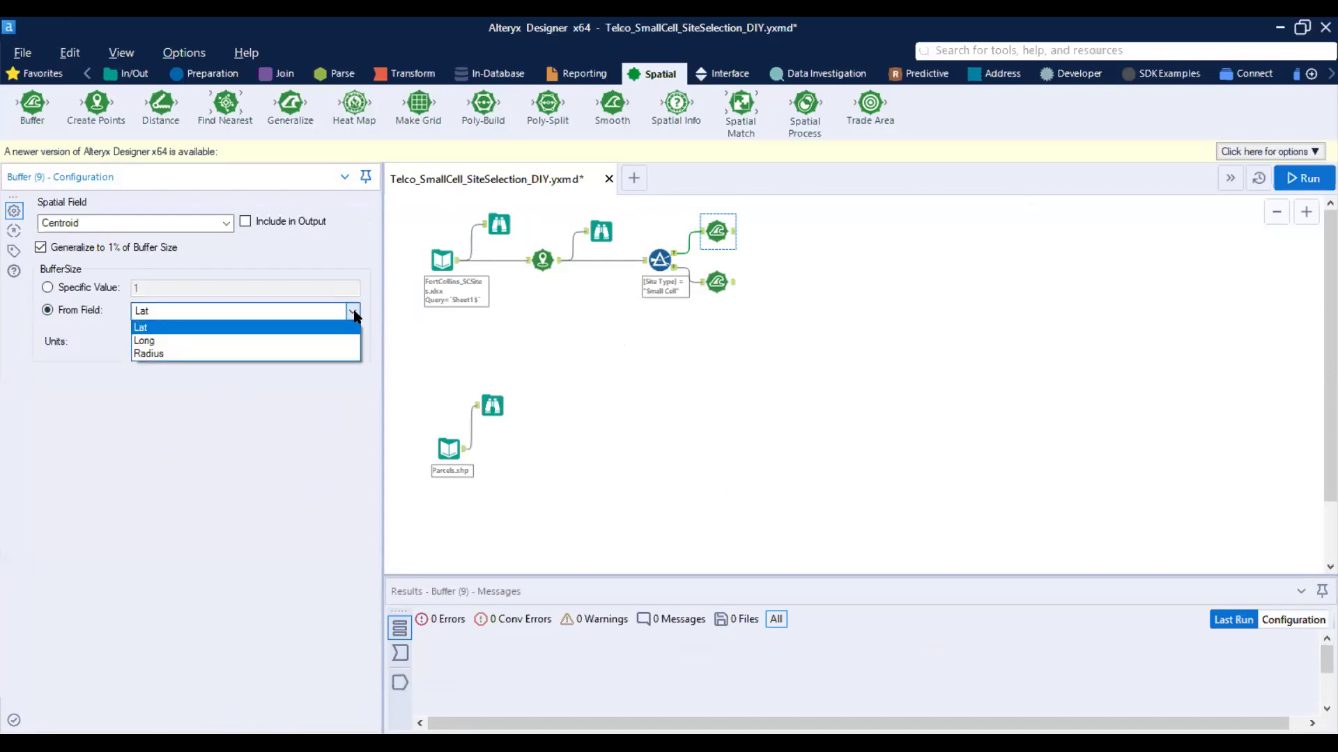
click(183, 353)
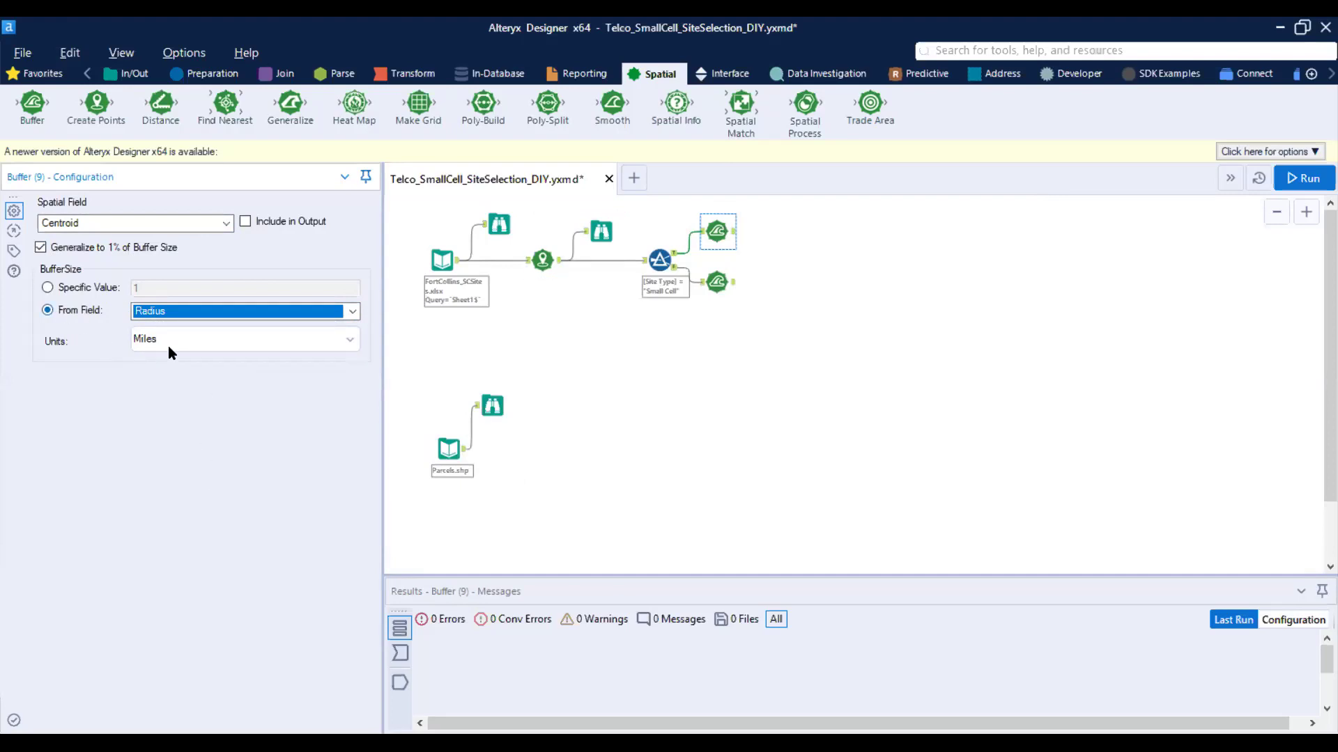
Step: Nudge the False-output Buffer down slightly on the canvas and keep its size at a specific value of 1 with Miles as units
click(717, 282)
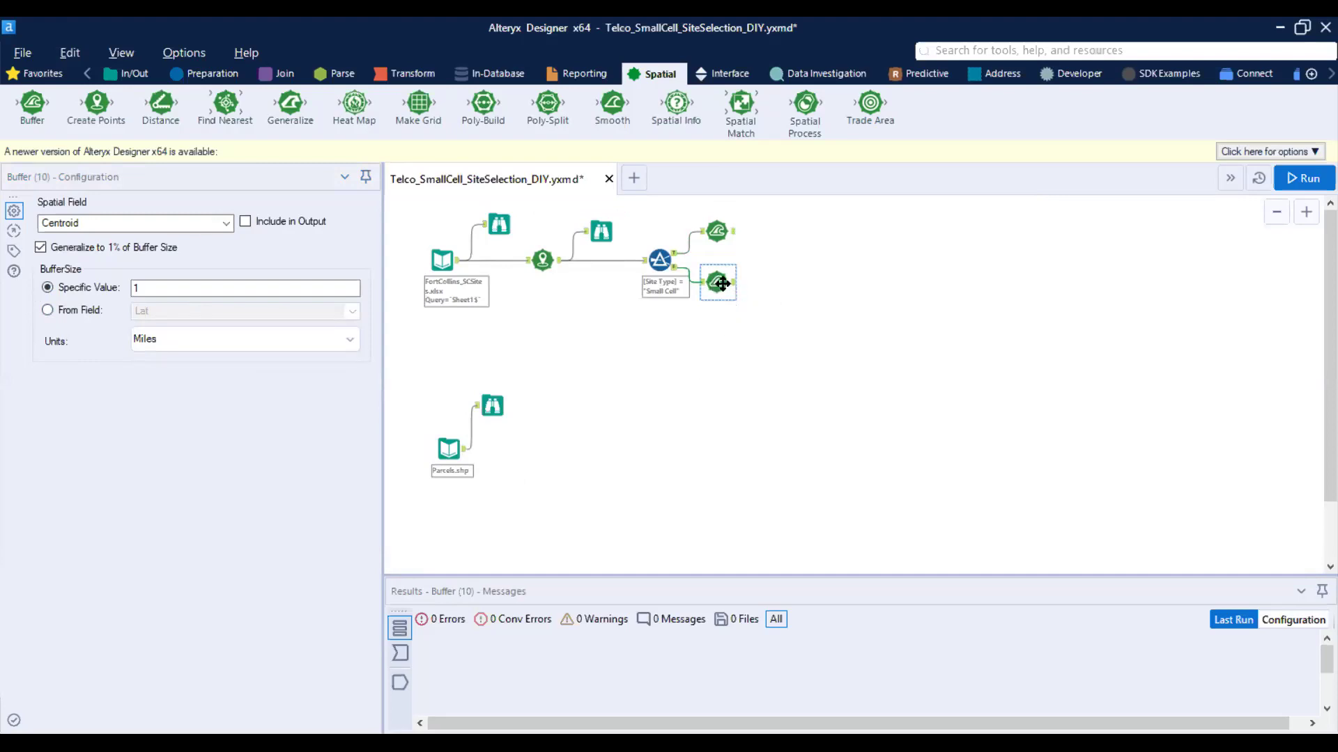
drag(717, 281, 721, 291)
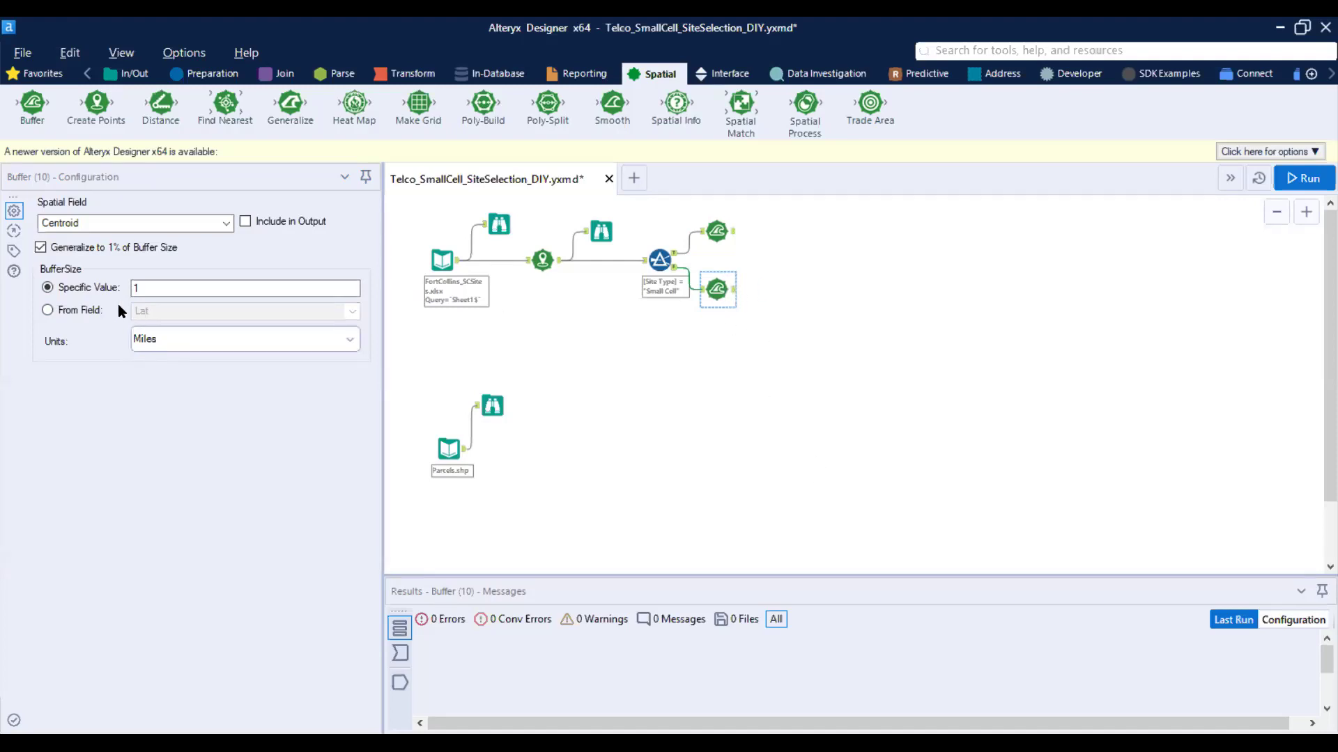
click(171, 287)
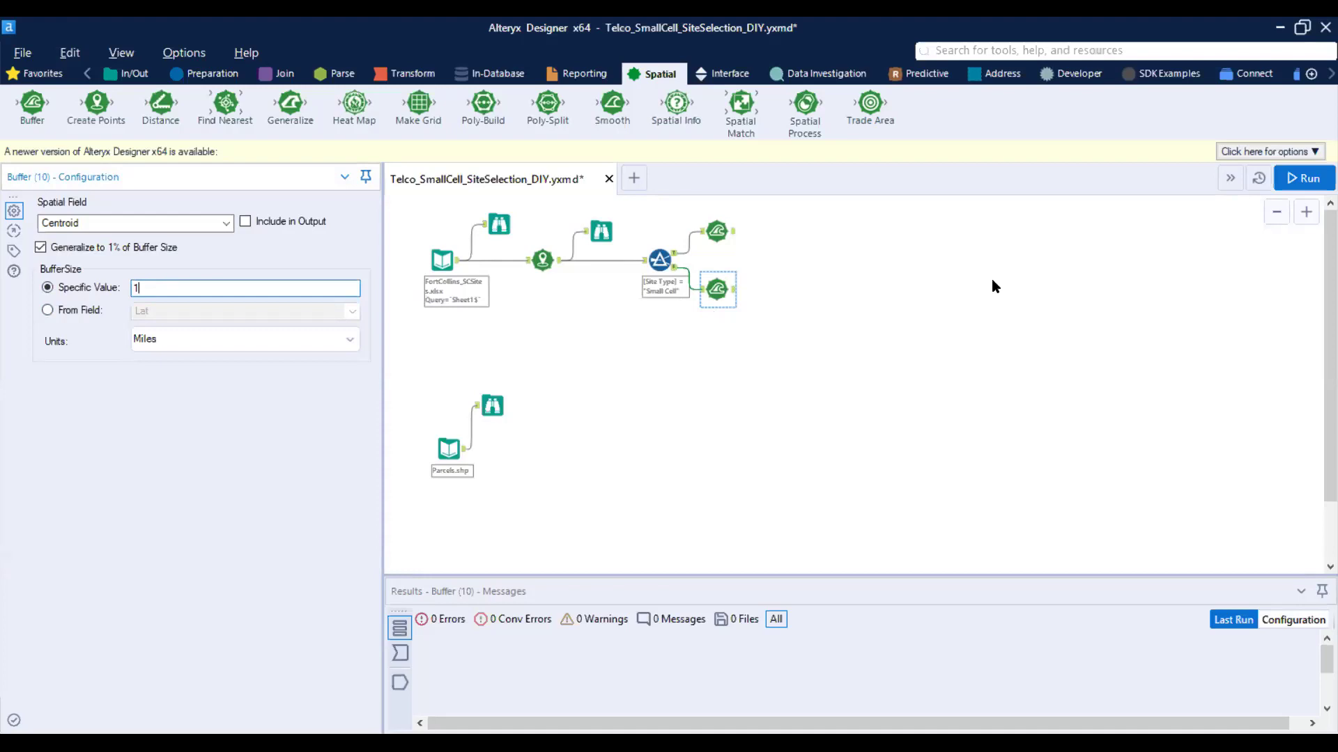
Step: Add a Browse tool after each of the two Buffer tools and run the workflow
right_click(730, 224)
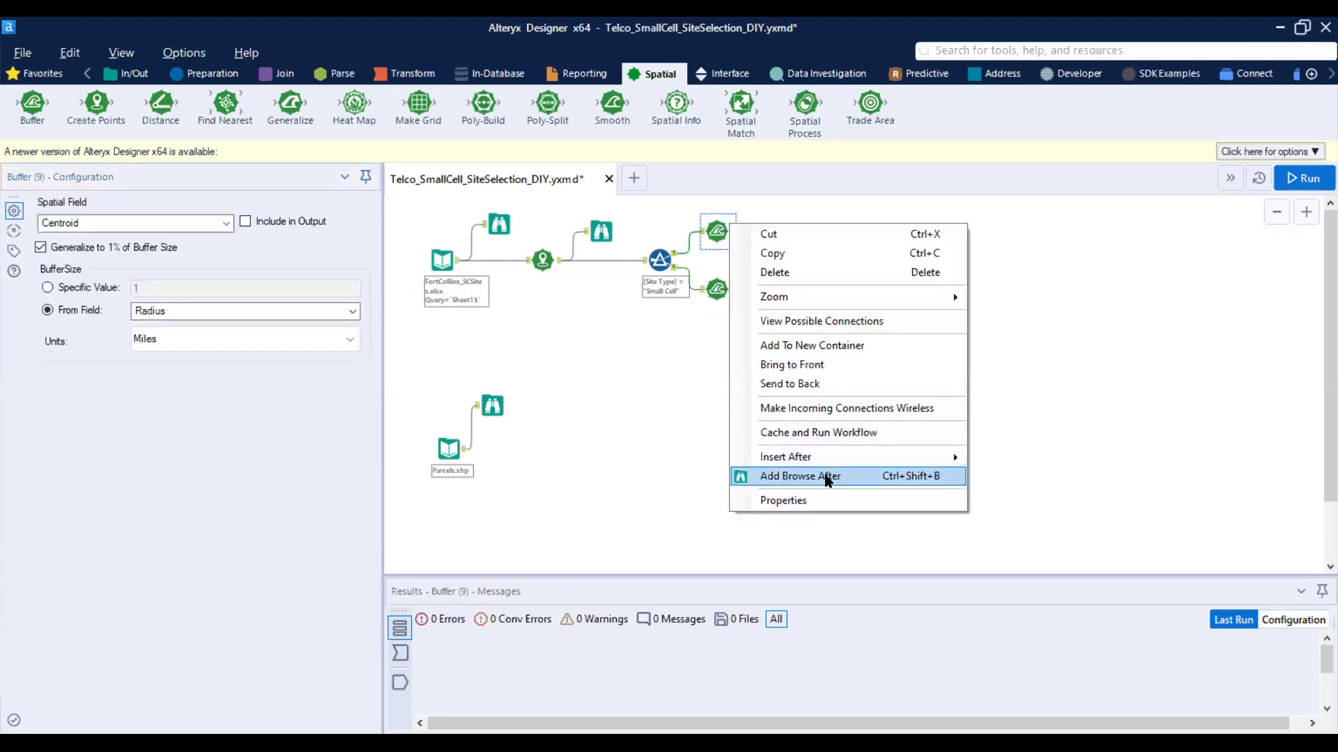
click(827, 476)
right_click(721, 299)
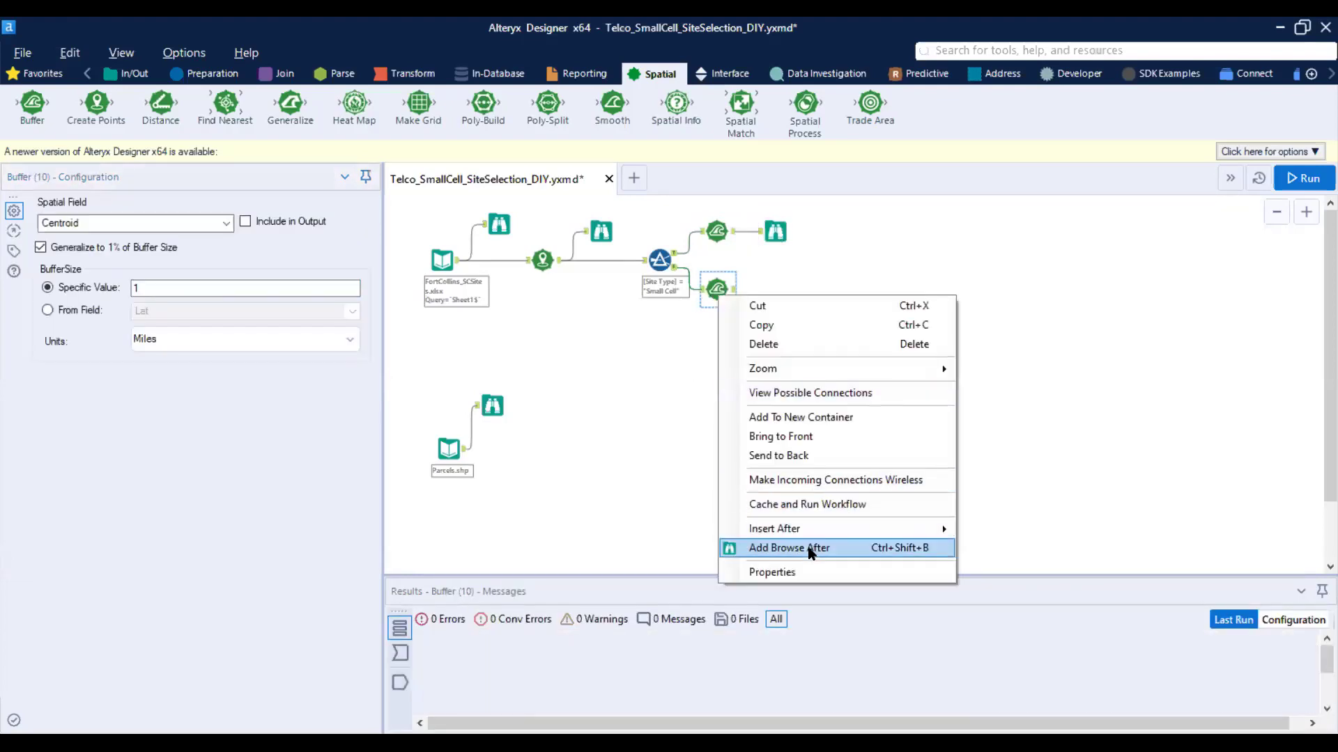
click(810, 550)
click(1309, 185)
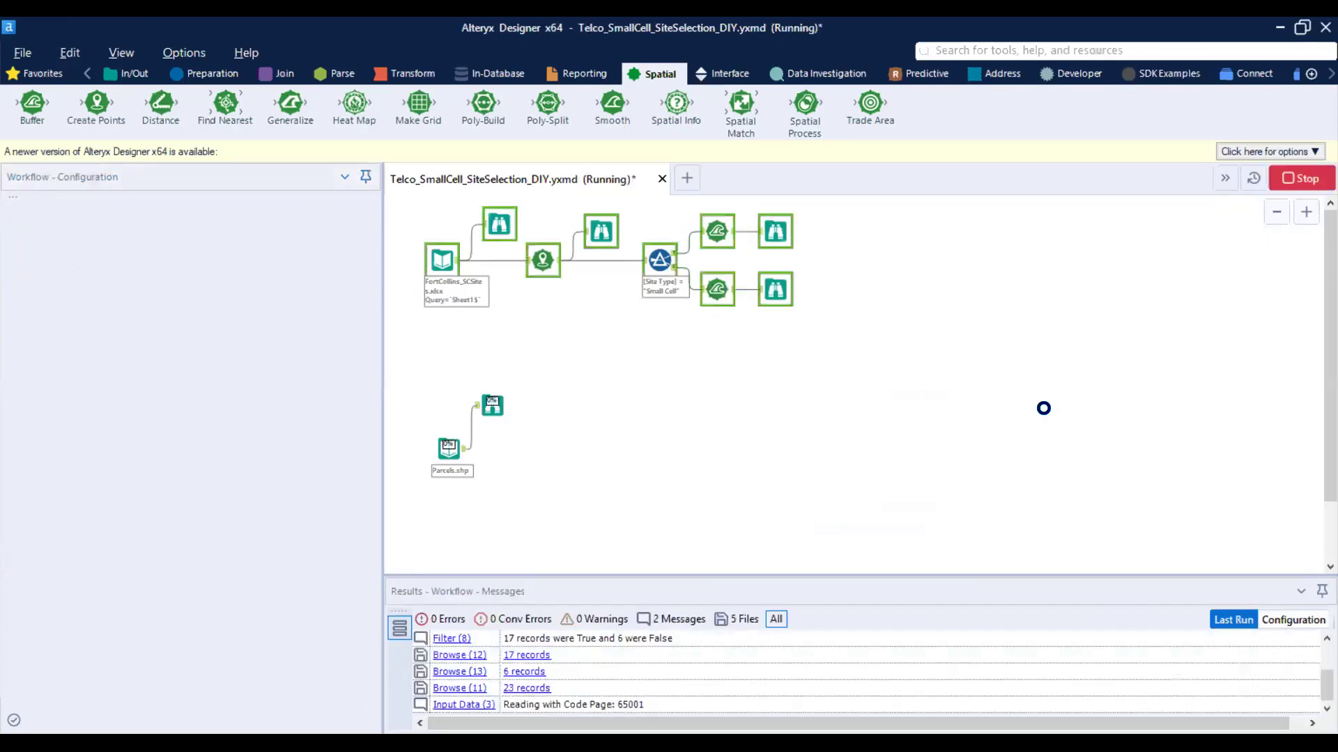
Step: Compare the small cell and macro site coverage polygons on the maps of the two Buffer Browse tools
click(826, 450)
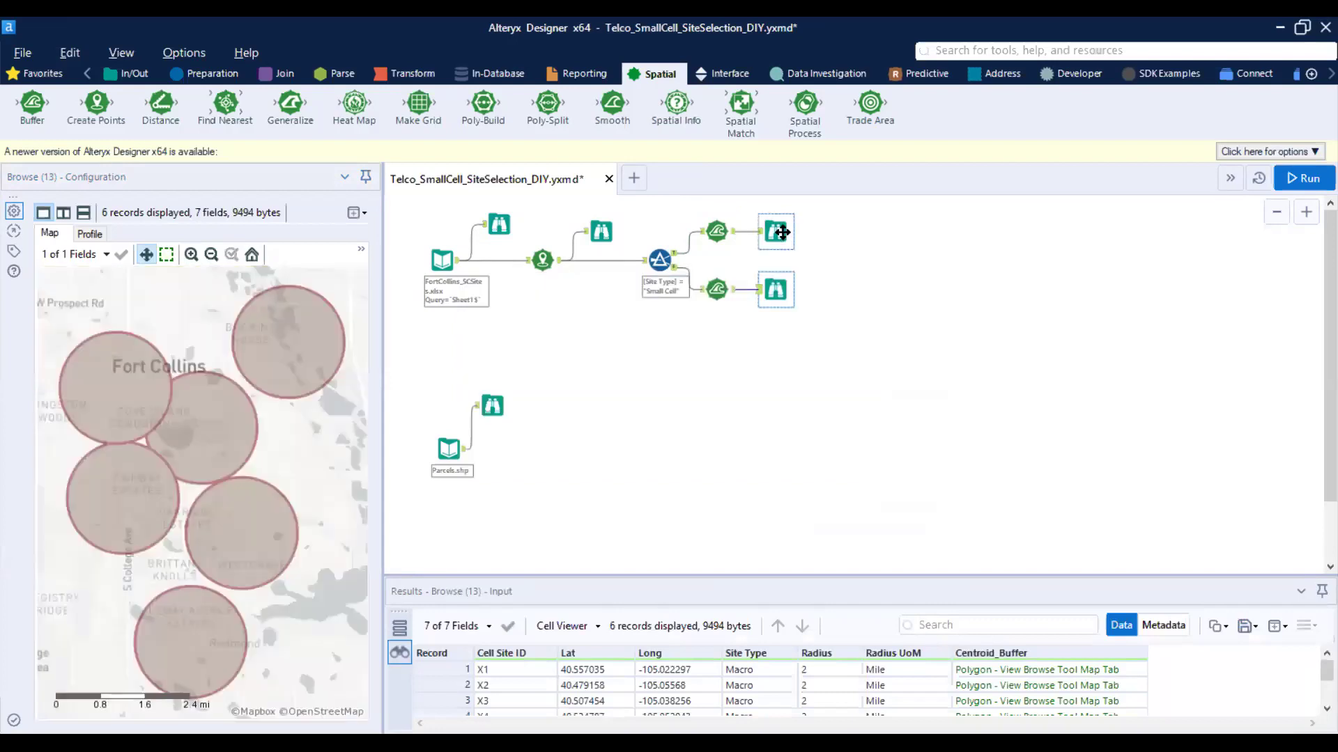
click(776, 231)
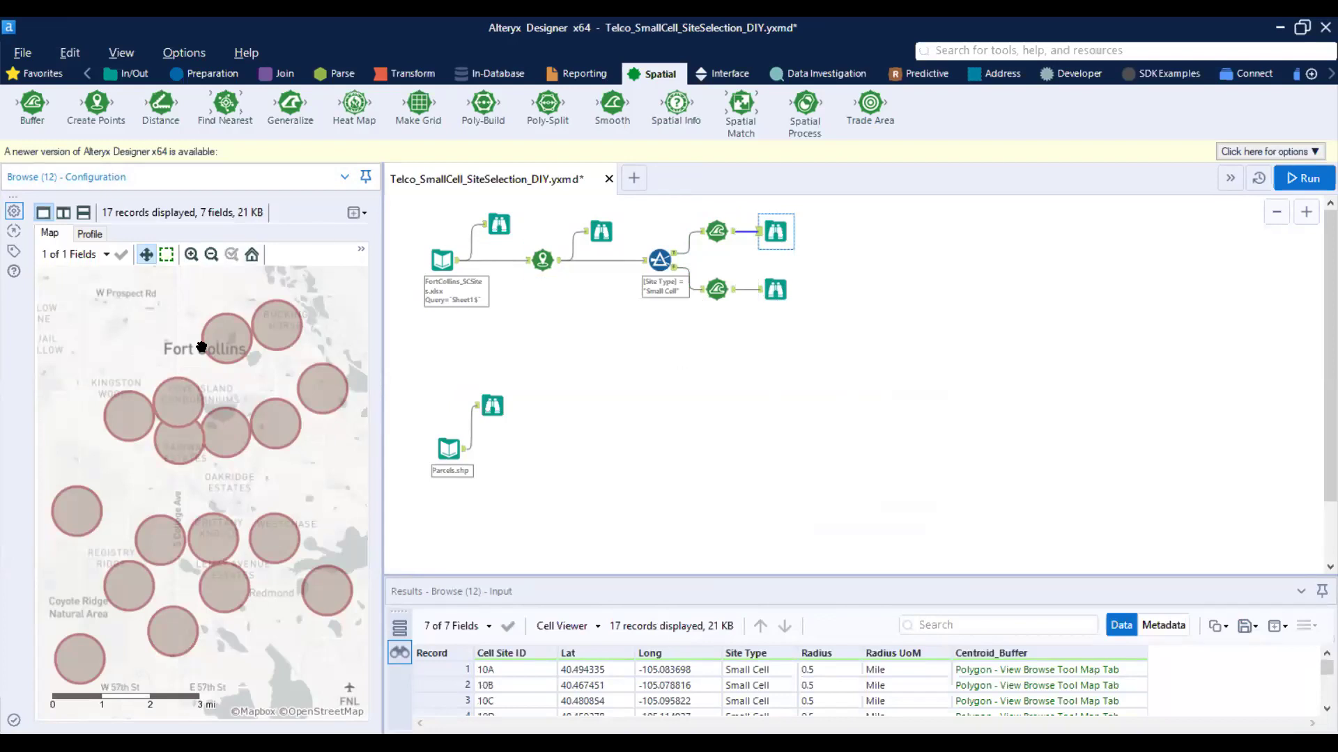
click(774, 287)
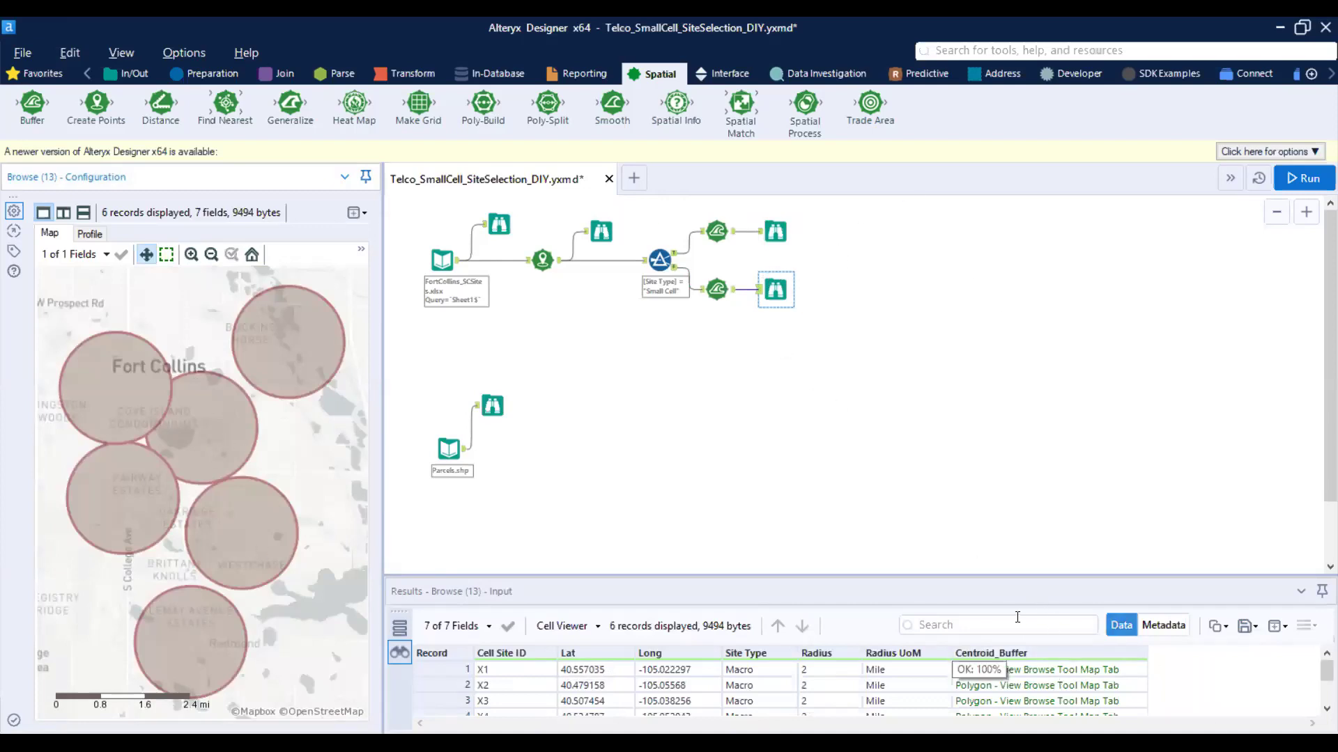
click(775, 232)
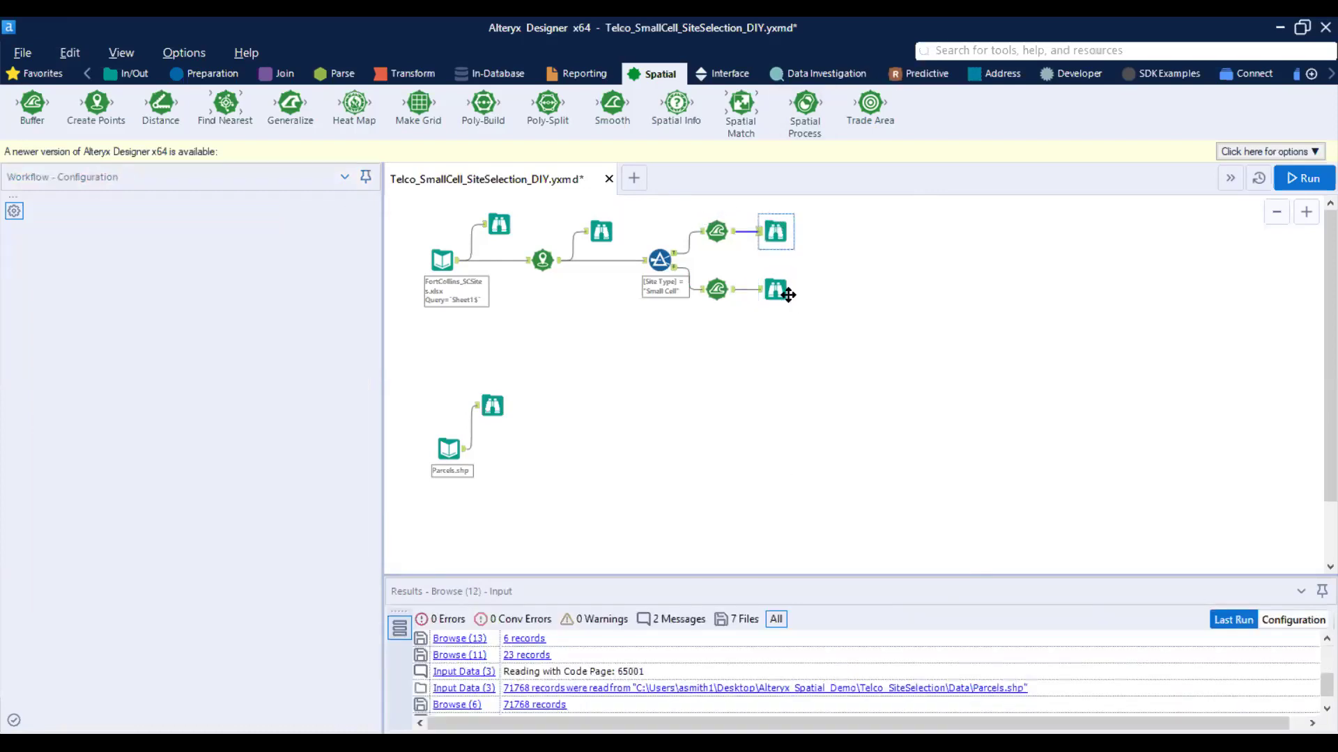
Step: Delete both Browse tools after the Buffers and connect a Summarize tool to the False-output Buffer
key(Delete)
click(405, 74)
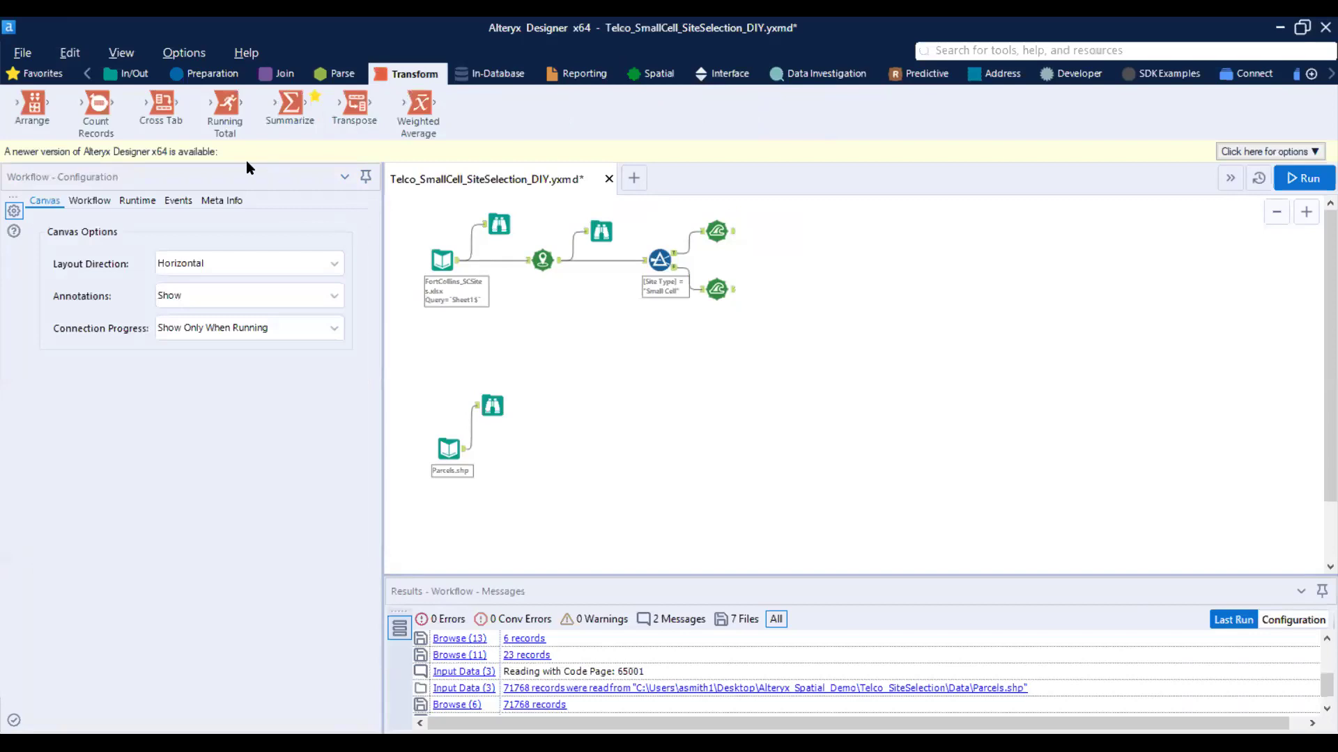
drag(291, 105, 781, 289)
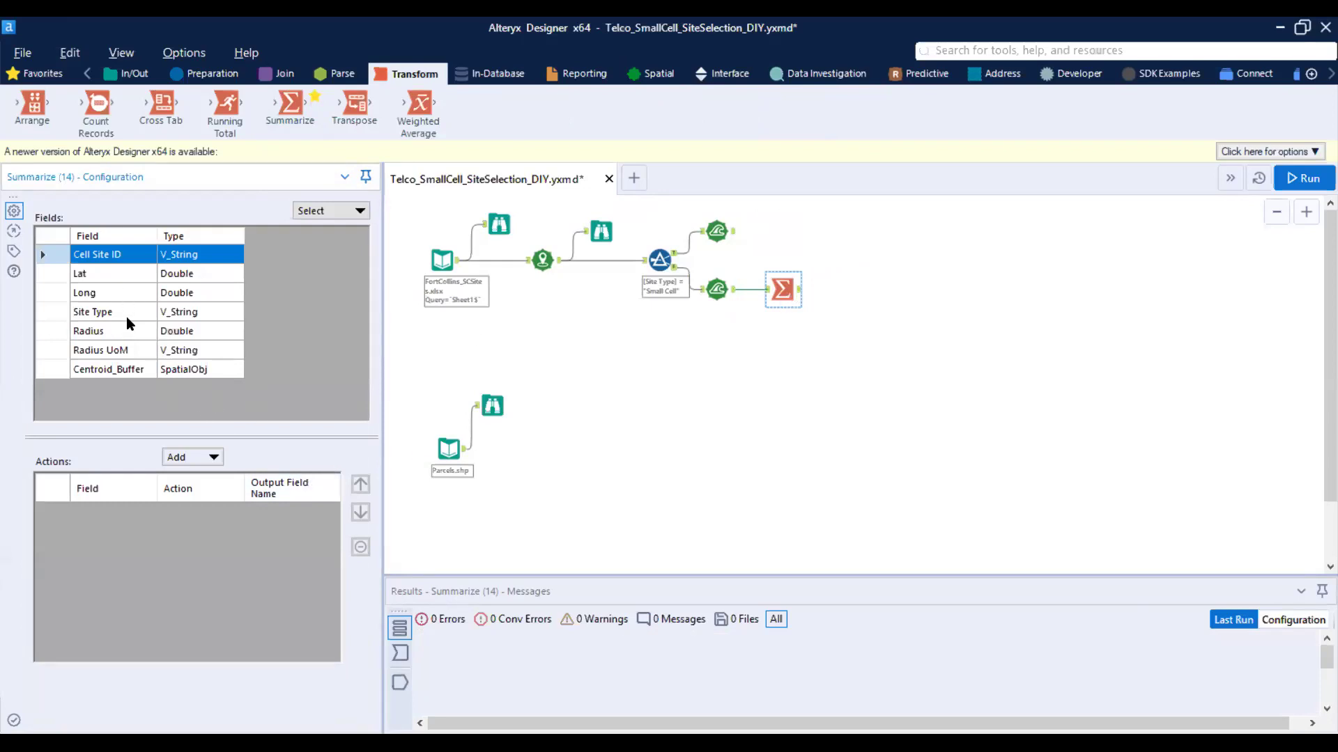
Step: In the Summarize tool, apply the spatial Combine action to Centroid_Buffer and name the output field Existing Cvg
click(41, 369)
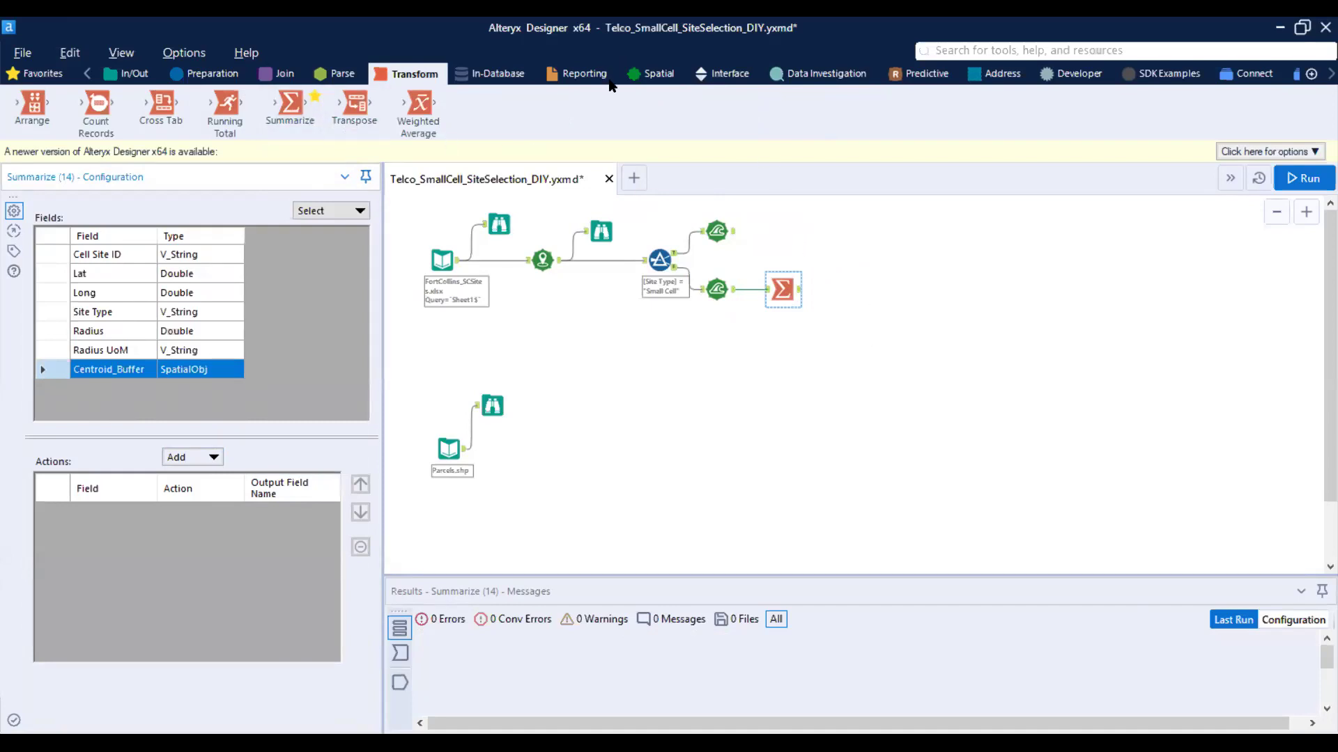
click(658, 73)
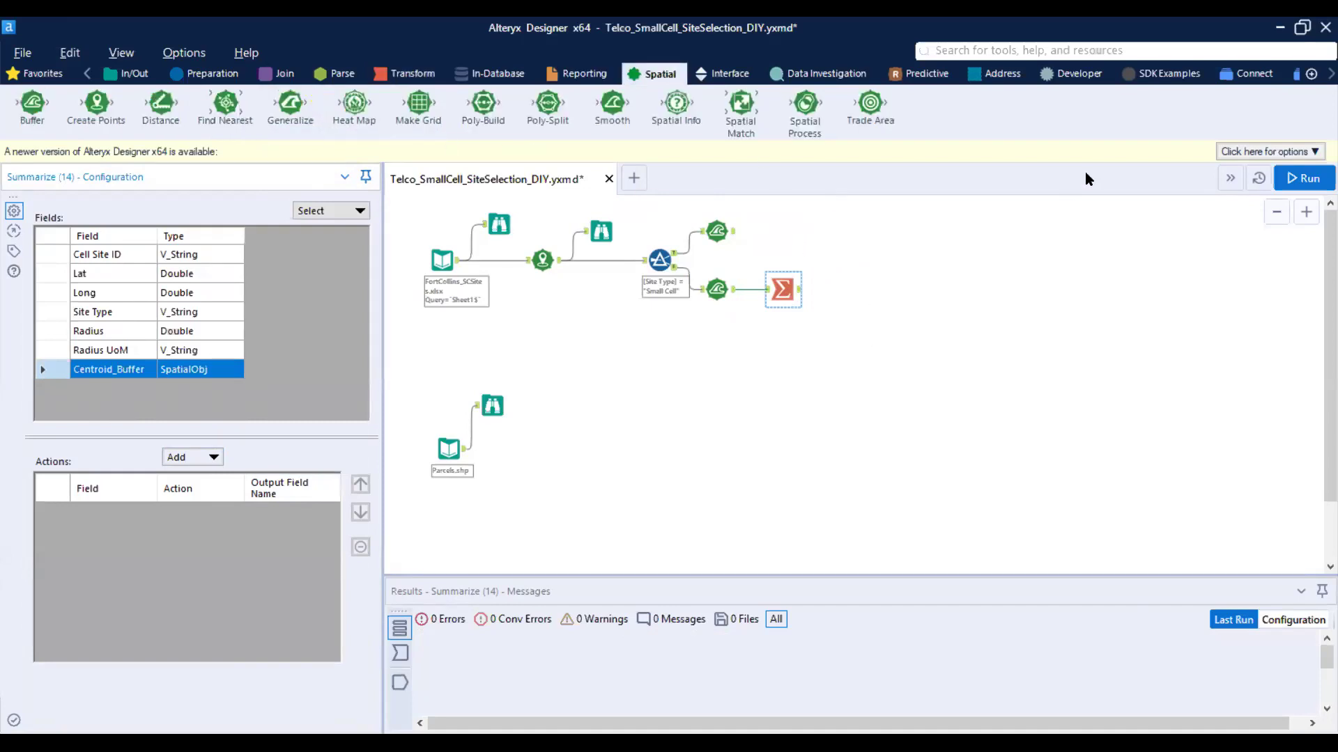
click(394, 73)
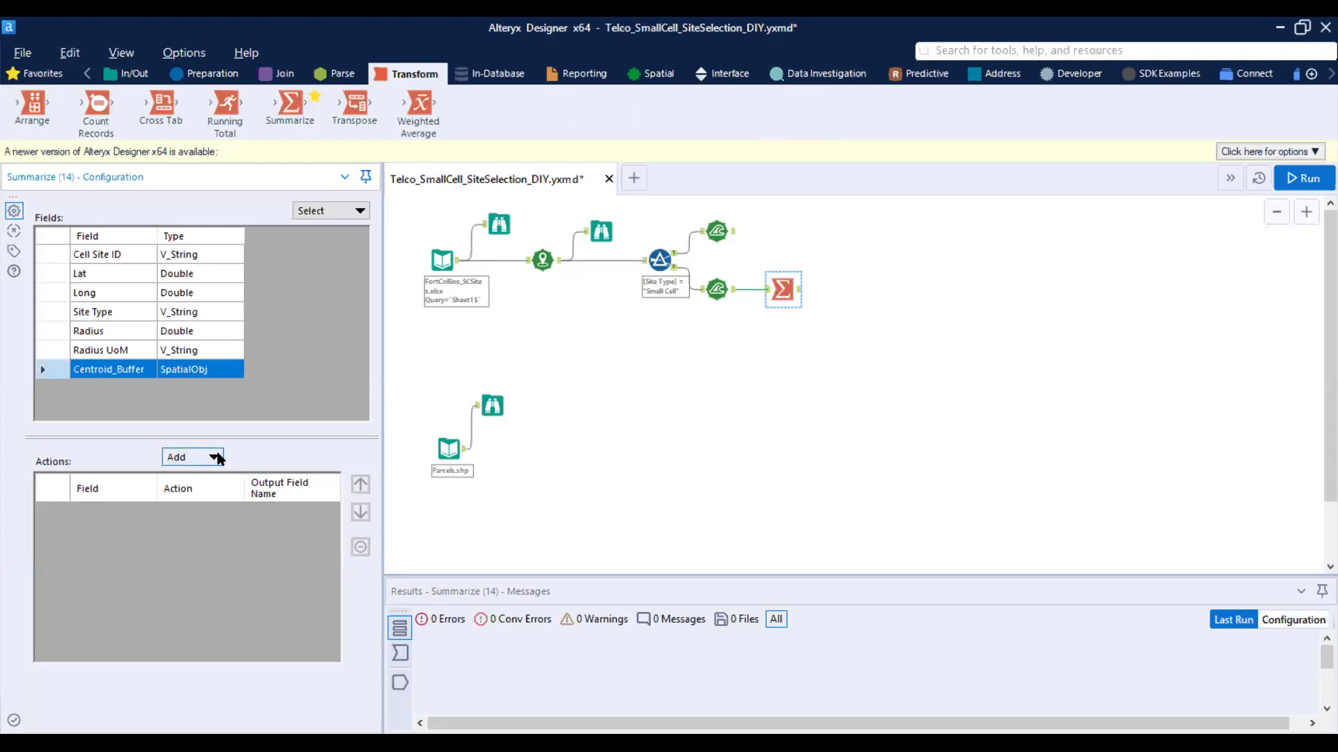
click(216, 458)
mouse_move(304, 664)
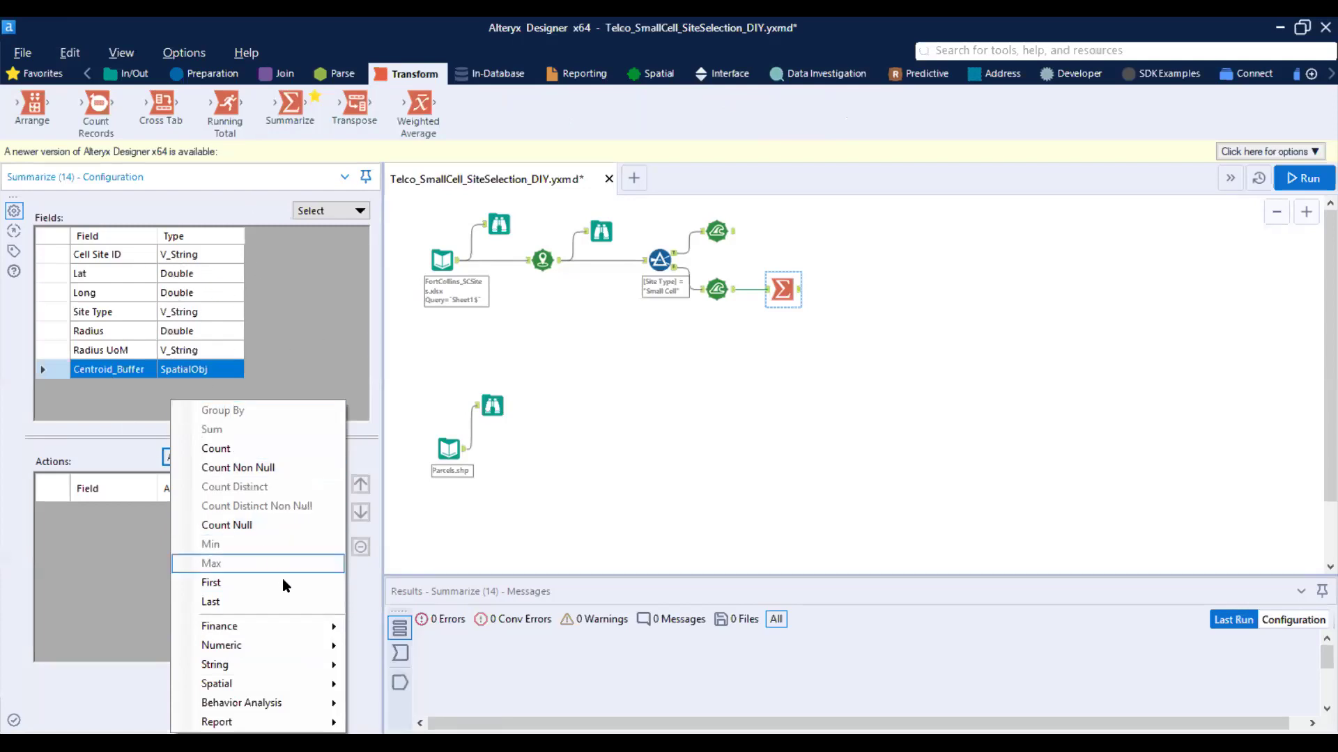
mouse_move(225, 683)
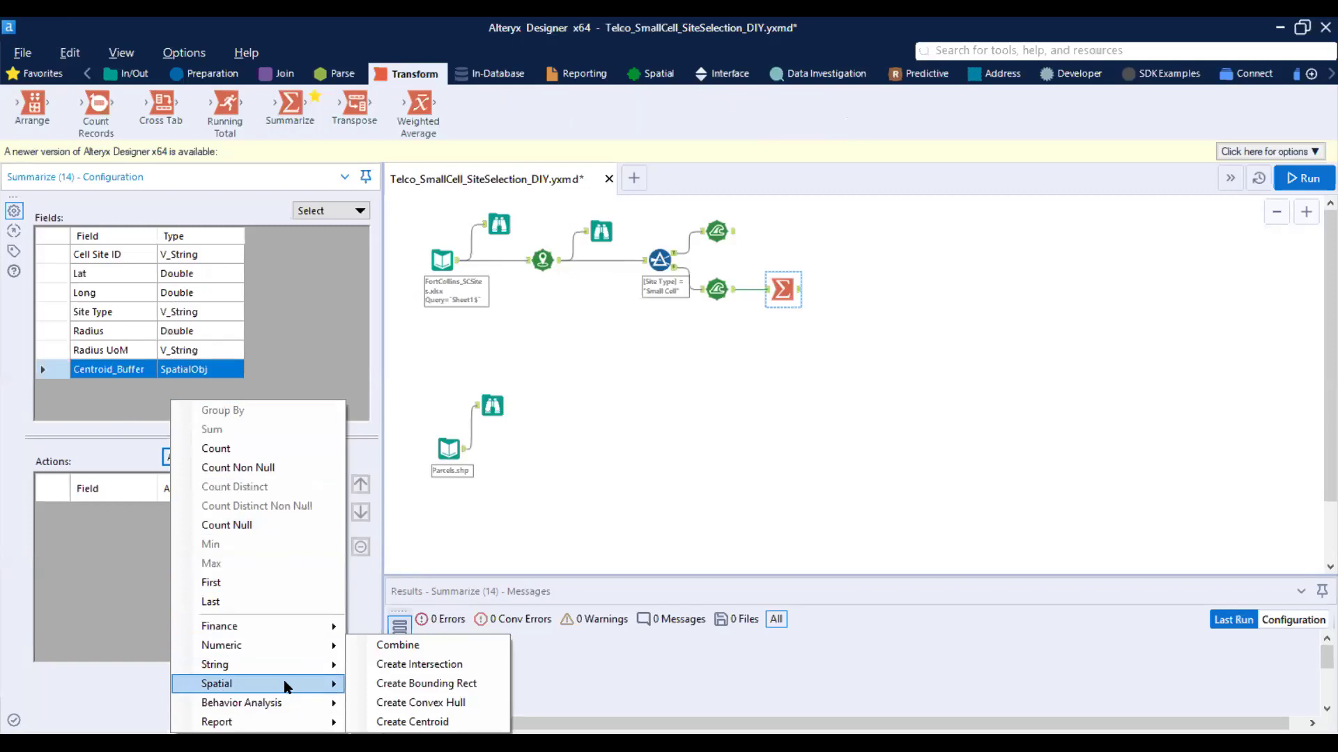
click(391, 647)
click(264, 501)
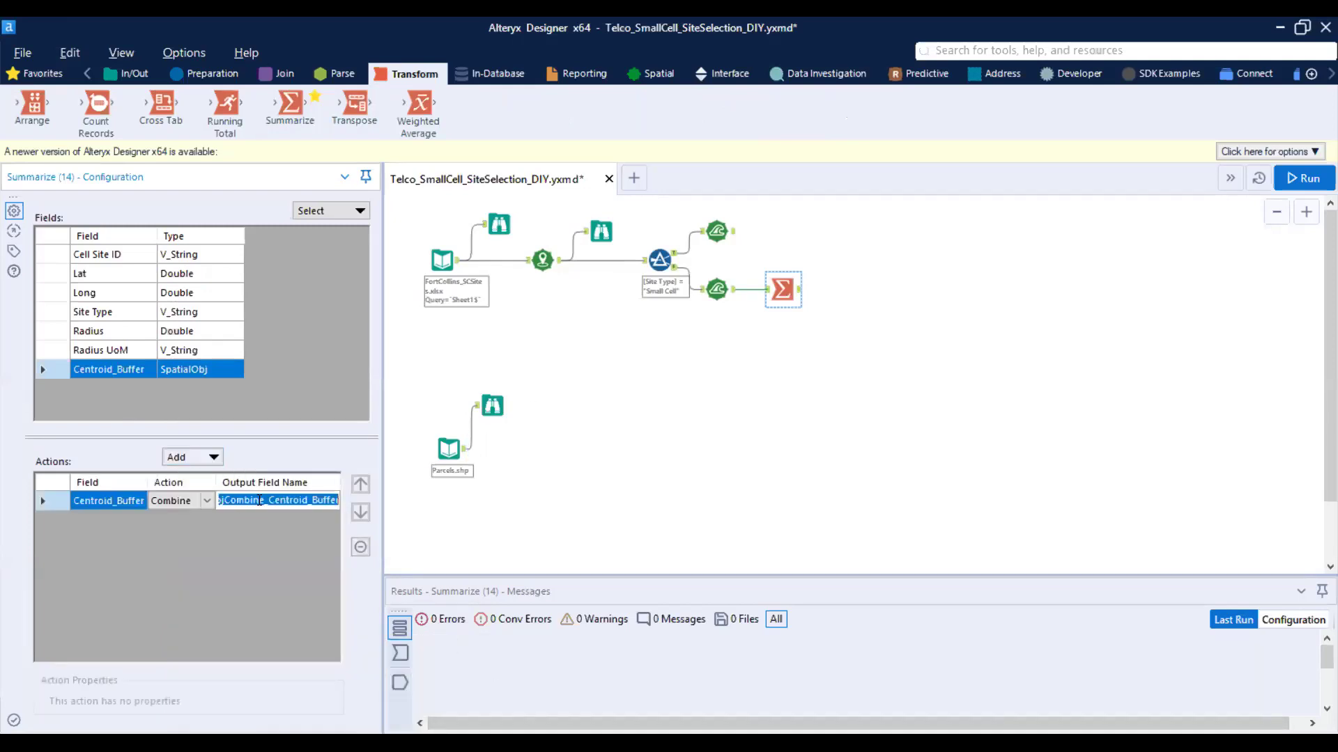
key(BackSpace)
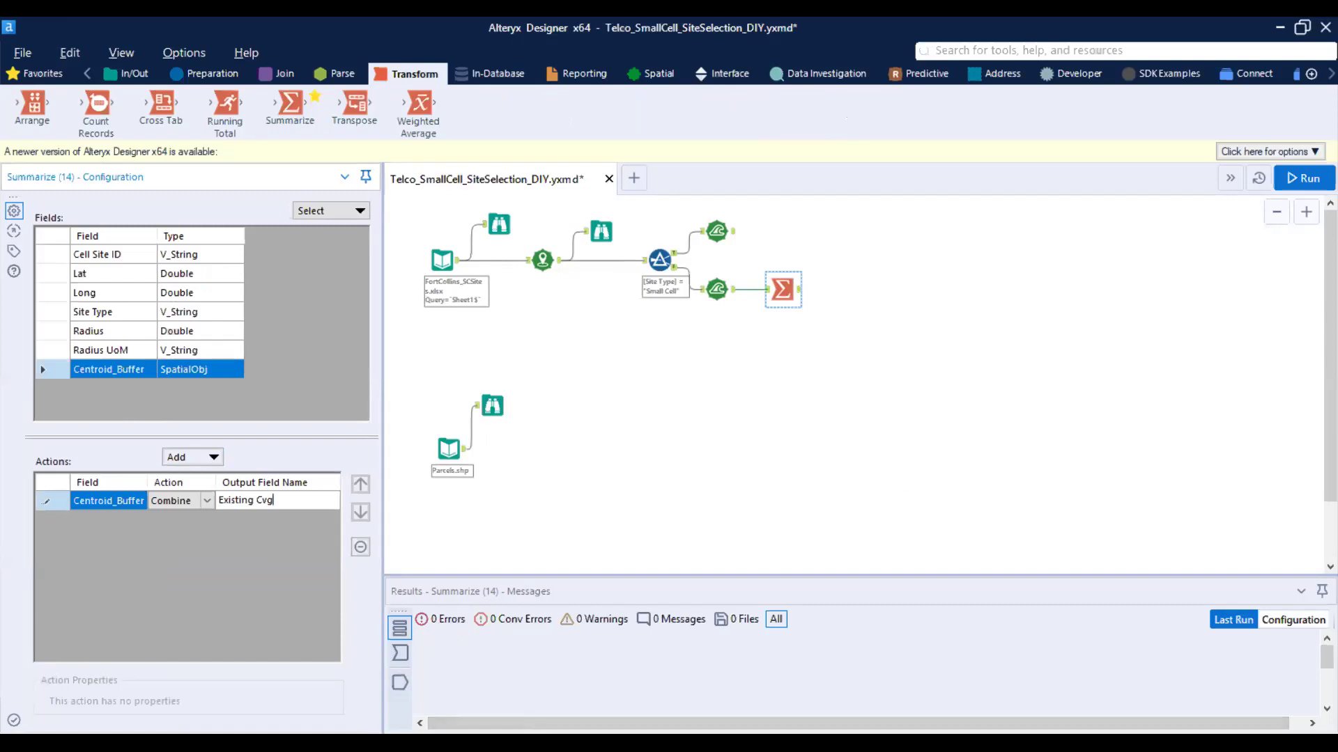
Step: Add a Select tool after the True-output Buffer, rename Centroid_Buffer to SC Coverage, and run the workflow
click(205, 74)
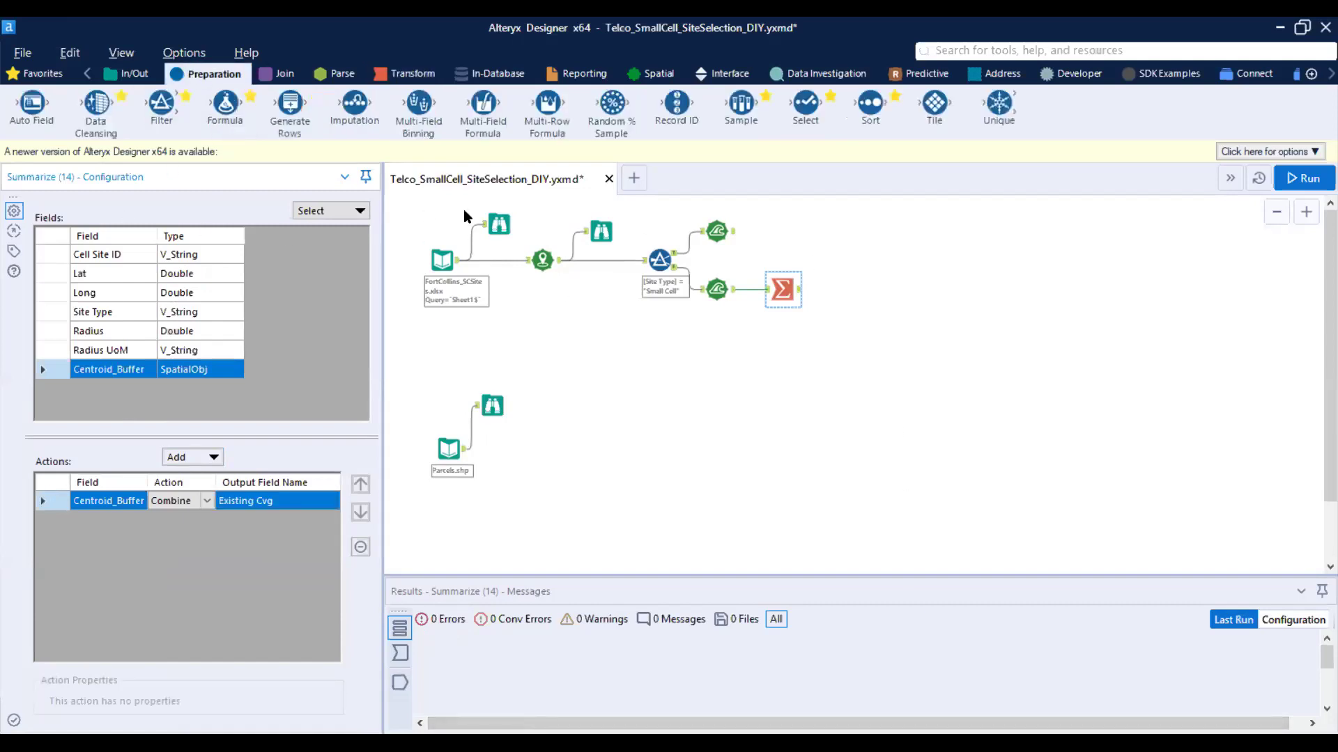
drag(805, 105, 786, 235)
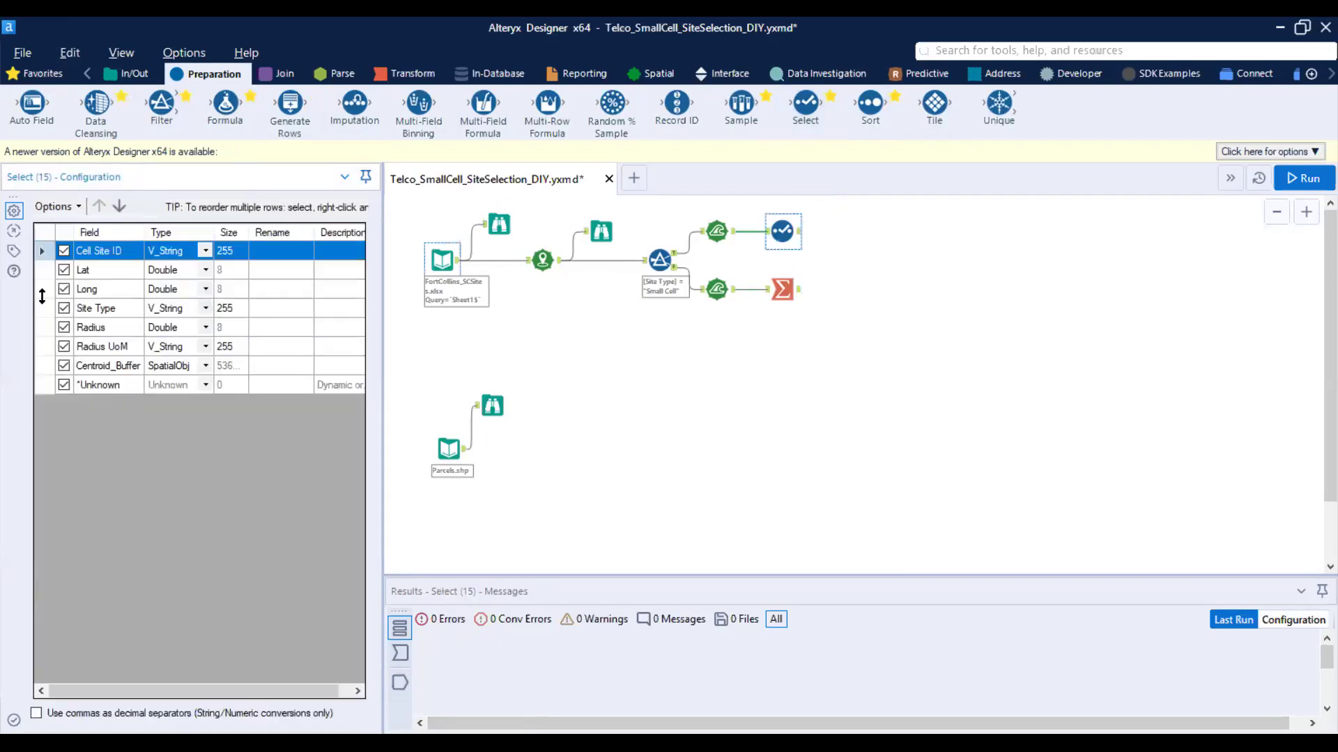
click(262, 366)
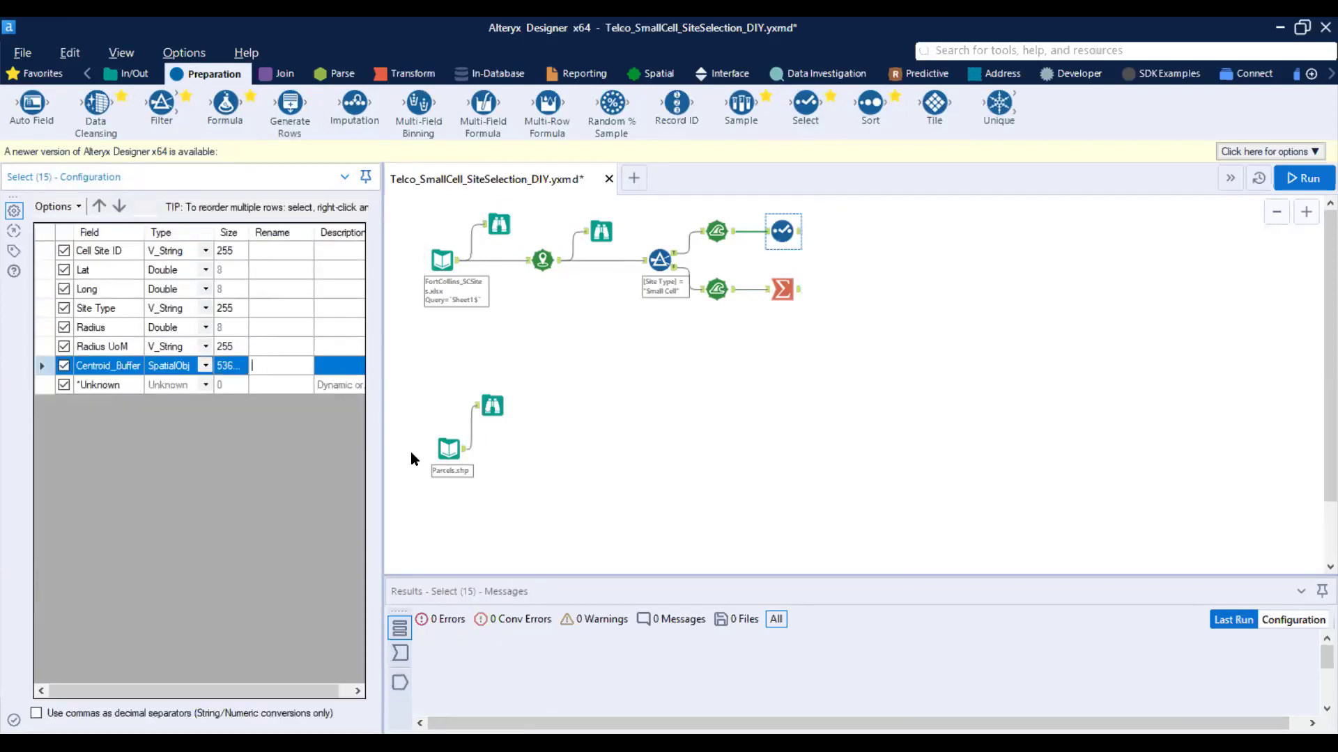
text(SC)
click(857, 278)
key(ctrl+r)
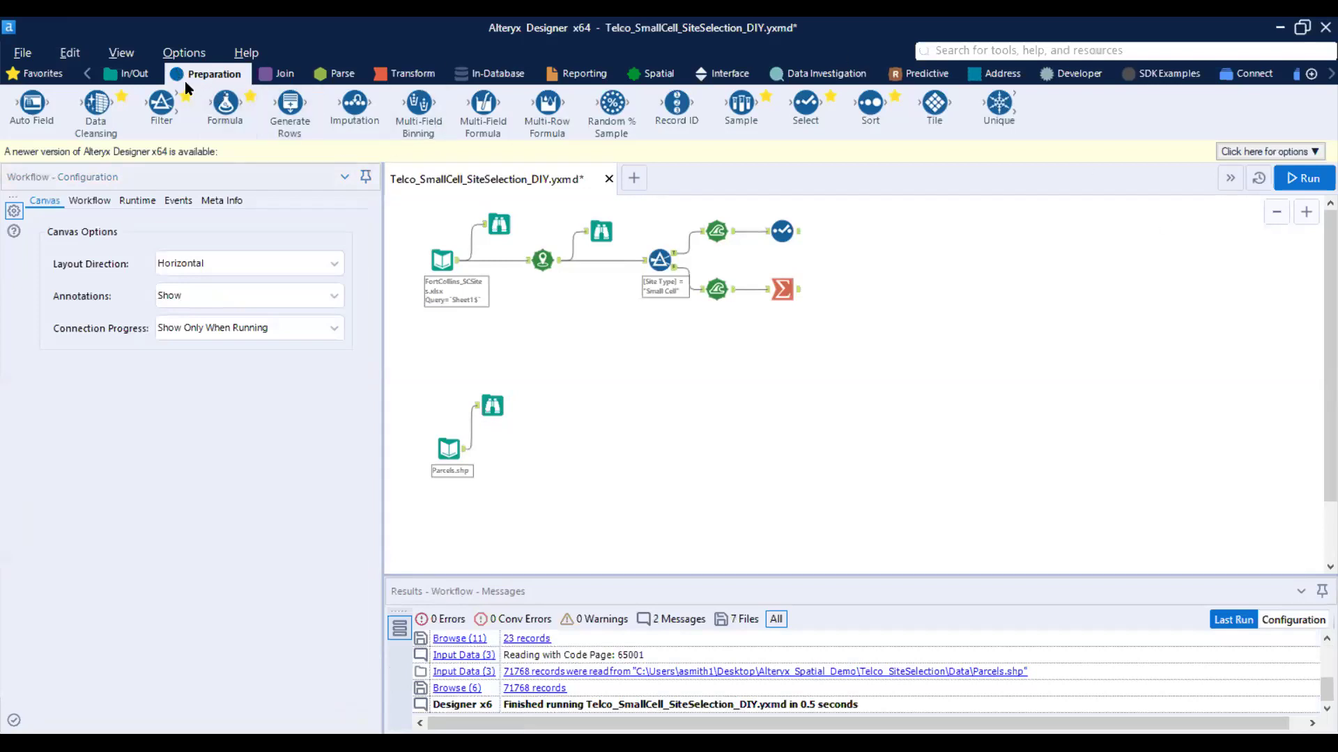
Step: Add an Append Fields tool joining the Select output as target and the Summarize output as source, and allow all appends
click(285, 77)
drag(31, 108, 861, 257)
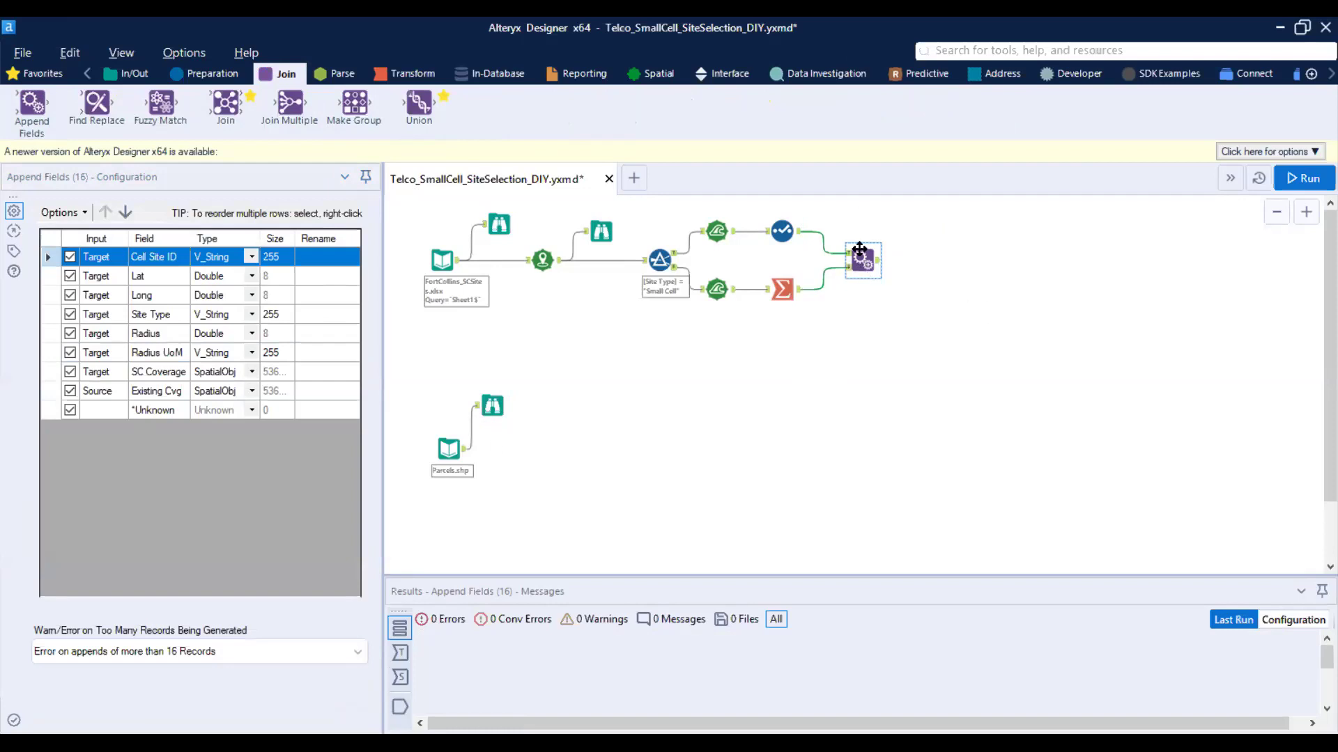
click(279, 648)
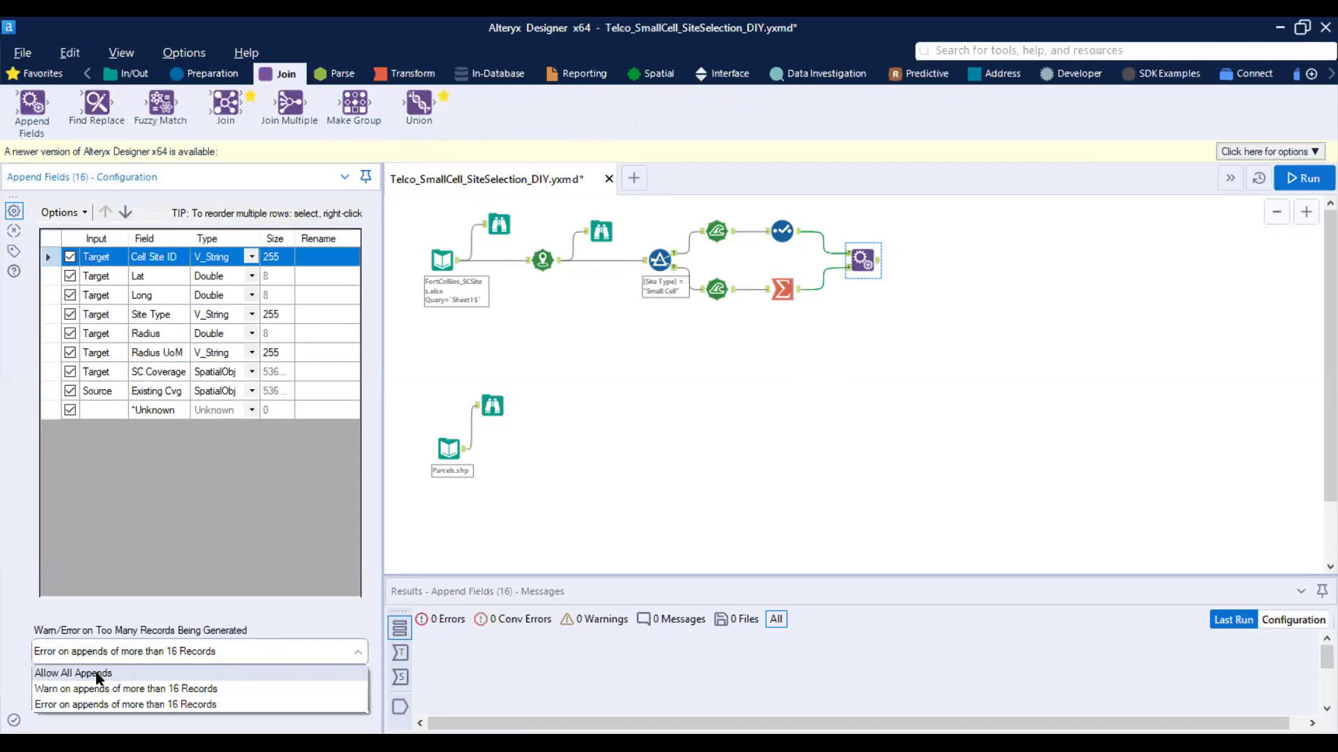
click(98, 674)
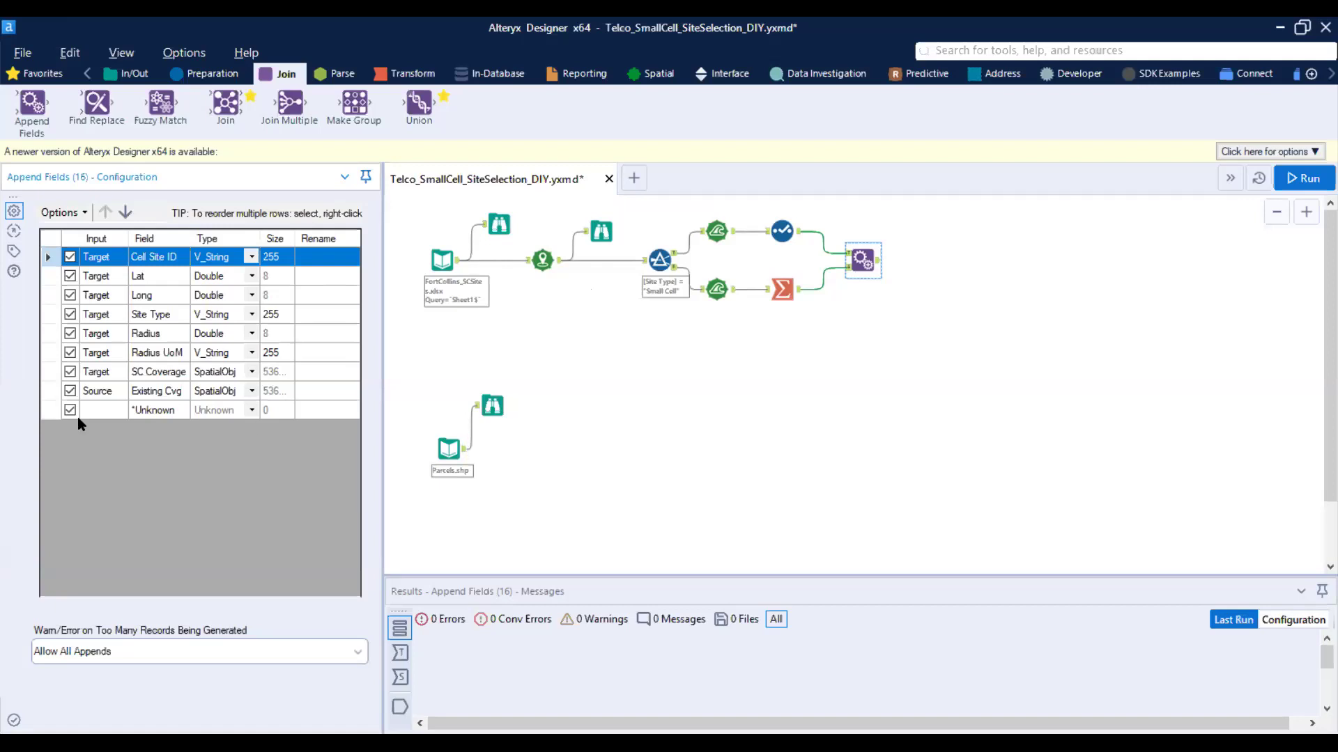
Step: Add a Browse tool above the Append Fields output and run the workflow to map both coverage fields
right_click(870, 262)
click(1002, 520)
drag(920, 260, 914, 217)
click(1302, 179)
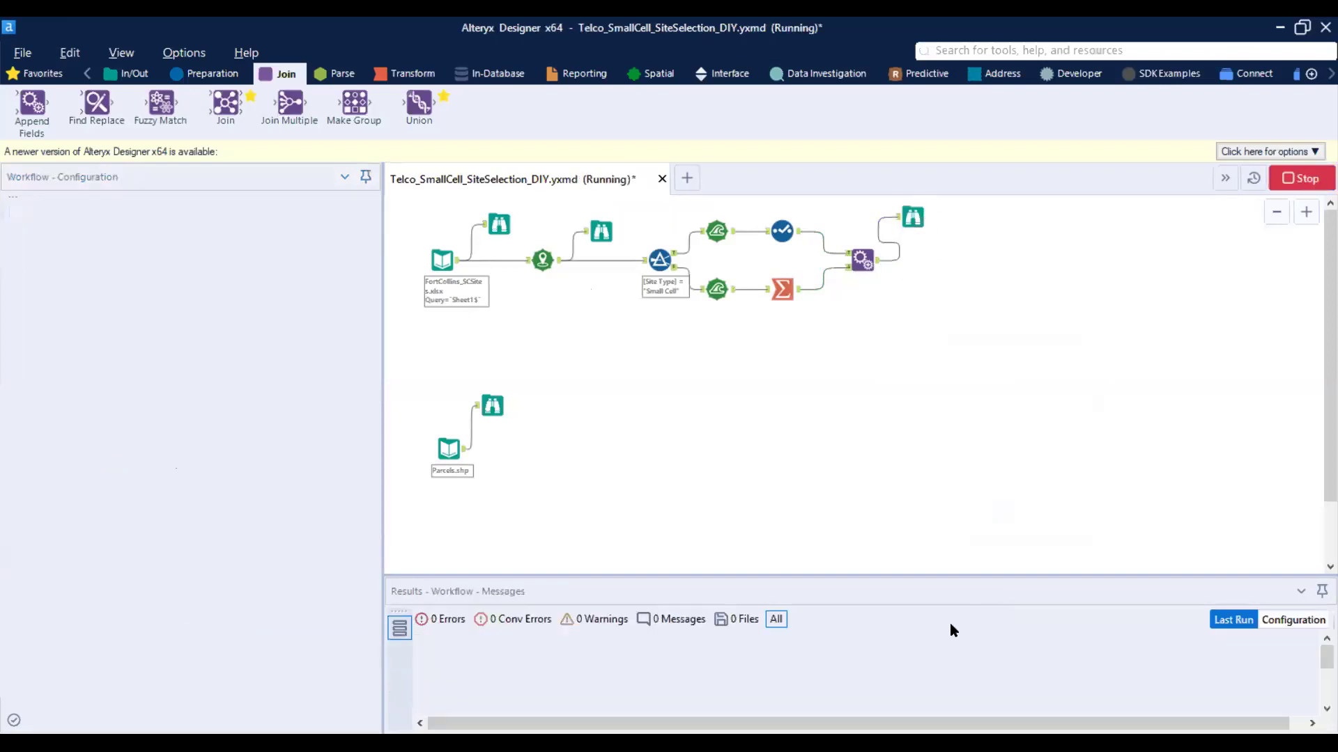
click(842, 451)
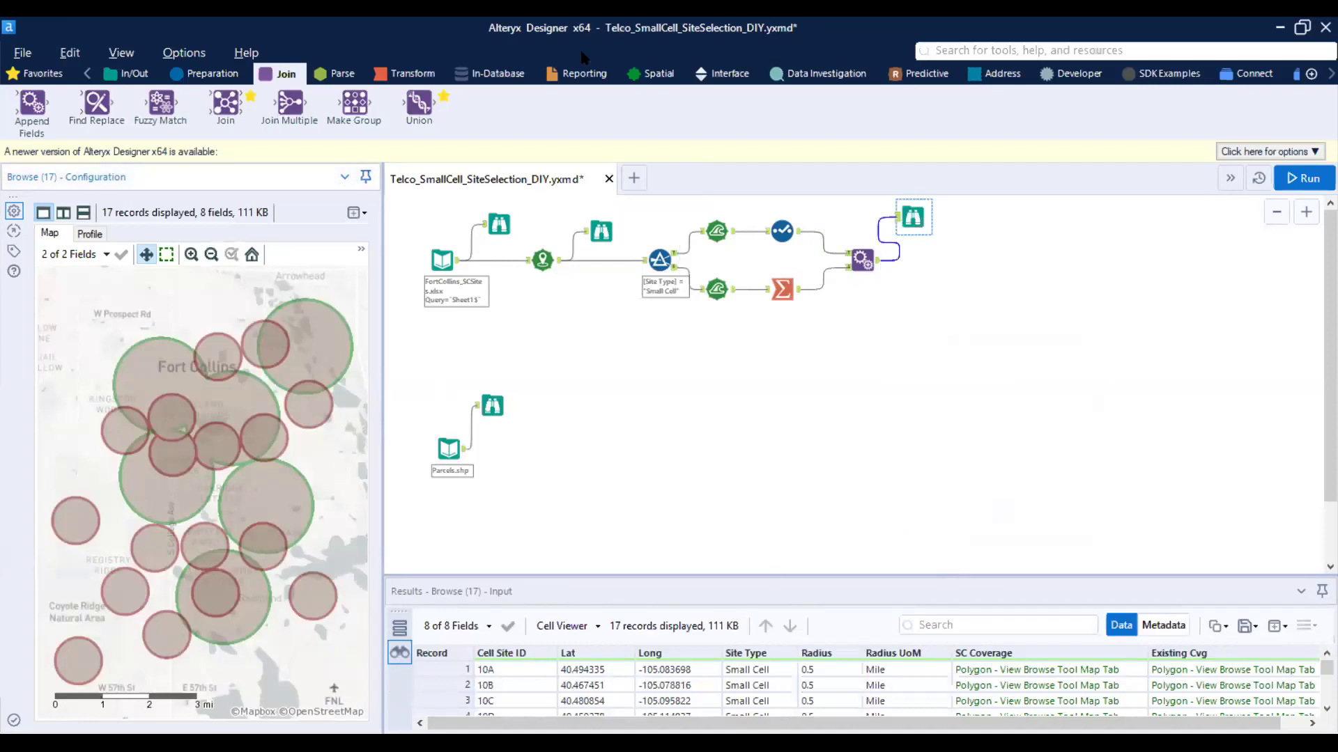
Step: Connect a Spatial Process tool to the Append Fields output and check the overlapping coverages on the Browse map
click(652, 74)
drag(805, 103, 943, 260)
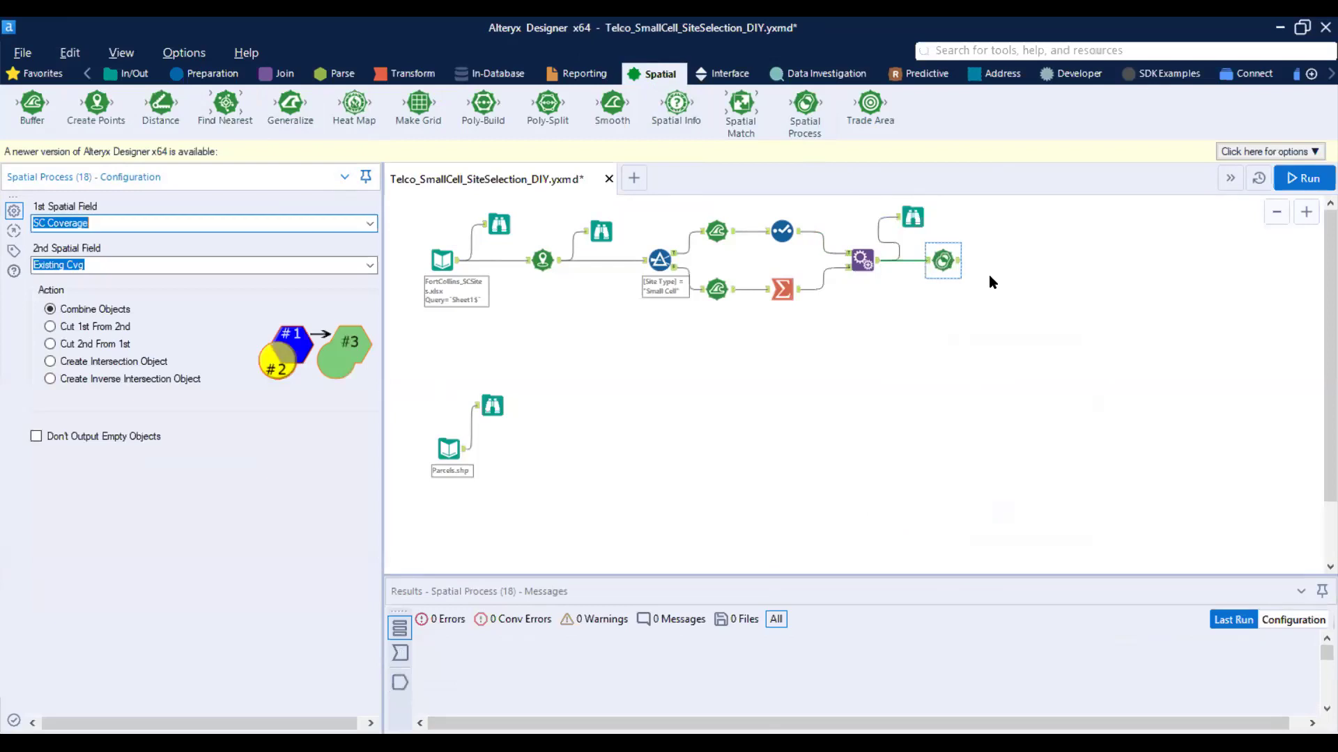
click(912, 217)
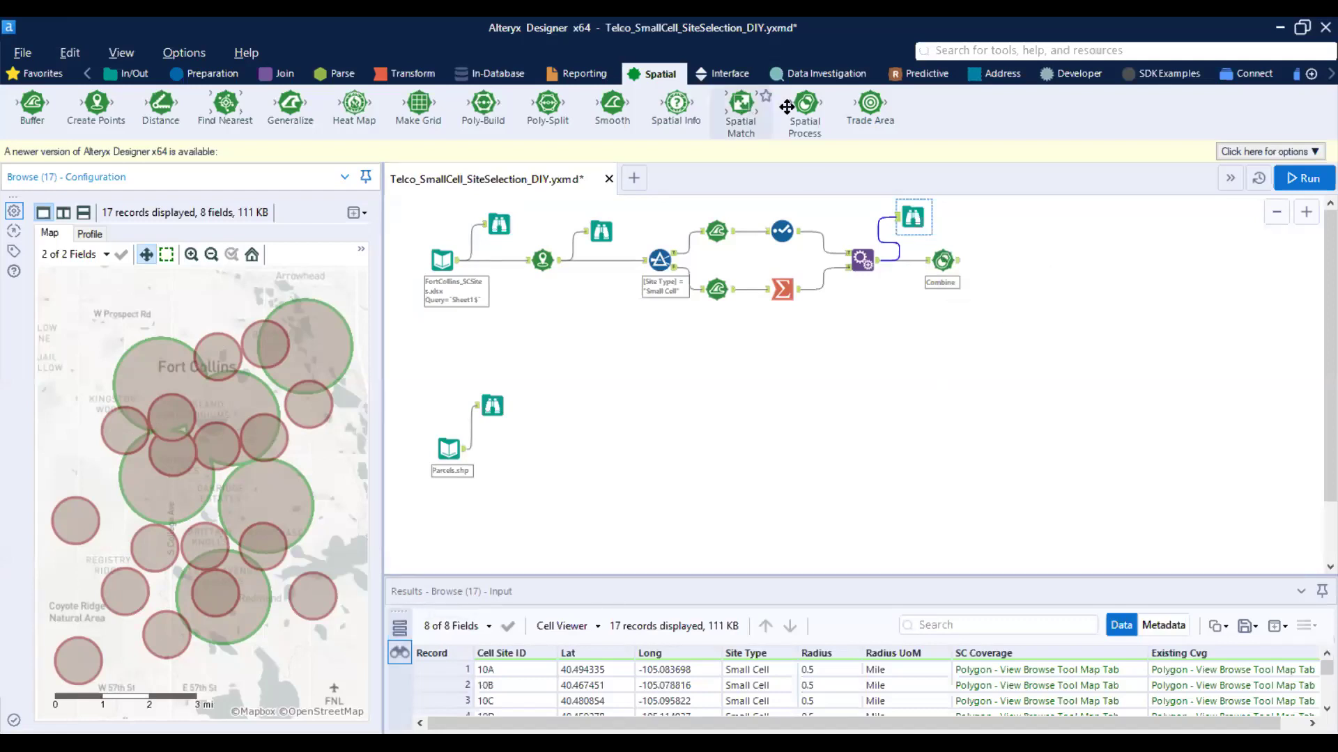
click(942, 260)
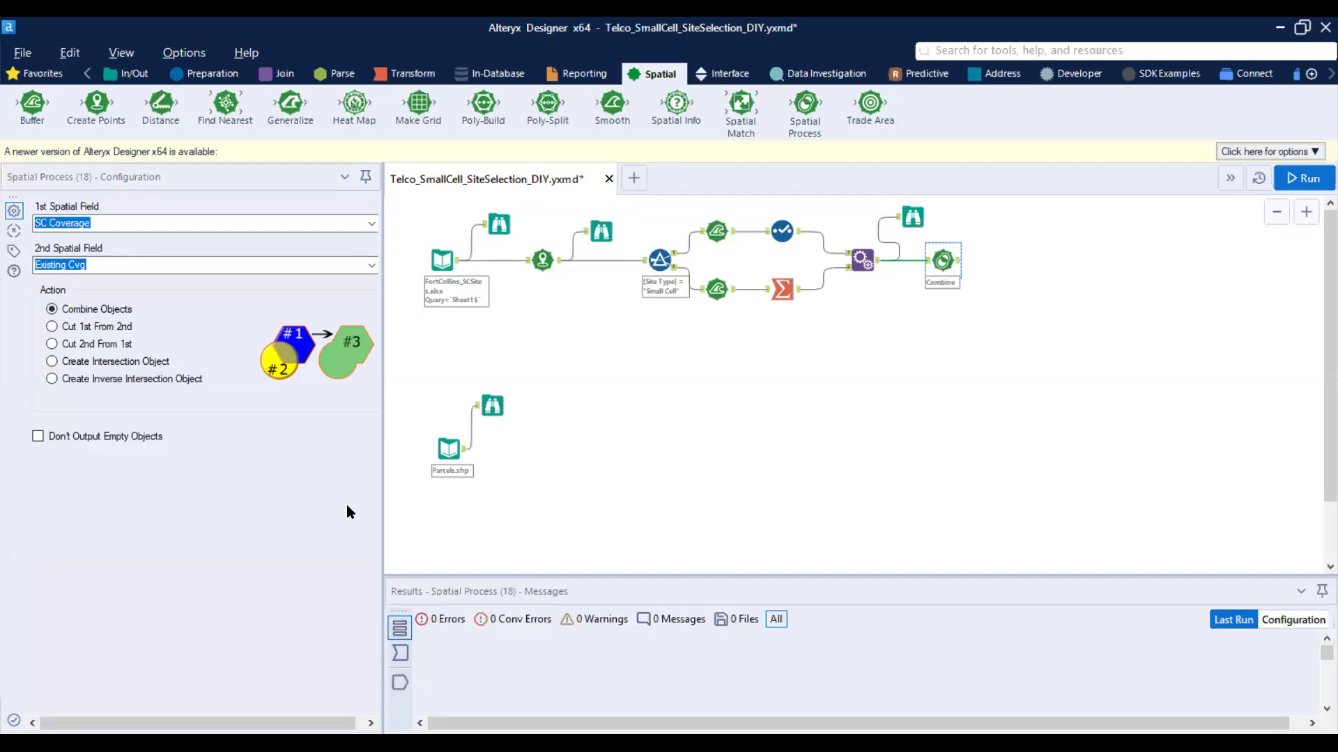
Step: Set the Spatial Process tool's 1st spatial field to Existing Cvg and its 2nd spatial field to SC Coverage
click(371, 224)
click(285, 250)
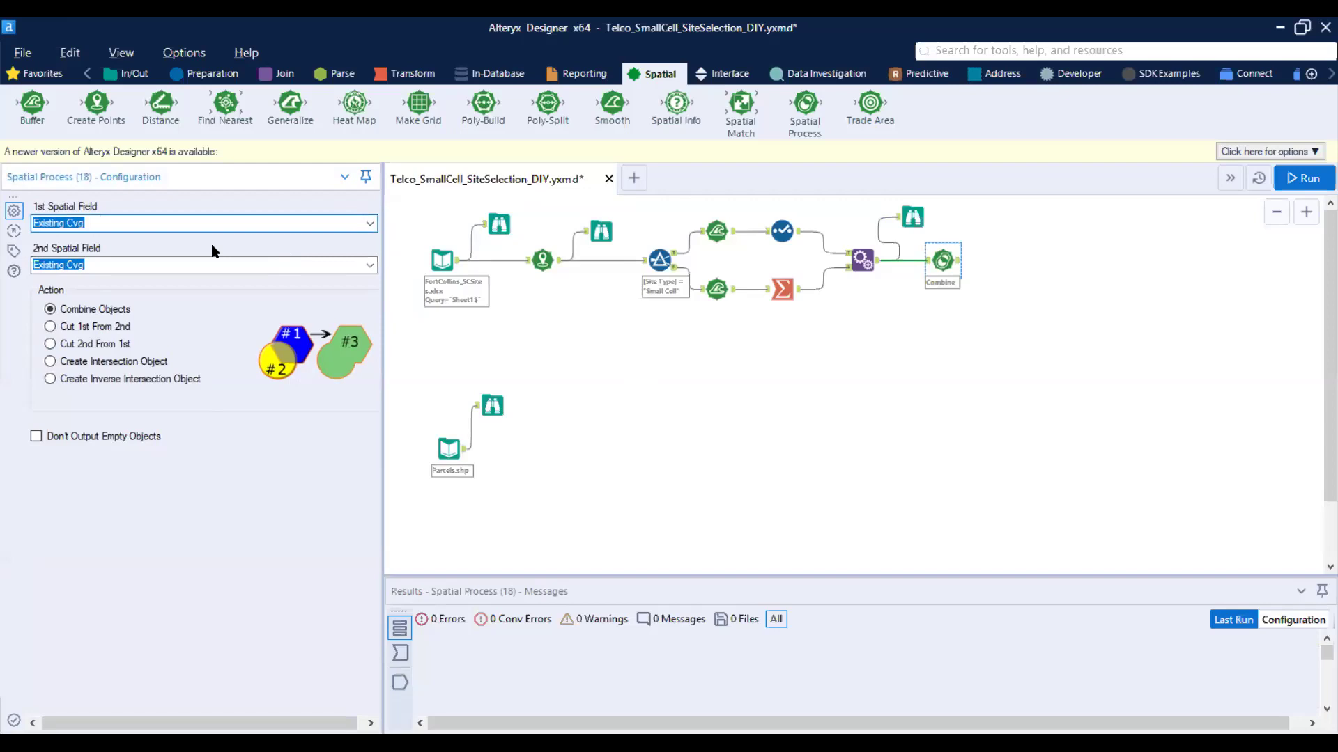
click(369, 268)
click(66, 277)
Step: Compare the Spatial Process tool's cut and intersection actions and set the action to Cut 1st From 2nd
click(51, 324)
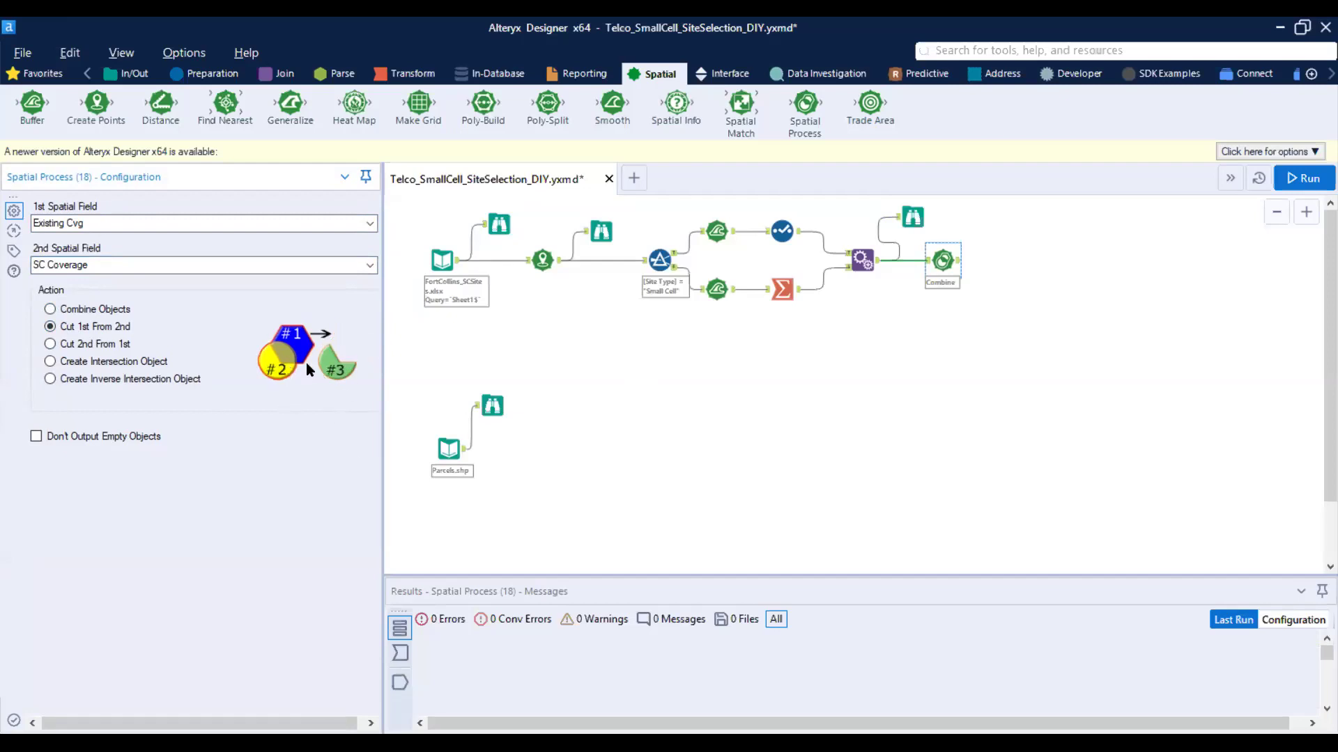
click(51, 344)
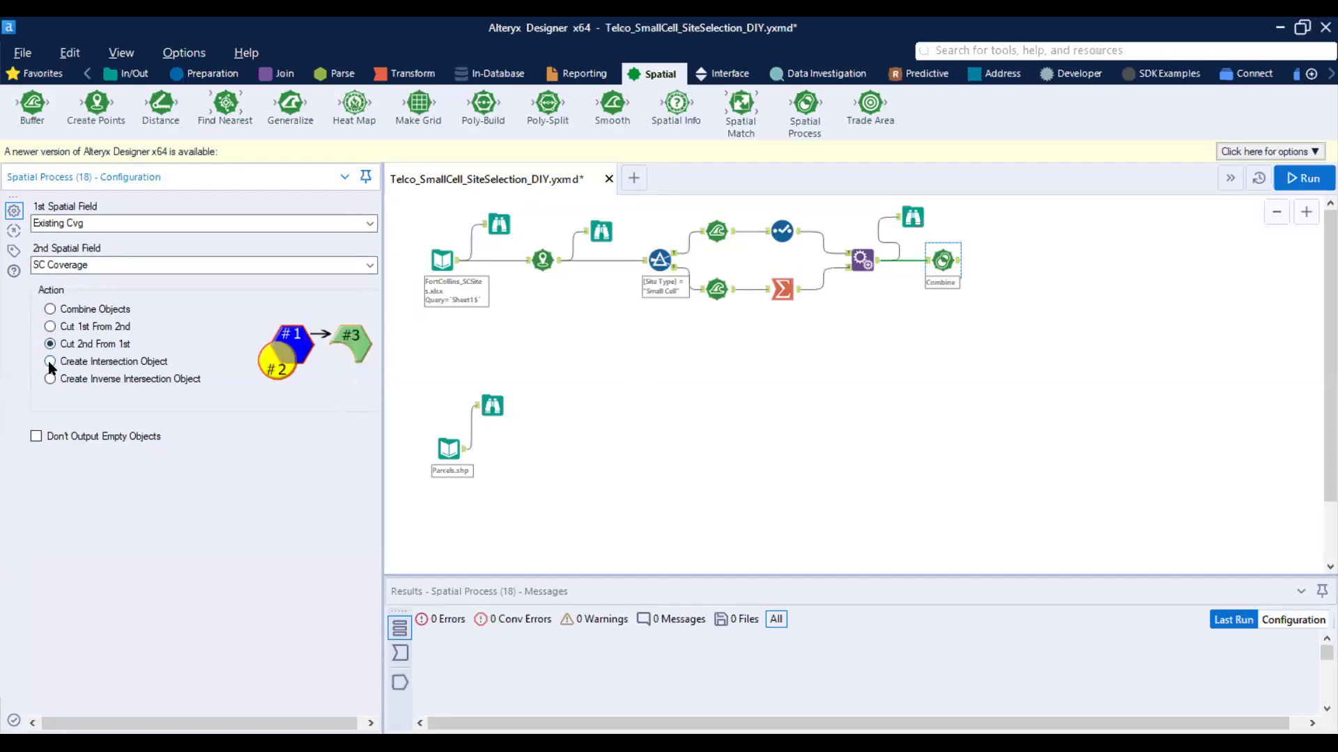
click(50, 362)
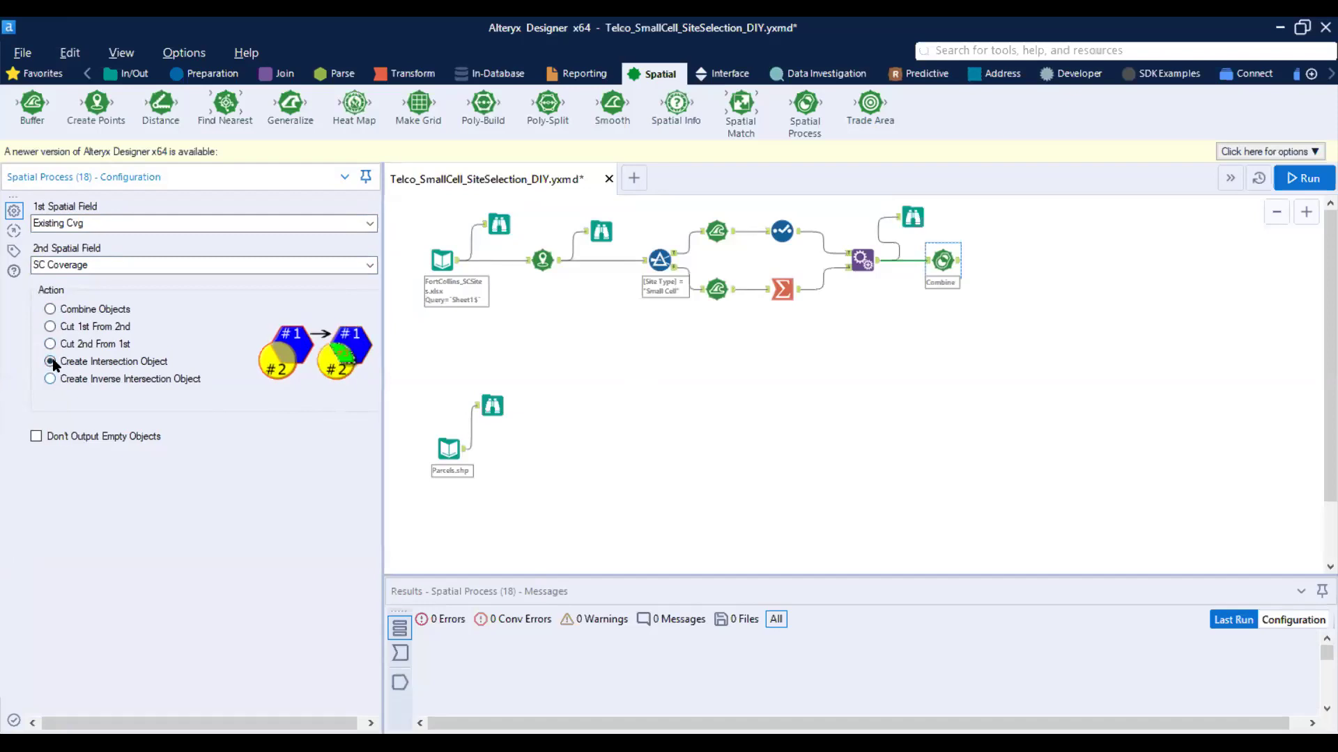
click(50, 327)
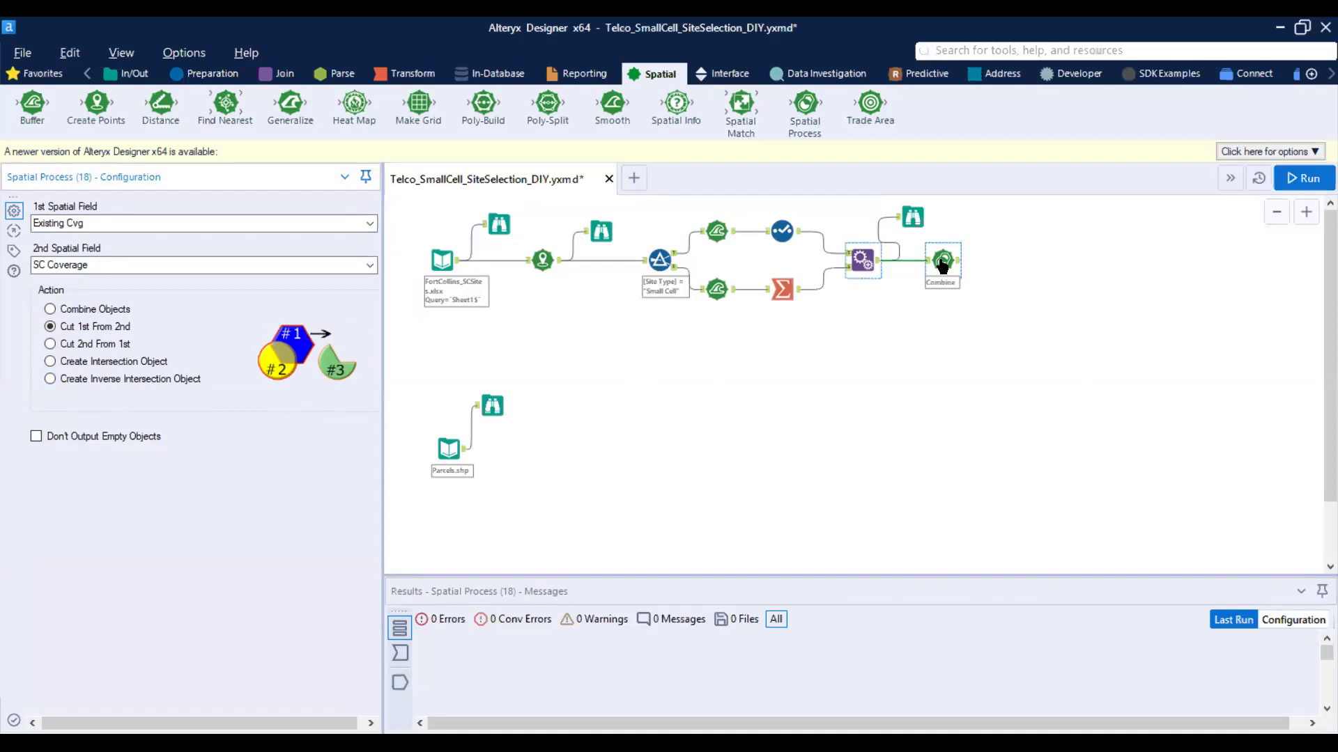
drag(989, 211, 840, 303)
drag(923, 304, 1021, 251)
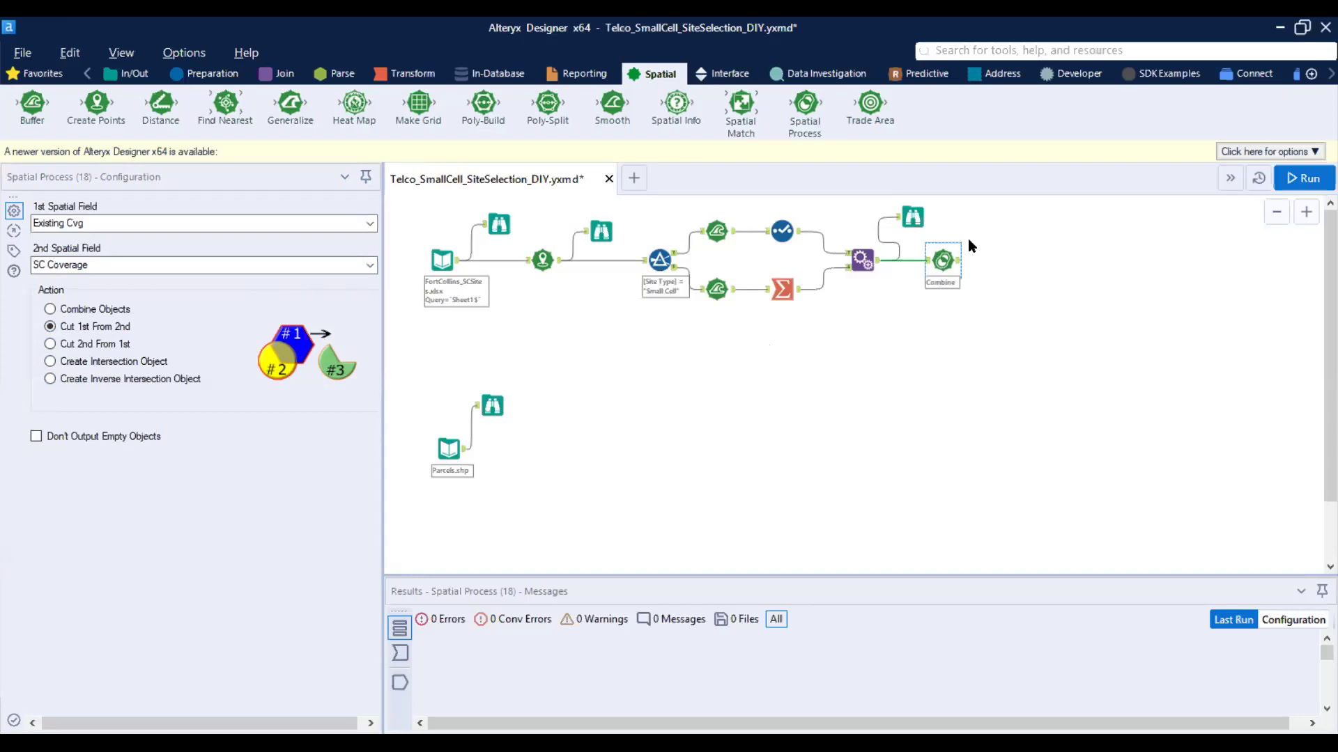
Step: Add a Browse tool after the Spatial Process tool, place it above the output, and run the workflow
right_click(942, 259)
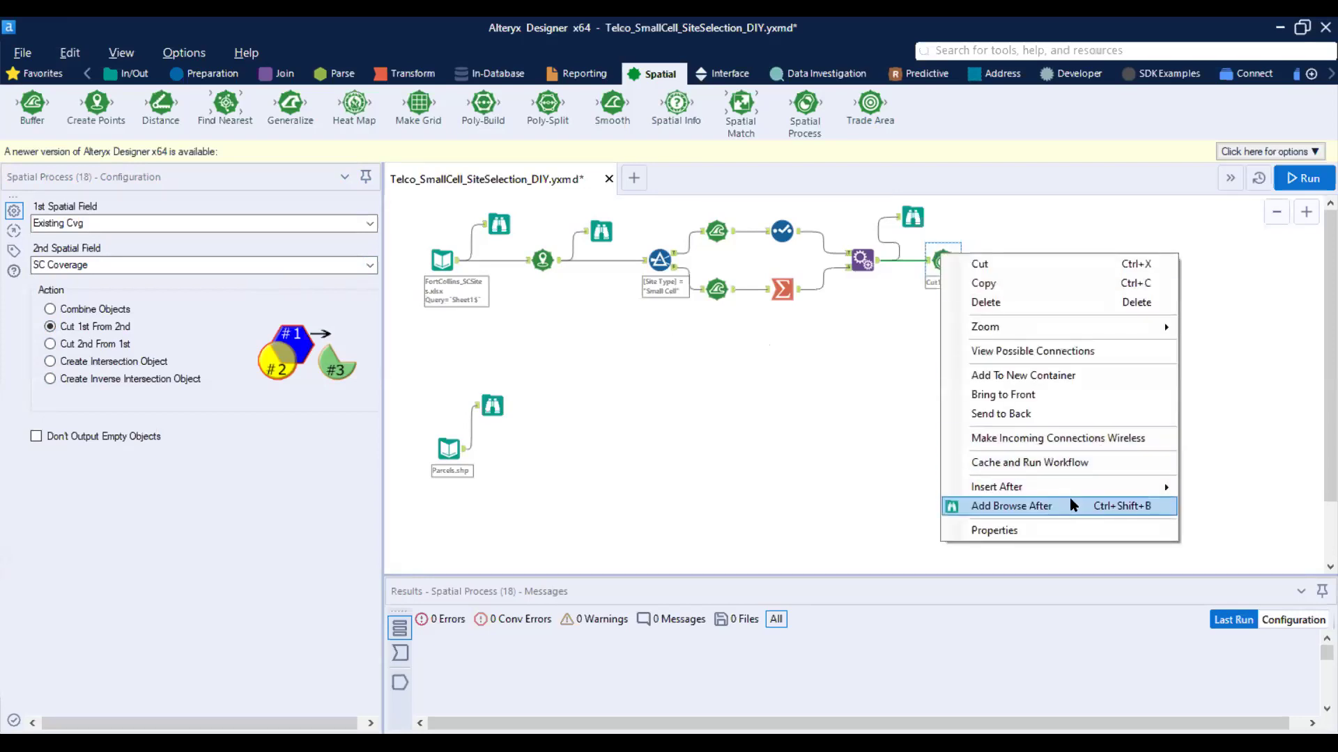
click(1069, 505)
drag(1003, 261, 1007, 218)
click(1303, 179)
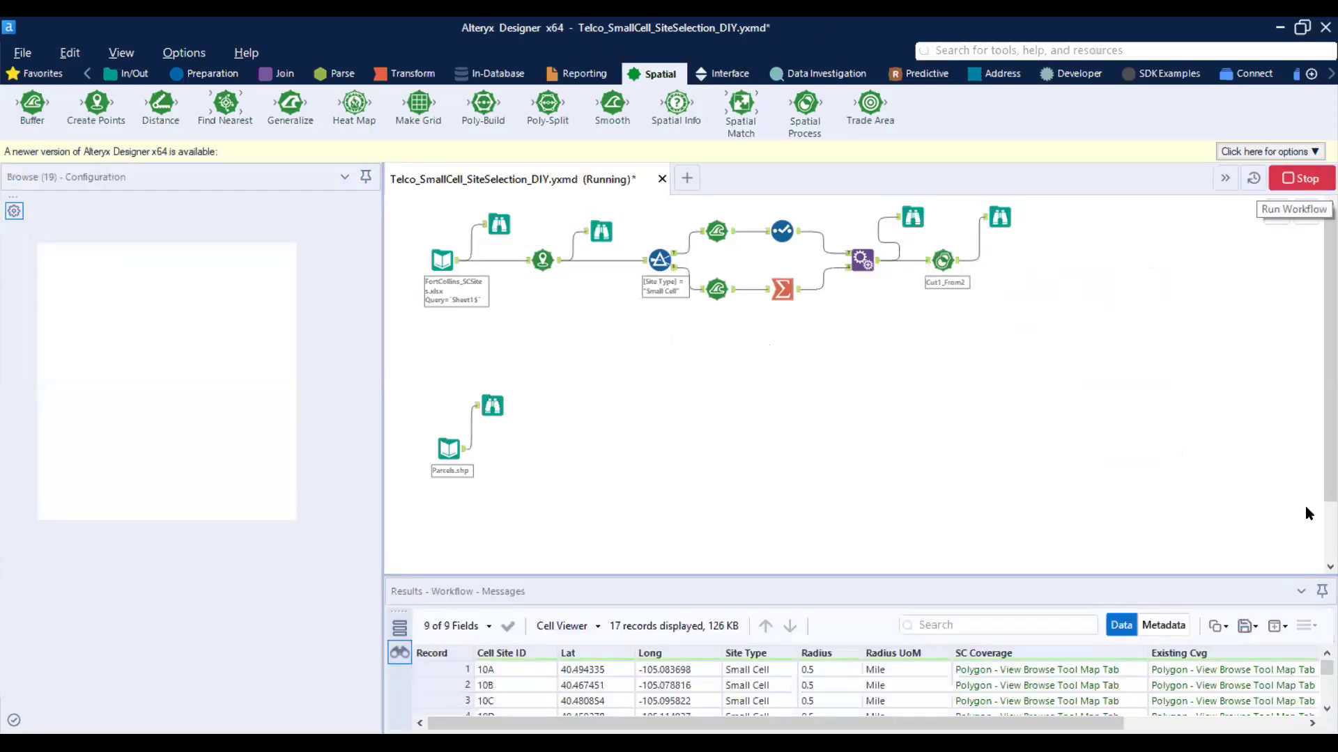
click(822, 452)
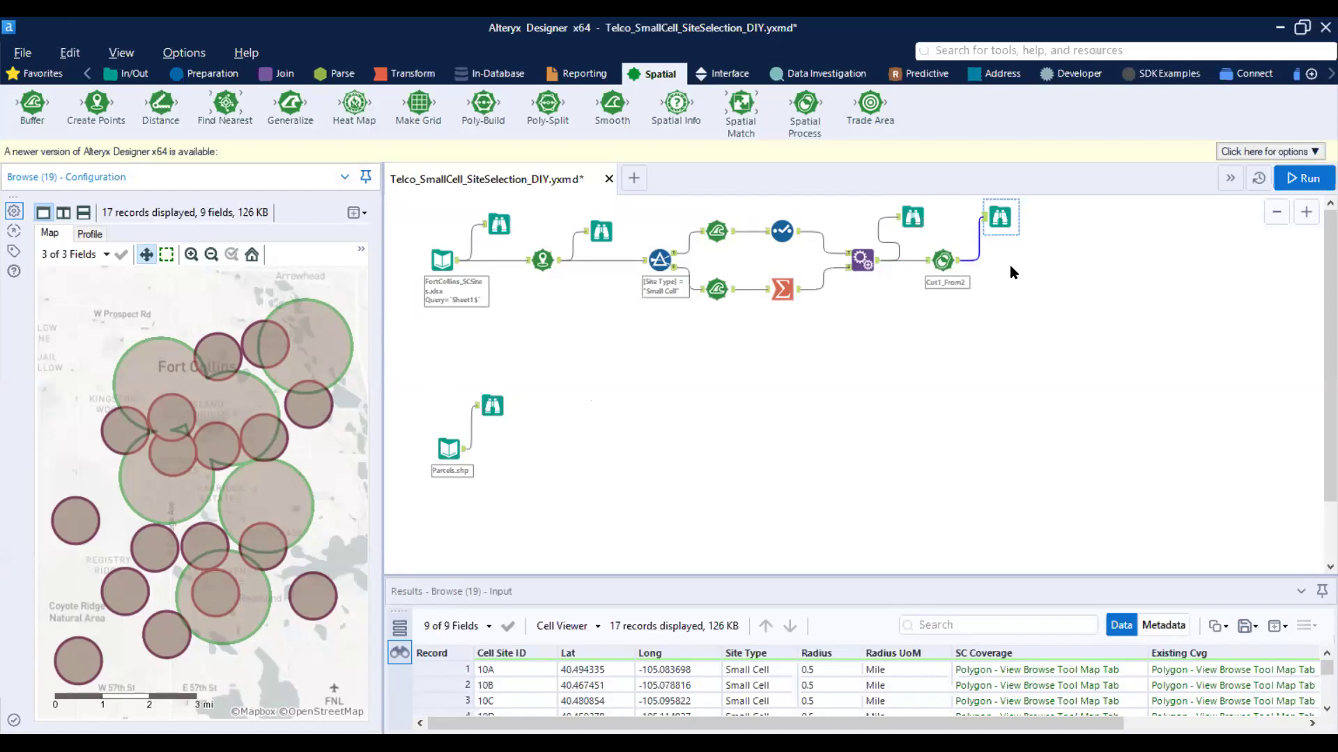
Step: Connect a Select tool to the Spatial Process output, deselect Existing Cvg and SC Coverage, and rename SpatialObj_Process to Proposed Cvg Area
click(211, 76)
drag(1056, 271, 1011, 262)
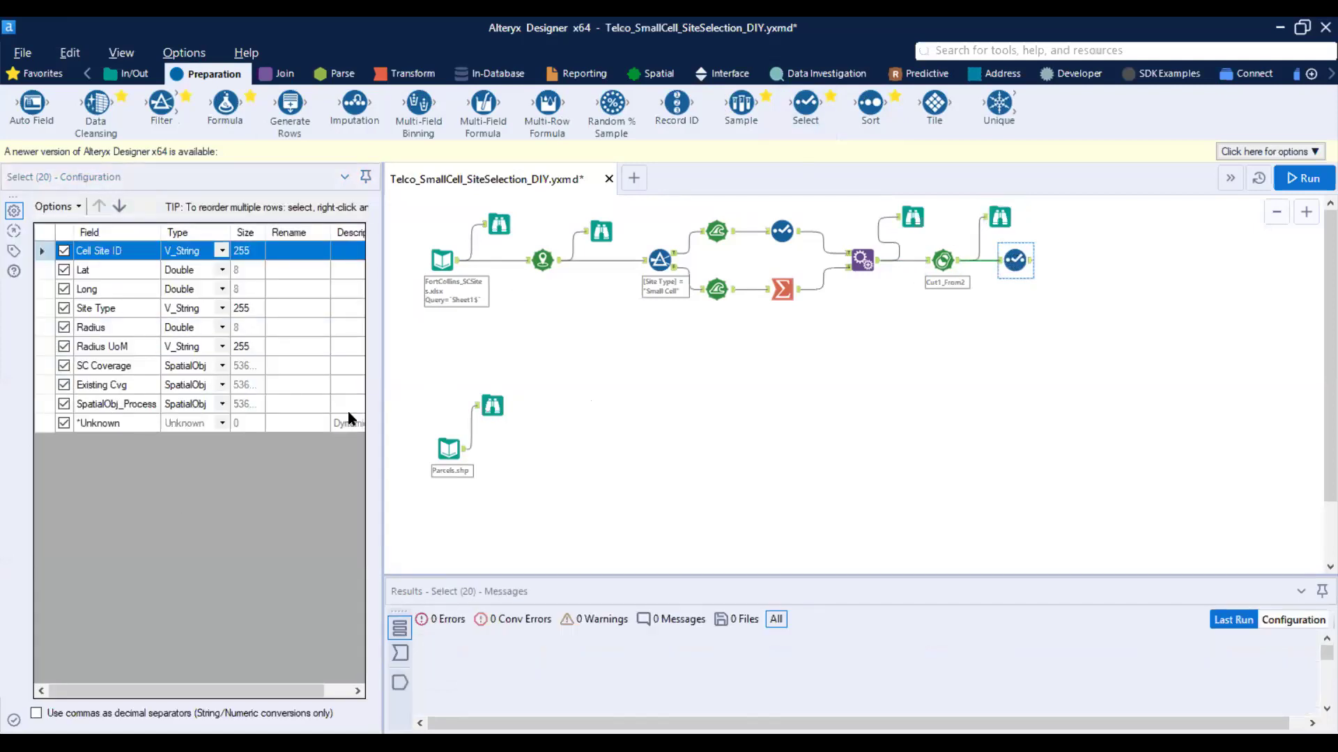
ctrl+click(999, 217)
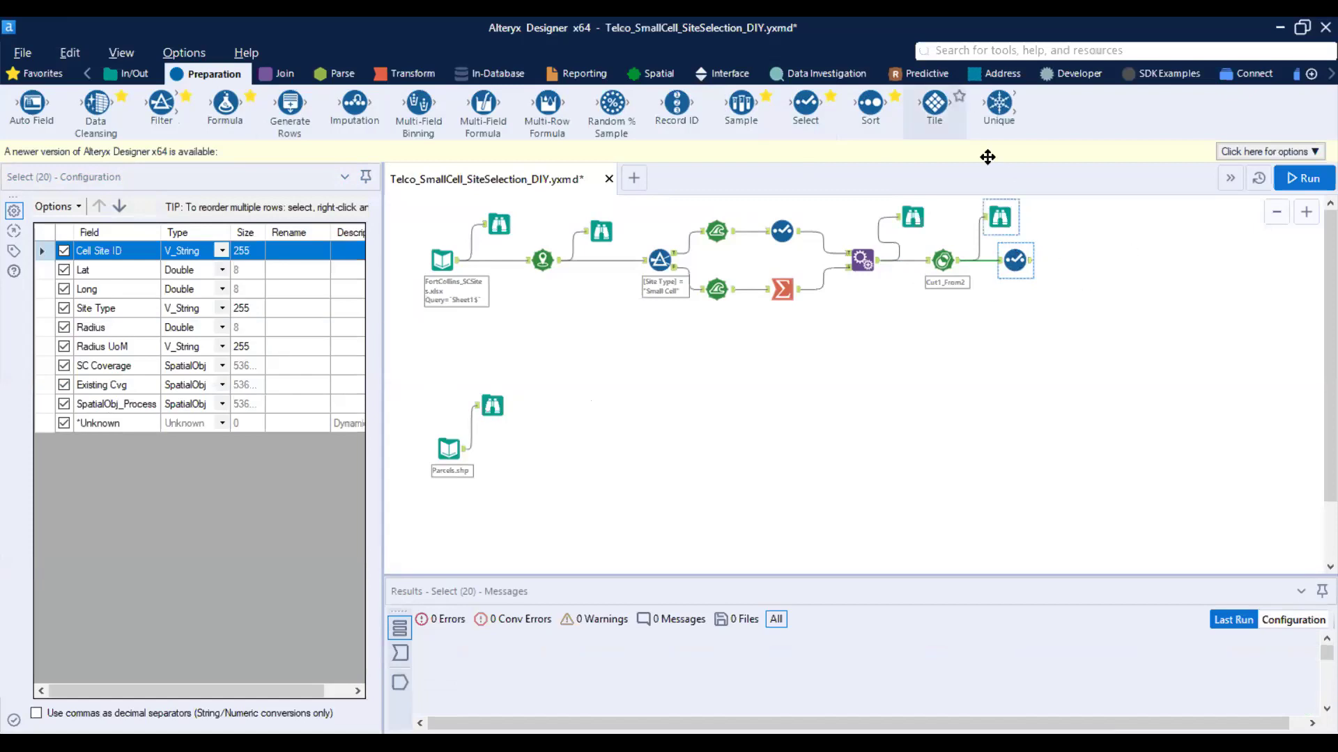
click(63, 385)
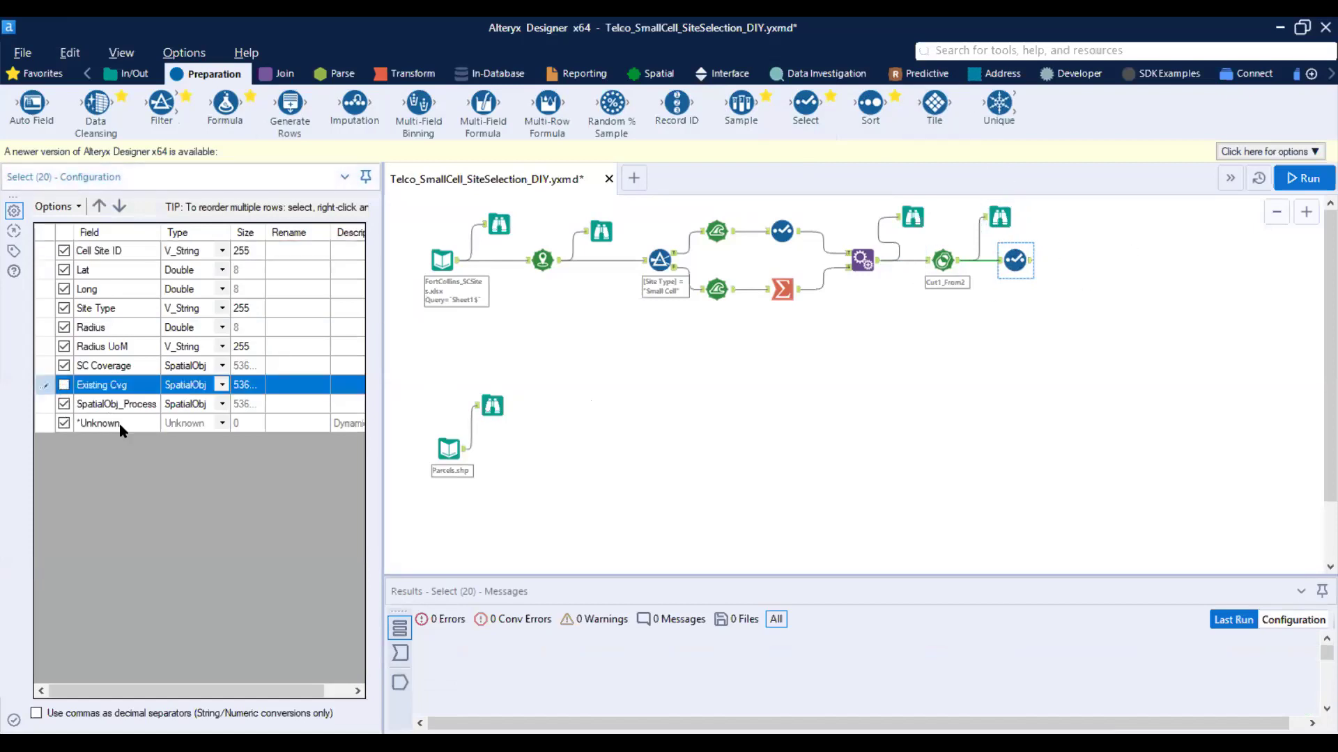
click(63, 366)
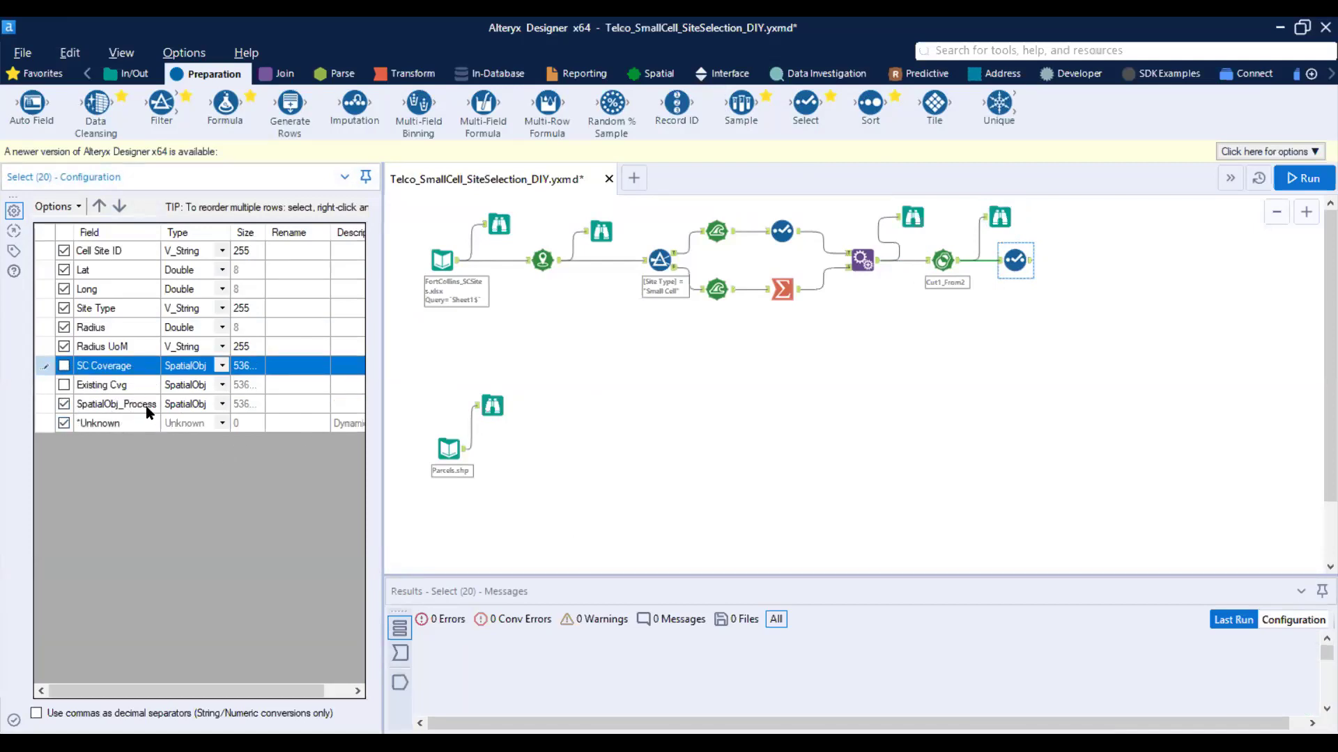
click(305, 406)
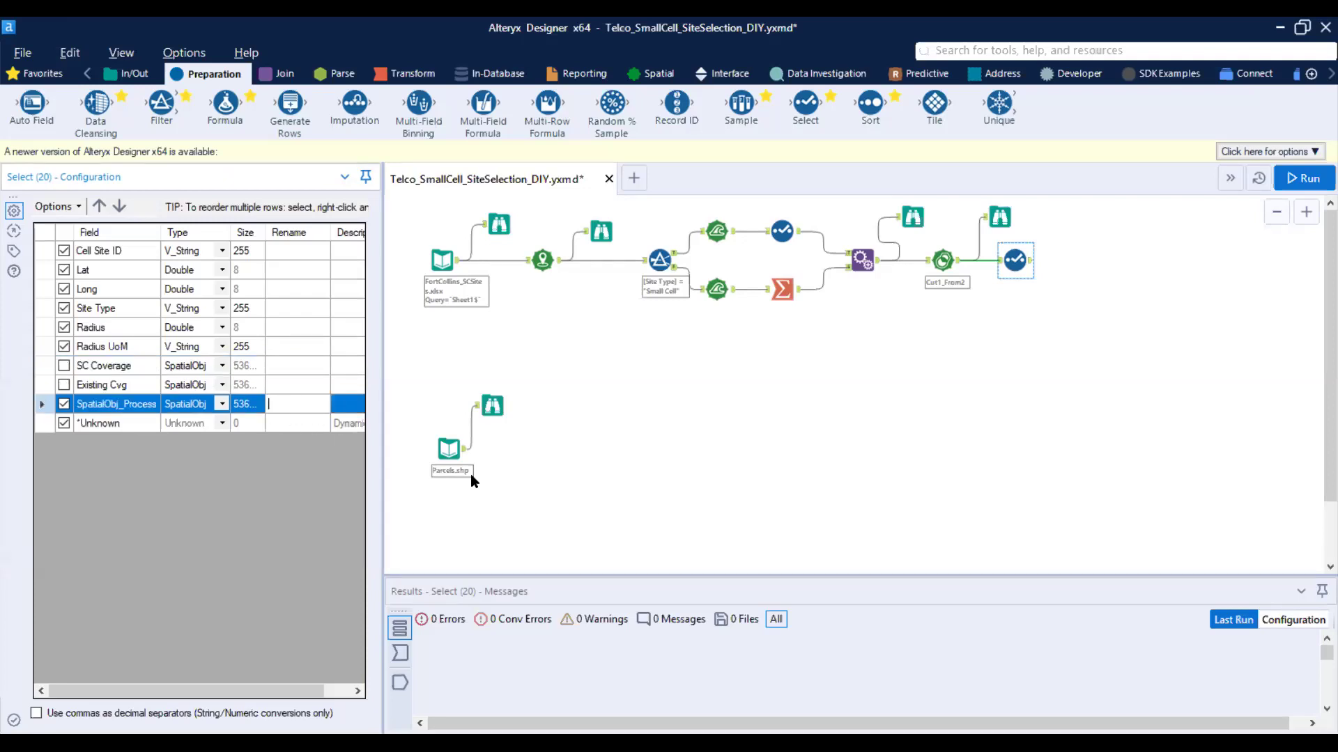
text(Proposed Cvg Area)
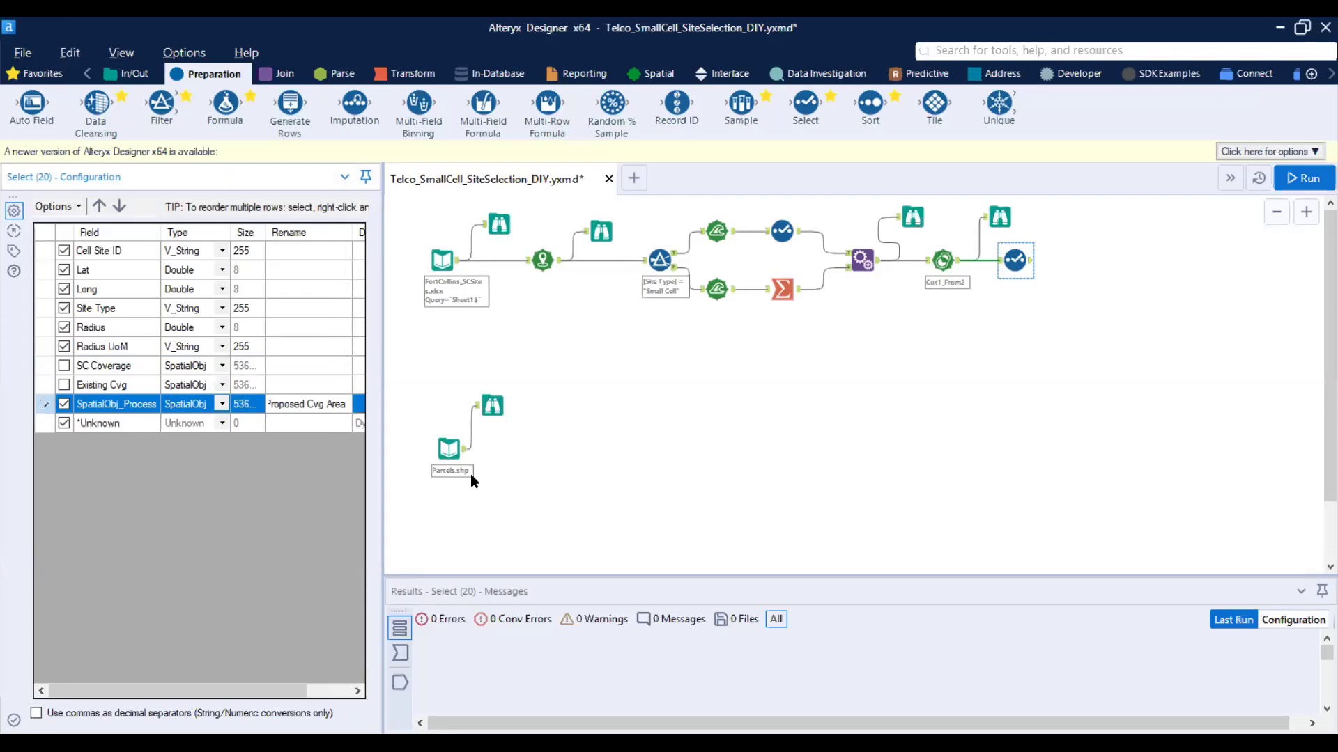
Step: Add a Browse tool after the new Select tool and run the workflow to map Proposed Cvg Area
right_click(1016, 260)
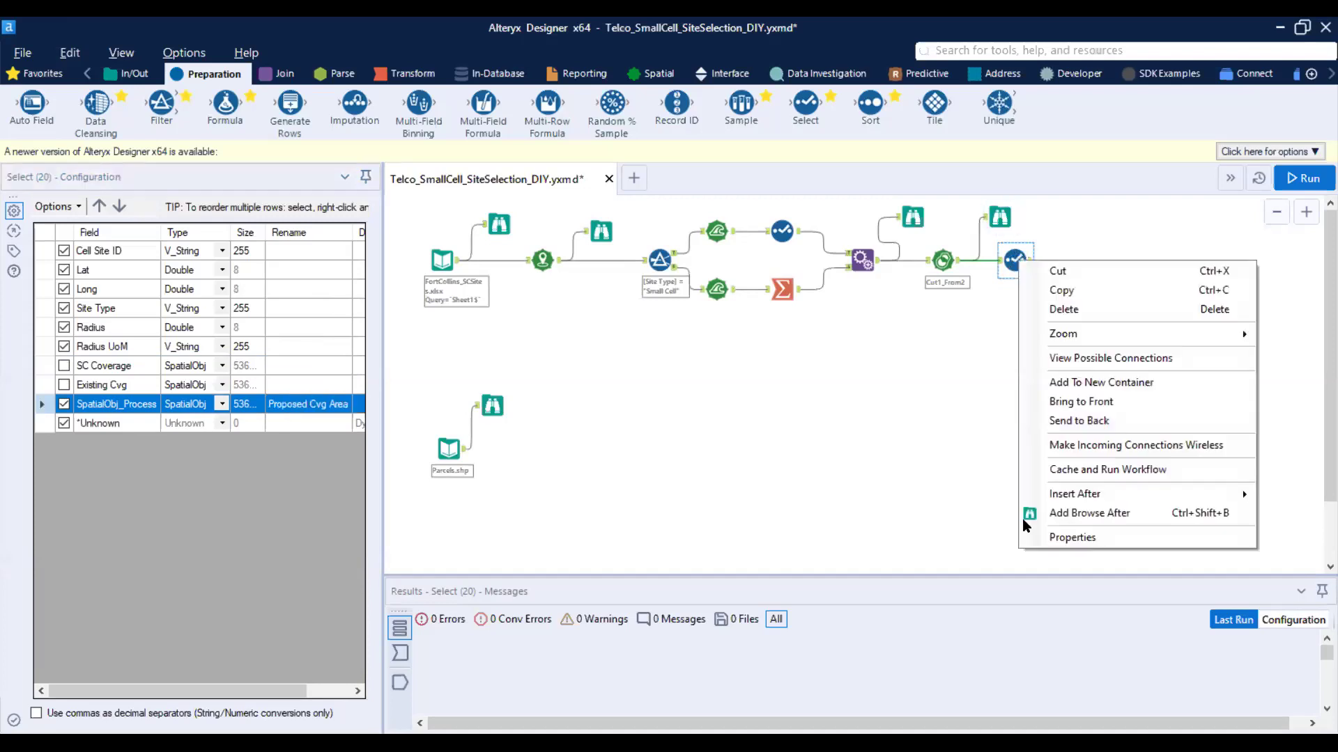
click(1089, 513)
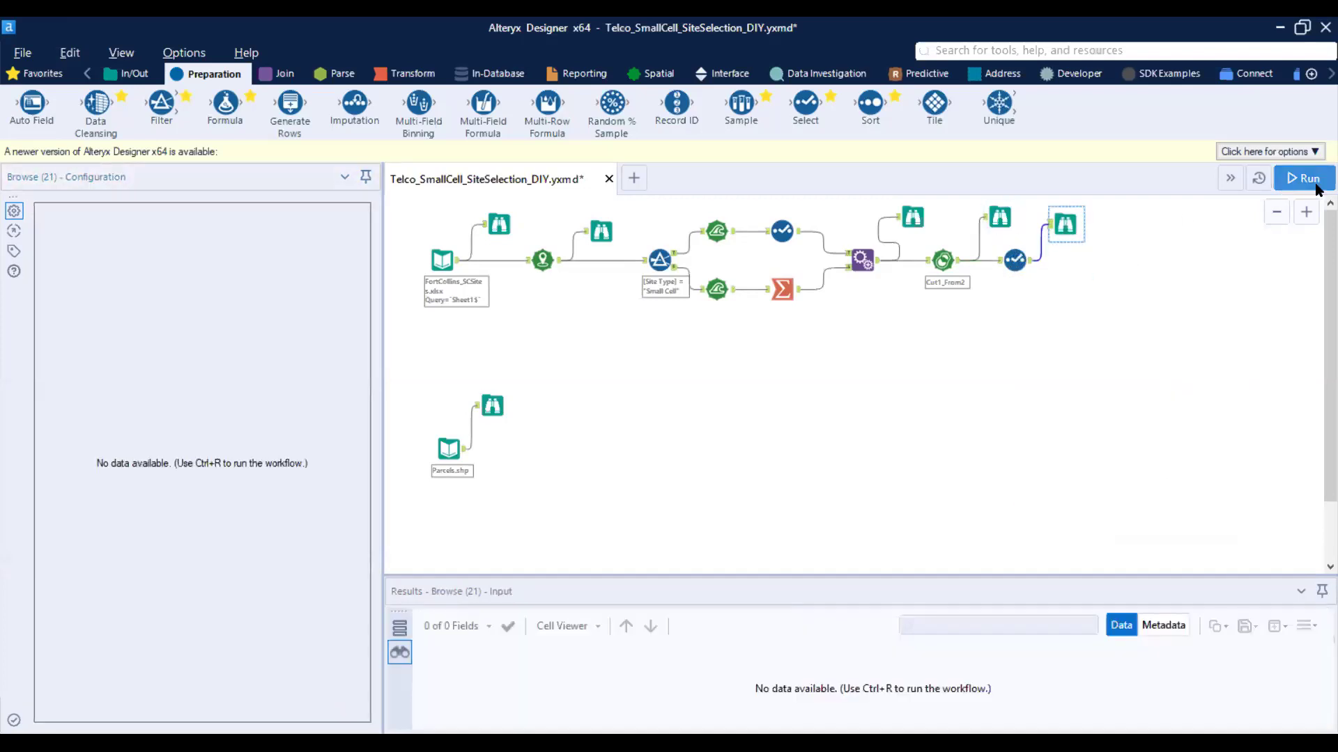
key(ctrl+r)
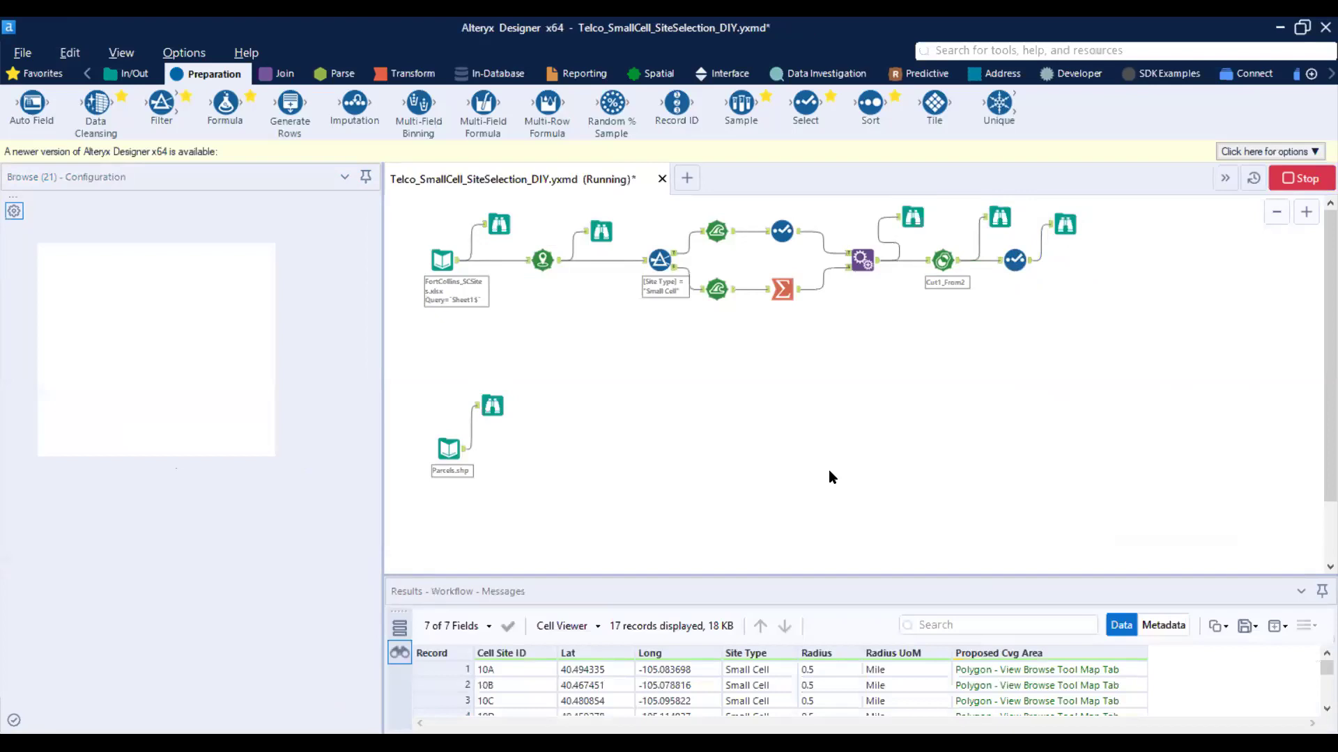
click(804, 448)
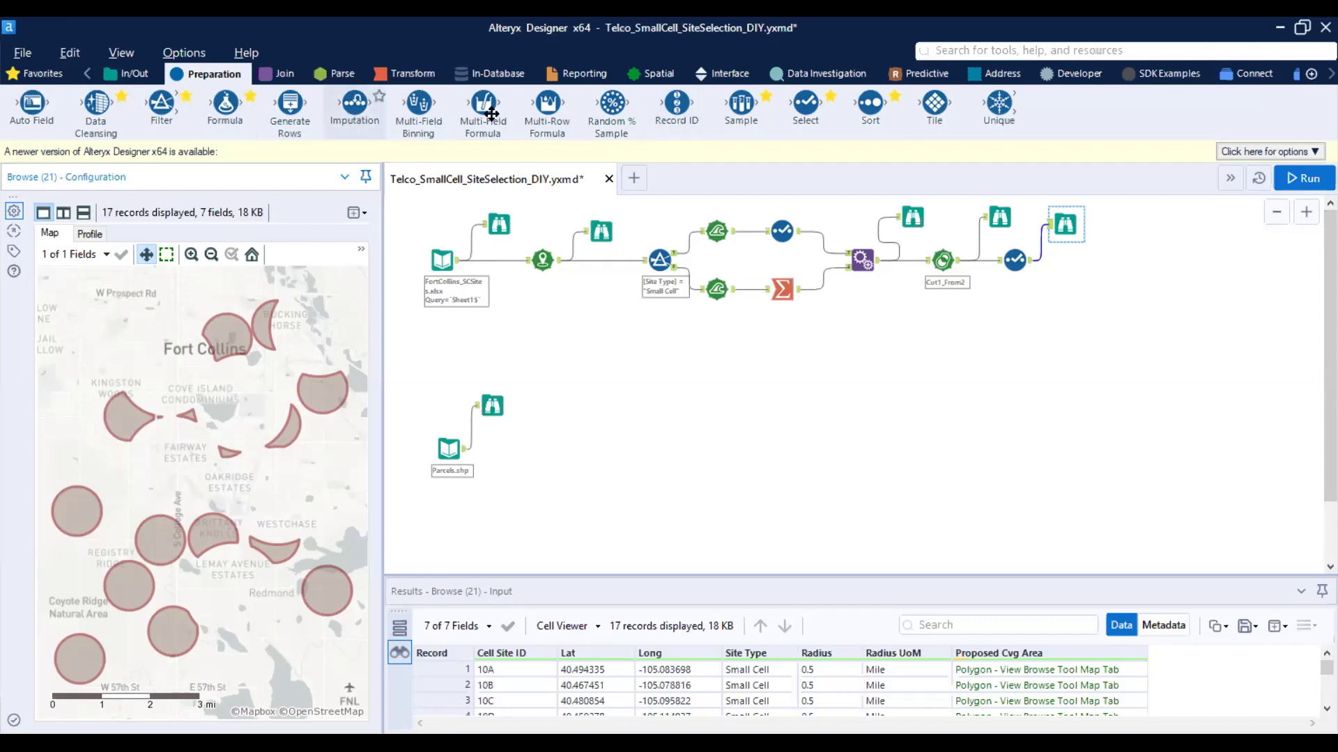
Step: Connect a Spatial Info tool to the last Select tool's output and have it output Area (Square Miles) for Proposed Cvg Area
click(654, 74)
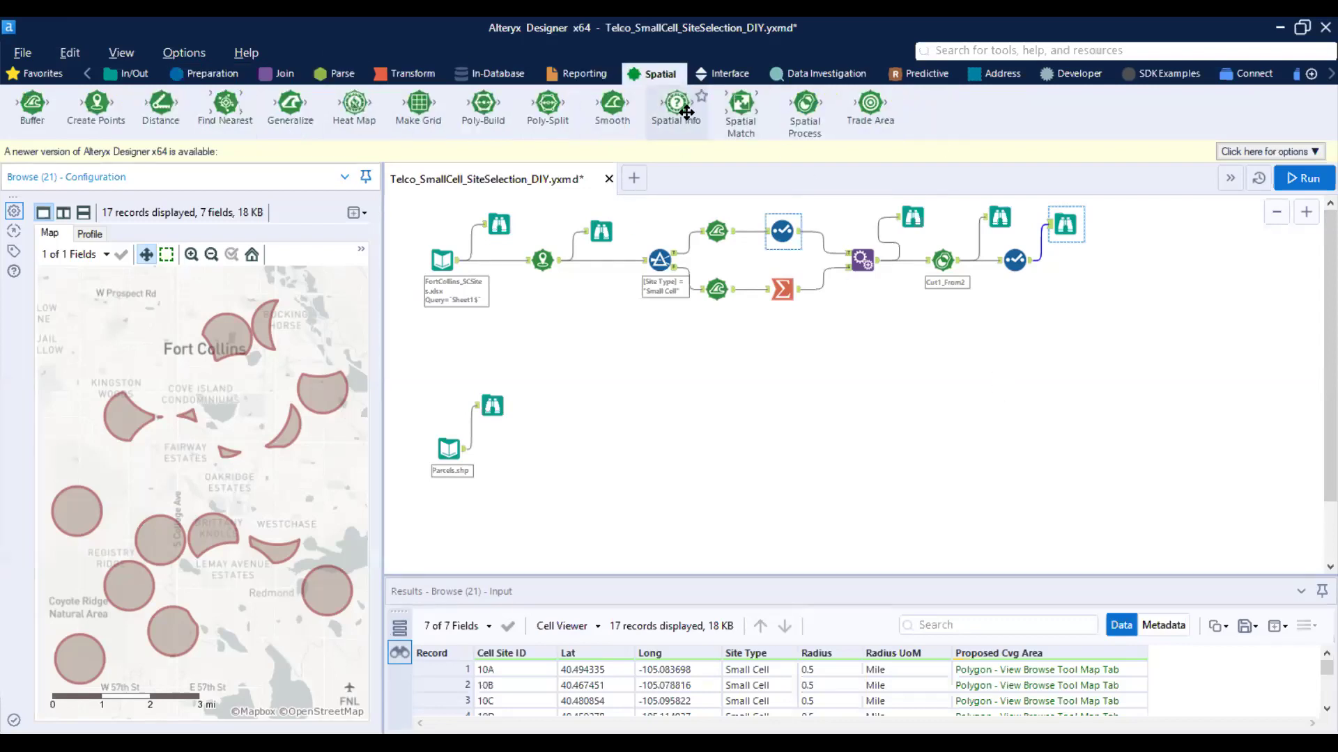
drag(684, 111, 1089, 319)
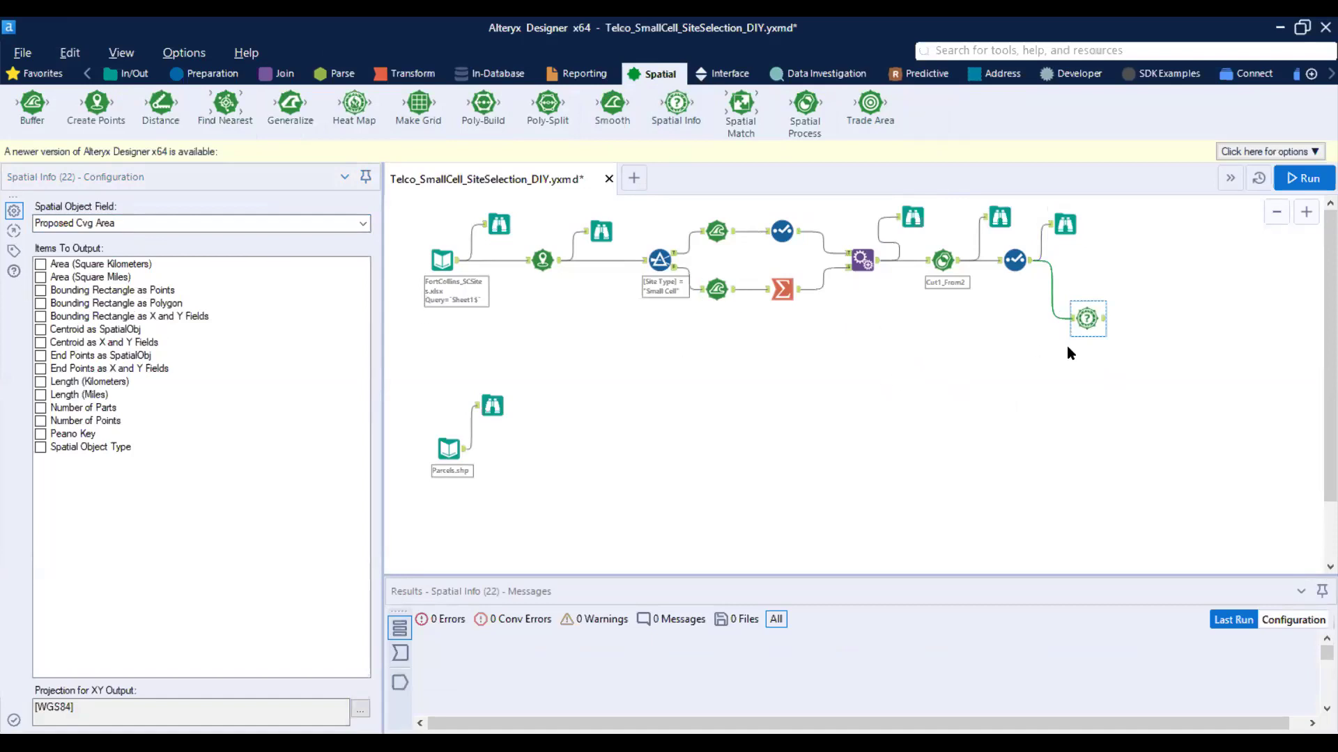
drag(1086, 323, 1086, 308)
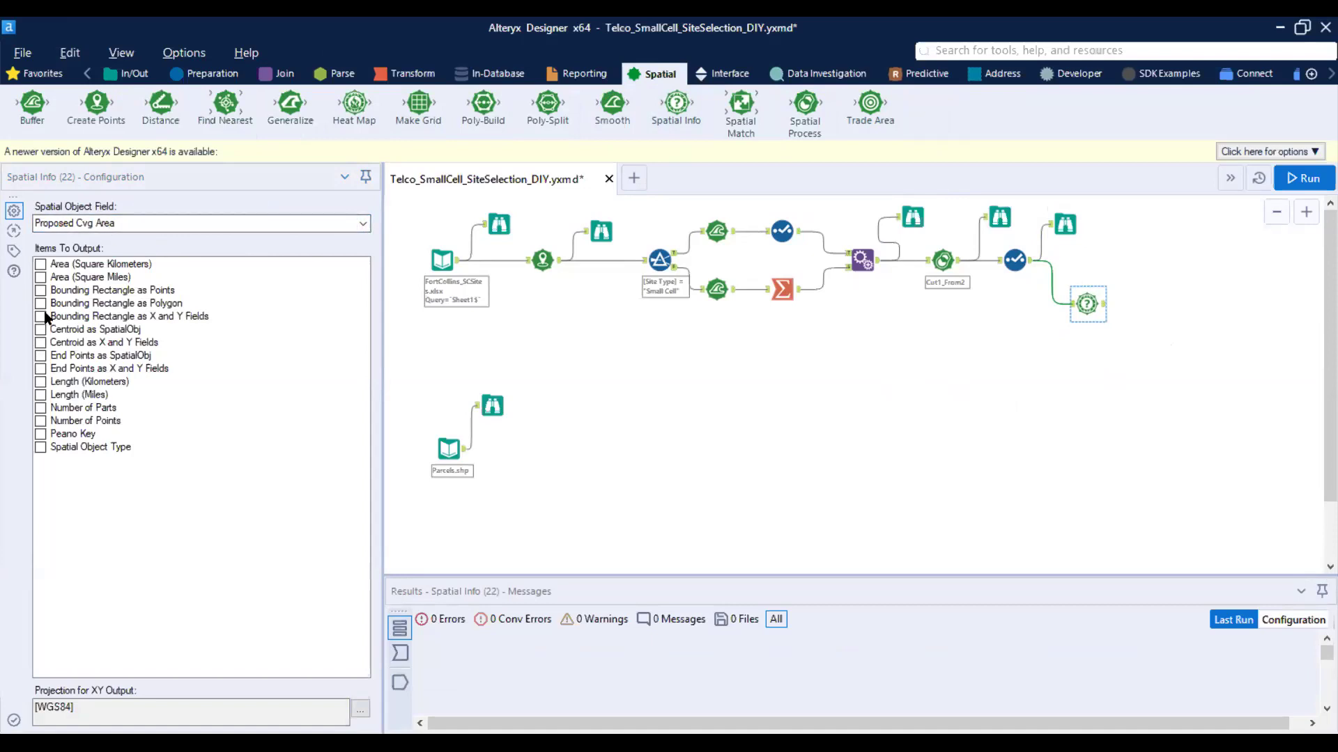
click(44, 279)
click(40, 278)
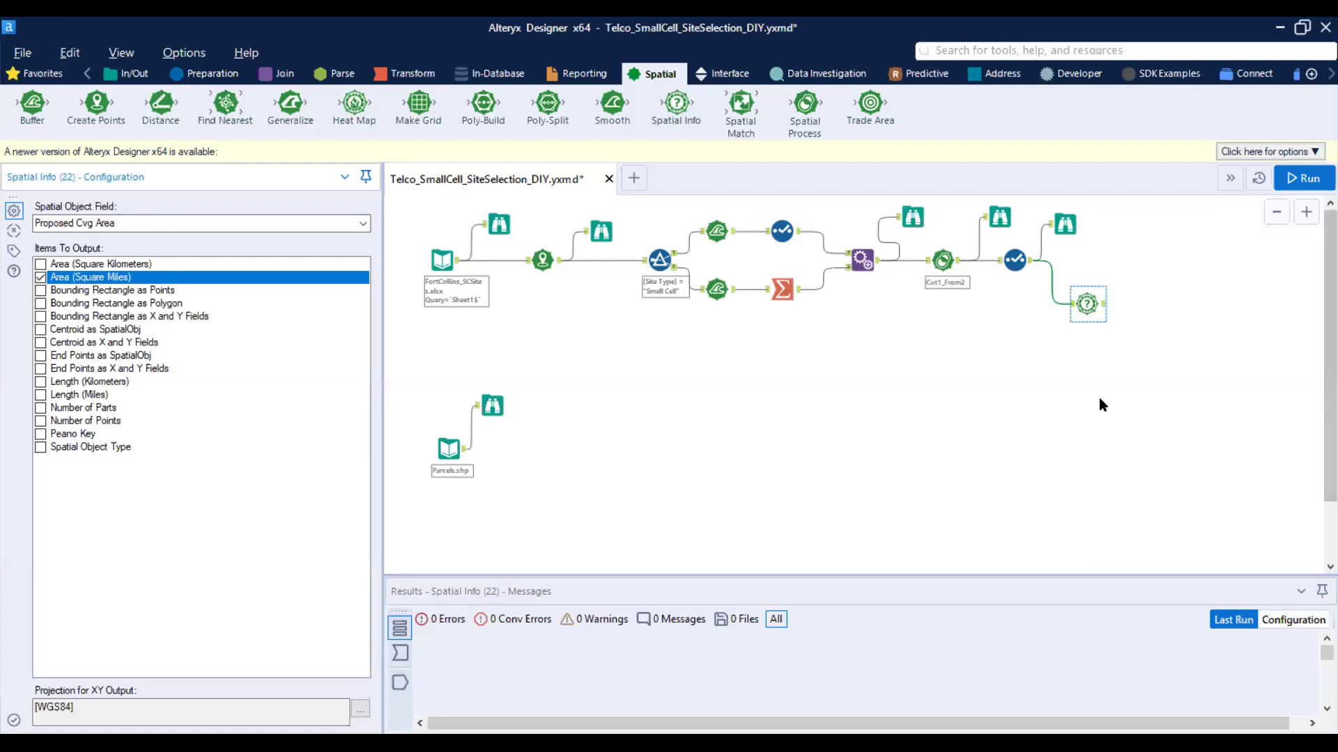
Step: Add a Browse tool after the Spatial Info tool, run the workflow, and display that Browse tool's results
right_click(1092, 307)
click(1182, 567)
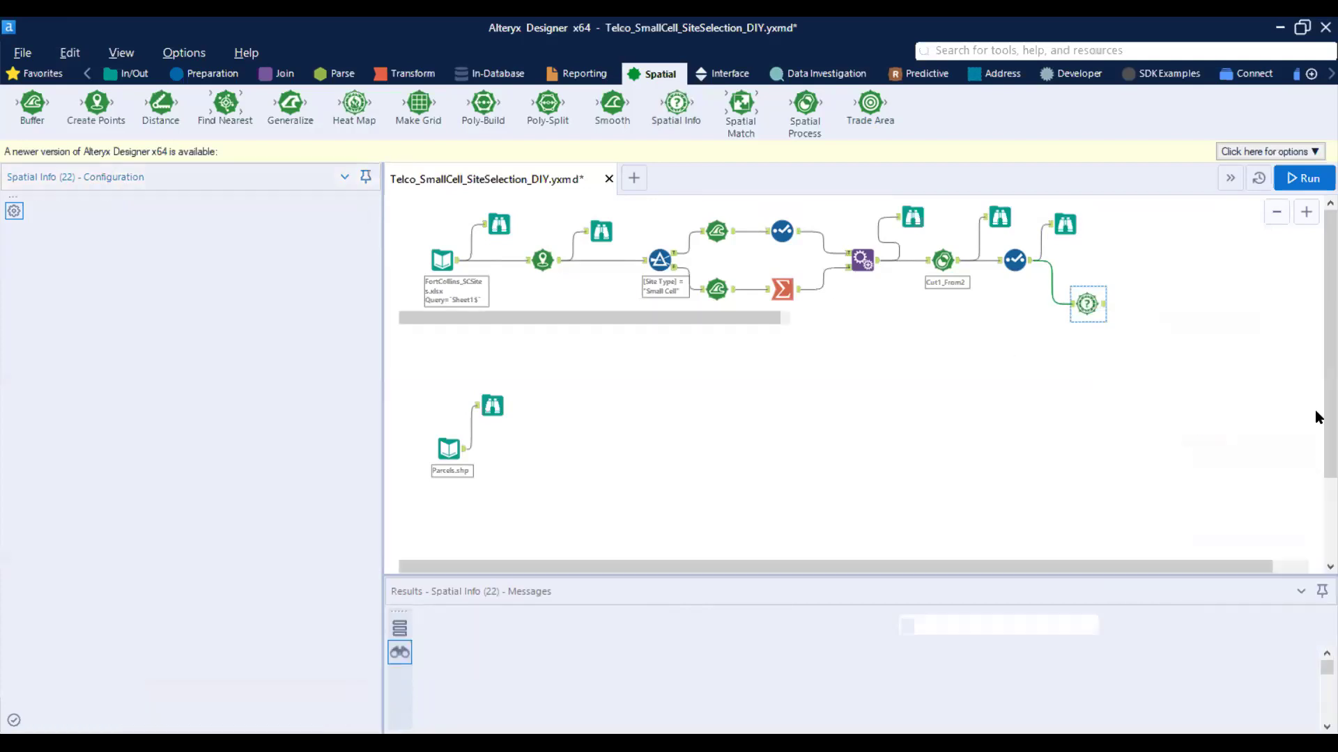
click(1303, 179)
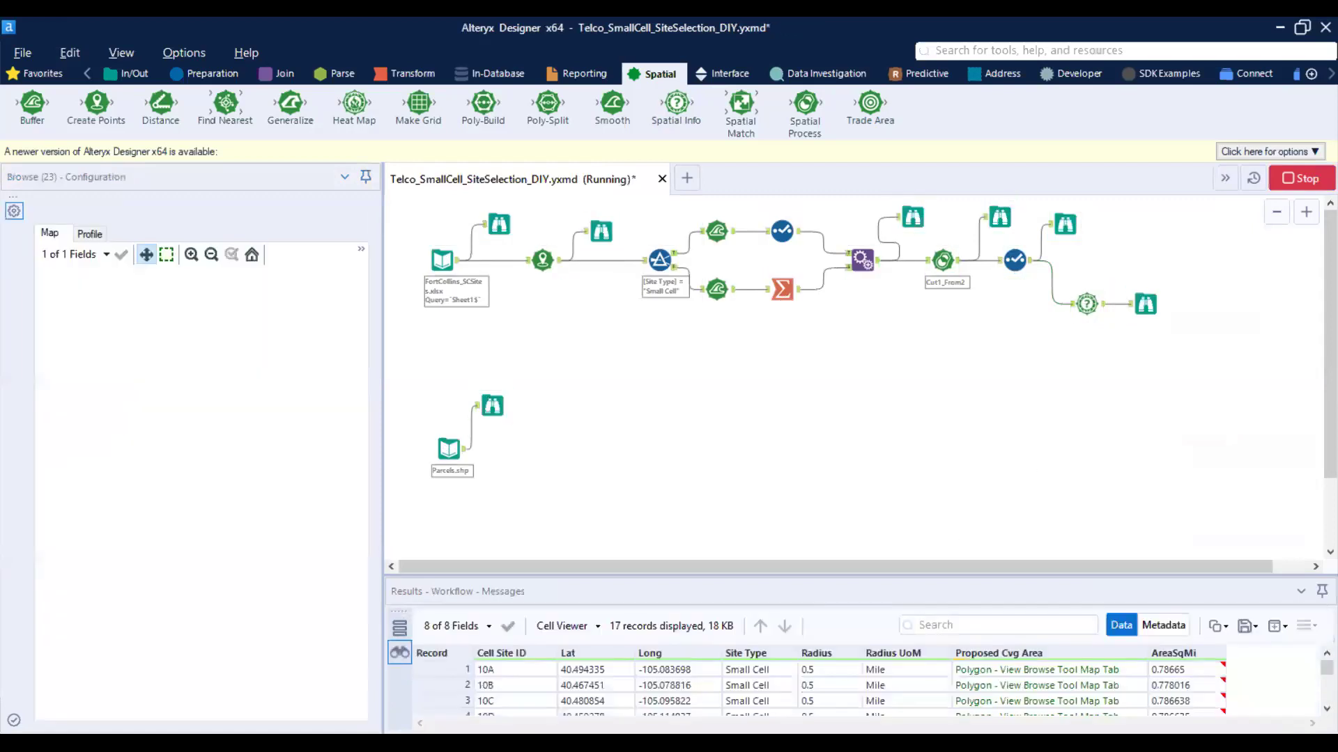
click(838, 446)
click(1135, 310)
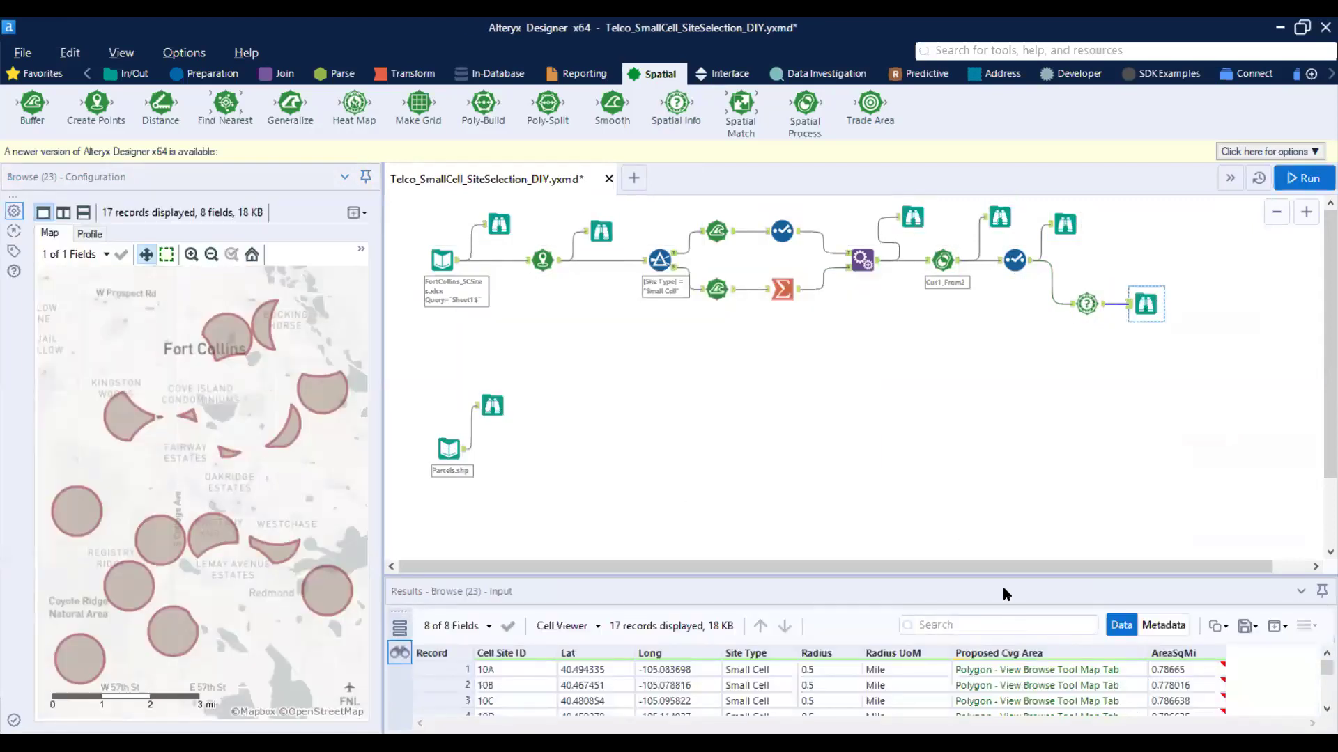
Step: Enlarge the results pane and examine the AreaSqMi values of all small cell records, including site 12D
drag(1000, 575, 1001, 497)
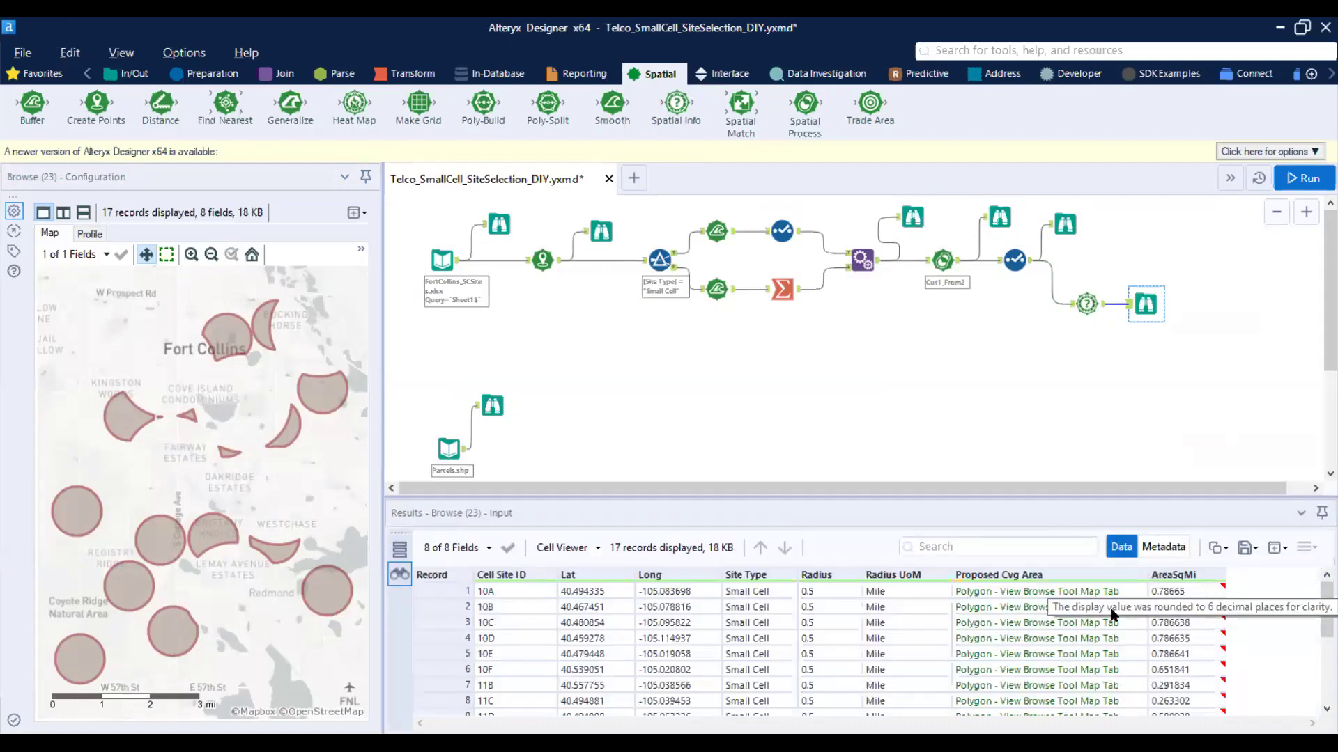
scroll(1152, 646, down, 3)
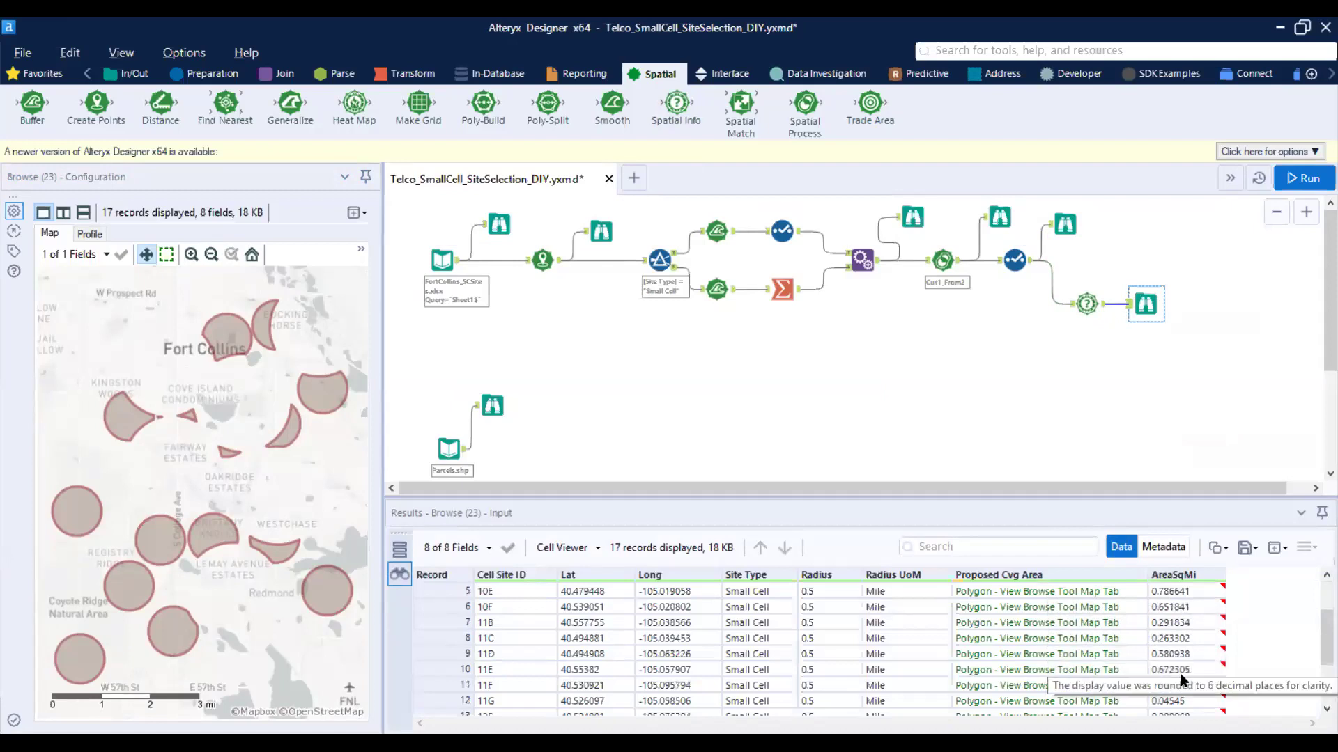
scroll(1175, 663, up, 3)
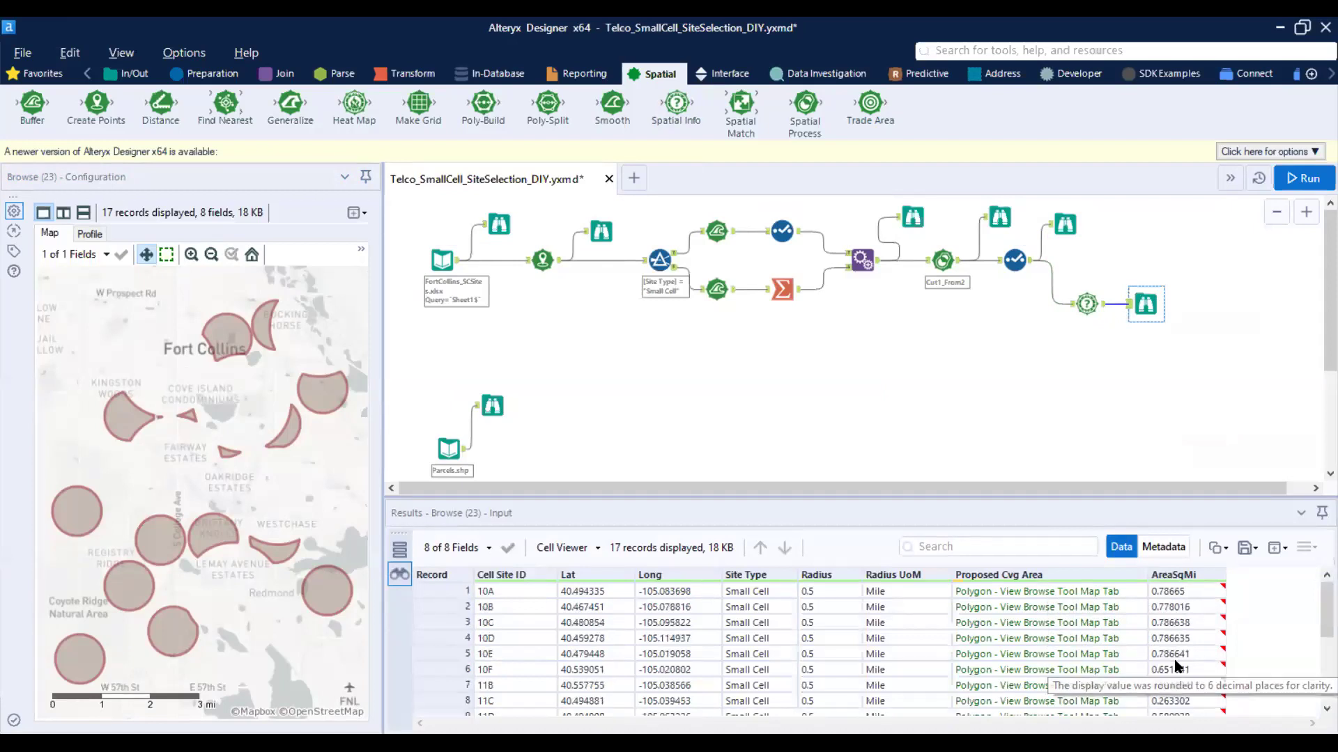
scroll(1176, 665, down, 3)
click(1173, 701)
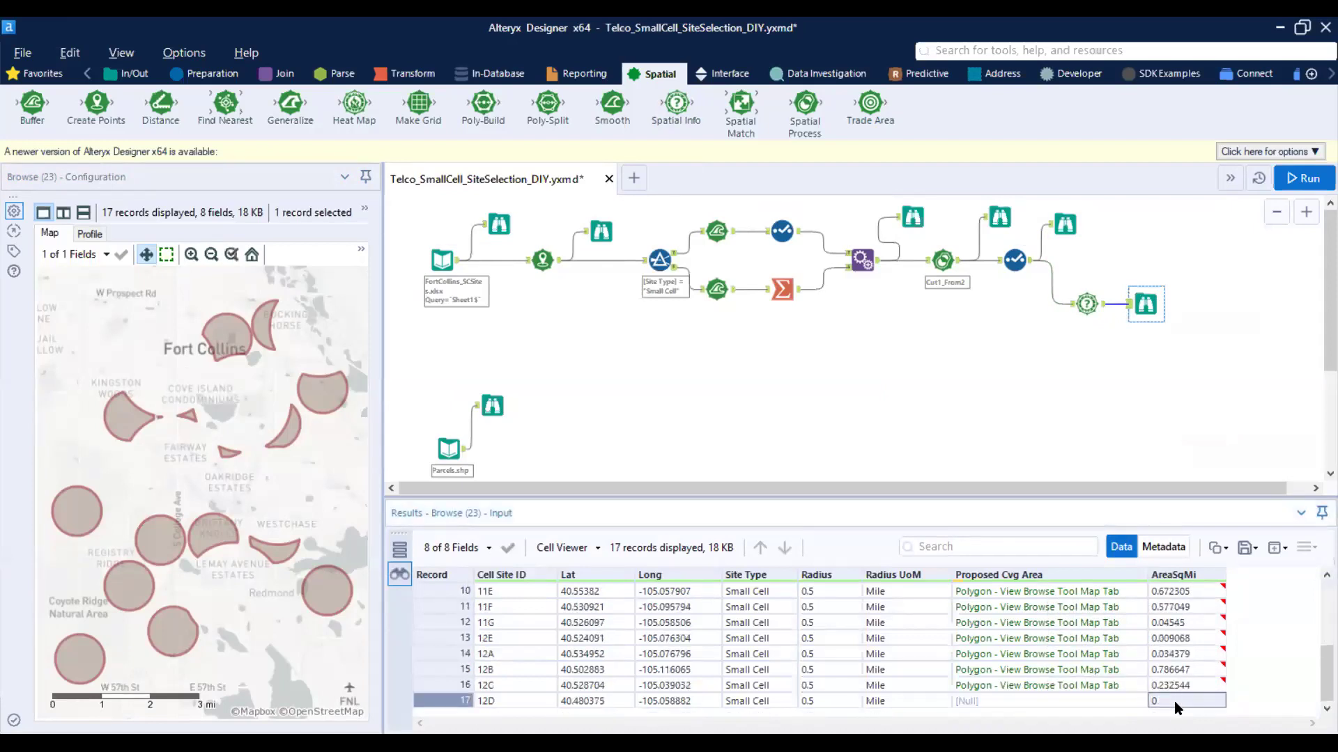
click(138, 455)
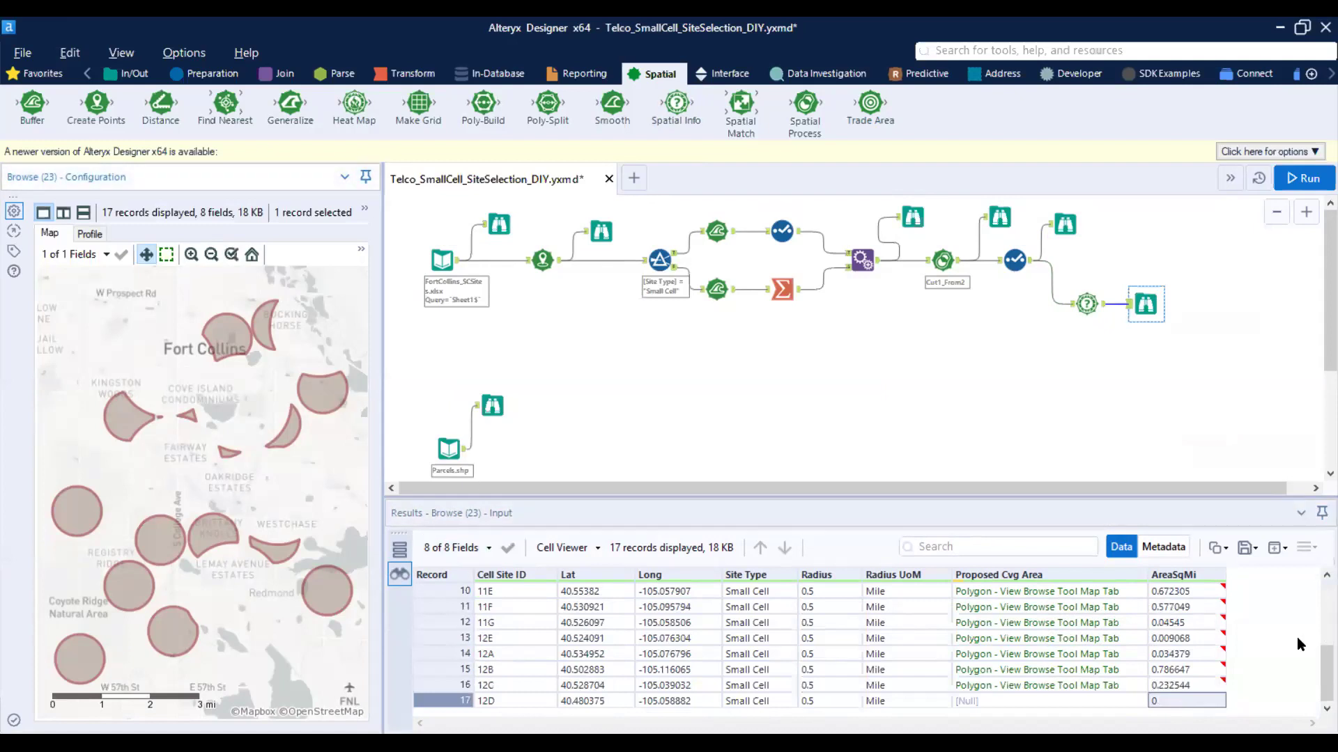
mouse_move(1216, 680)
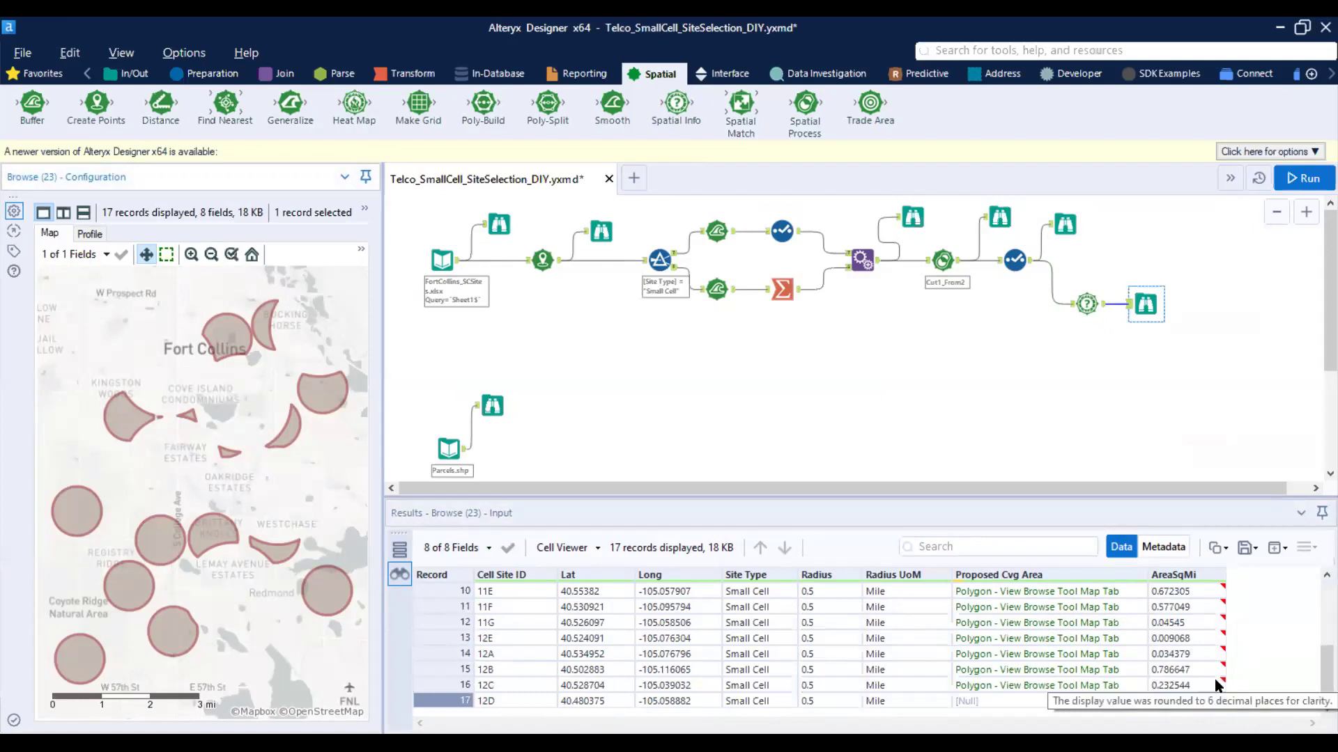
Step: Move the Parcels.shp input and its Browse tool up together, closer to the cell site branch
click(1029, 418)
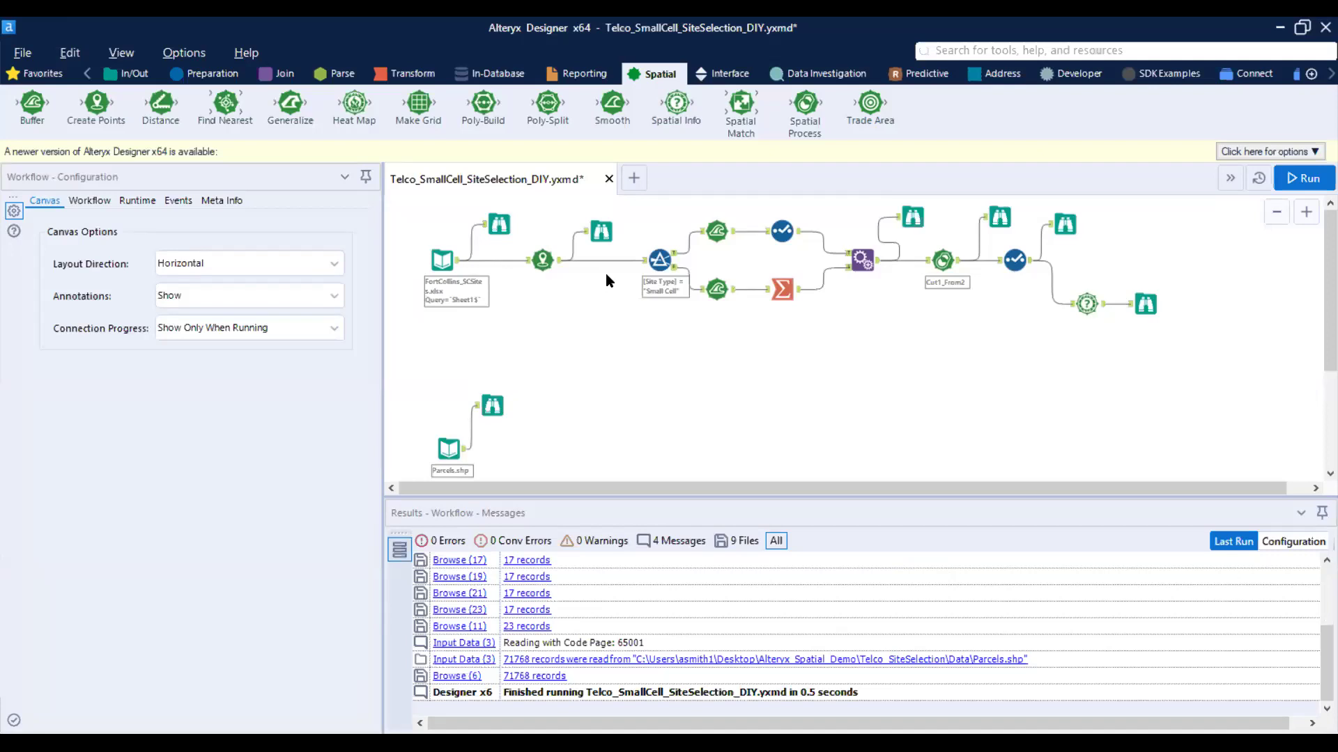
click(493, 412)
drag(420, 369, 542, 467)
drag(452, 452, 444, 422)
click(525, 428)
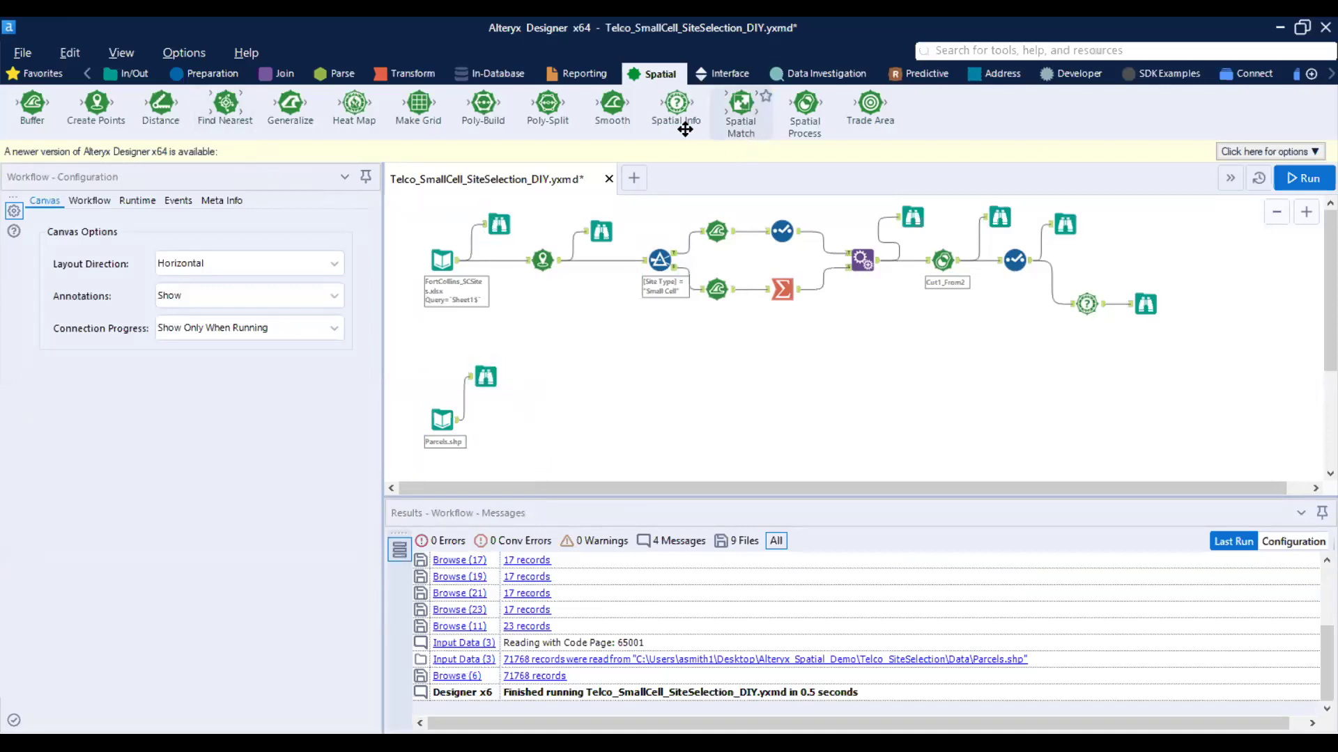
Step: Connect a Spatial Info tool to the Parcels.shp input and have it output Centroid as SpatialObj
drag(673, 126, 536, 420)
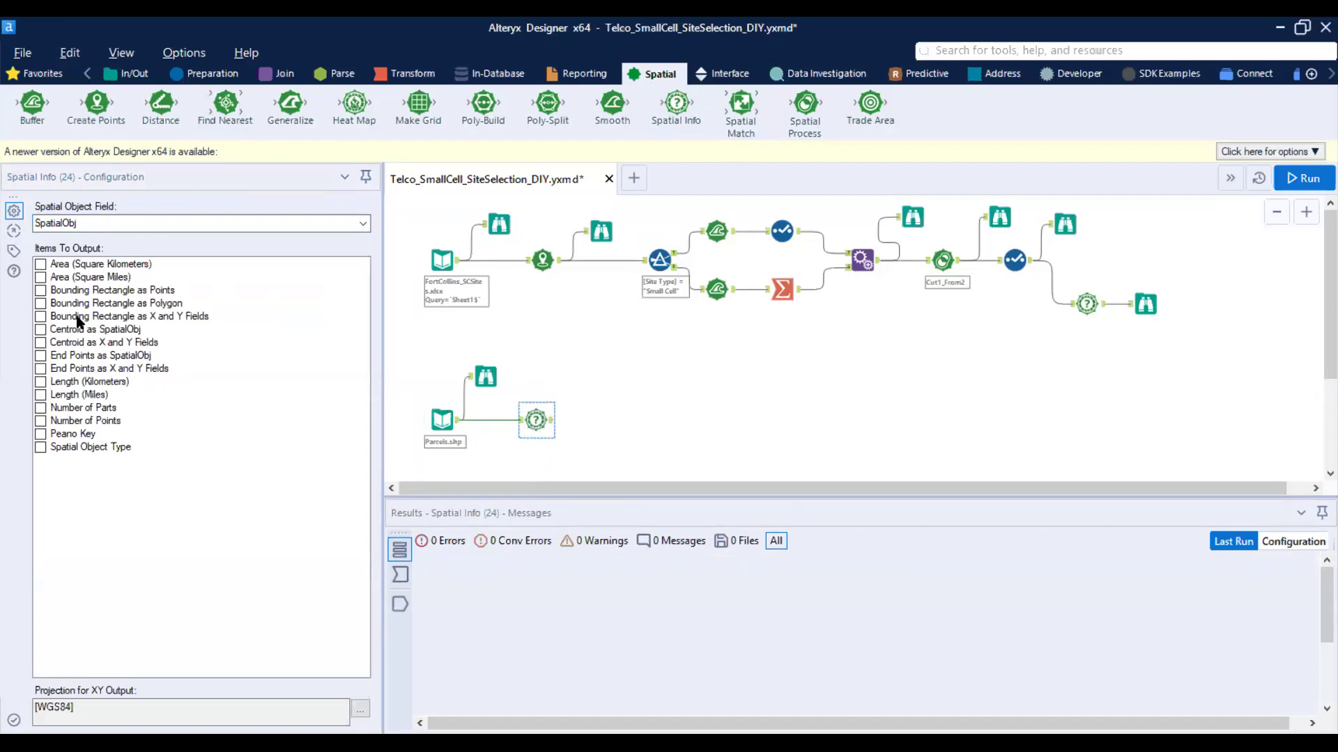
click(41, 330)
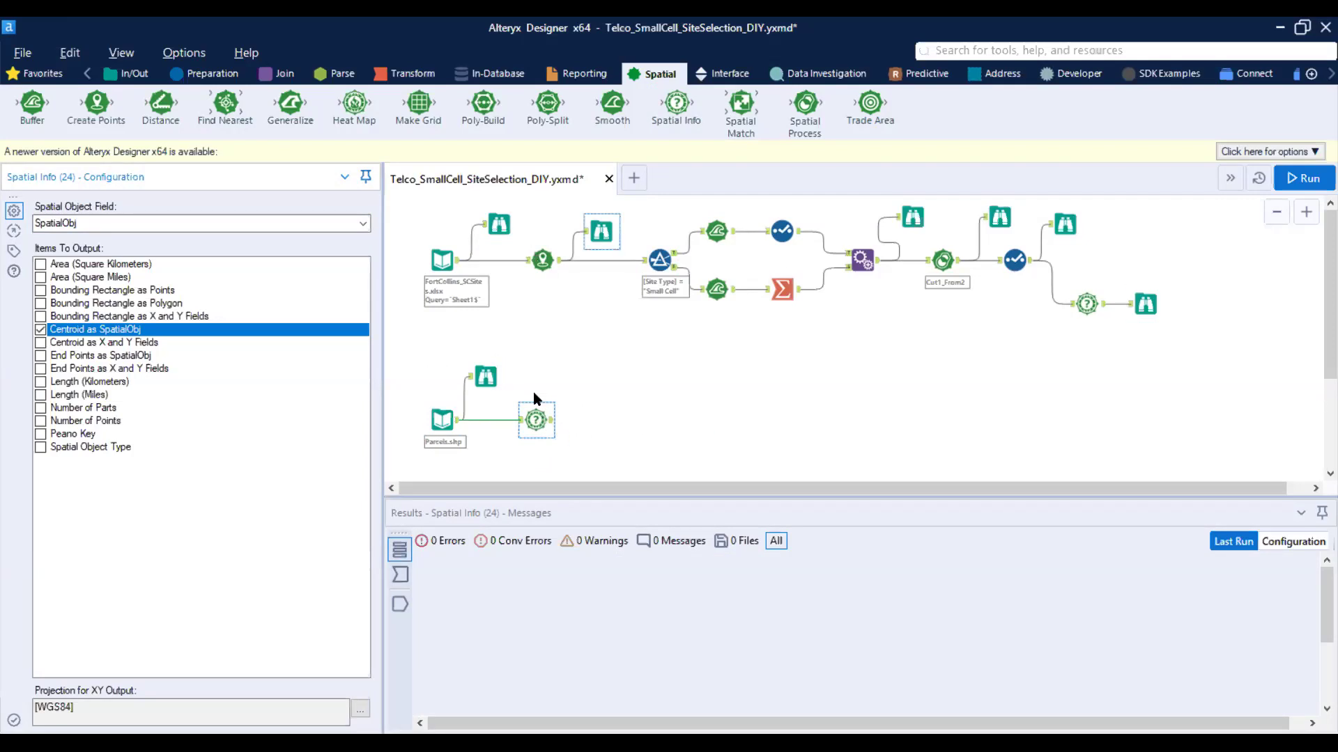
Step: Add a Browse after the parcels Spatial Info tool, placed above the line, and run the workflow
right_click(525, 419)
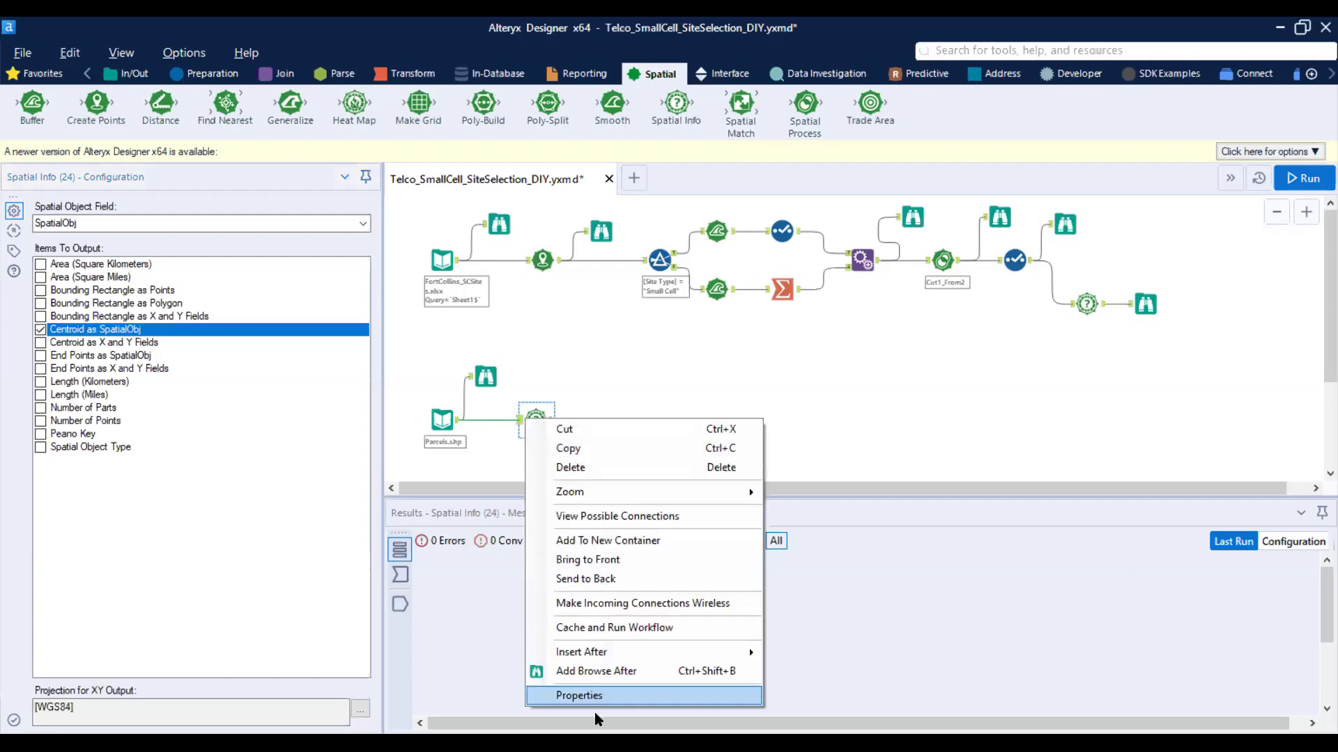
click(600, 673)
drag(604, 421, 603, 372)
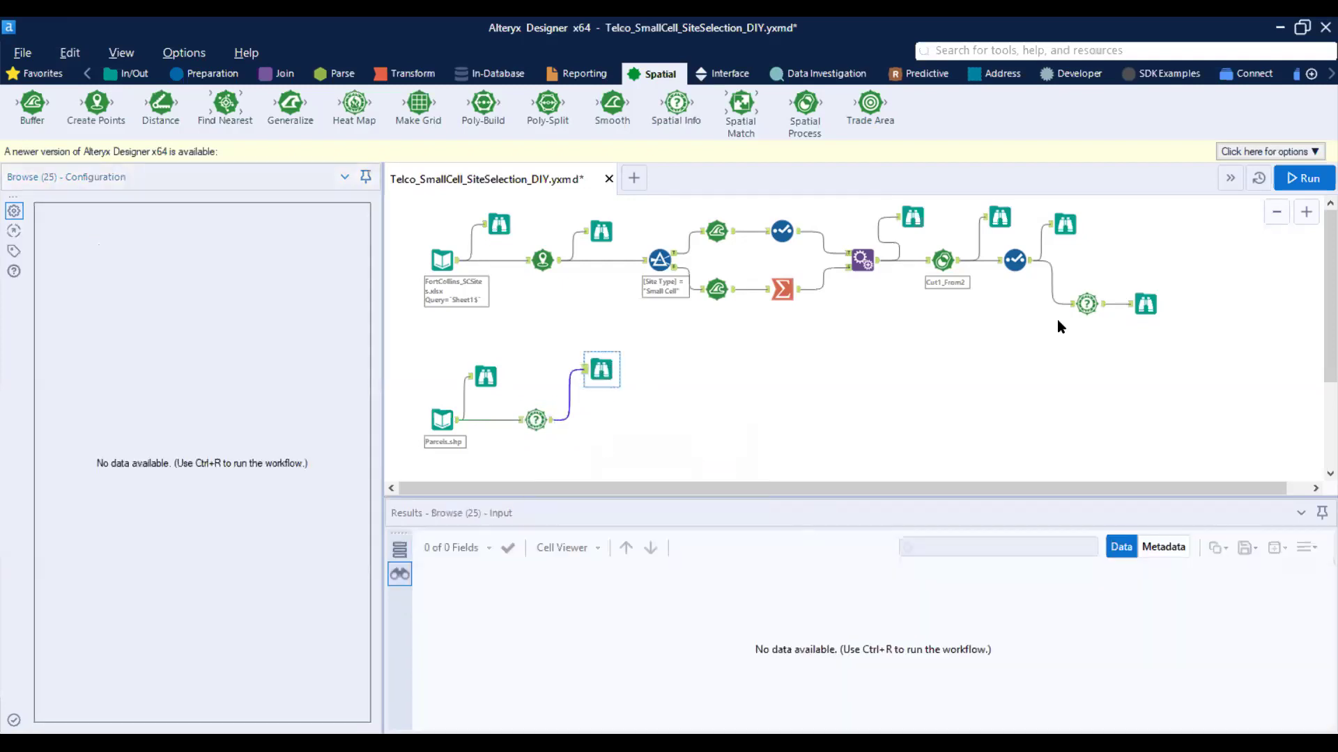
click(1298, 179)
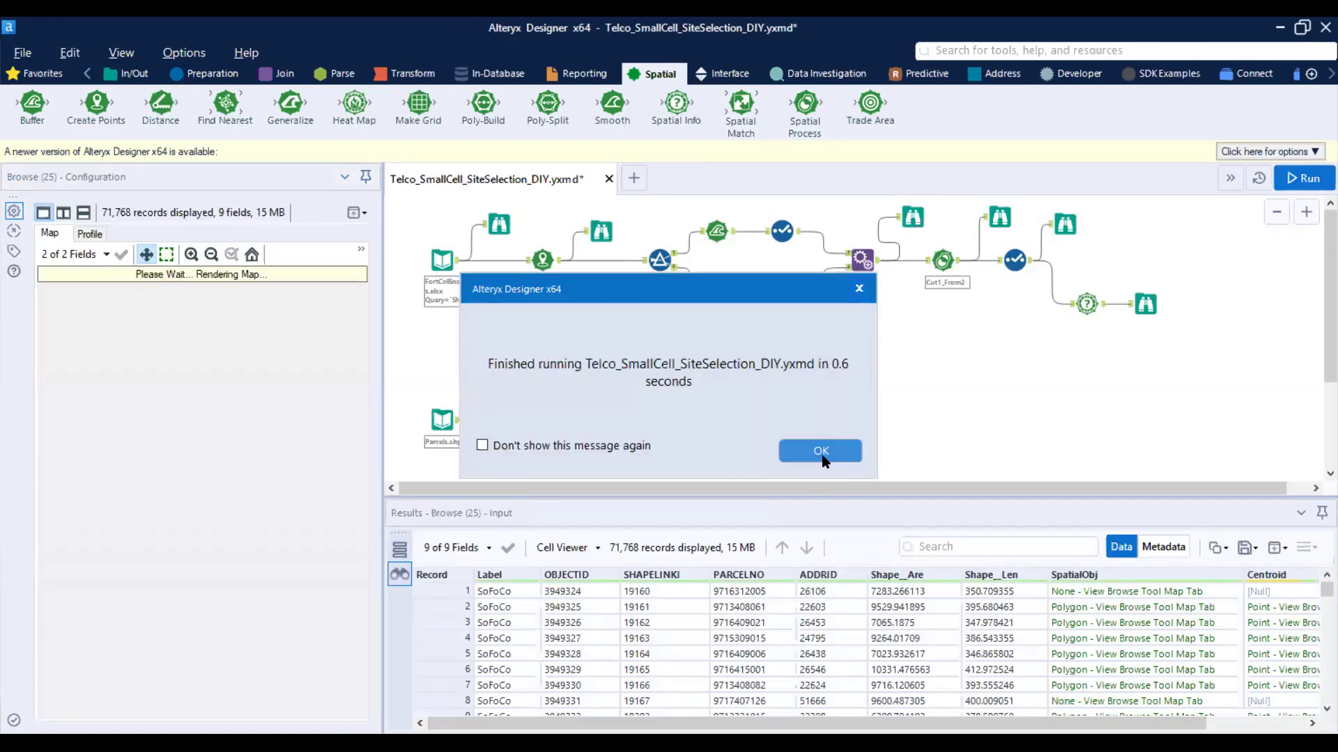
click(820, 451)
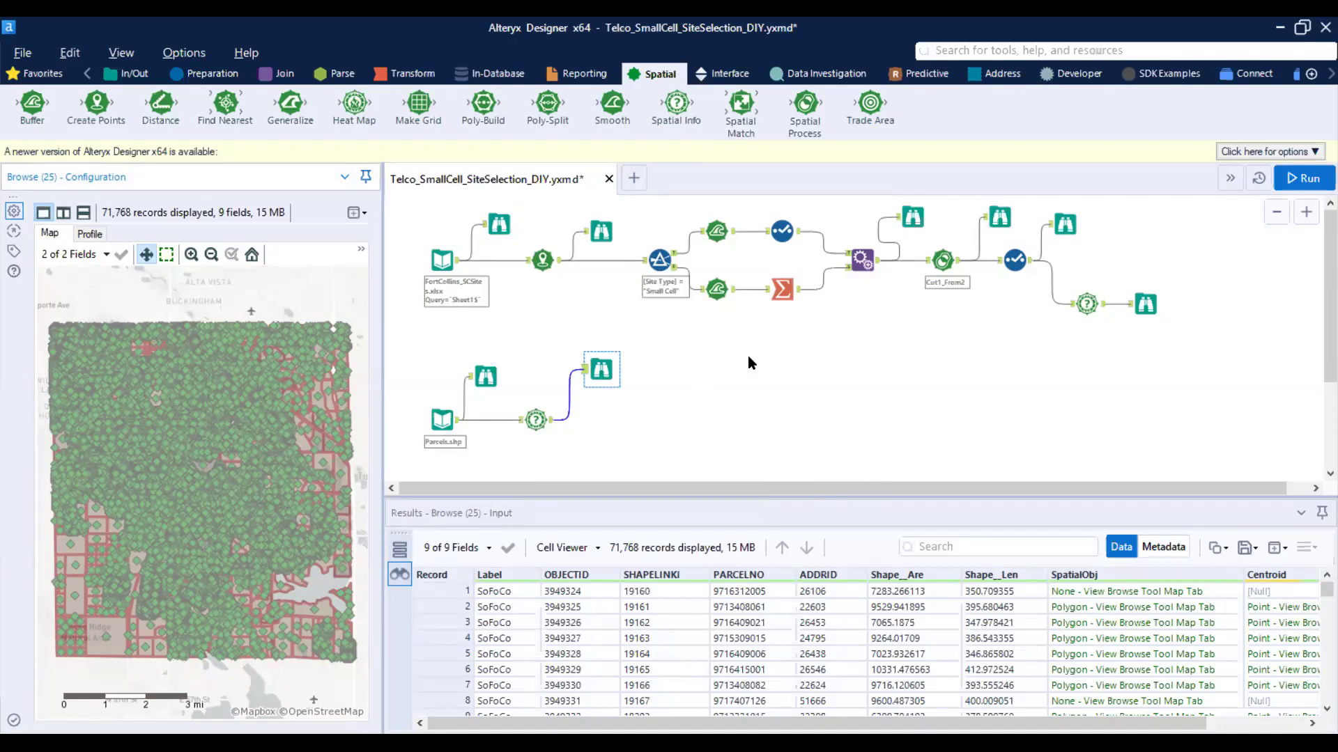
Step: Add a Select tool to the parcels branch and connect the Spatial Info output to it
click(209, 74)
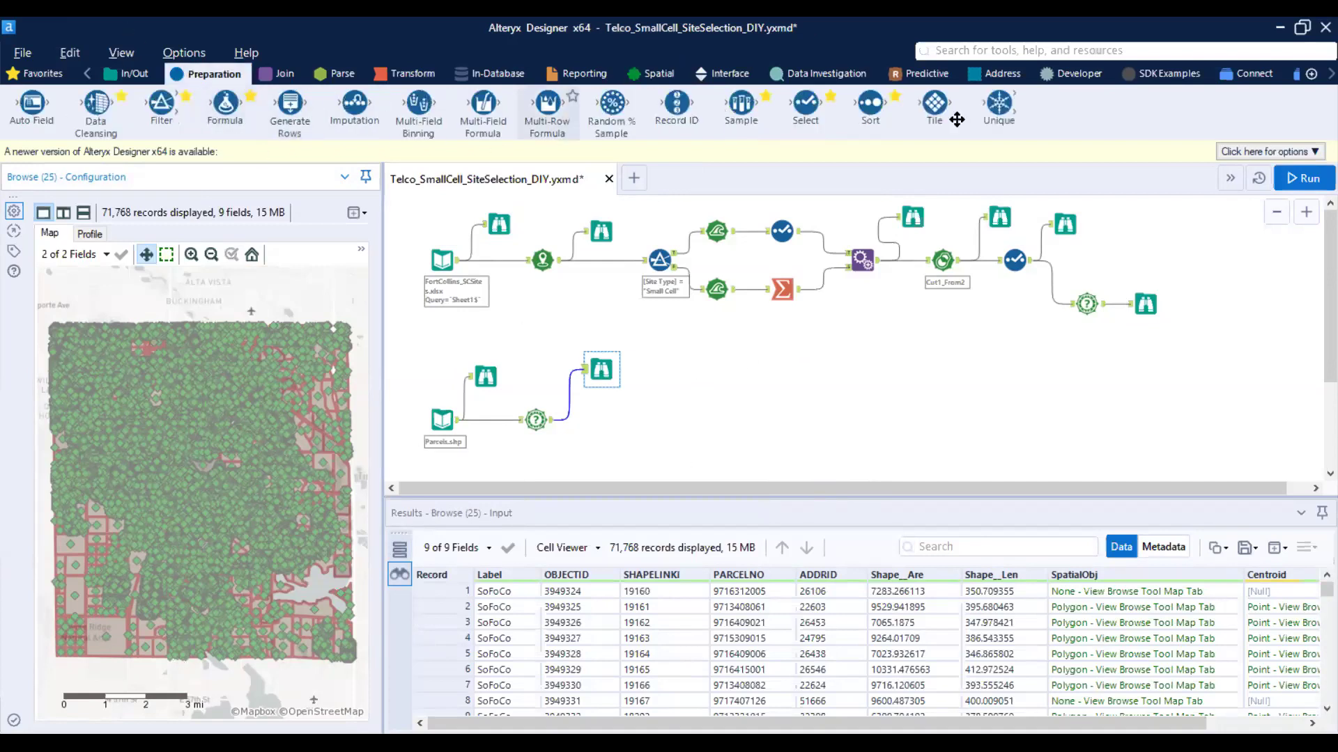
drag(800, 105, 660, 420)
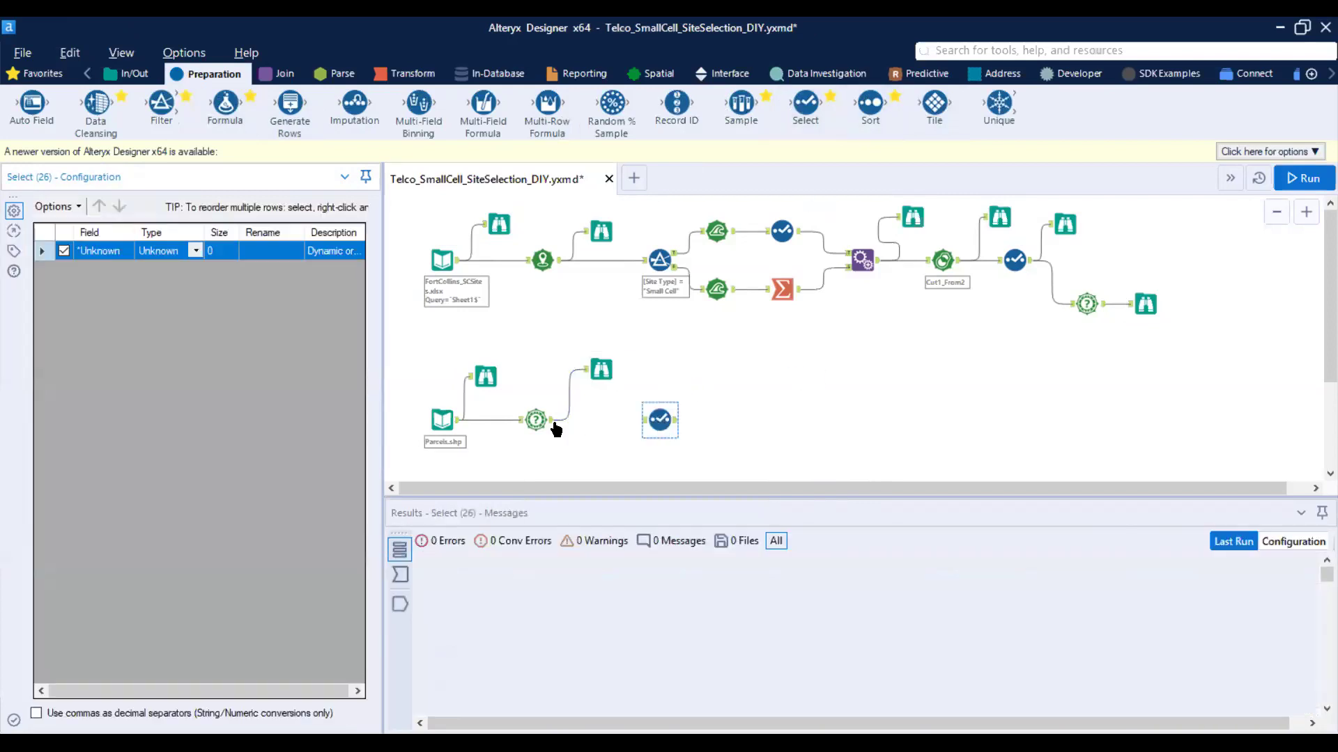
drag(556, 428, 651, 420)
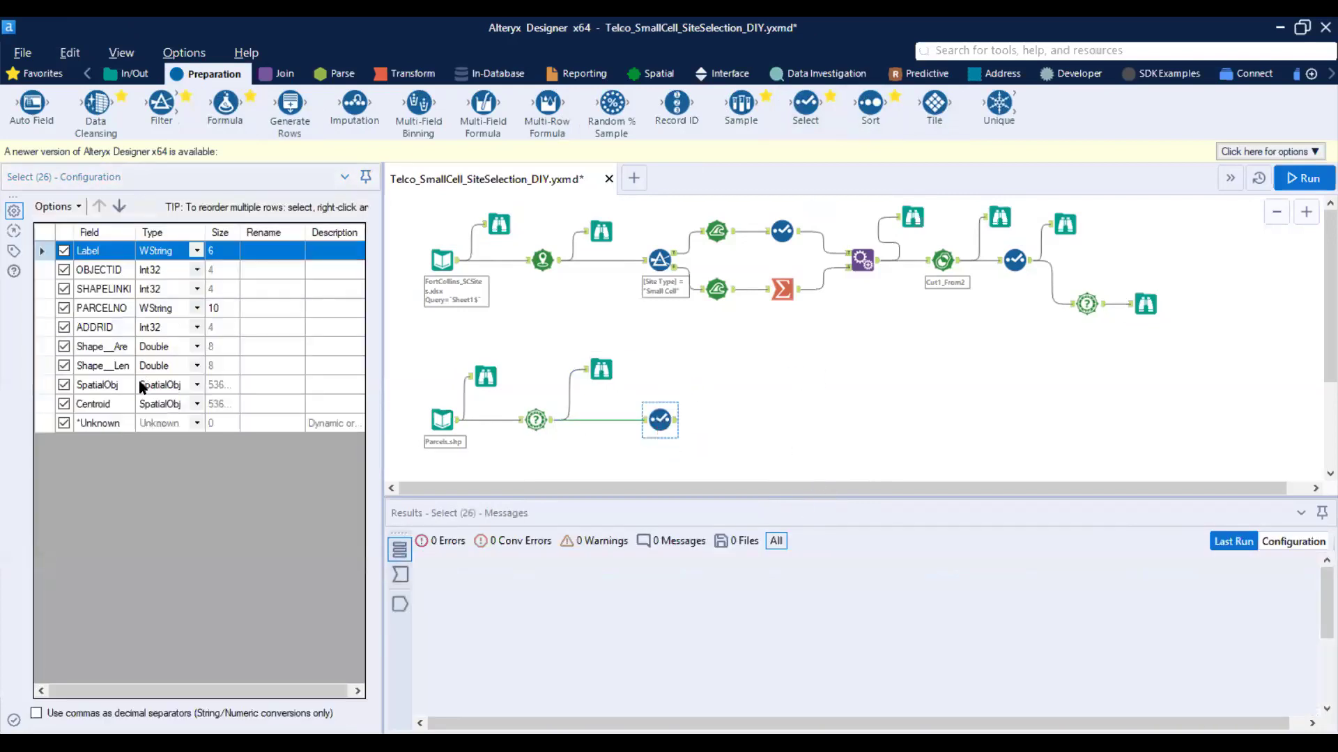
Step: Sort the parcels Select tool's fields by name and exclude the SpatialObj field, keeping Centroid
click(133, 236)
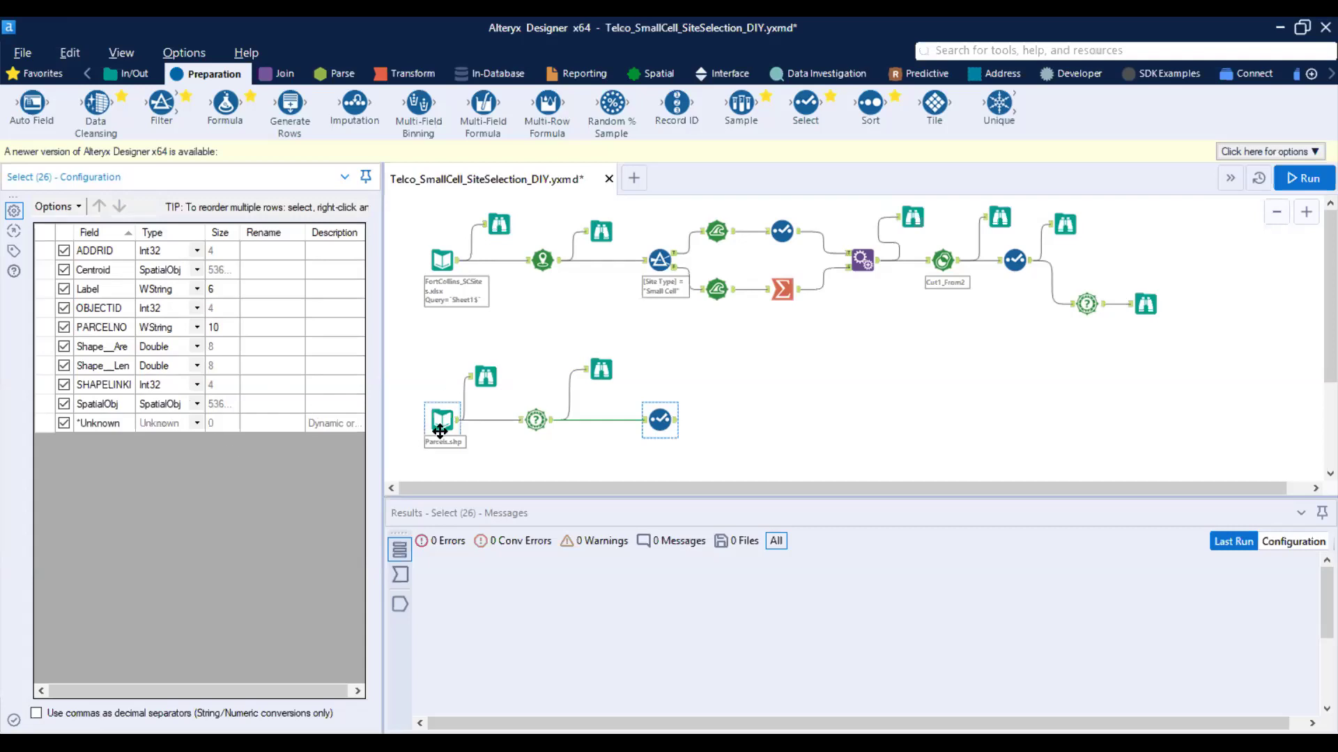
click(601, 370)
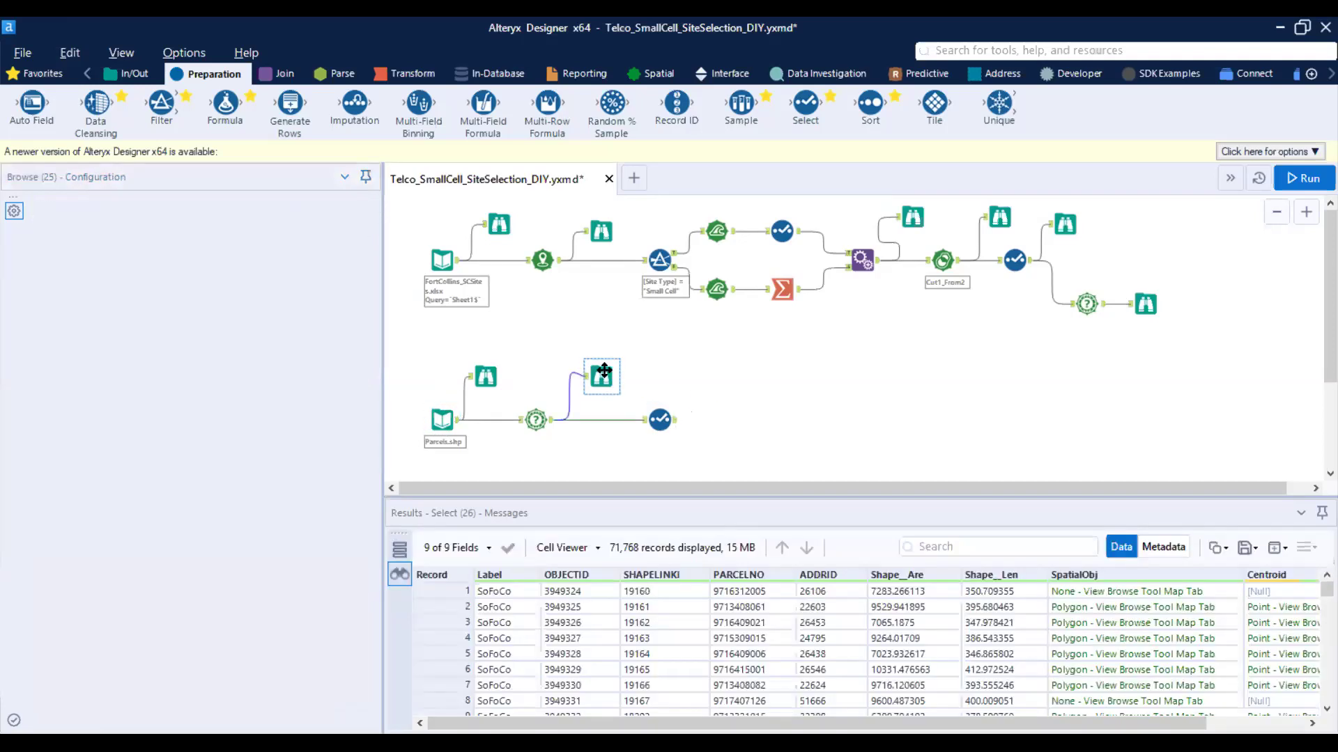
click(659, 420)
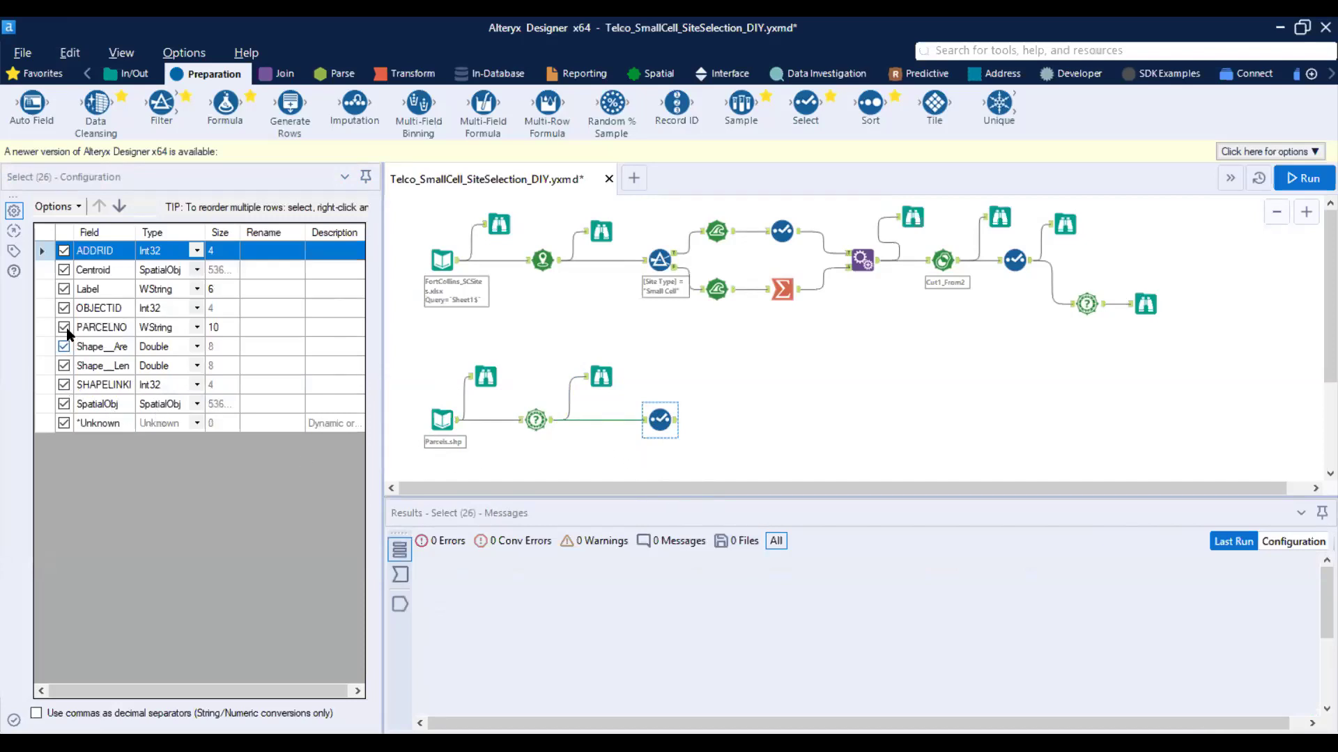
click(64, 289)
click(63, 404)
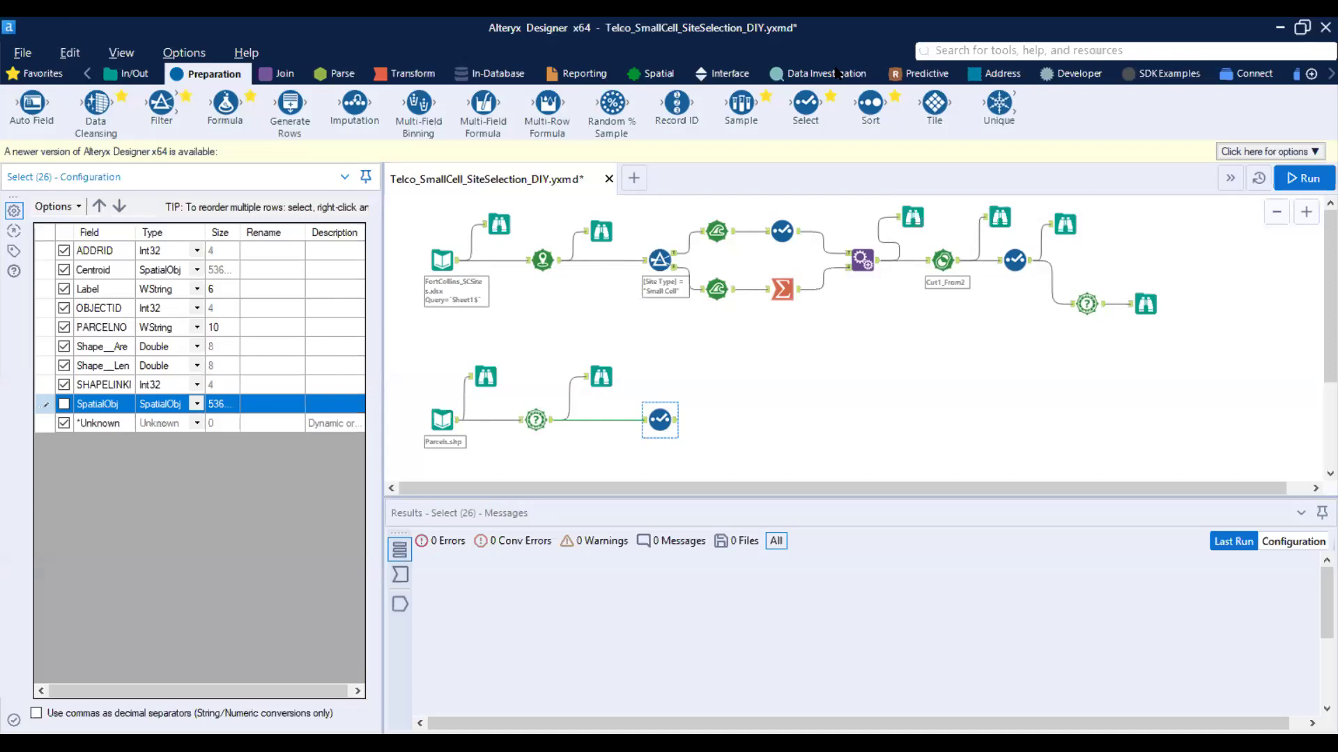
Step: Add a Spatial Match tool below the upper branch's final Browse and connect that branch's Spatial Info output to its Targets input
click(652, 74)
drag(741, 105, 1147, 380)
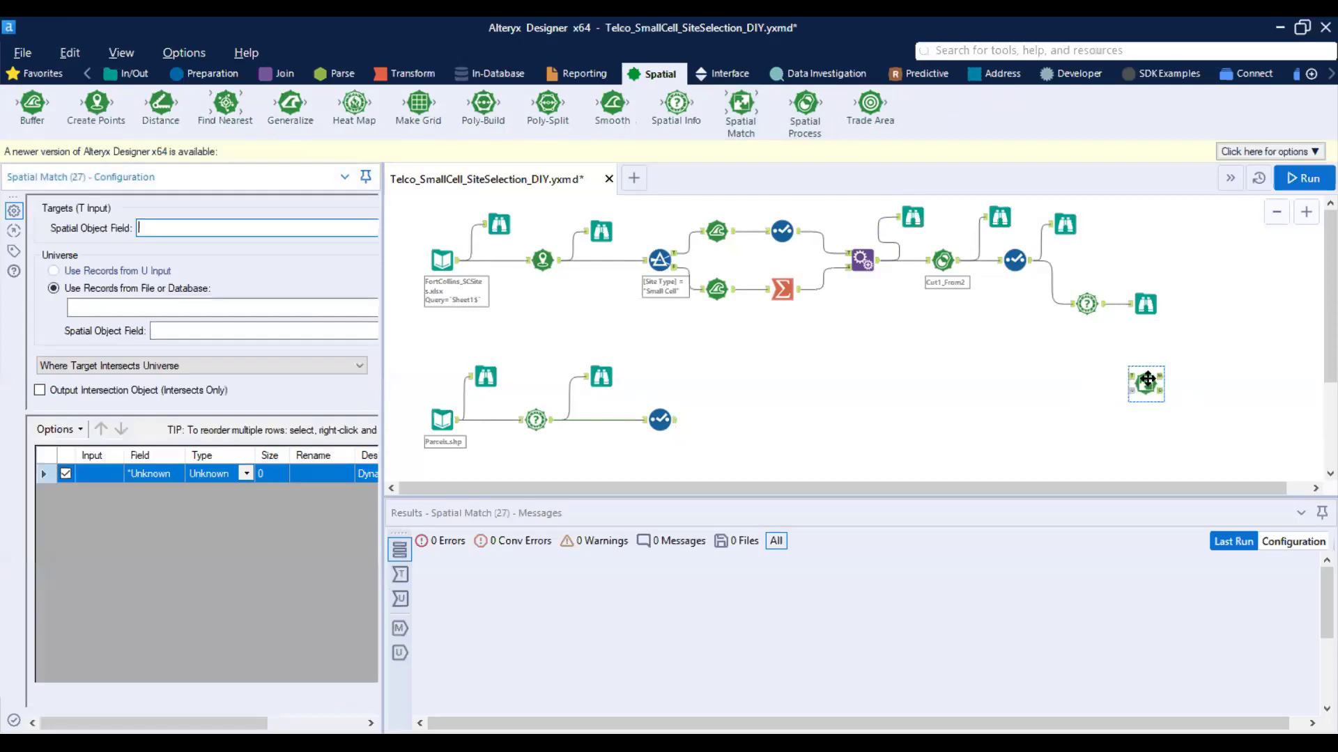
drag(676, 420, 725, 425)
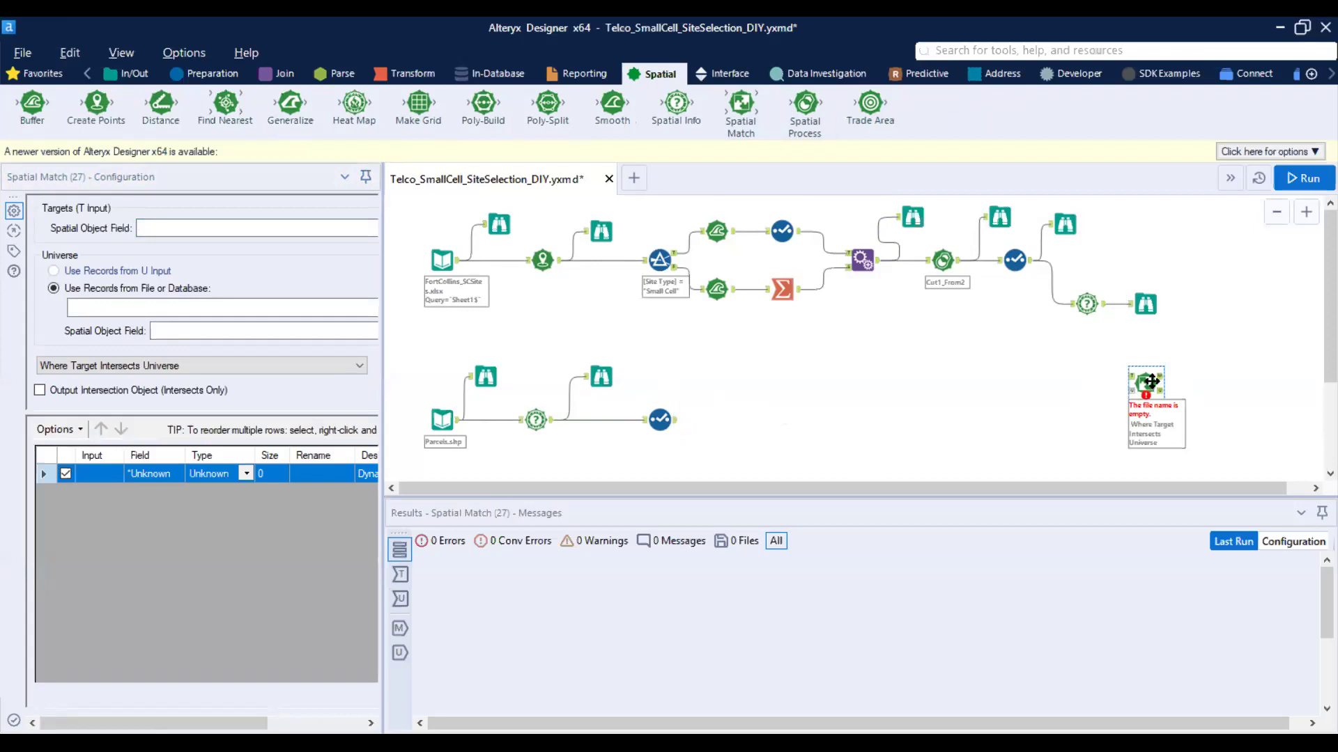
drag(1146, 382, 1160, 389)
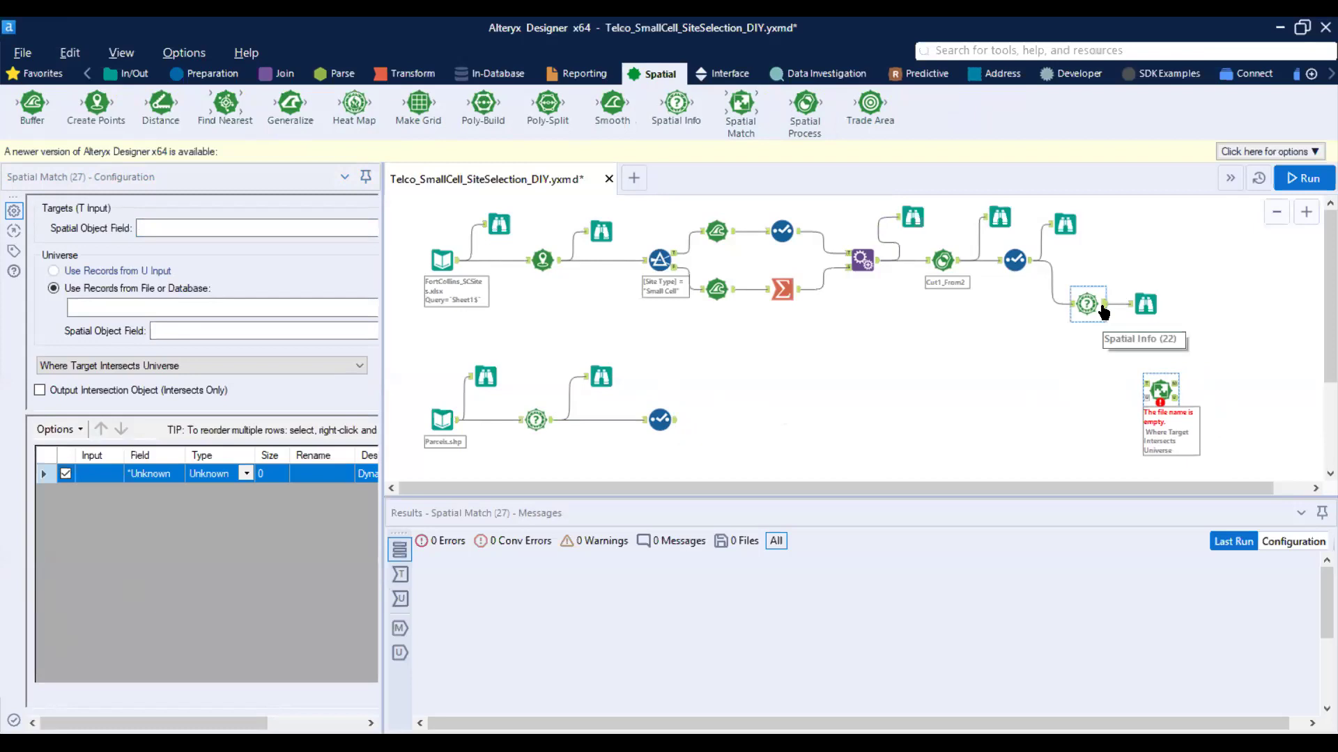
drag(1102, 307, 1143, 383)
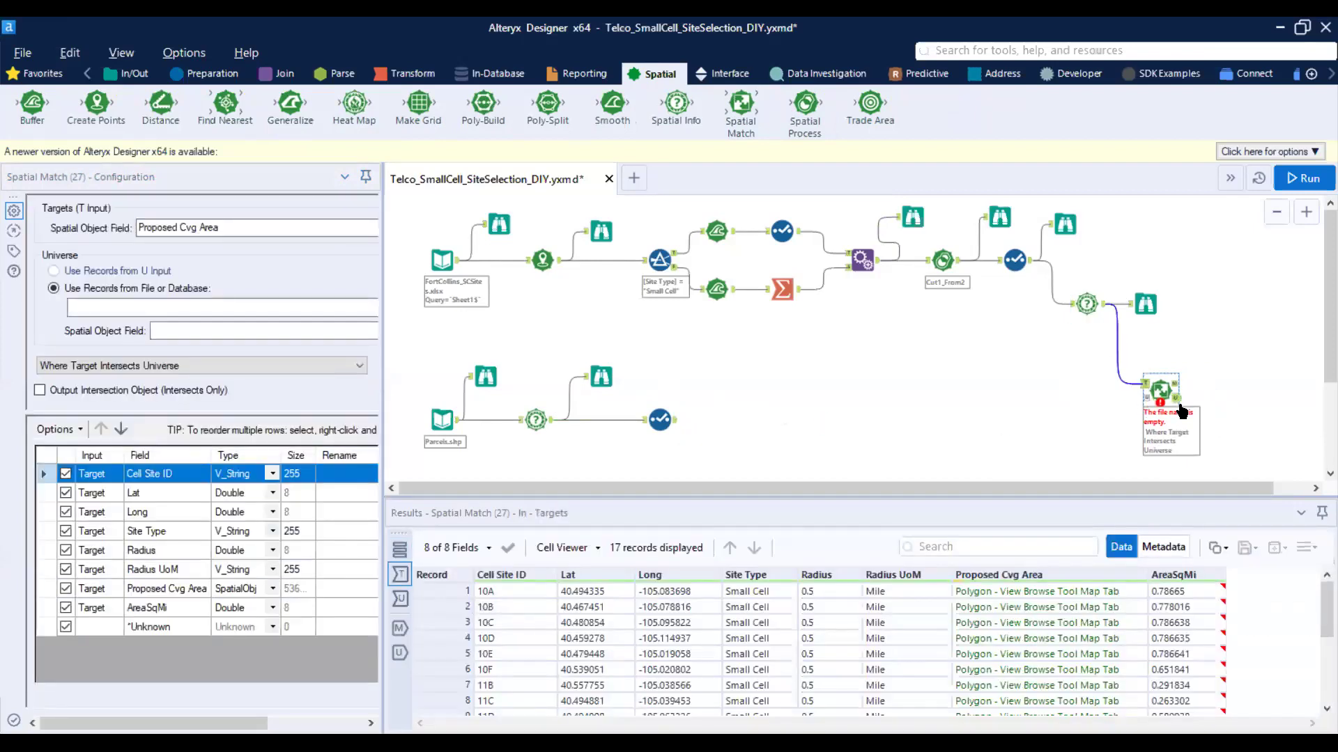
Step: Connect the parcels Select output to the Spatial Match tool's Universe input
scroll(1190, 406, up, 3)
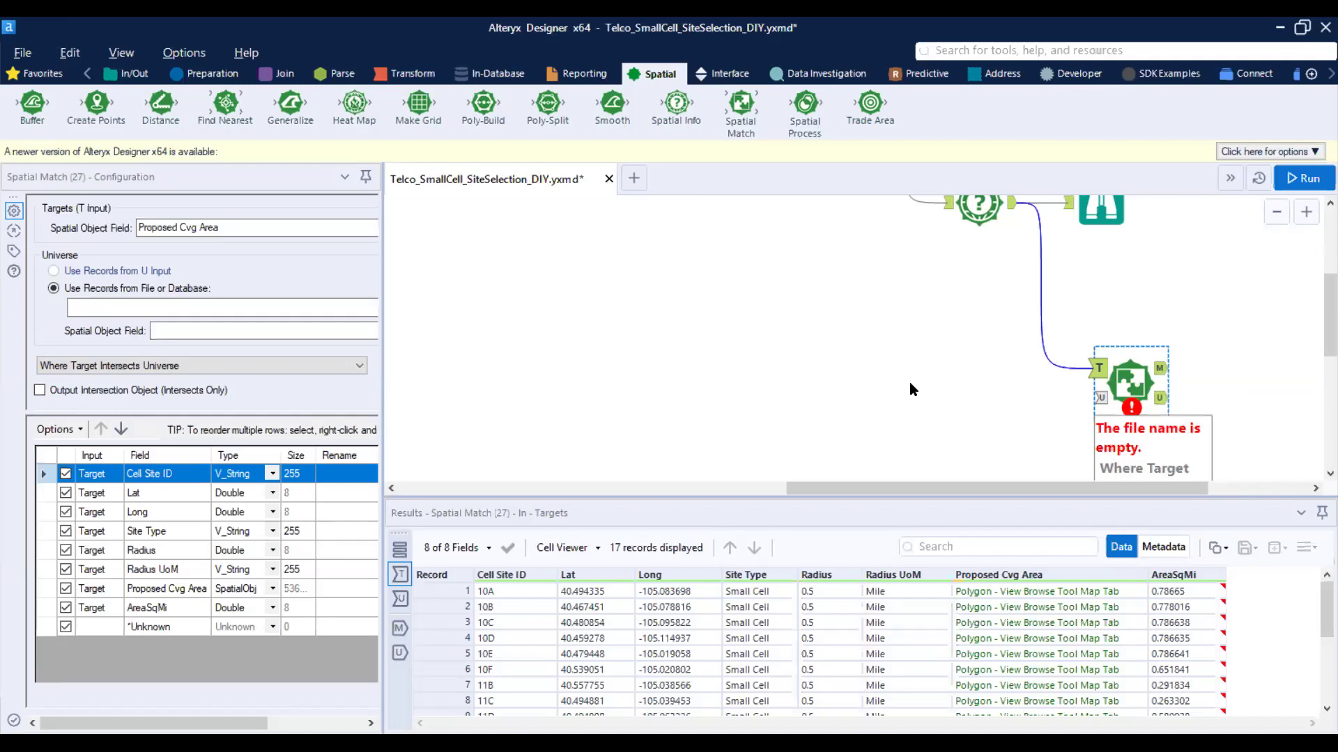
scroll(913, 384, down, 2)
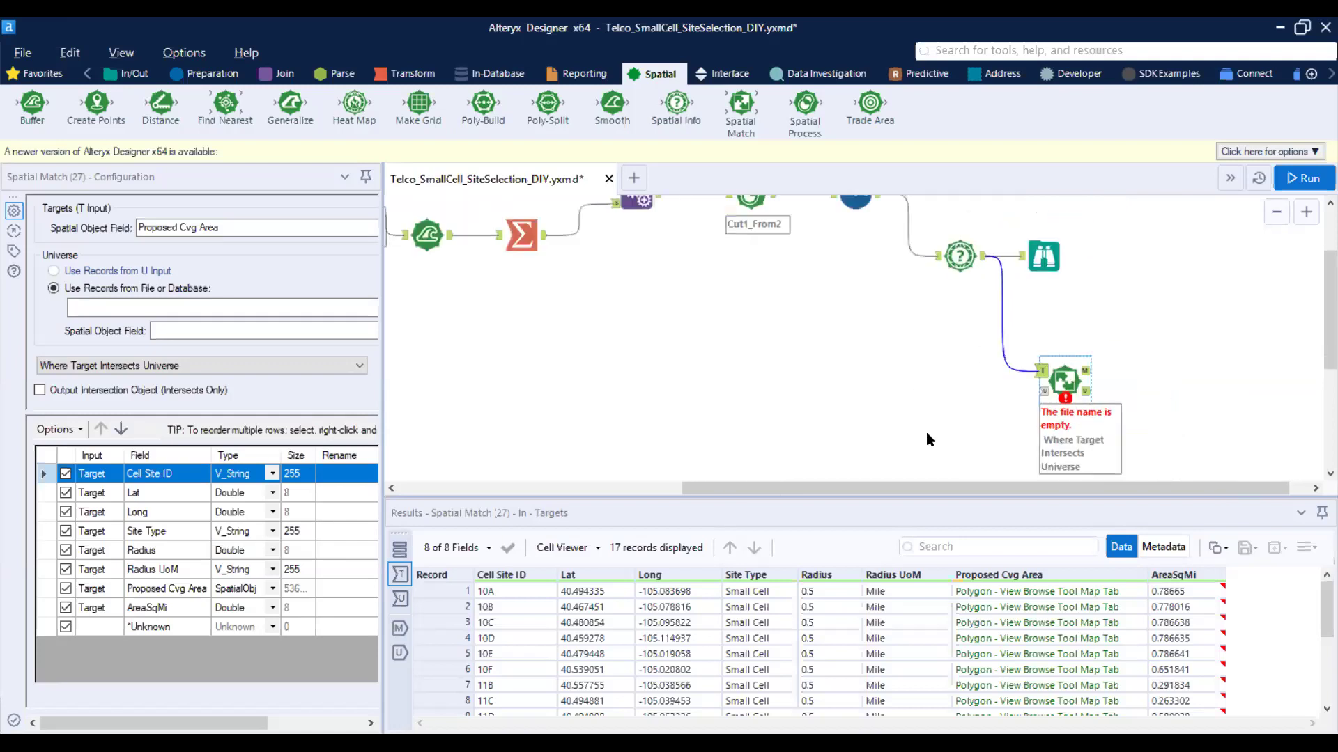
scroll(935, 482, left, 3)
scroll(976, 421, down, 1)
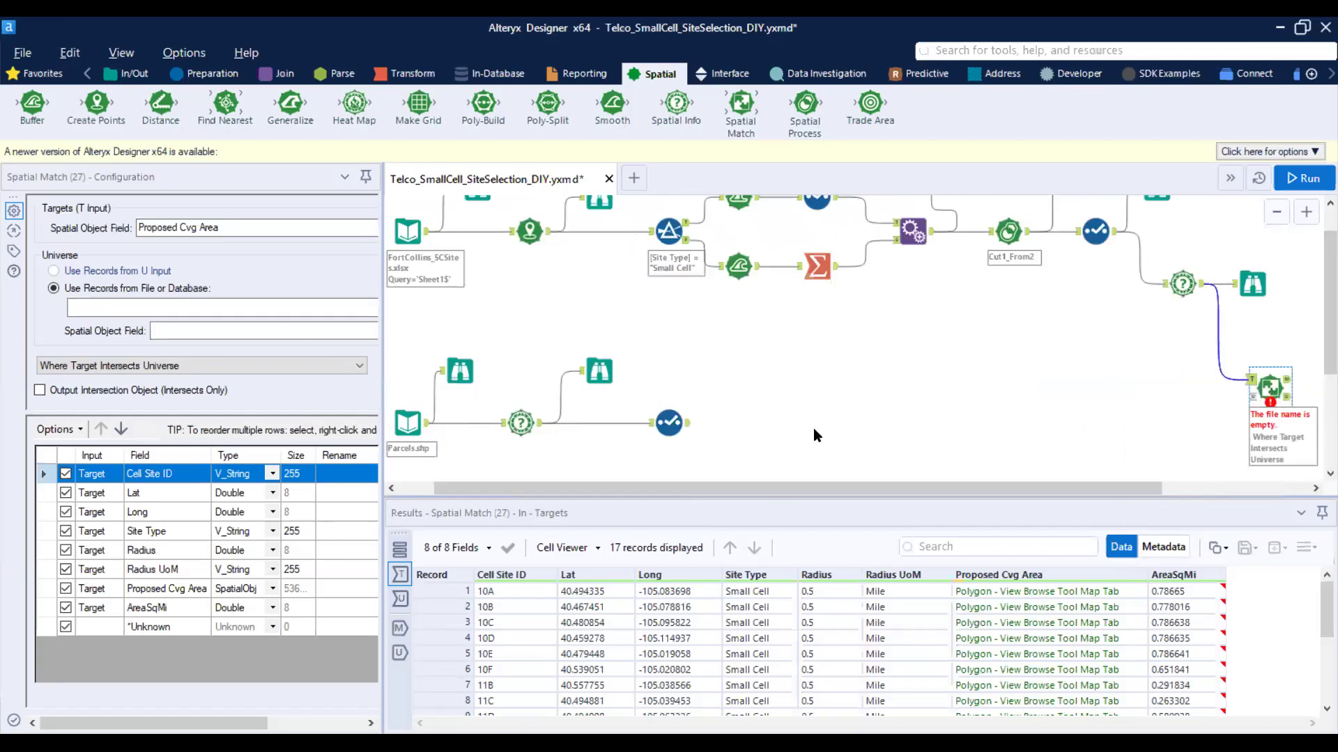
drag(688, 423, 1254, 398)
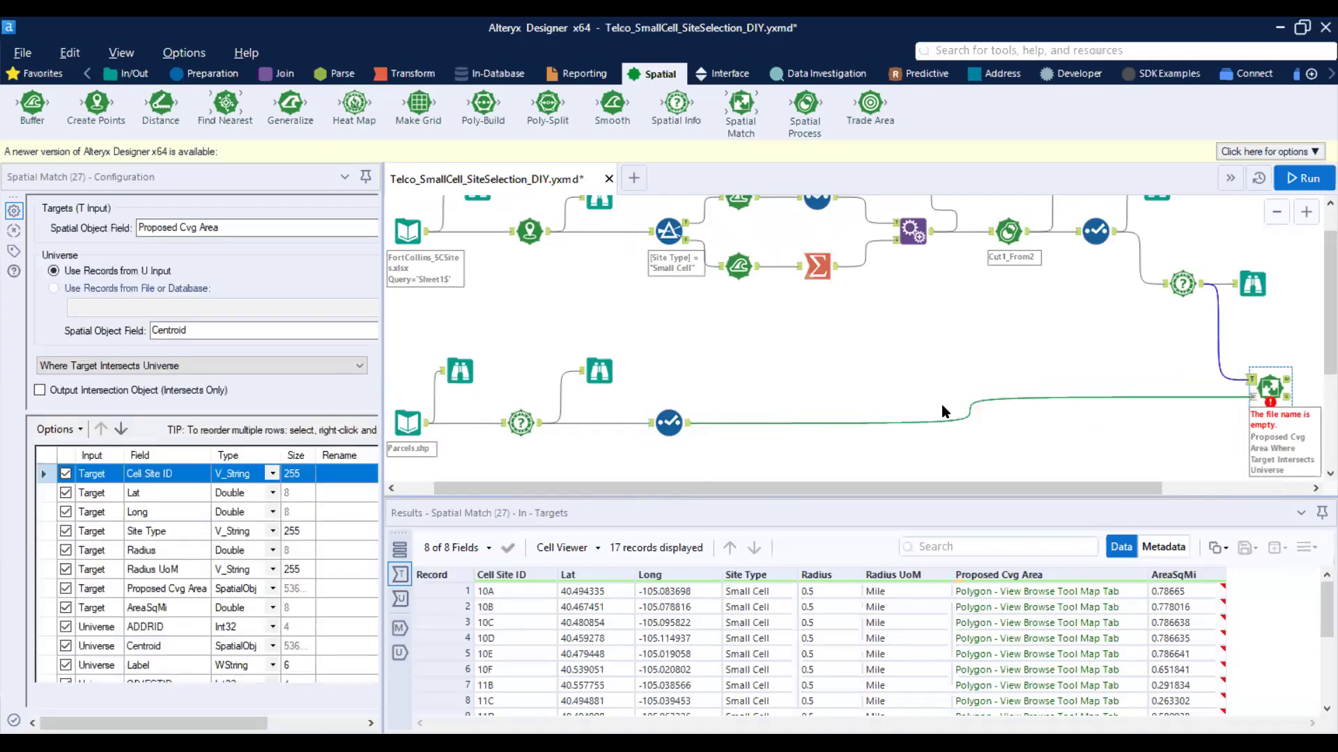
drag(1276, 391, 1269, 394)
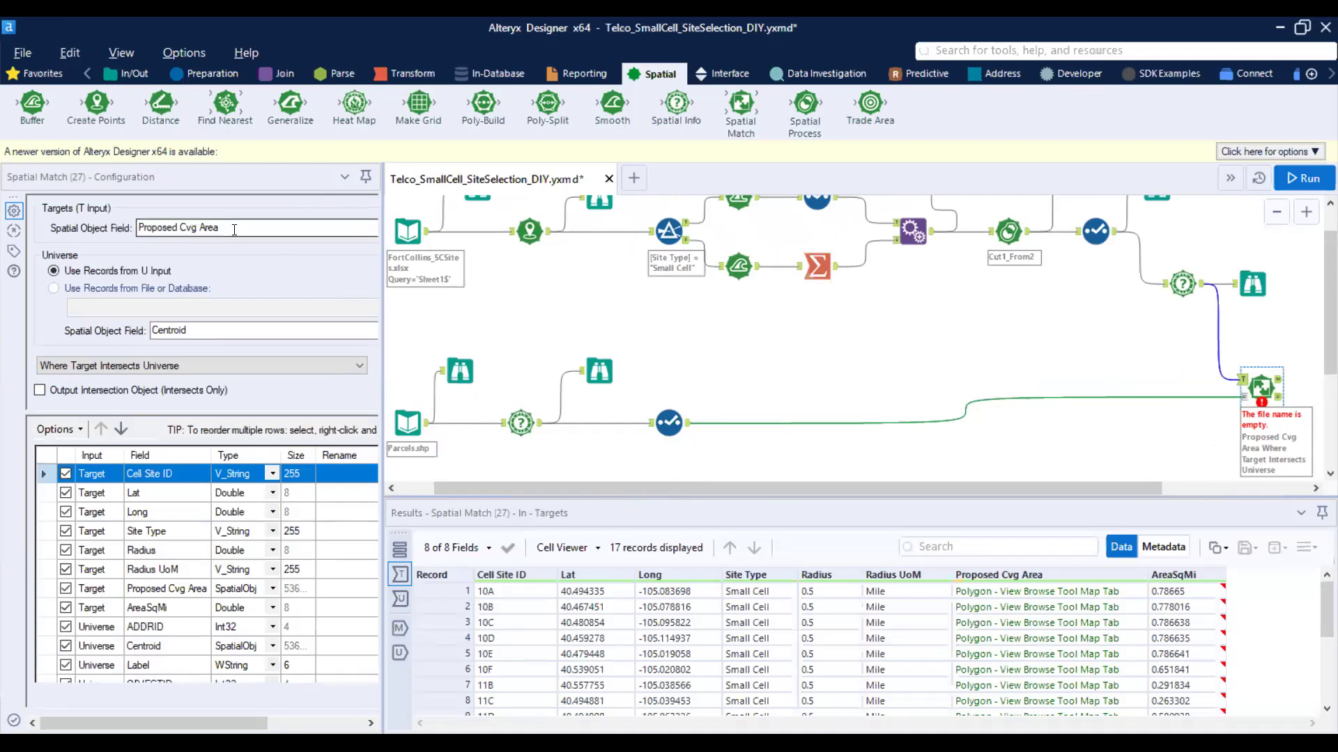
Step: Review the Spatial Match tool's target and universe spatial object fields and its list of output fields
click(207, 230)
drag(382, 302, 413, 296)
click(394, 230)
click(394, 230)
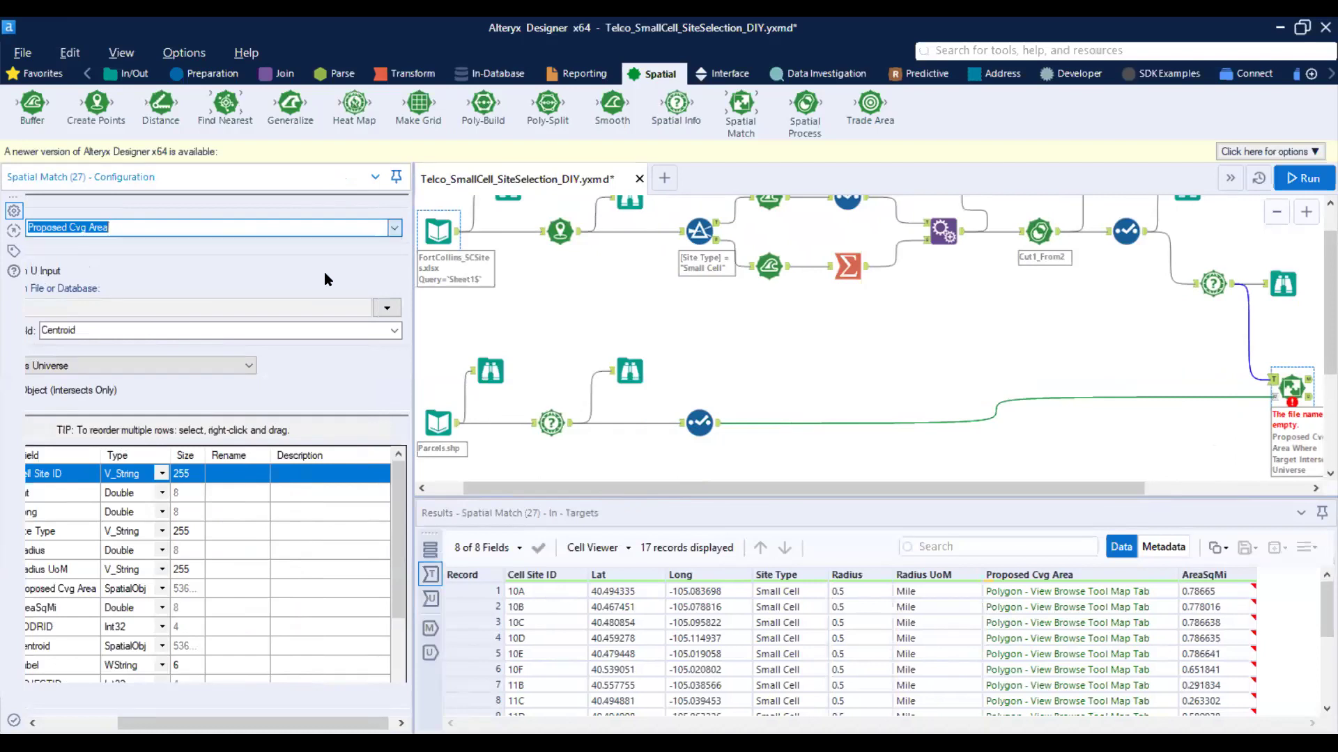
click(394, 331)
click(383, 379)
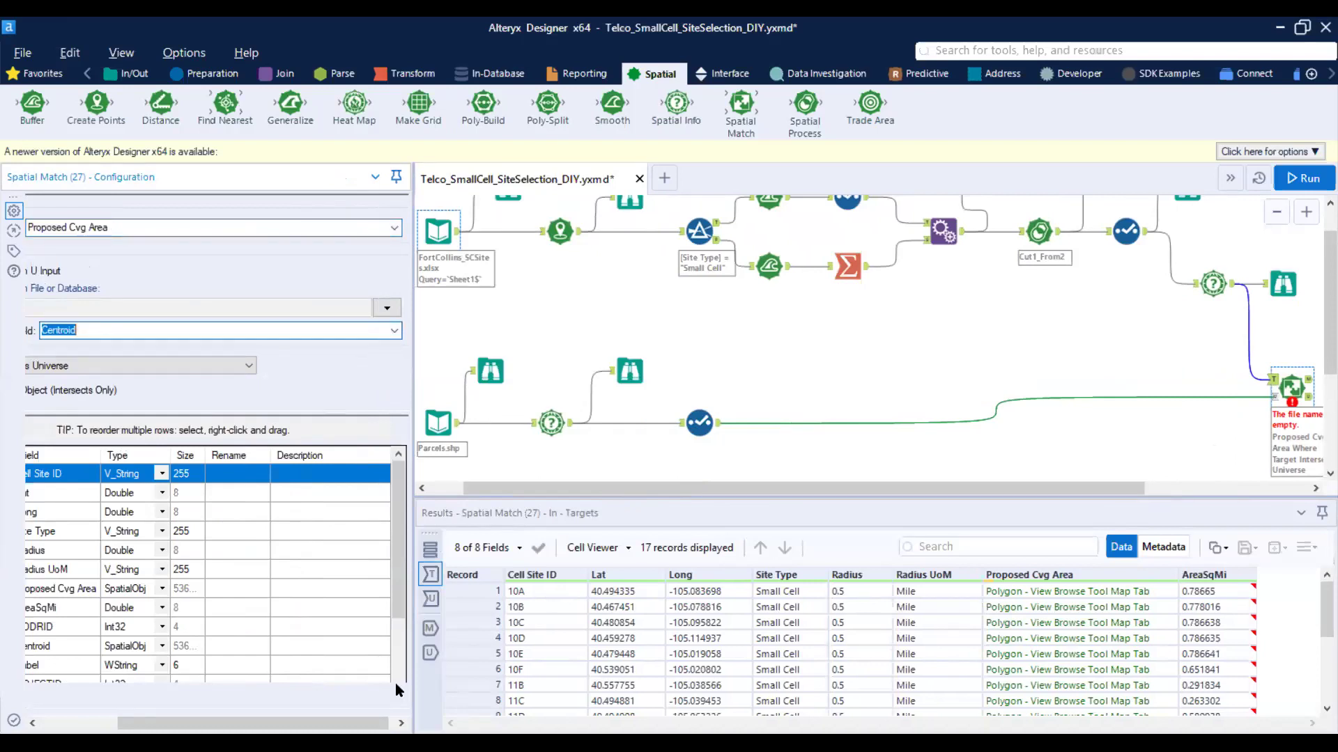
drag(352, 722, 275, 723)
scroll(304, 620, down, 3)
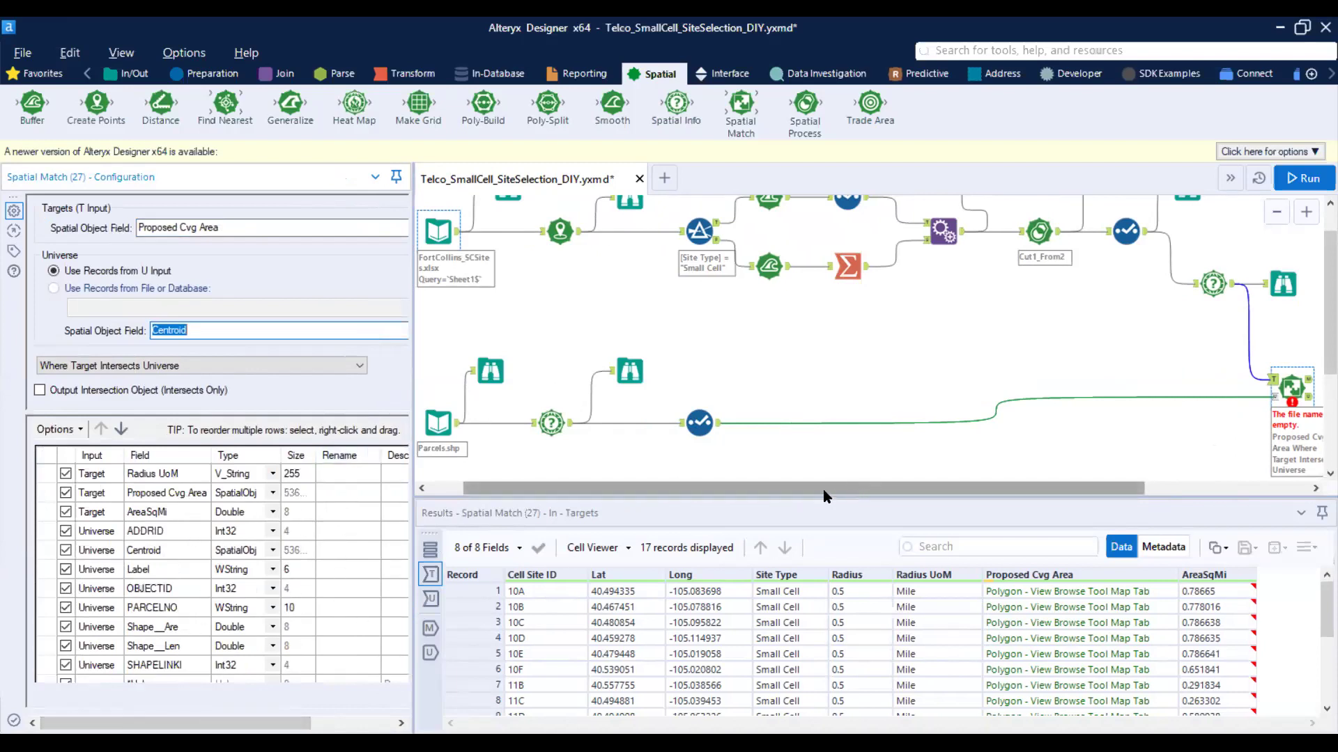
drag(414, 388, 386, 390)
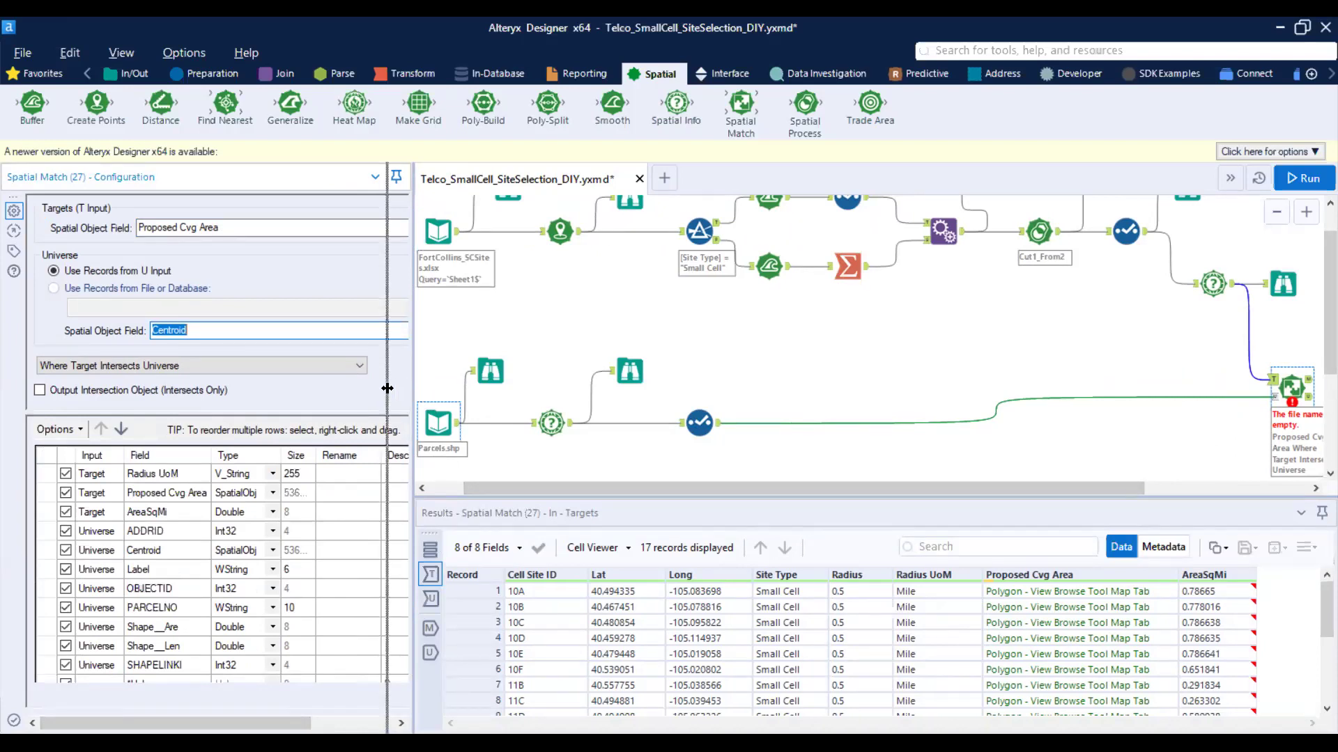
Step: Add Browse tools to both the matched and unmatched Spatial Match outputs and run the workflow
drag(780, 488, 826, 499)
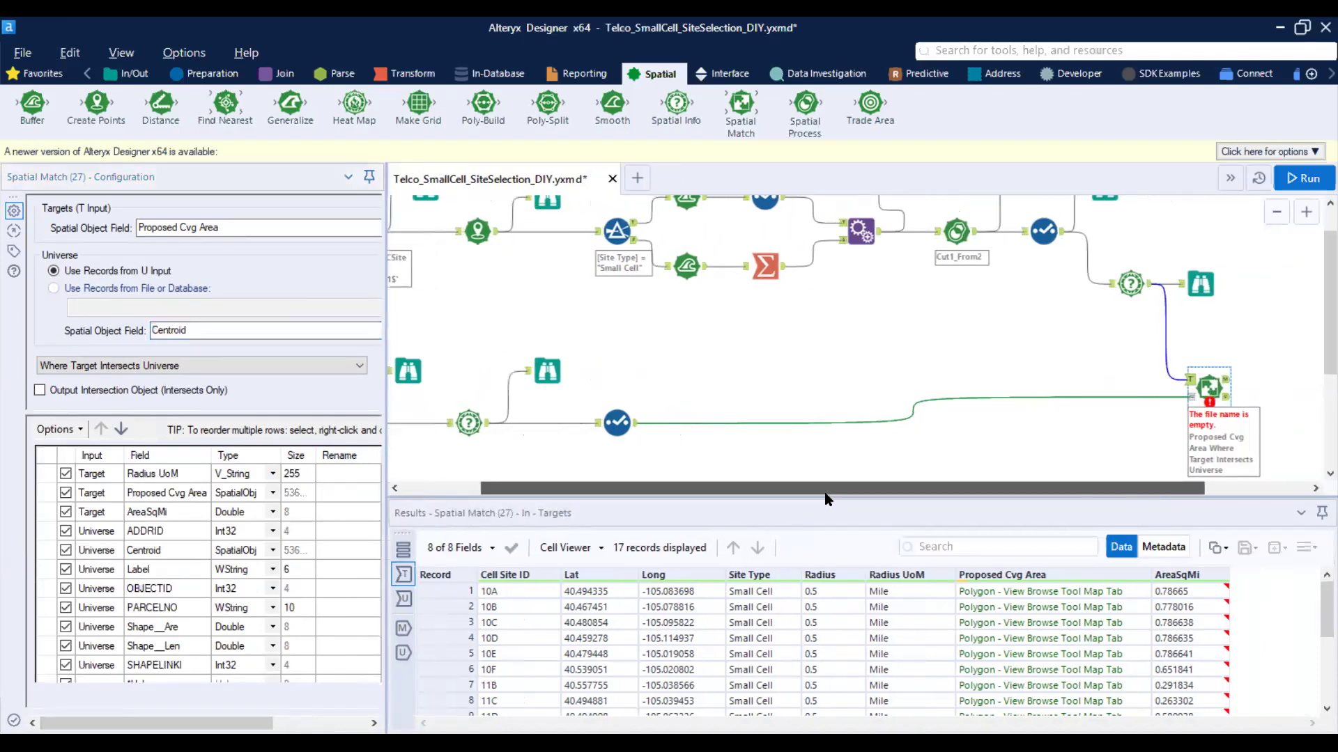
click(1205, 390)
right_click(1206, 390)
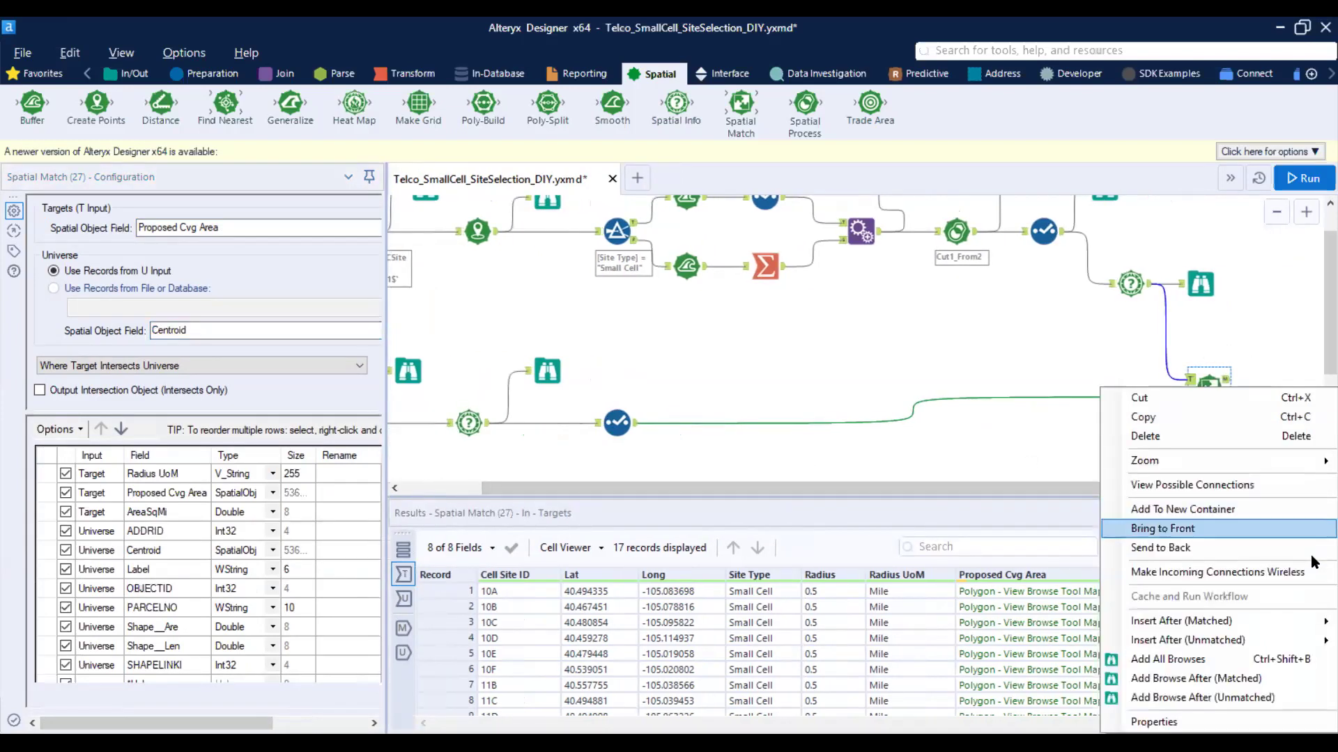
click(1241, 654)
click(1302, 178)
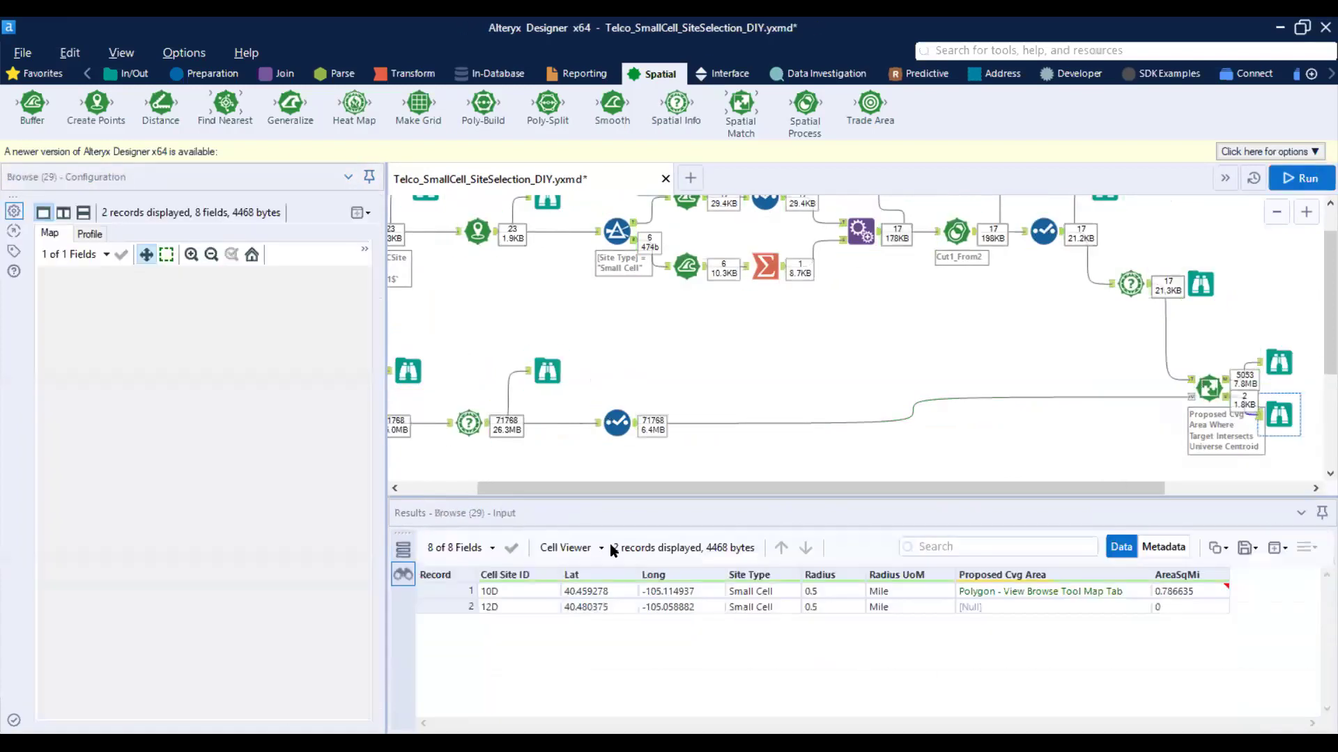
key(Return)
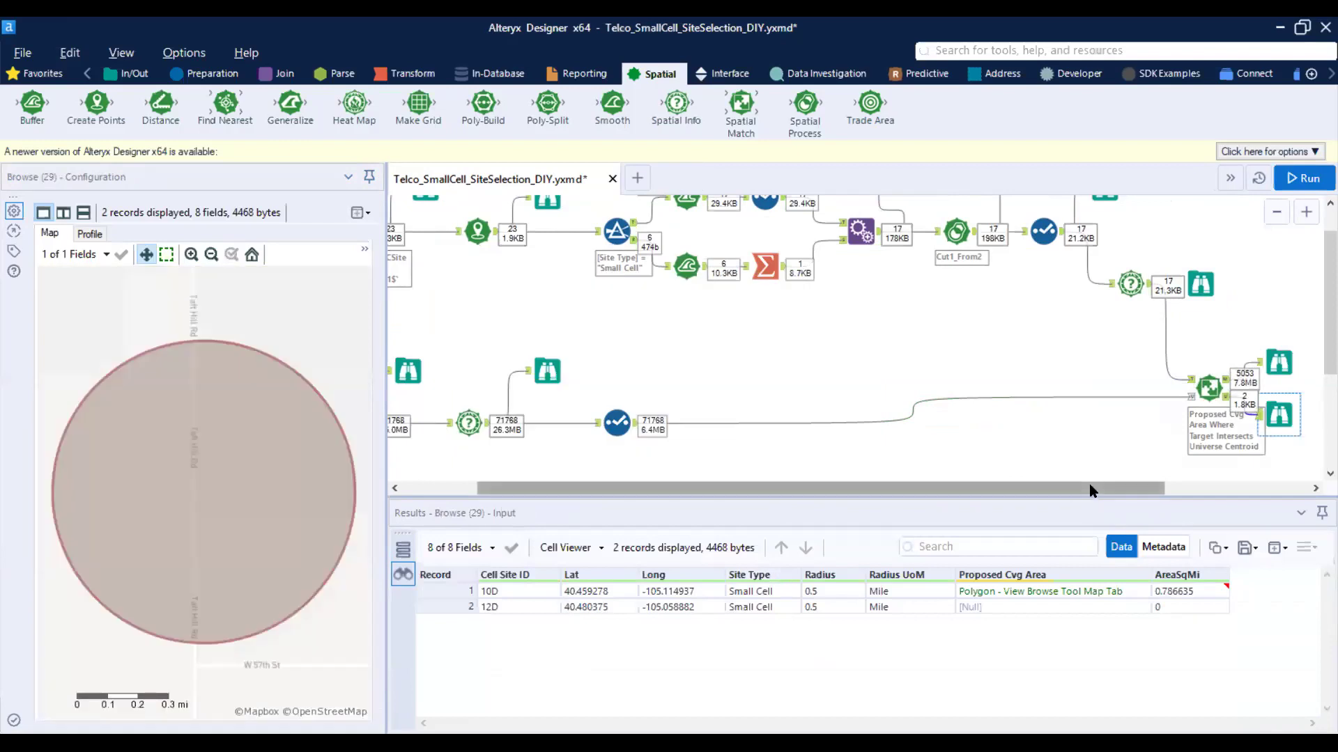
Step: Examine the matched and unmatched Spatial Match results on their Browse maps and in the record tables
drag(1086, 488, 1231, 488)
click(1084, 362)
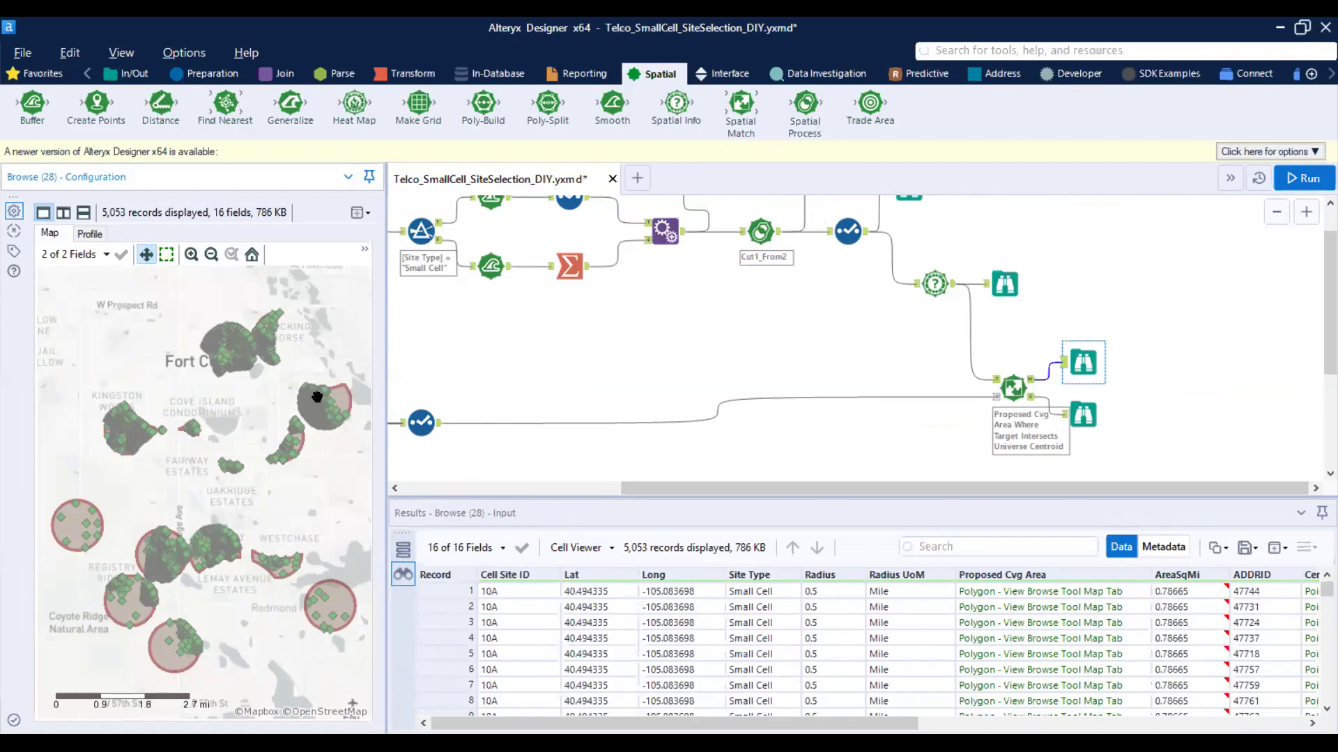
click(1083, 416)
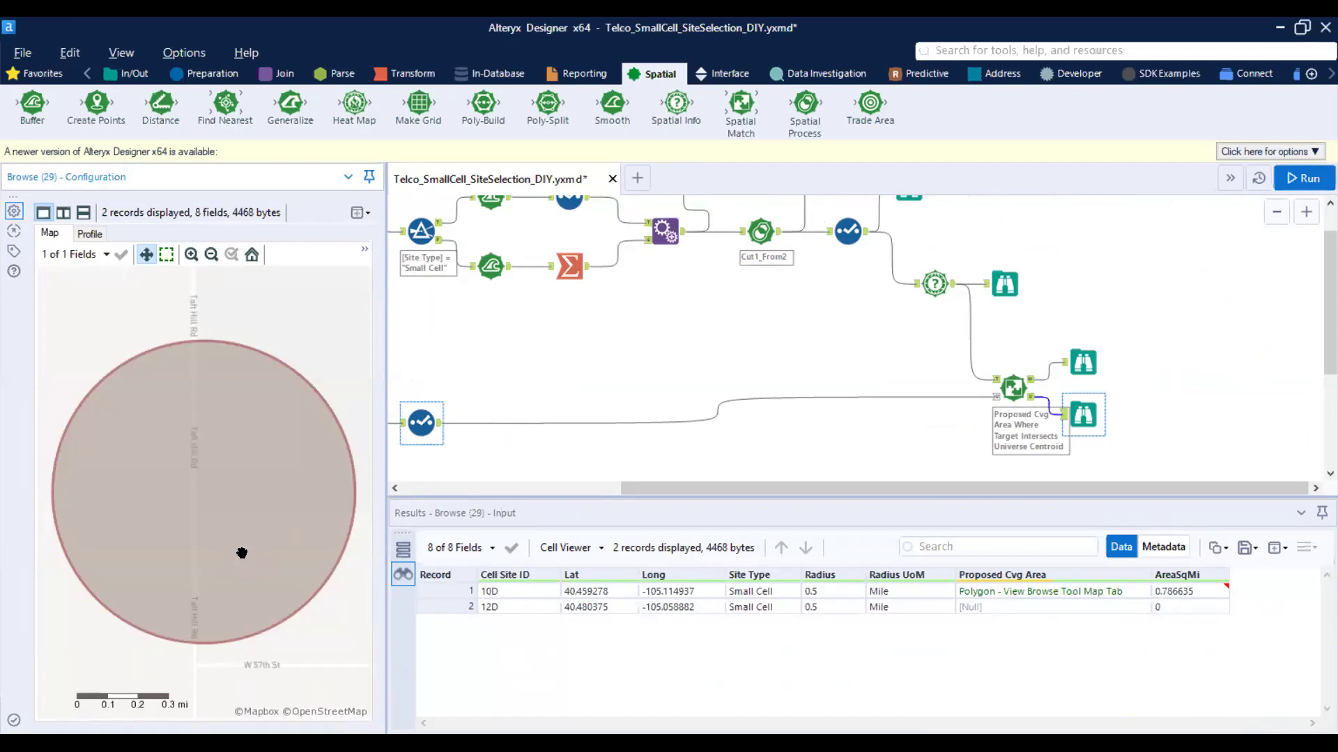
scroll(245, 503, down, 1)
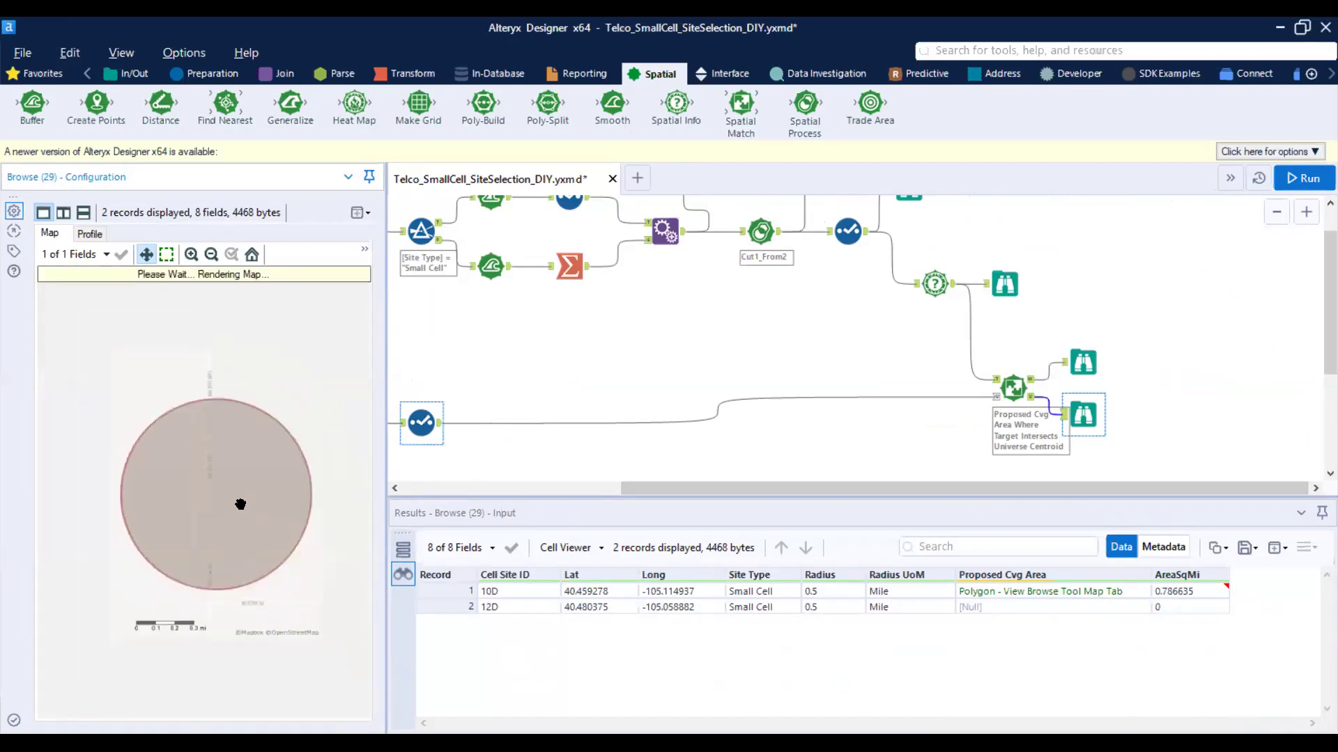
scroll(160, 432, down, 1)
scroll(258, 490, down, 1)
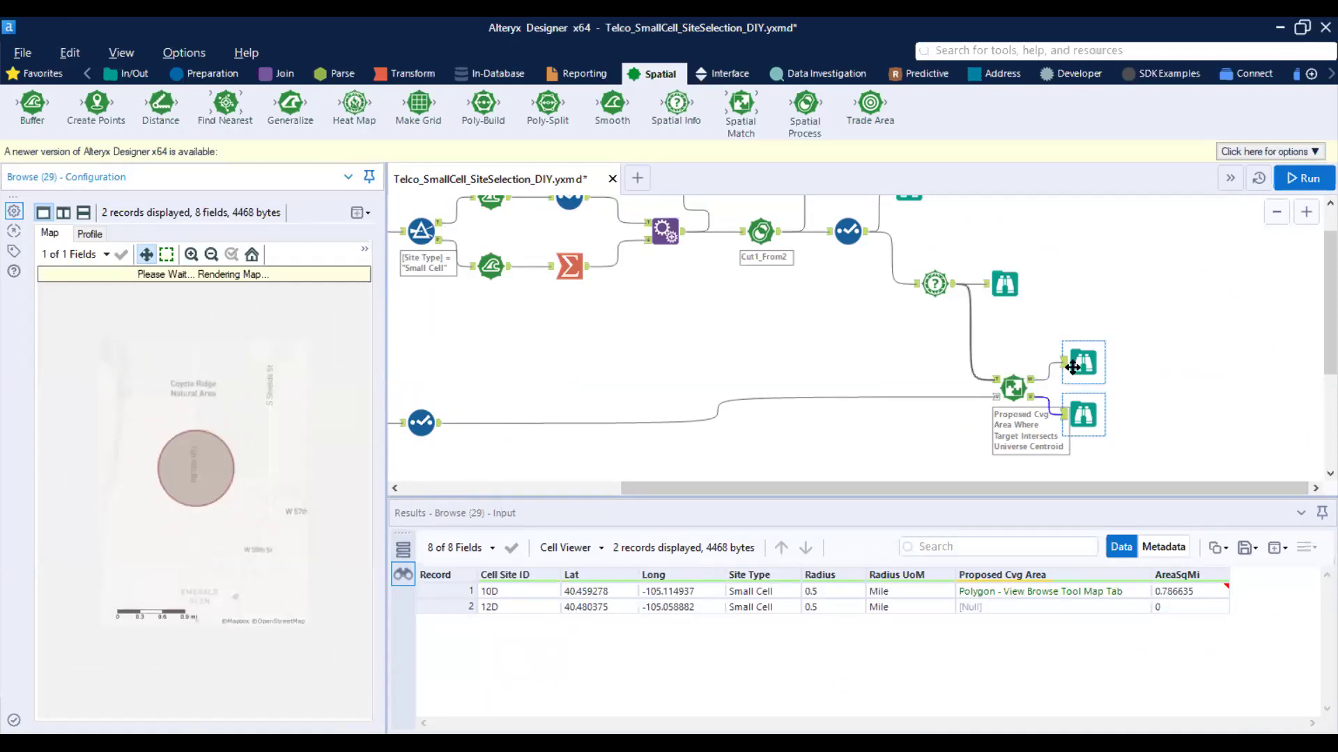
scroll(163, 512, down, 1)
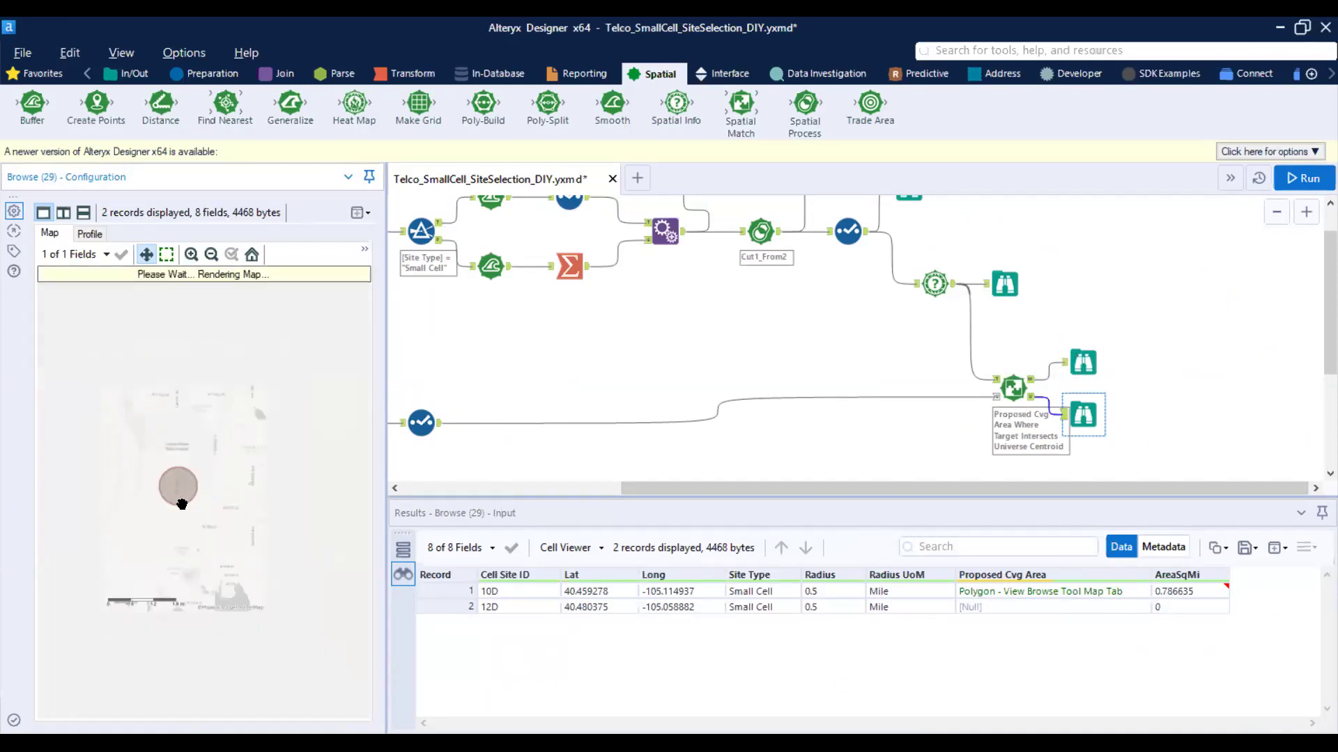
scroll(185, 505, up, 2)
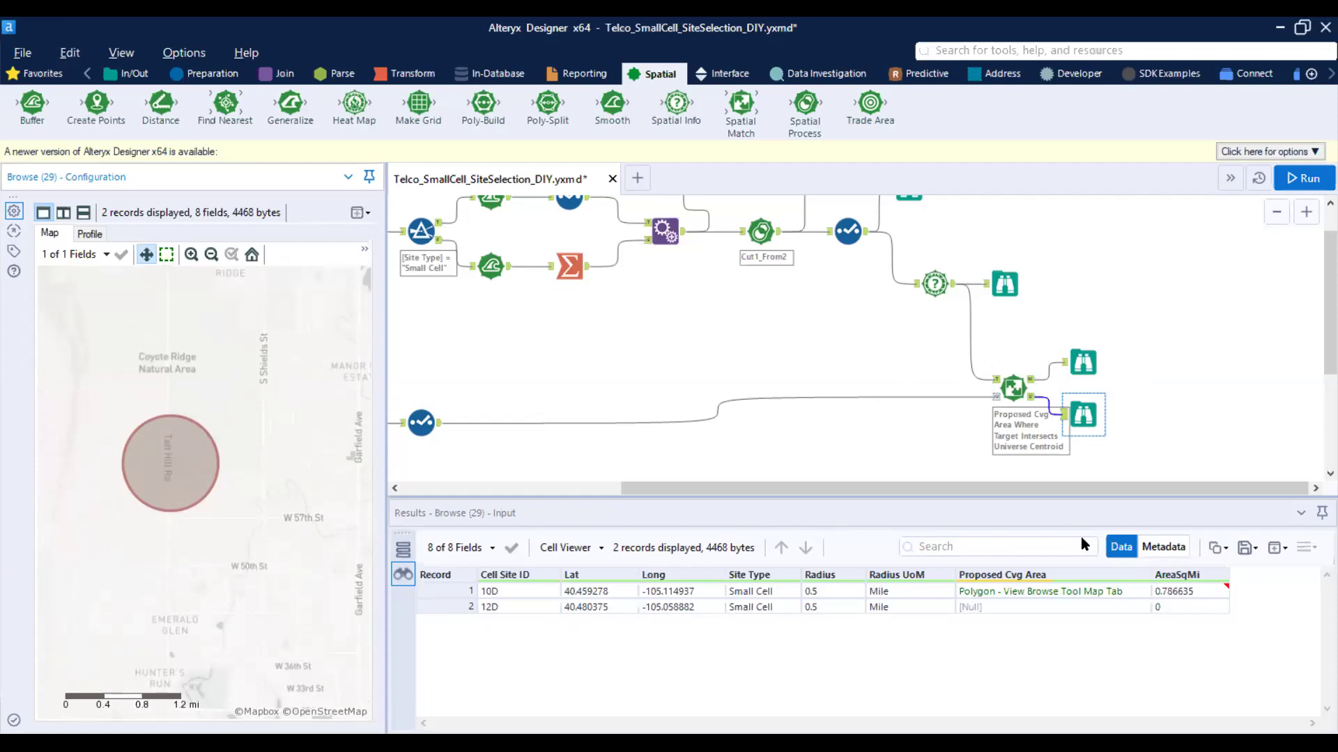
mouse_move(1200, 593)
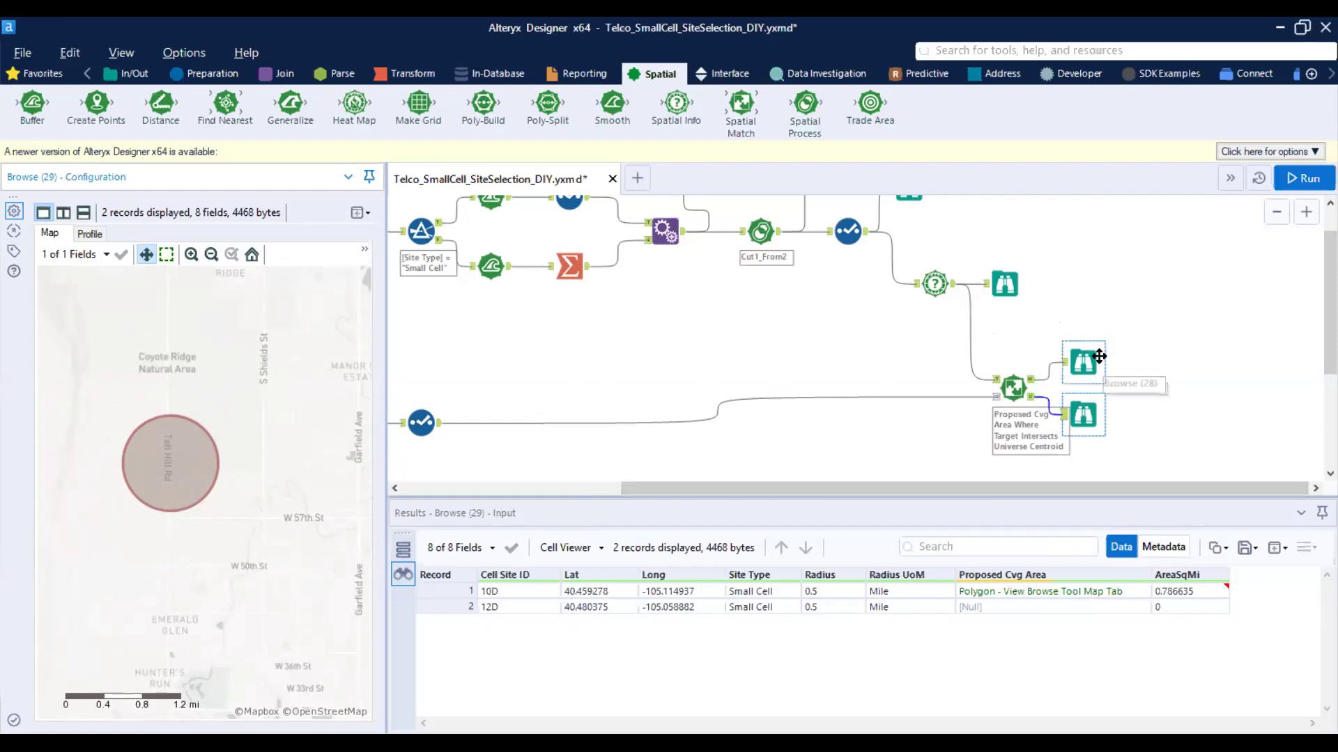
Step: Move the two Spatial Match Browse tools apart and connect a Summarize tool to the matched output
drag(1089, 356, 1079, 322)
drag(1083, 415, 1064, 466)
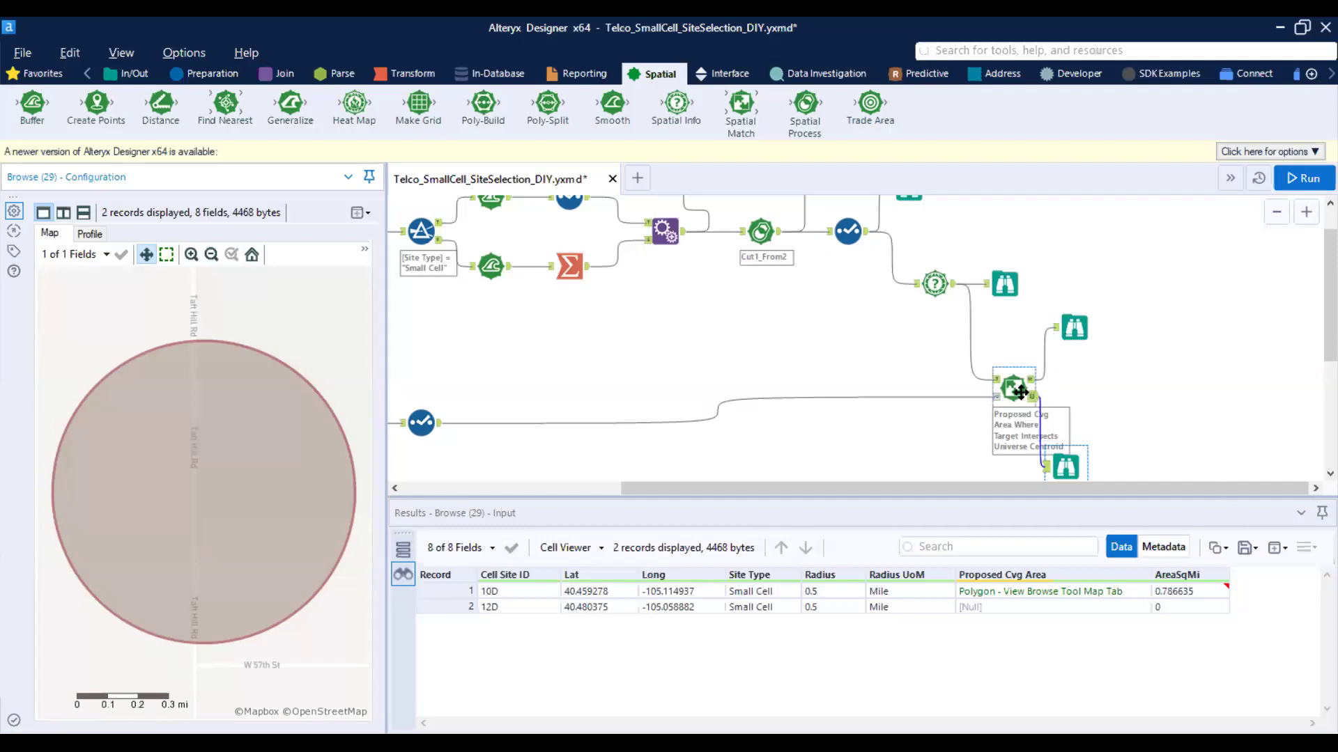
click(409, 74)
drag(291, 106, 1104, 382)
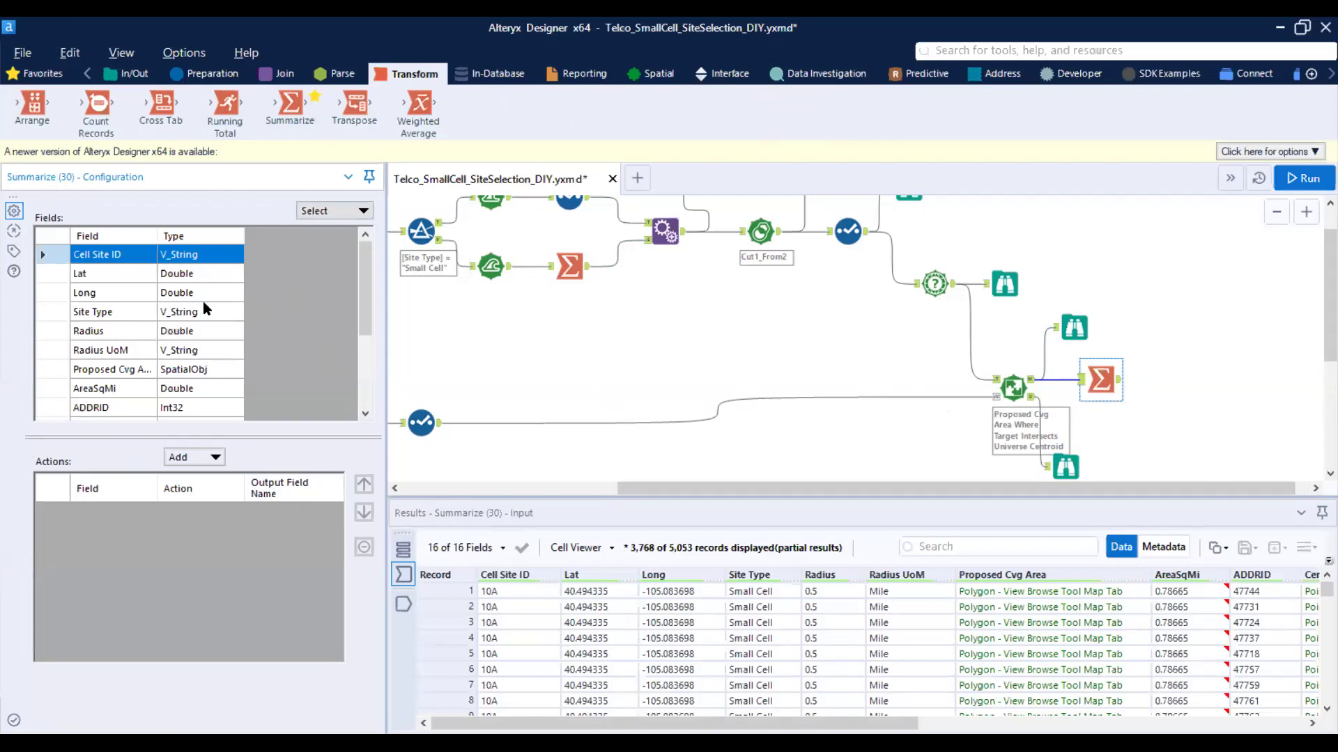
Step: Group the Summarize output by Cell Site ID and AreaSqMi
click(220, 461)
click(224, 410)
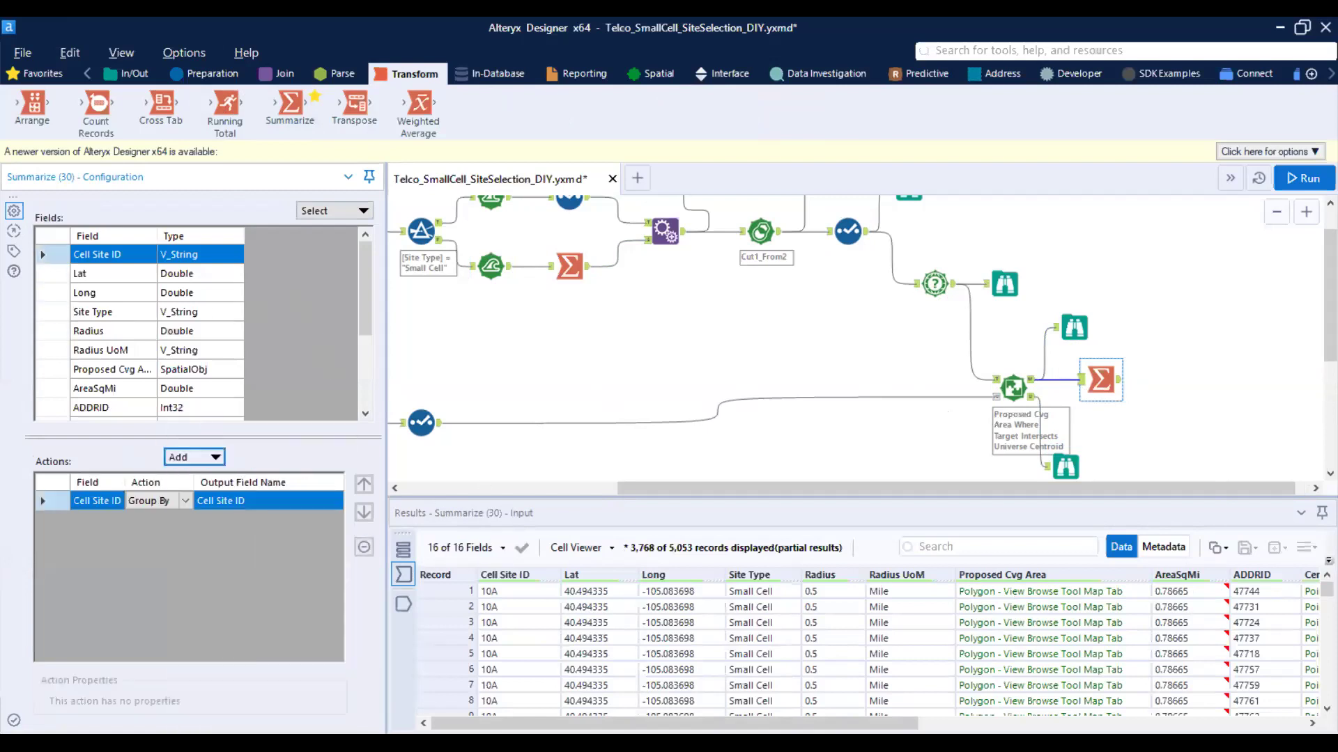
click(50, 389)
click(217, 458)
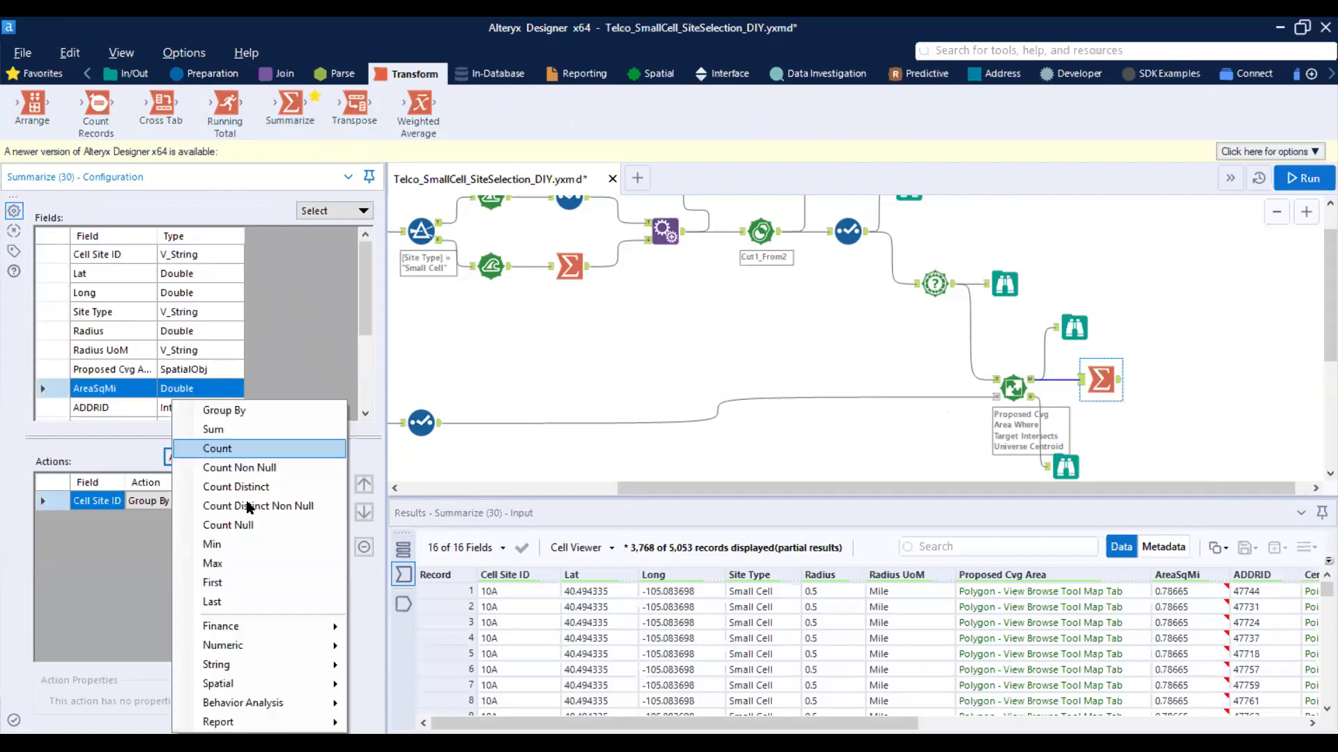
click(237, 411)
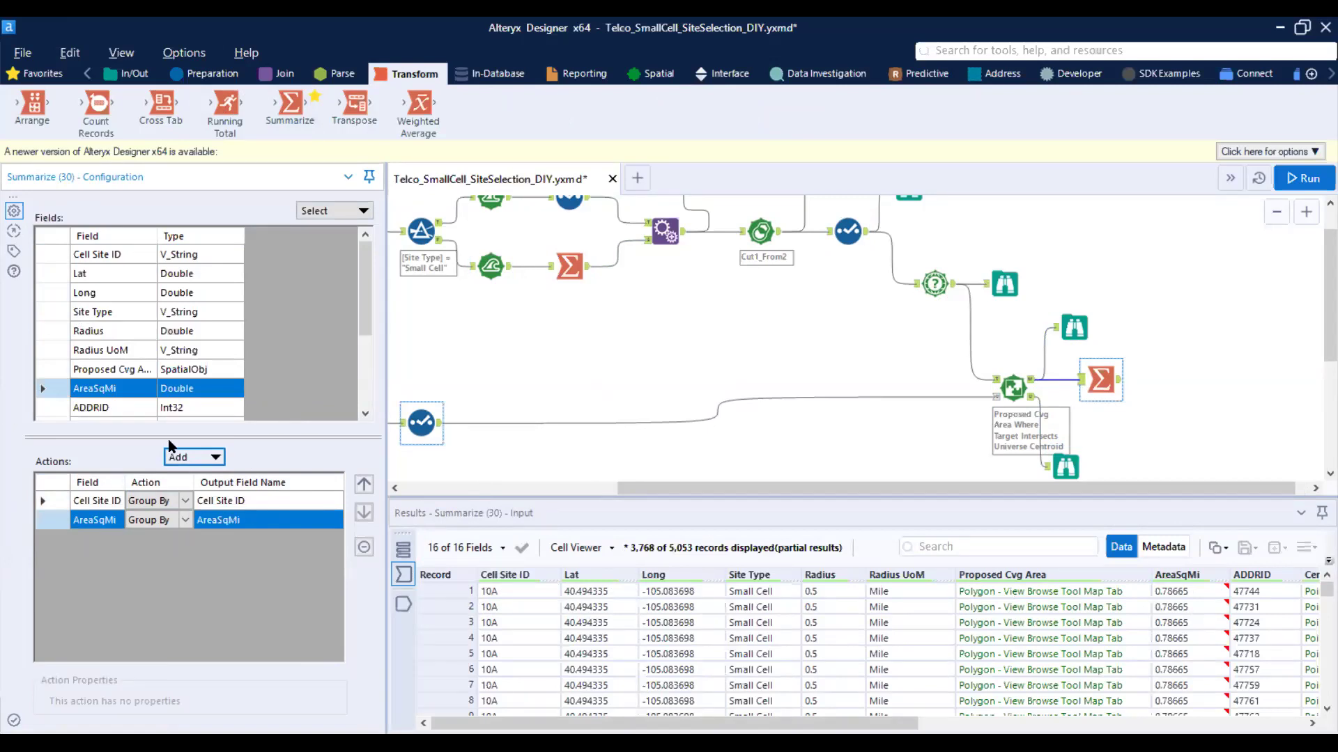
Step: Add a Count action on the Centroid field to the Summarize tool and name its output field Parcel Count
scroll(137, 362, down, 2)
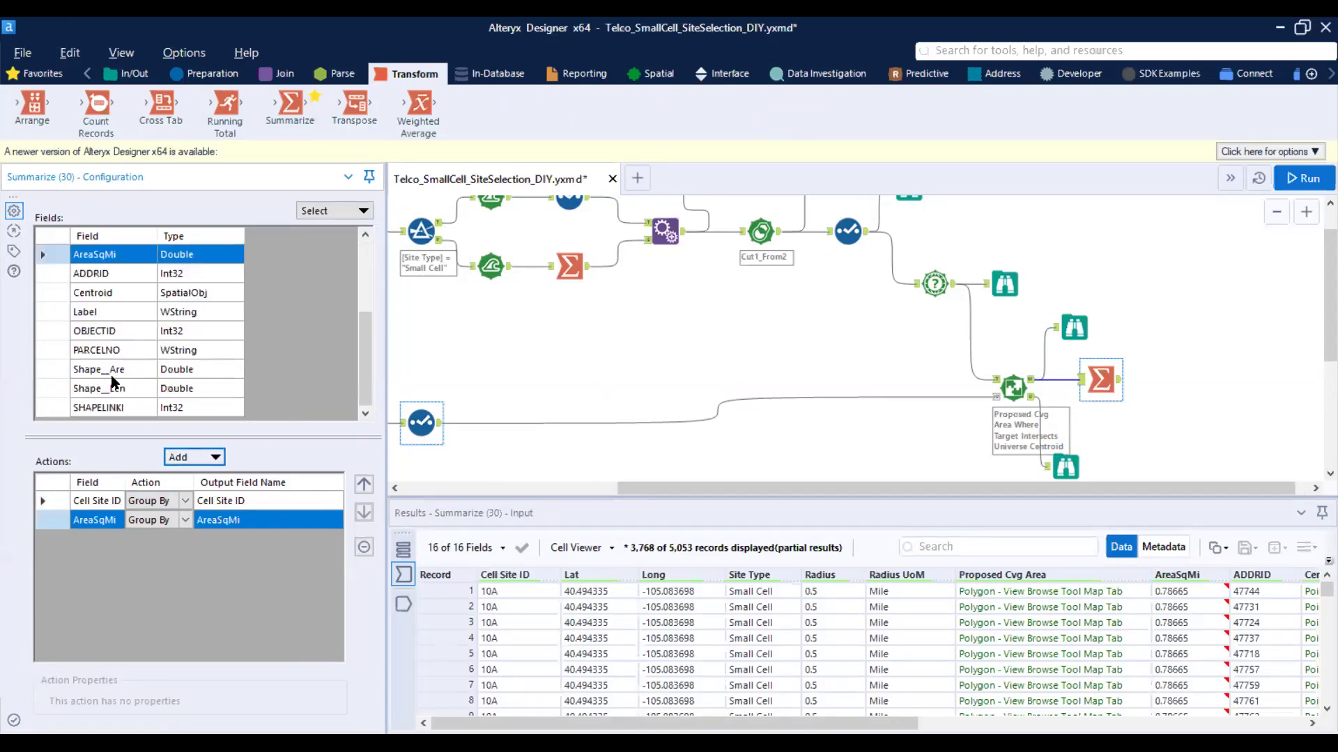
click(63, 293)
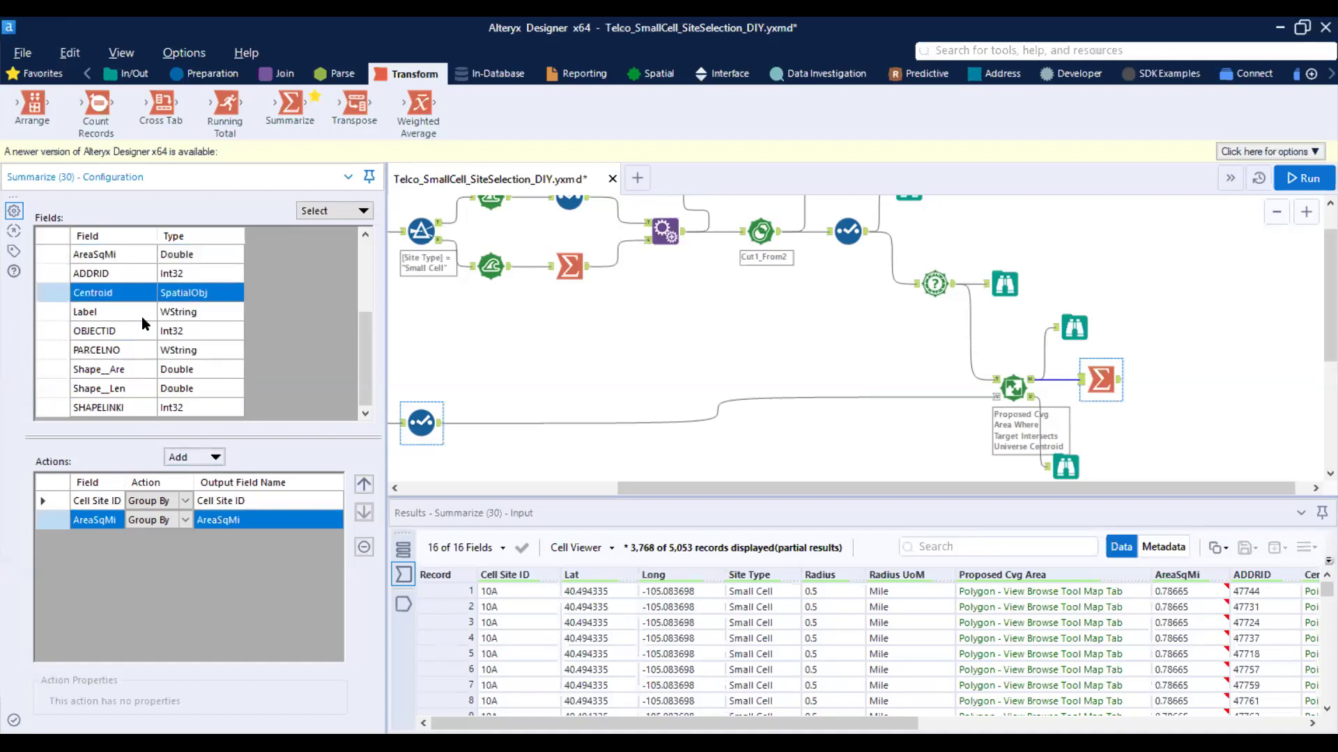
click(217, 458)
click(293, 442)
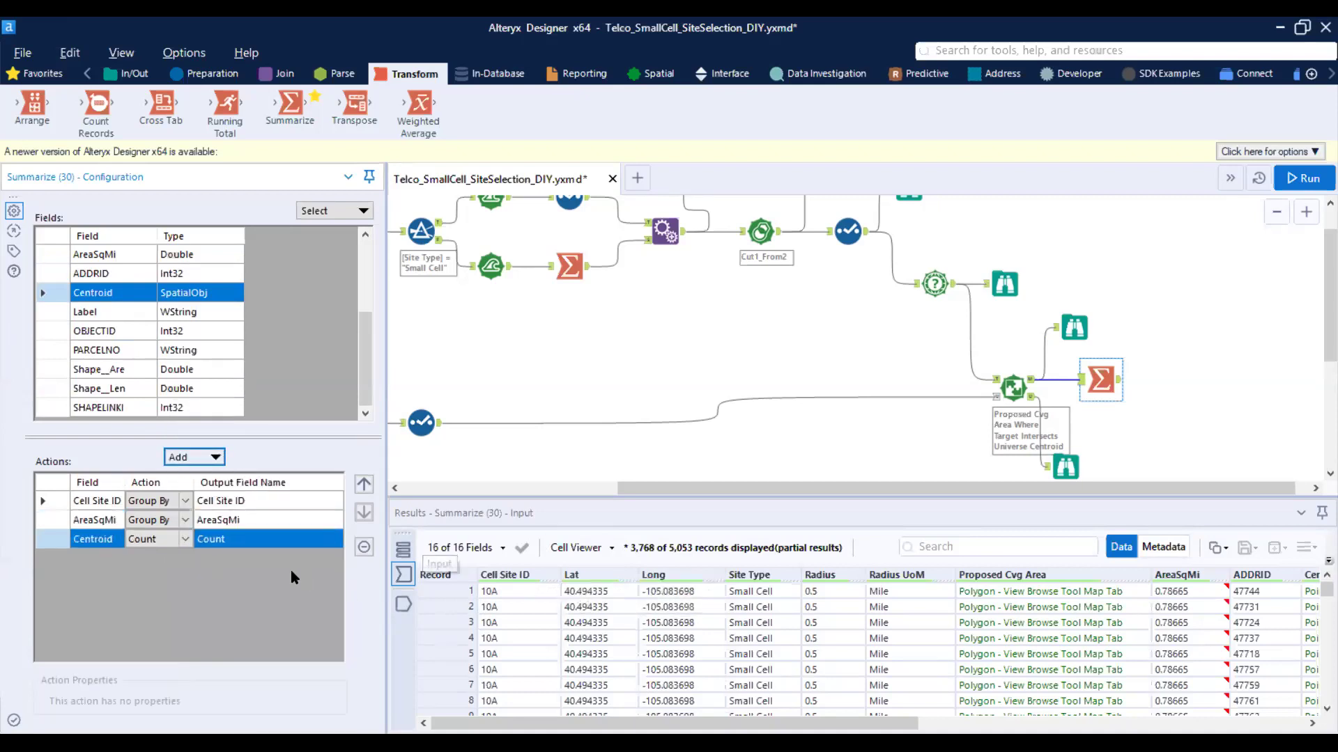
click(253, 540)
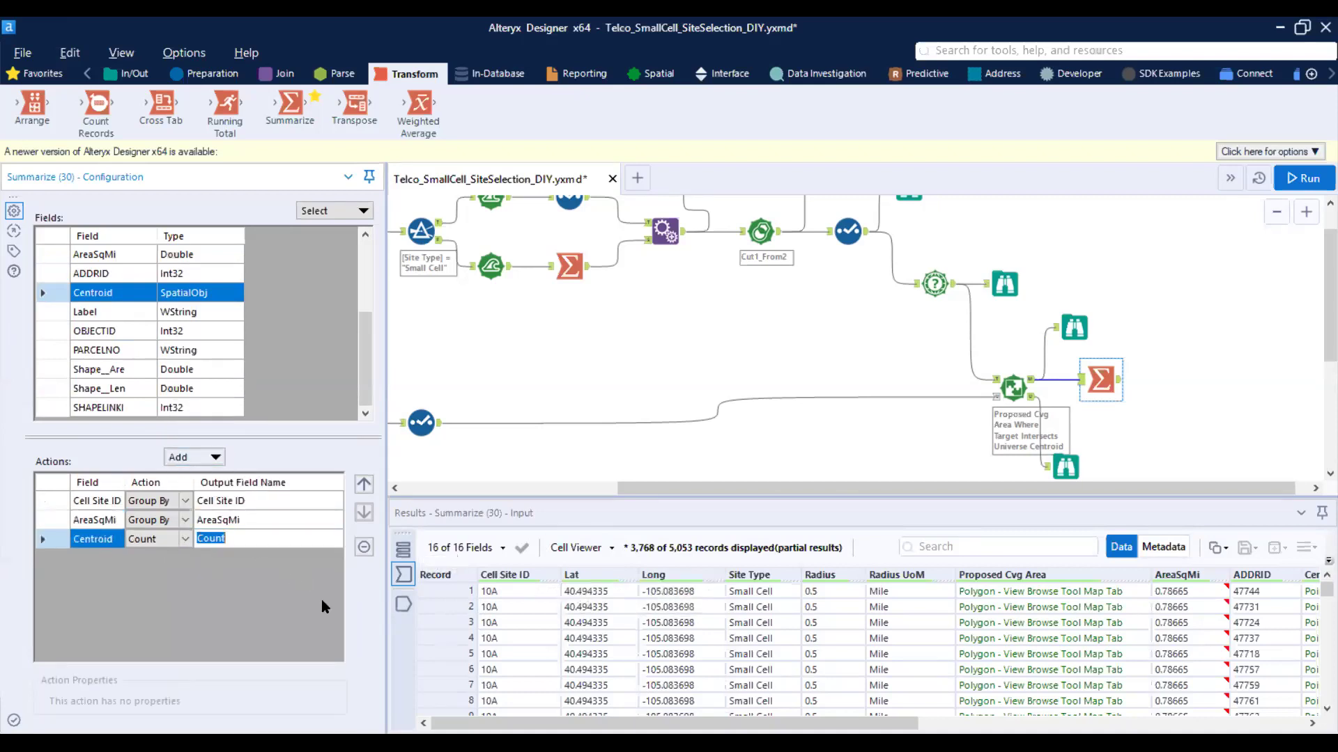
text(Parcel Count)
Step: Run the workflow with a Browse tool on the Summarize output and examine the parcel count of each cell site
right_click(1123, 372)
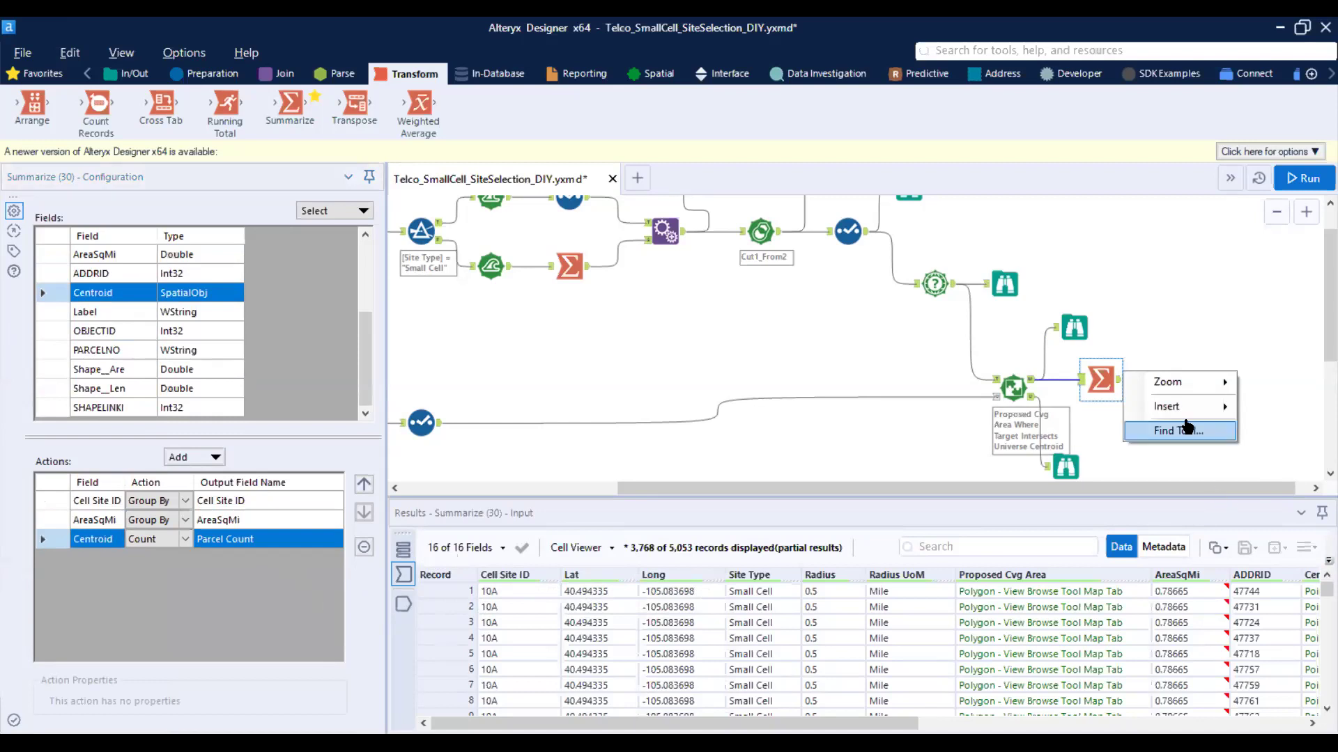
right_click(1095, 384)
click(1194, 640)
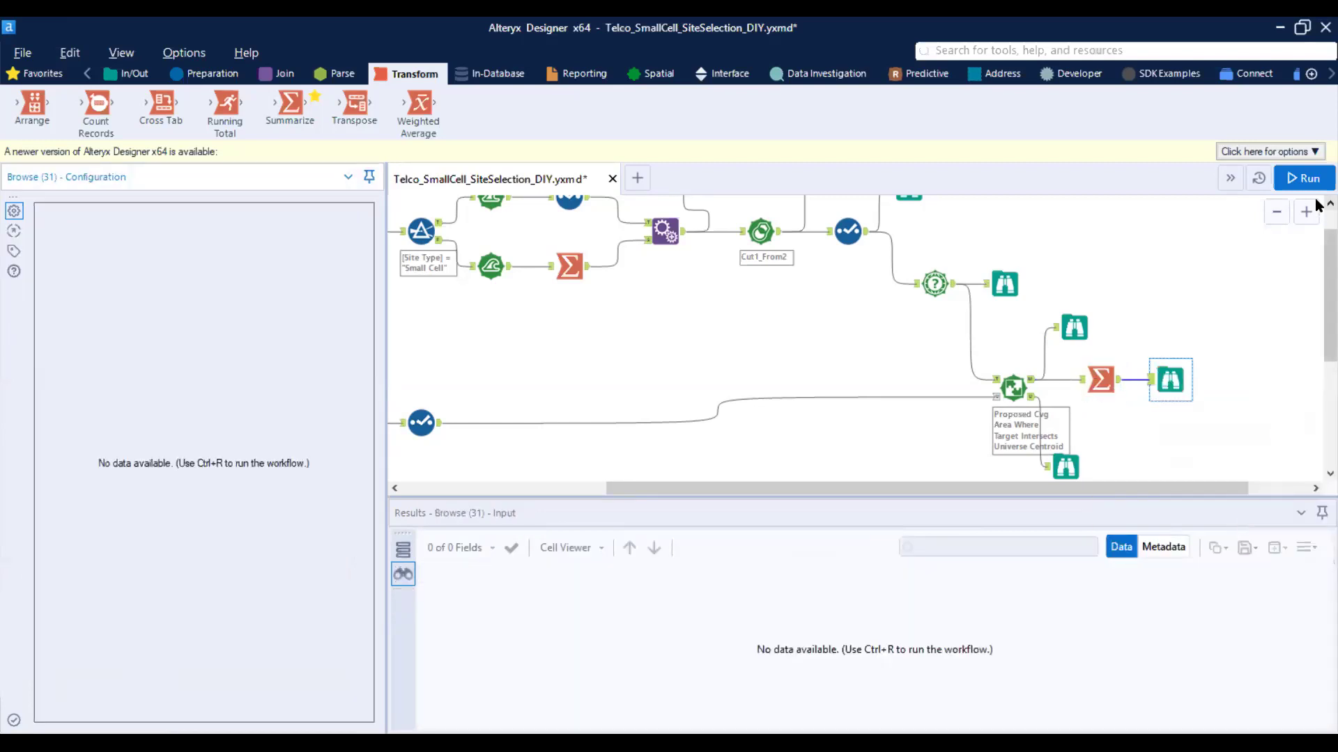
key(ctrl+r)
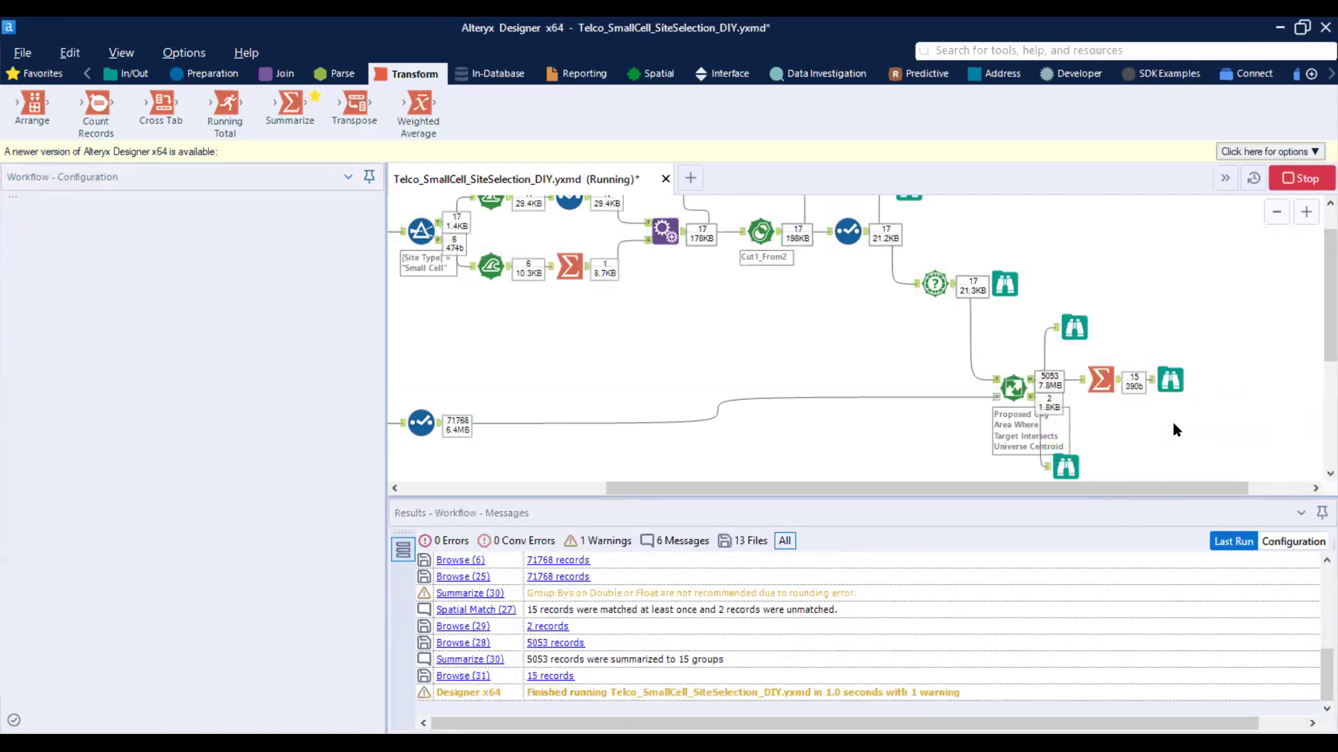
click(801, 452)
click(1171, 380)
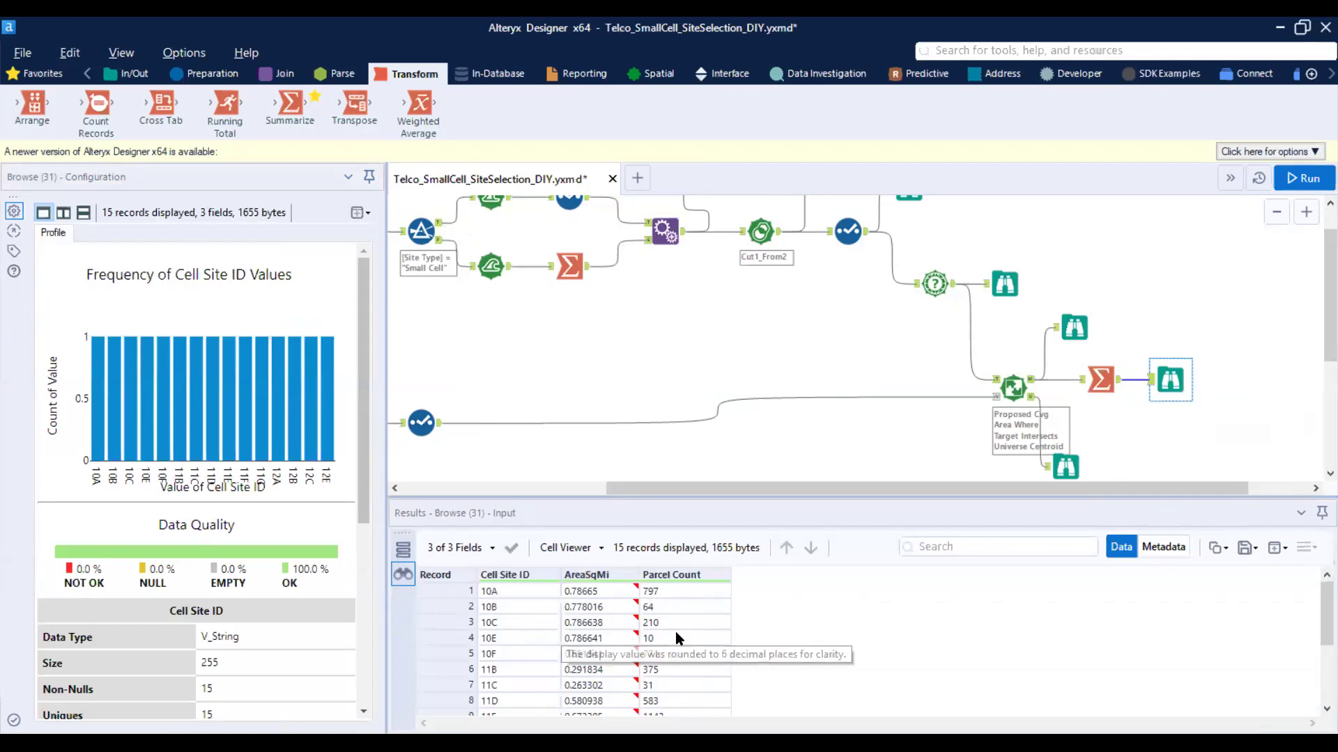
scroll(675, 631, down, 3)
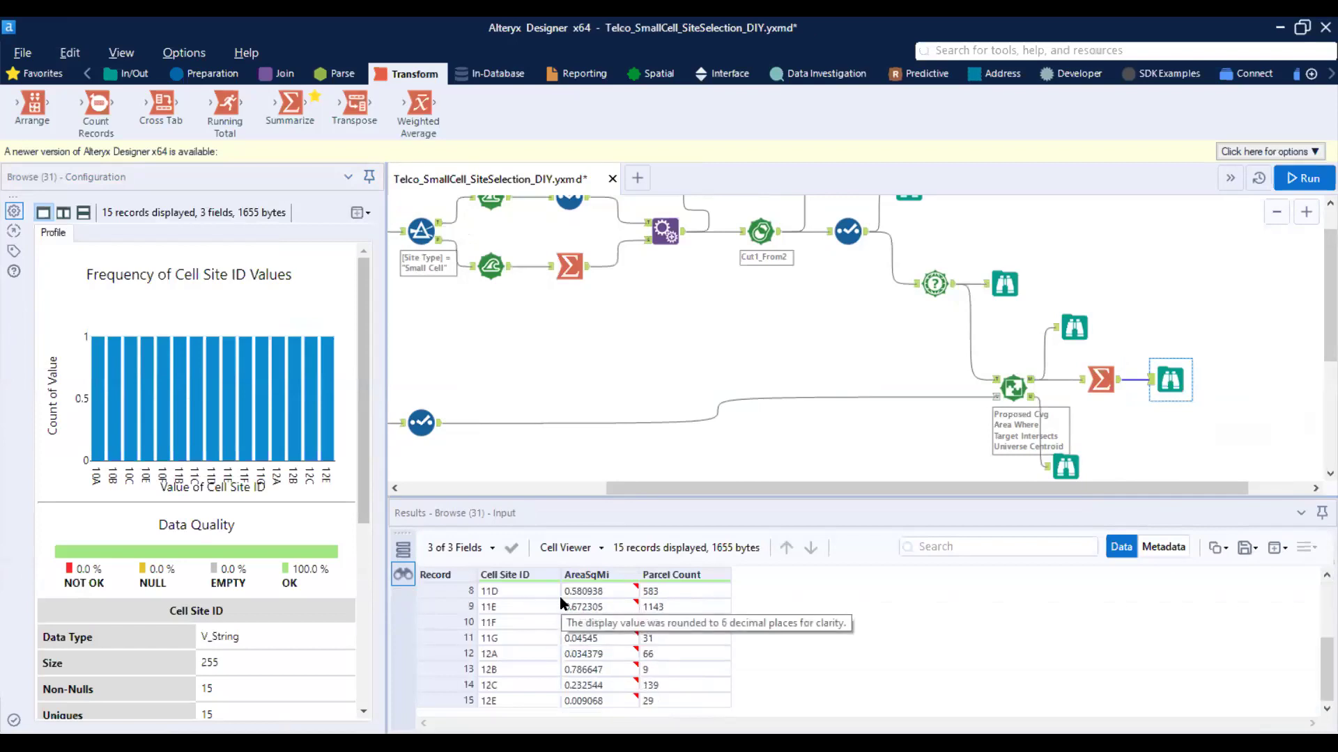
scroll(604, 605, up, 3)
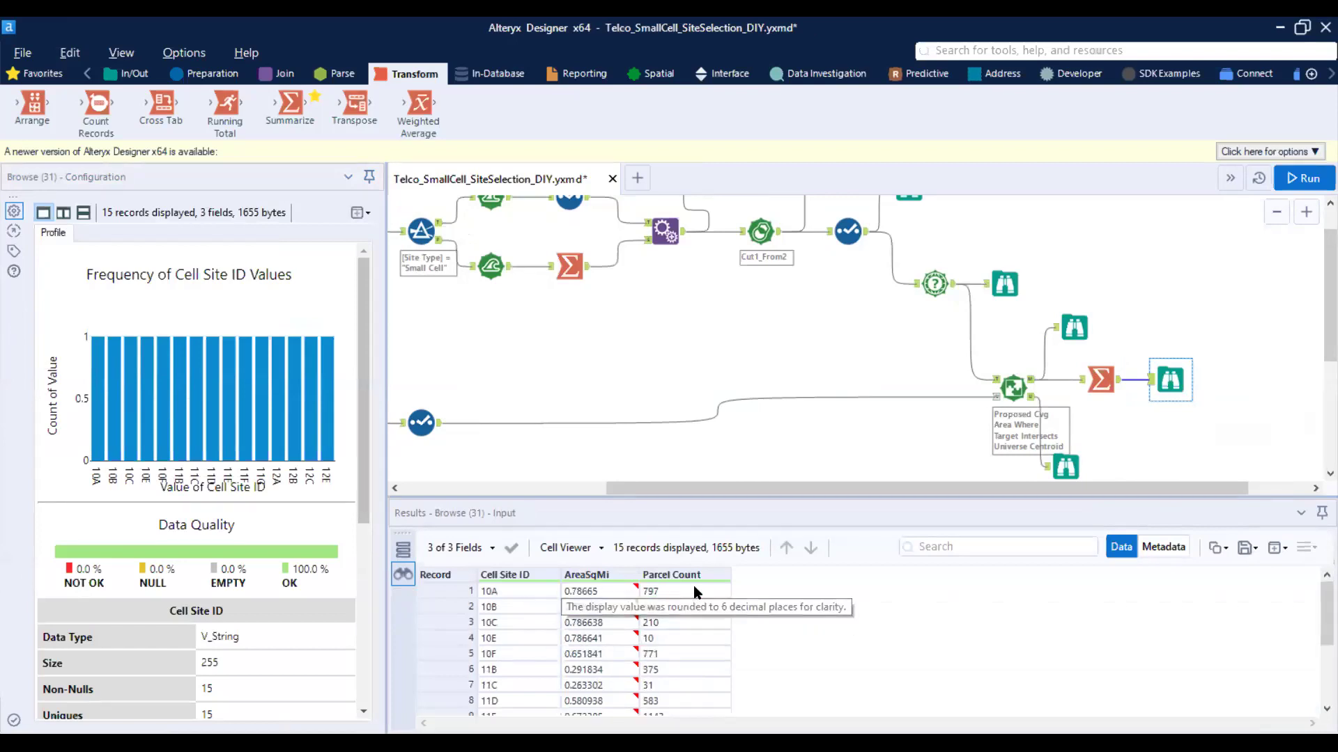
scroll(692, 585, down, 3)
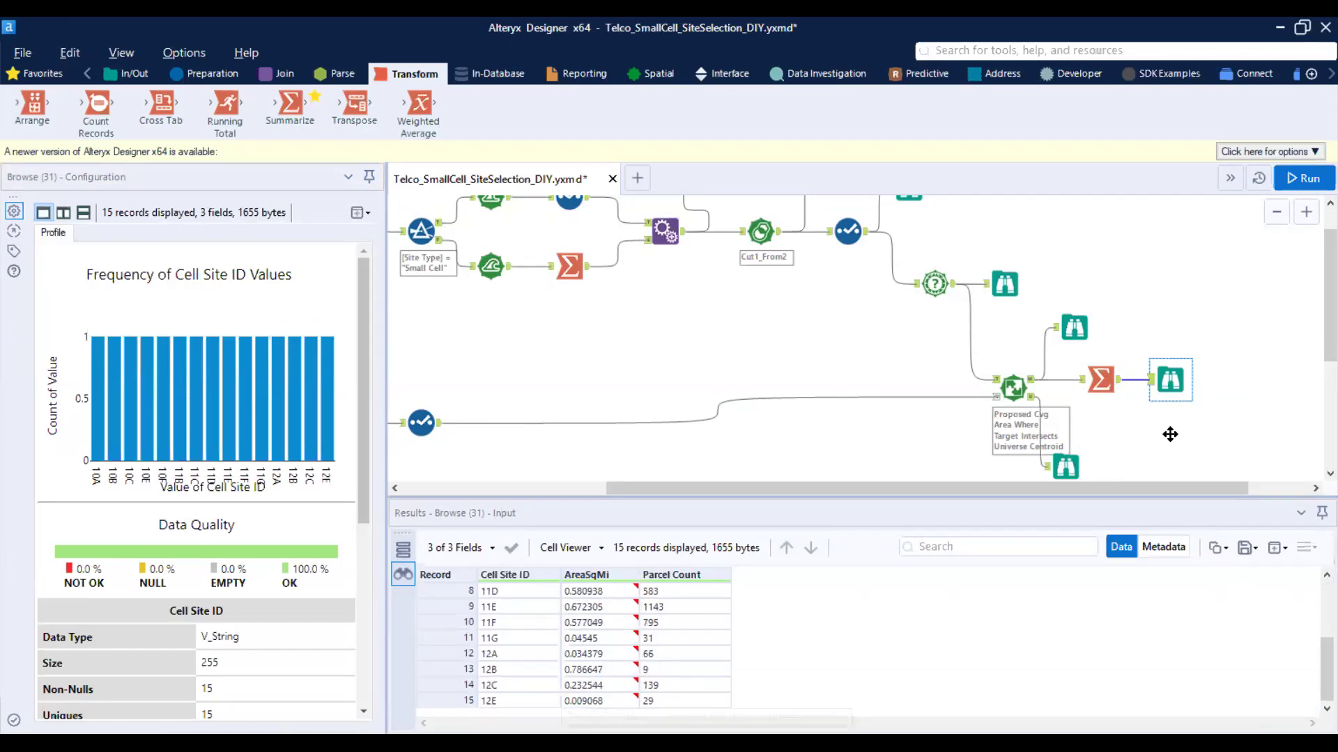
Step: Move the Summarize output's Browse tool out of the way and connect a Sort tool after Summarize
drag(1170, 383, 1159, 320)
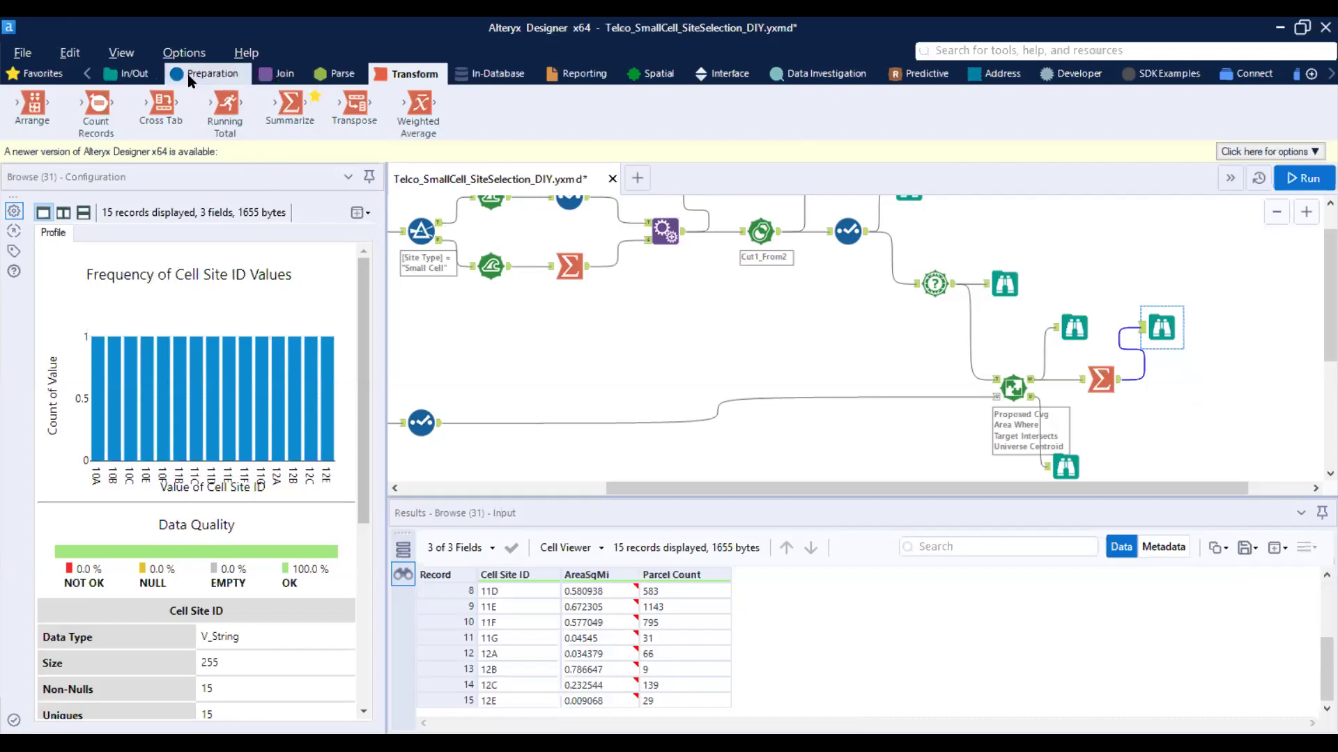
click(209, 73)
drag(1286, 383, 1179, 380)
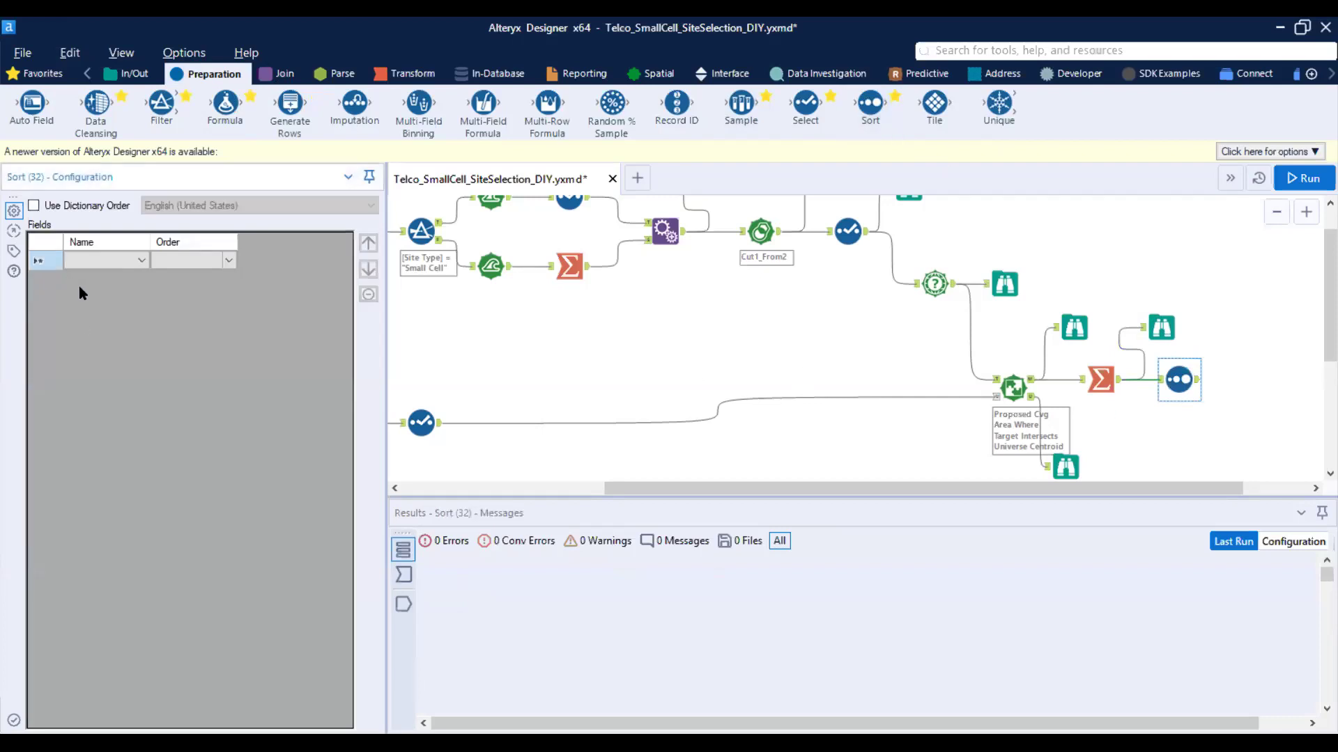
Step: Set the Sort tool to order records by Parcel Count, Descending
click(136, 256)
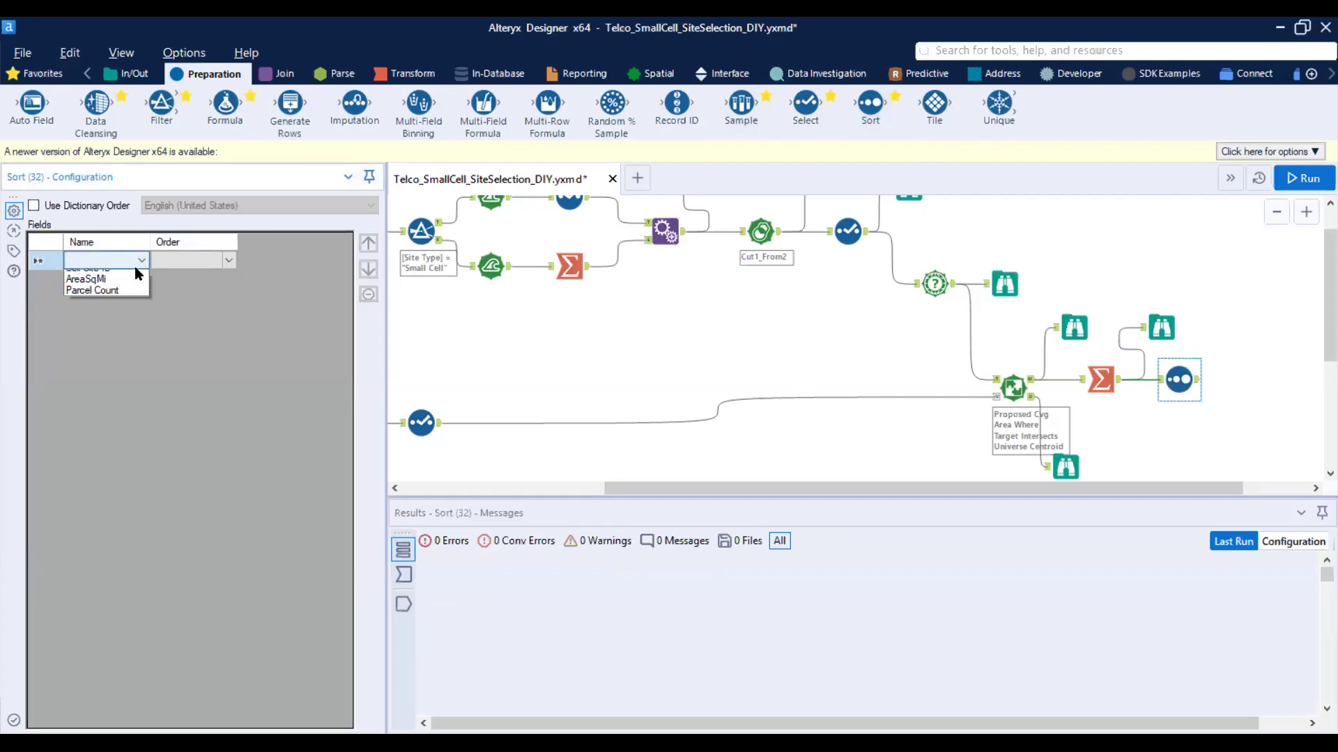
click(132, 302)
click(141, 260)
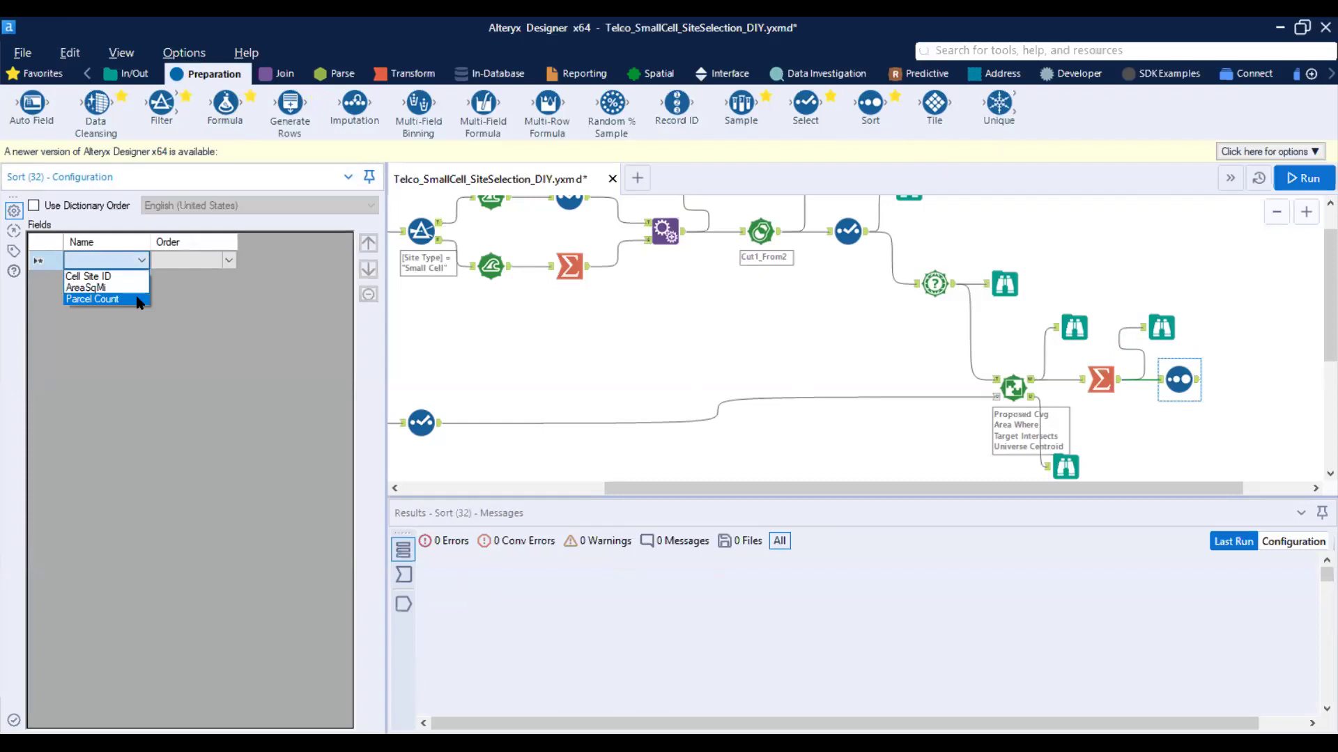
click(87, 296)
click(228, 260)
click(223, 287)
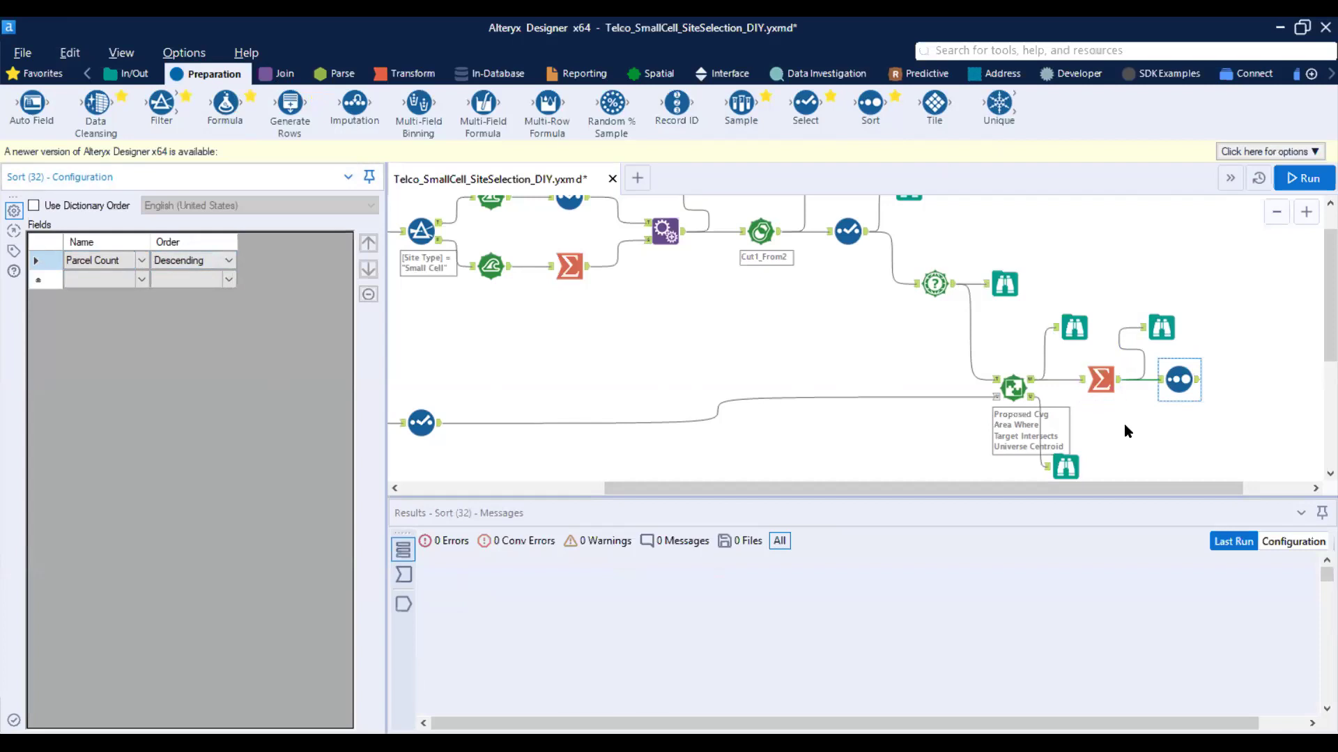
Step: Place the unmatched Browse tool closer to Spatial Match and add a Sample tool after Sort that keeps the first 5 rows
click(1072, 461)
drag(1069, 464, 1095, 437)
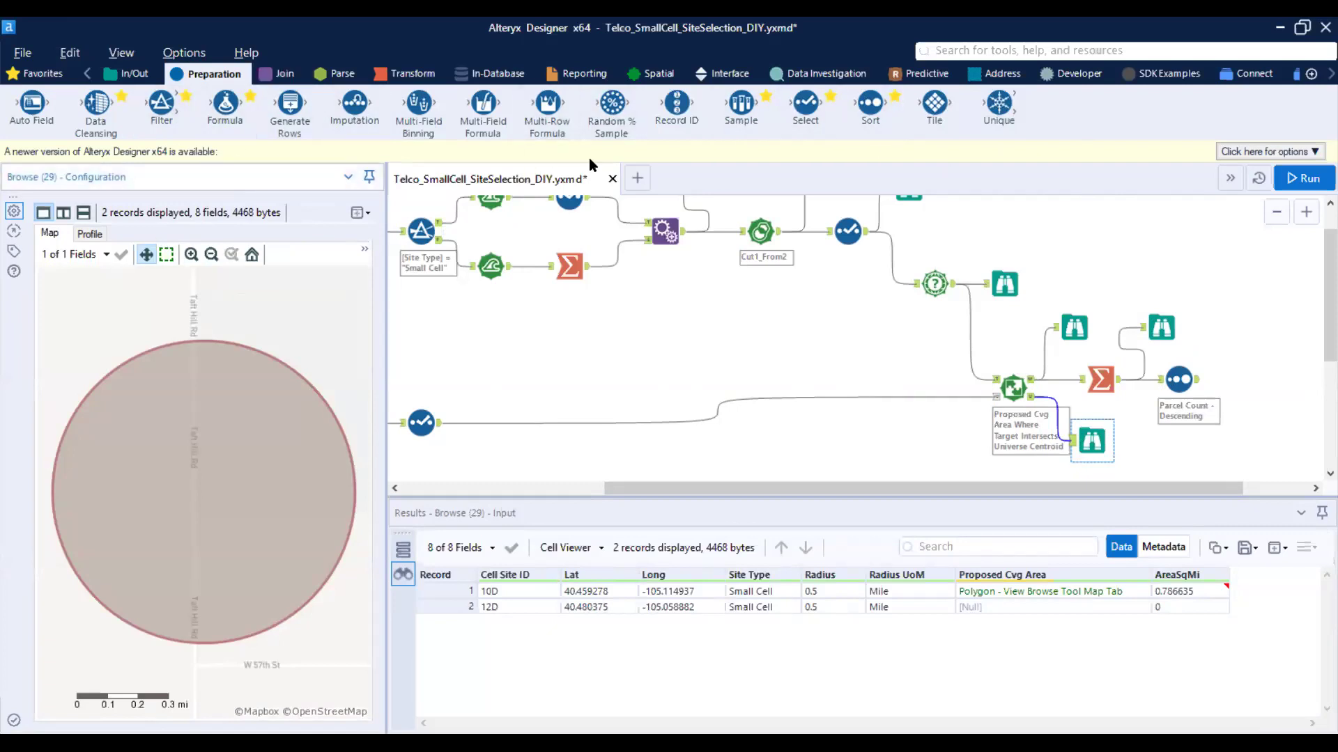
drag(740, 103, 1231, 379)
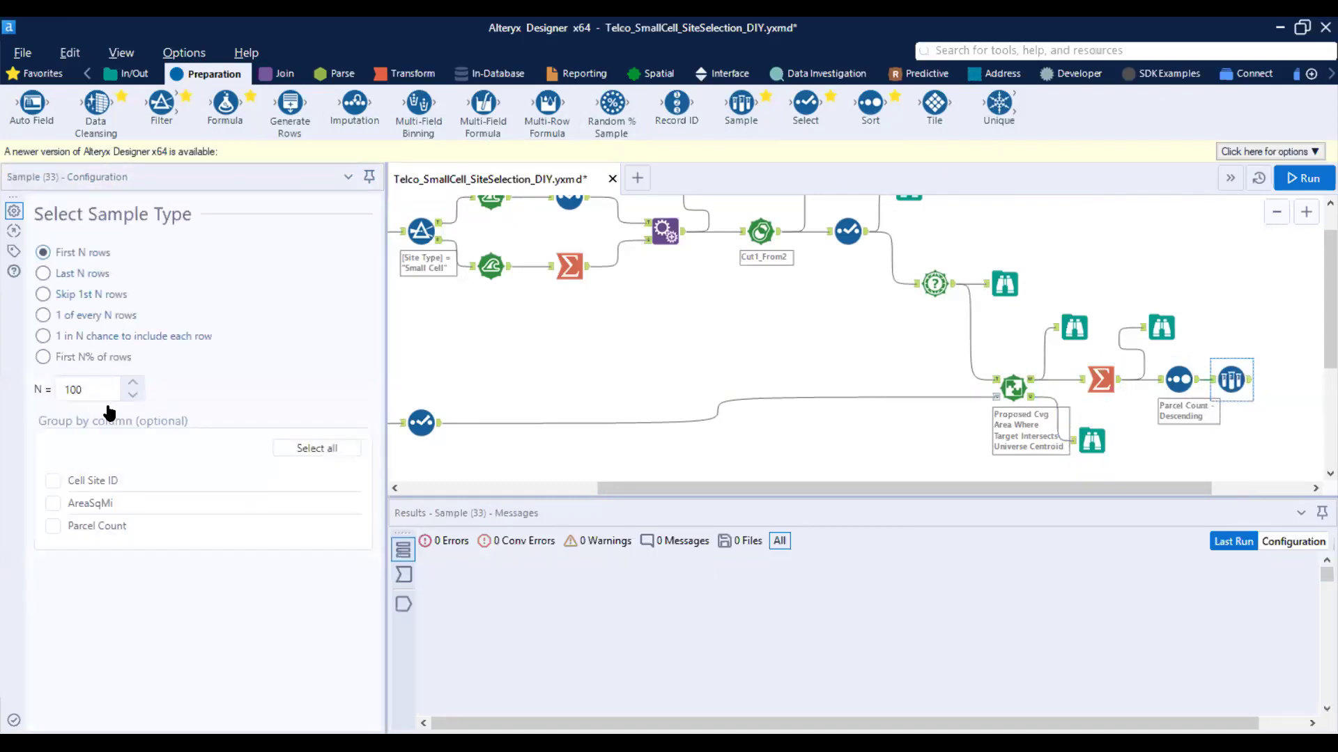
click(92, 392)
key(BackSpace)
key(BackSpace)
key(BackSpace)
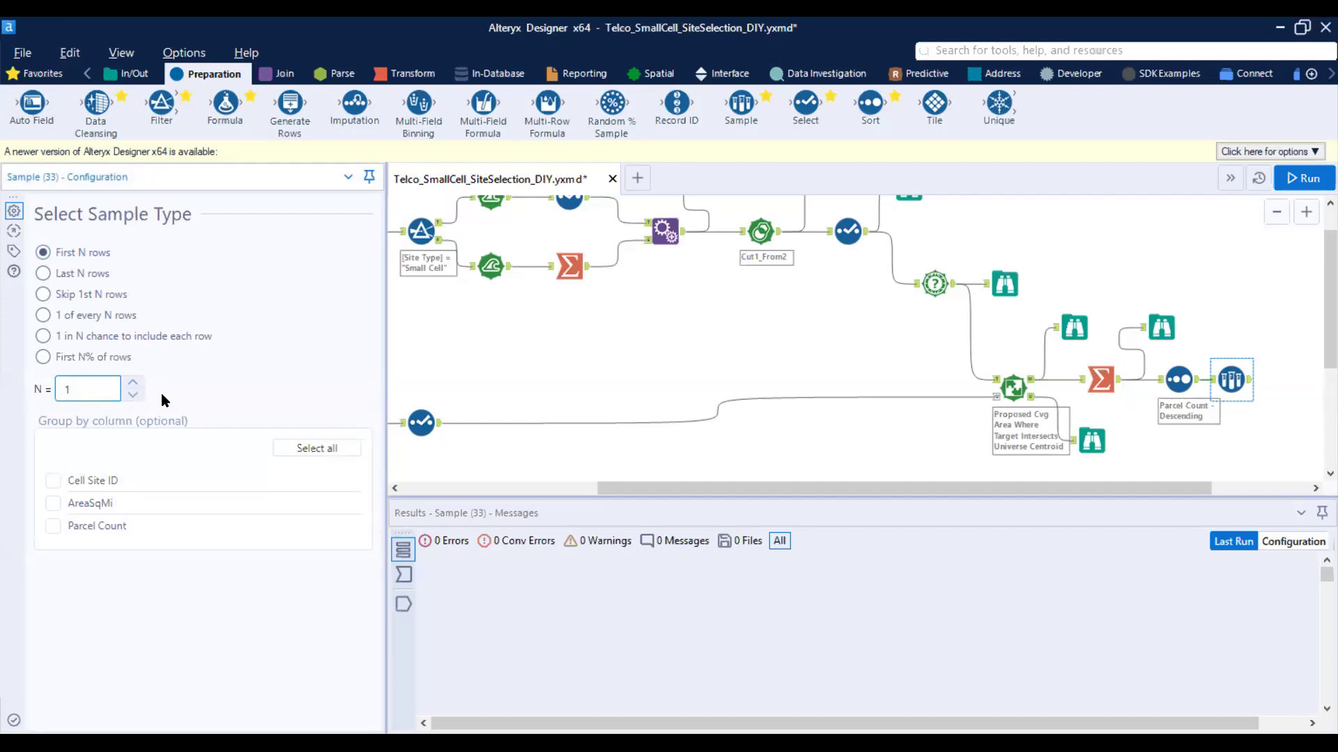
text(5)
Step: Add a Browse tool to the Sample output, then run the workflow and display the sampled cell sites
right_click(1231, 380)
click(1194, 642)
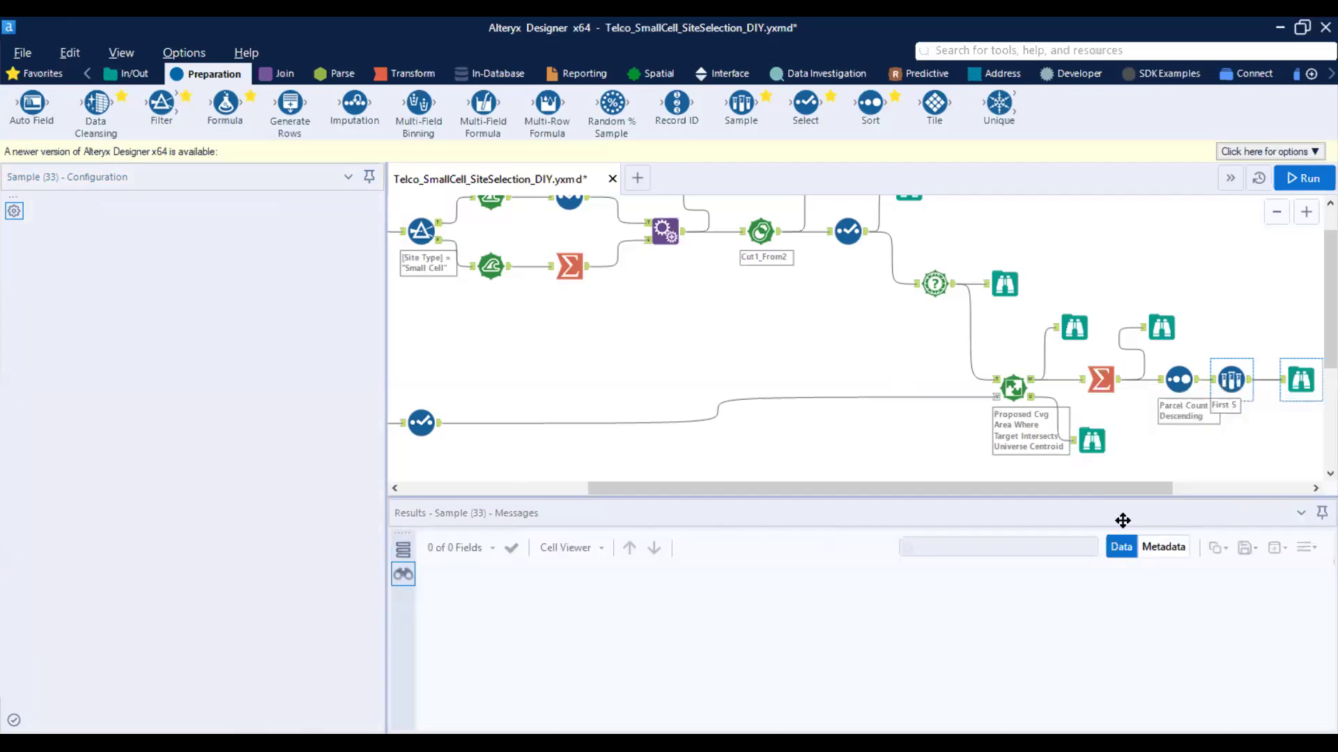
click(1297, 182)
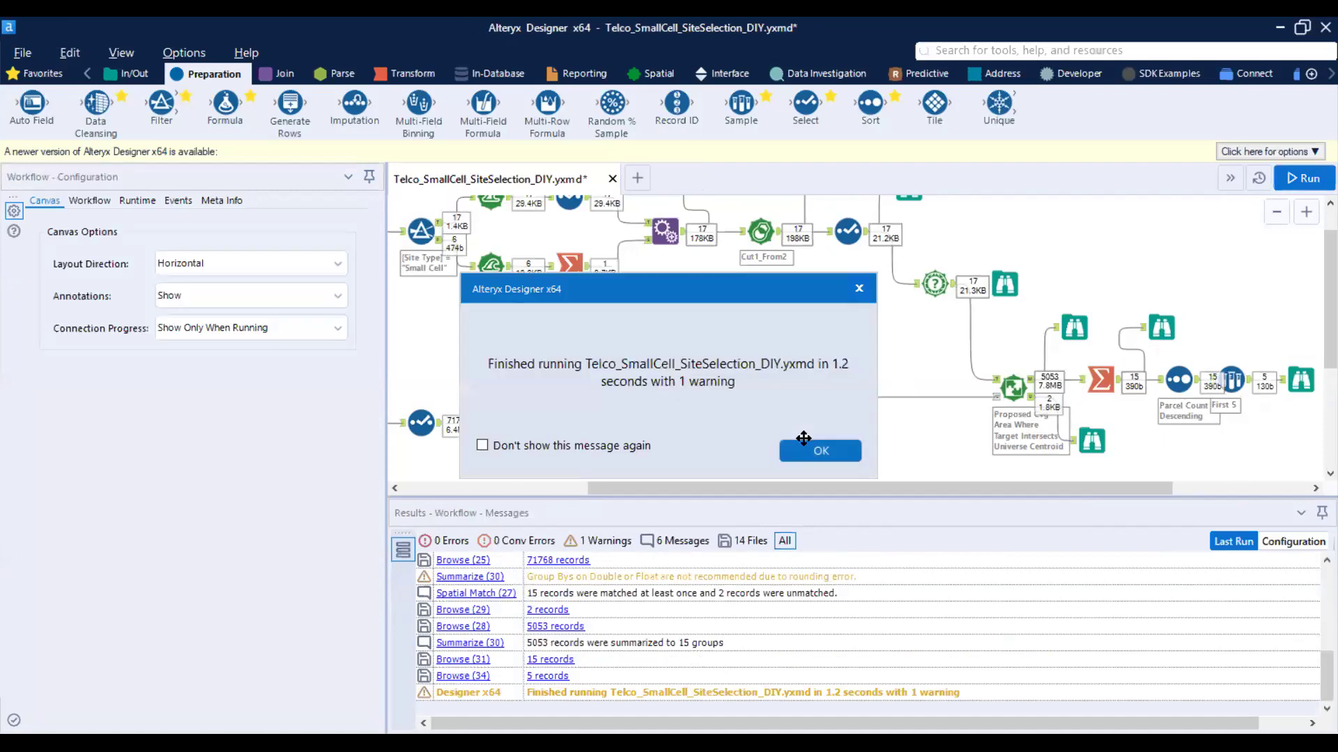
click(819, 452)
click(1307, 384)
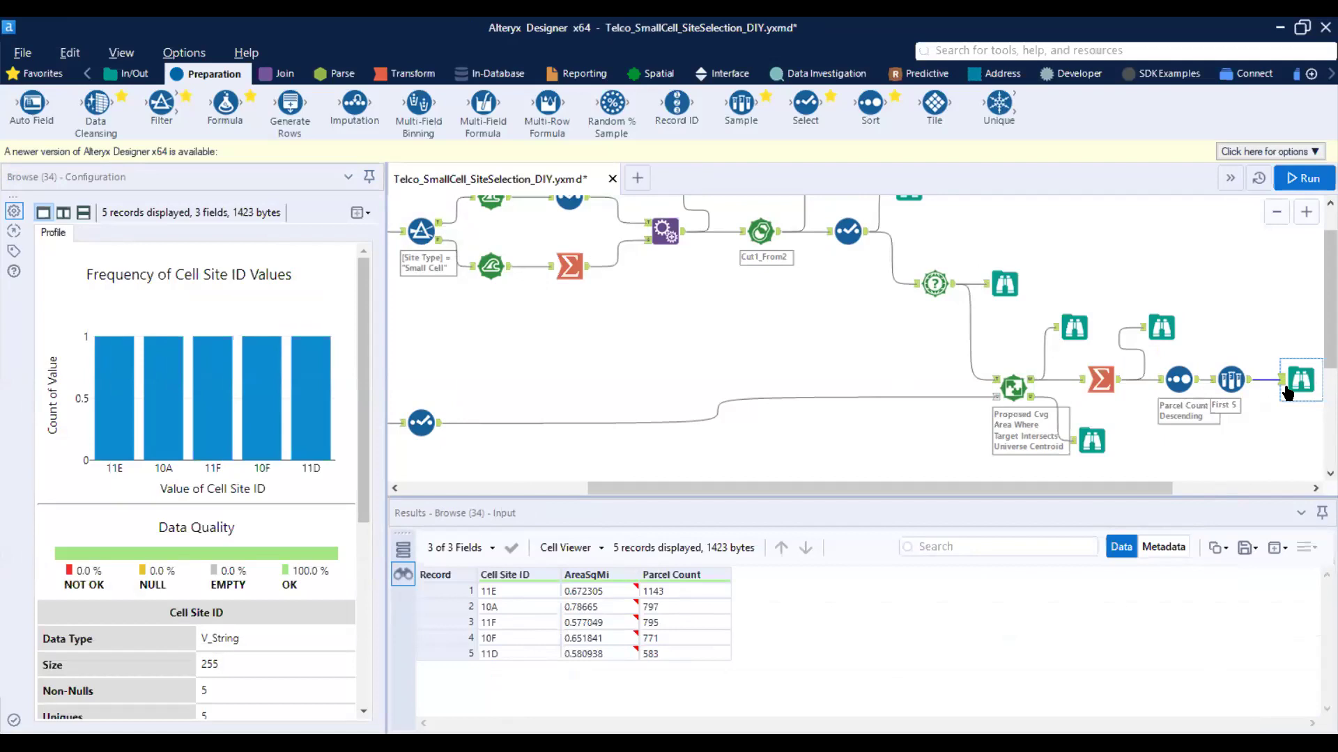
Step: Review the workflow from its final Browse tool back to the cell site and parcel input files
drag(1124, 491, 1319, 487)
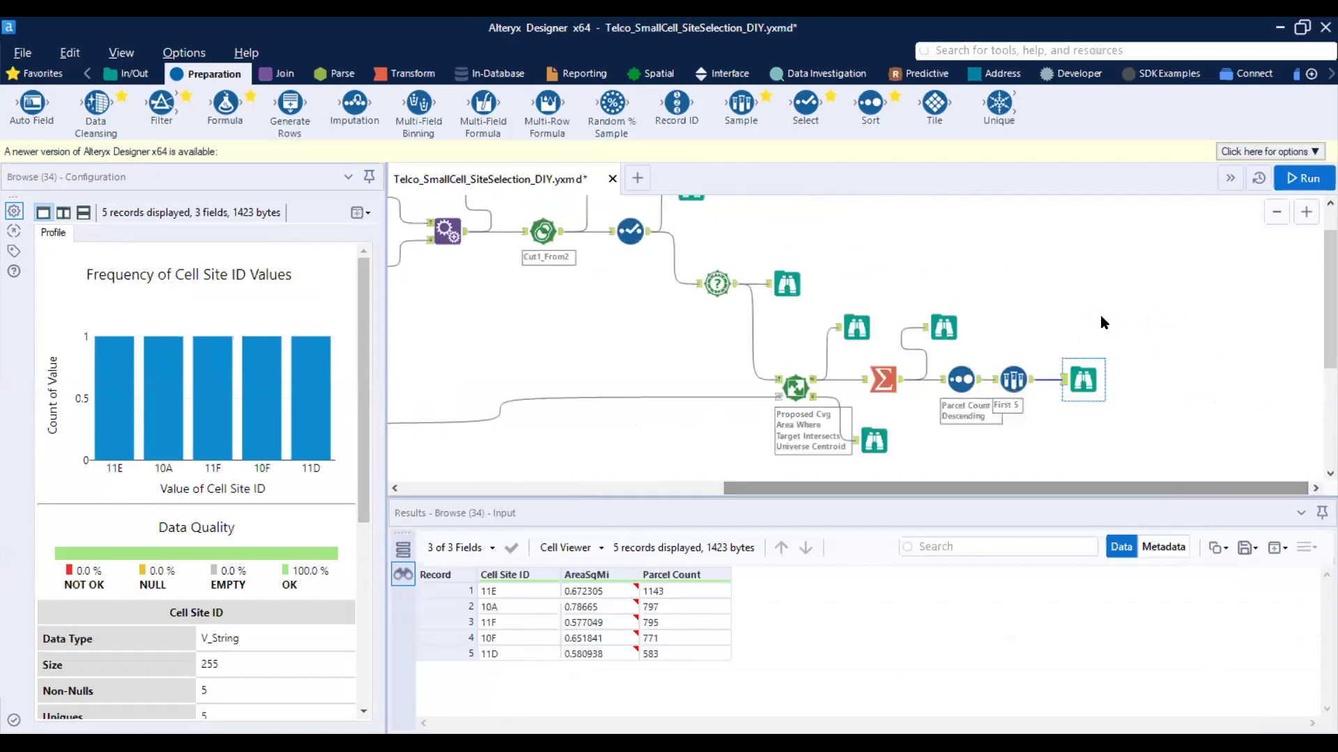
scroll(945, 334, up, 1)
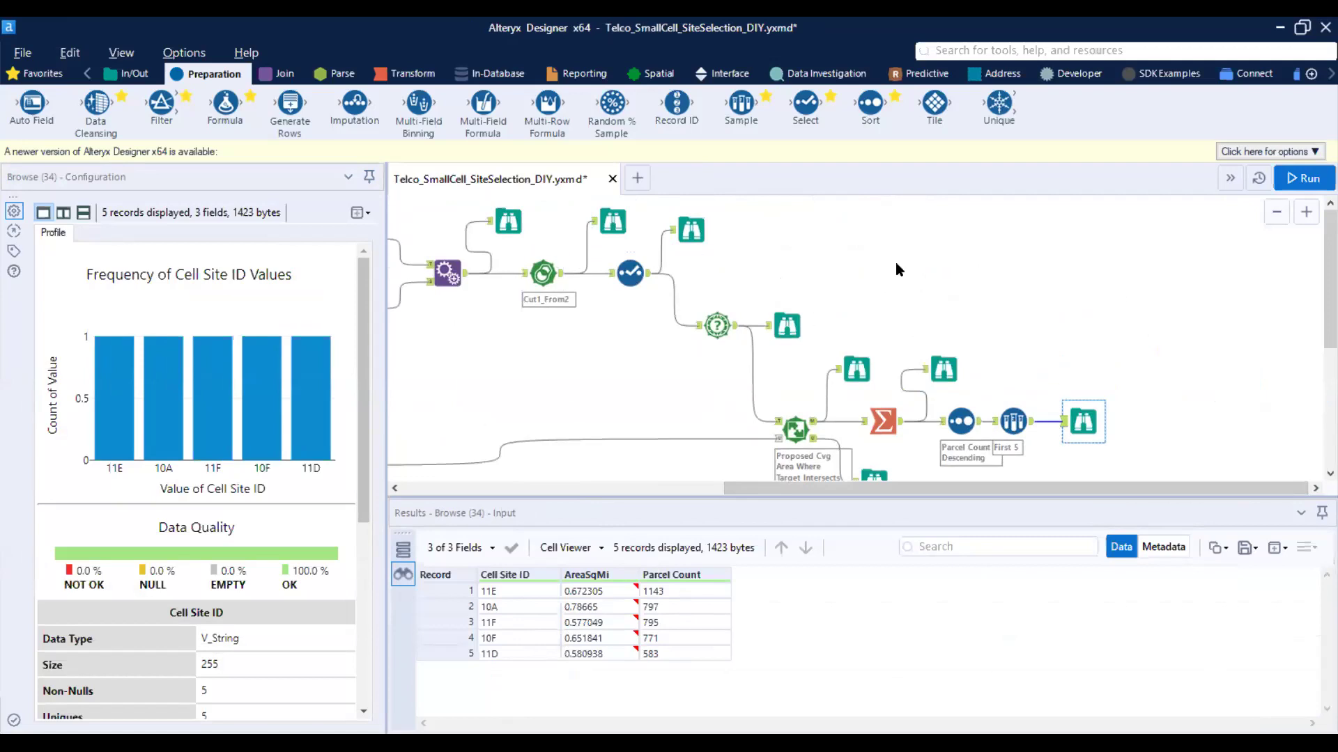
click(281, 73)
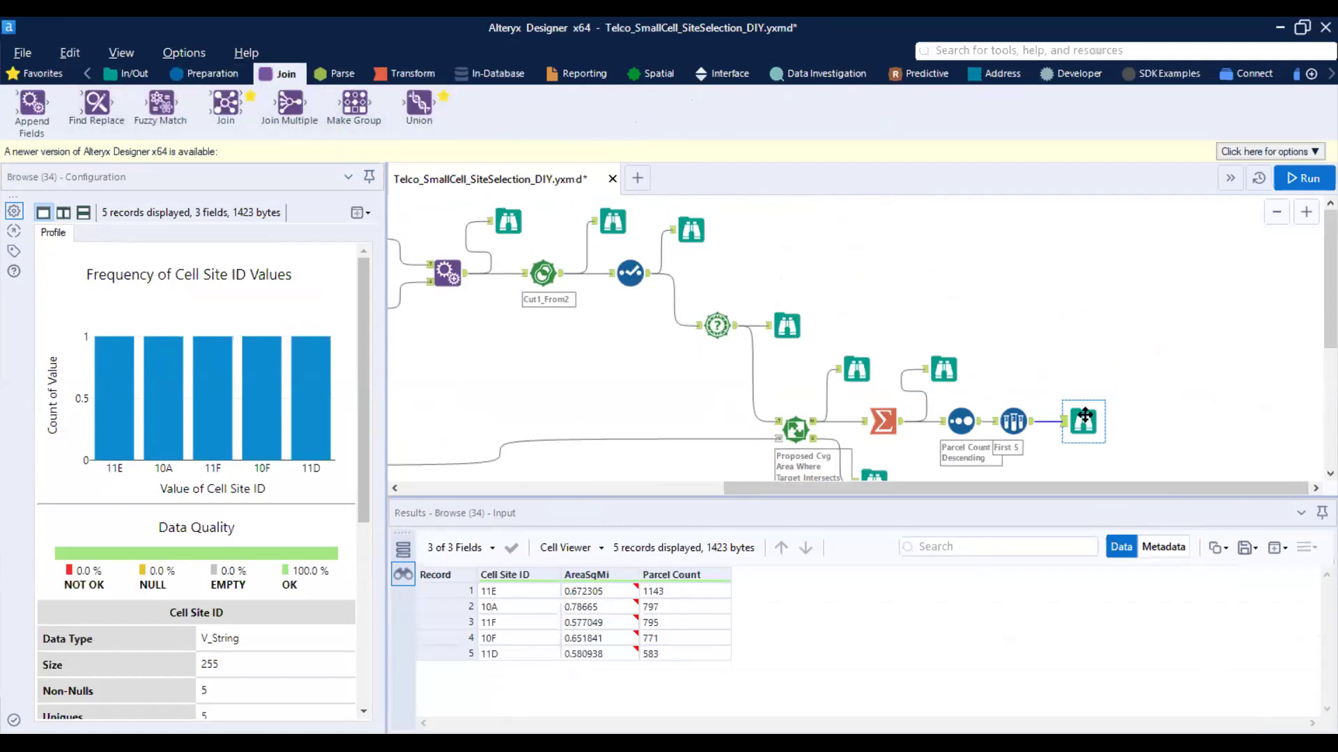
mouse_move(226, 412)
drag(1031, 493, 969, 502)
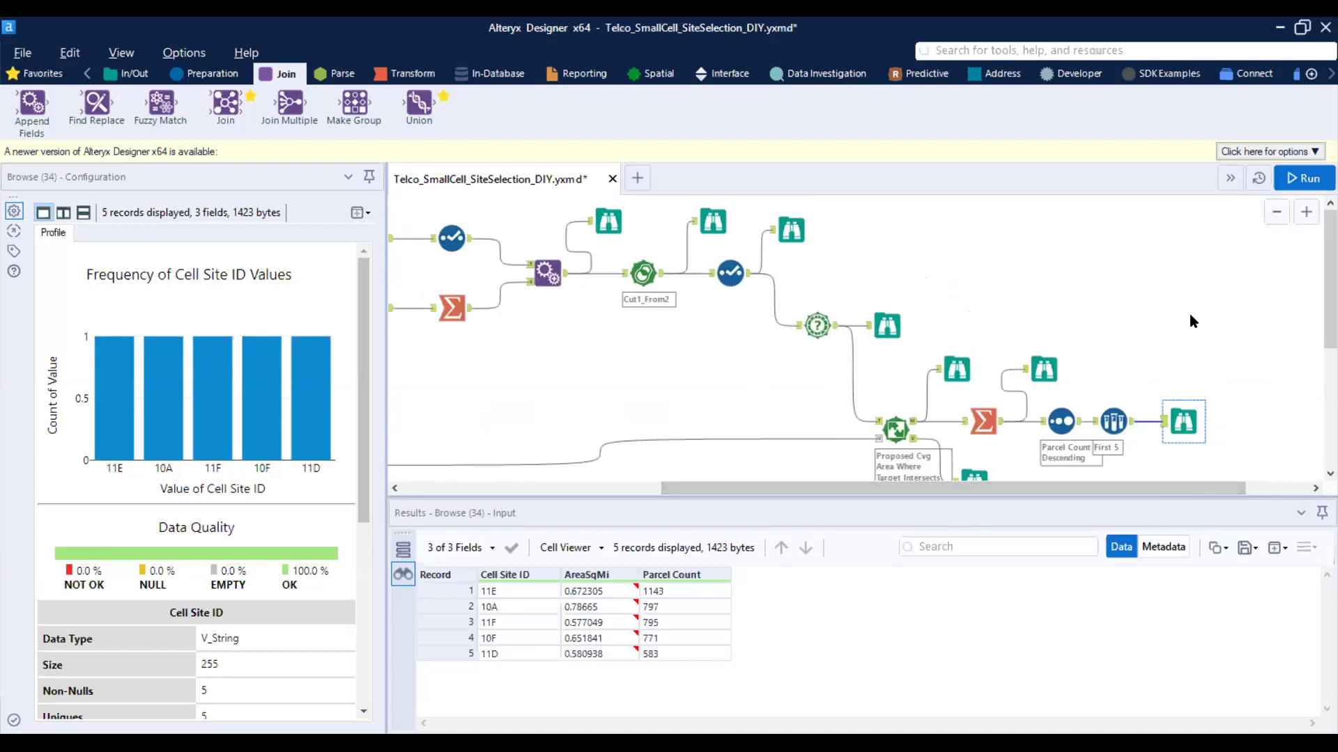
scroll(1189, 313, down, 1)
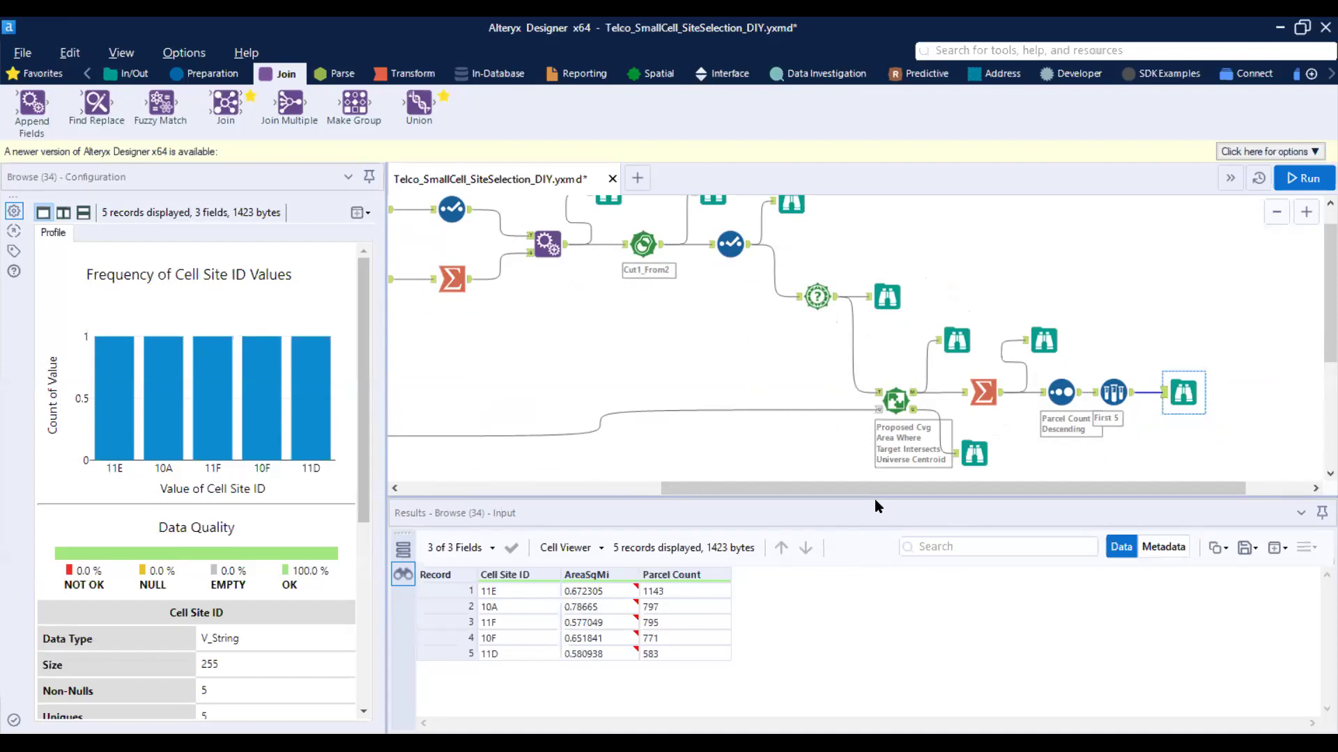
drag(872, 485, 470, 495)
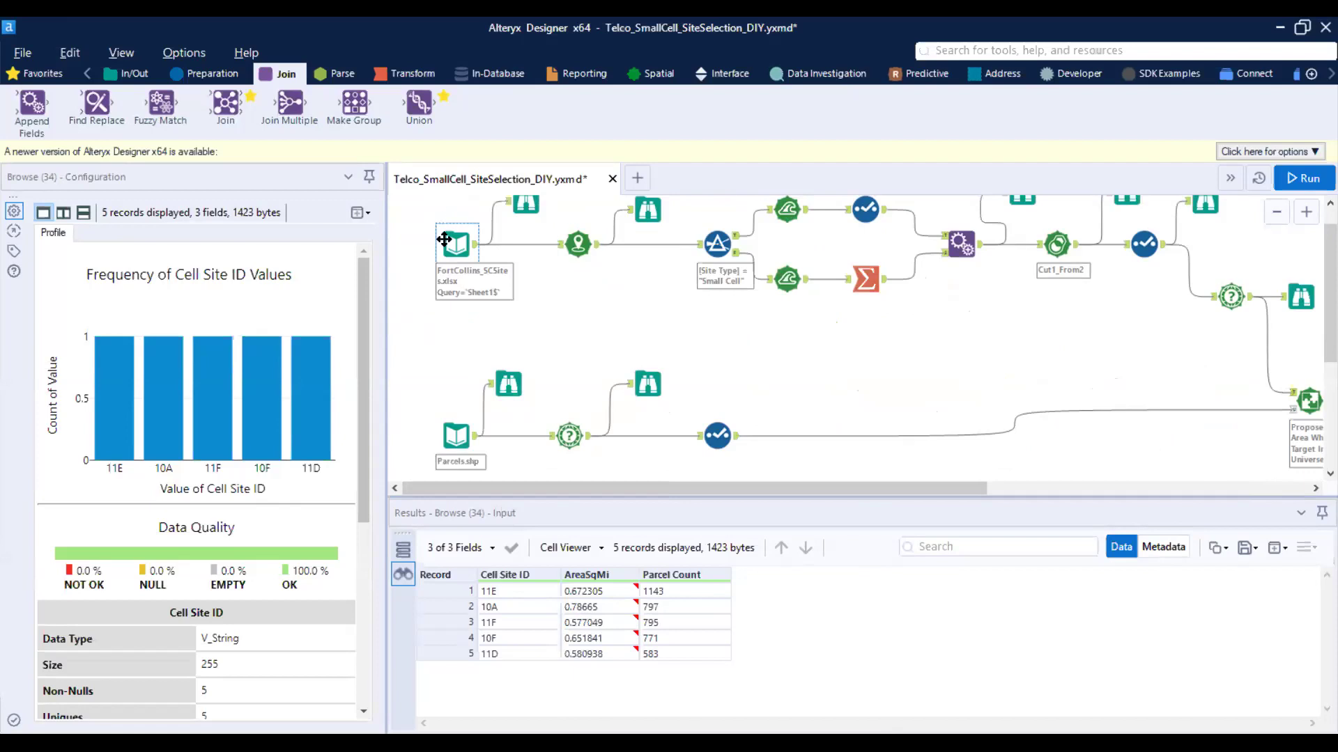
scroll(592, 278, up, 1)
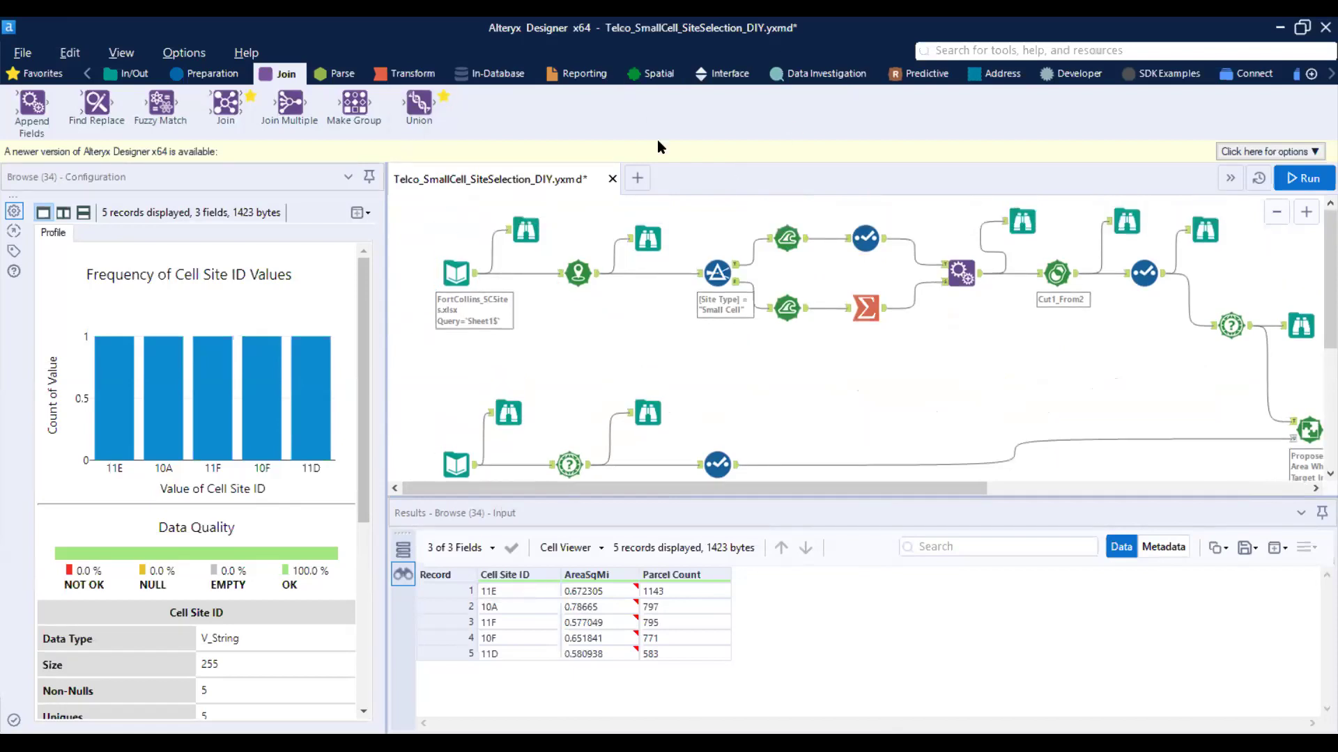
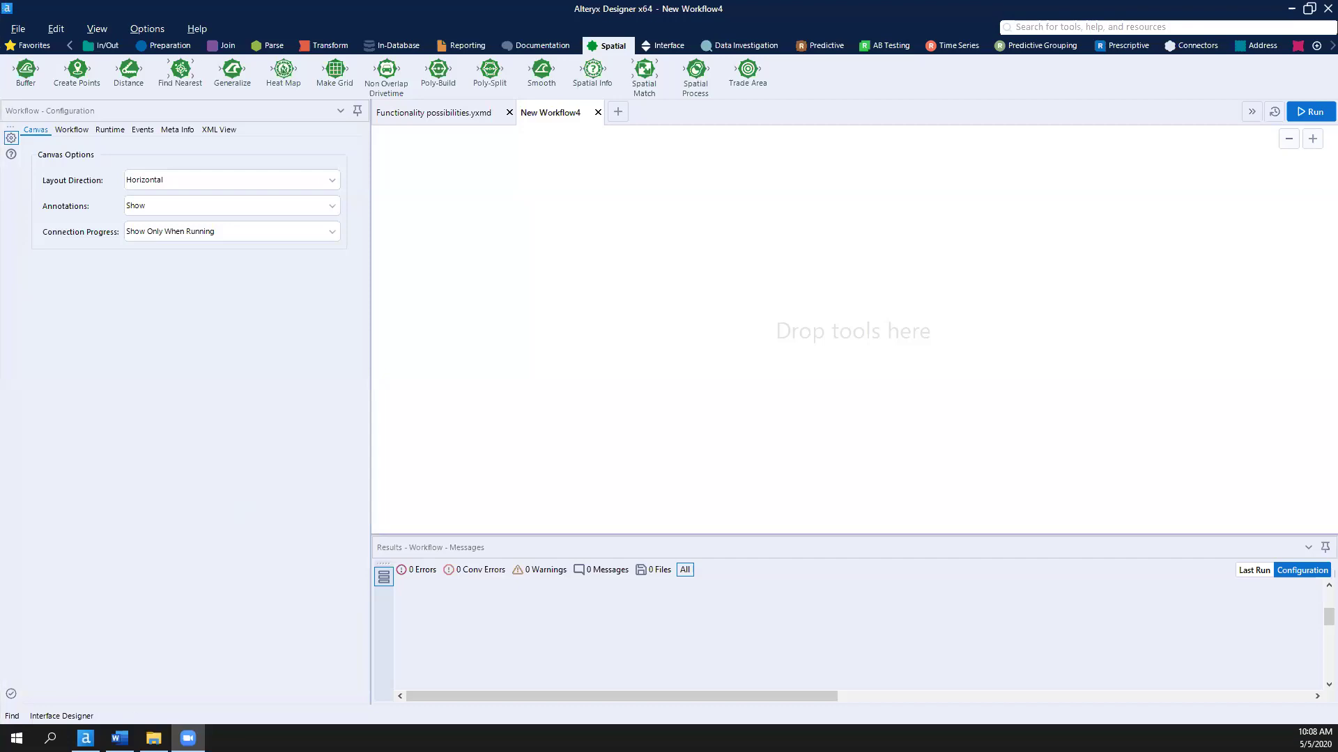
Step: Try to load Retail Example Start.yxmd onto the empty canvas from the Workflows folder in File Explorer
click(154, 739)
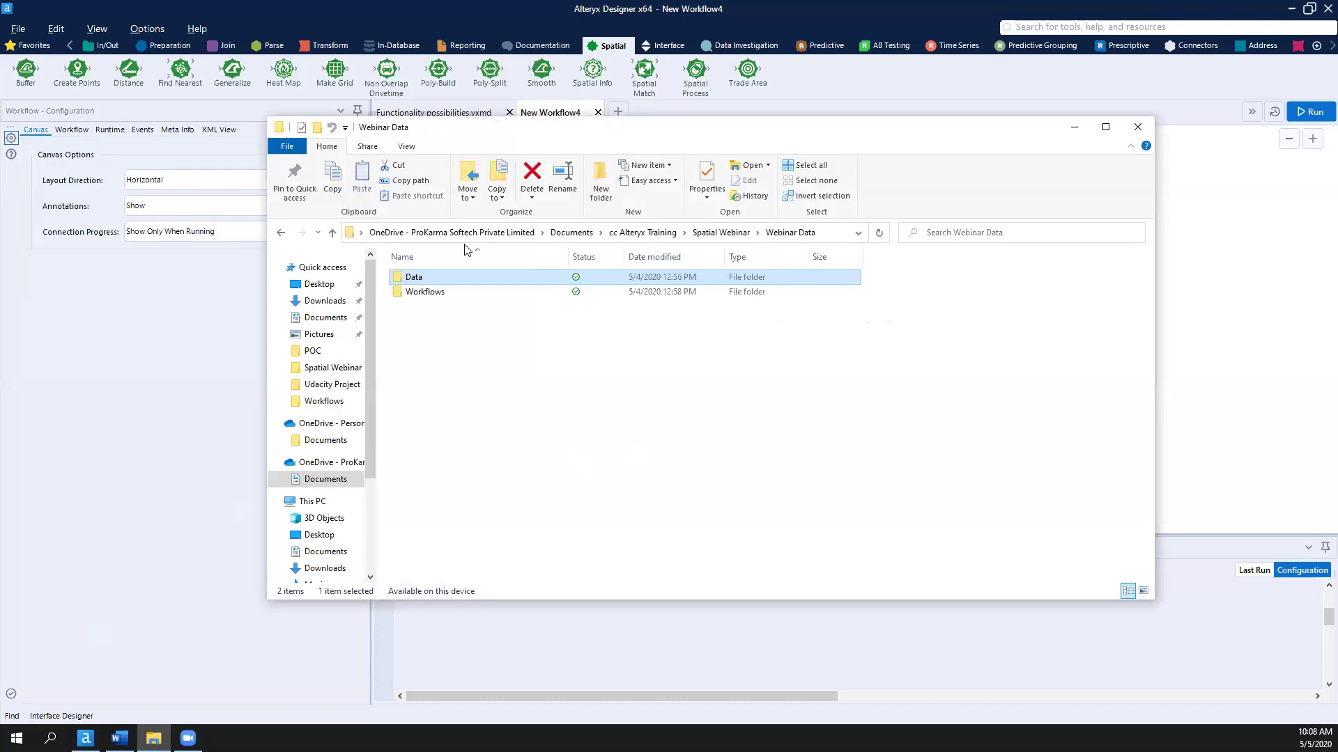
double_click(424, 292)
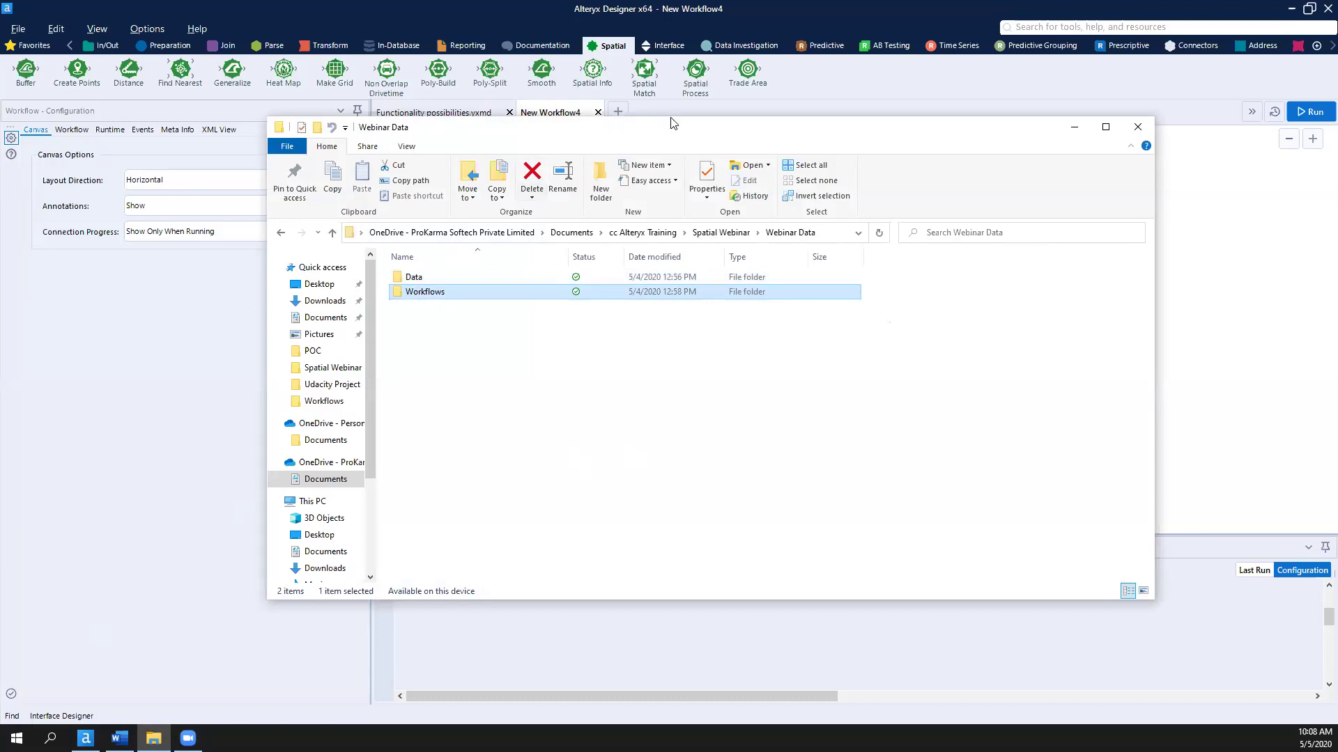
drag(673, 123, 503, 93)
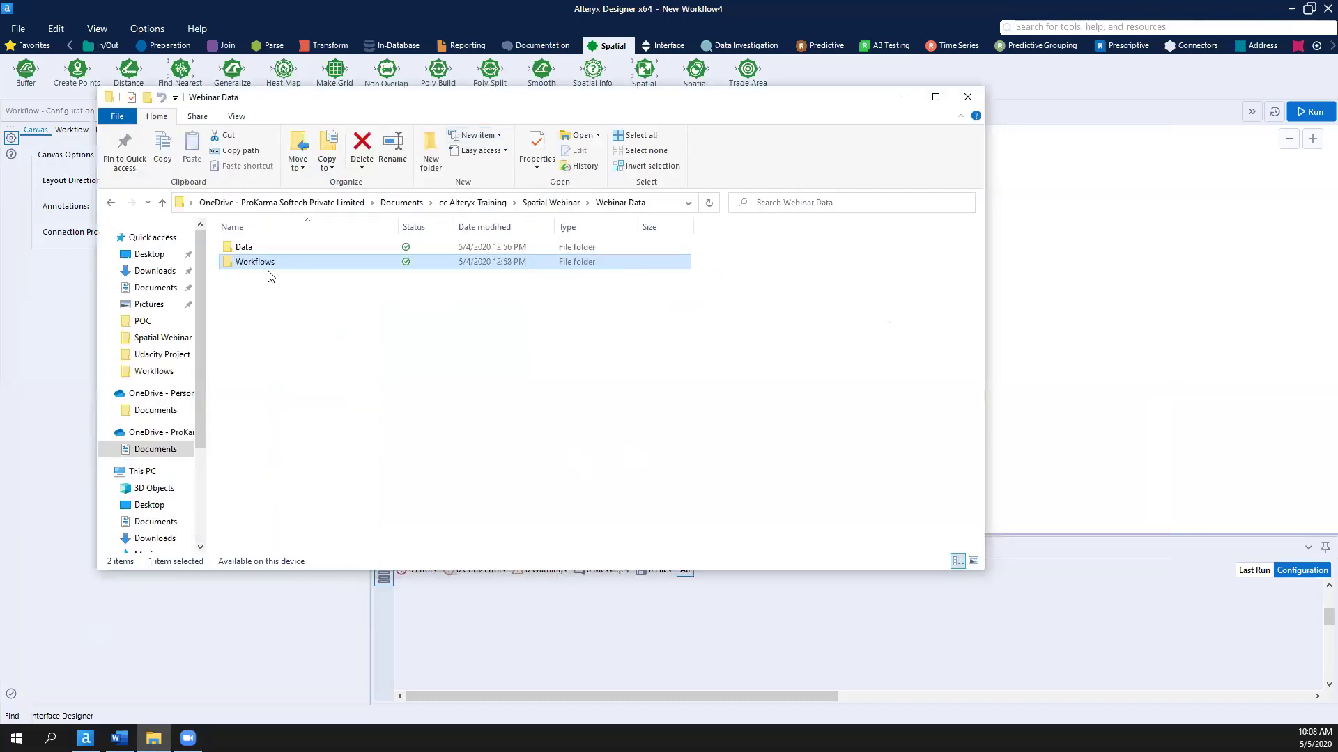
double_click(248, 263)
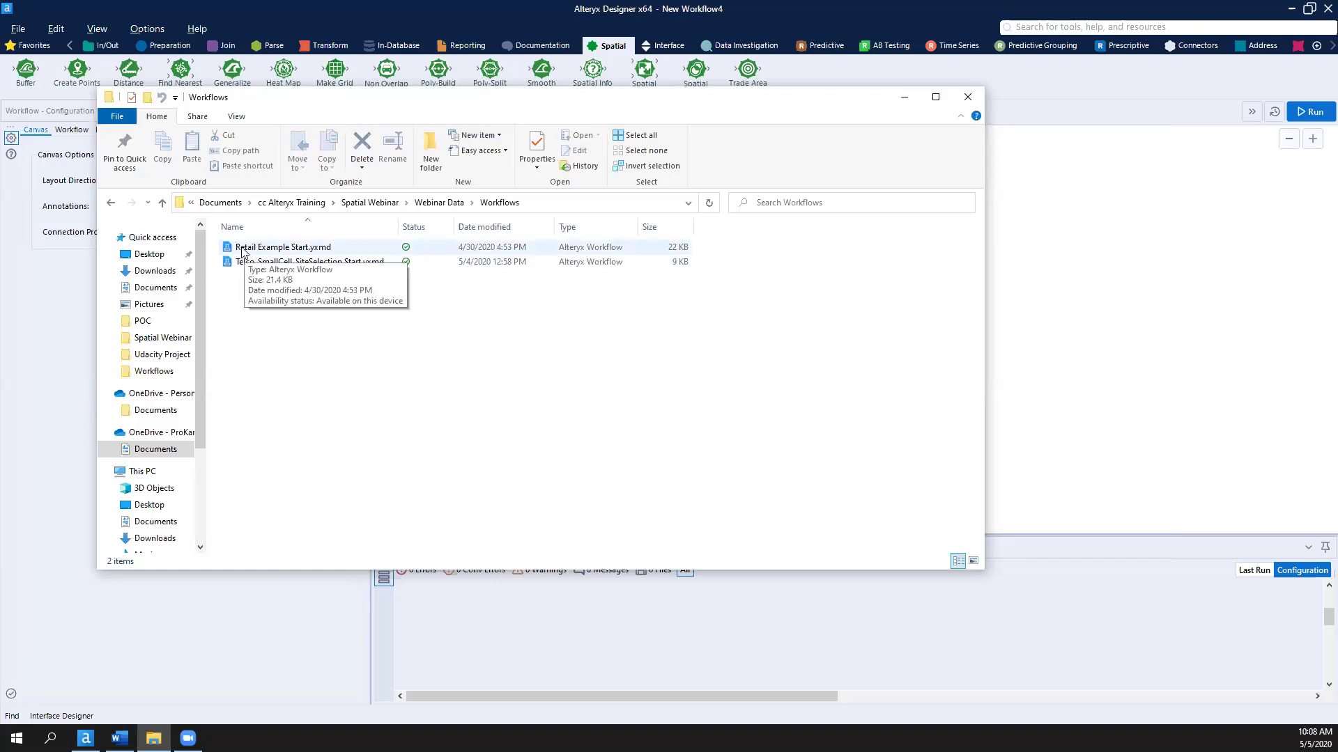
drag(242, 253, 1076, 351)
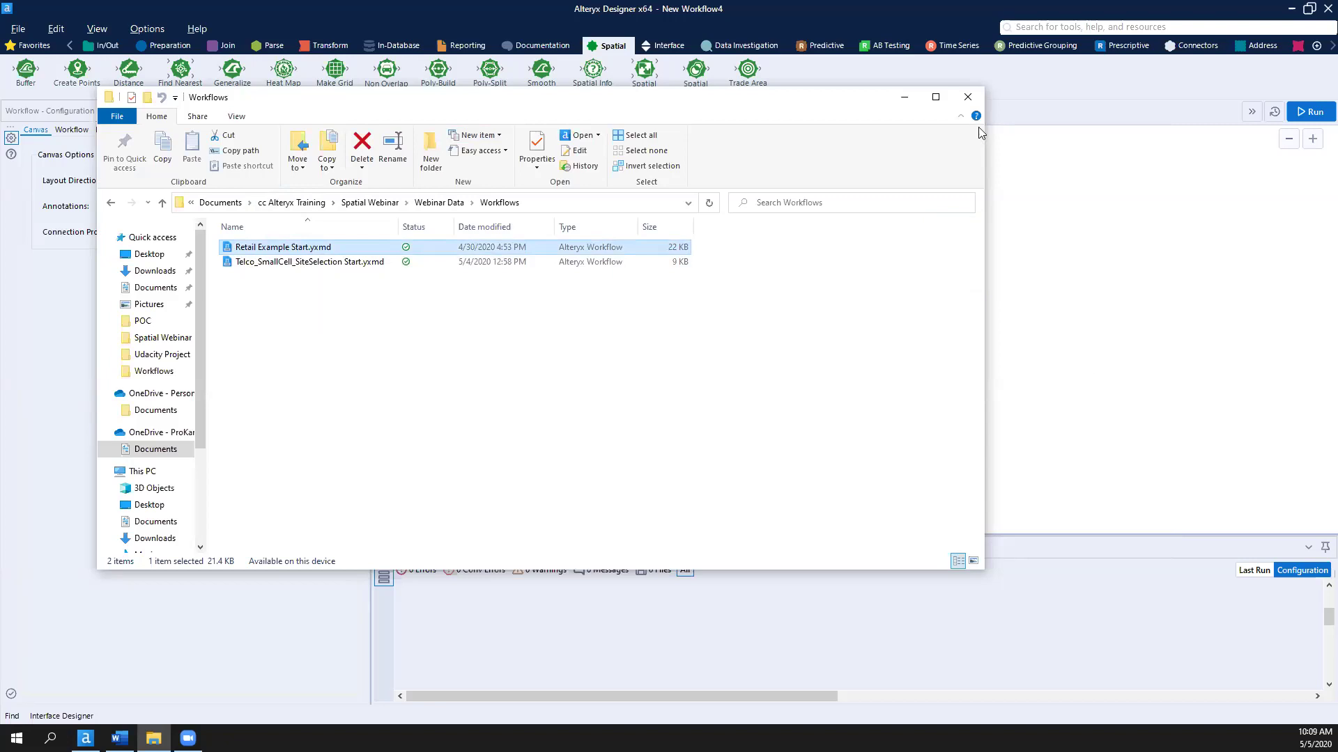
click(908, 97)
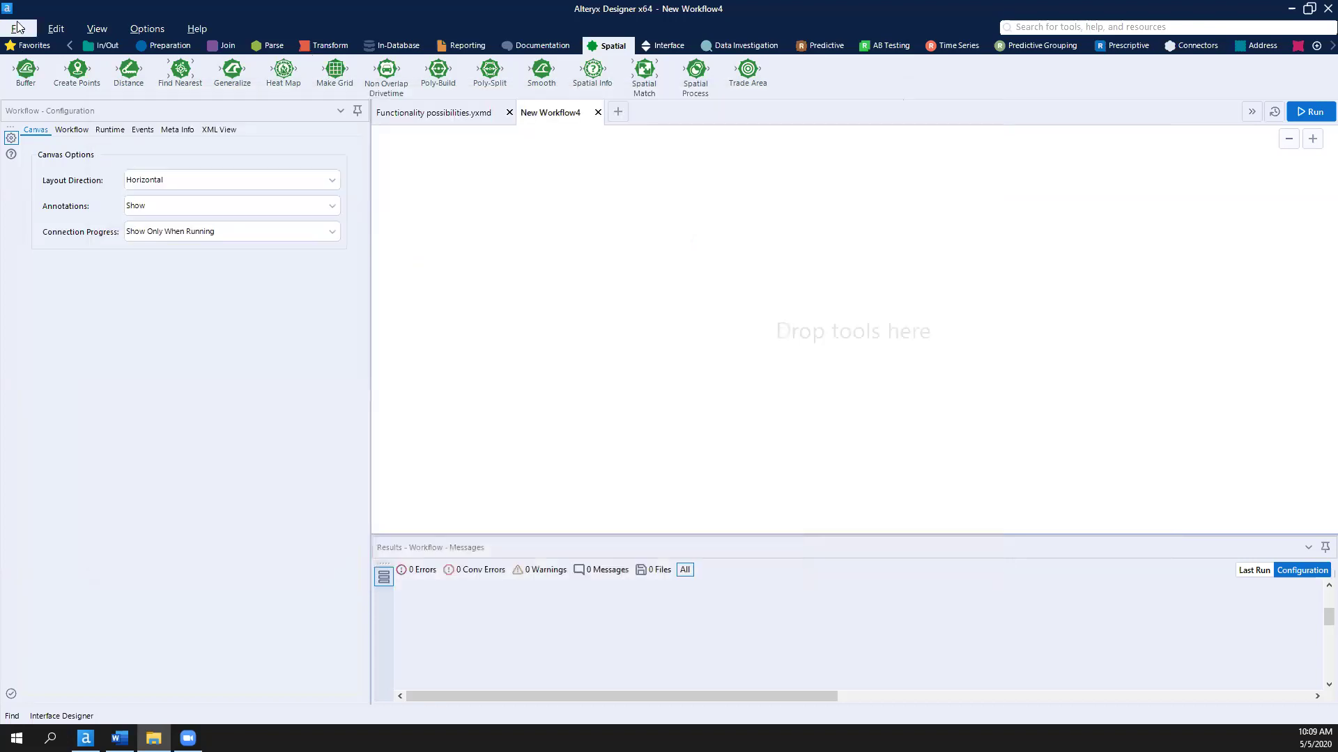
Step: Open the existing workflow Retail Example Start.yxmd from the Webinar Data Workflows folder
click(18, 28)
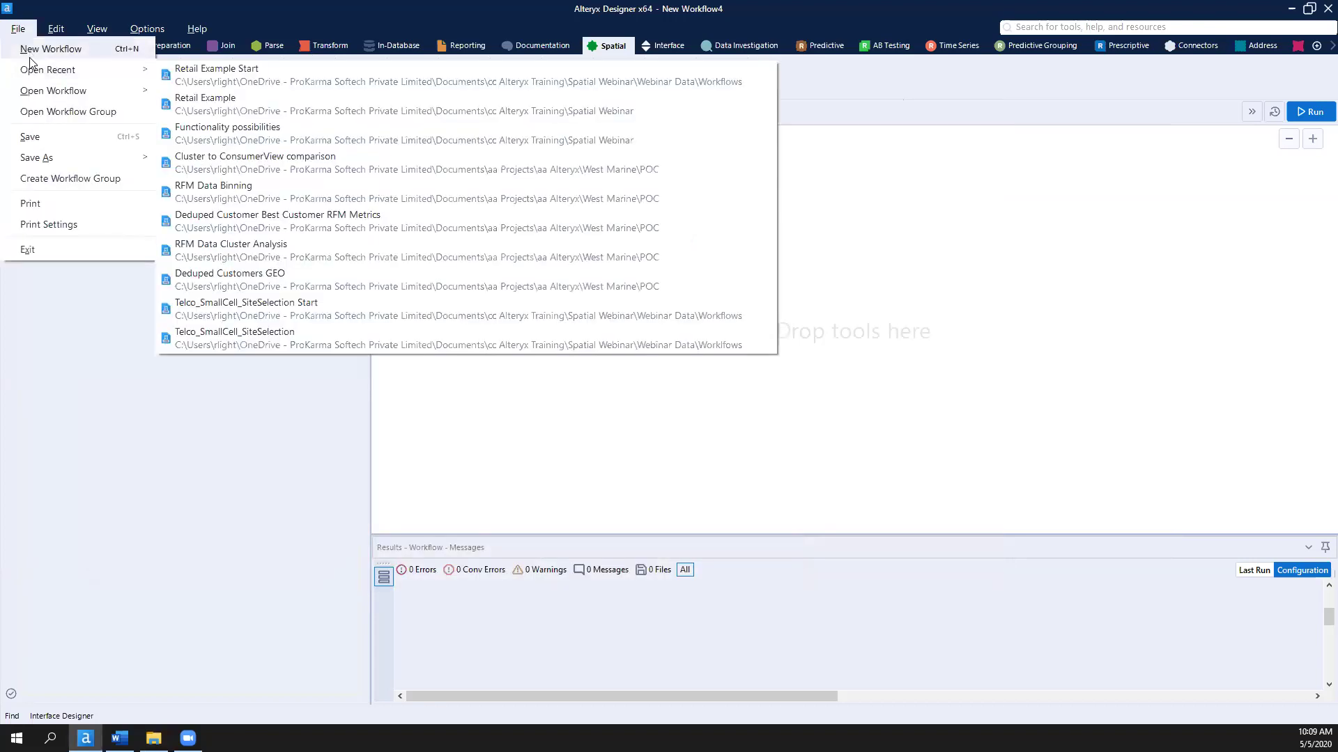
mouse_move(56, 90)
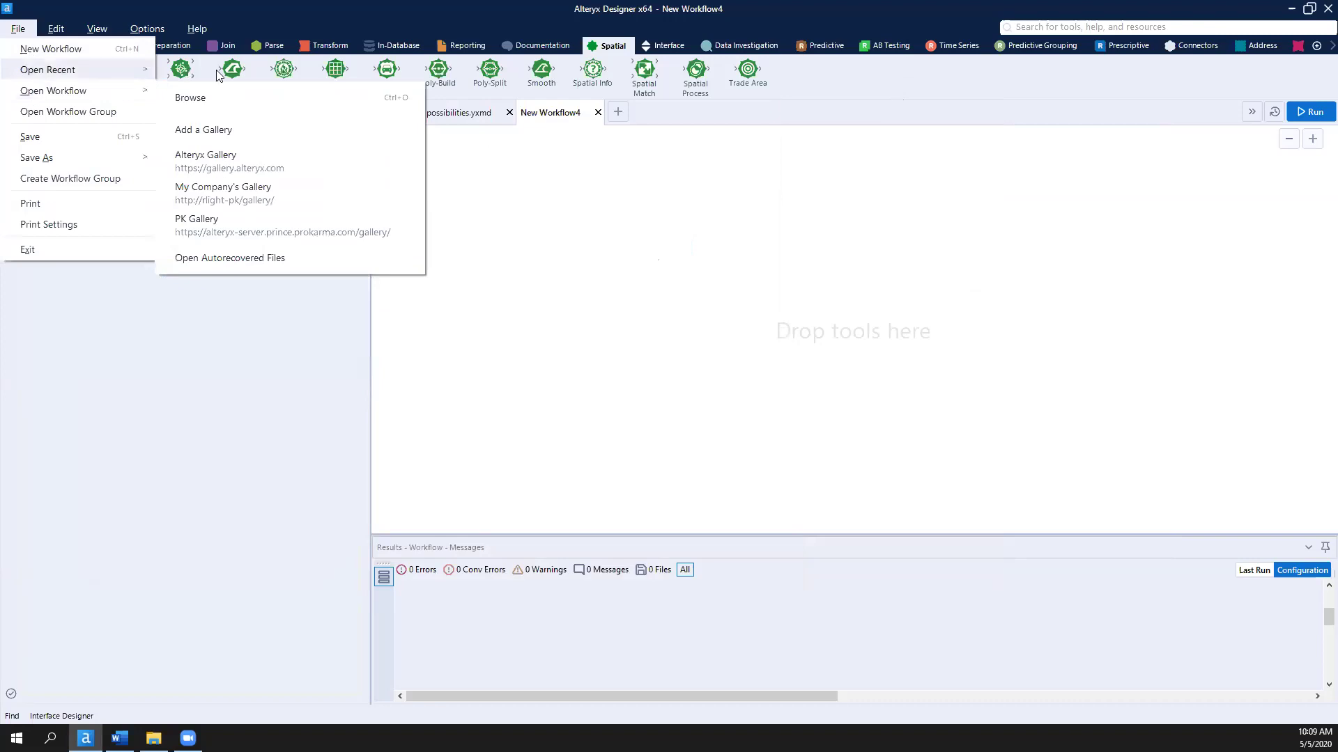
click(190, 97)
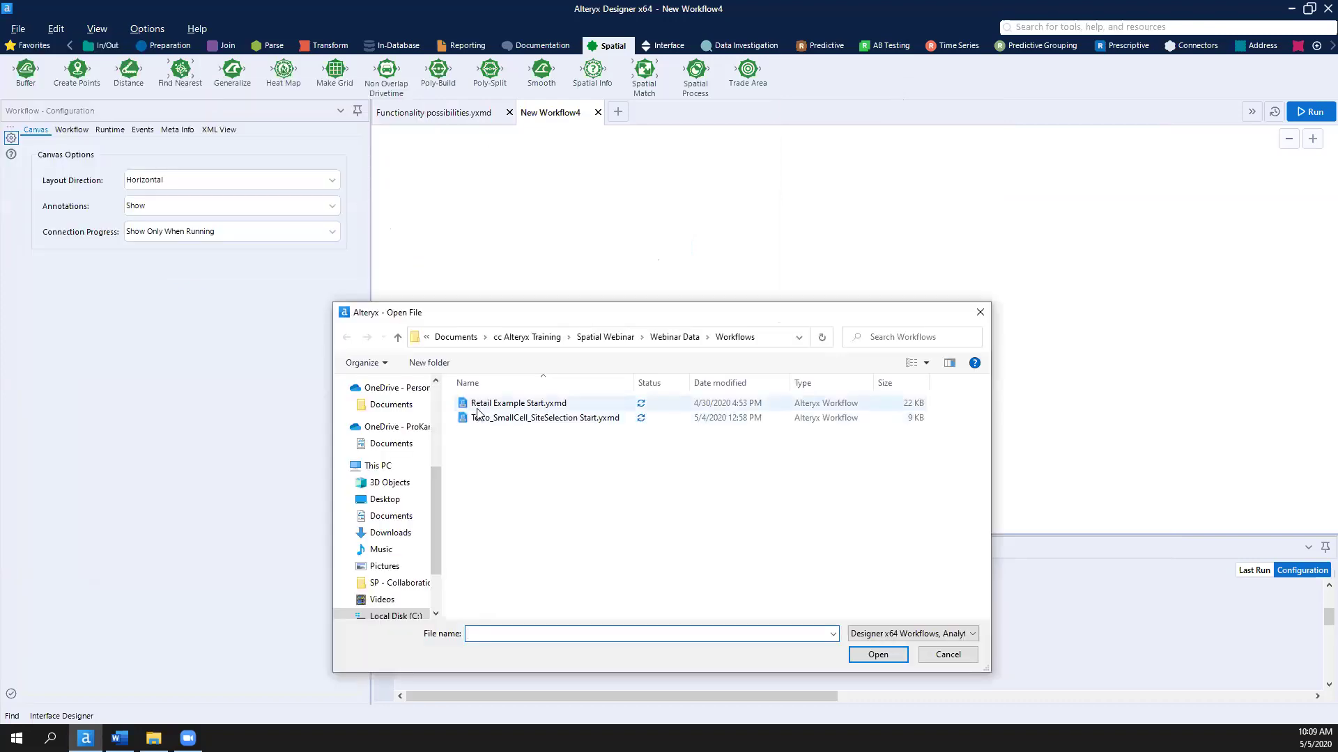
click(478, 411)
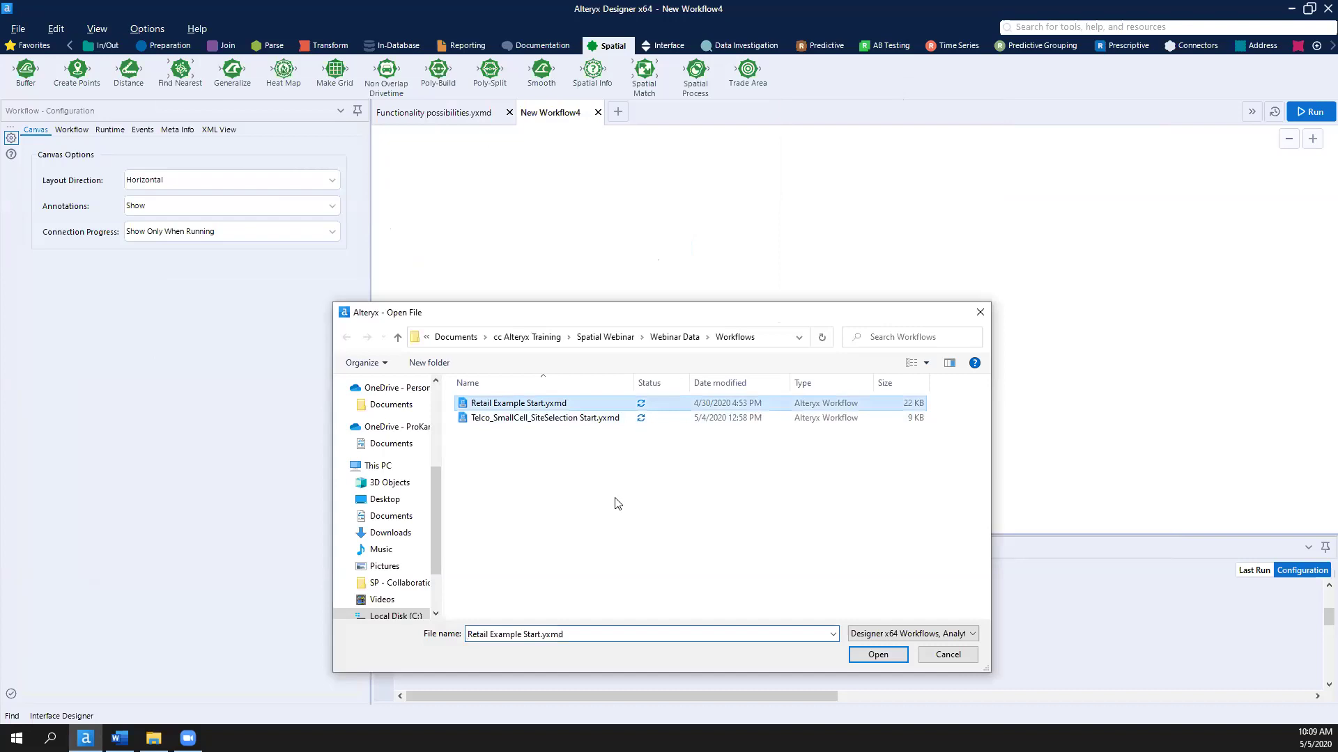
click(864, 655)
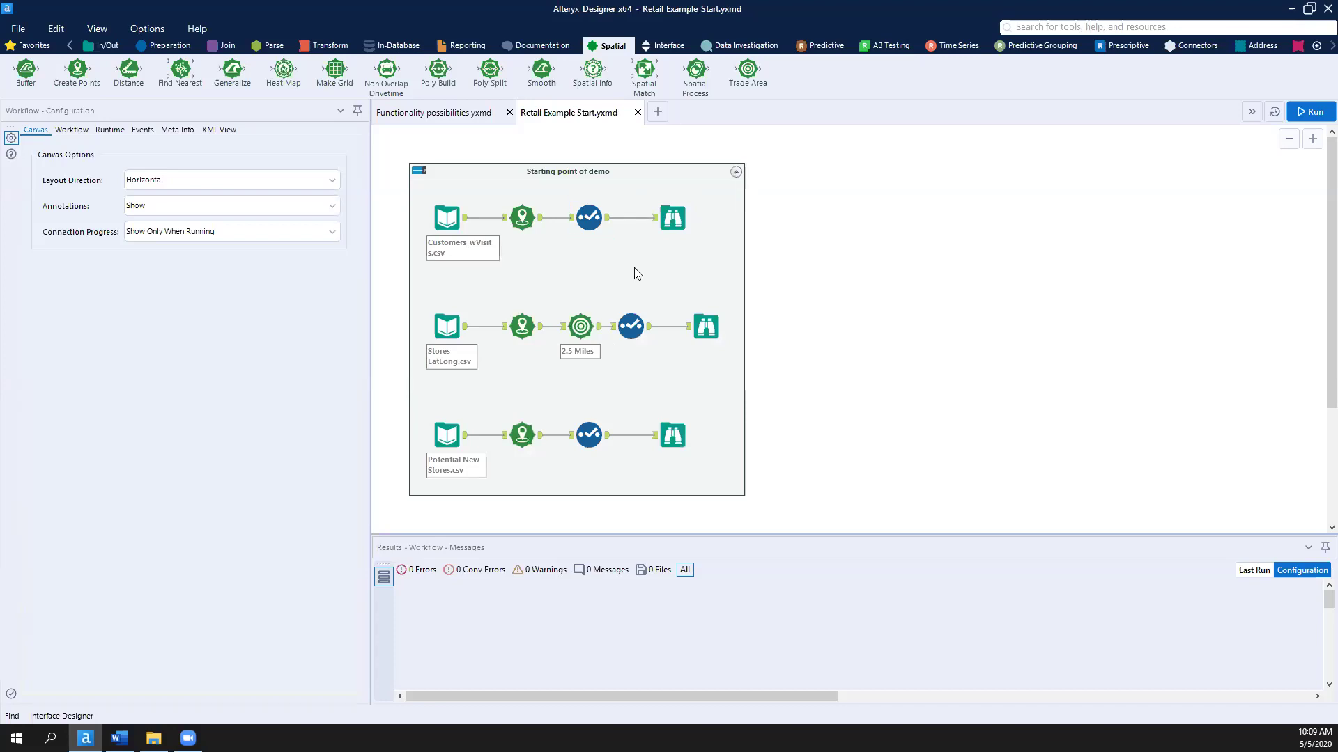
Step: Run the workflow and examine the maps of customers, store trade areas and potential new stores in their Browse tools
click(684, 166)
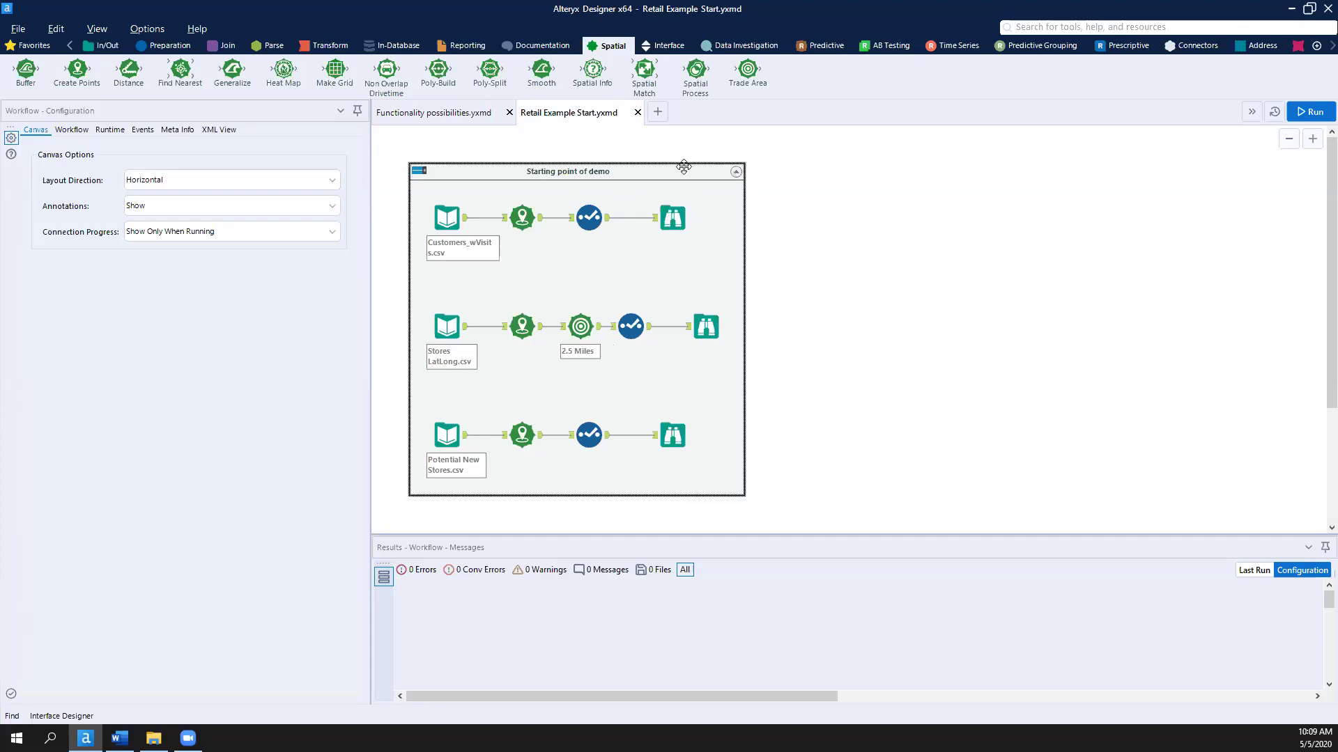
click(1310, 113)
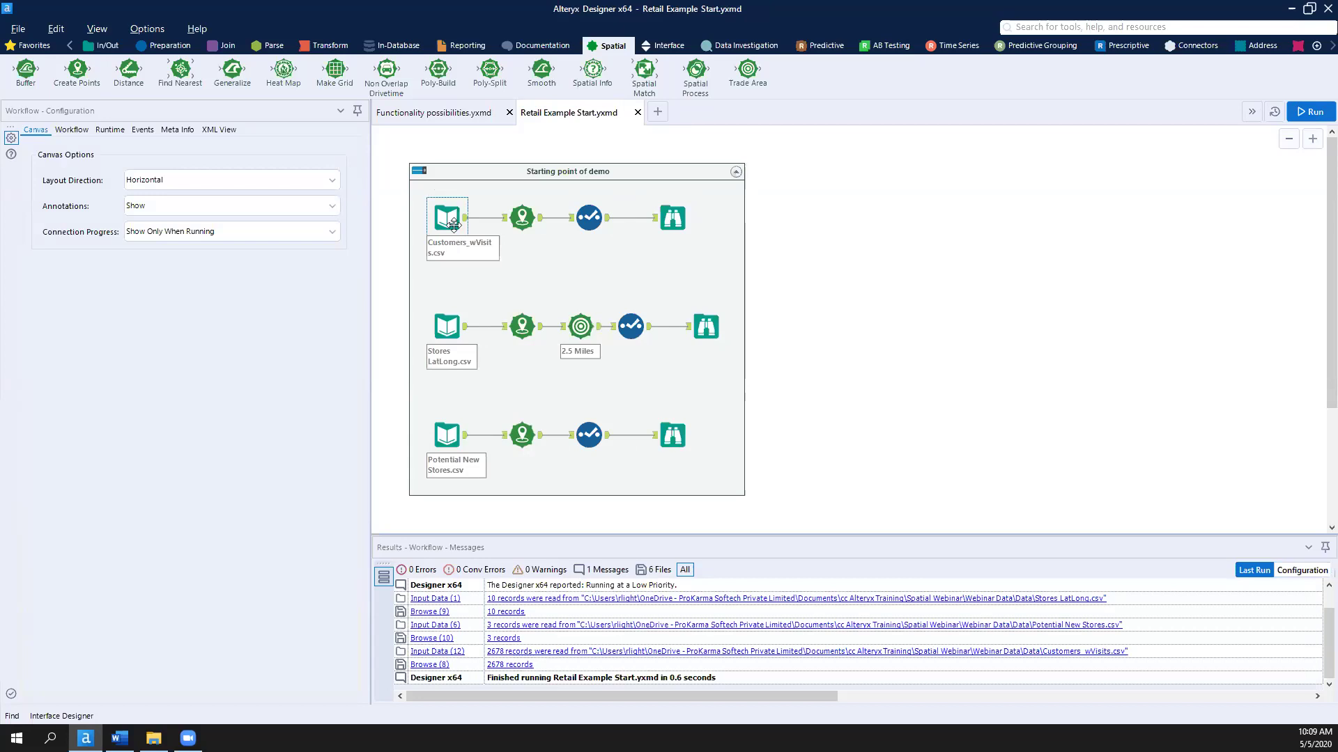
click(669, 217)
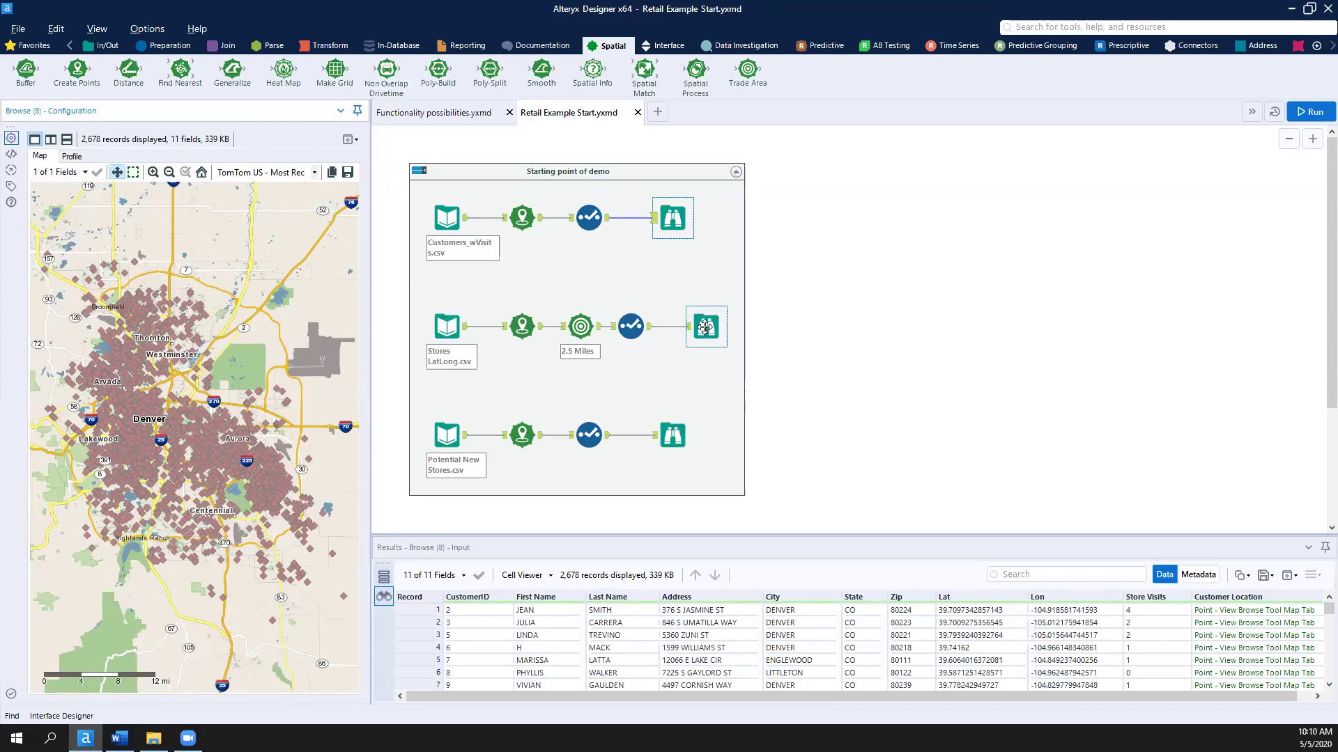
click(580, 328)
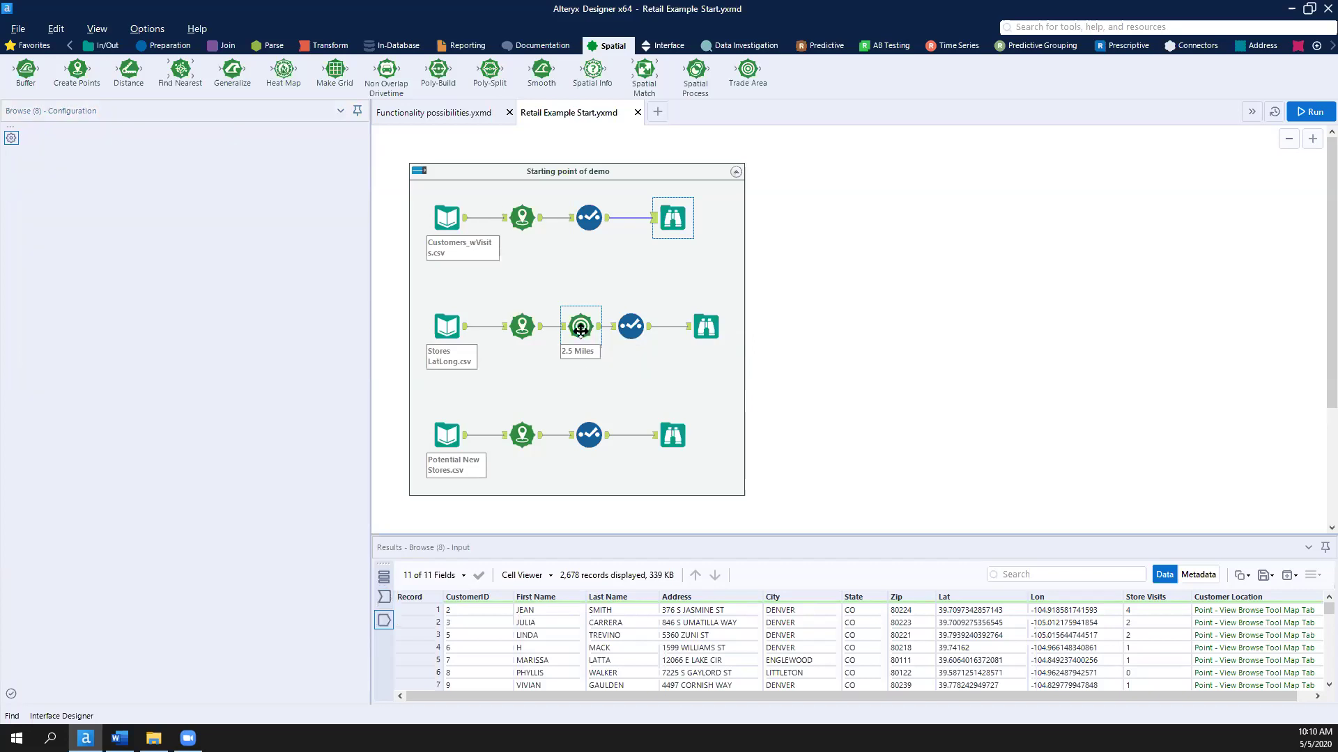
click(692, 325)
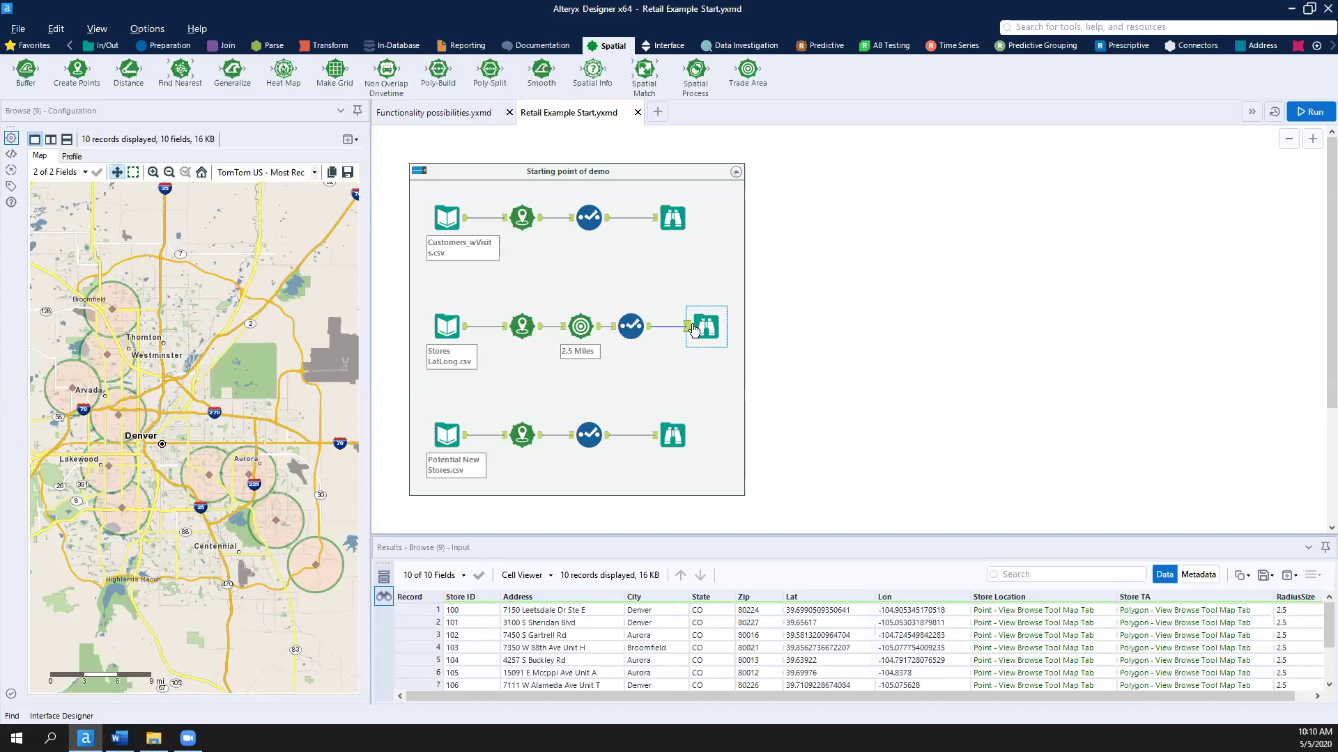
click(685, 221)
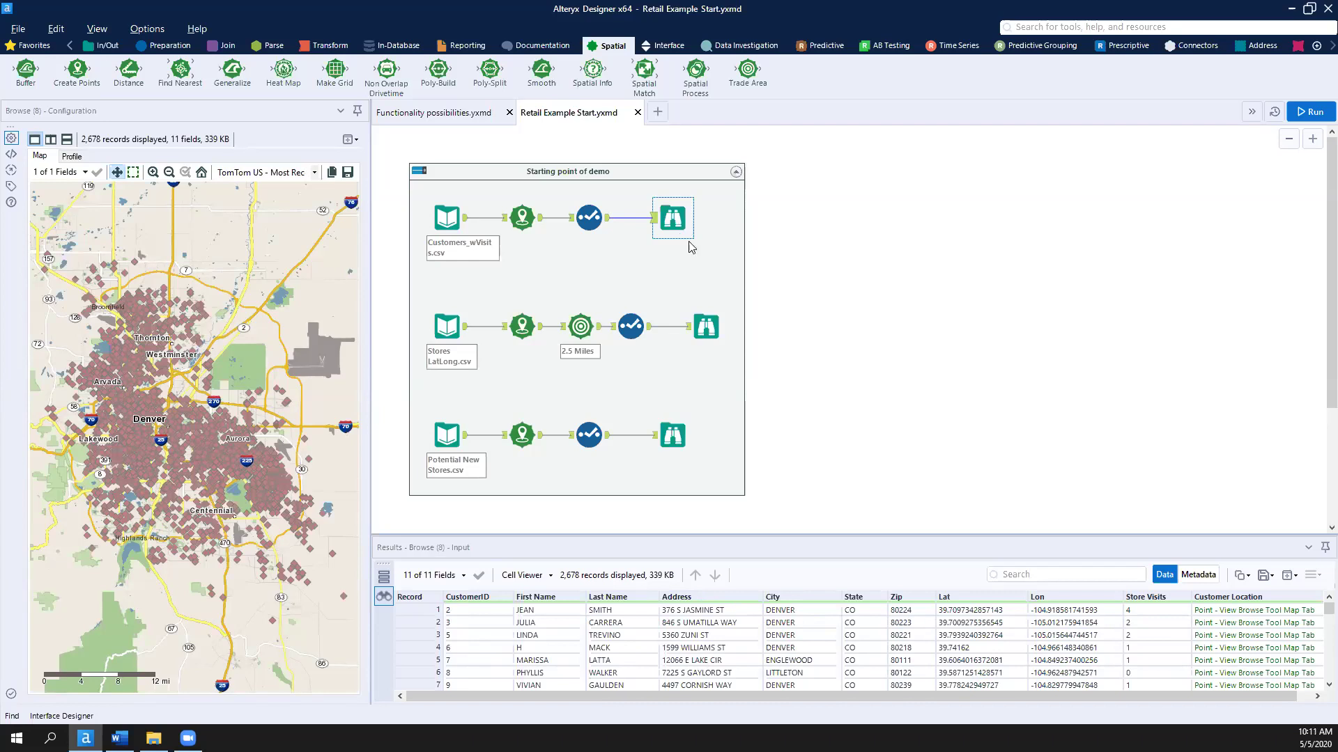
click(668, 445)
click(672, 437)
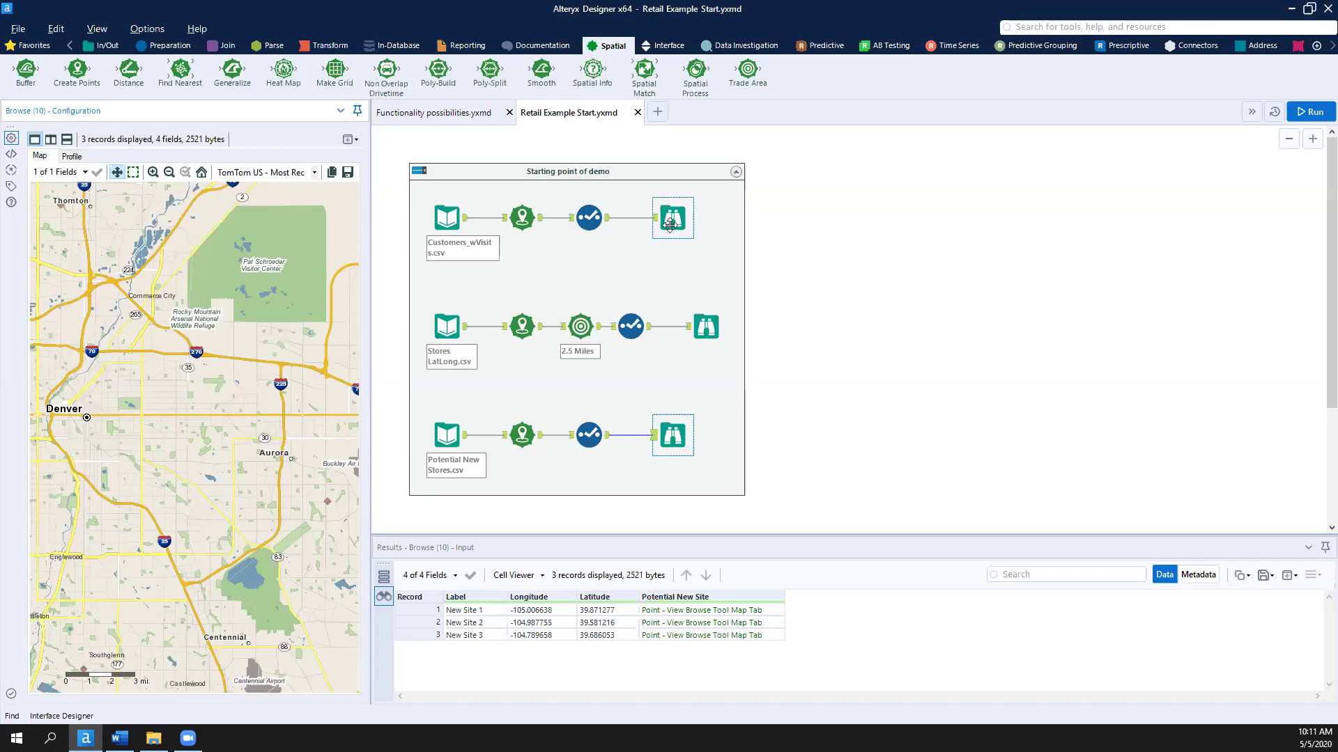
click(701, 328)
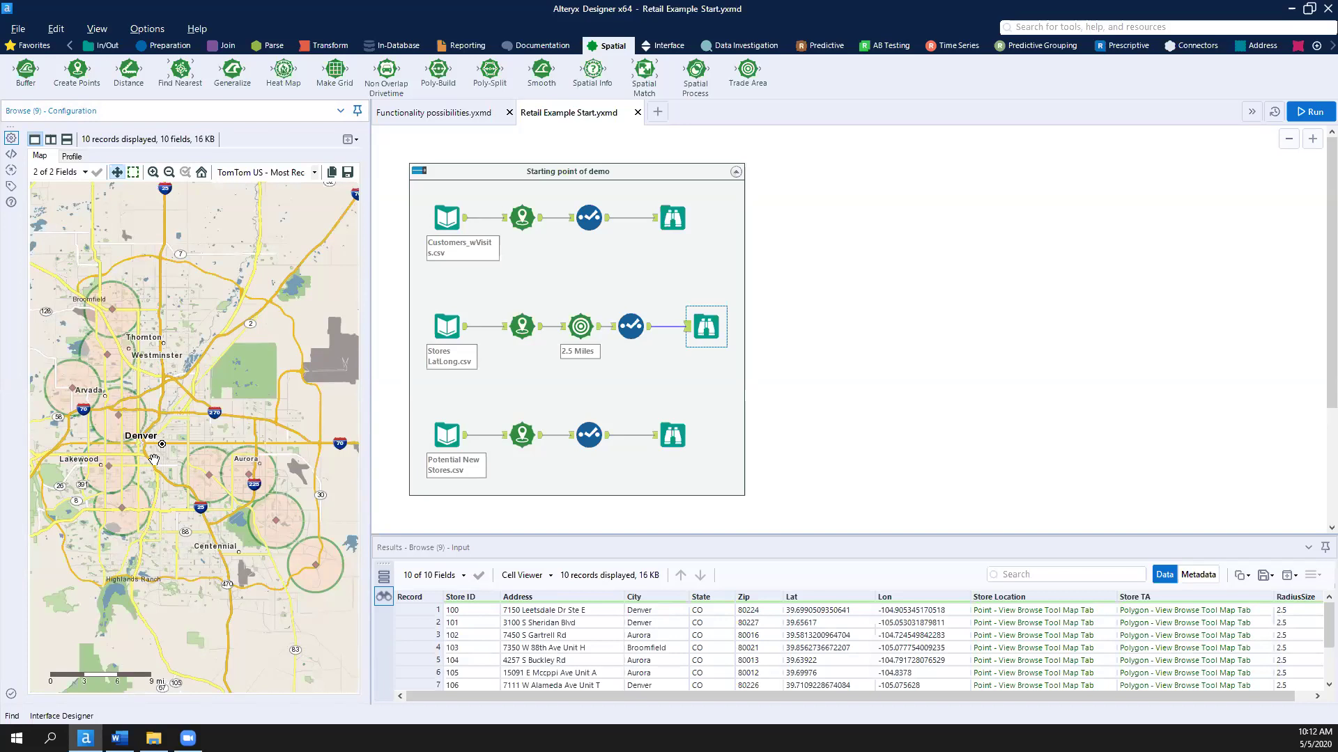
click(672, 218)
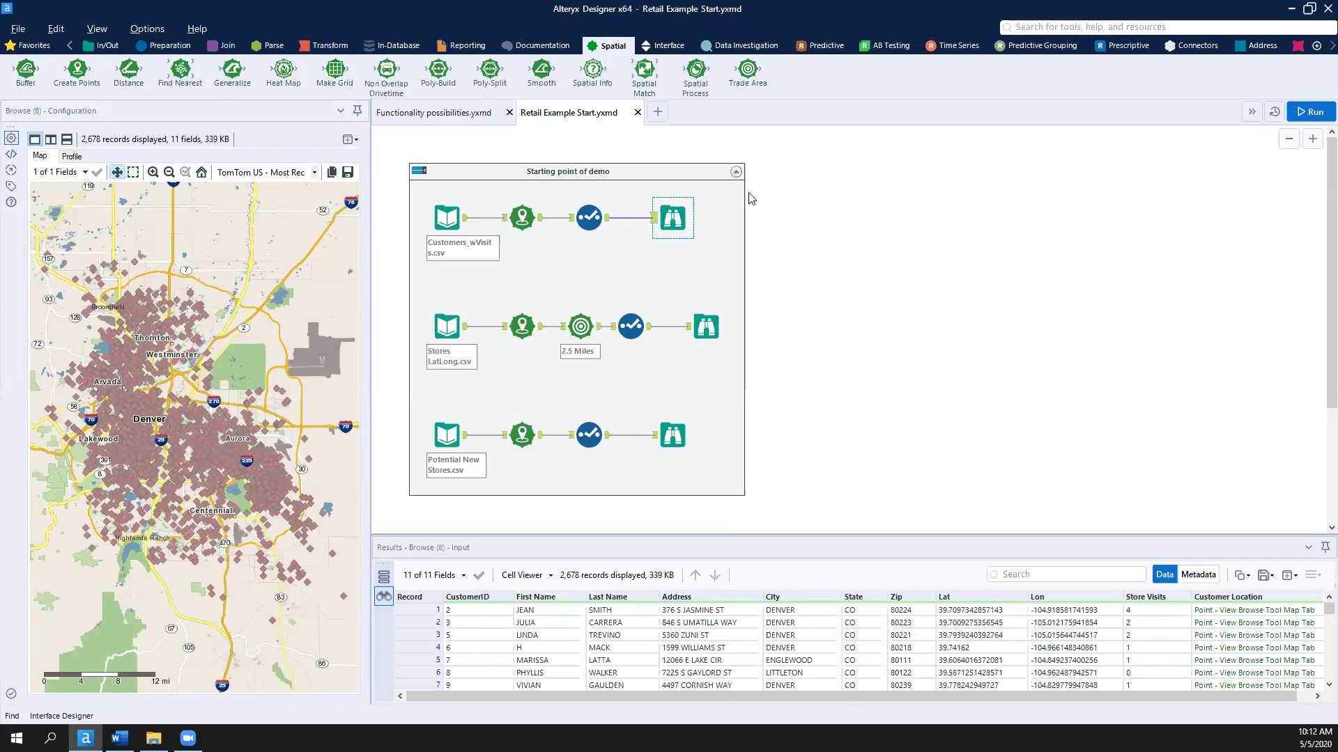
Step: Add a Spatial Match tool, feeding the customers' Select output into its Targets input and the stores' Select output into its Universe input
drag(659, 75, 840, 273)
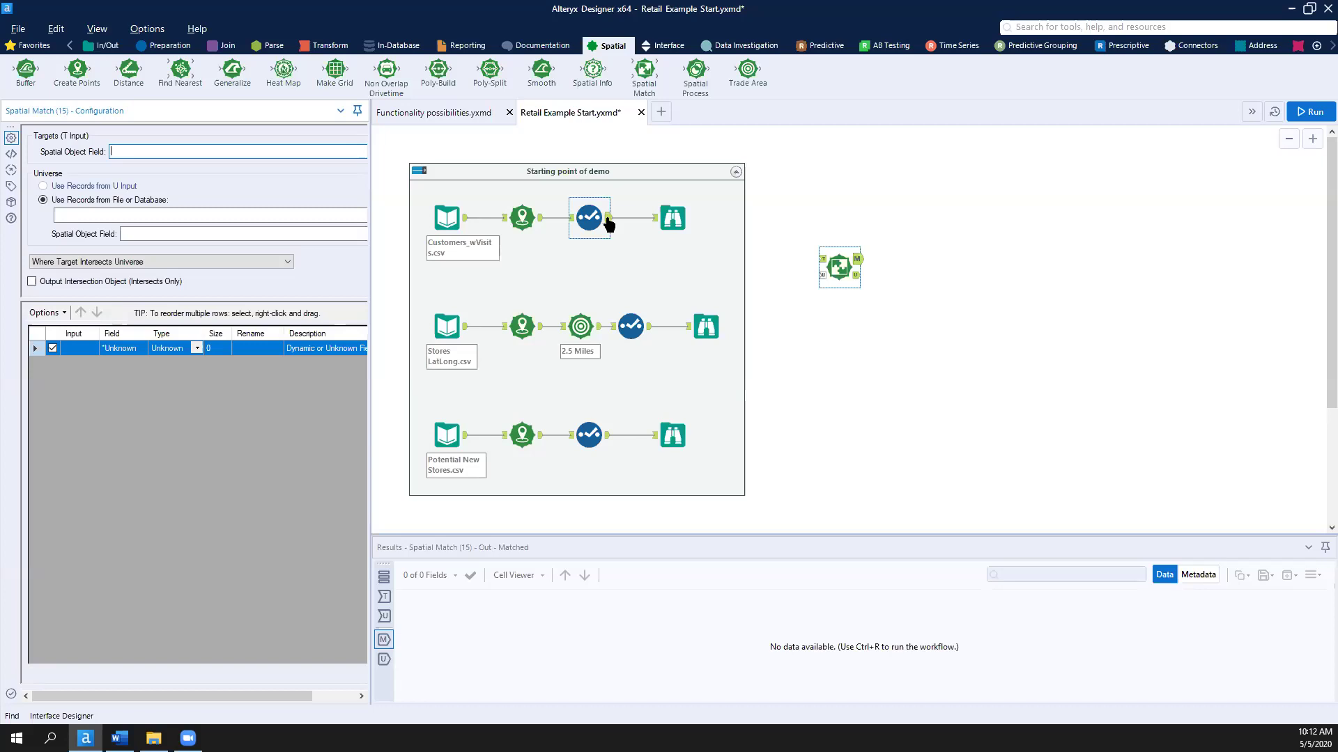
drag(613, 222, 824, 265)
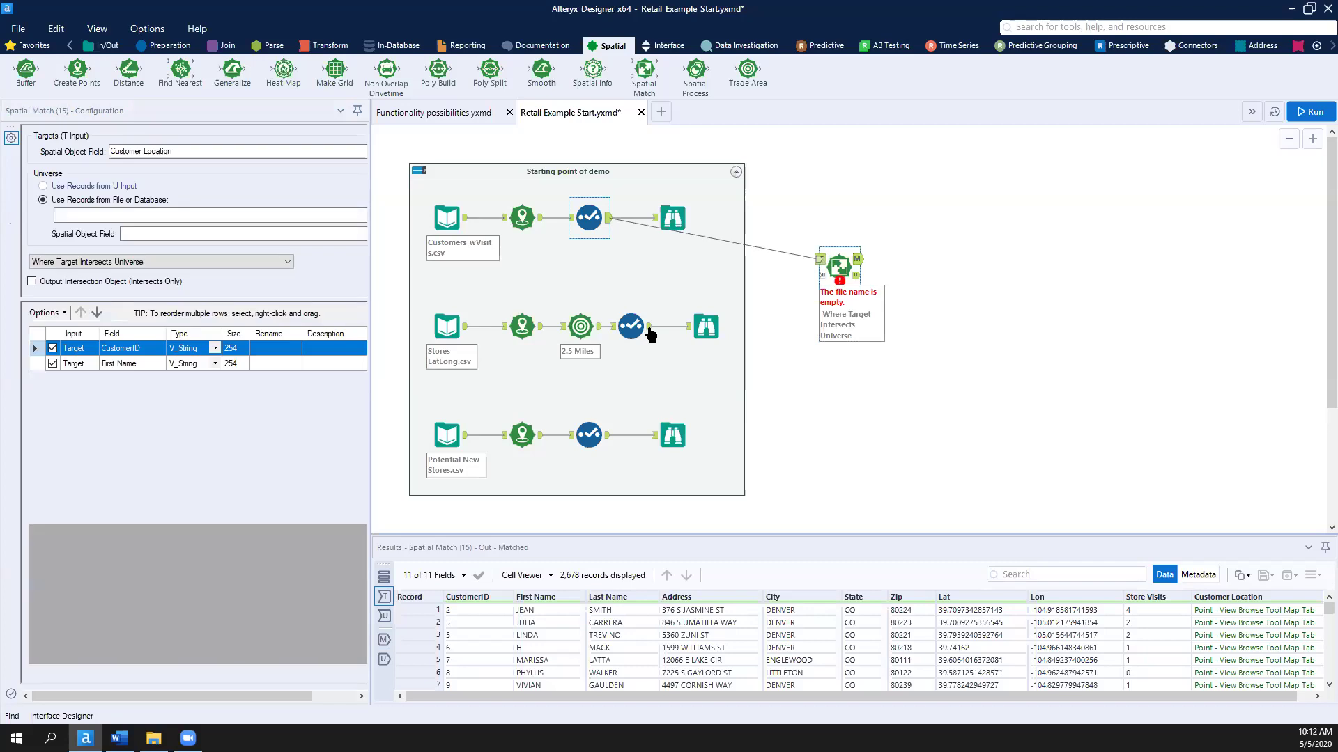
drag(648, 326, 820, 275)
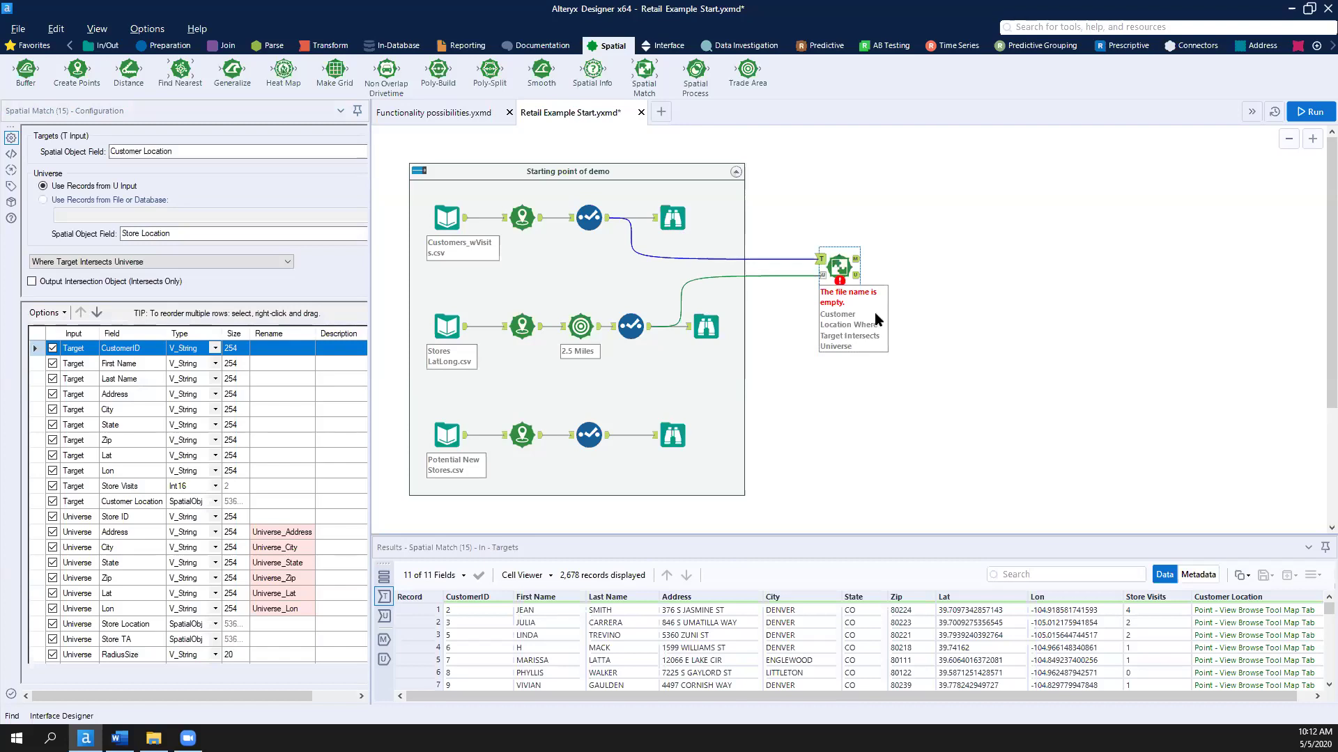
Step: Configure Spatial Match to compare Customer Location with the universe field Store TA using Where Target Within Universe
scroll(876, 319, up, 1)
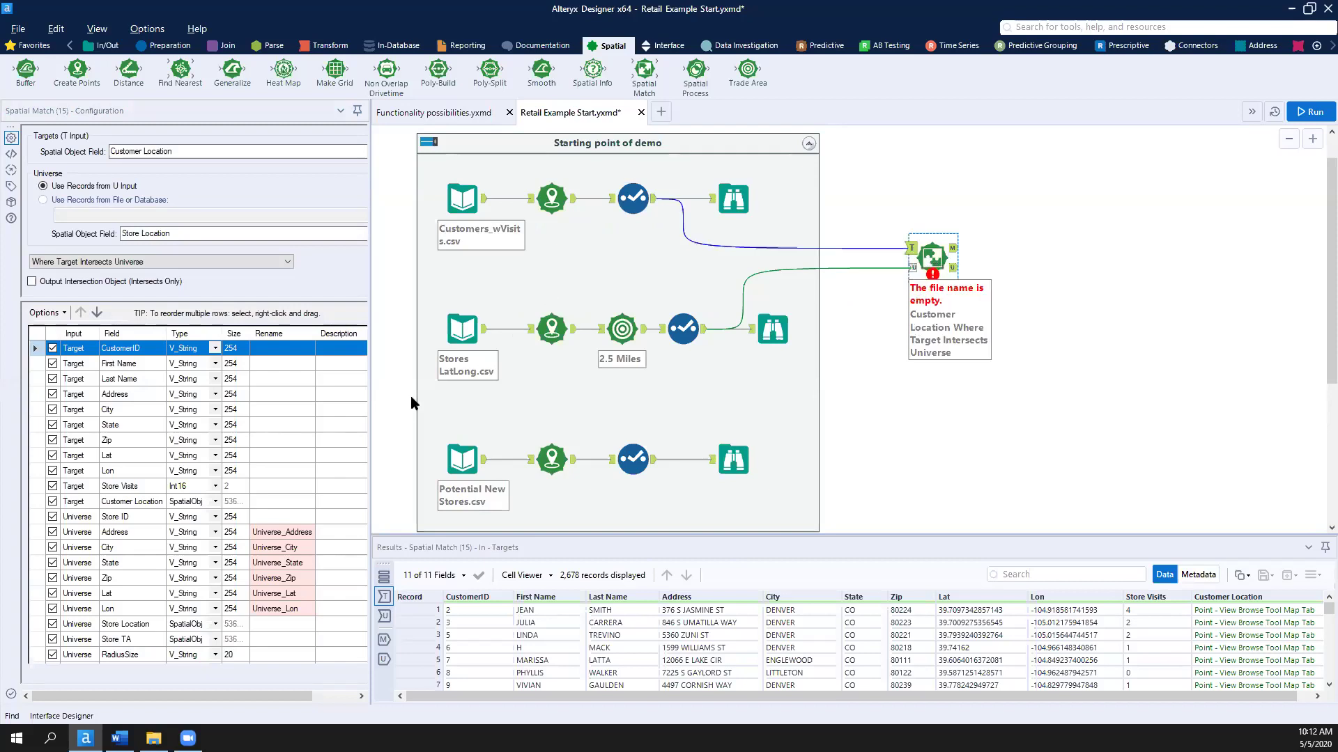
drag(370, 408, 488, 442)
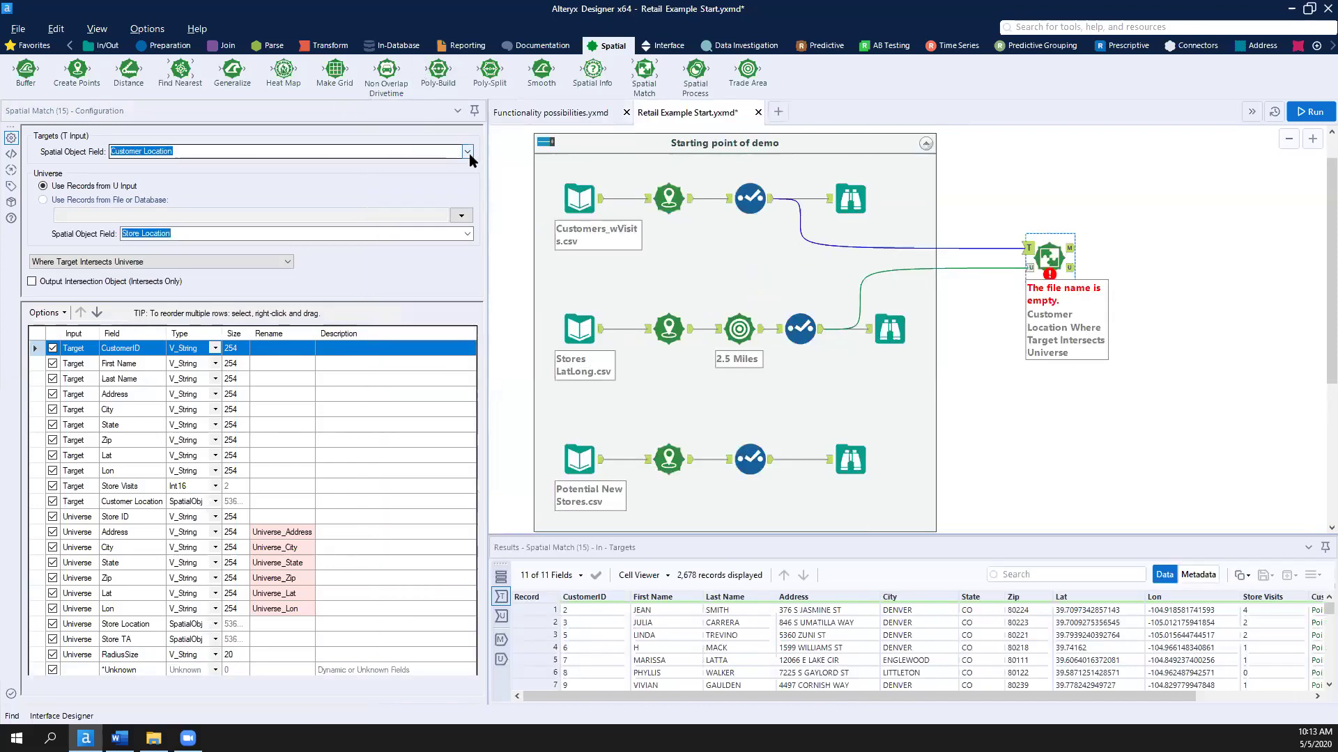
click(757, 197)
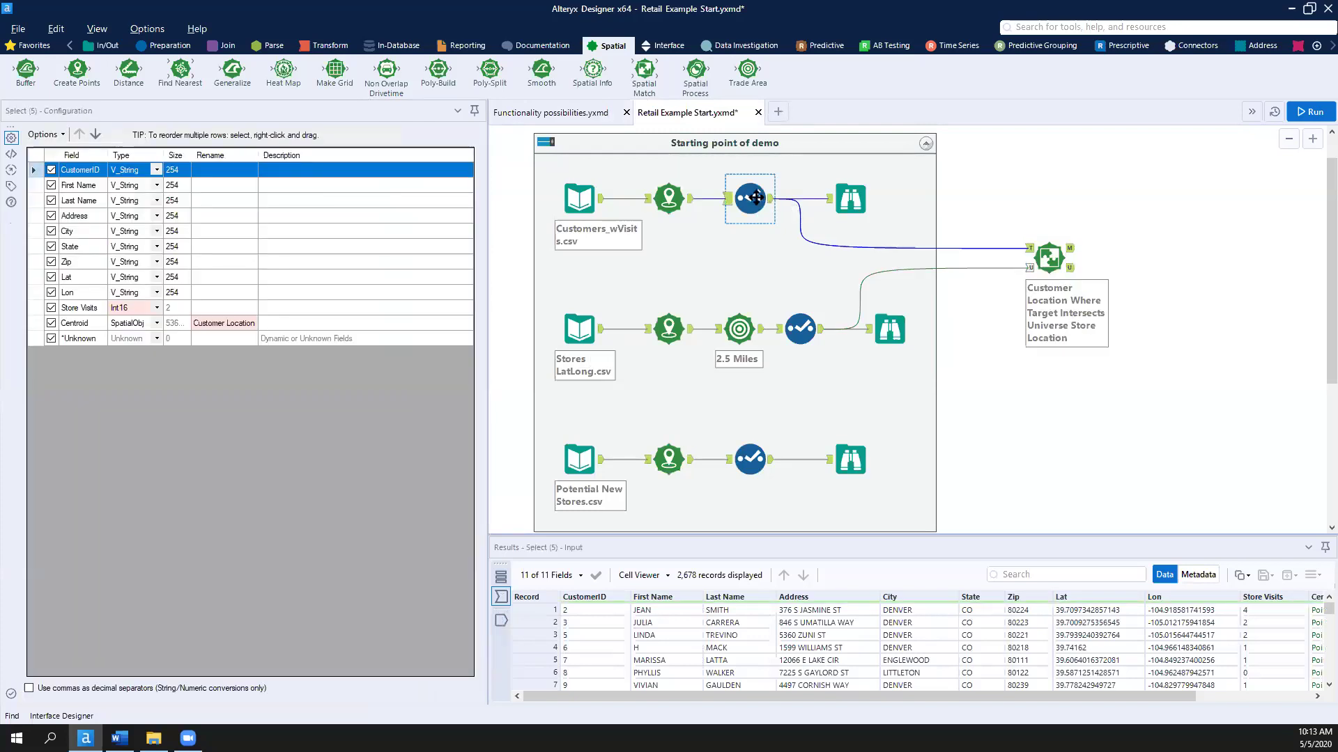
click(786, 337)
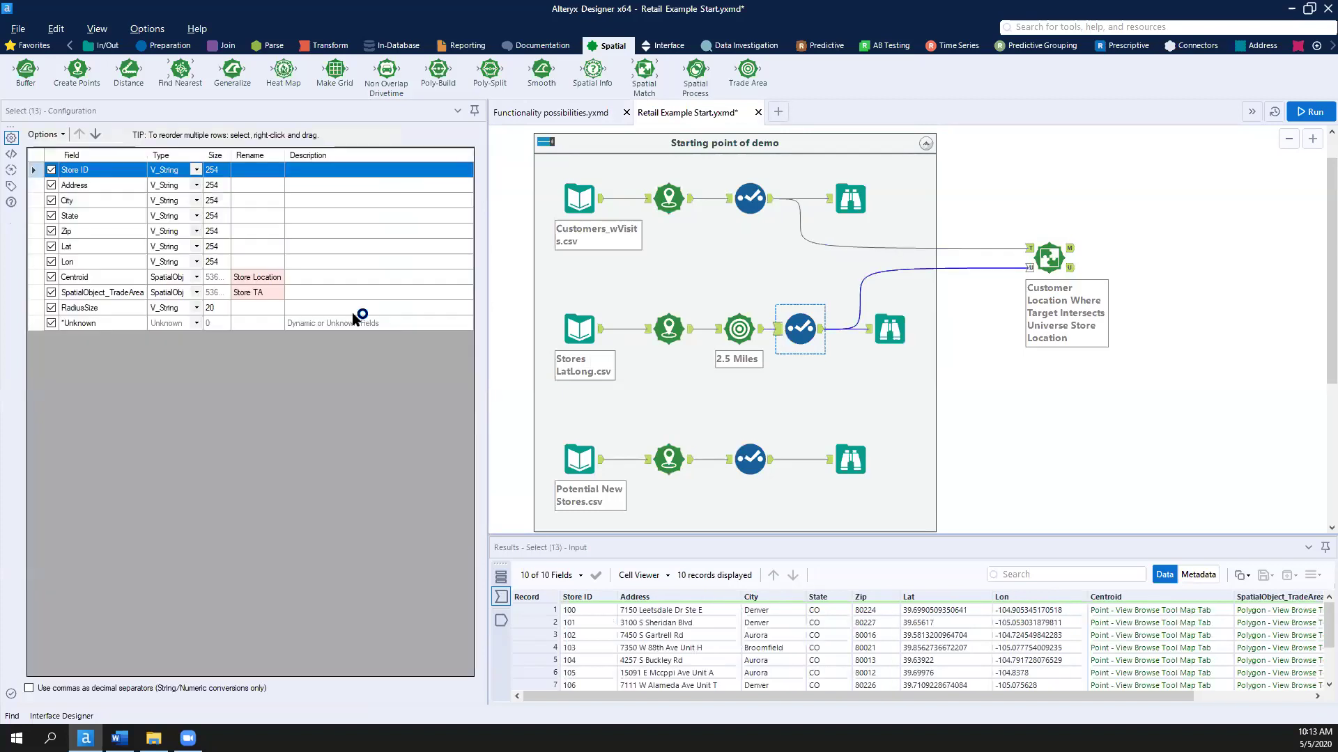
click(1049, 257)
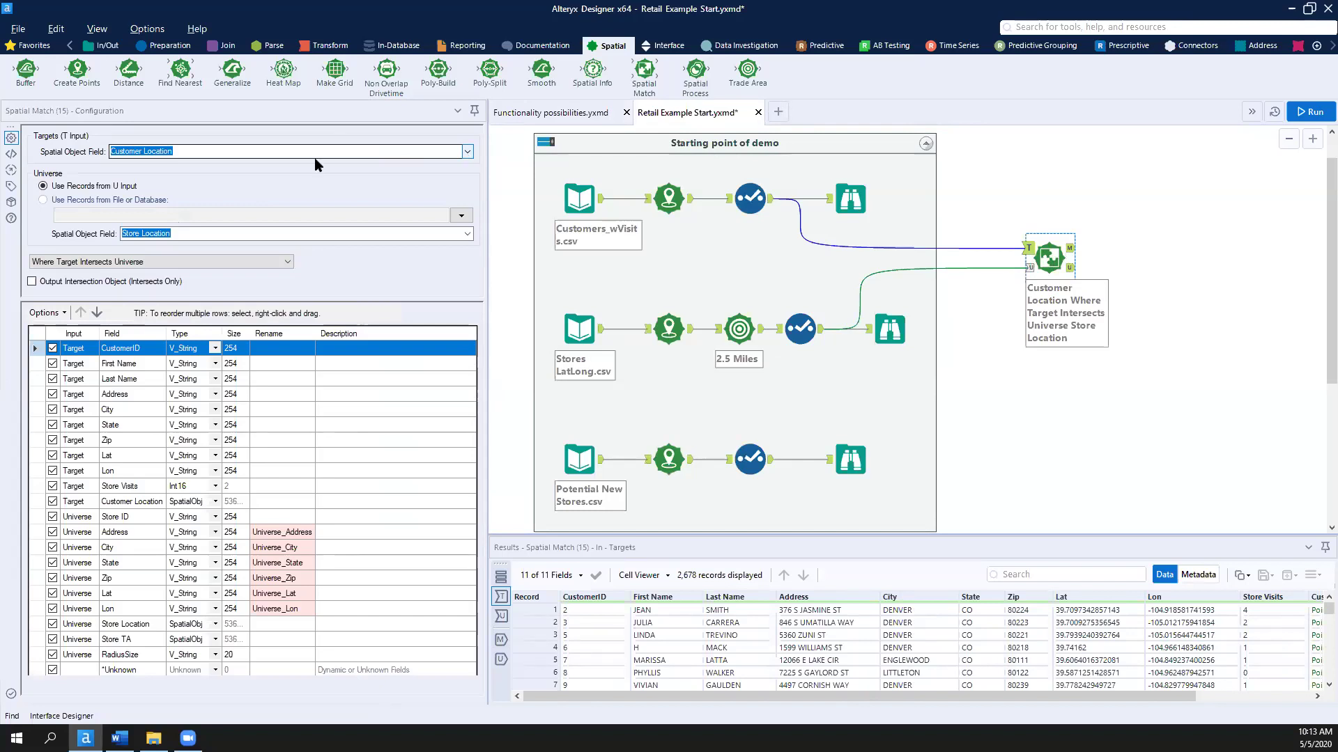
click(468, 235)
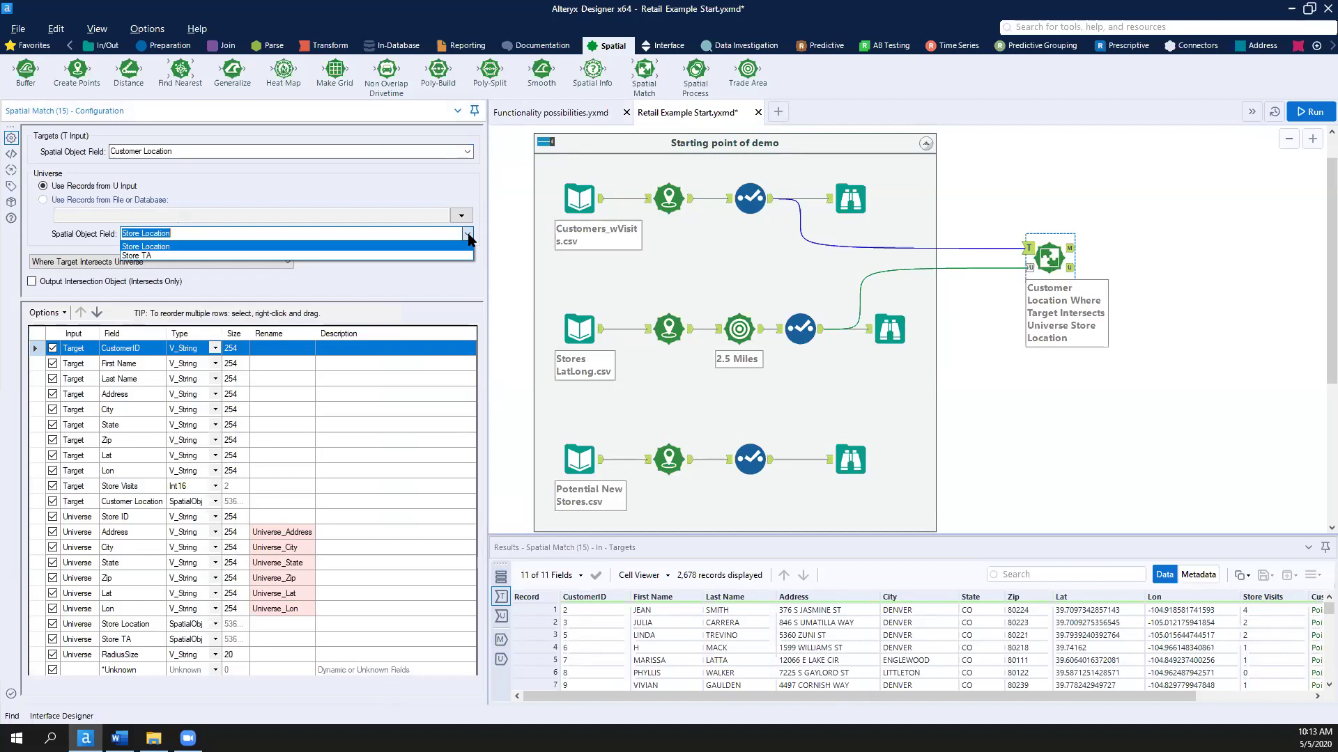
click(430, 256)
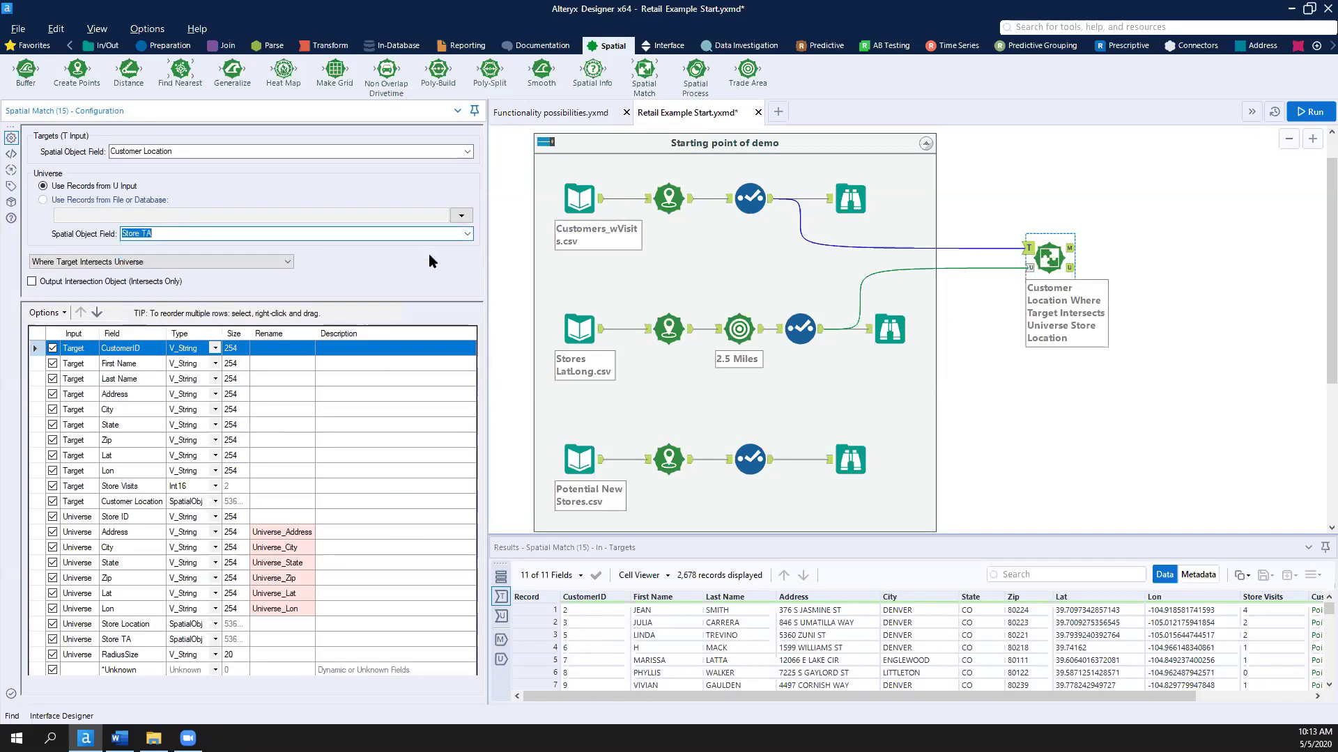
click(288, 263)
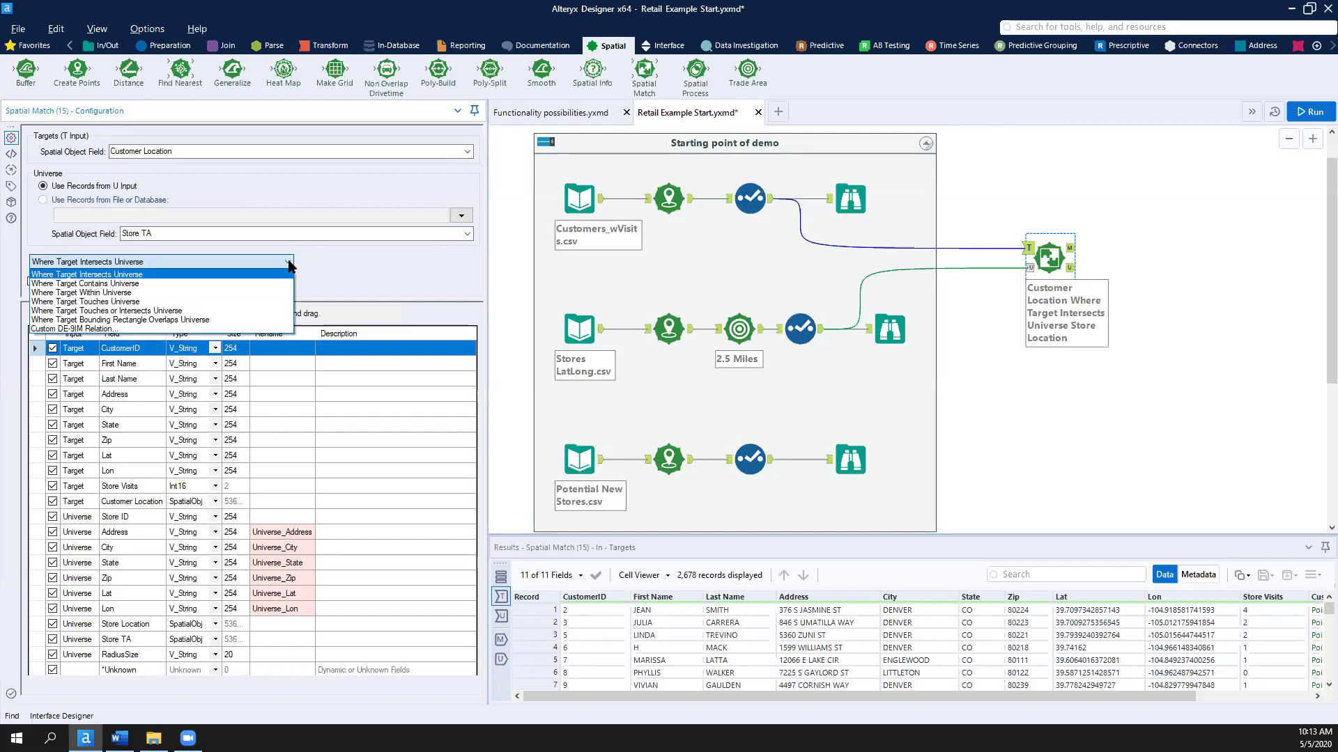
click(85, 293)
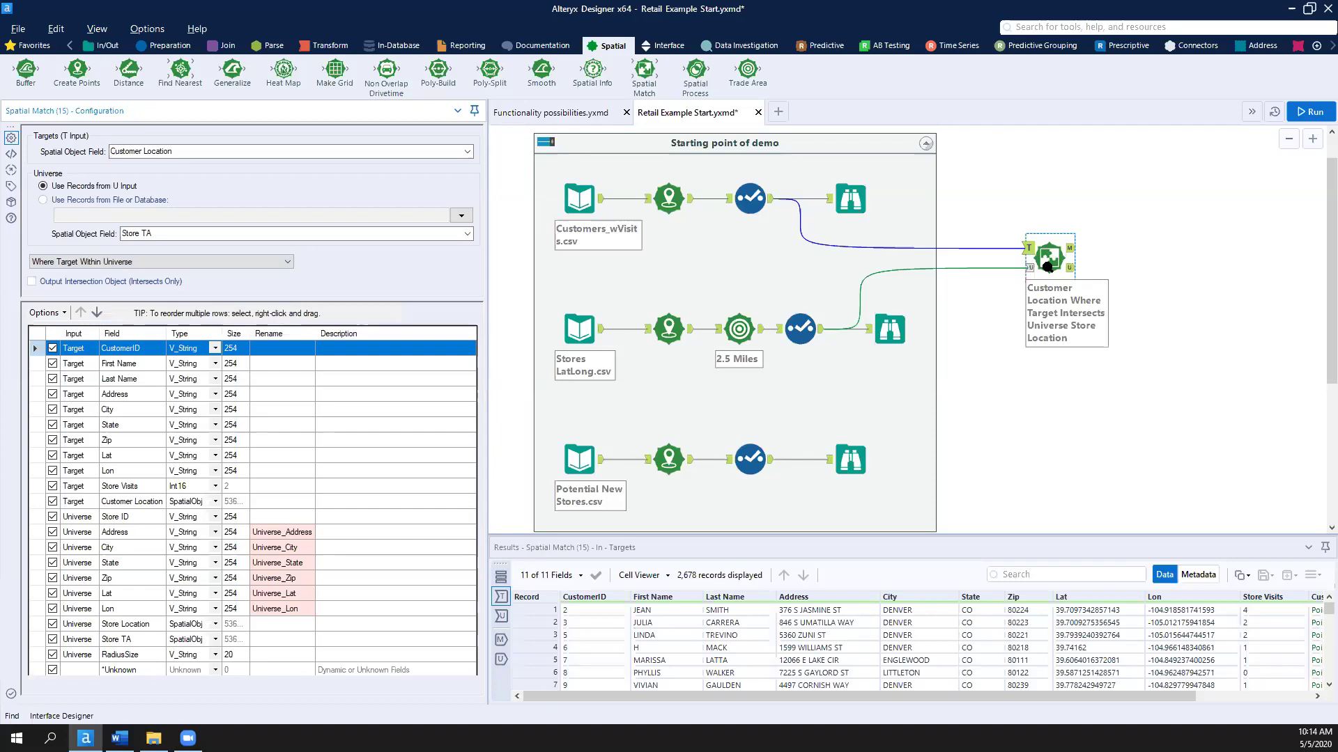
Step: Add Browse tools to both the matched and unmatched Spatial Match outputs and run the workflow
right_click(1046, 257)
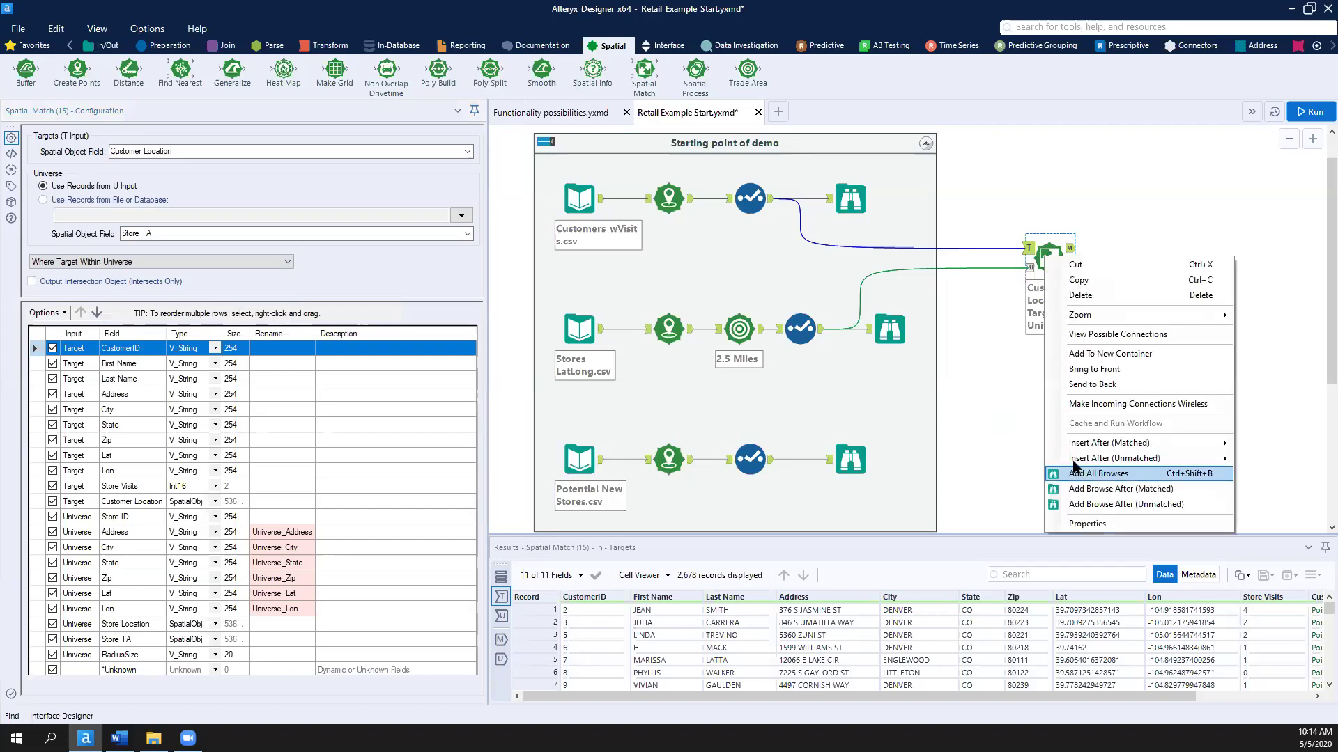
click(1077, 474)
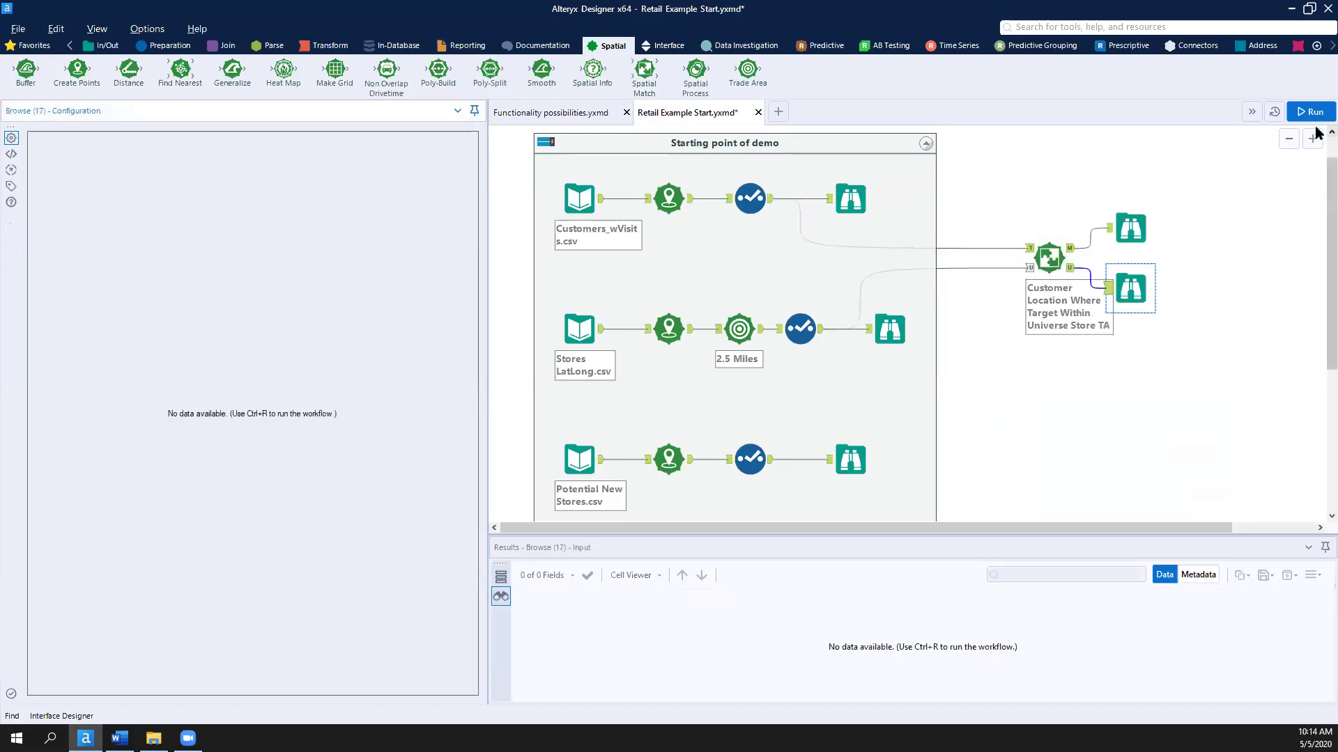
click(1310, 112)
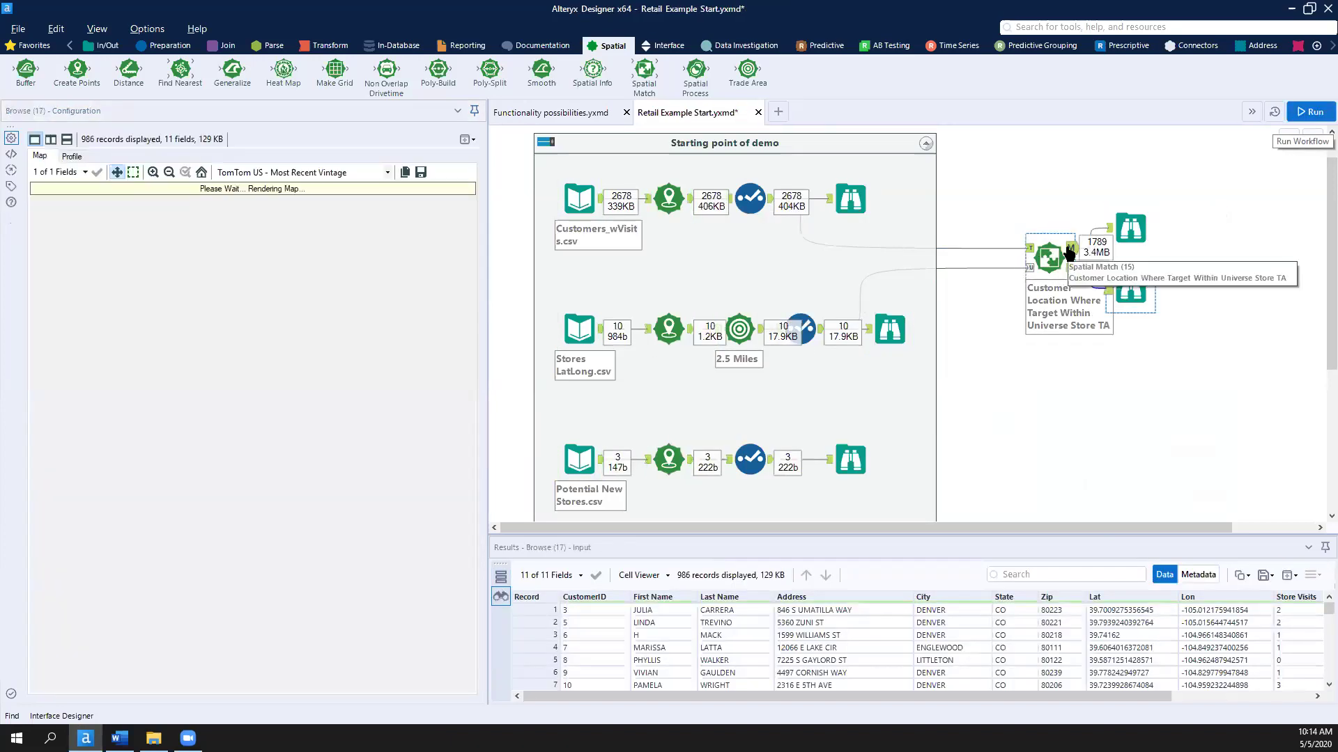
Step: Compare the maps of customers matched and unmatched to store trade areas in the two Spatial Match Browse tools
click(1137, 221)
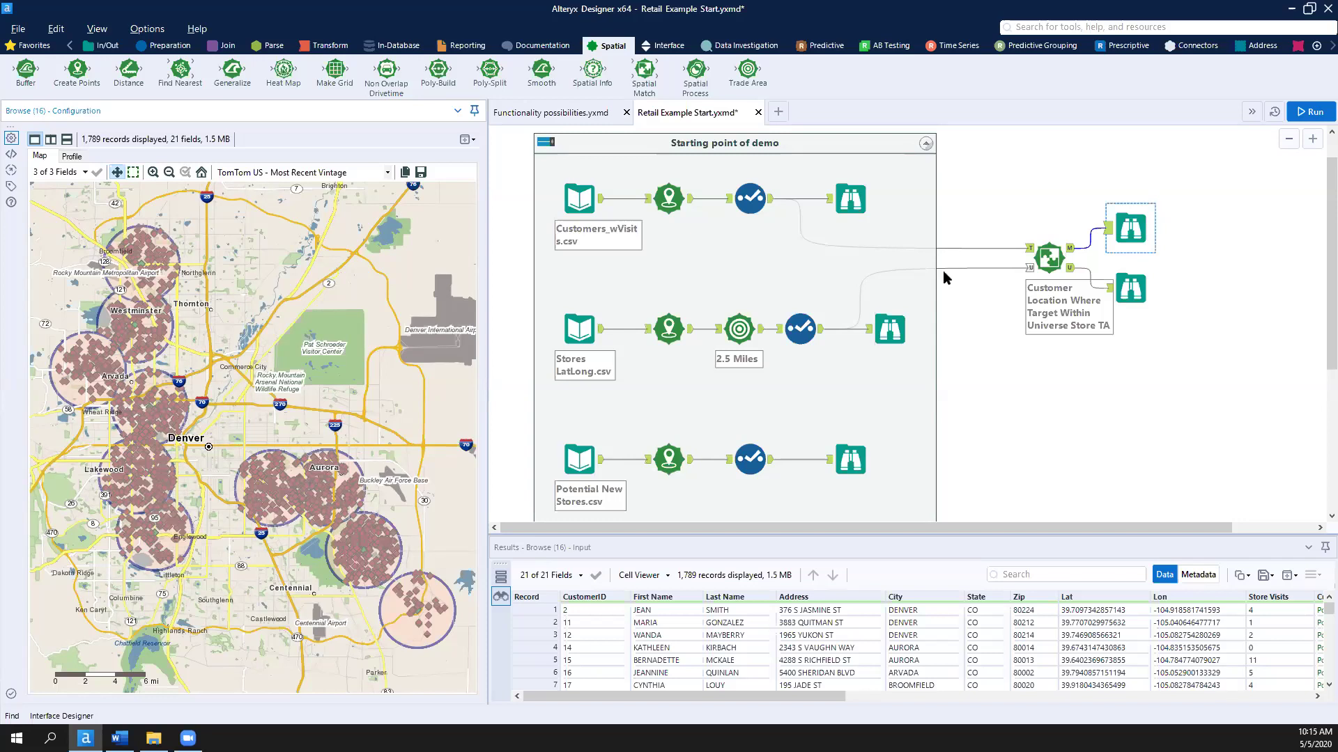
click(1132, 287)
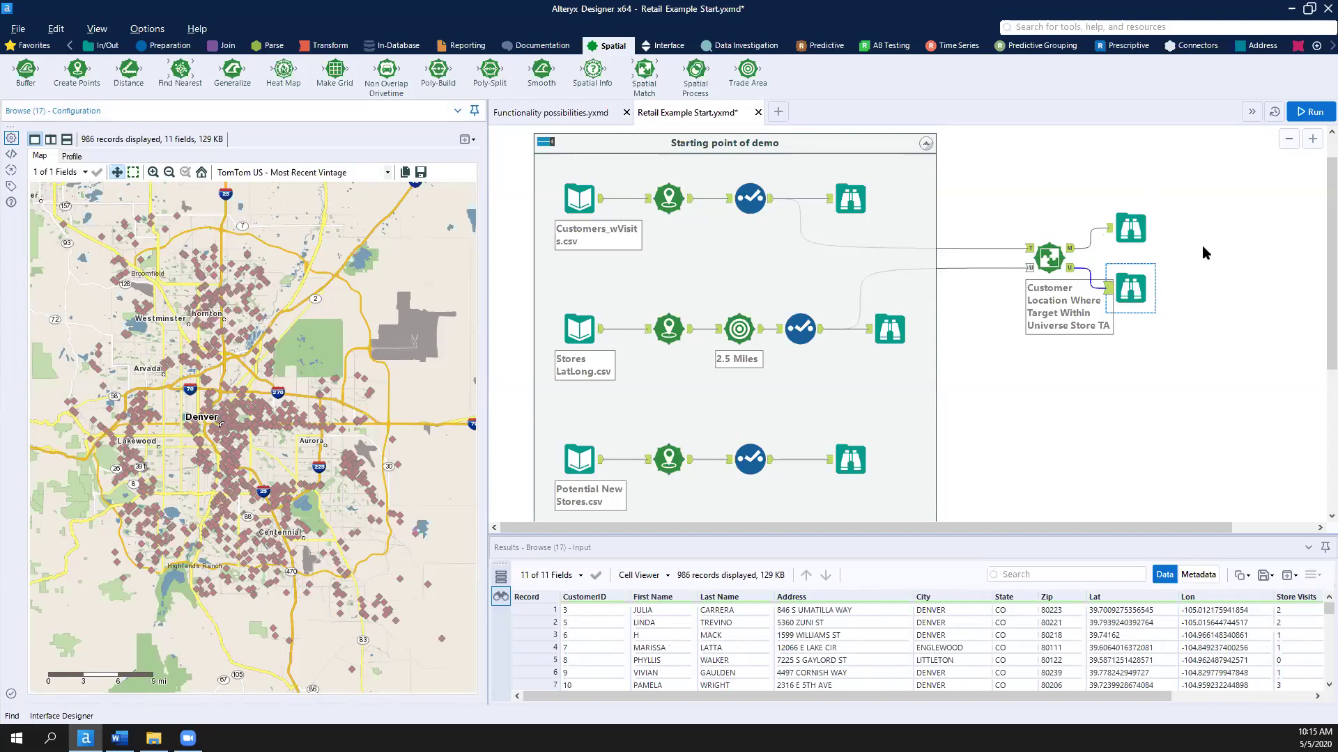
click(1131, 237)
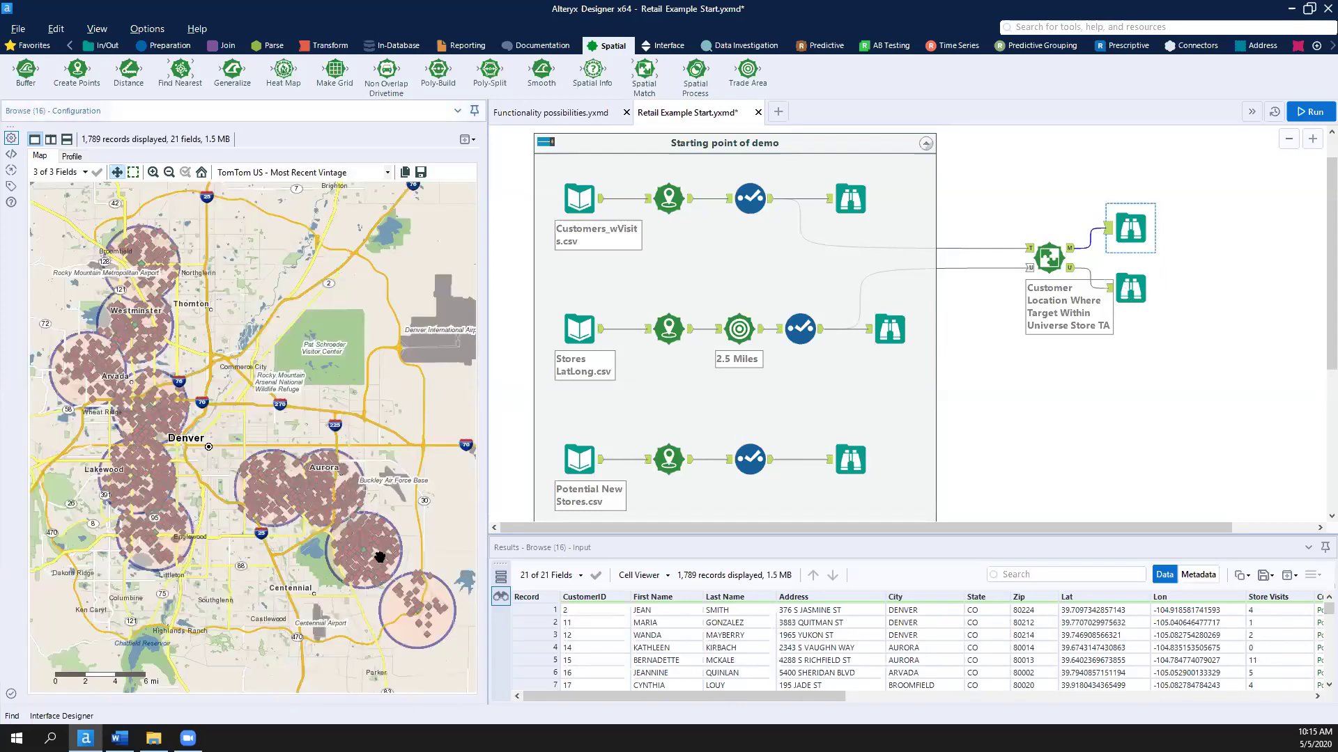
click(1129, 286)
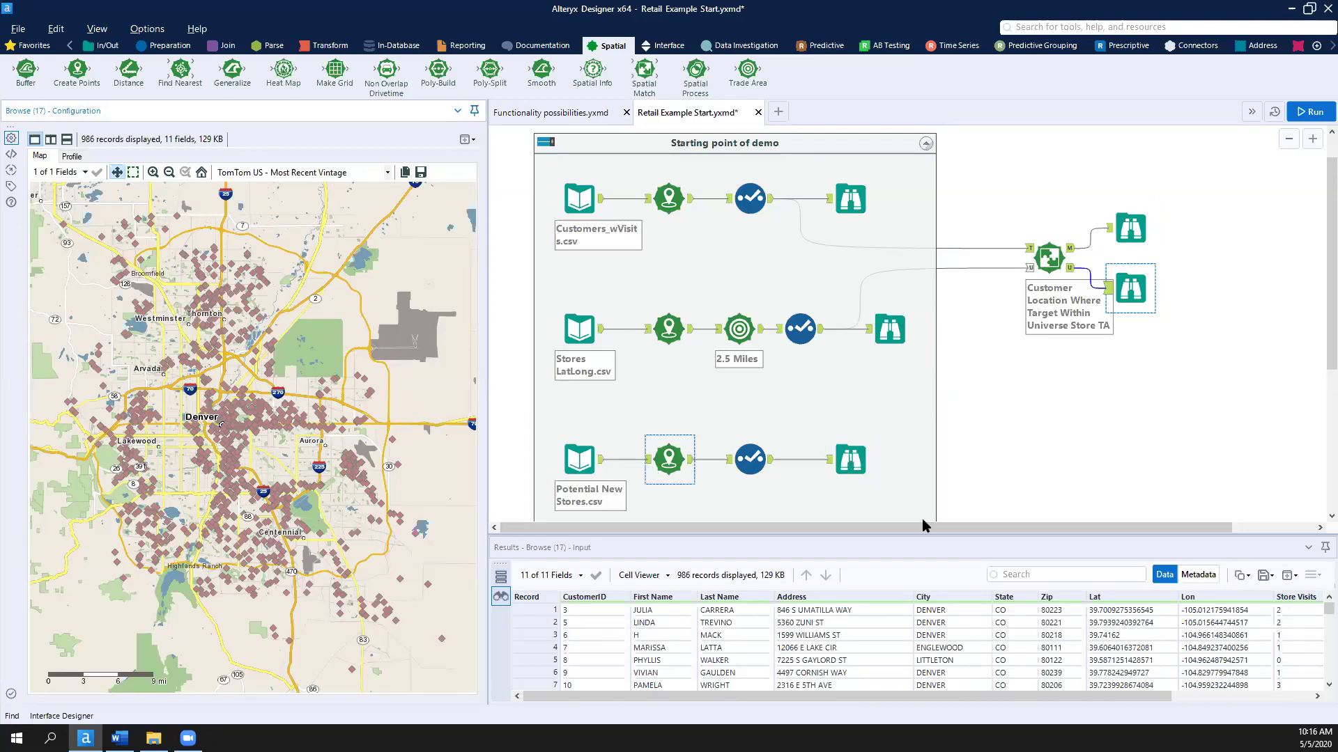
Step: Add a Find Nearest tool, feeding Spatial Match's unmatched output into Targets and the potential new stores' Select output into Universe
scroll(1010, 533, right, 2)
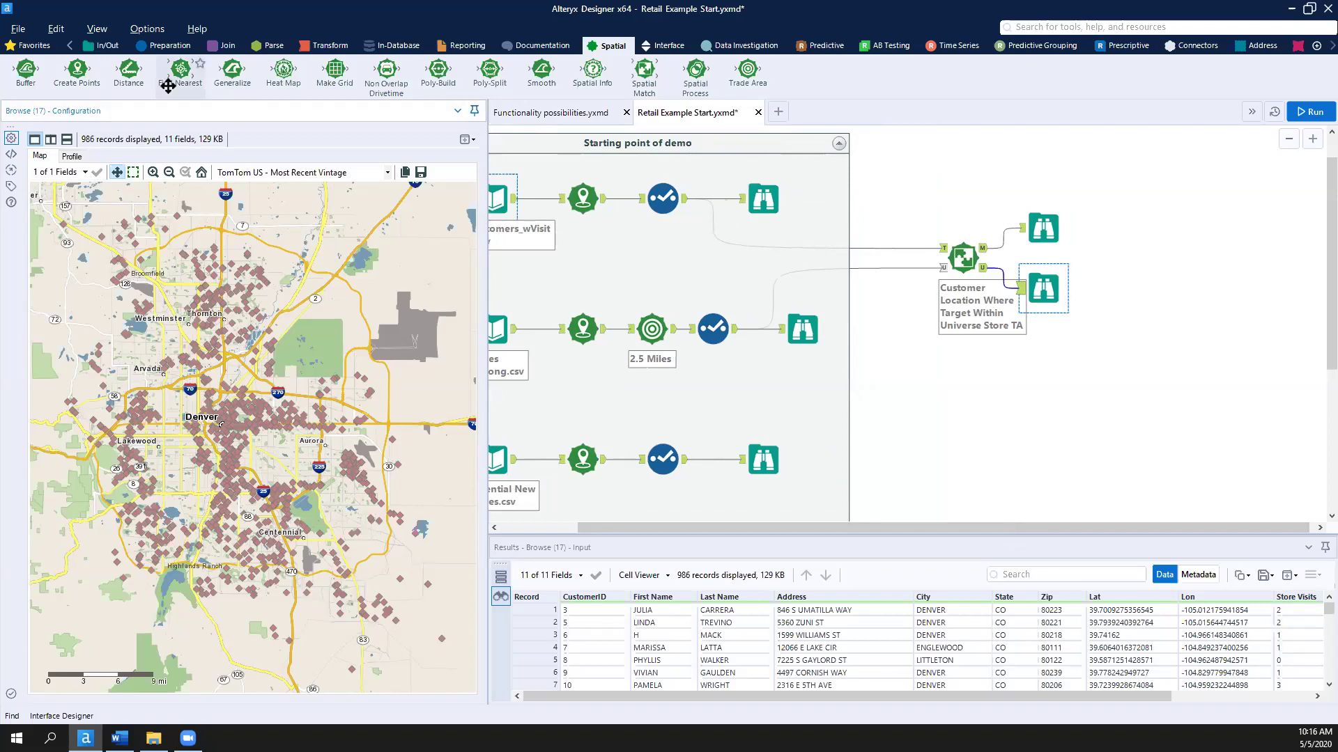
drag(179, 71, 1143, 338)
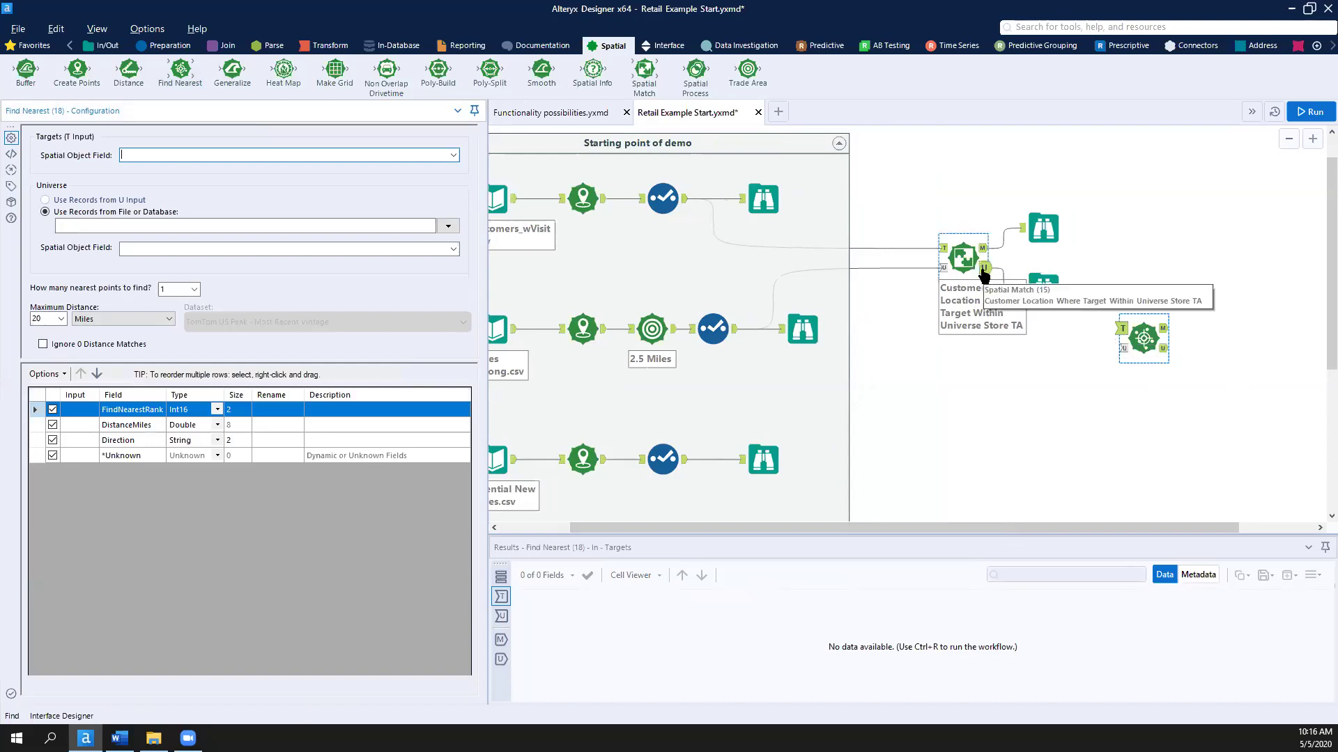
drag(983, 269, 1121, 328)
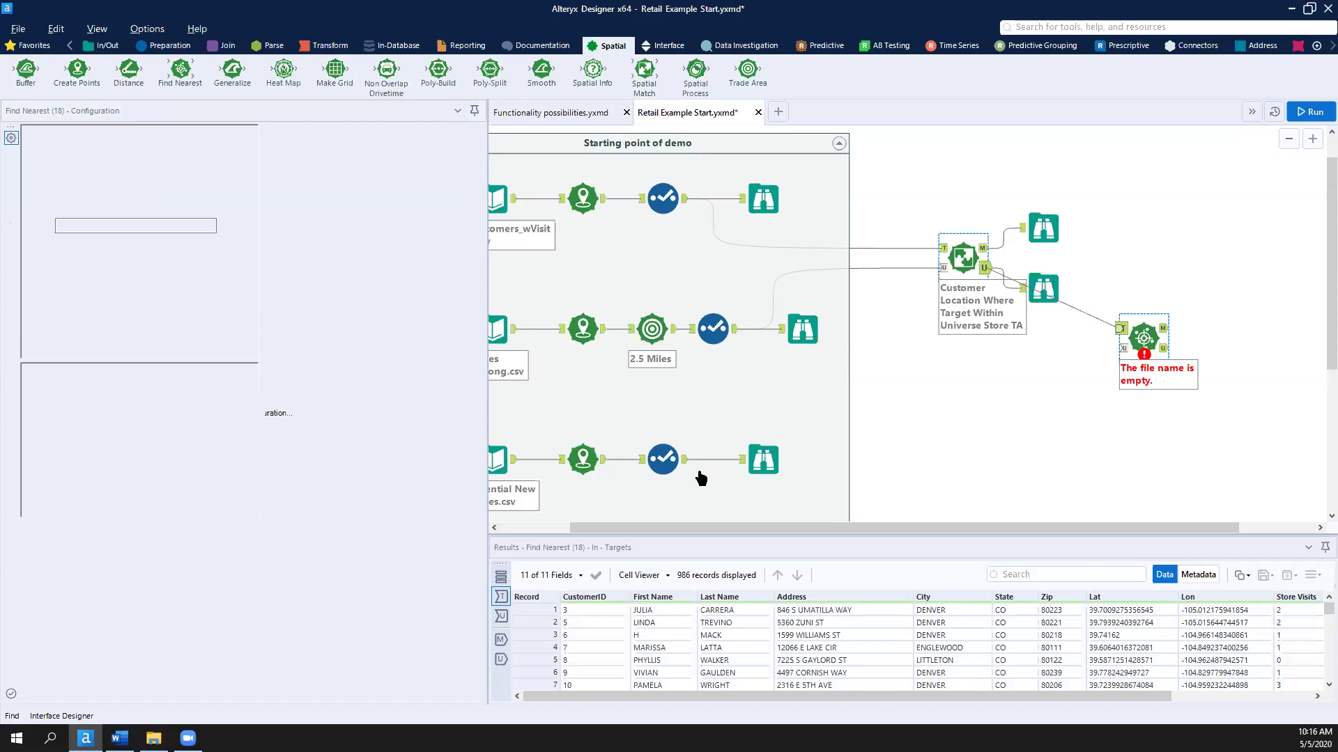
drag(687, 460, 1121, 378)
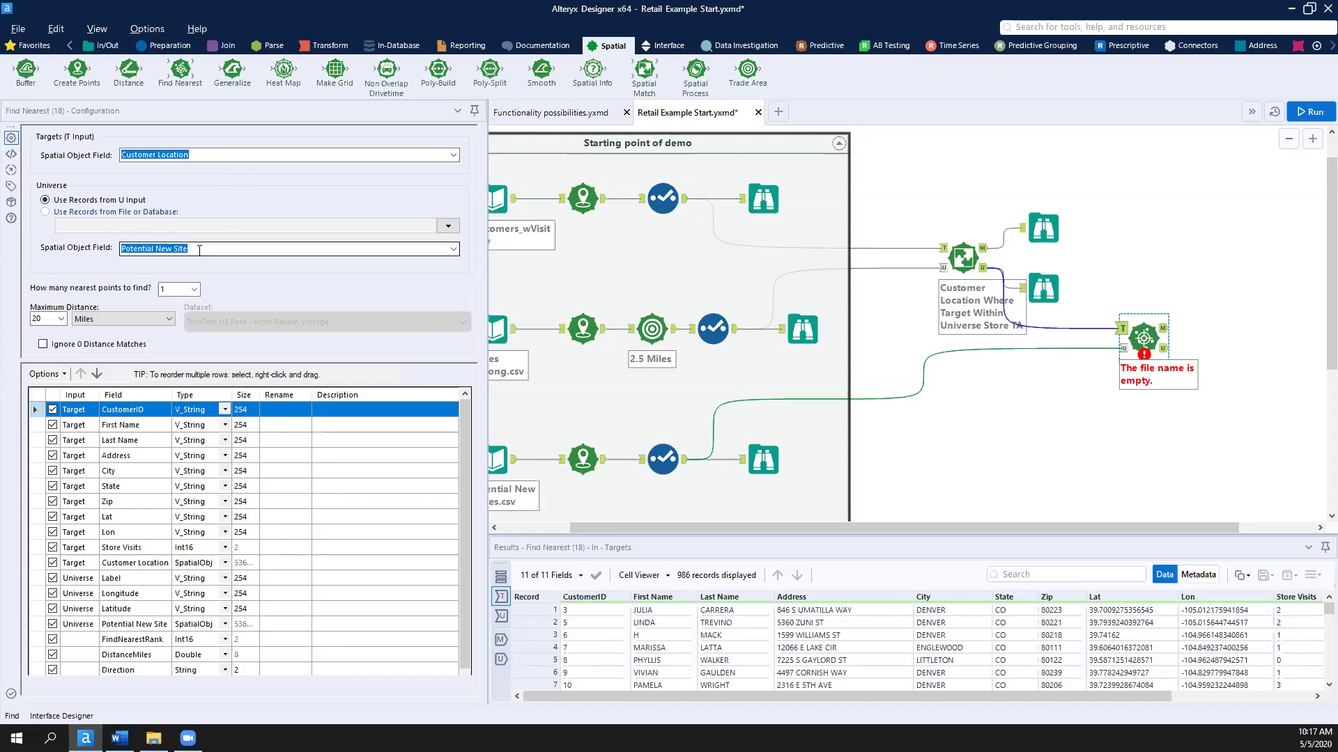
Step: Configure Find Nearest to find 1 nearest point within a maximum distance of 2.5 miles
click(195, 289)
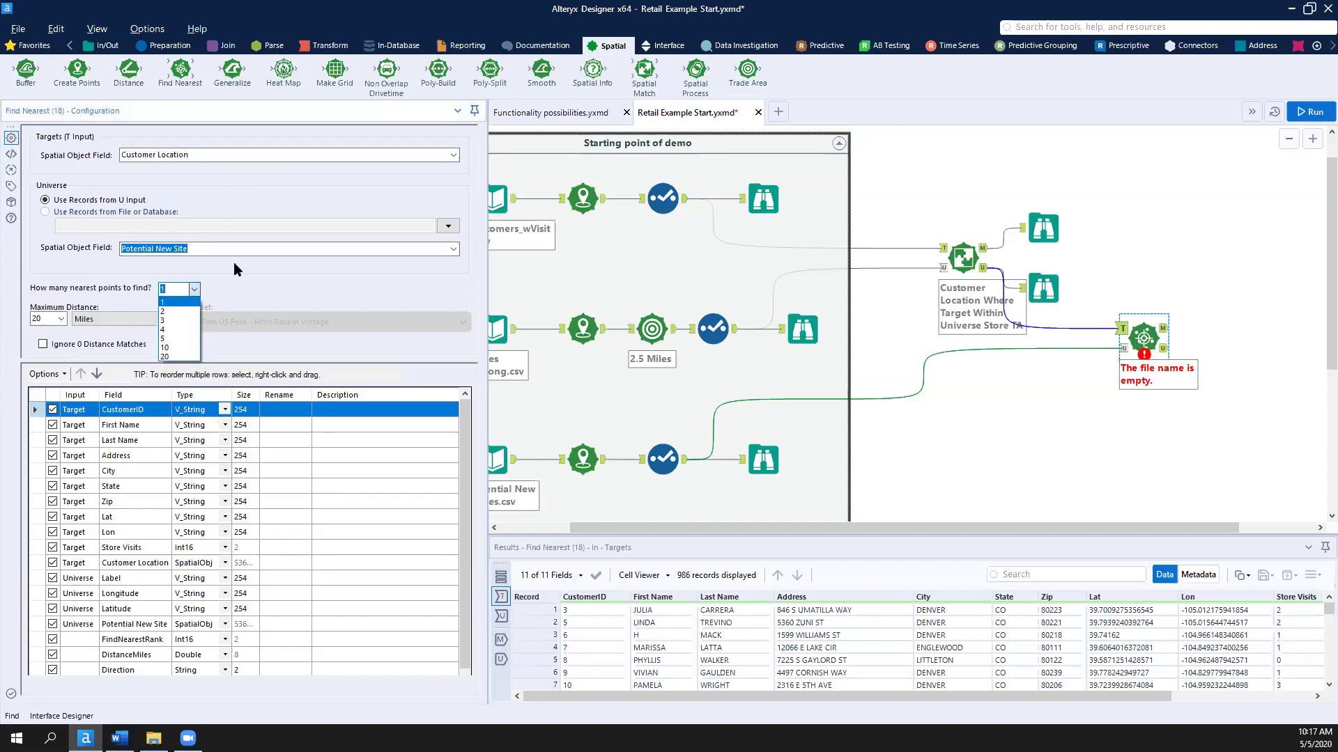
click(229, 286)
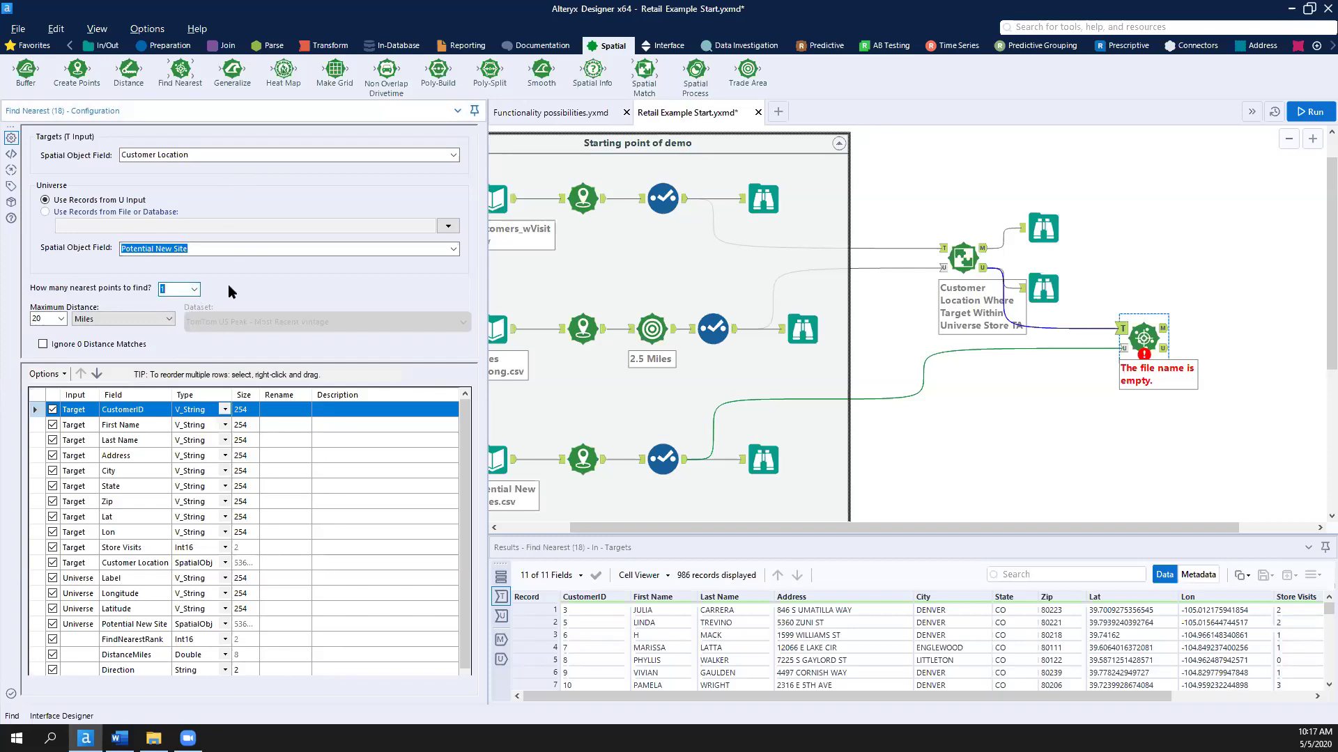
click(61, 319)
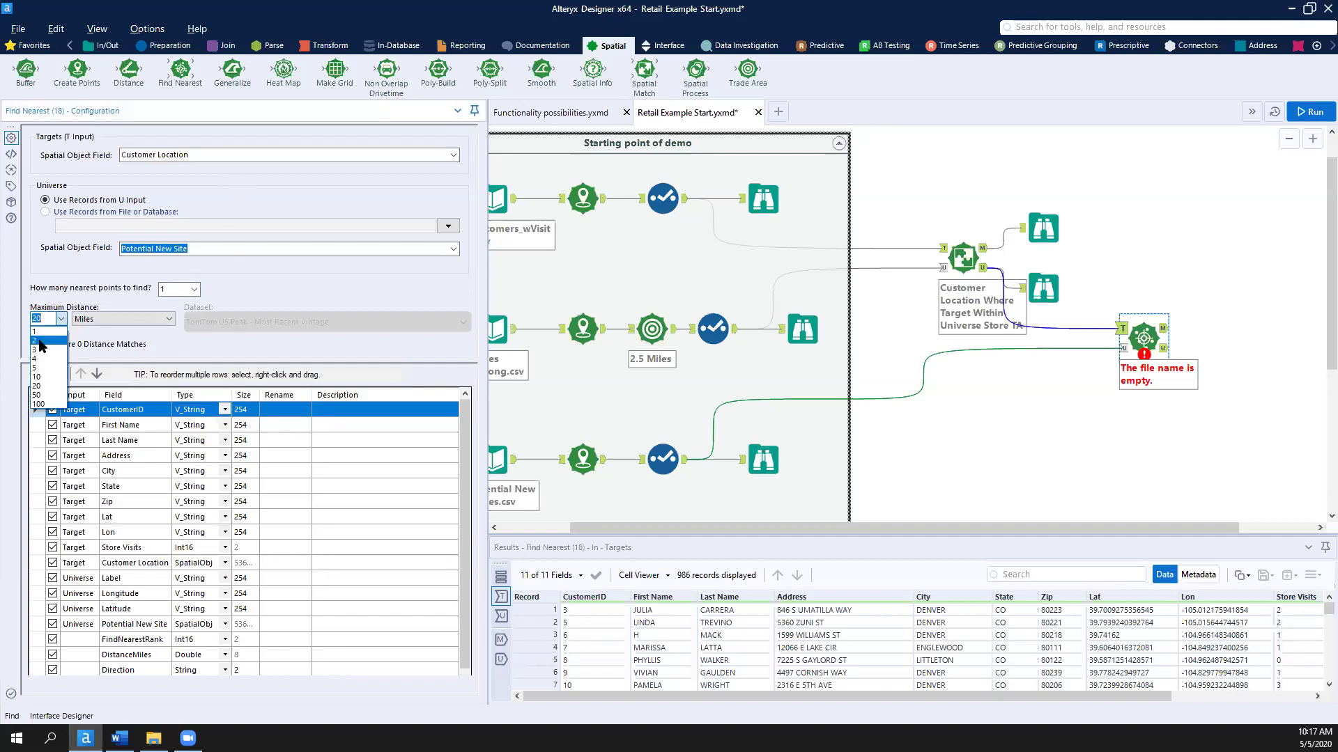
click(39, 340)
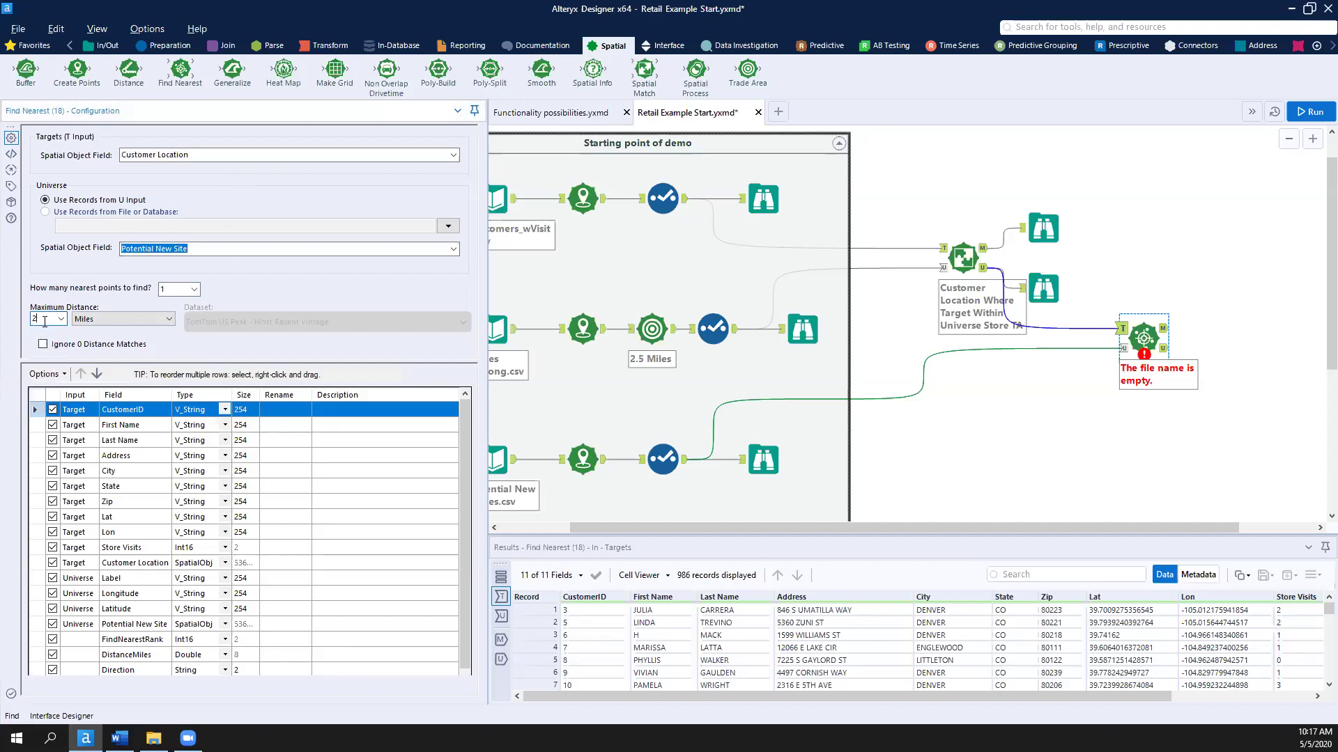
text(.5)
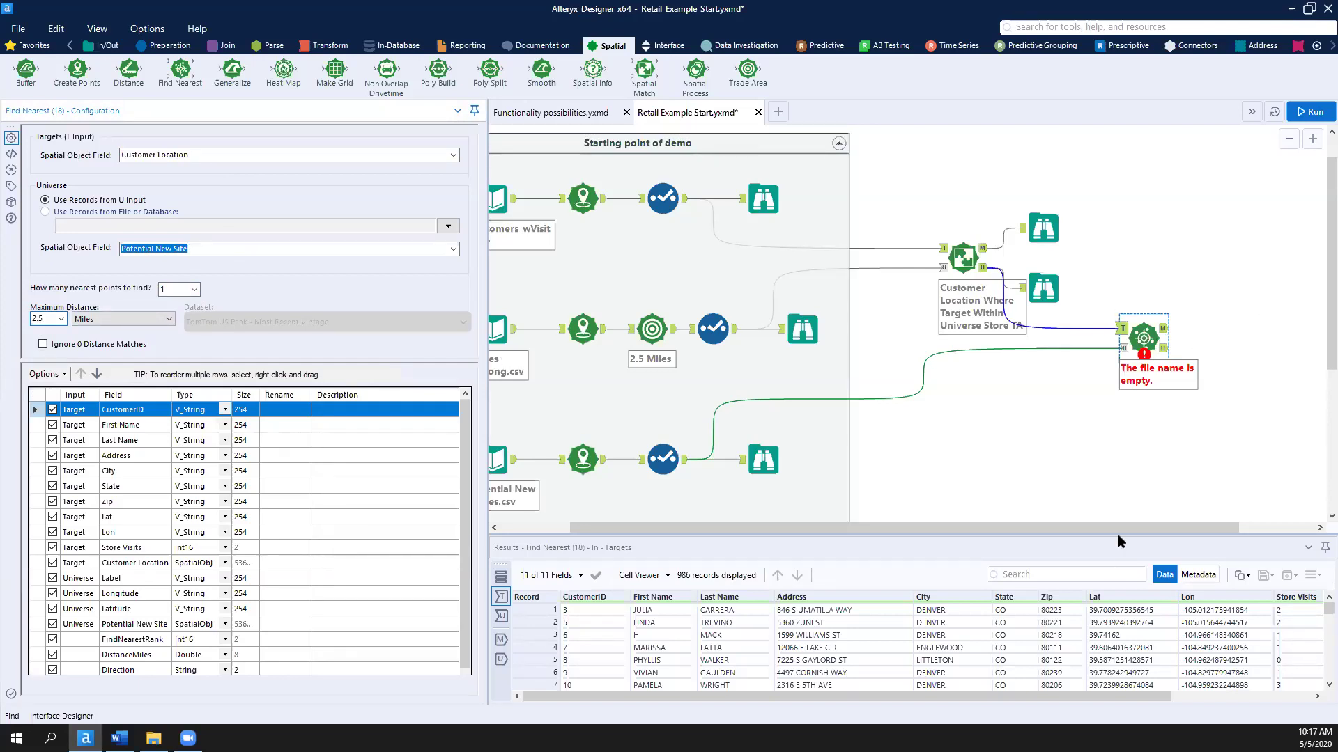
Step: Add Browse tools to both Find Nearest outputs and run the workflow
drag(1121, 528, 1193, 545)
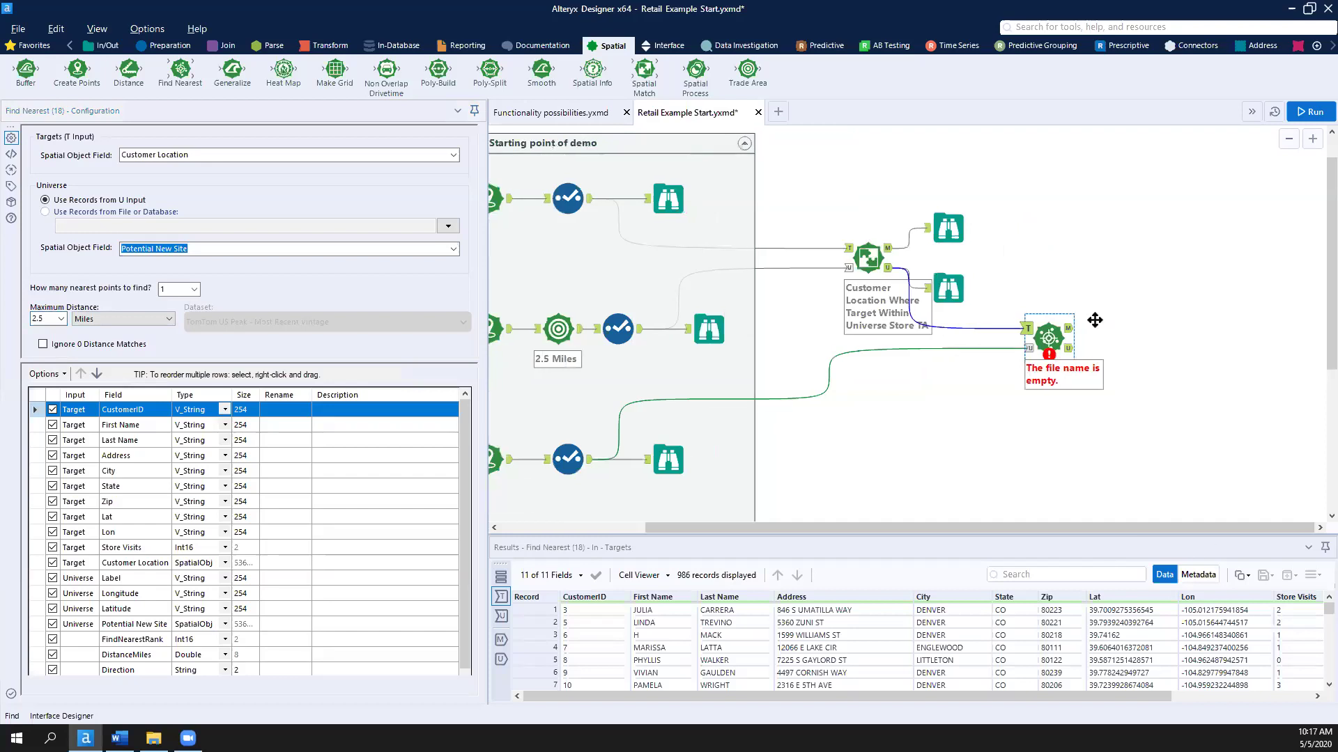
right_click(1050, 341)
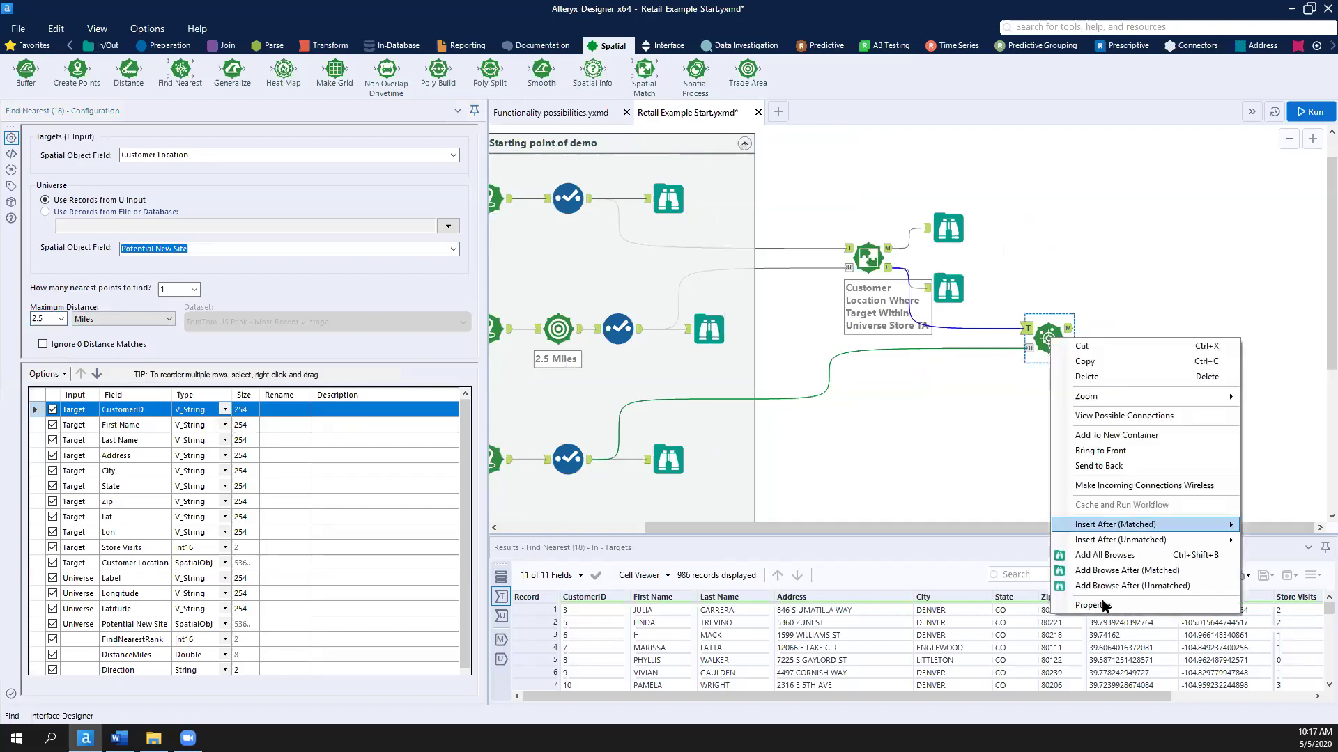
click(1104, 556)
click(1316, 113)
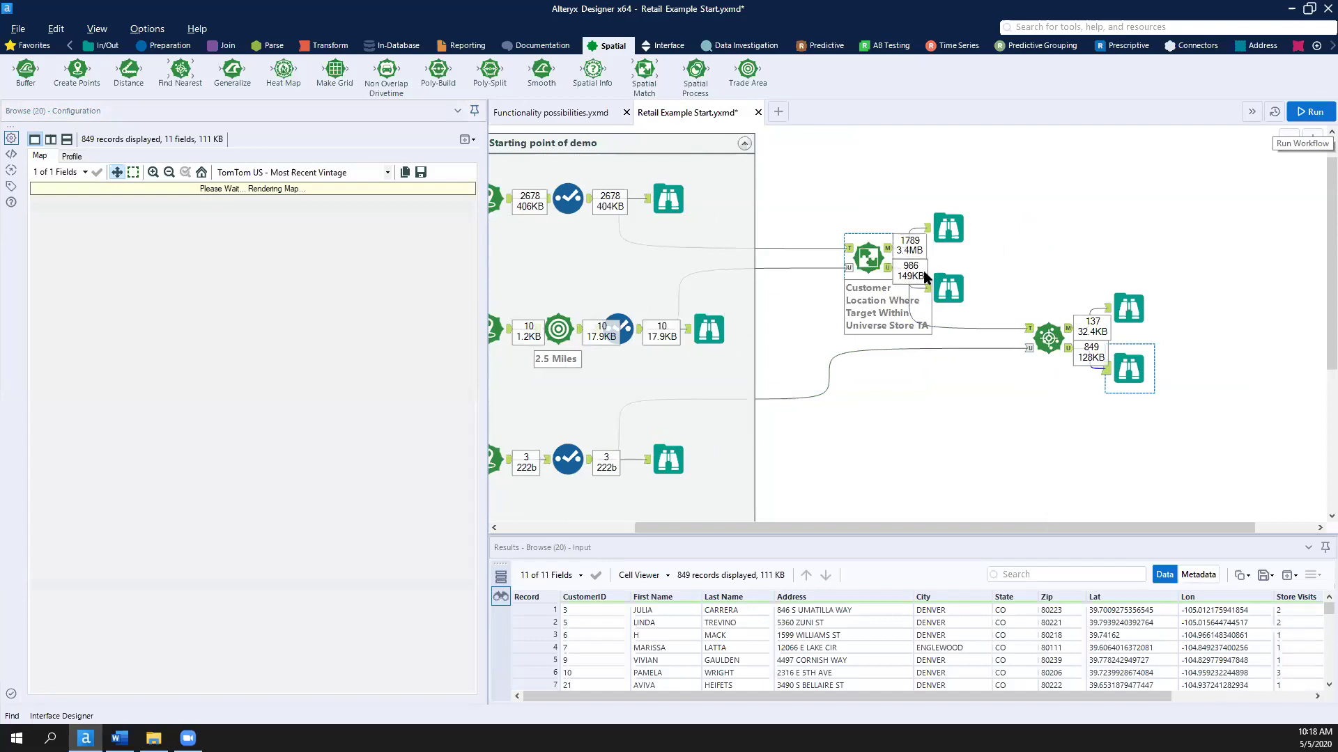
Step: Examine the maps of customers matched and unmatched to potential new sites in the Find Nearest Browse tools
click(1070, 330)
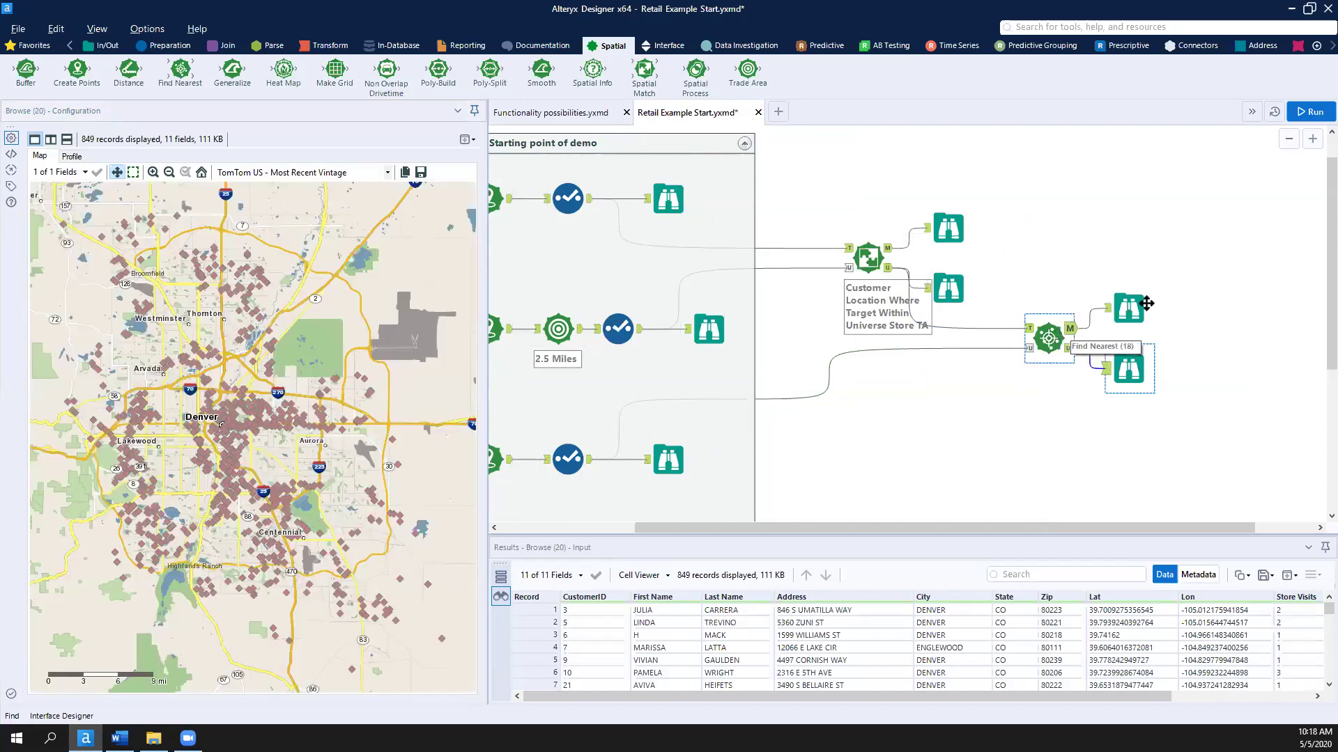
click(1123, 312)
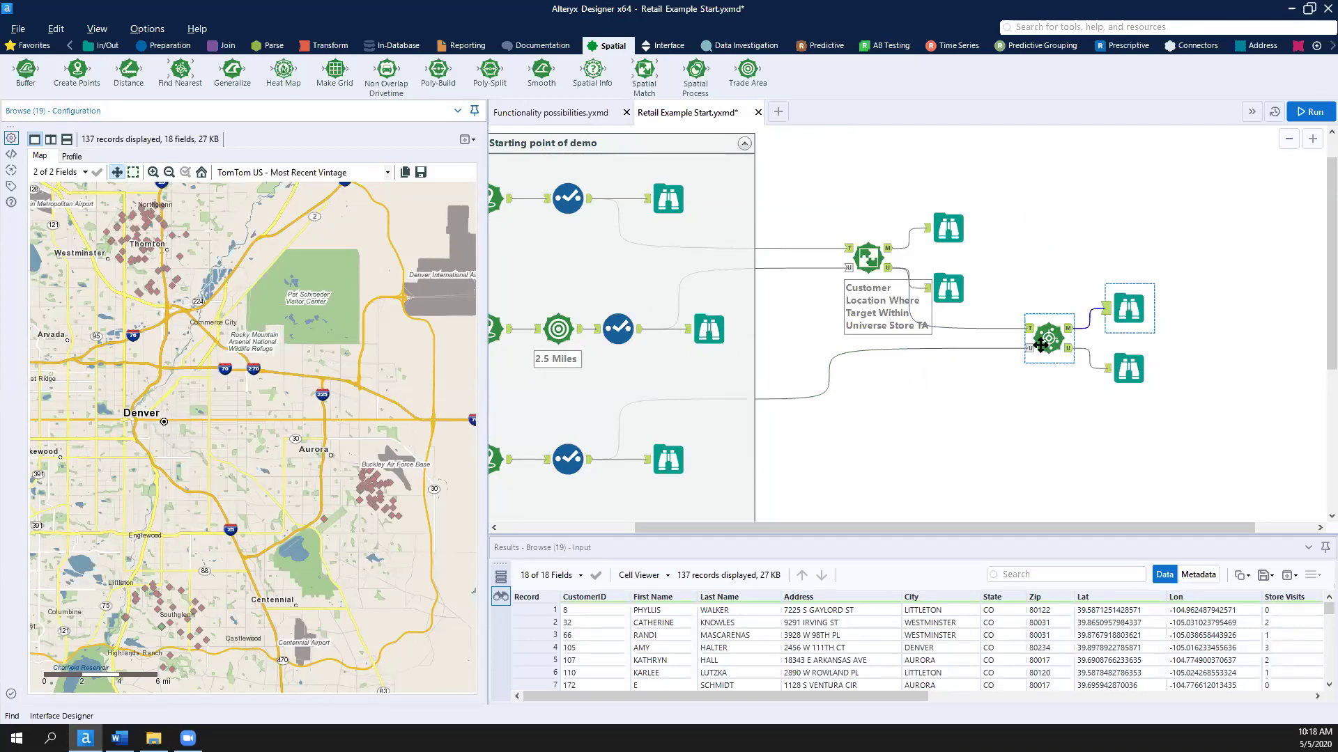
click(1118, 366)
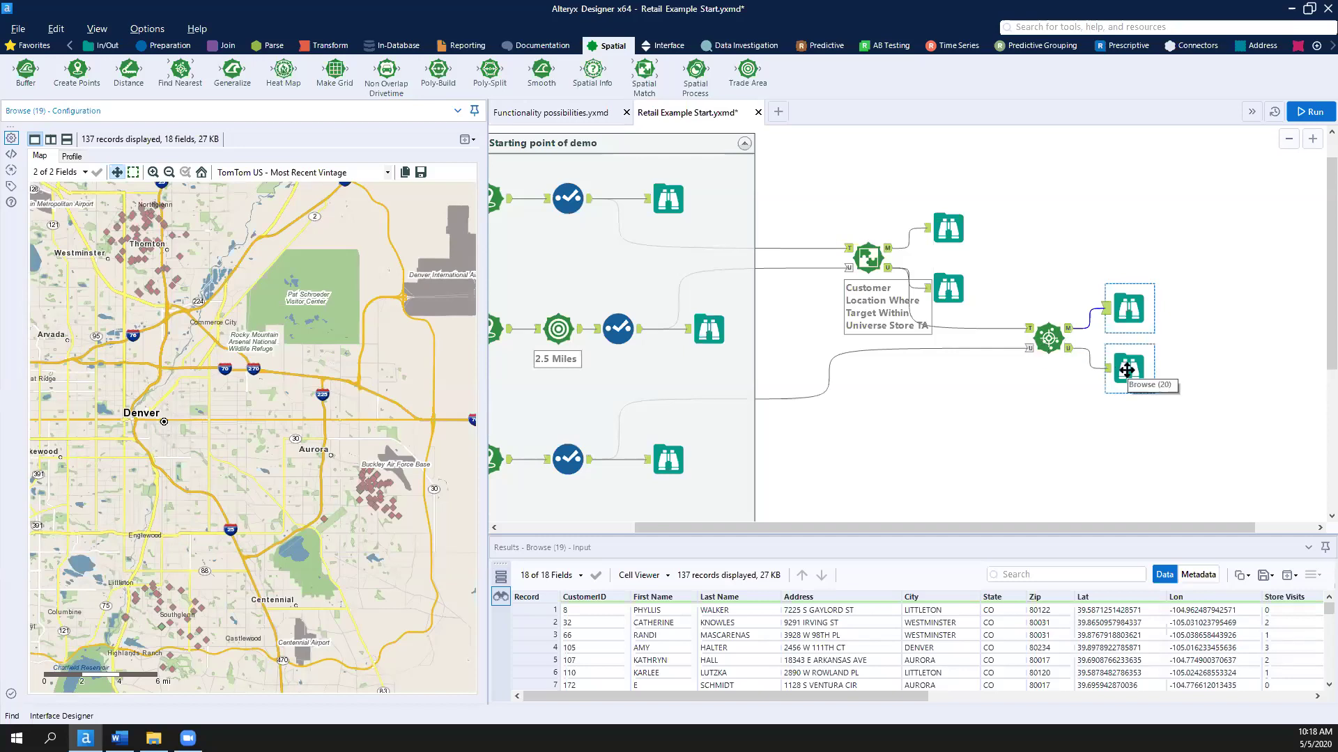
click(1128, 373)
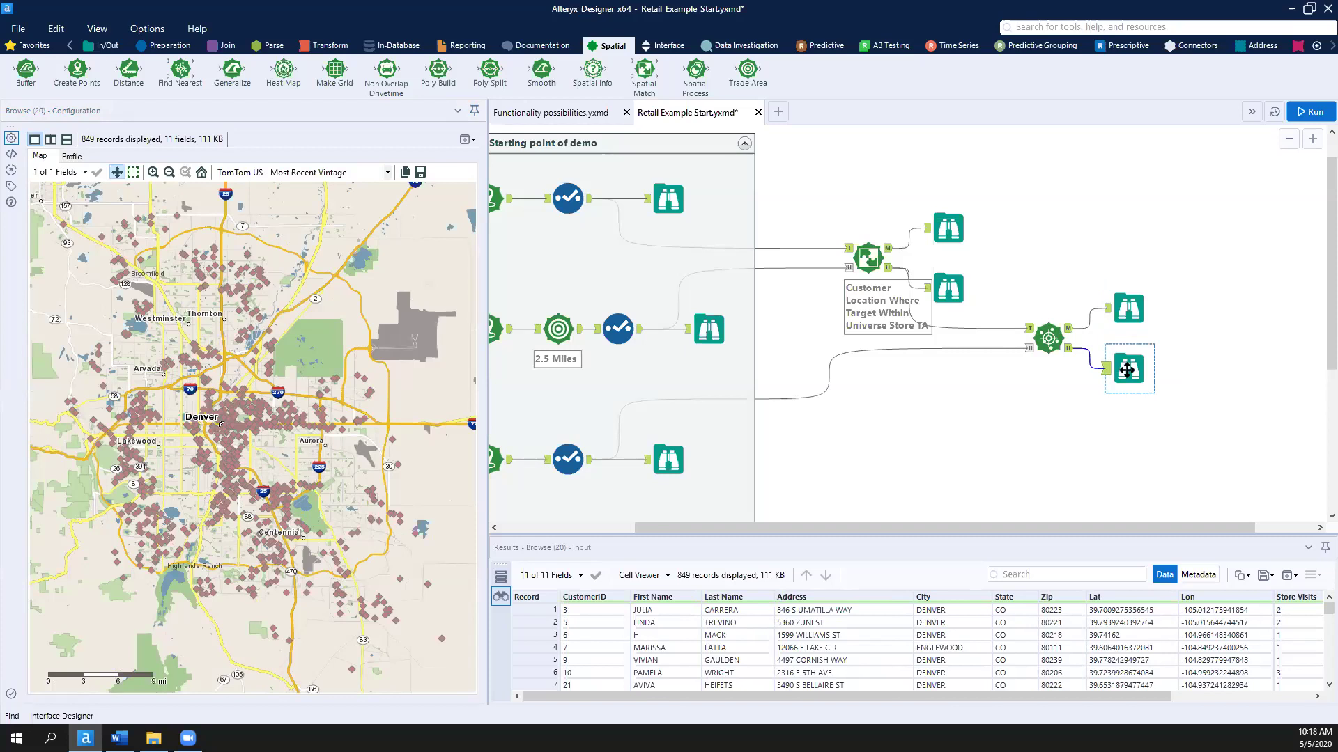
Step: Move the matched Browse tool higher on the canvas and attach a Summarize tool to Find Nearest's matched output
drag(1134, 306, 1155, 252)
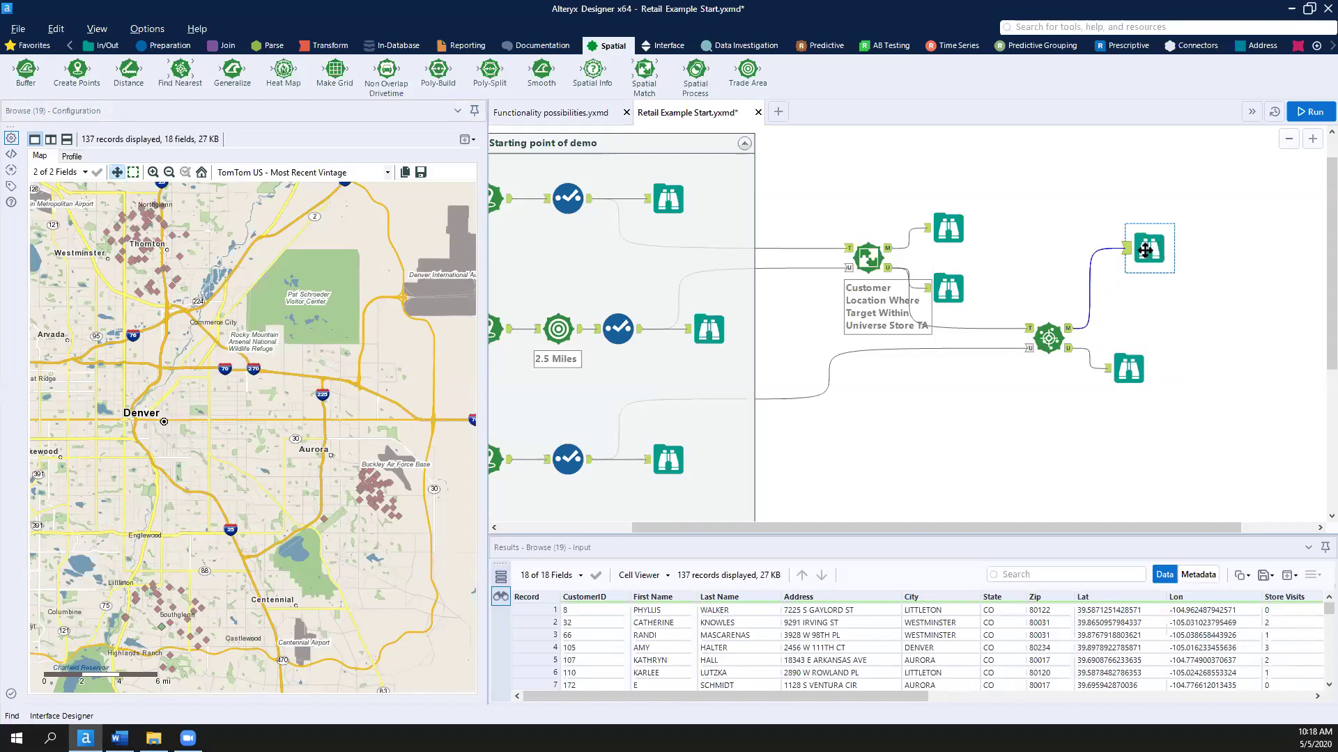
click(324, 45)
drag(232, 70, 1171, 304)
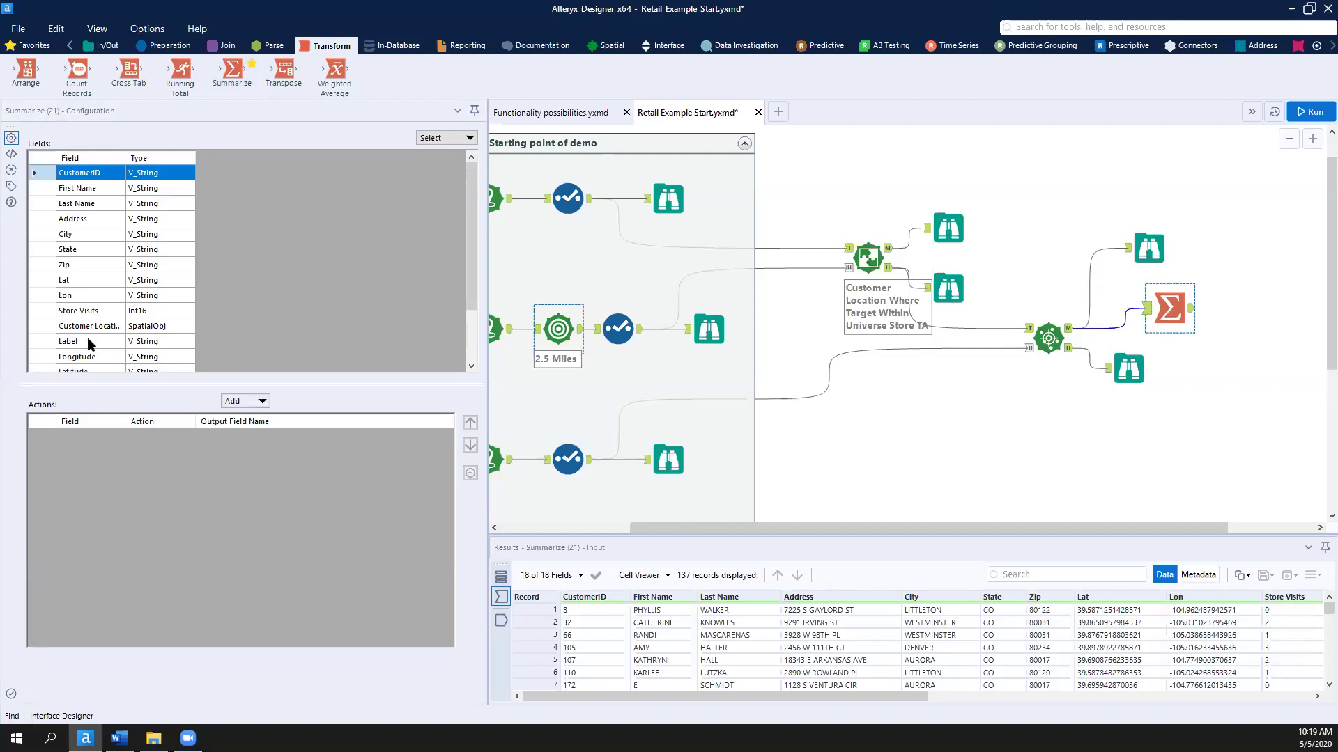
Step: Set Summarize to group by Label and count CustomerID, and run the workflow to view its output
click(104, 342)
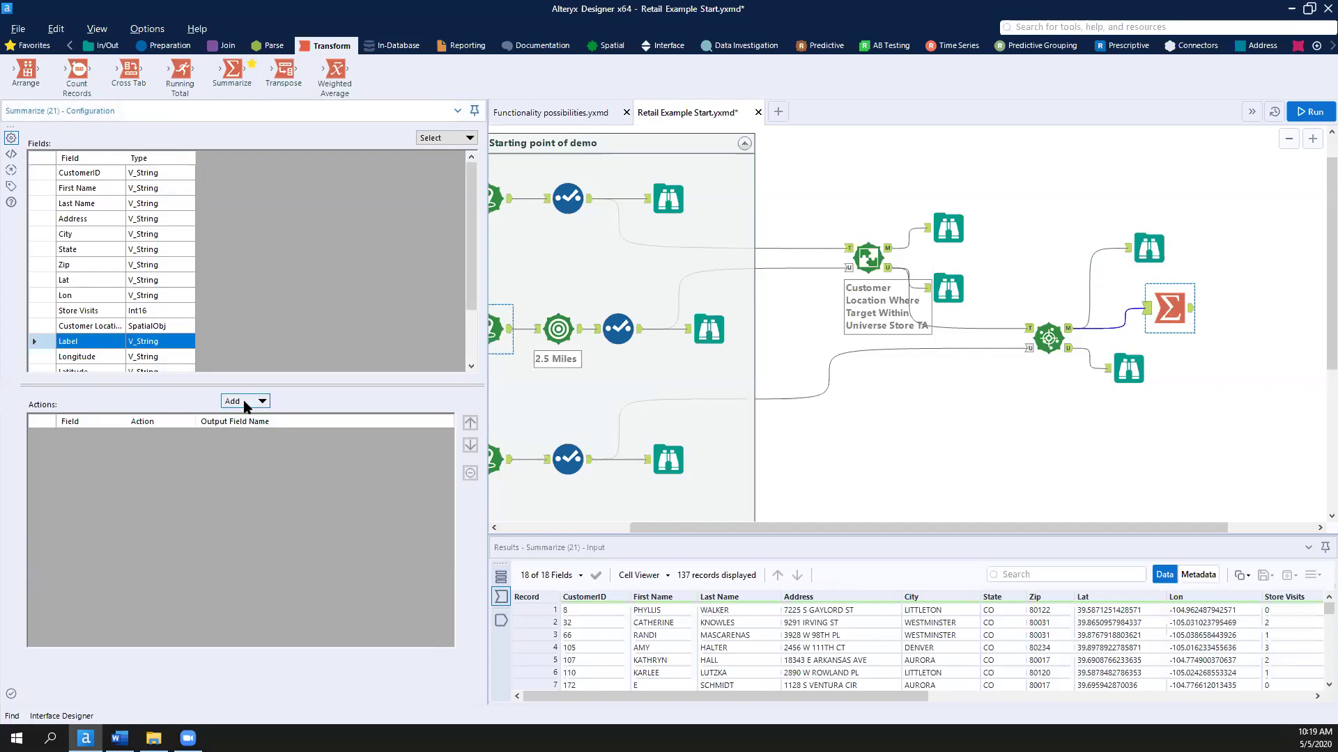
click(245, 402)
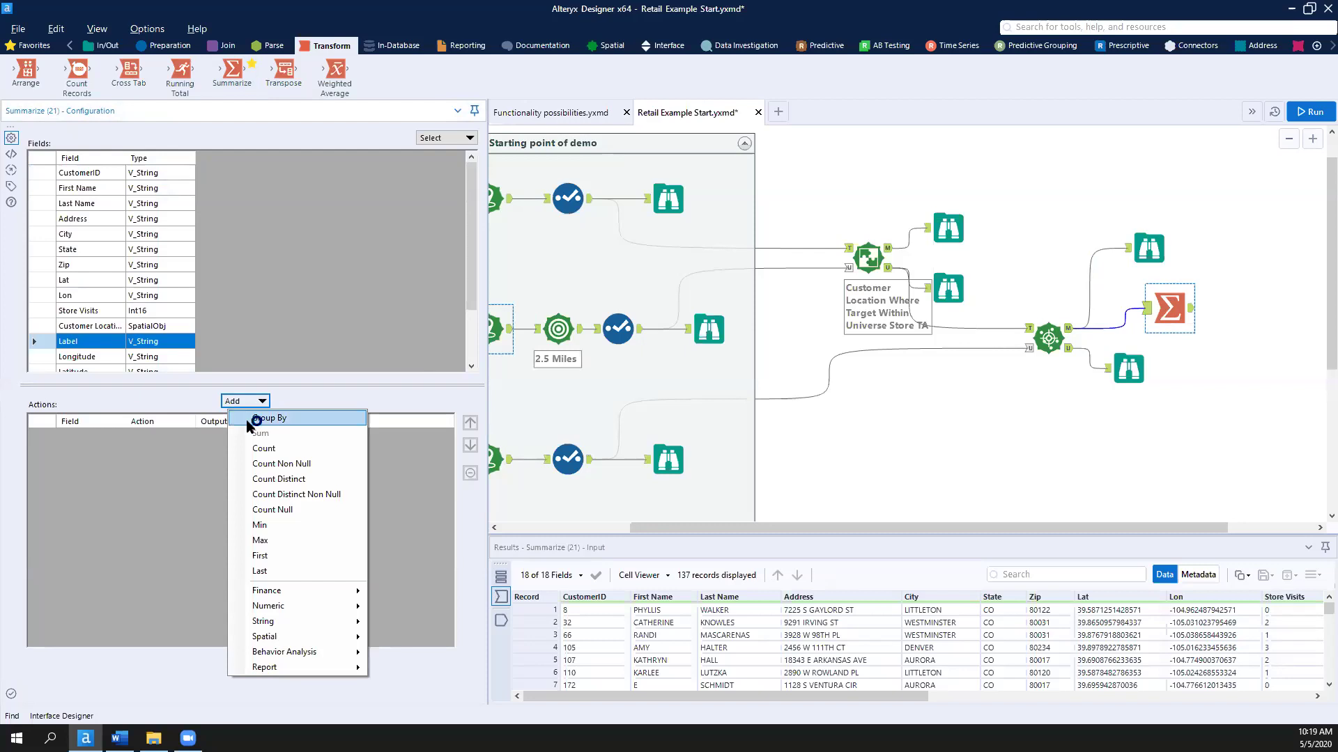
click(252, 427)
click(87, 174)
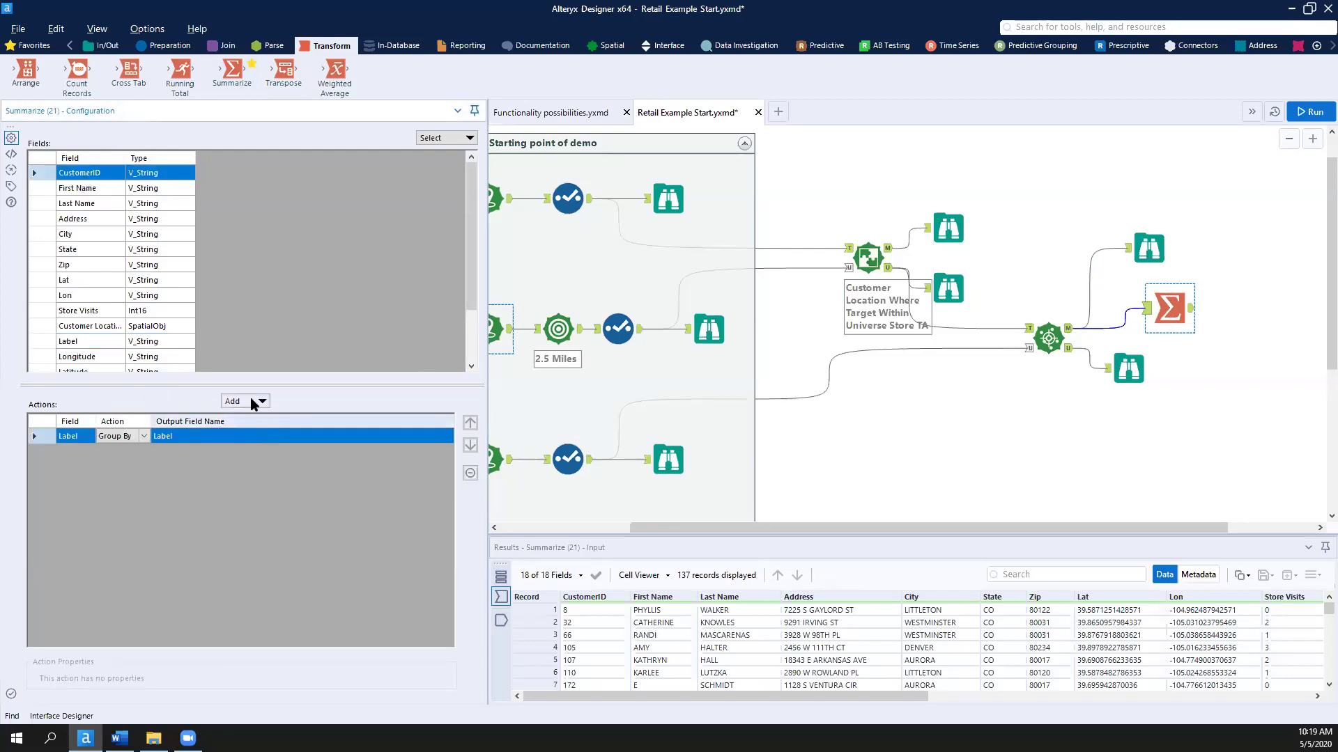
click(253, 401)
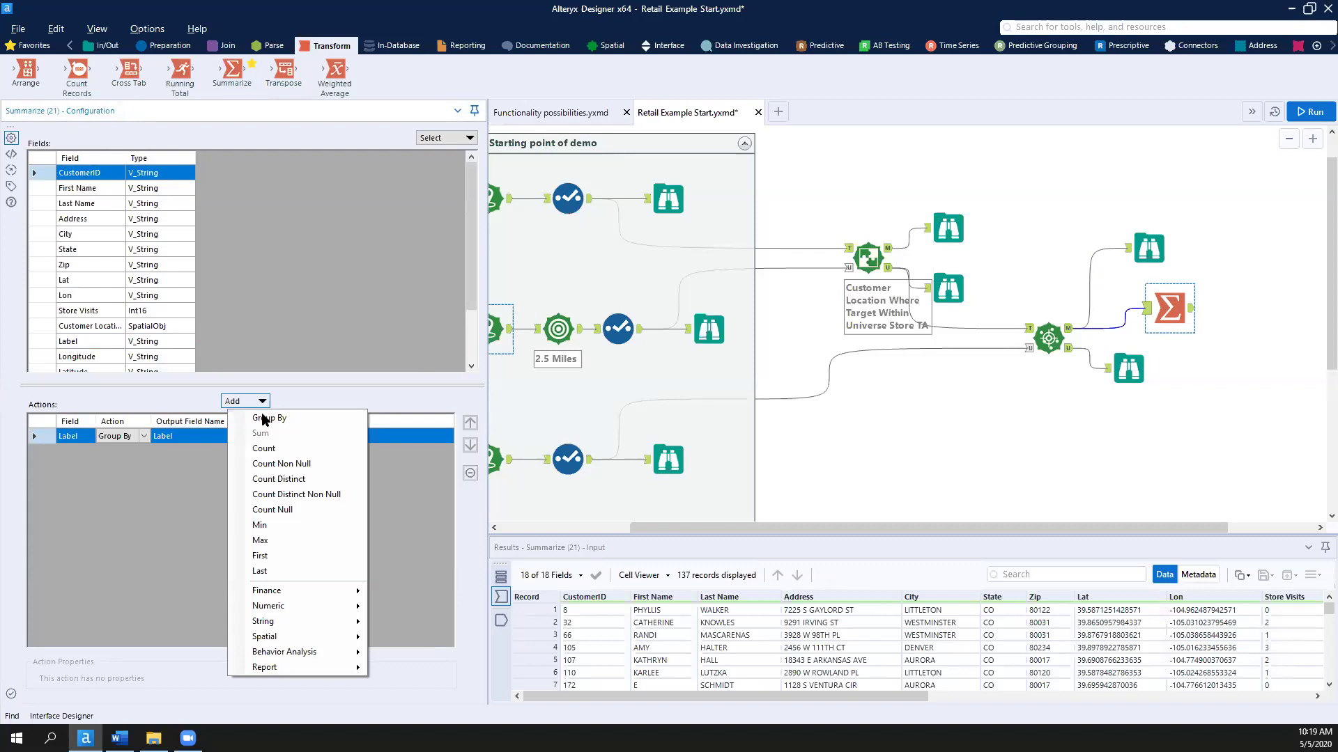
click(258, 449)
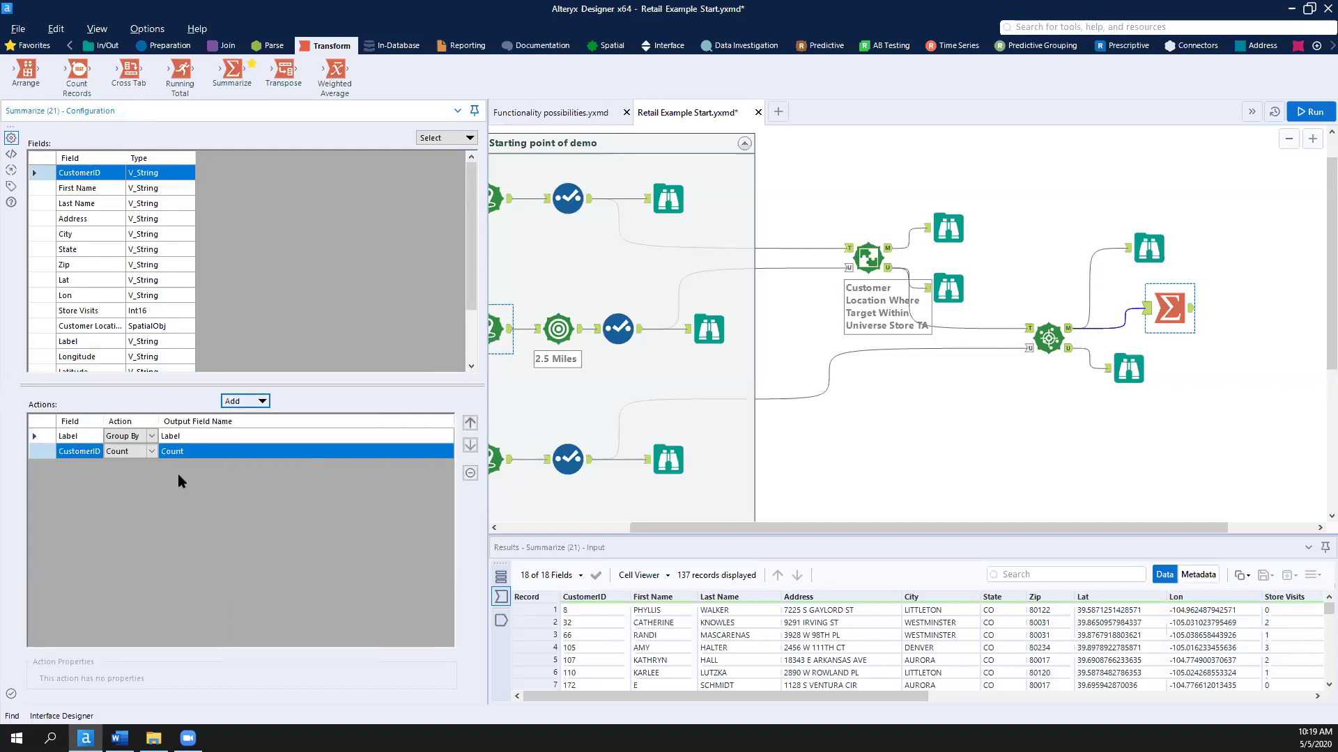
click(1313, 112)
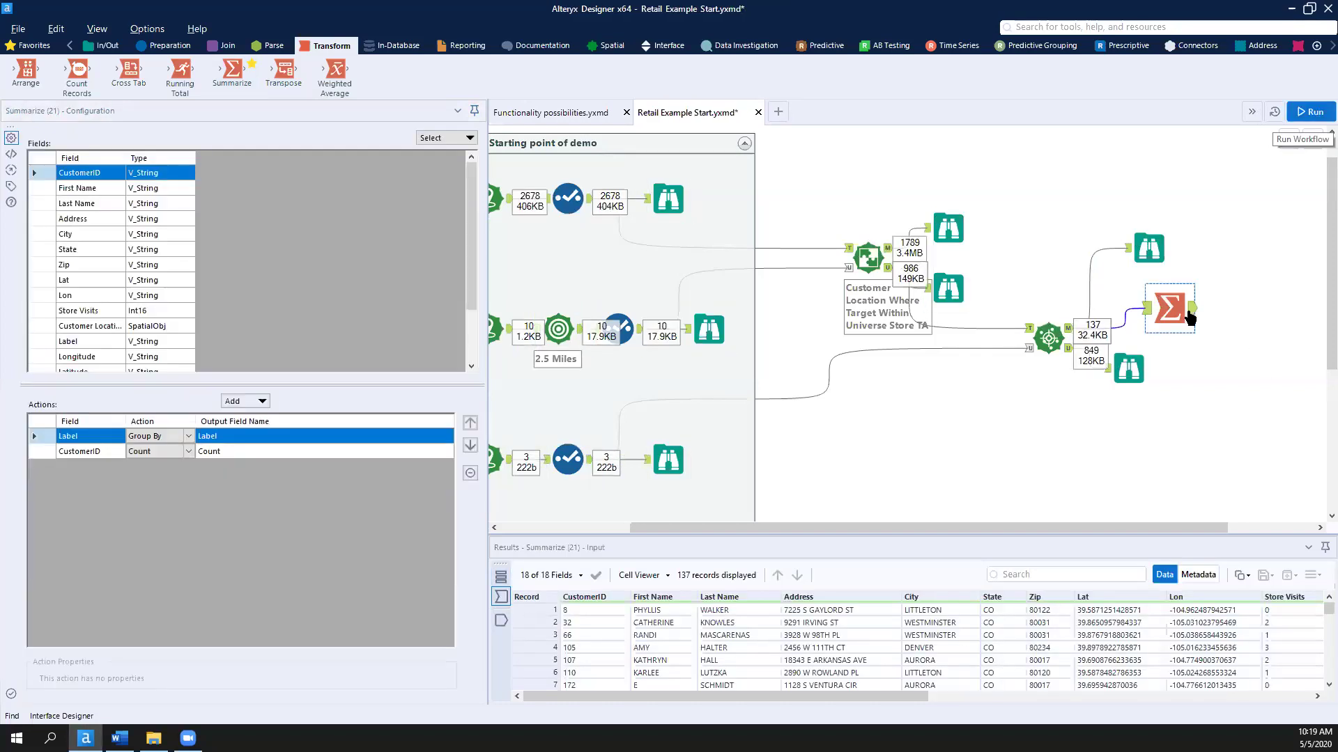
click(1190, 311)
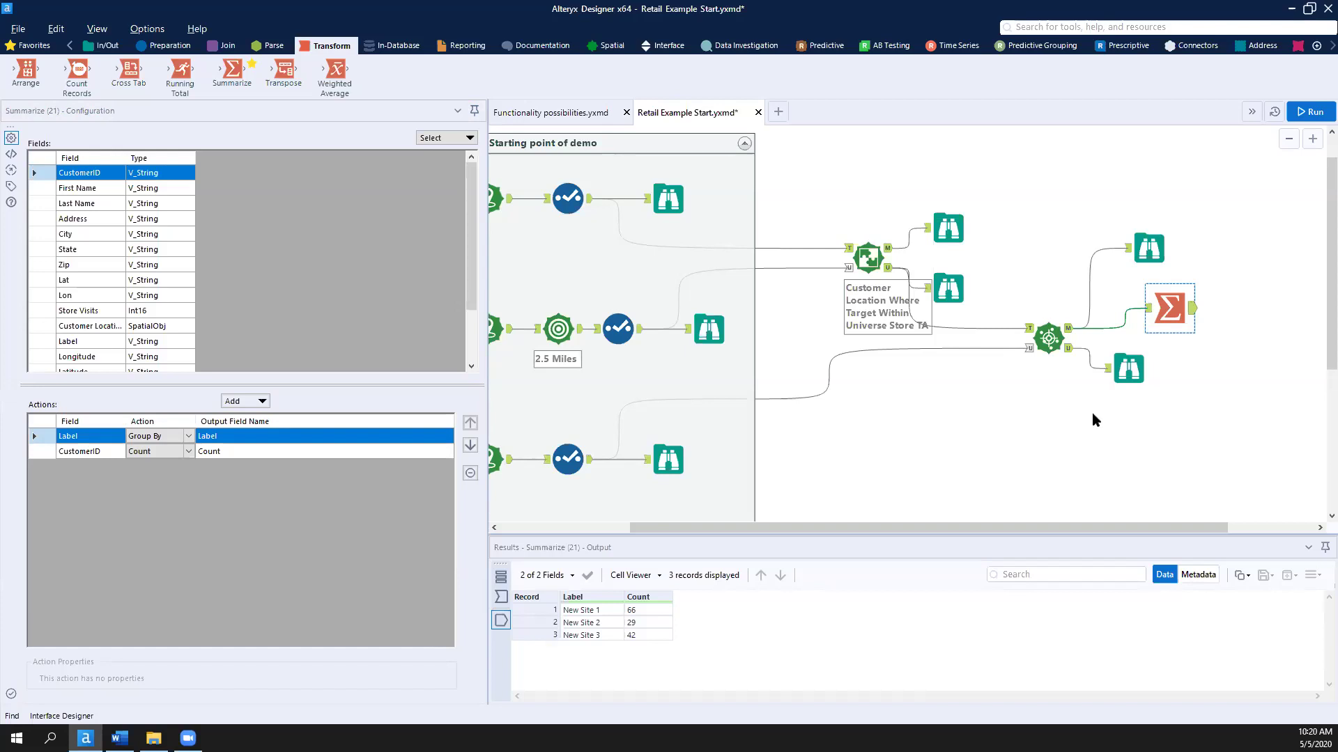
Step: Review the customer locations map and the store trade areas map in the starting container's Browse tools
scroll(1092, 414, down, 1)
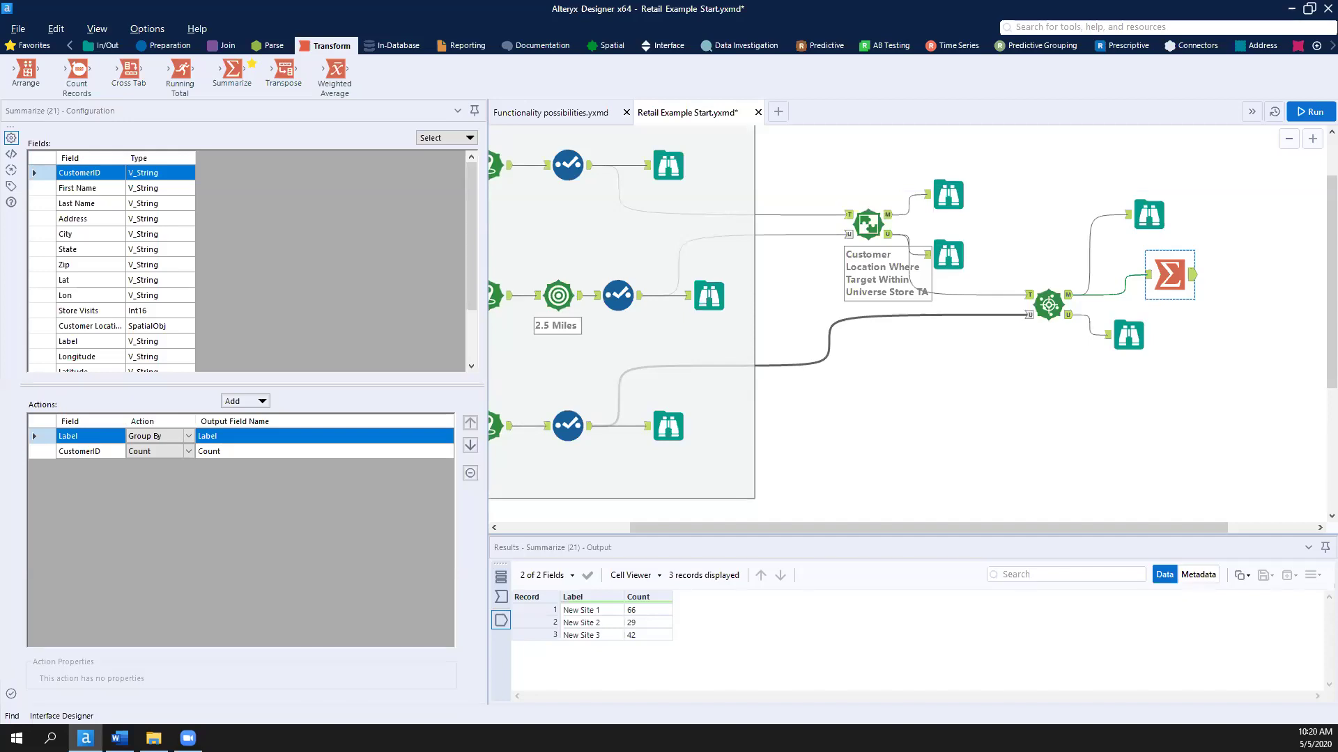
scroll(705, 359, up, 2)
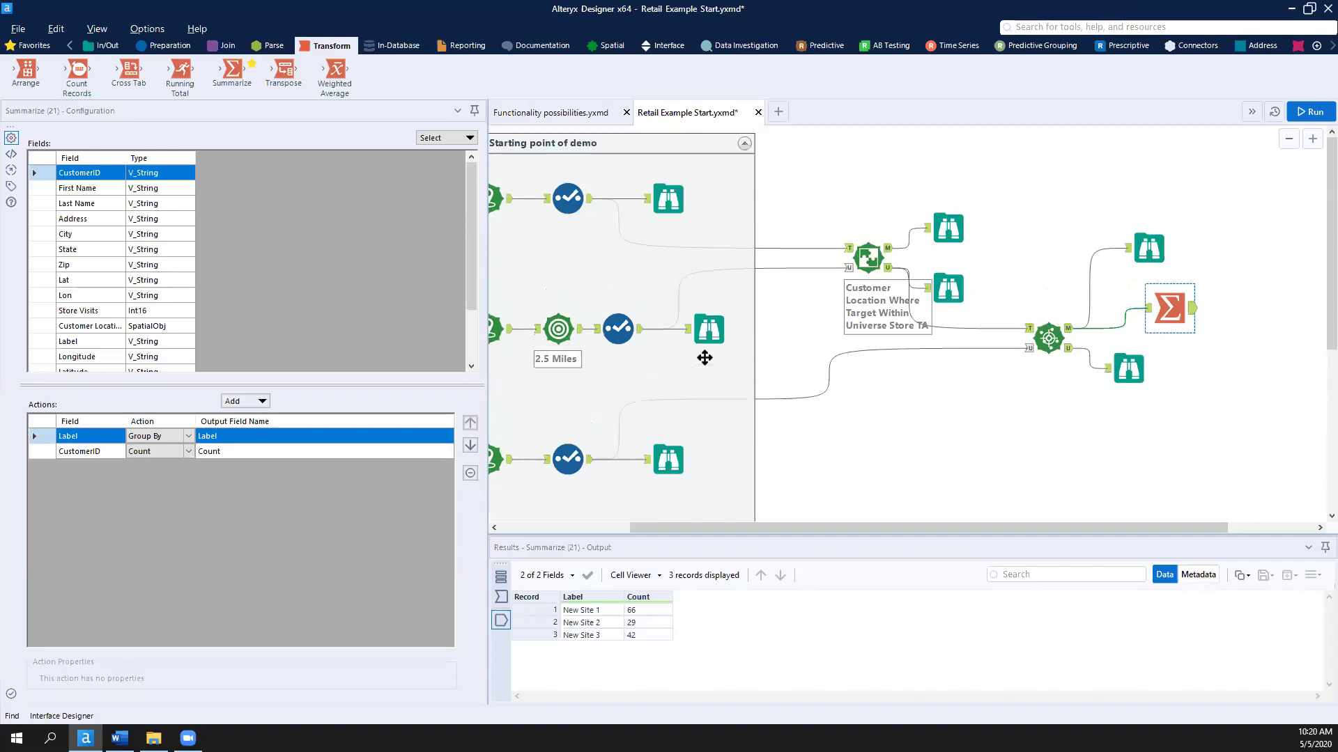
click(659, 238)
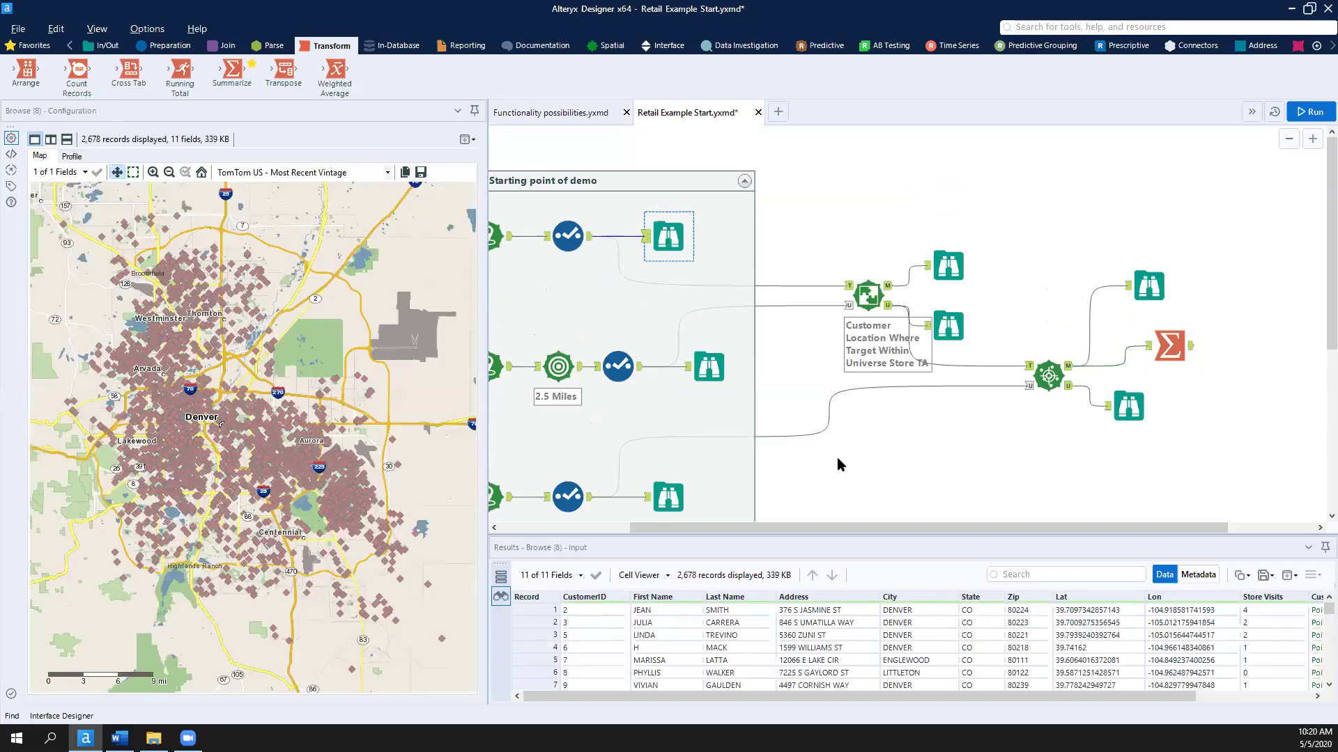
click(702, 370)
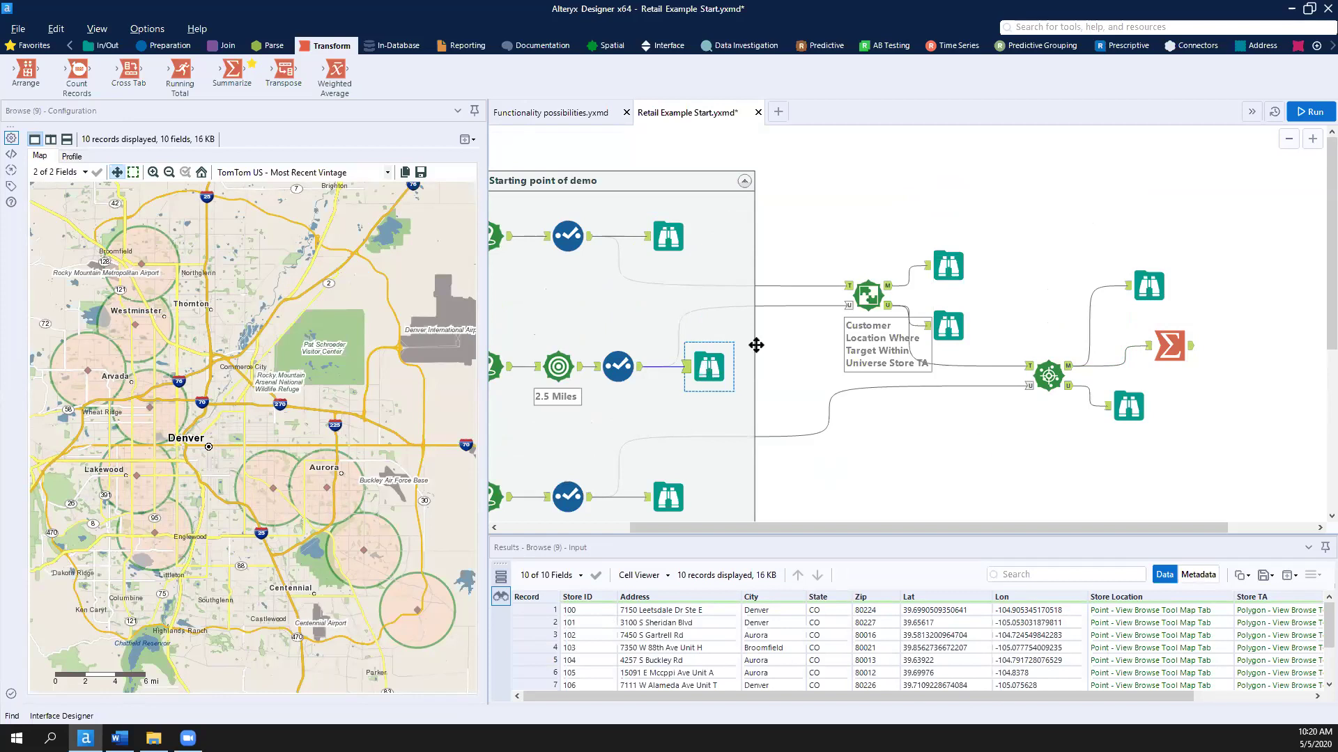
Step: Add an Append Fields tool below the existing branches and connect the store trade area Select output to both its target and source inputs
scroll(899, 437, down, 3)
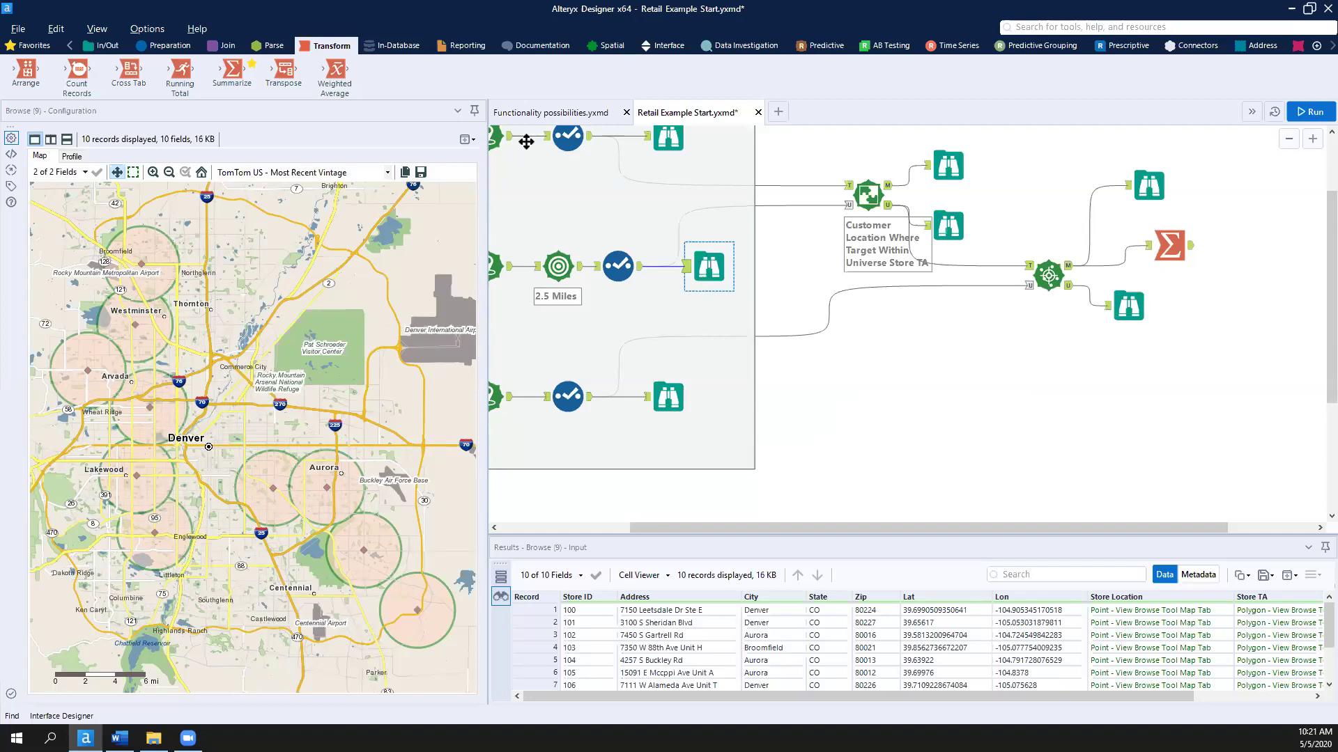
click(224, 45)
drag(20, 67, 859, 435)
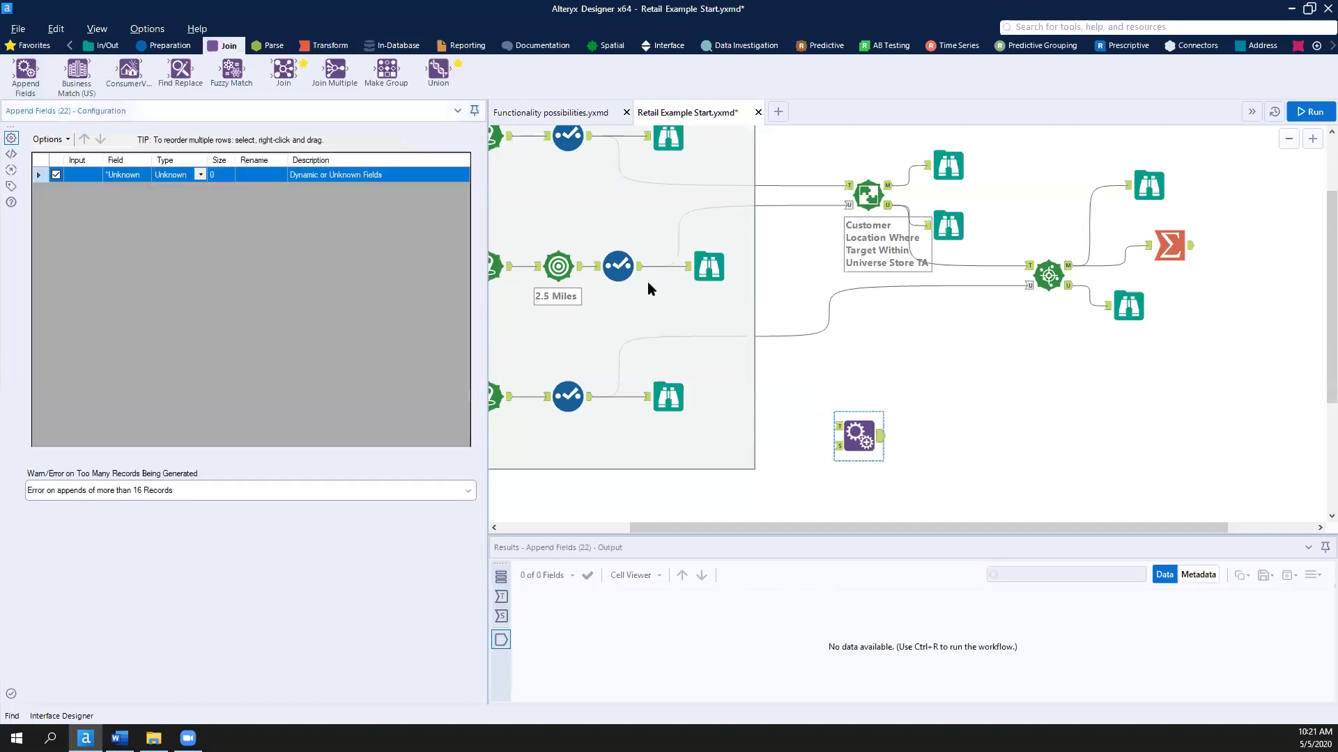
drag(640, 267, 836, 426)
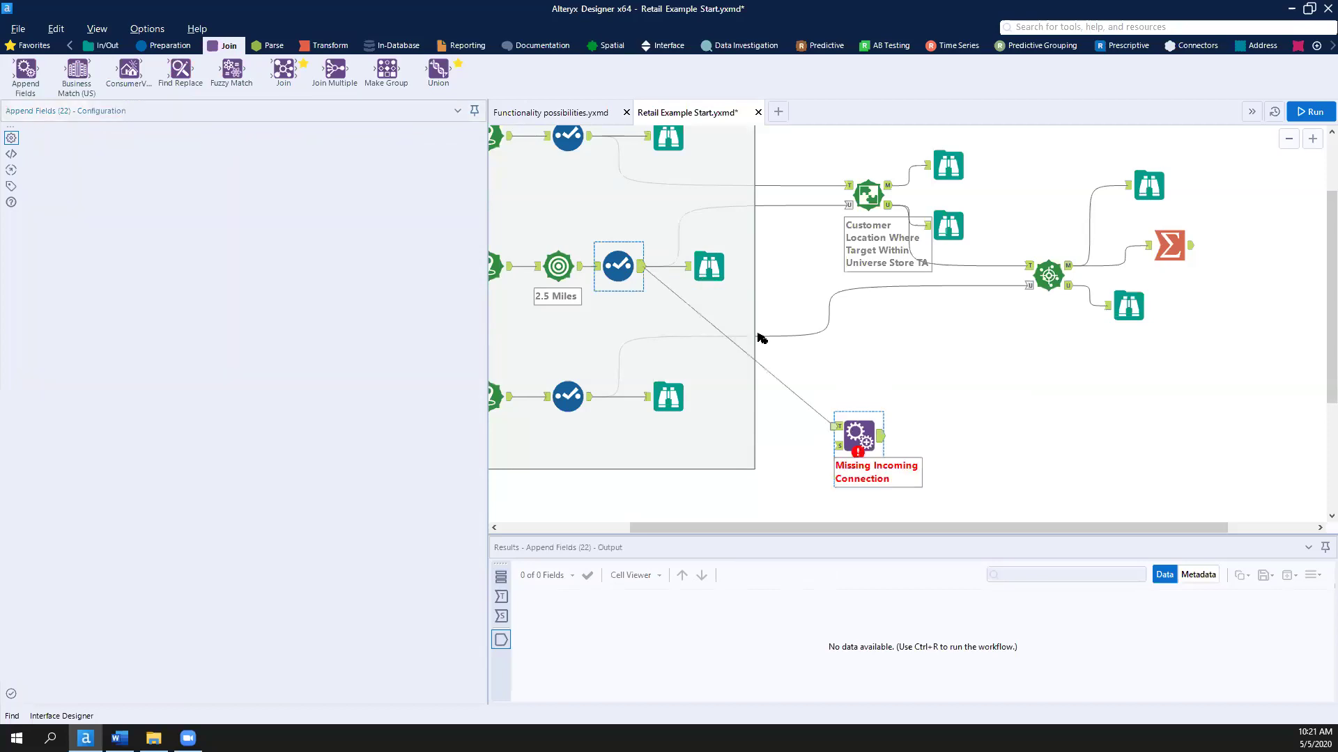
drag(641, 266, 835, 446)
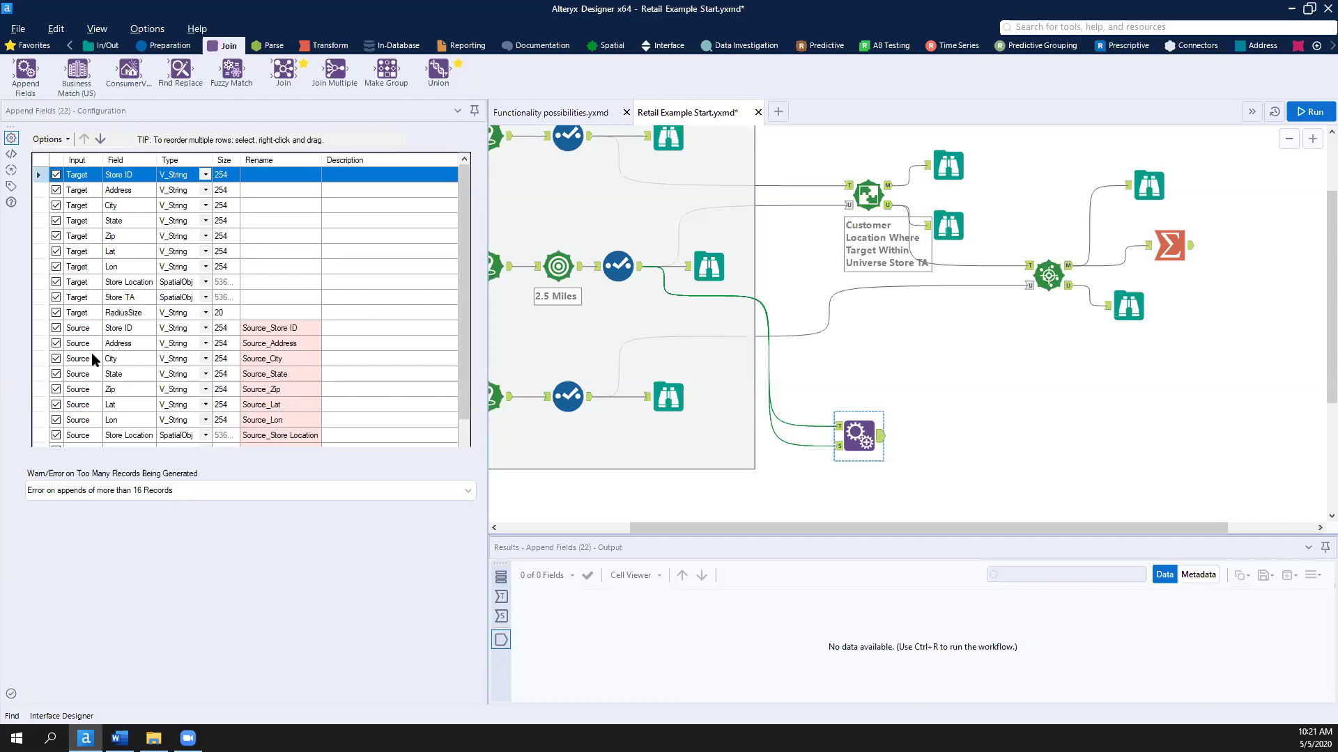
Step: Deselect all fields in Append Fields, then keep only Store ID, Store Location and Store TA for both the target and the source
click(67, 140)
mouse_move(68, 172)
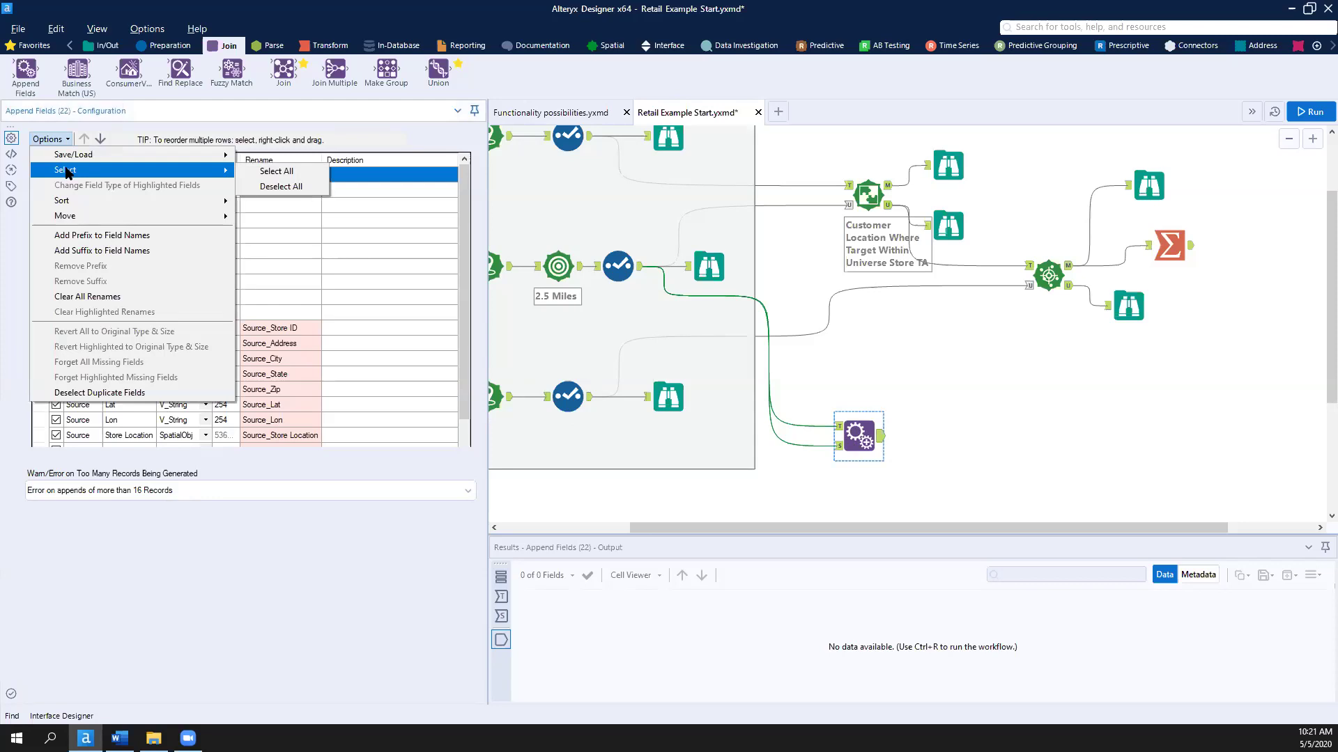
click(280, 187)
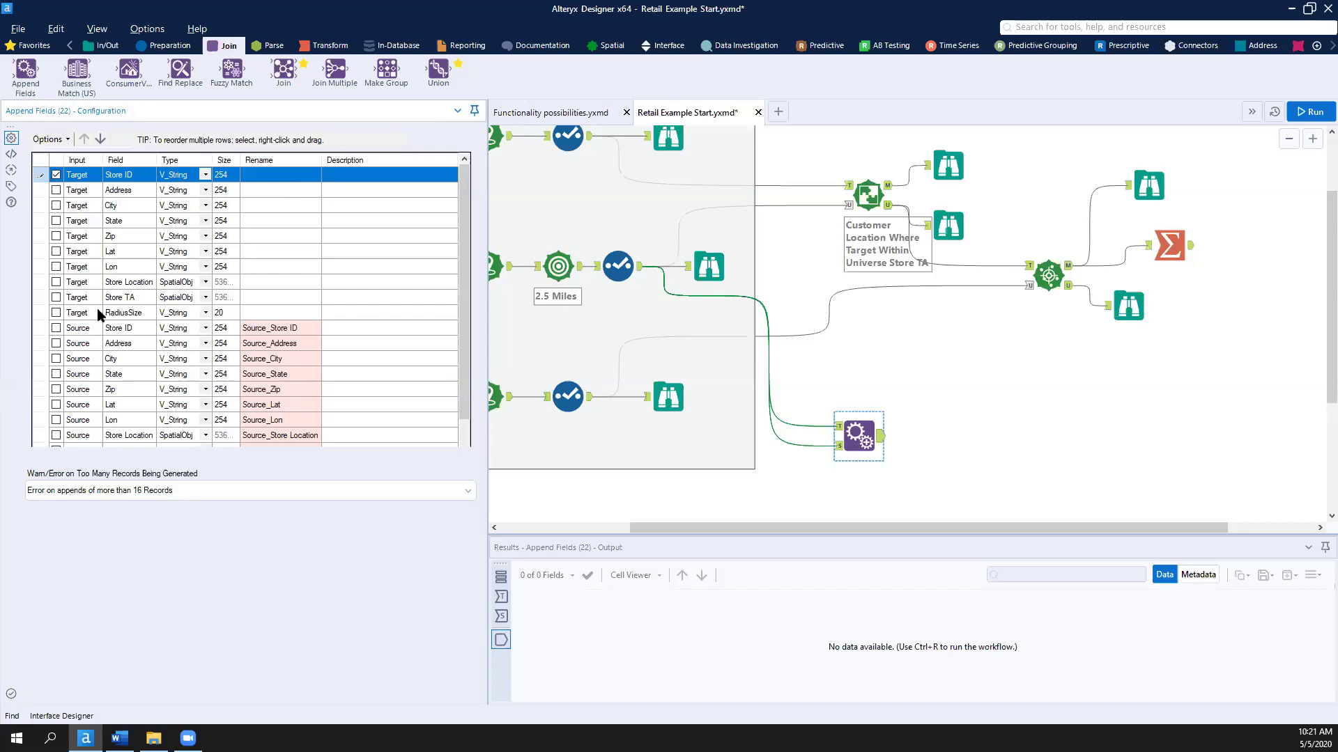
click(56, 282)
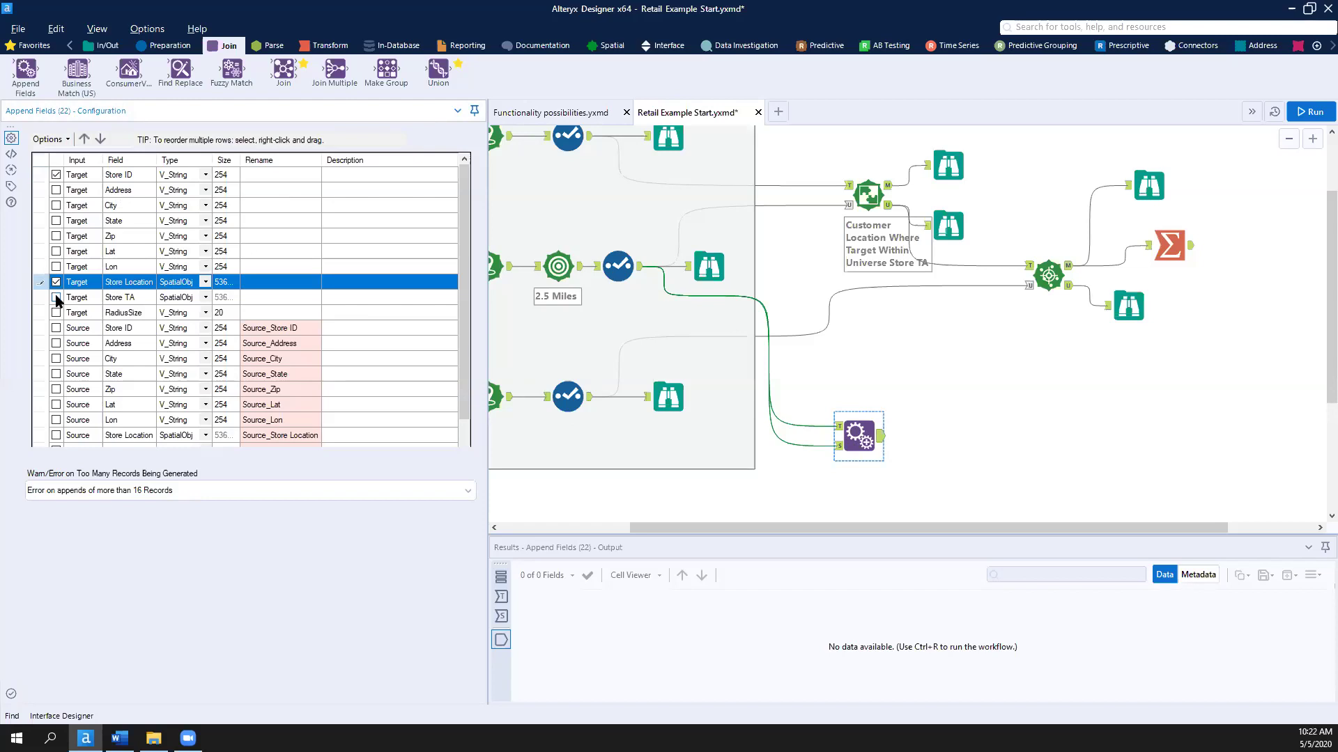
click(56, 298)
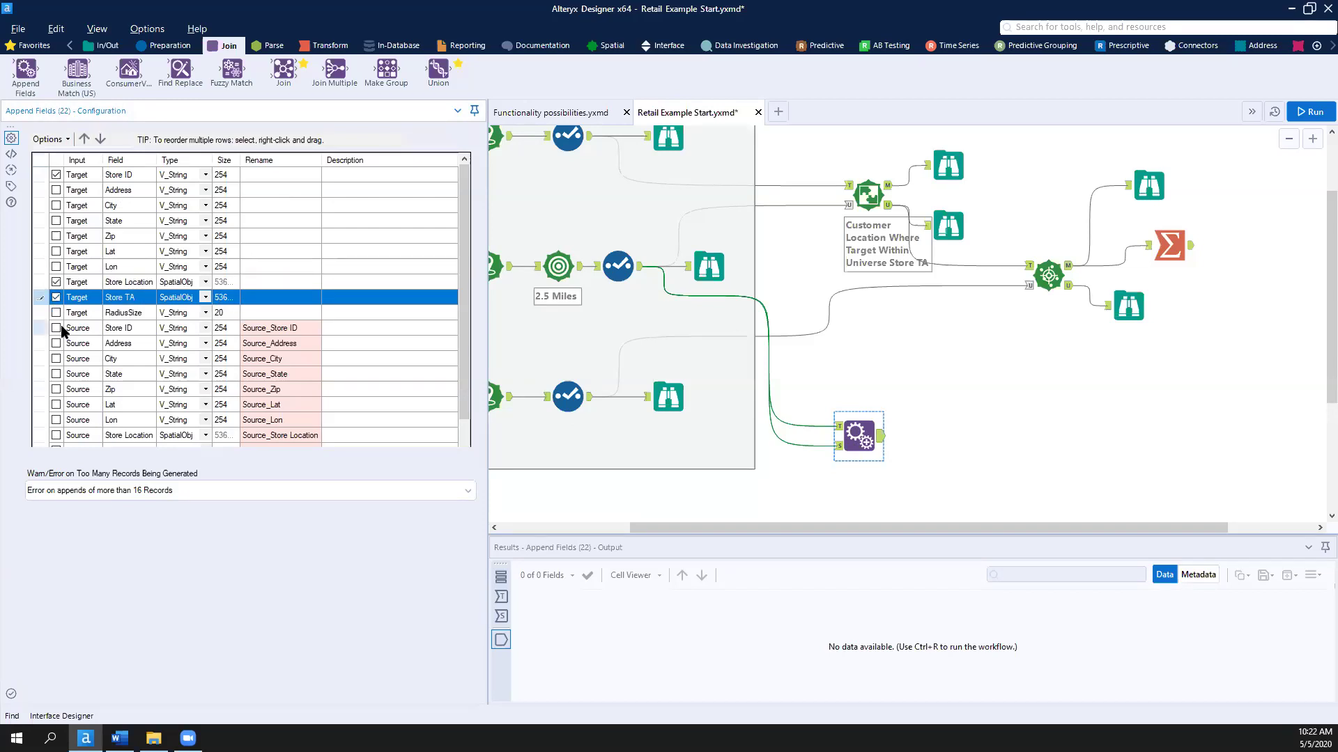
click(56, 328)
scroll(79, 347, down, 1)
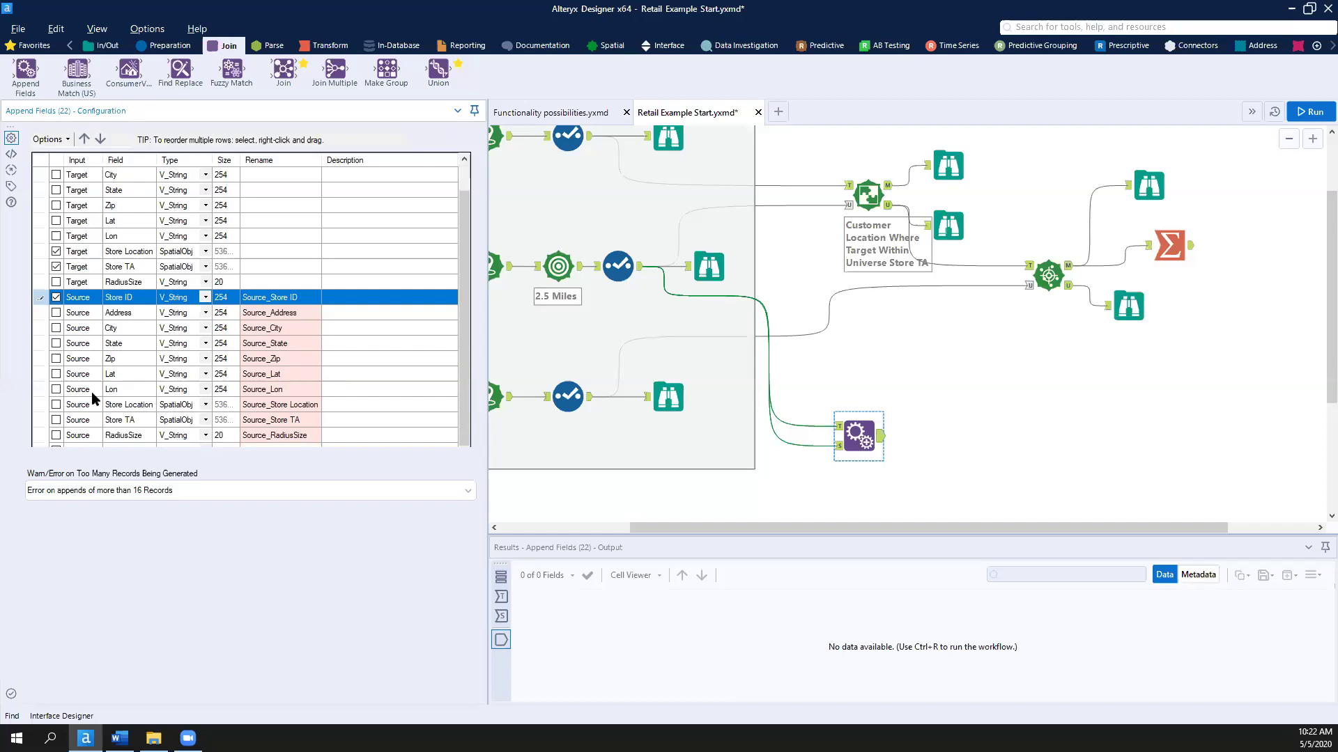
click(56, 405)
click(56, 420)
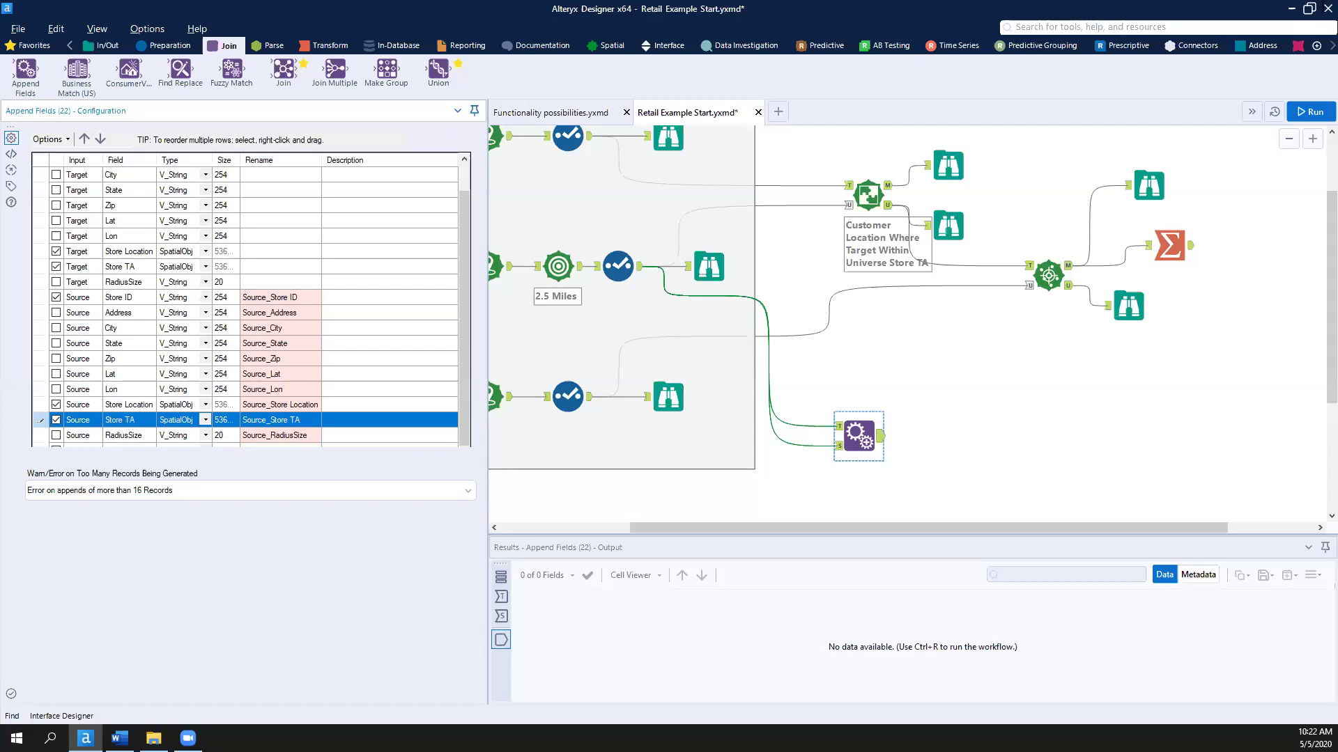
Step: Save and run the workflow, and review the store pairings in the Append Fields output
key(ctrl+s)
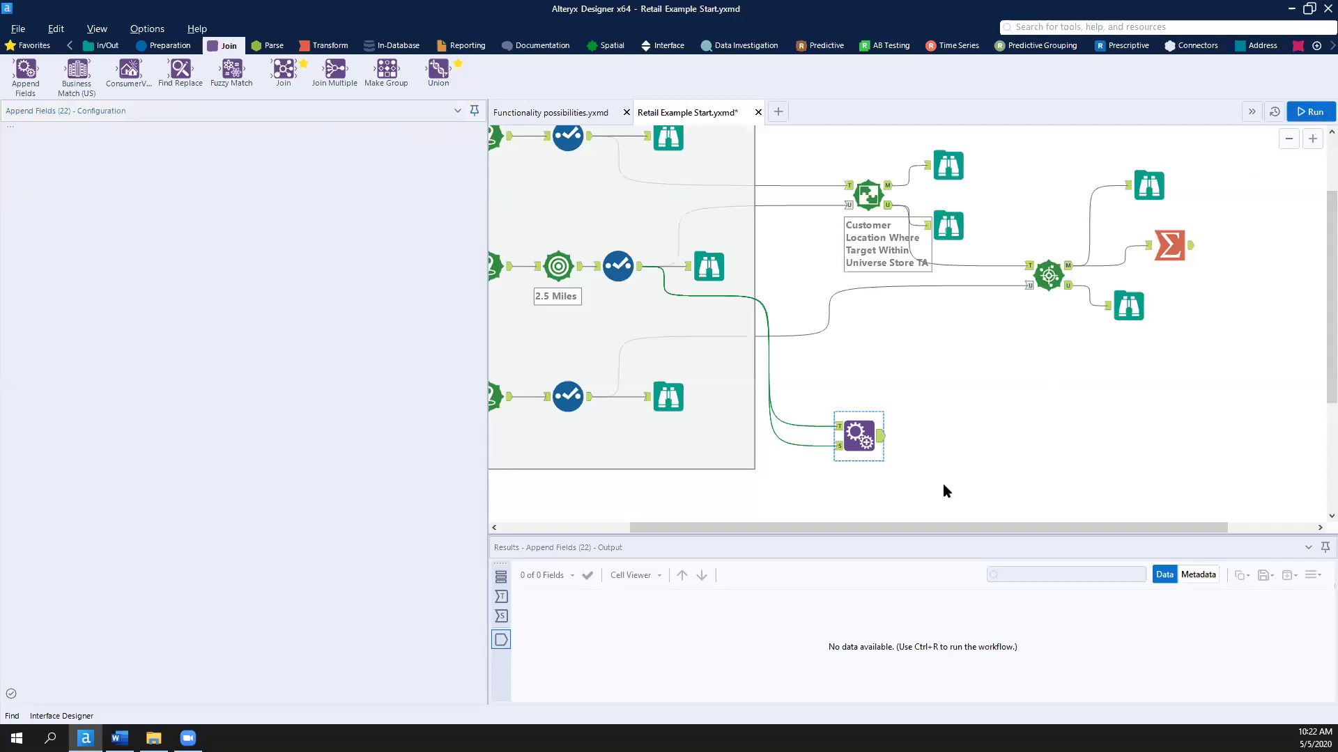
key(ctrl+r)
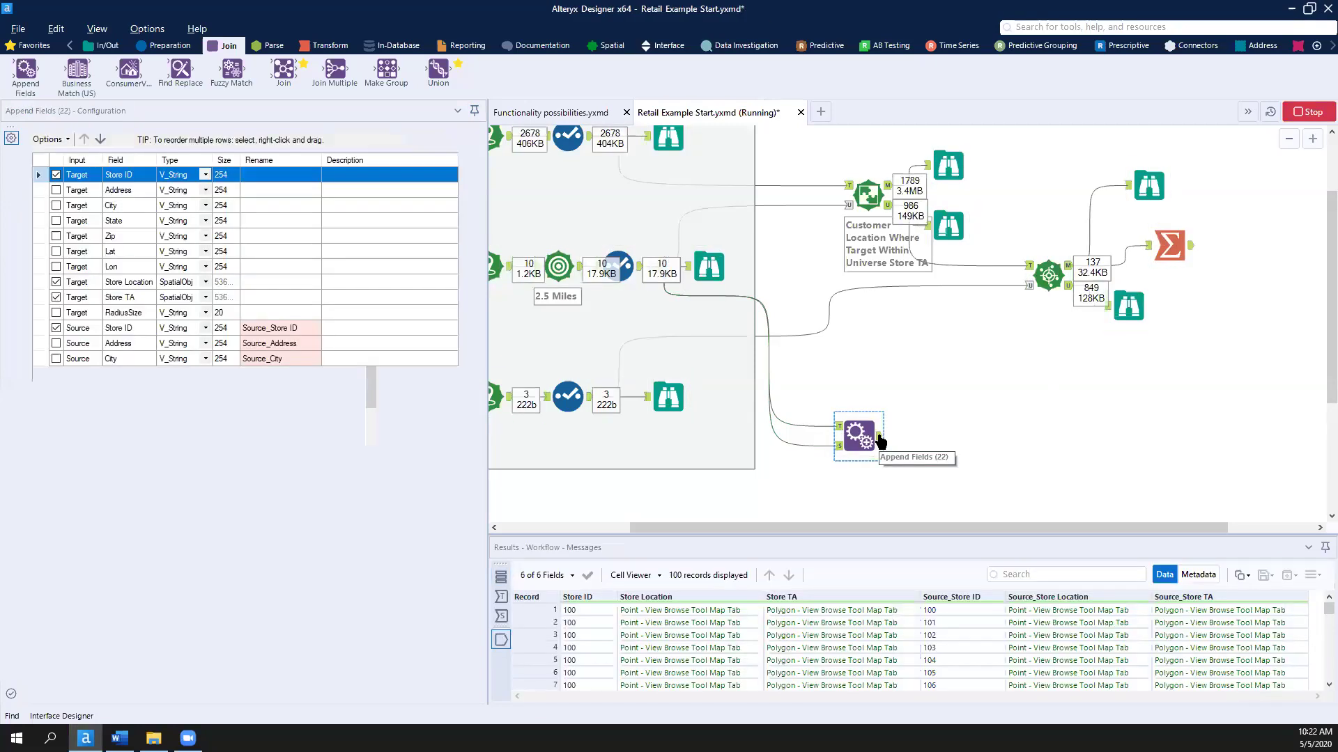
click(585, 612)
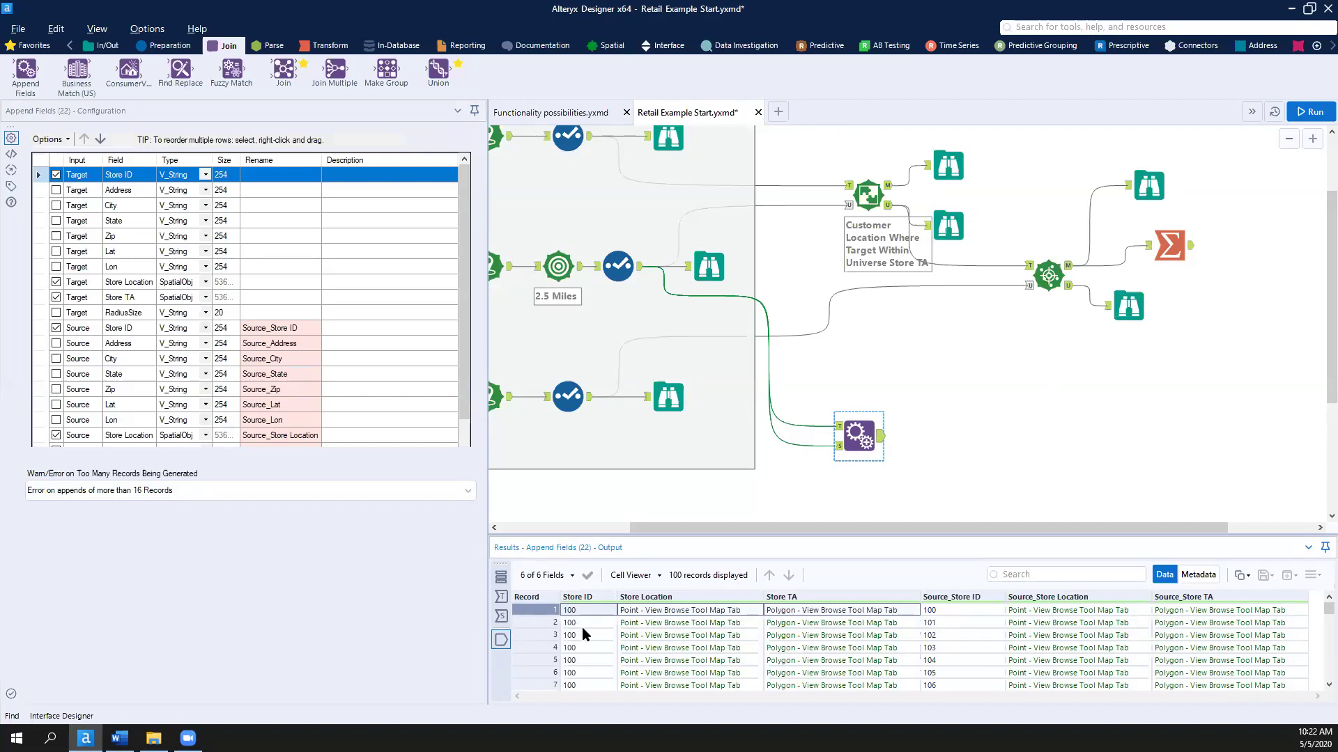
scroll(582, 628, down, 2)
scroll(946, 621, up, 2)
scroll(934, 631, down, 16)
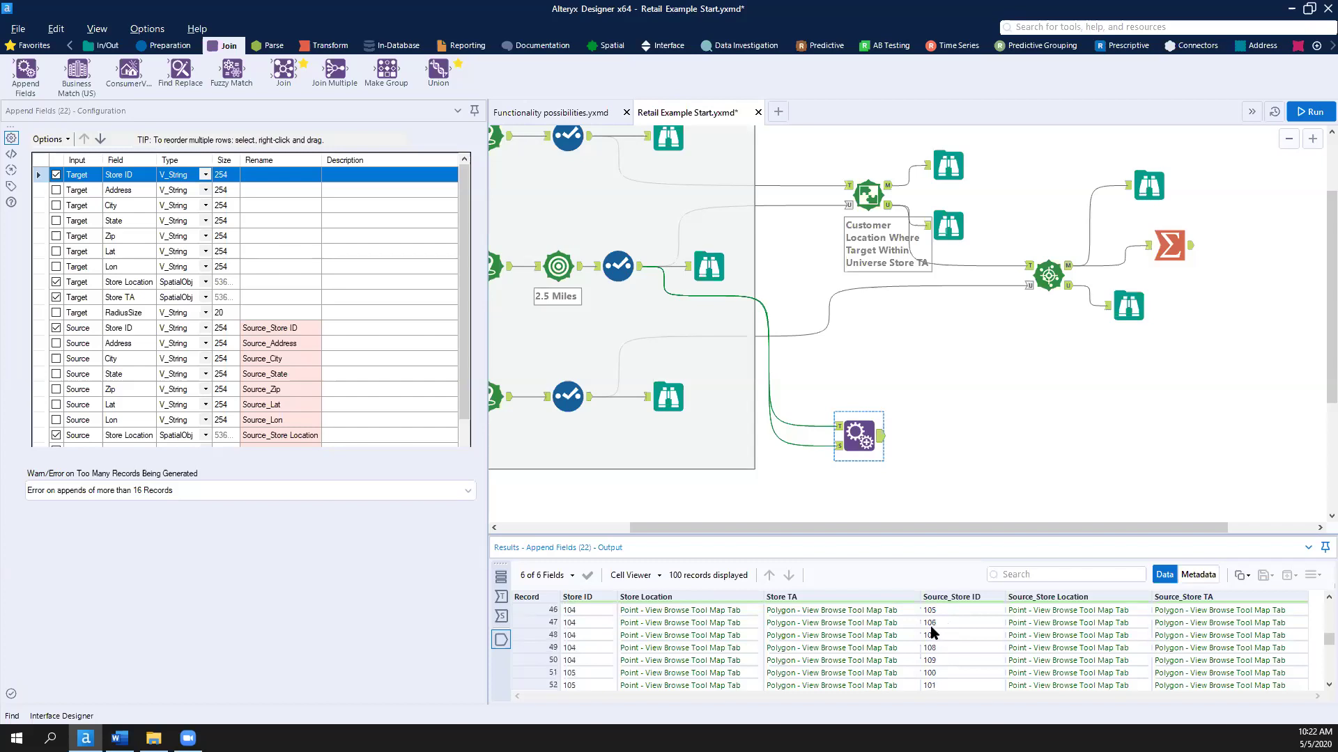
scroll(931, 631, up, 16)
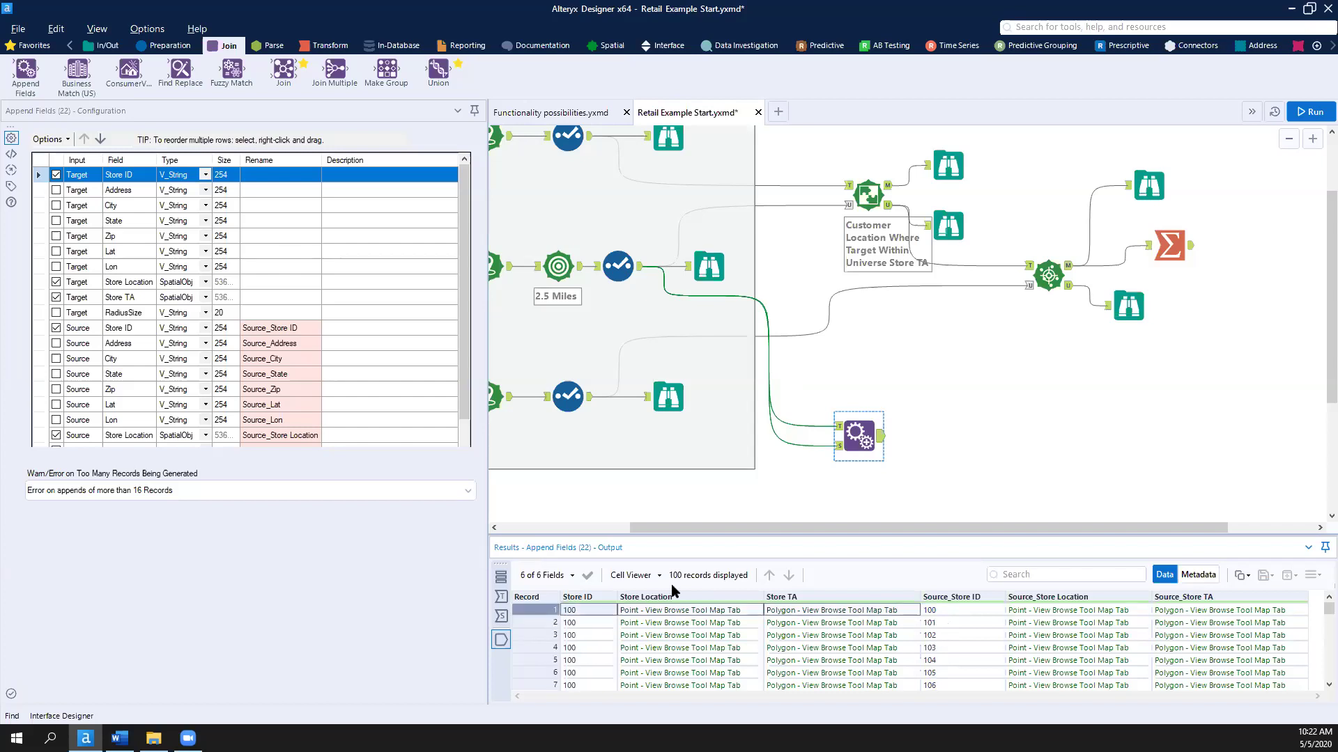
click(545, 618)
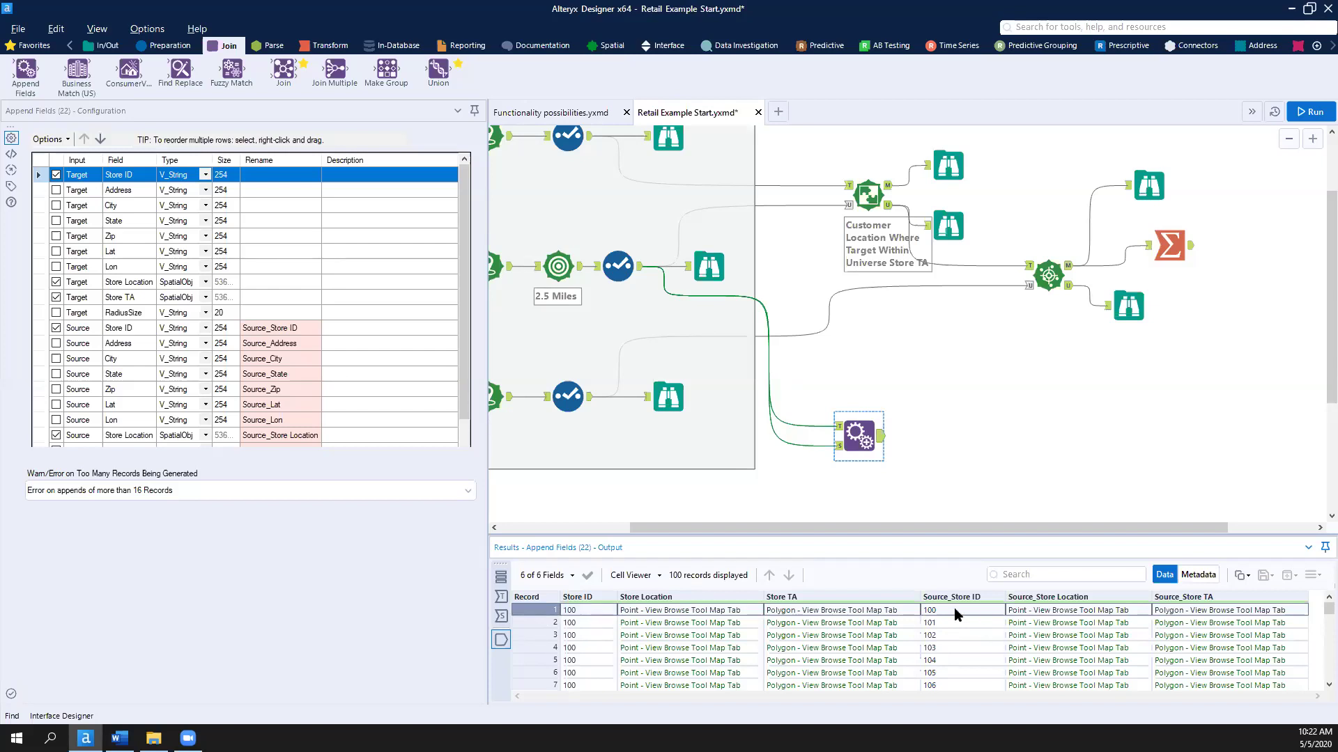
Step: Attach a Filter tool to Append Fields with the custom expression [Store ID] != [Source_Store ID]
click(168, 46)
drag(181, 69, 956, 447)
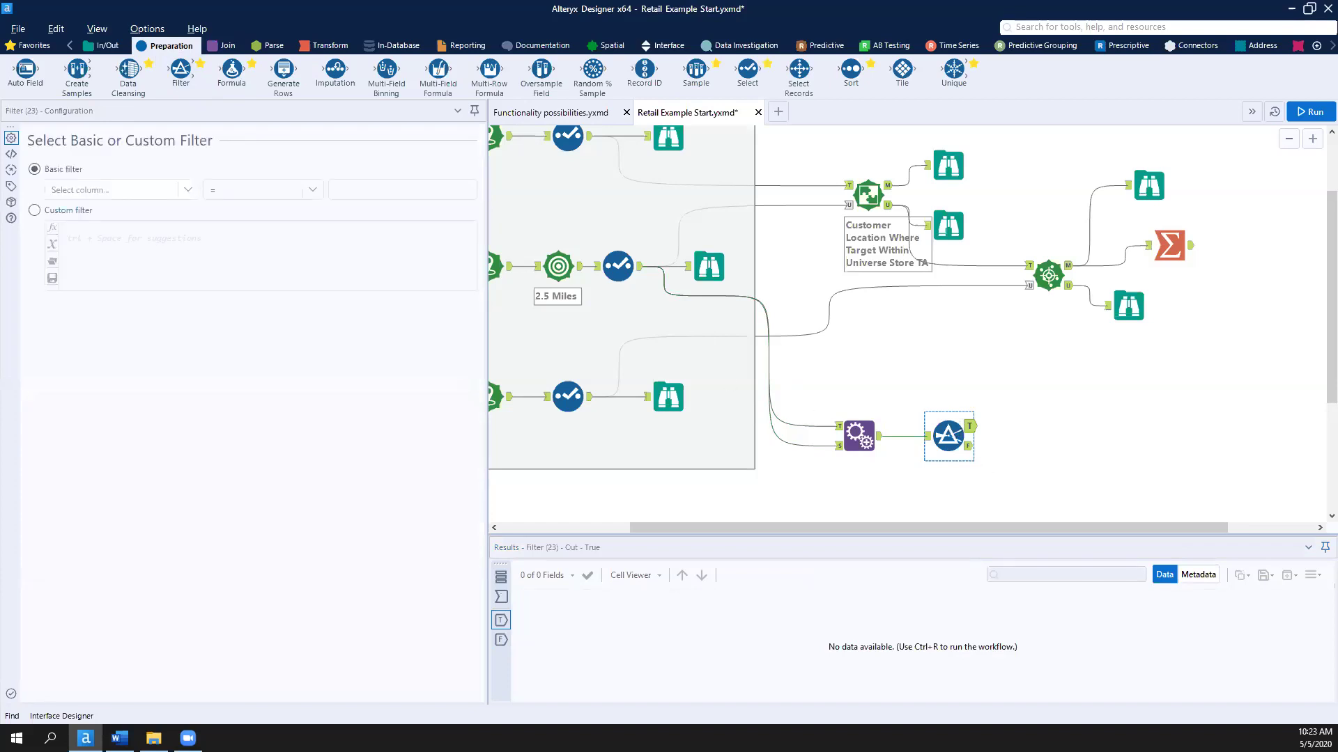
click(34, 210)
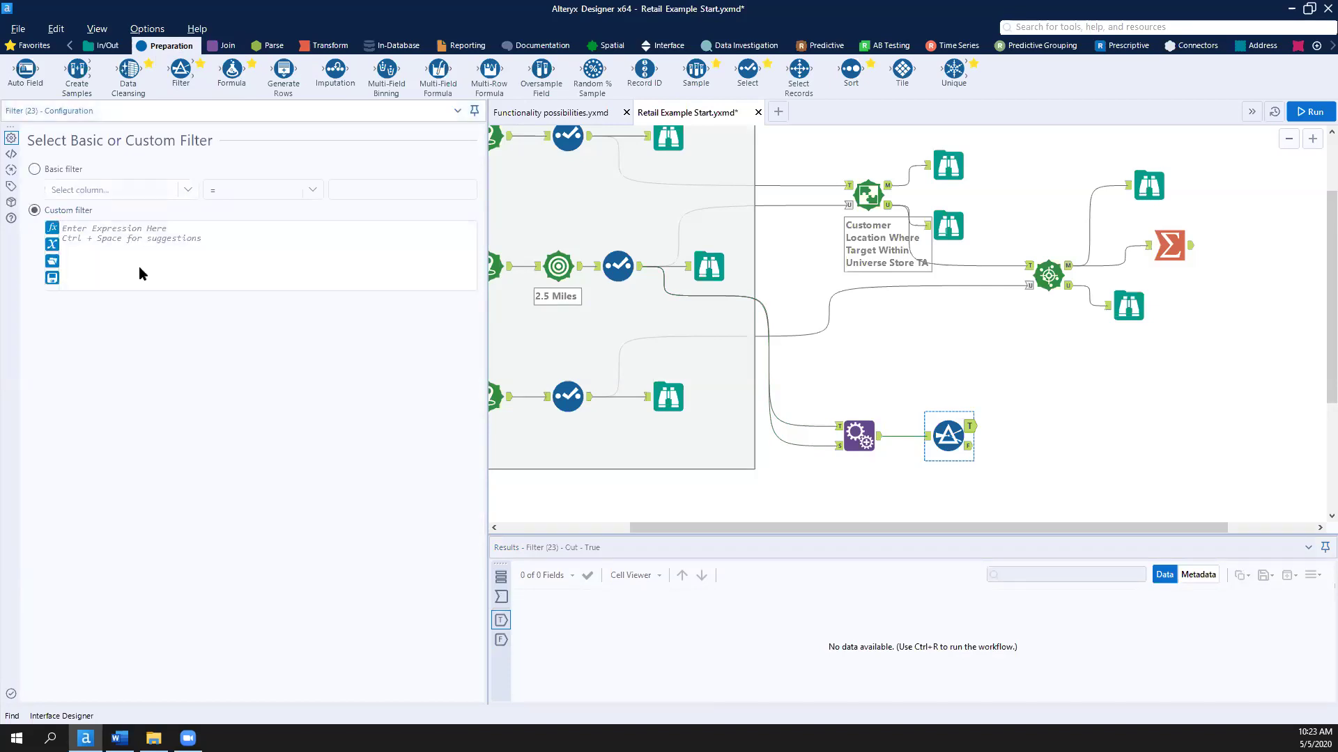
text(Stor)
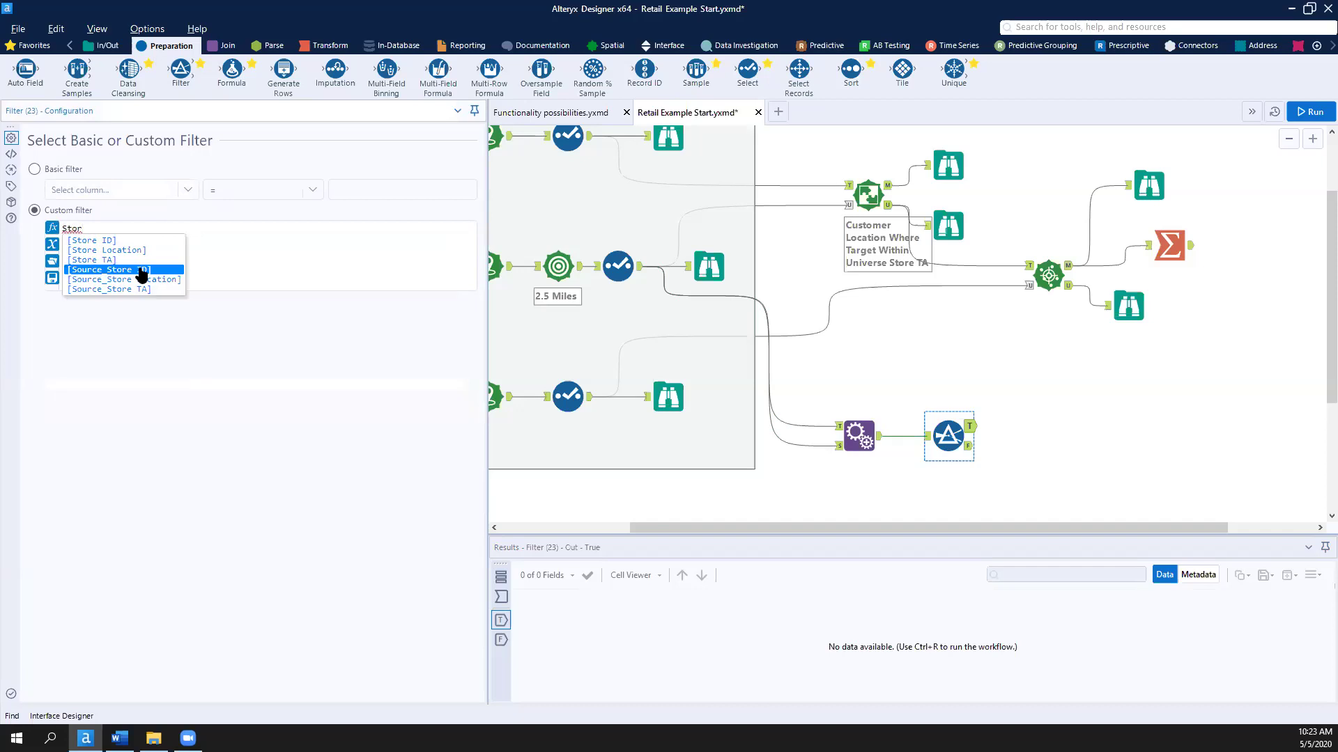
key(Up)
key(Up)
key(Return)
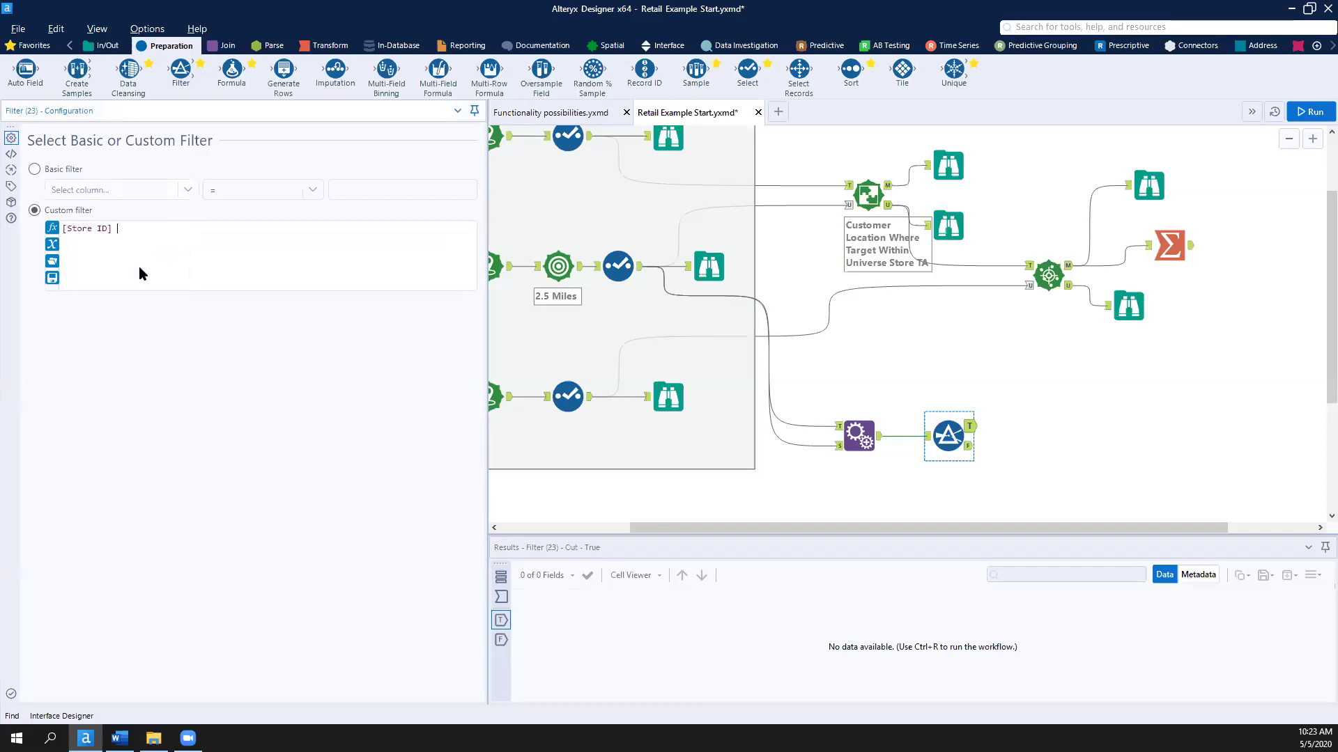
text(!= stor)
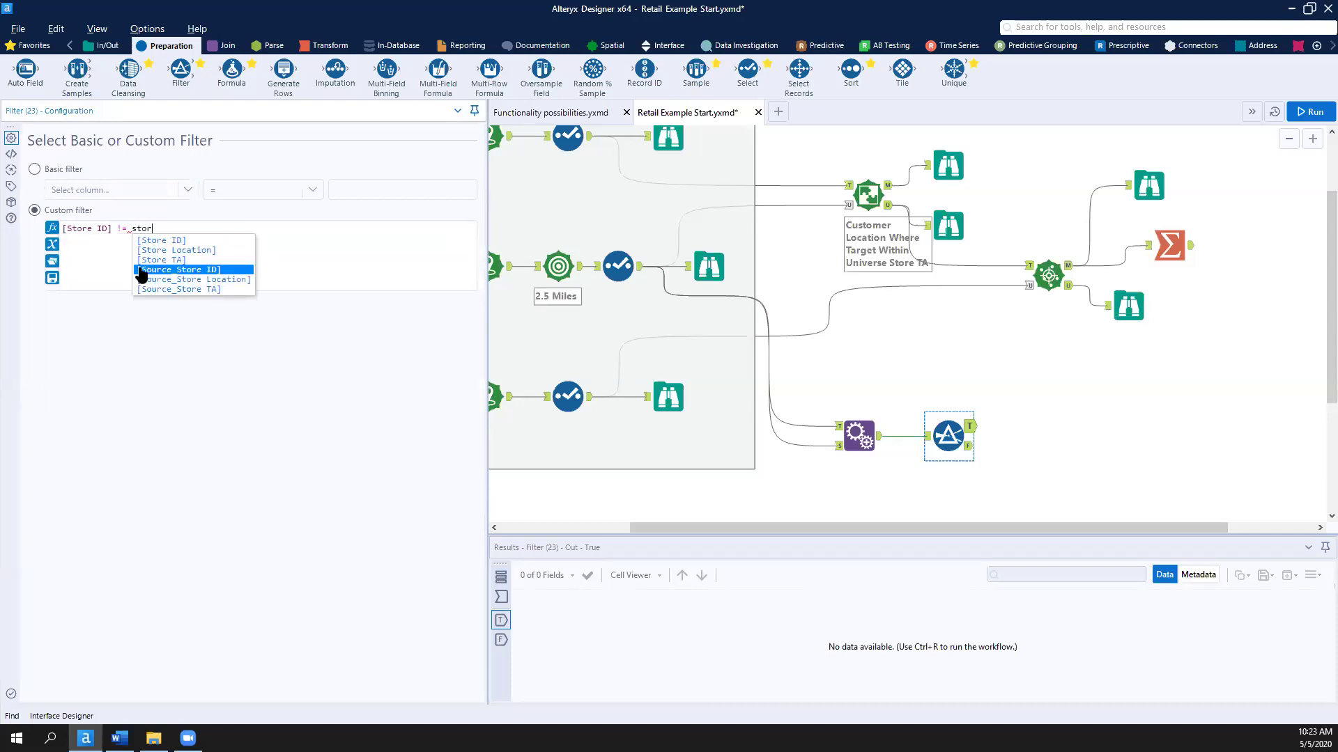
click(141, 270)
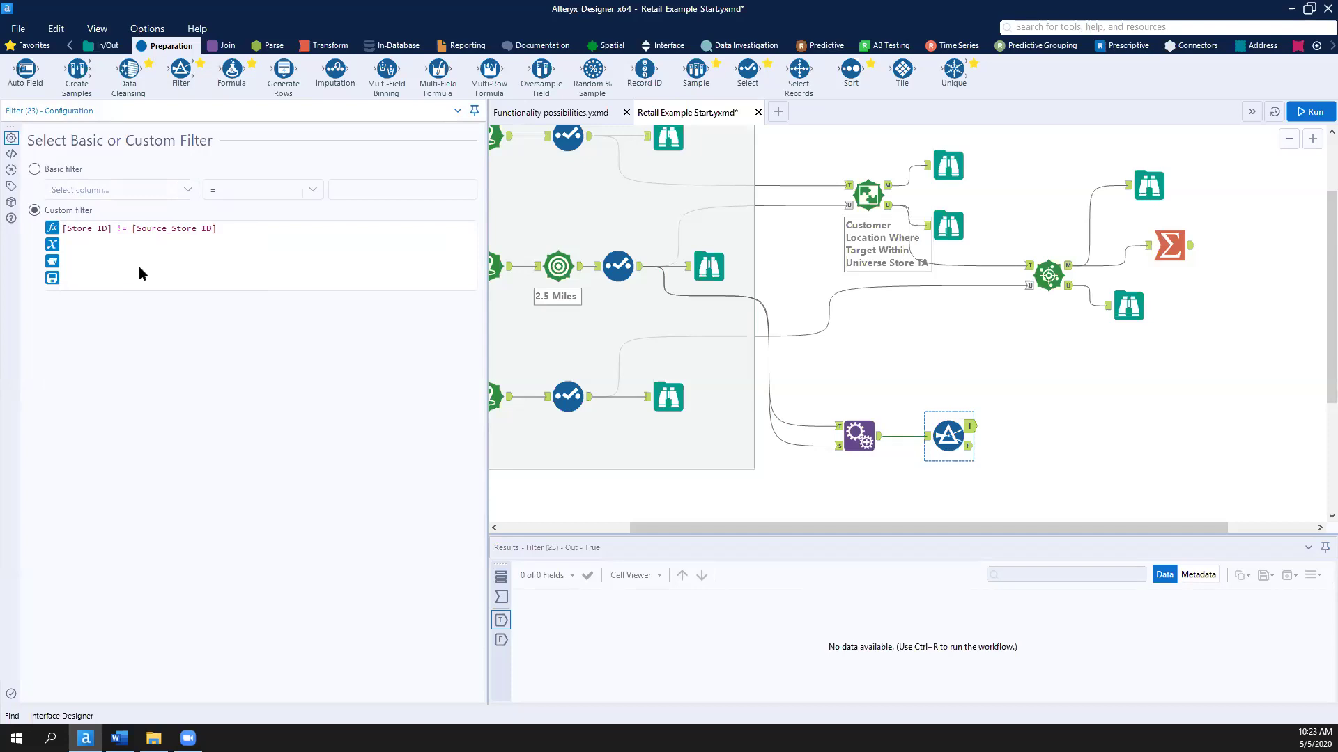
Step: Run the workflow and inspect the Filter's false and true outputs
click(1310, 113)
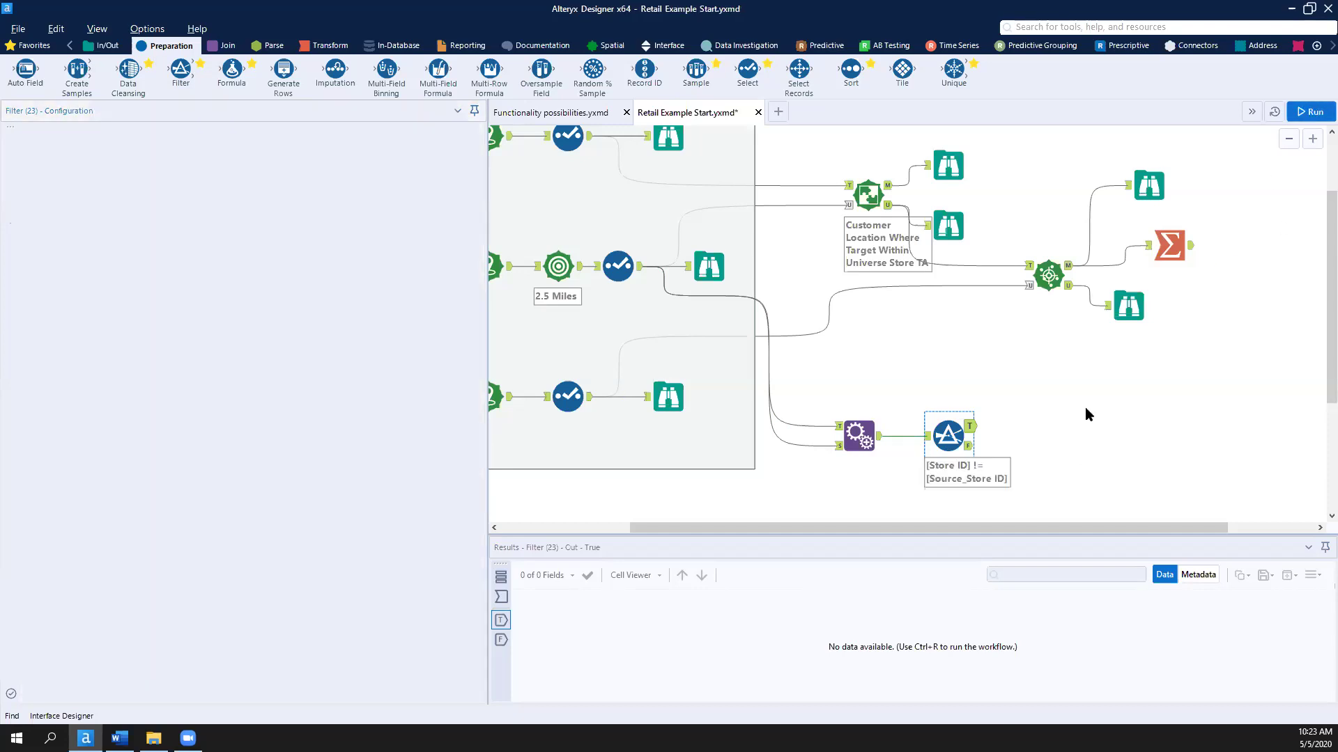
click(968, 450)
click(968, 448)
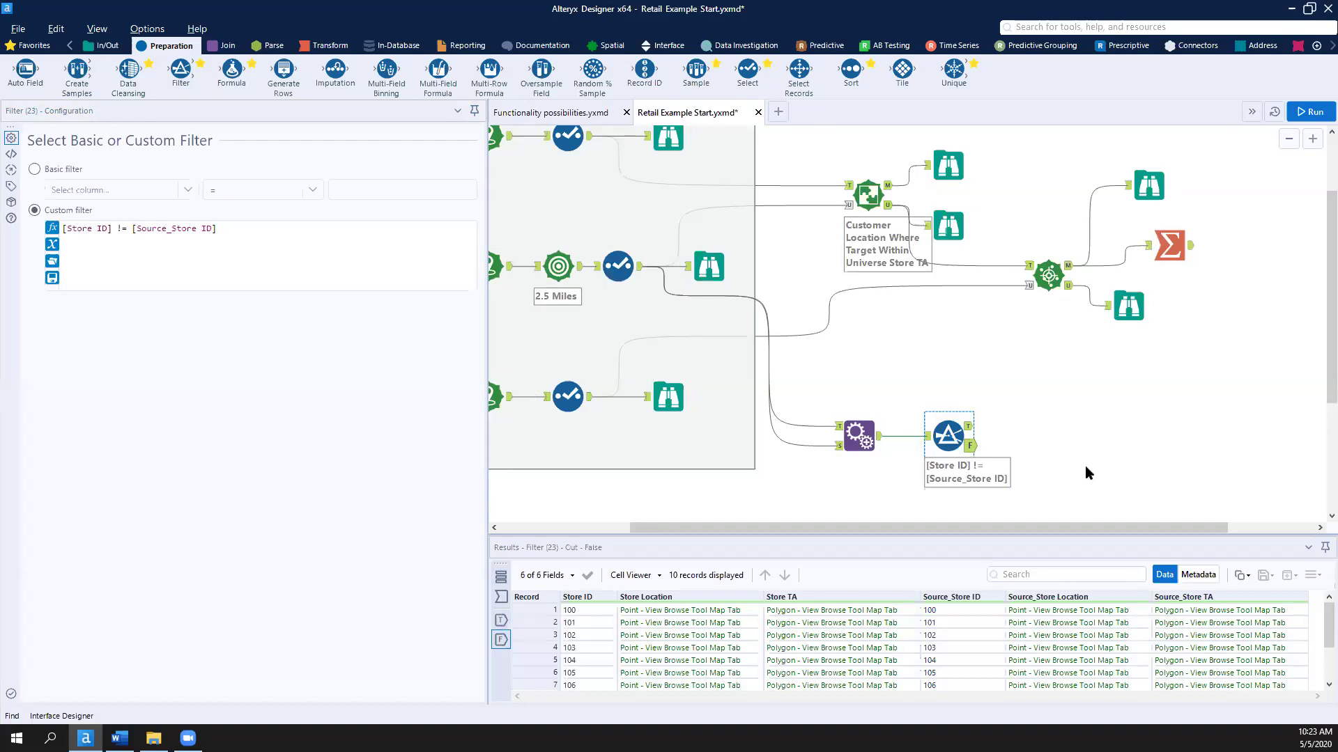
click(970, 428)
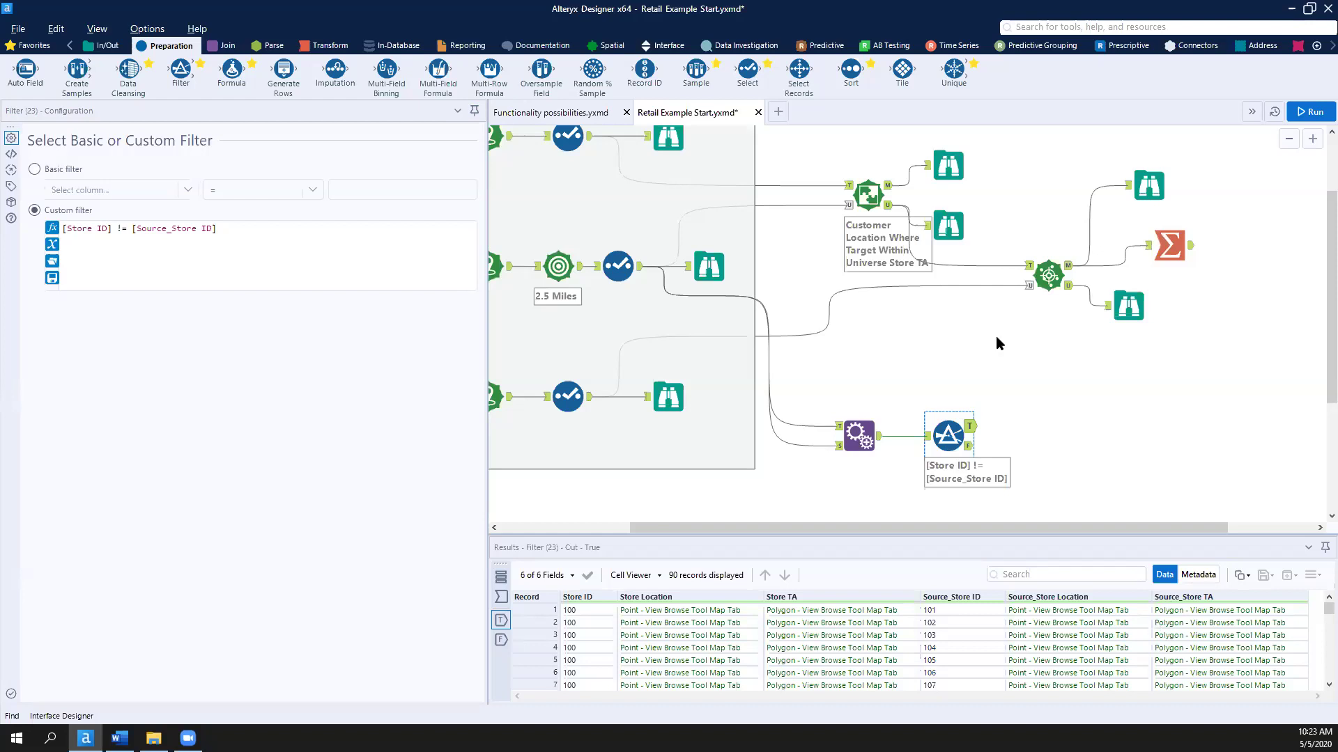
Step: Attach a Spatial Process tool to the Filter's true output that creates the intersection object of Store TA and Source_Store TA
click(613, 47)
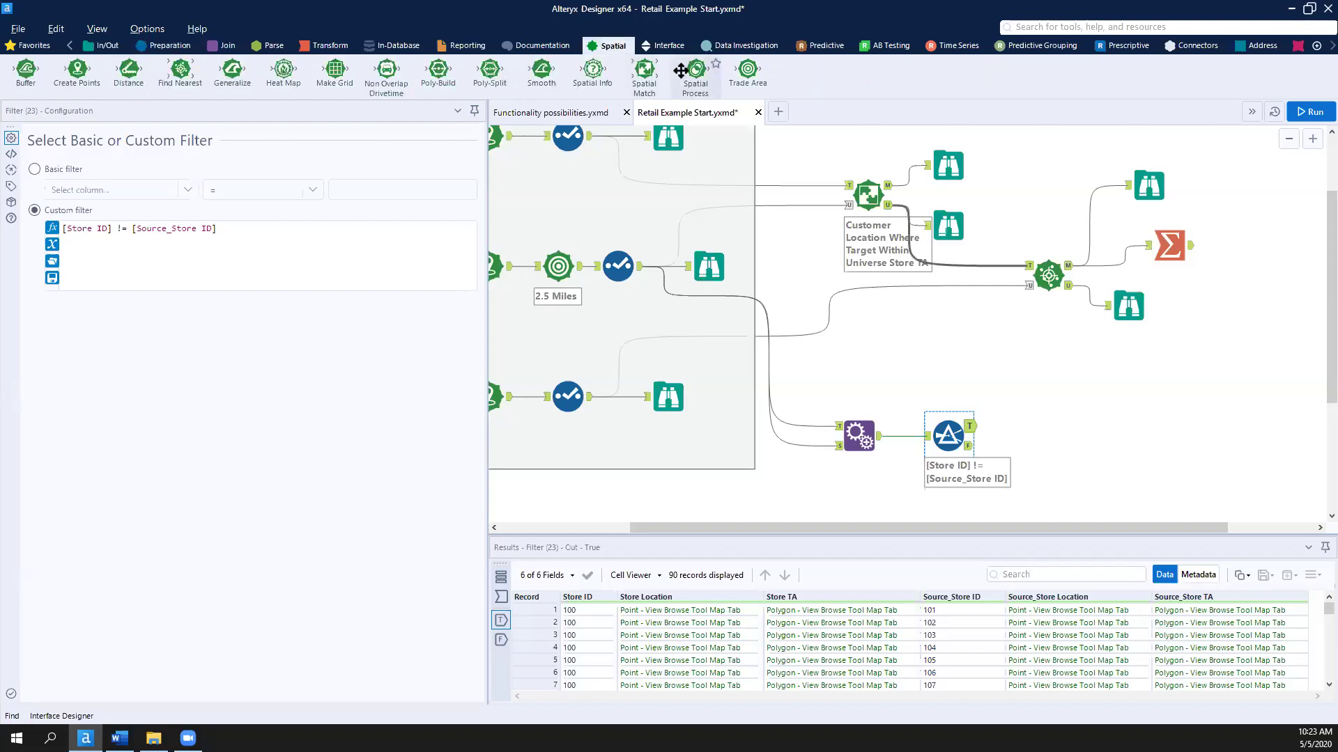
drag(694, 73, 1039, 424)
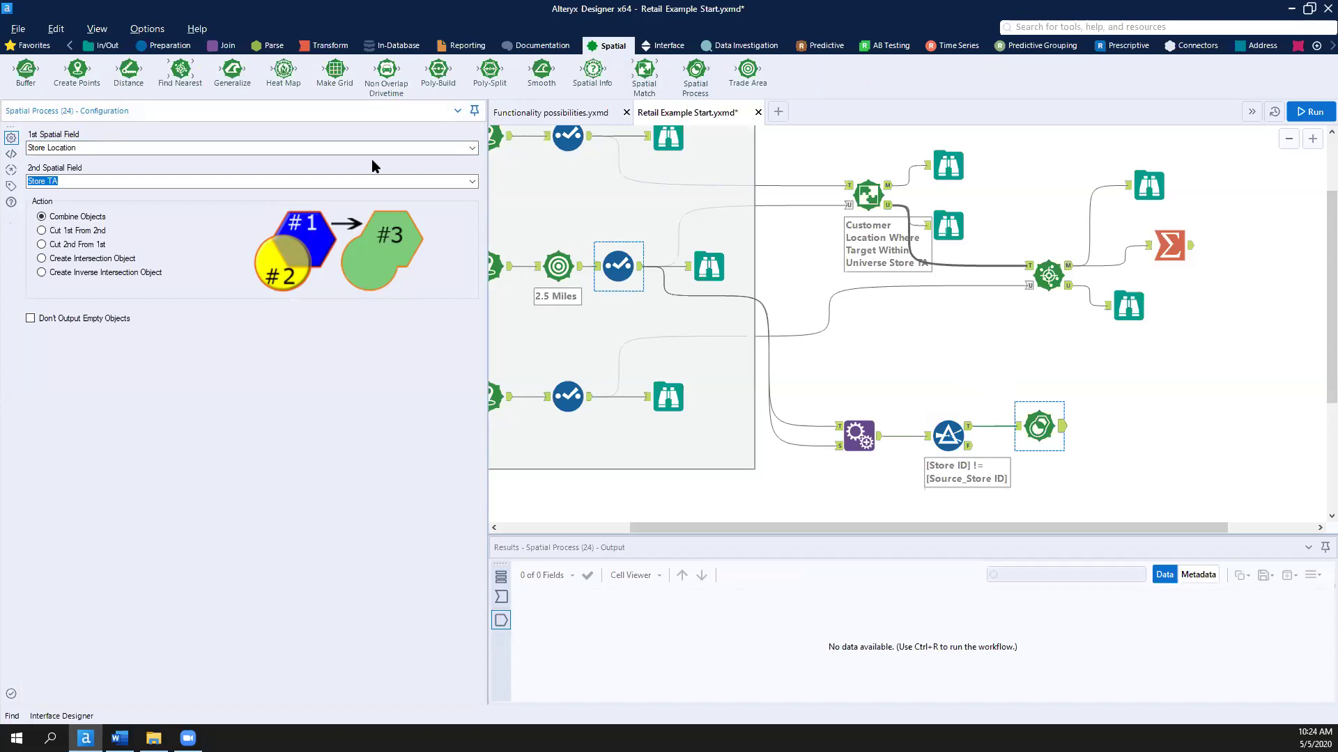
click(472, 150)
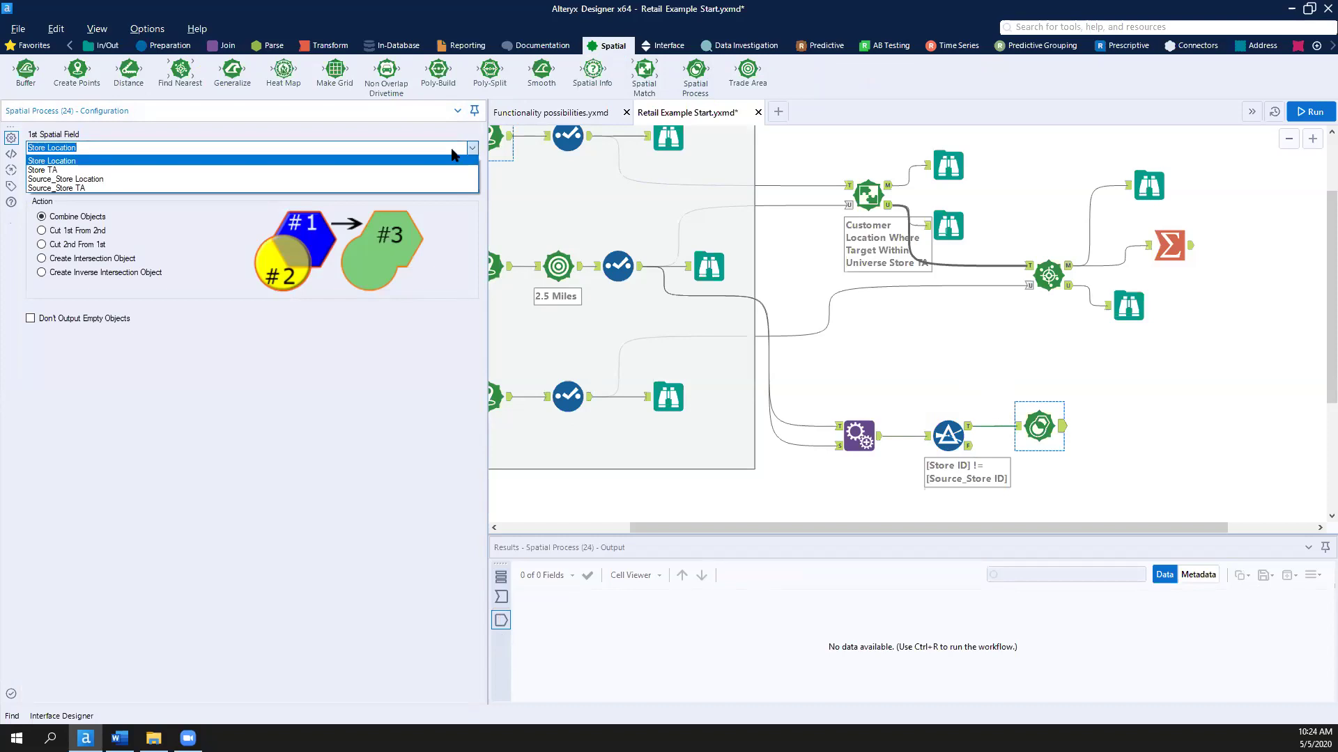
click(42, 170)
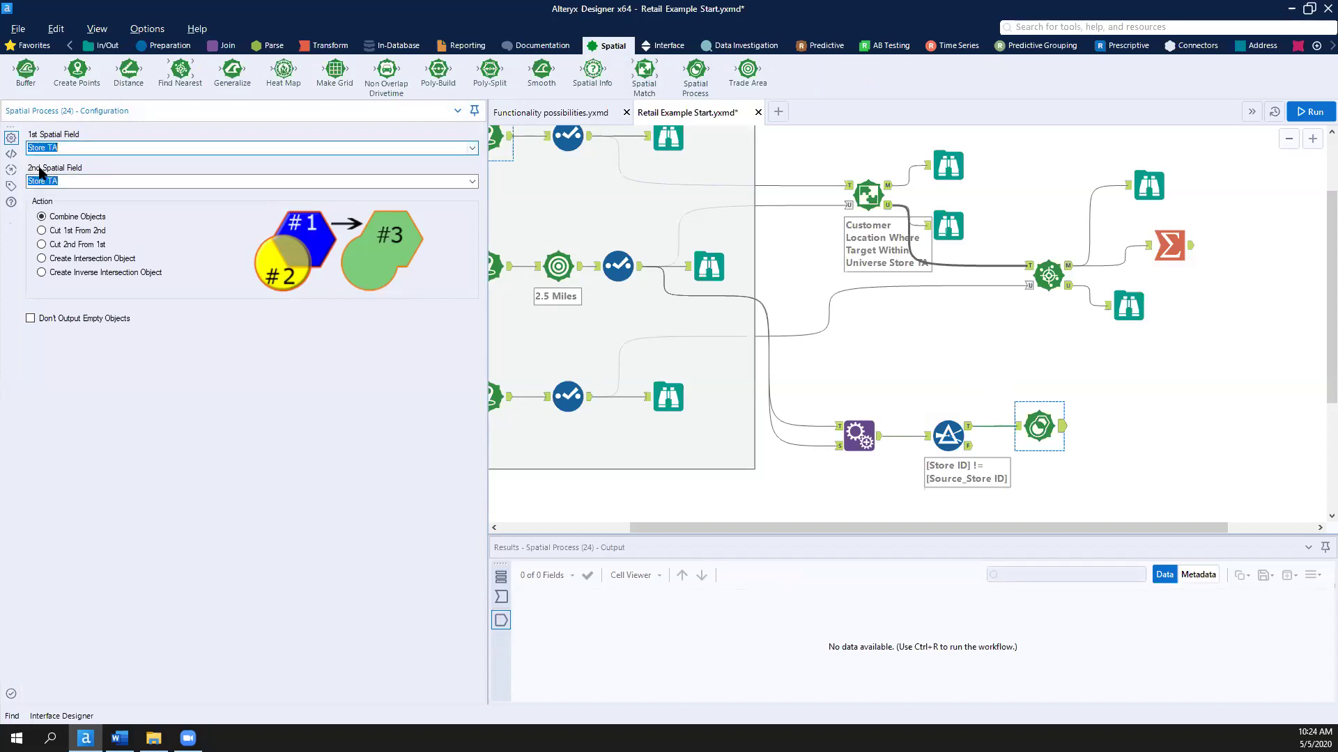
click(467, 179)
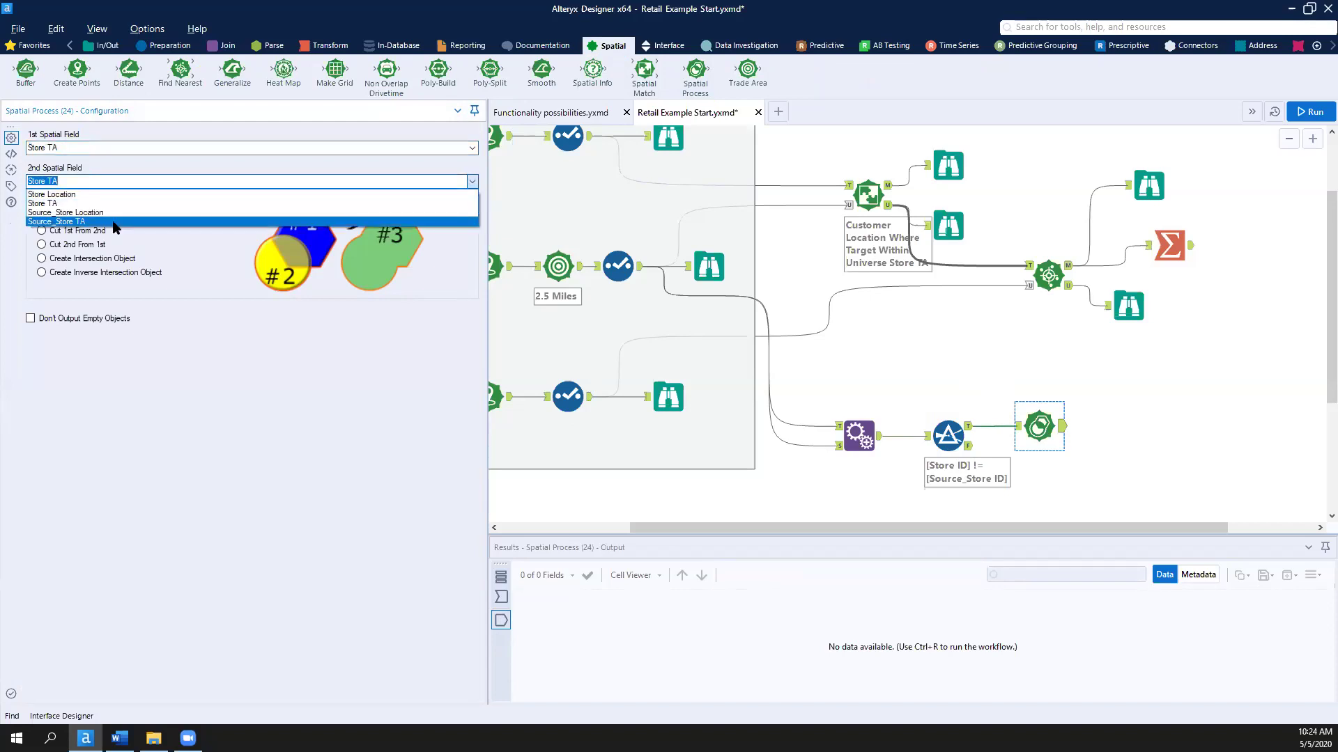
click(72, 221)
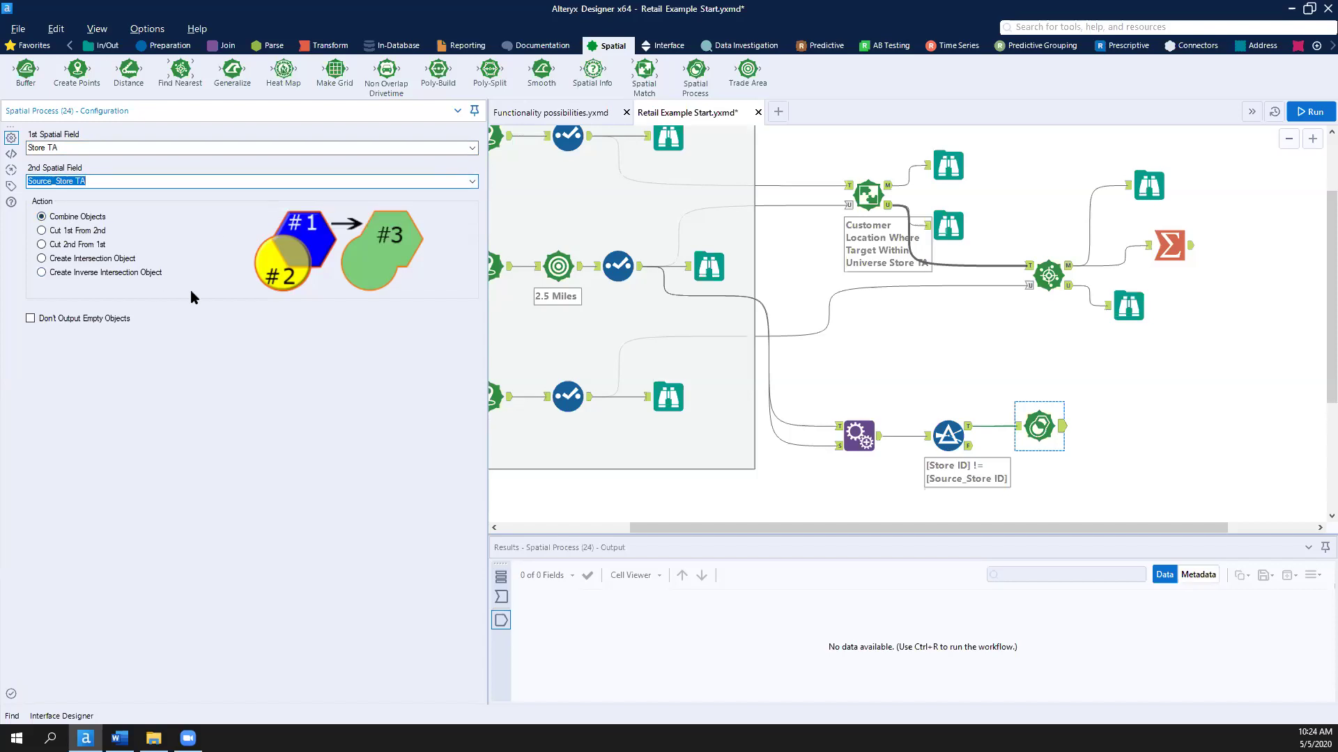
click(41, 258)
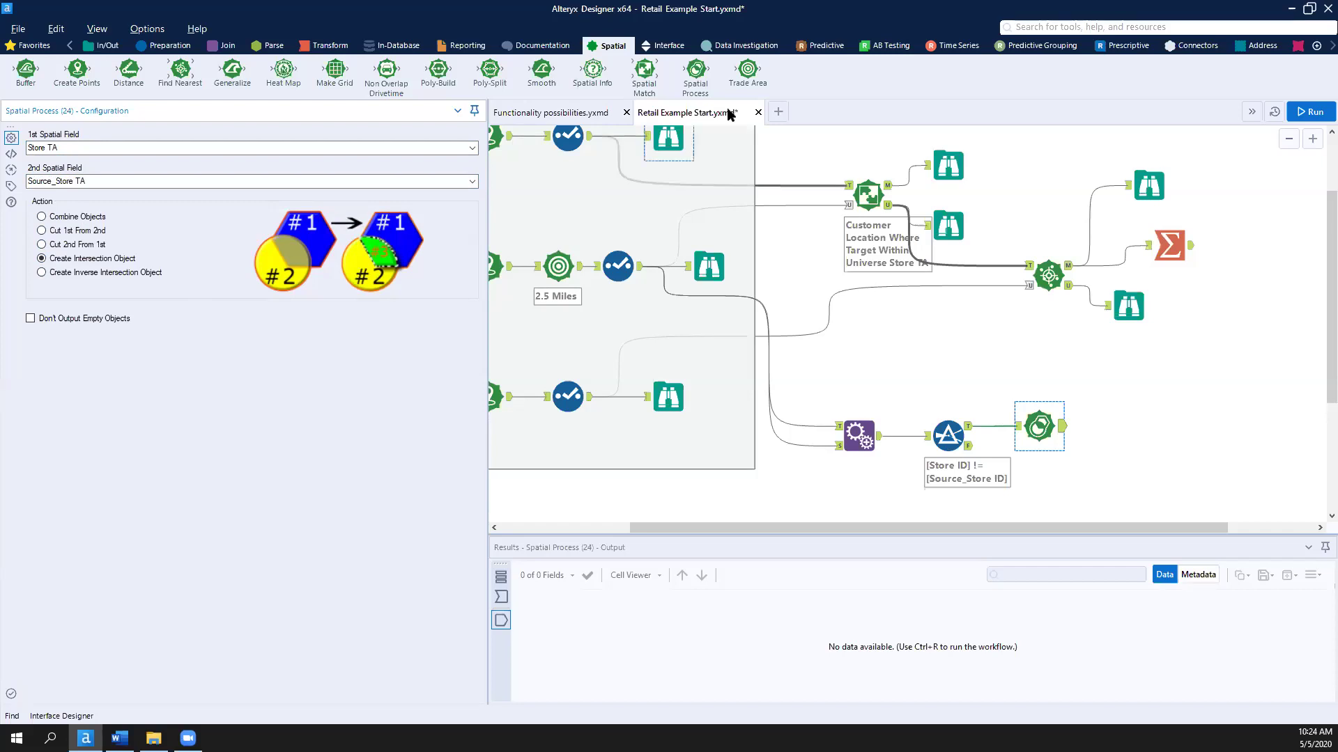
Step: Run the workflow and view the SpatialObj_Process column in the Spatial Process output
click(1309, 110)
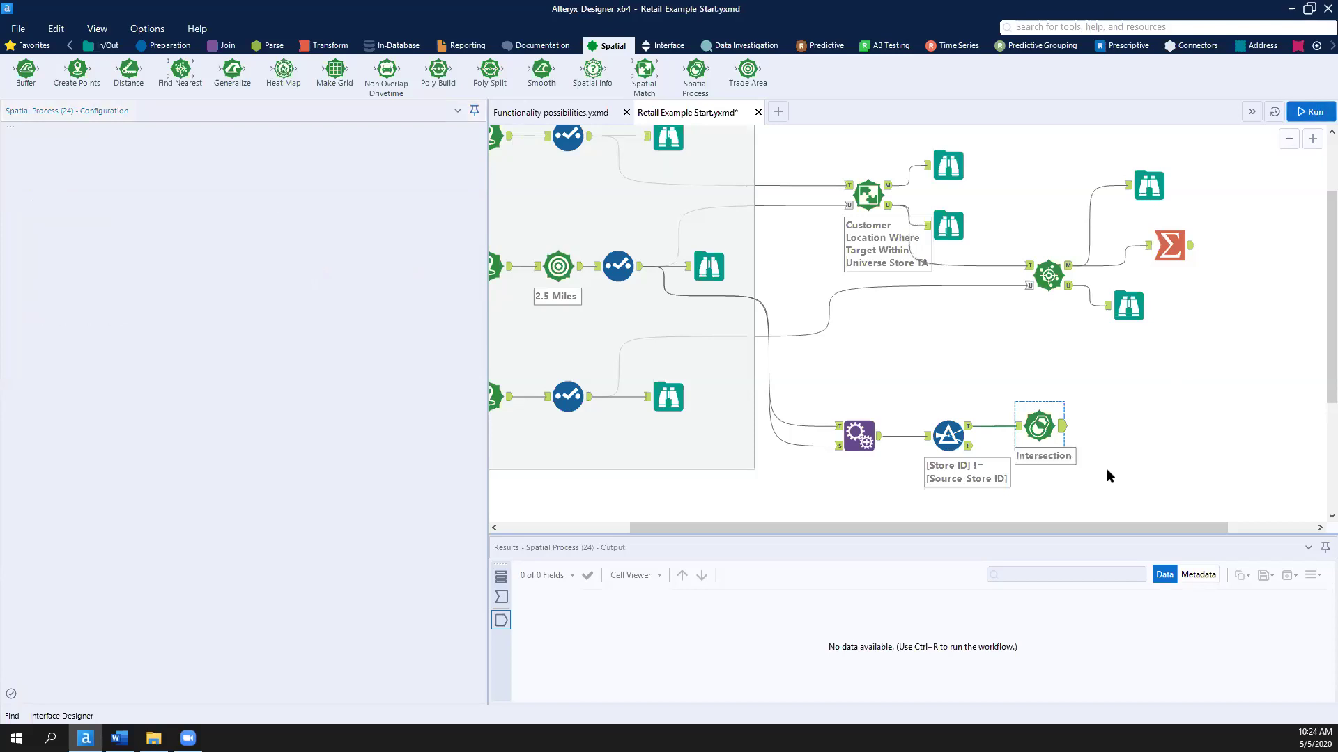
click(1058, 427)
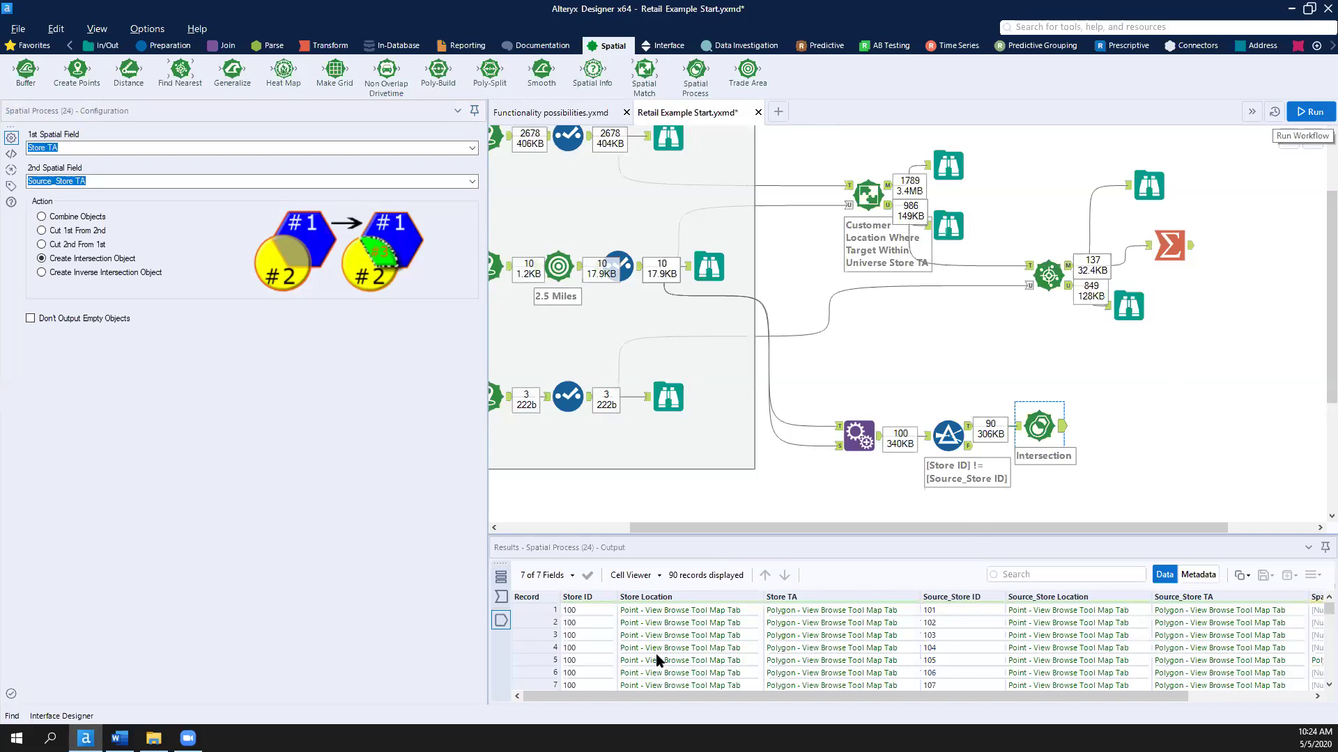
drag(812, 701, 936, 701)
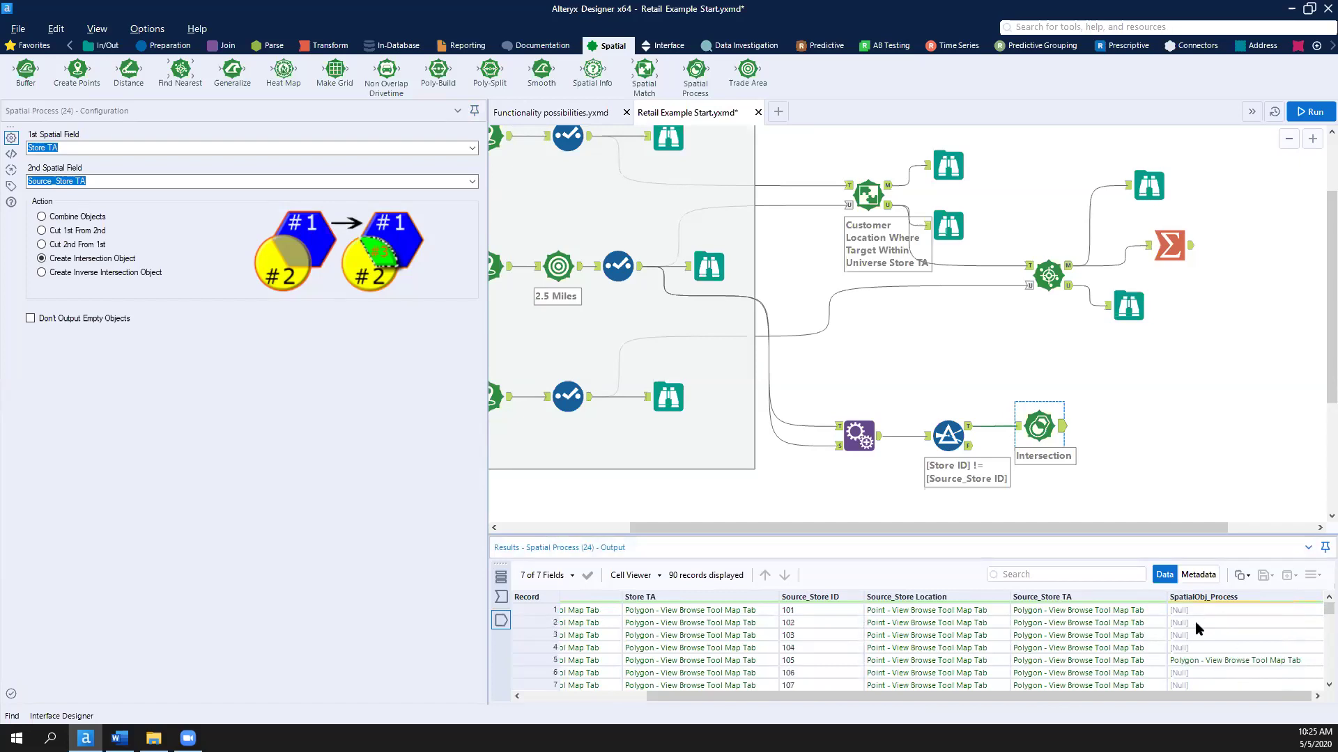
Step: Compare two non-overlapping store trade areas, northwest and east of Denver, on the Browse map and return to the Spatial Process output
click(699, 264)
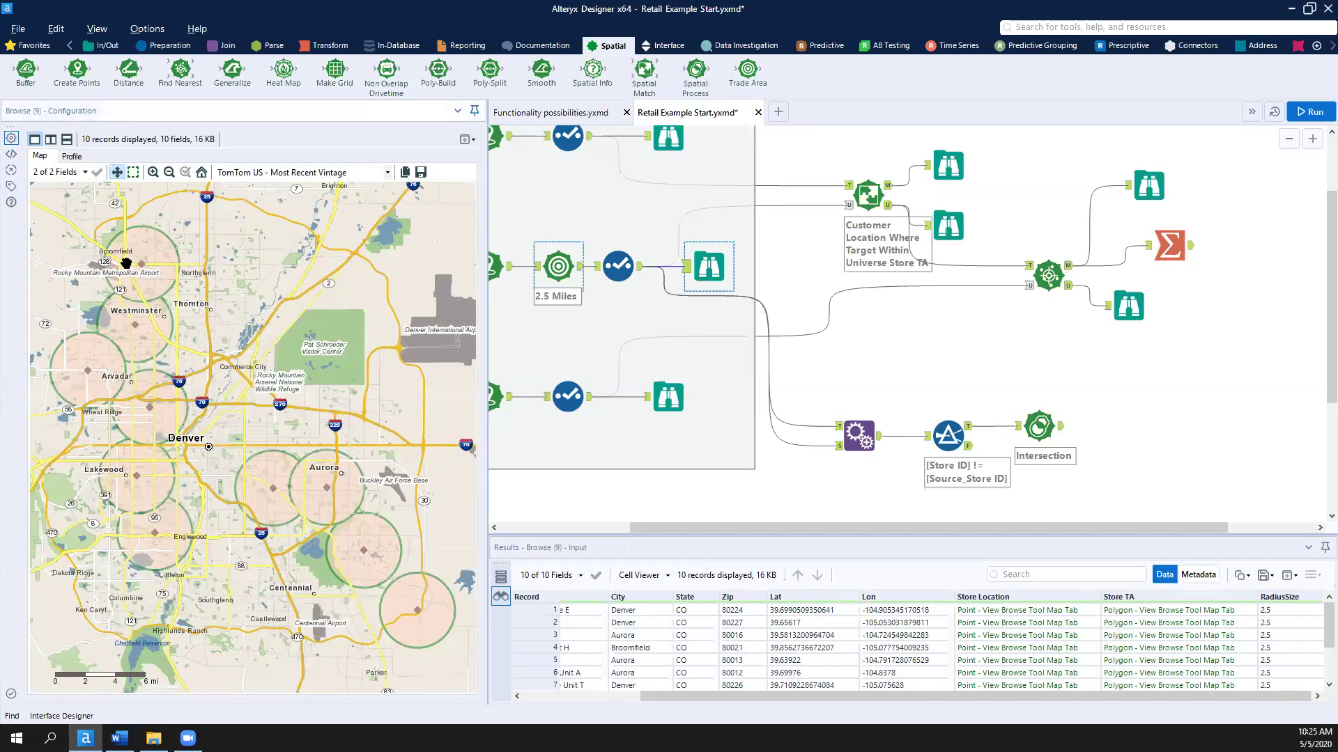
click(155, 256)
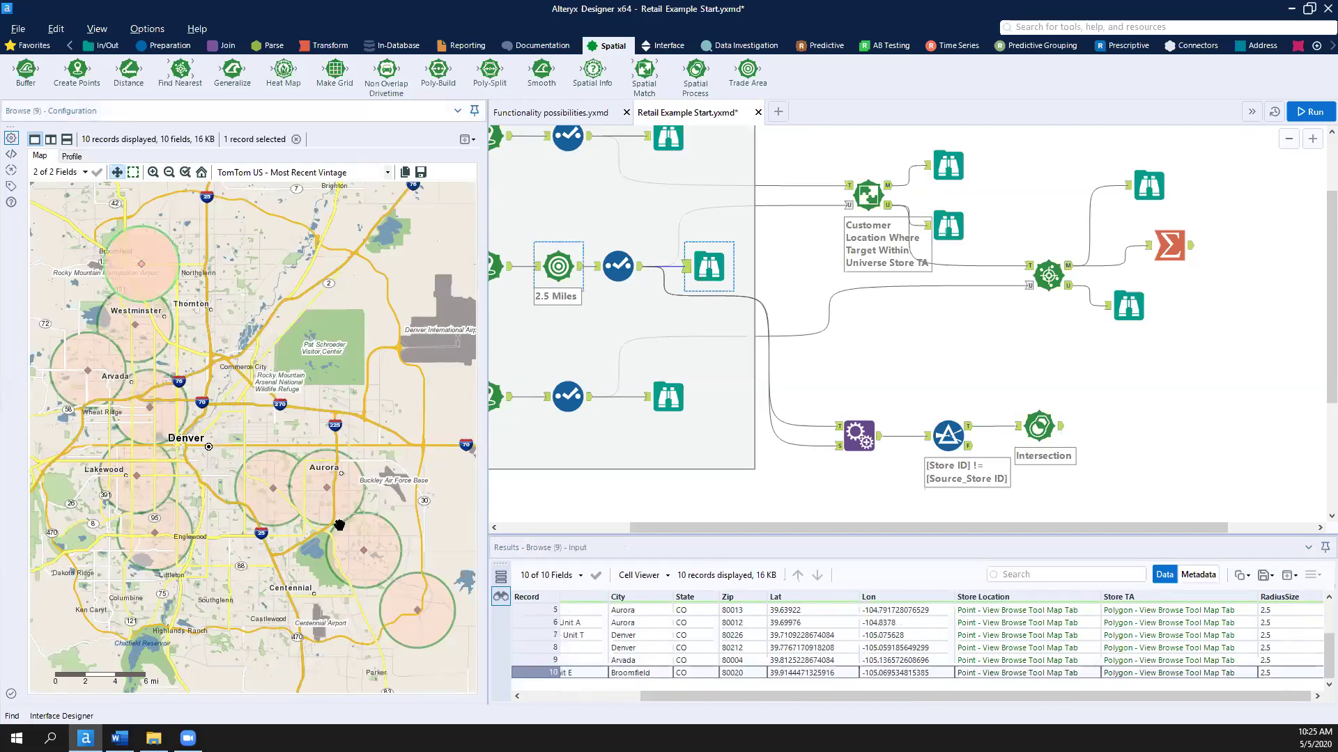
ctrl+click(316, 498)
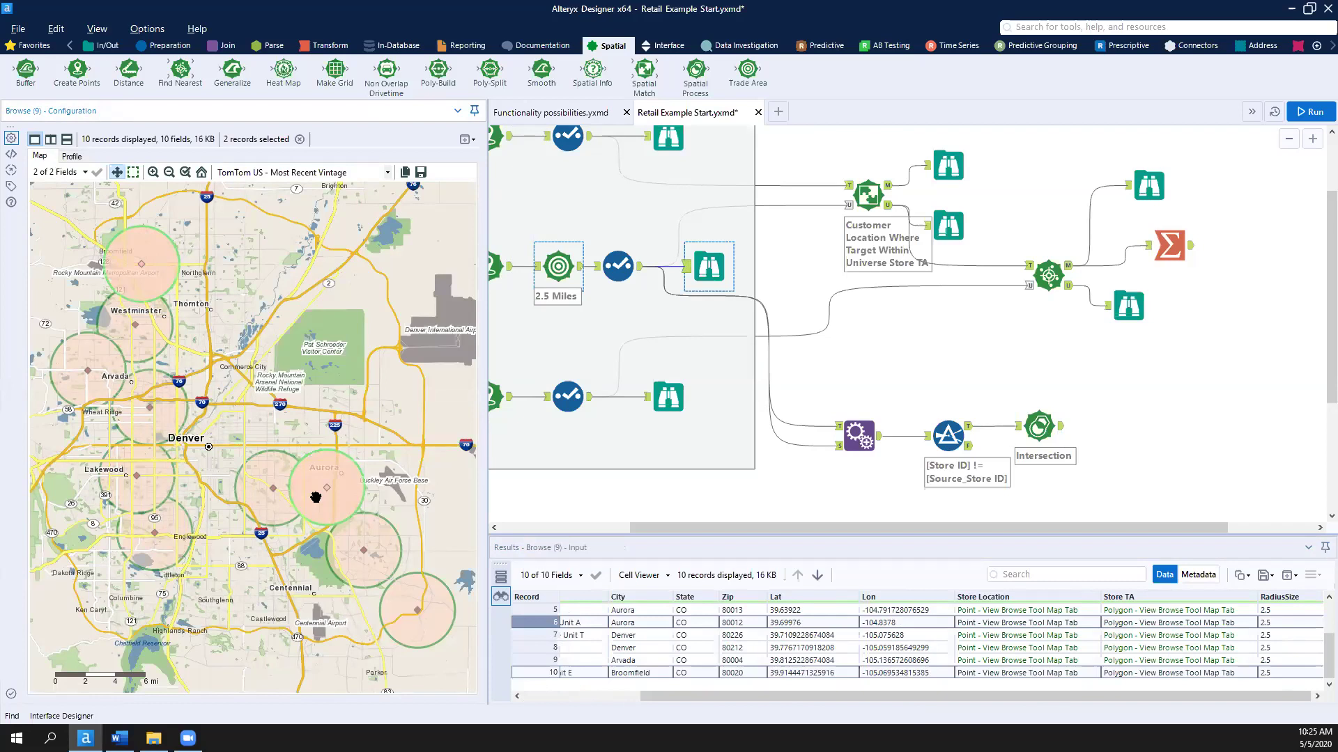
click(1062, 427)
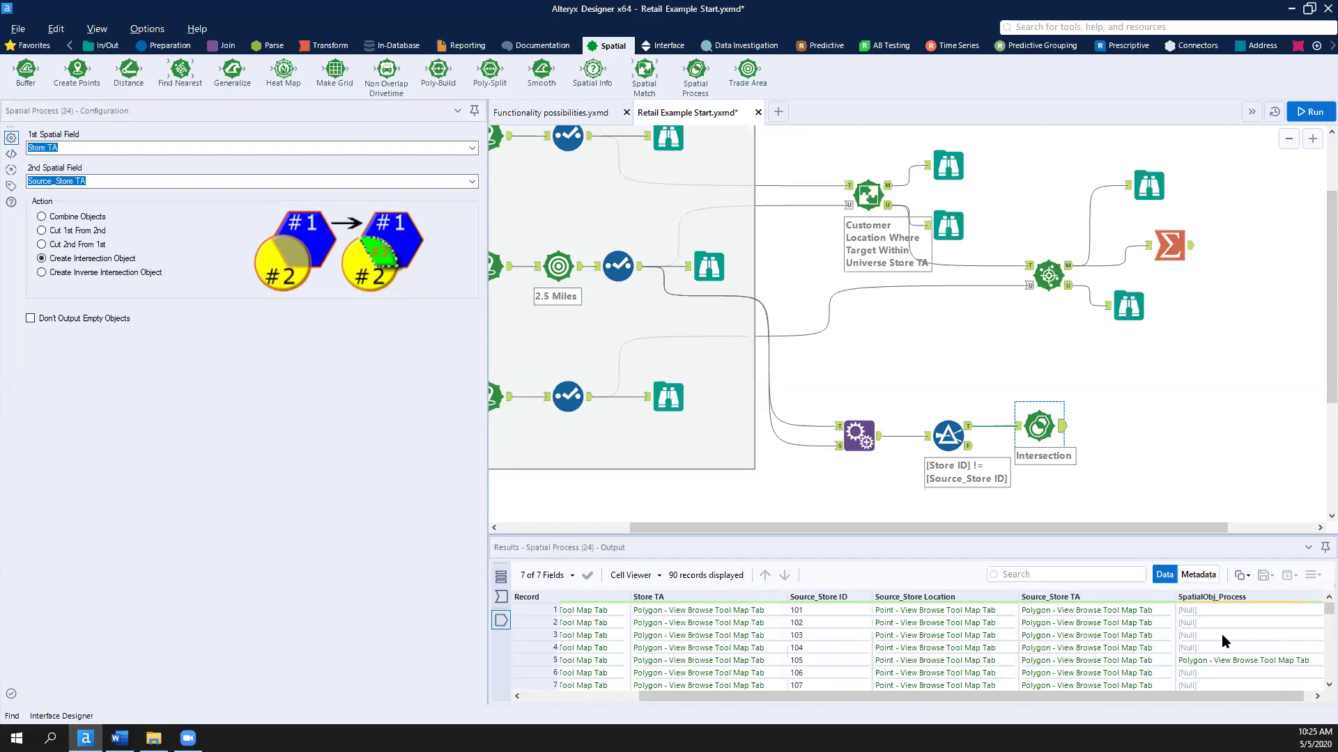
Step: Attach a Filter tool to the Spatial Process output with the basic condition SpatialObj_Process Is not null
click(171, 46)
drag(180, 68, 1121, 424)
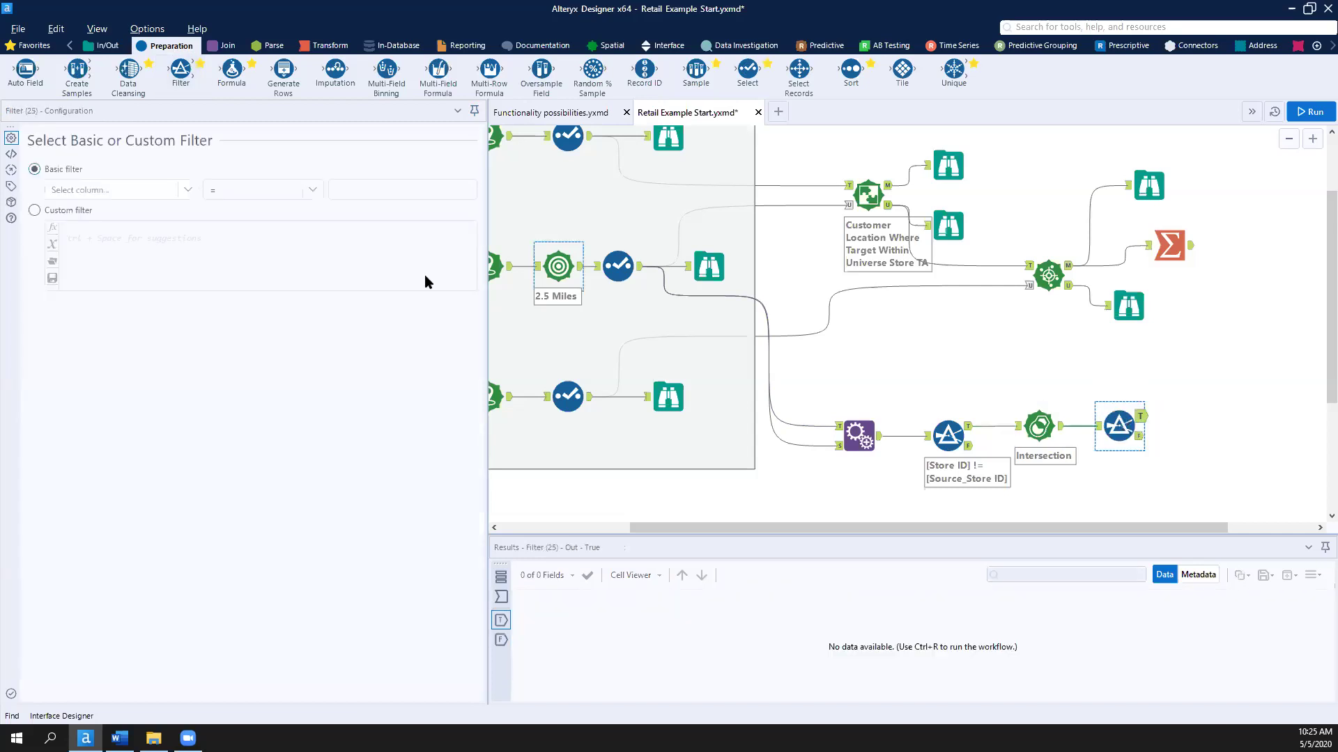
click(188, 190)
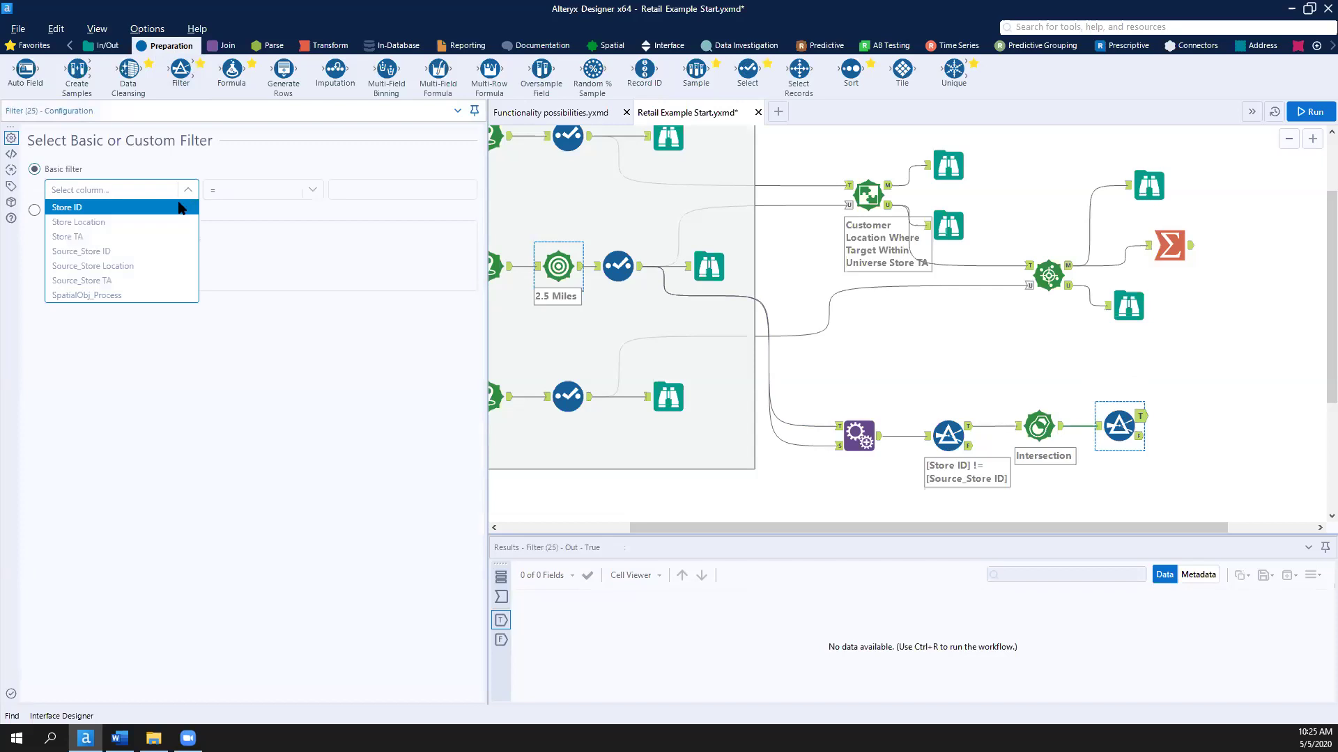
click(104, 296)
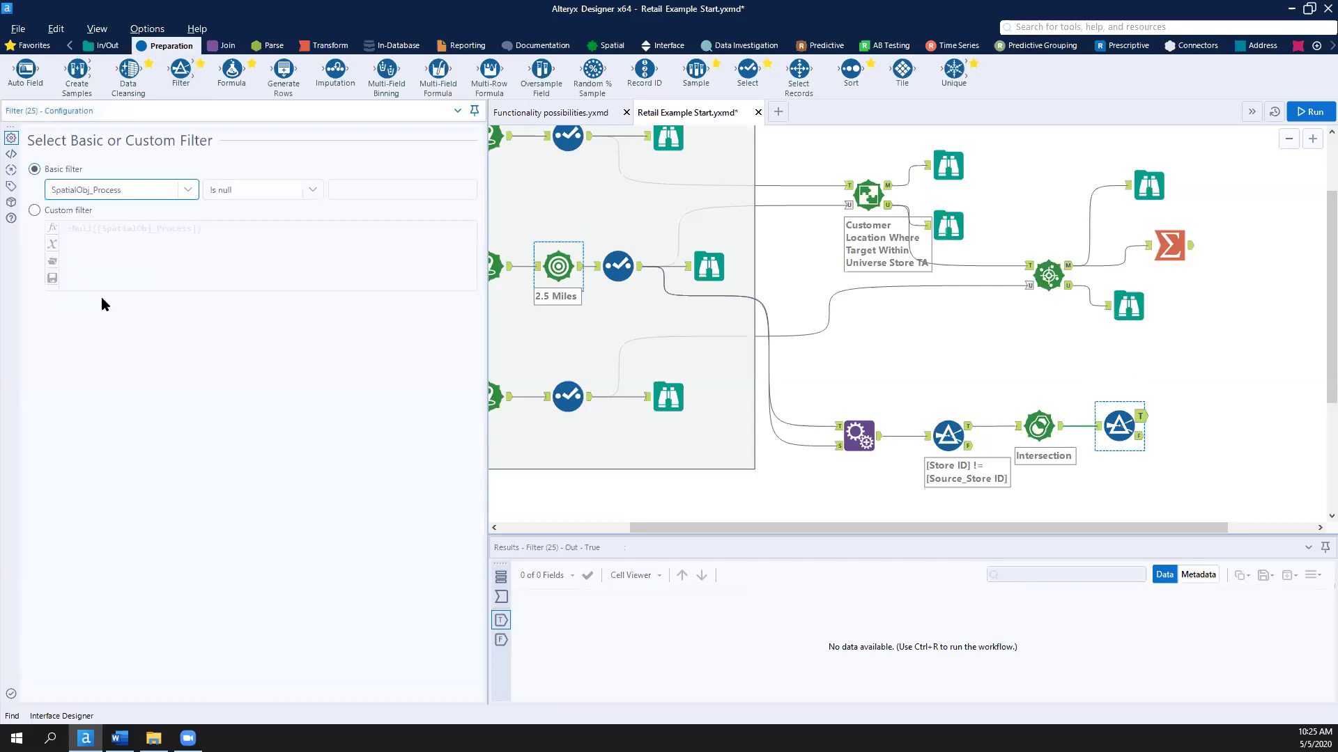
click(312, 190)
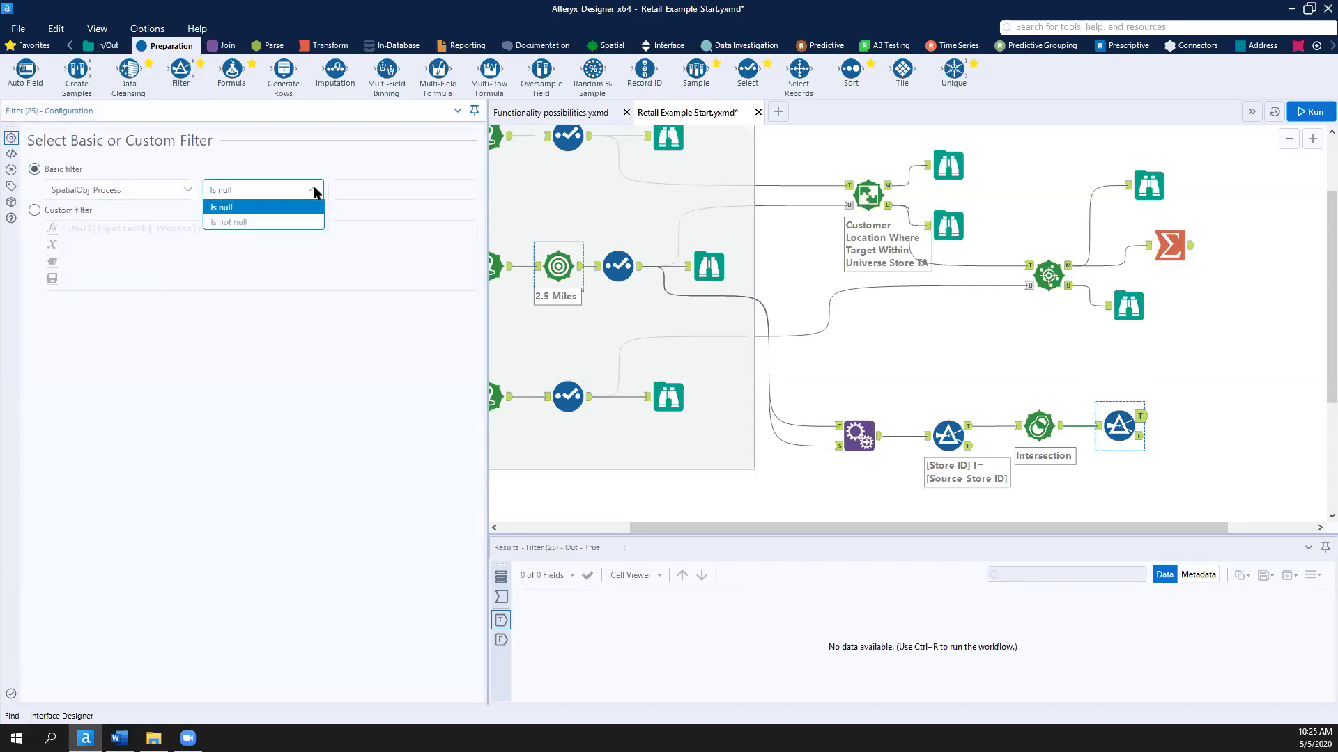
click(265, 222)
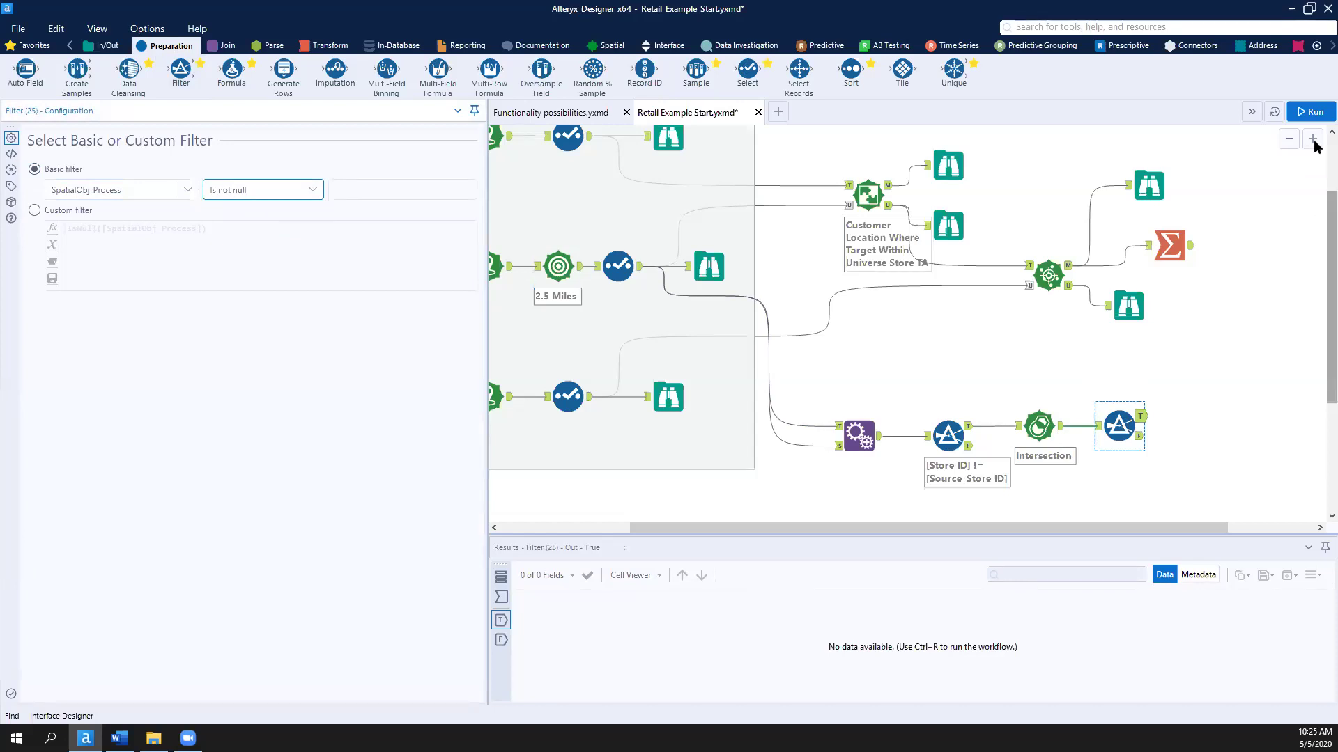
Step: Run the workflow and compare the mirrored Store ID and Source_Store ID pair of 100 and 105 in the new Filter's true output
click(1138, 449)
key(ctrl+r)
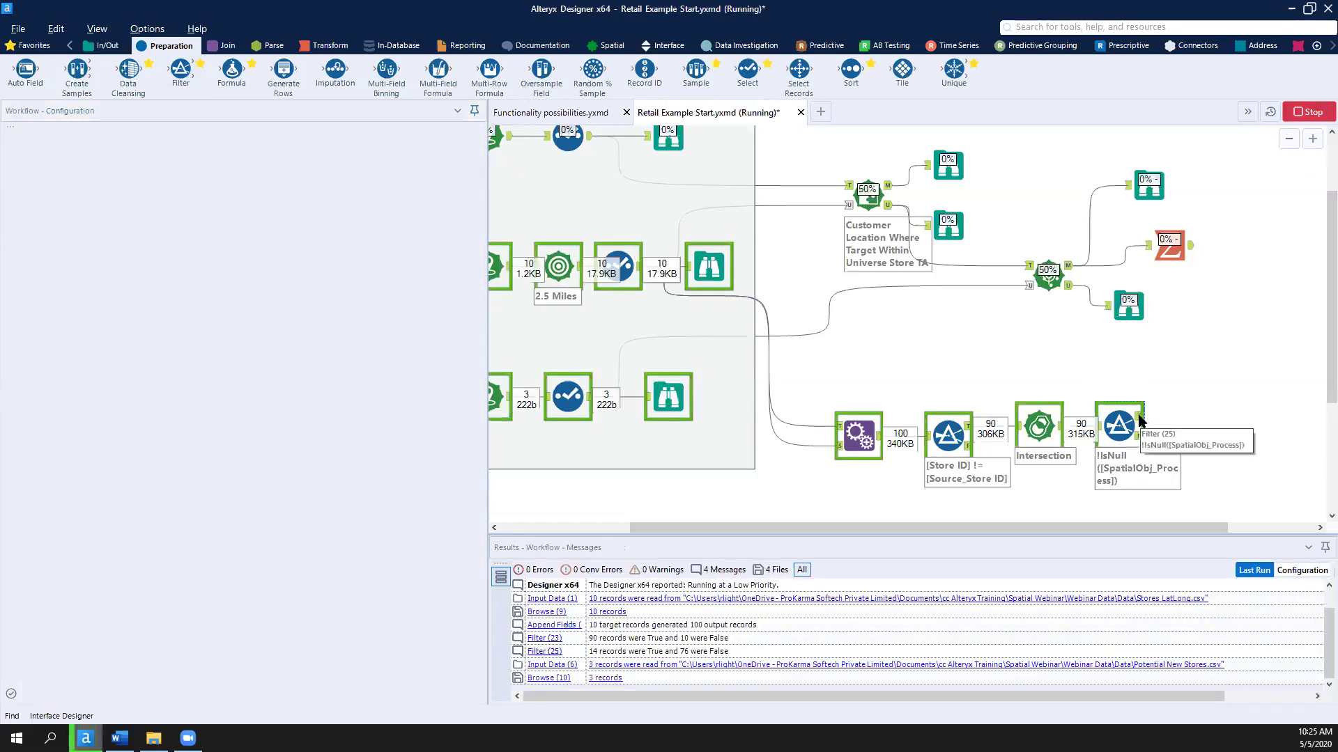
click(1140, 417)
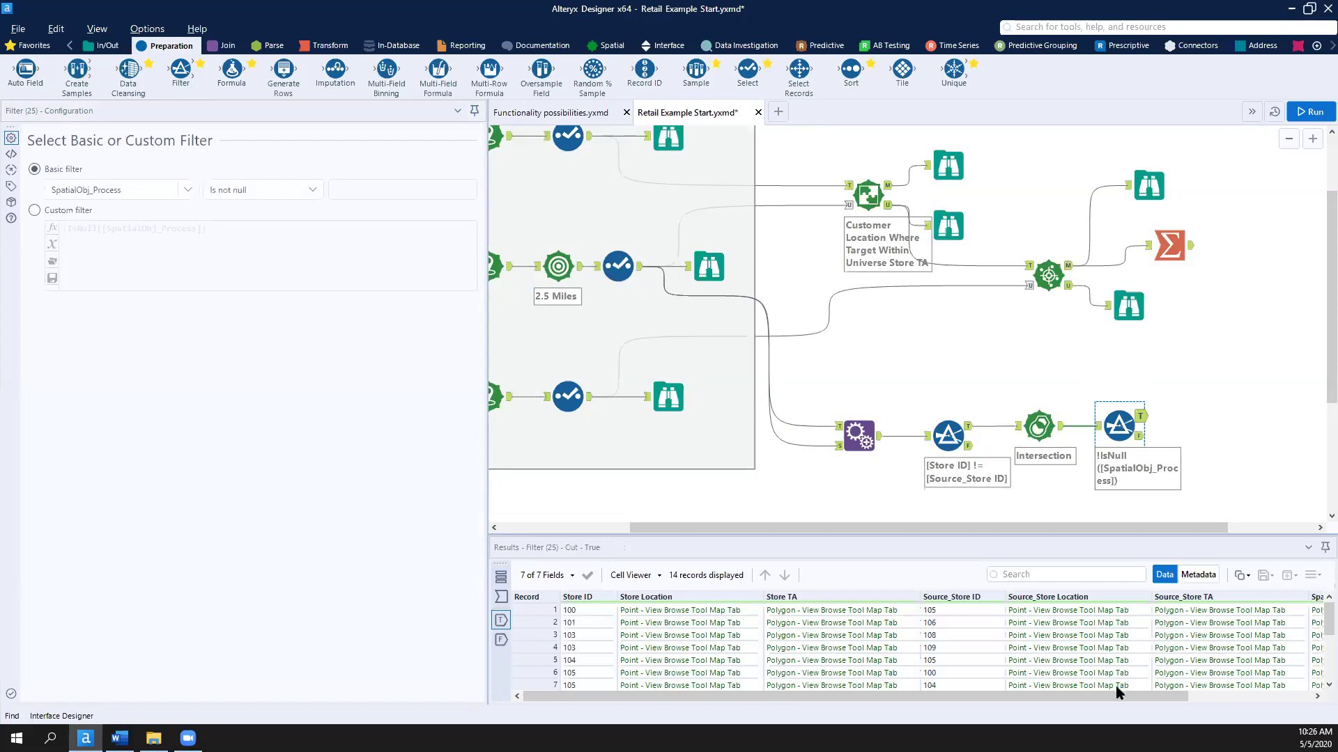
drag(1115, 697, 1045, 711)
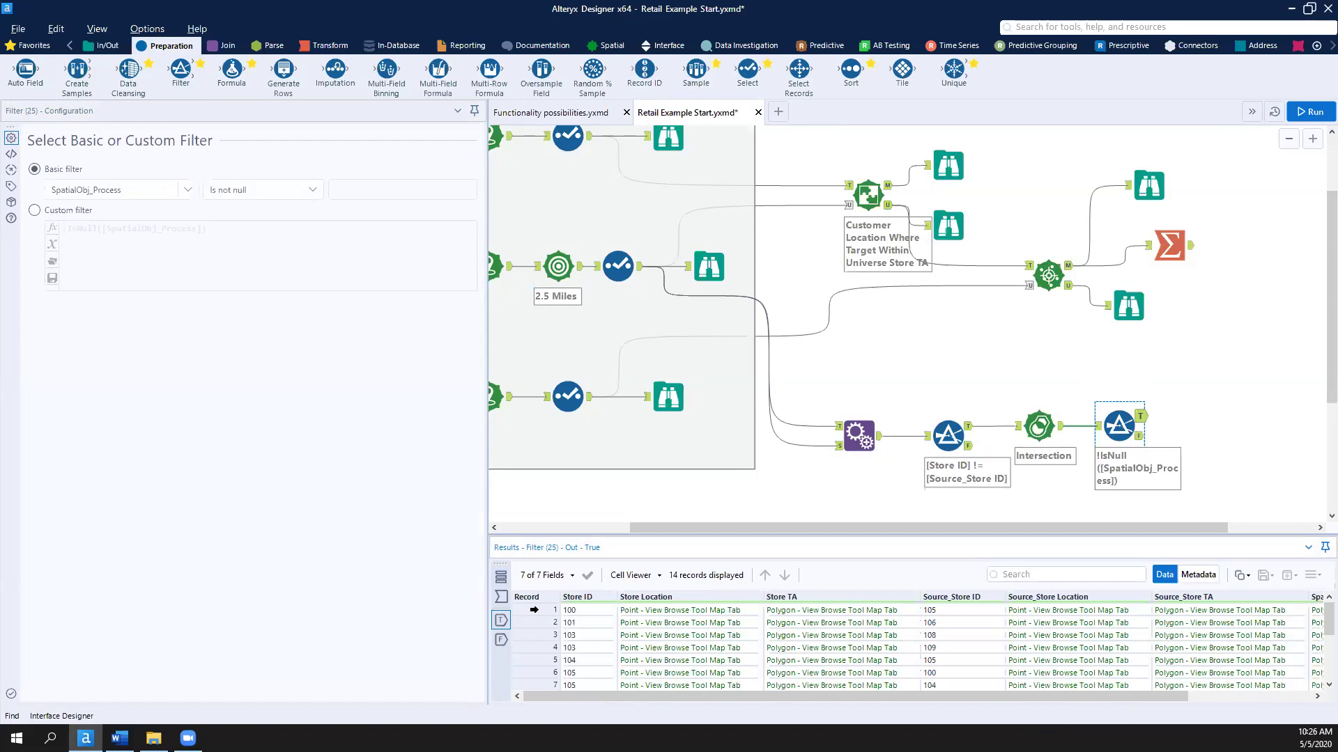
click(575, 612)
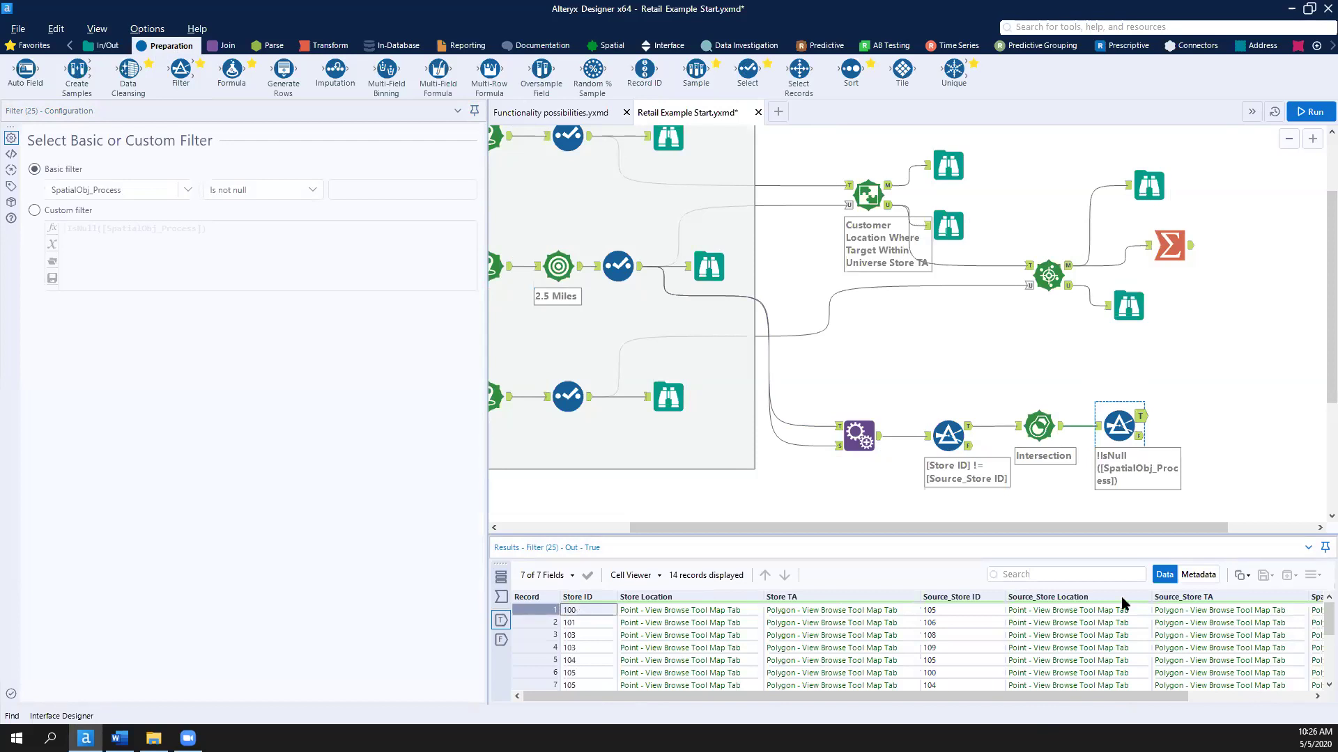
click(959, 609)
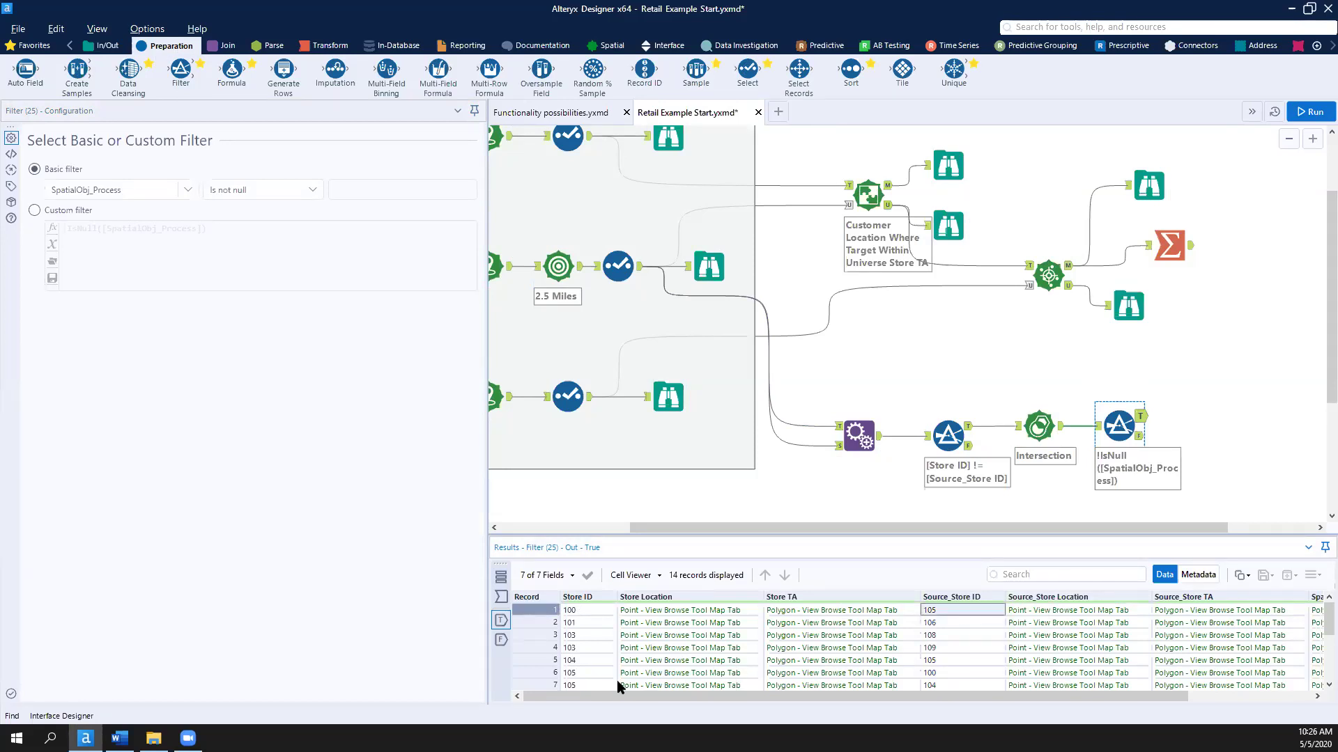
click(571, 674)
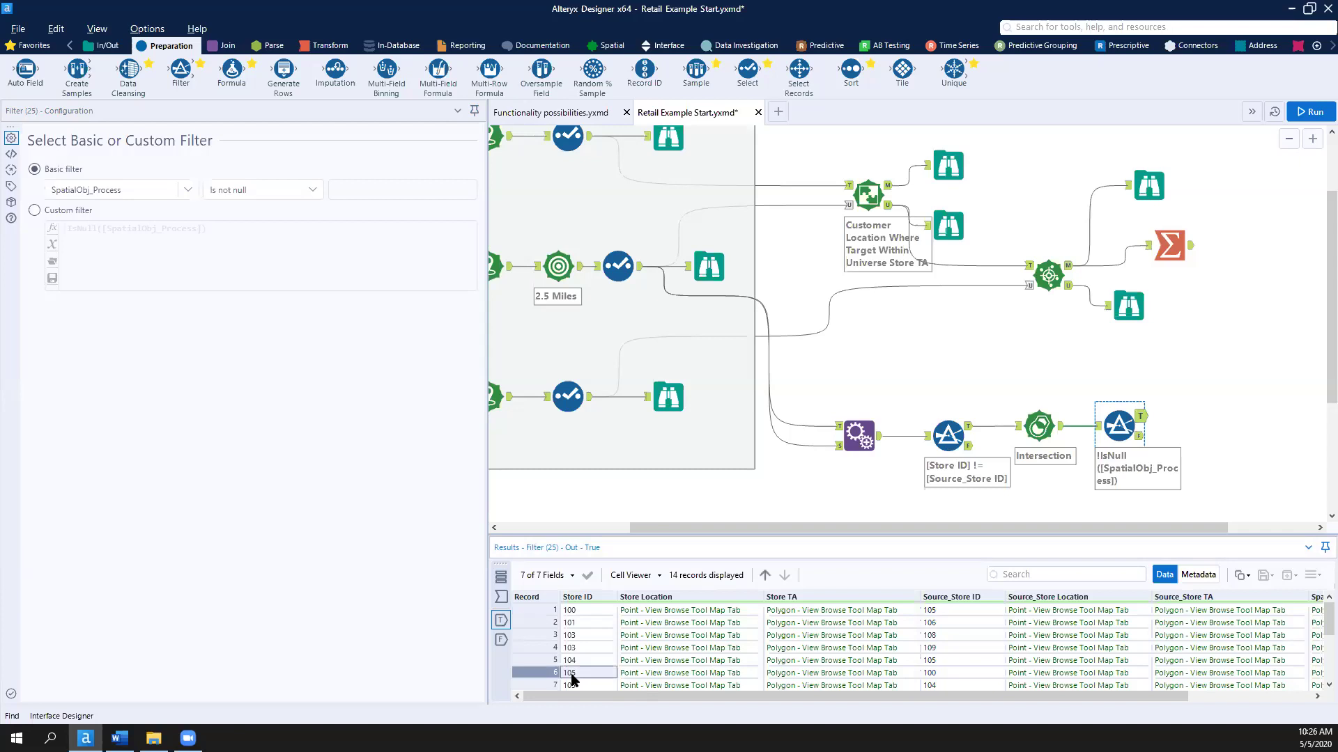
click(937, 673)
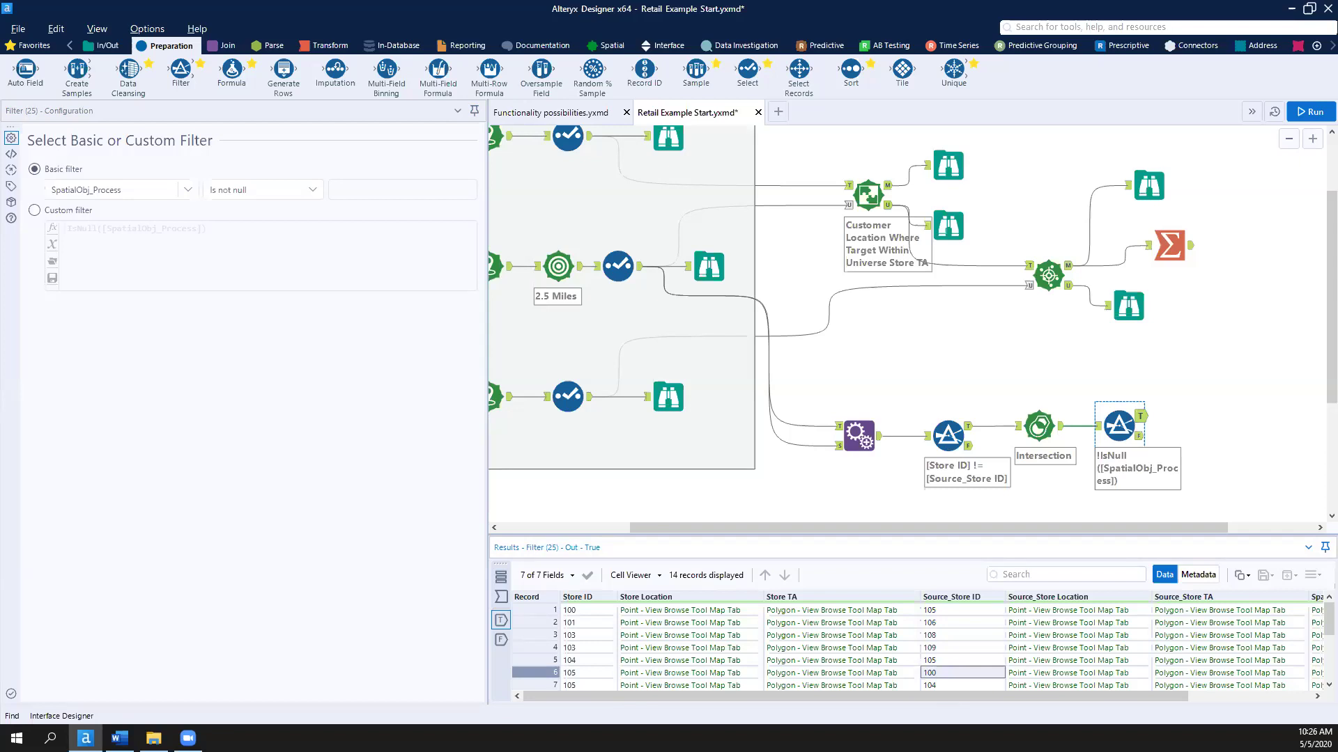
Step: Attach a Spatial Info tool to the last Filter's true output with only Area (Square Miles) as the item to output
click(611, 48)
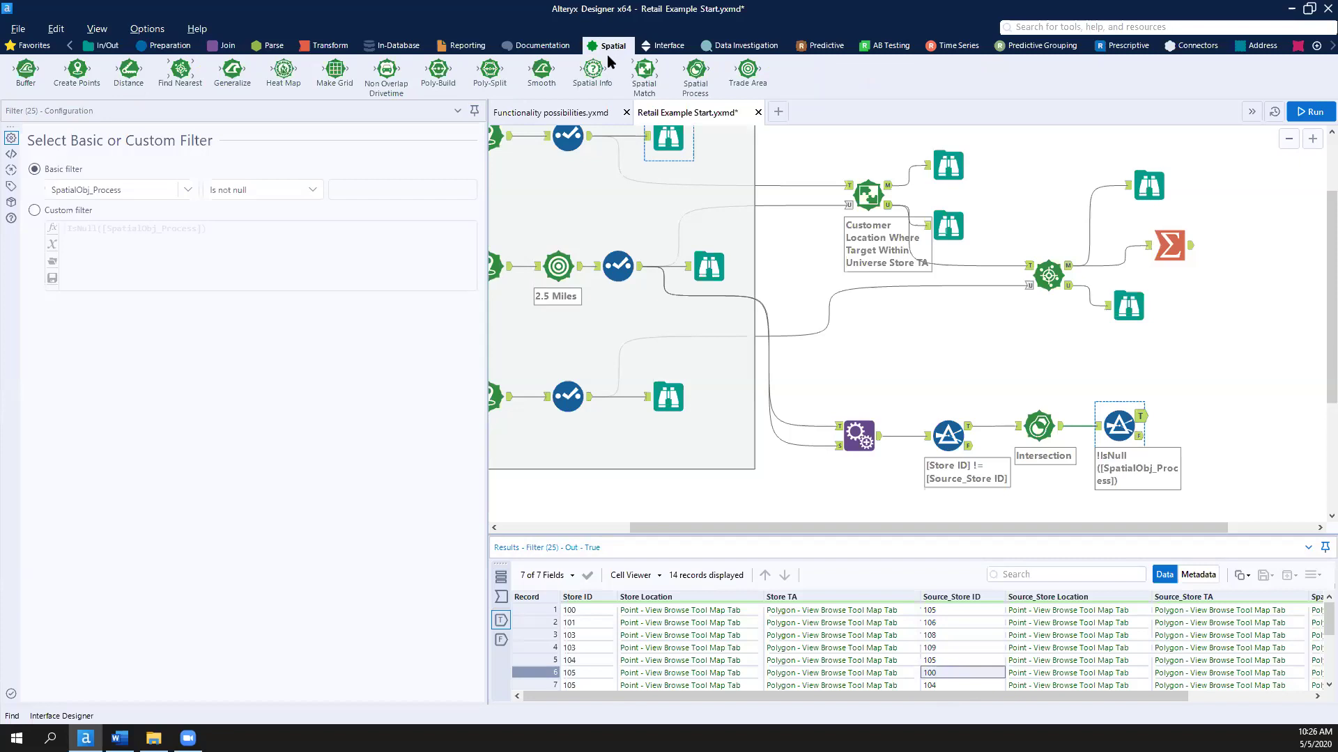
drag(593, 69, 1209, 415)
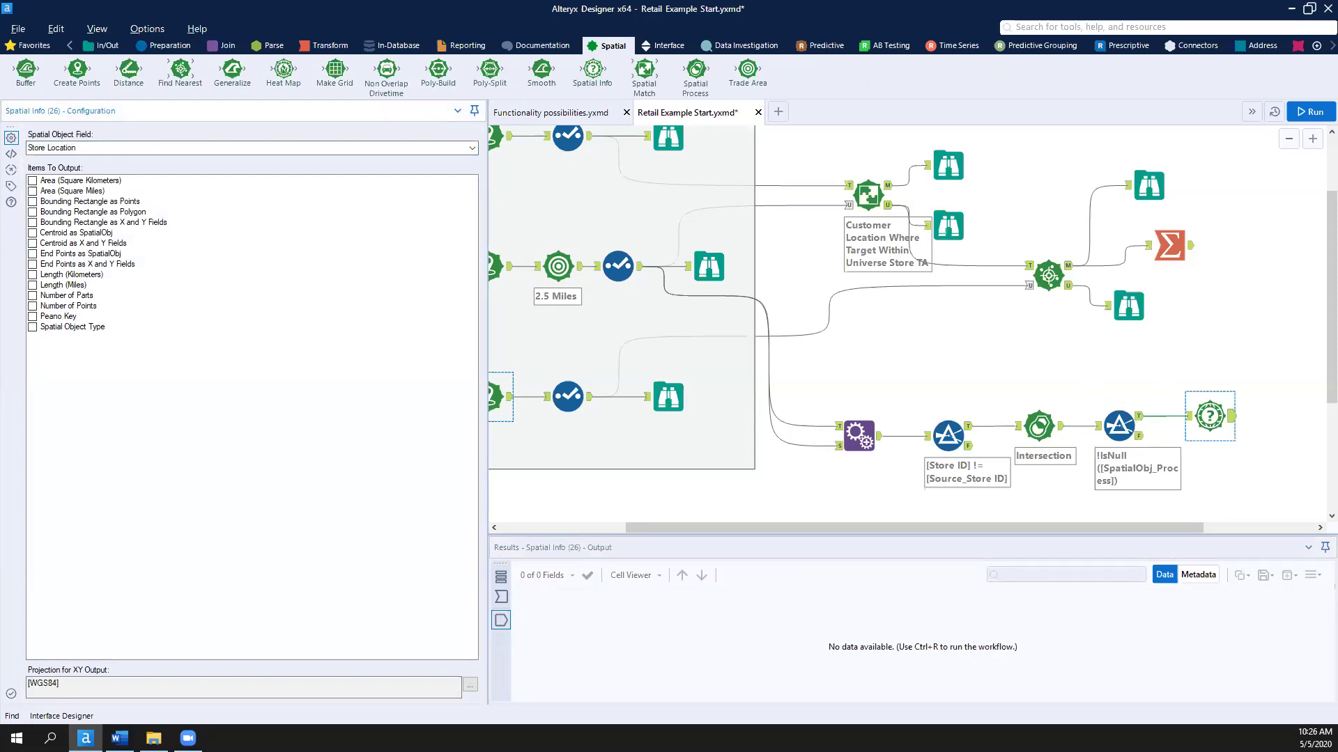
click(32, 180)
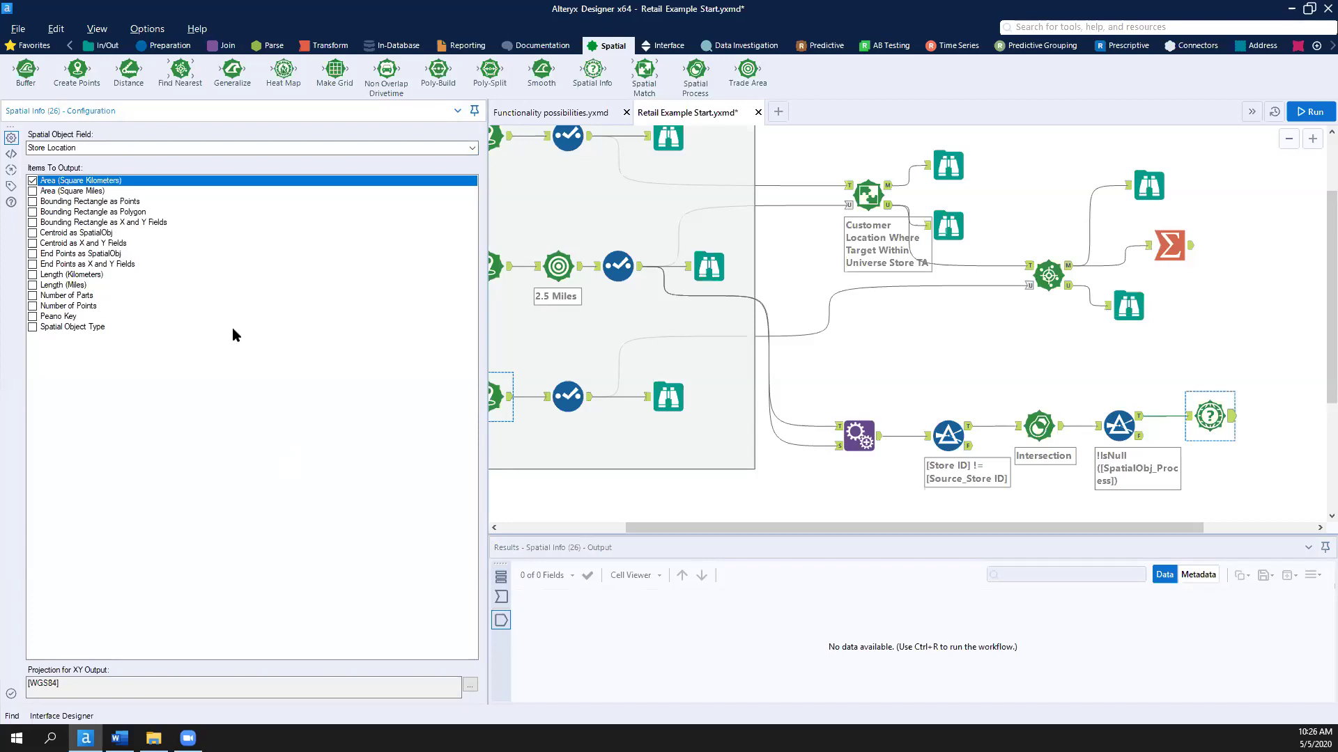
click(33, 191)
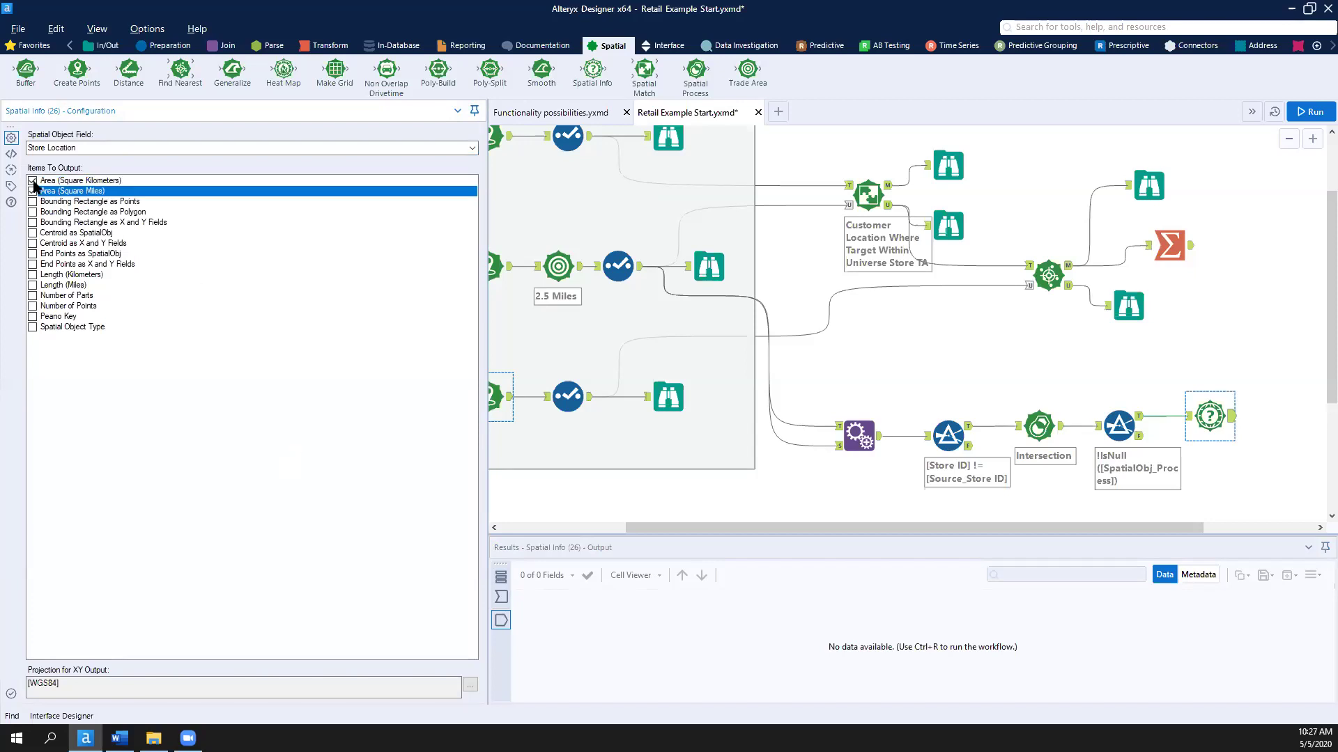
click(44, 184)
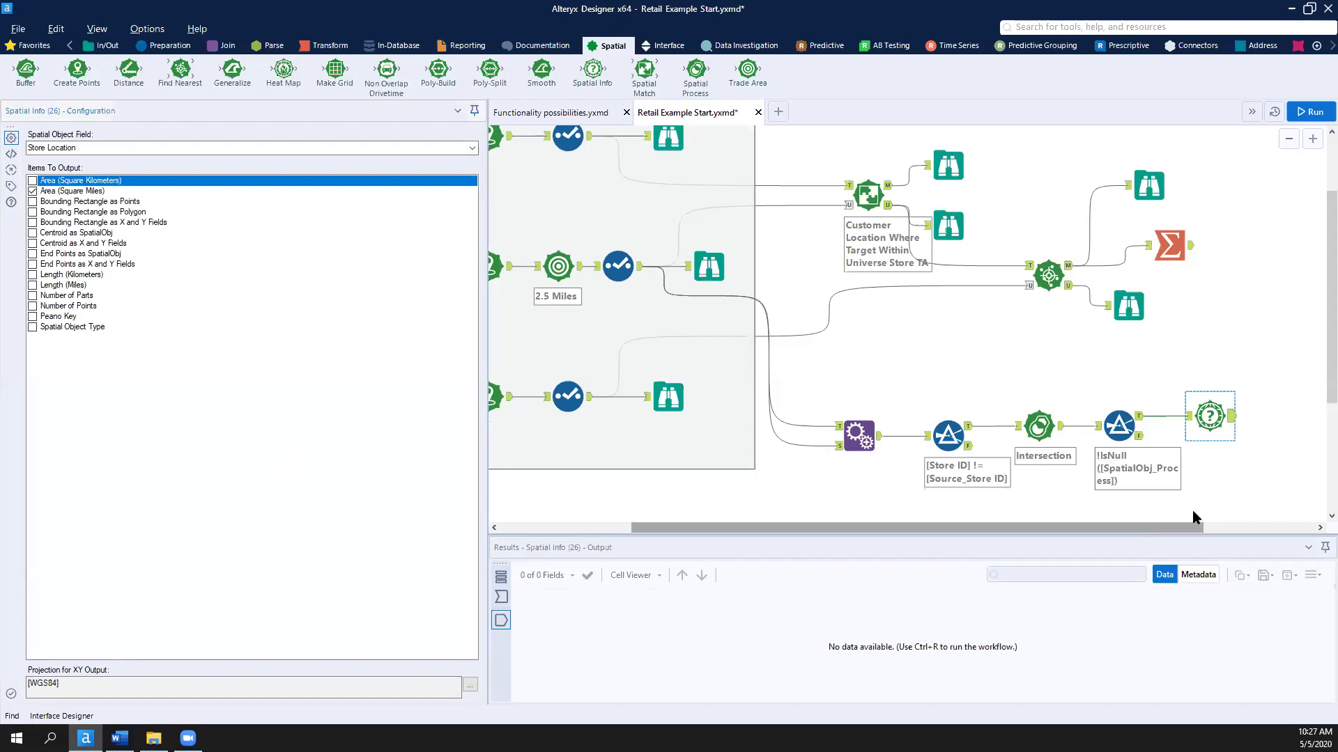
Step: Run the workflow and view the AreaSqMi column in the Spatial Info output
scroll(1193, 517, right, 3)
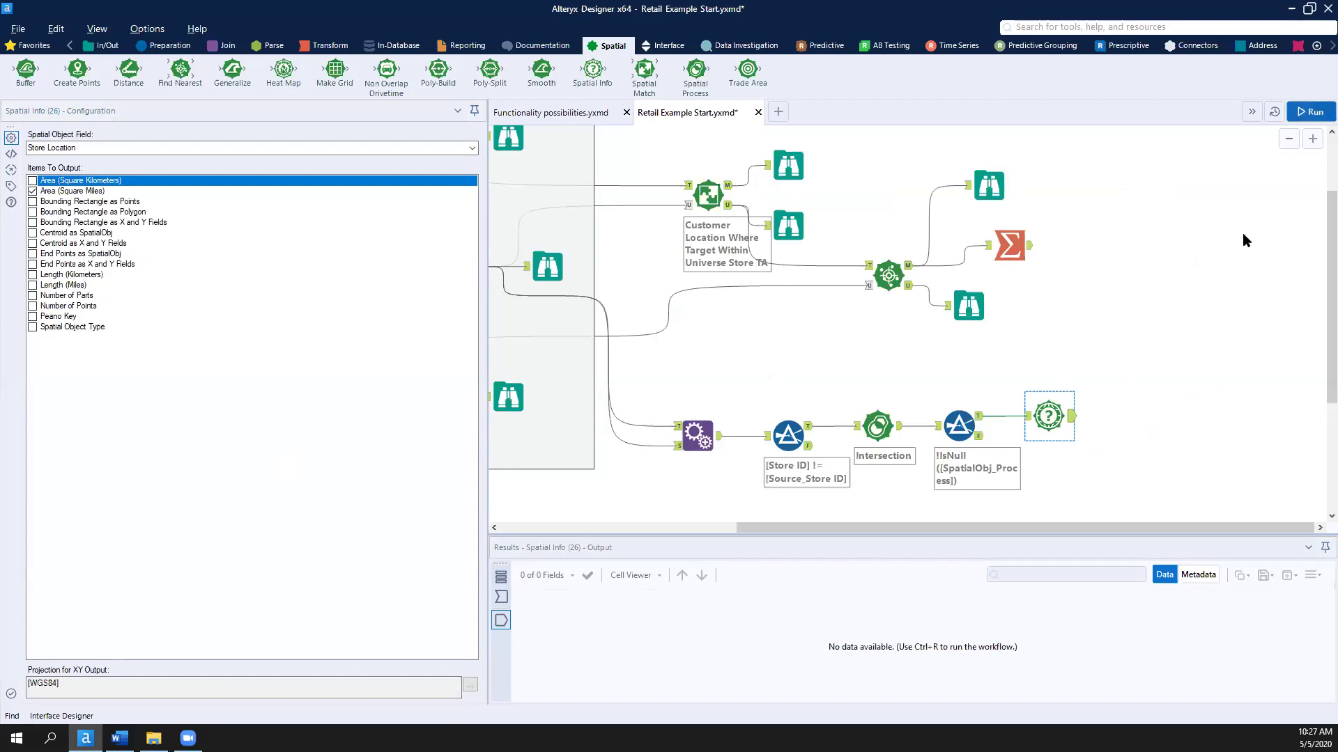
key(ctrl+r)
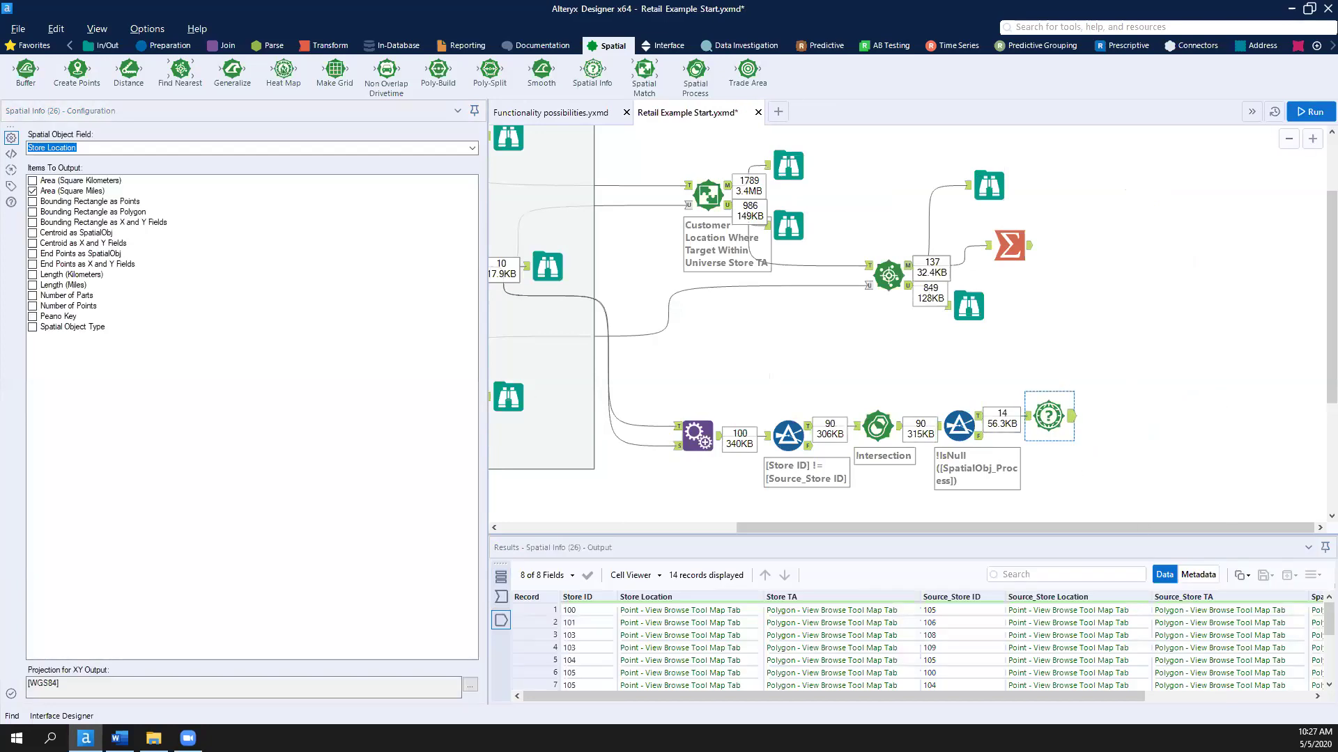
drag(1134, 697, 1307, 697)
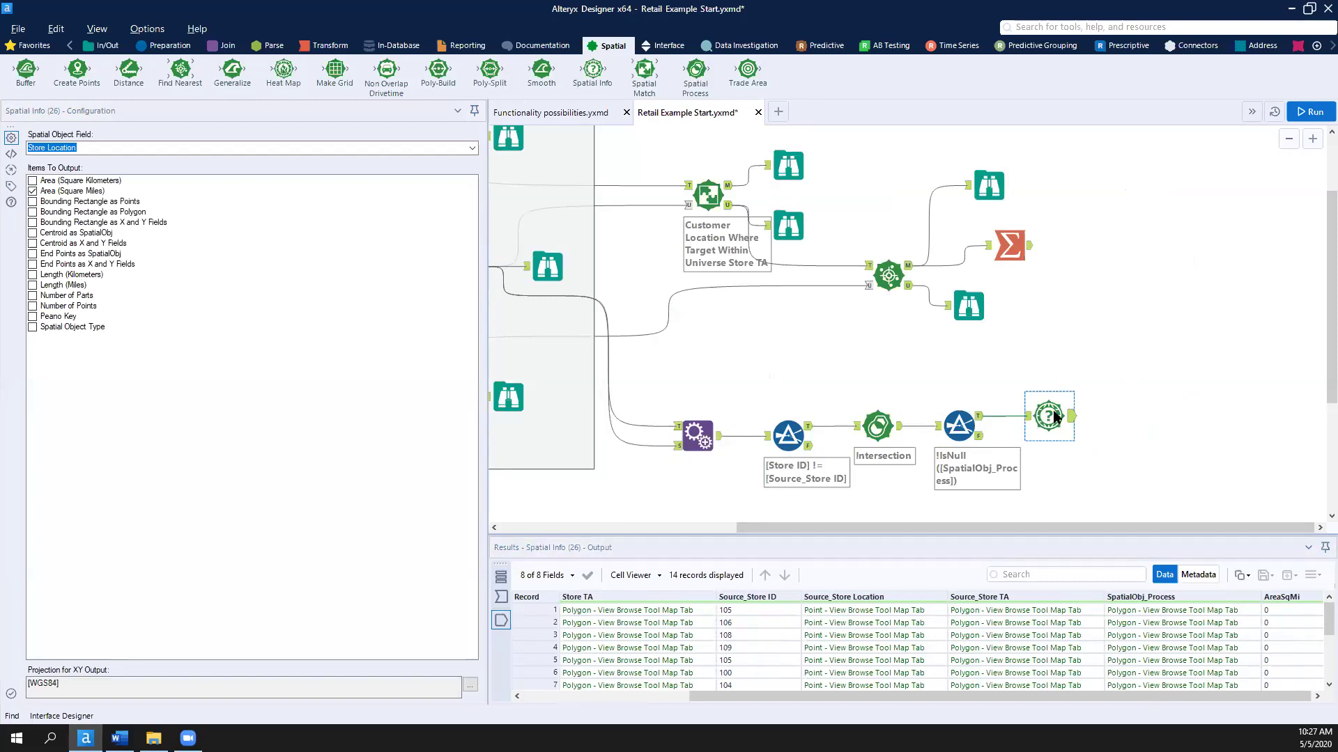
Step: Set Spatial Info's spatial object field to SpatialObj_Process, rerun the workflow and review the store pairs with their AreaSqMi values
click(472, 149)
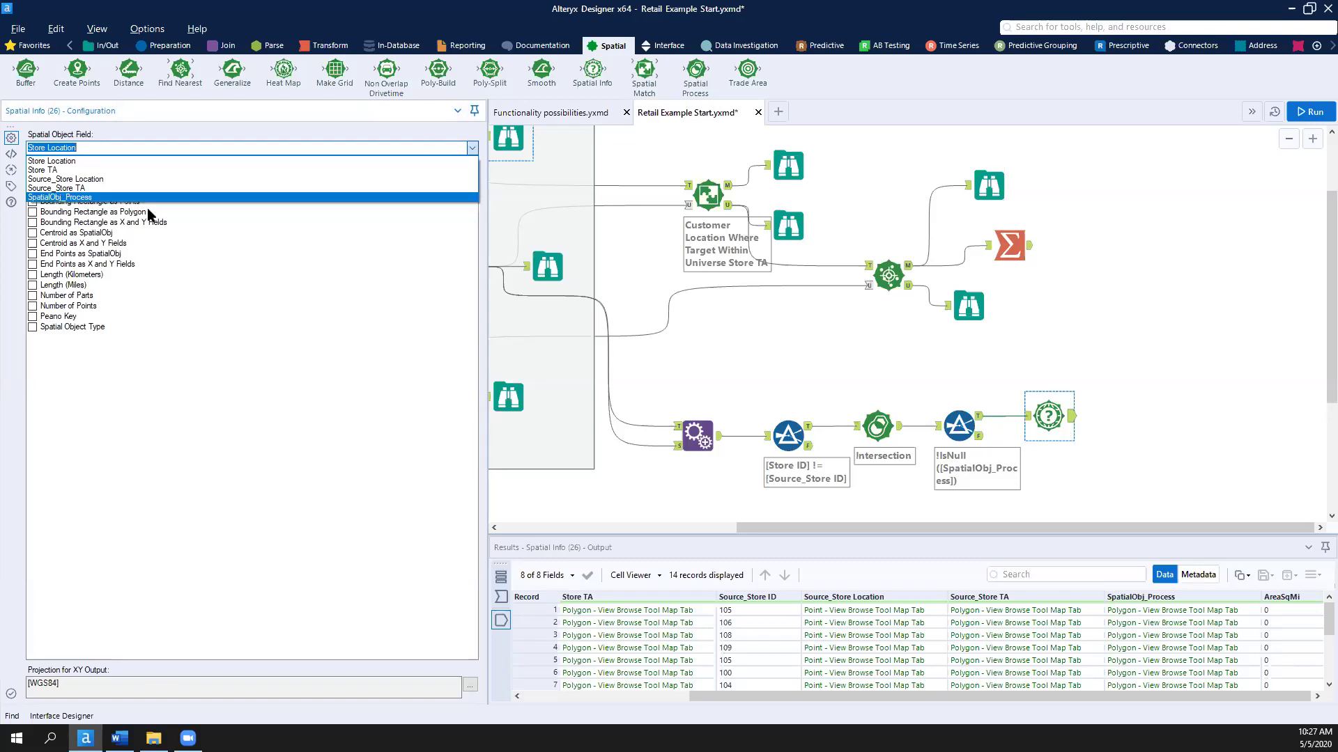
click(67, 198)
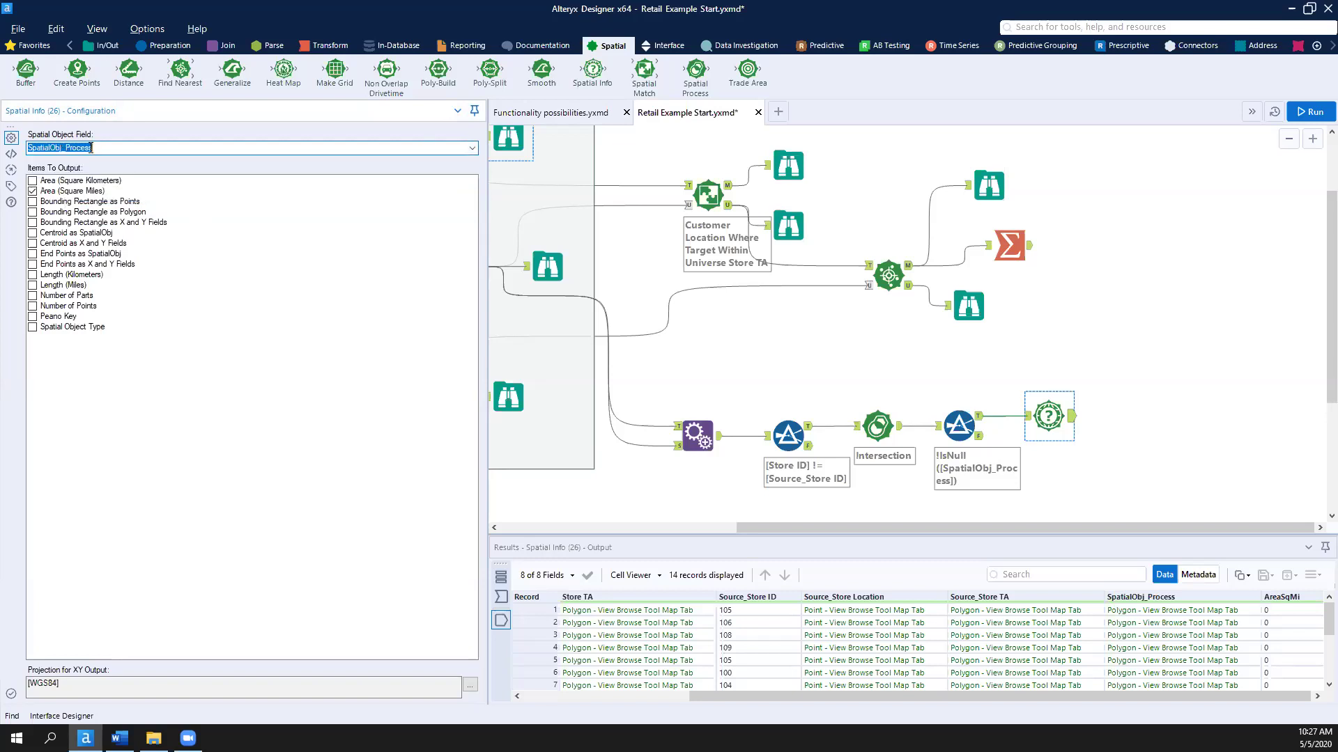
click(1302, 111)
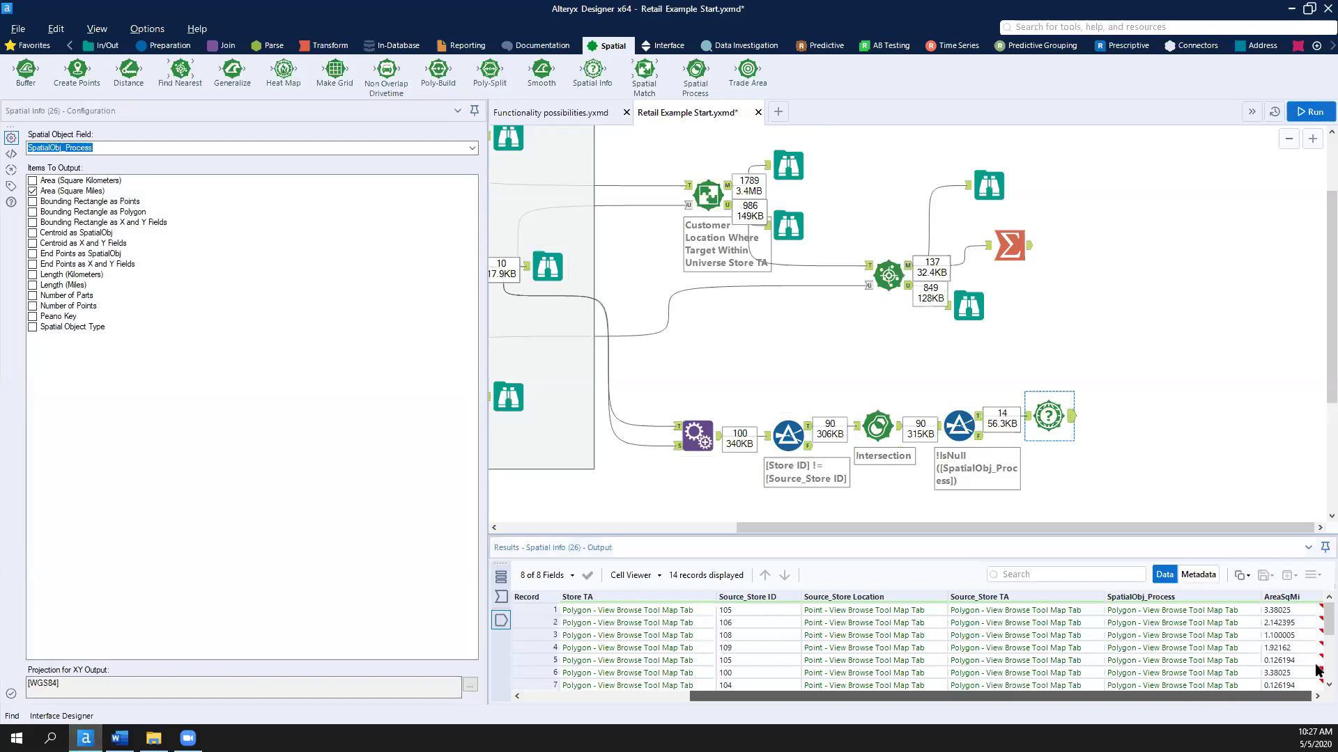
scroll(1274, 636, down, 3)
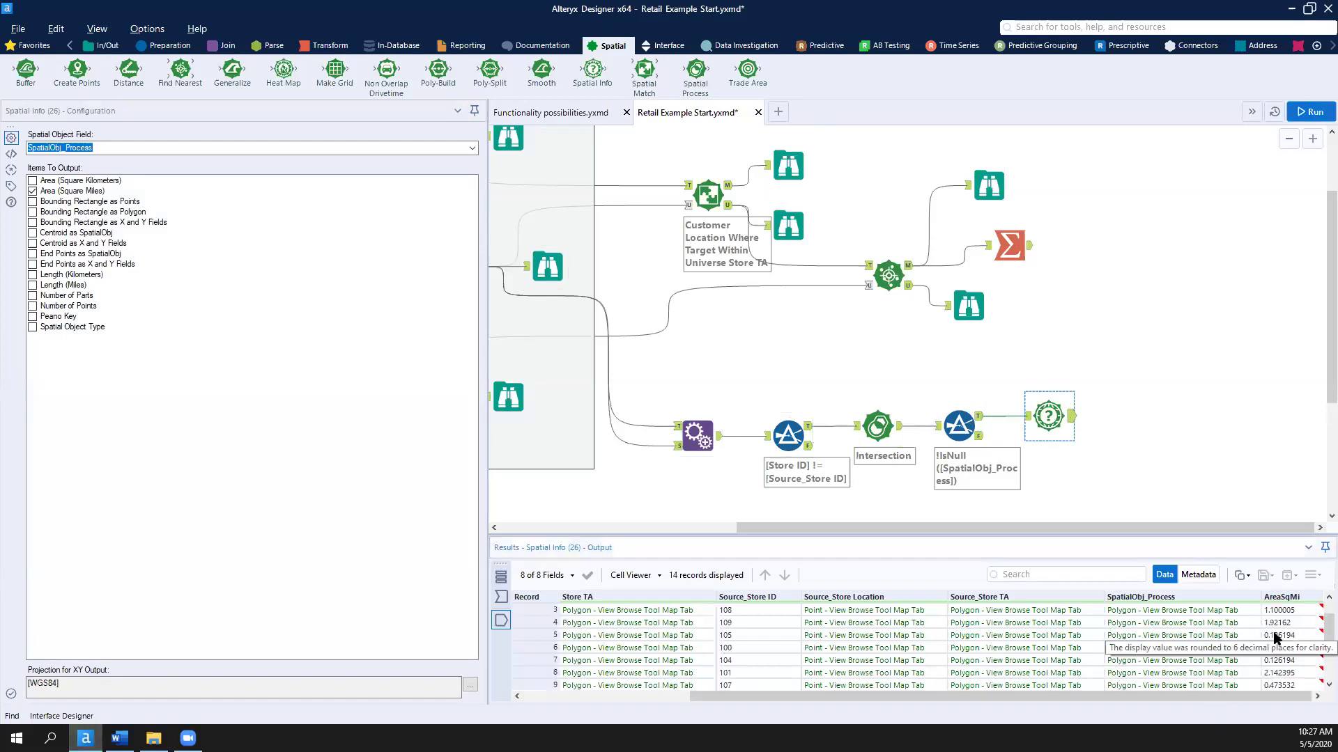
scroll(1274, 636, up, 3)
drag(860, 696, 693, 697)
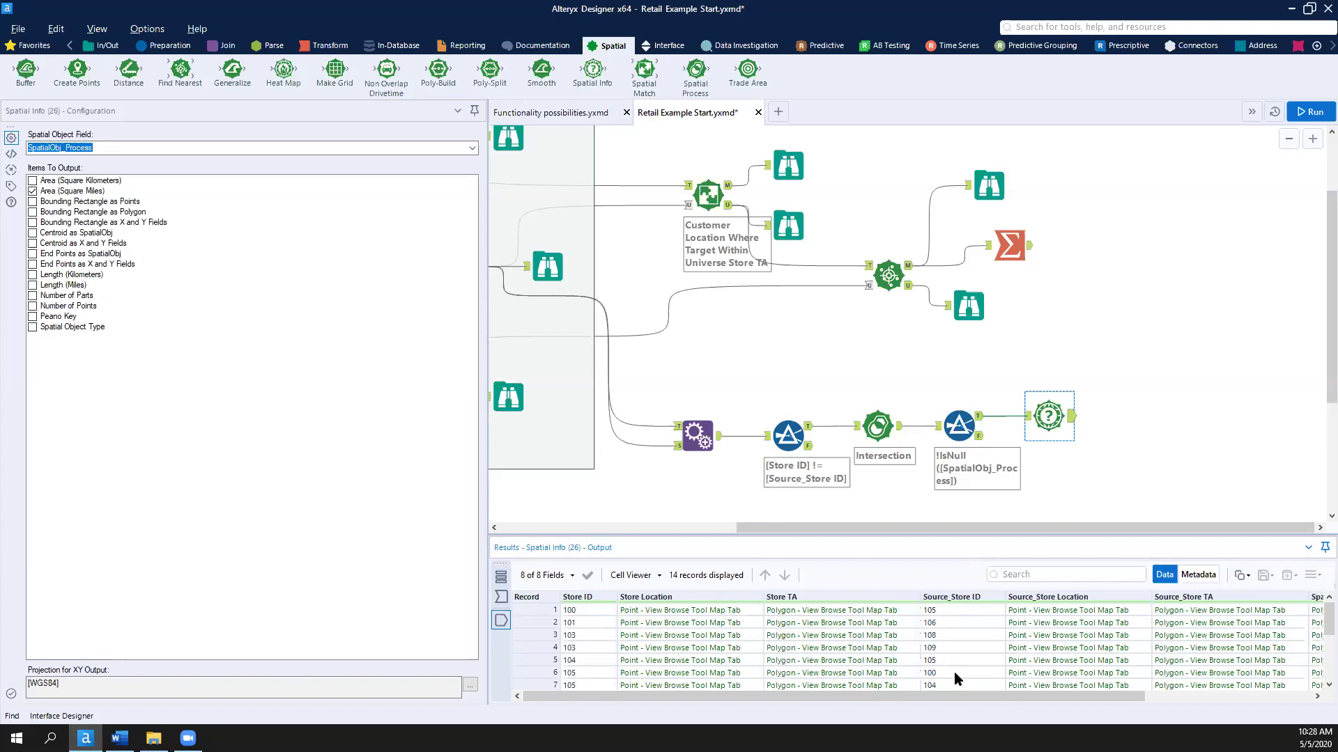
drag(973, 700, 1247, 701)
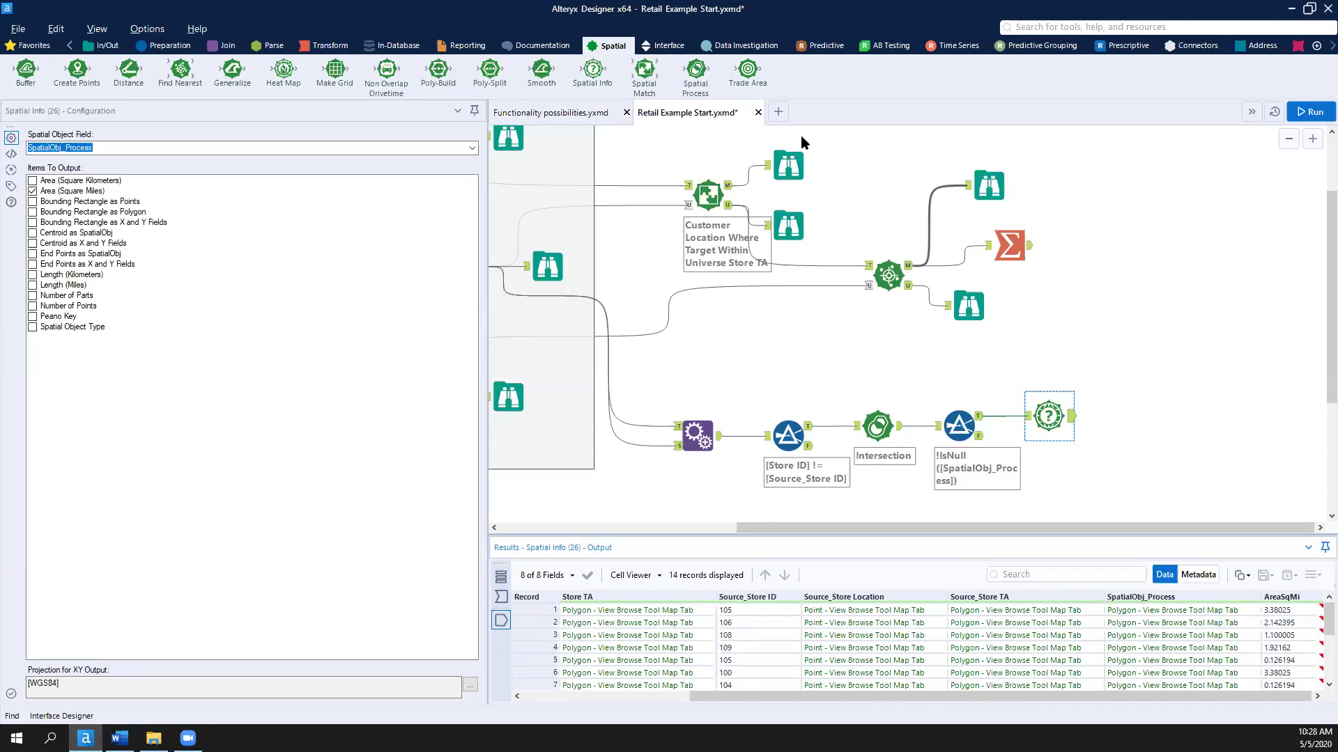
Step: Attach a Sample tool after Spatial Info that keeps the first 1 row per AreaSqMi, and run the workflow to view its output
click(161, 46)
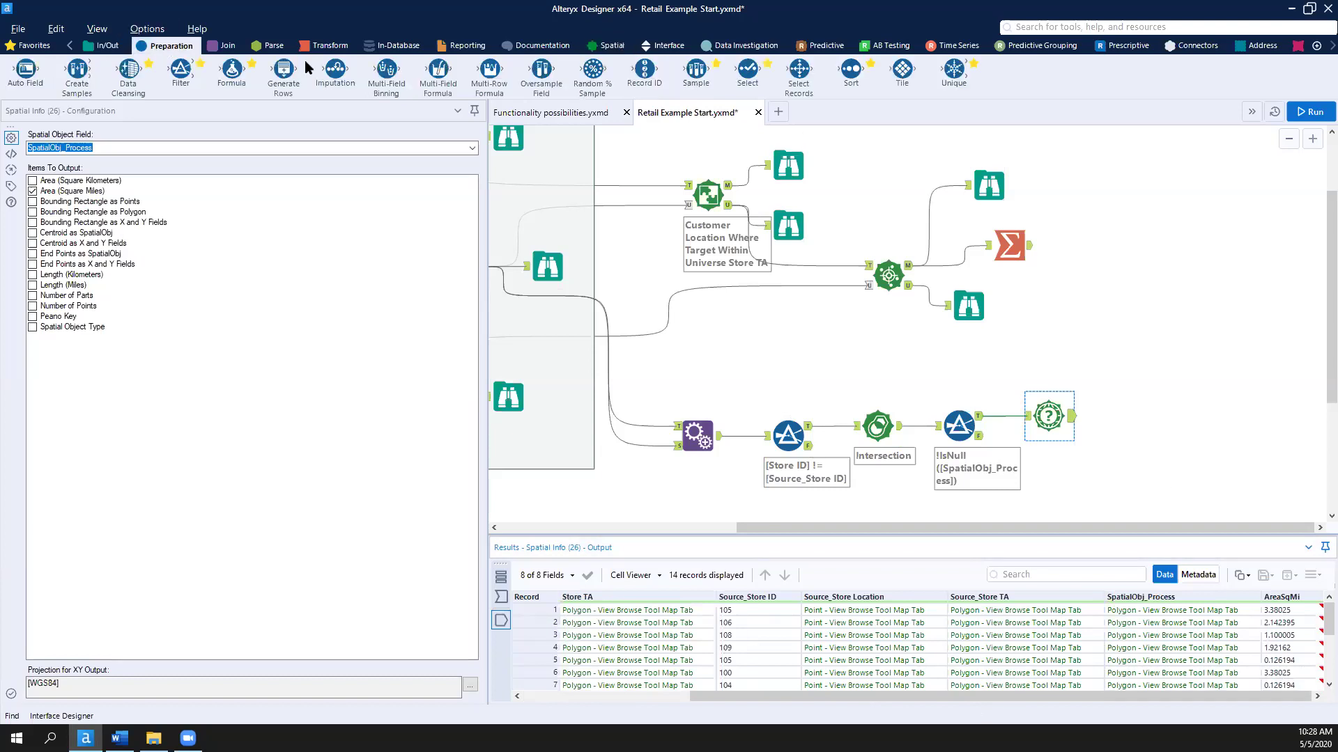
drag(695, 69, 1126, 420)
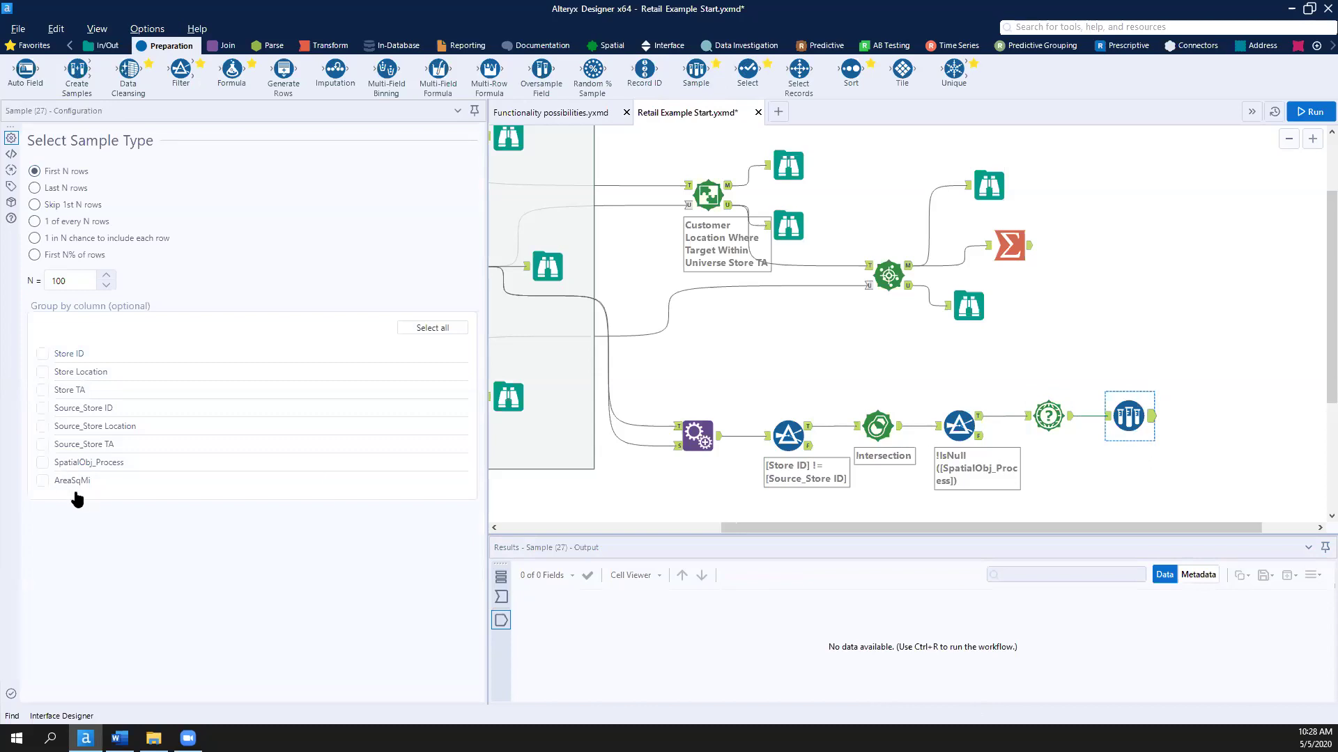
click(43, 480)
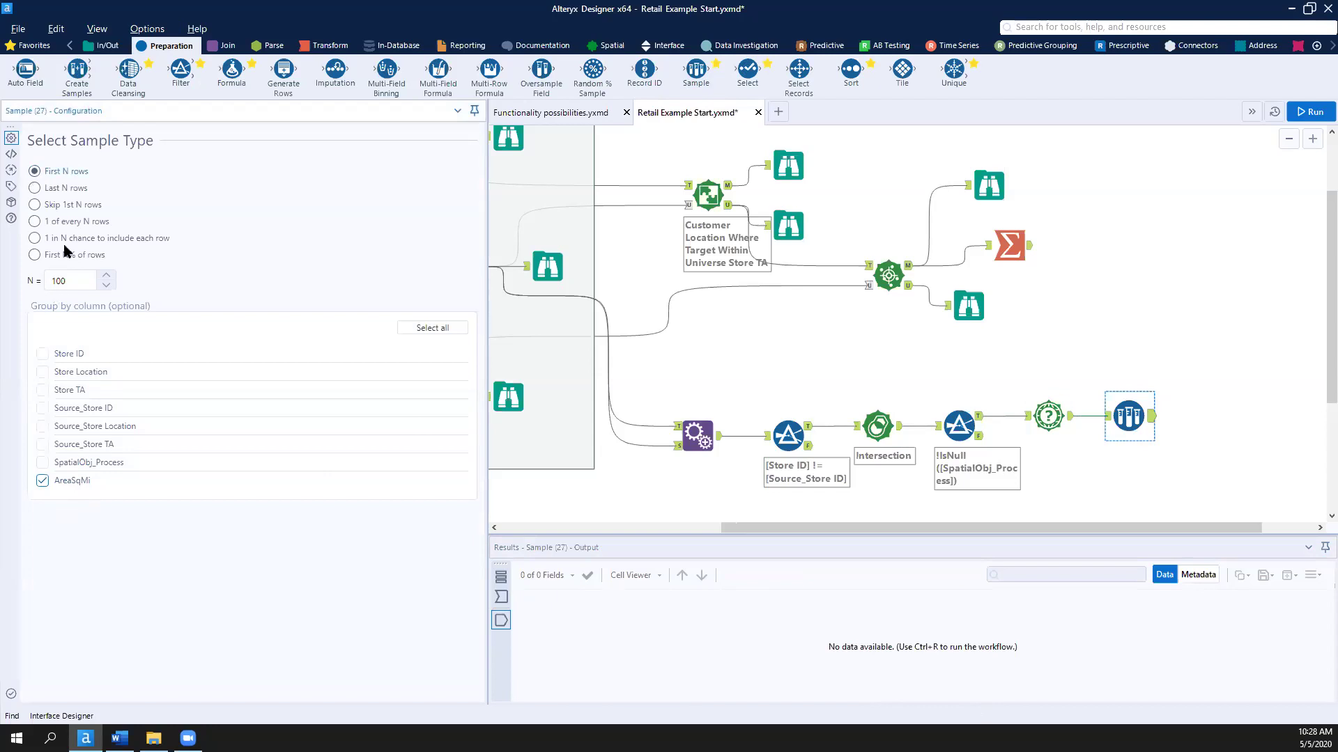
click(86, 283)
key(BackSpace)
key(BackSpace)
click(1309, 111)
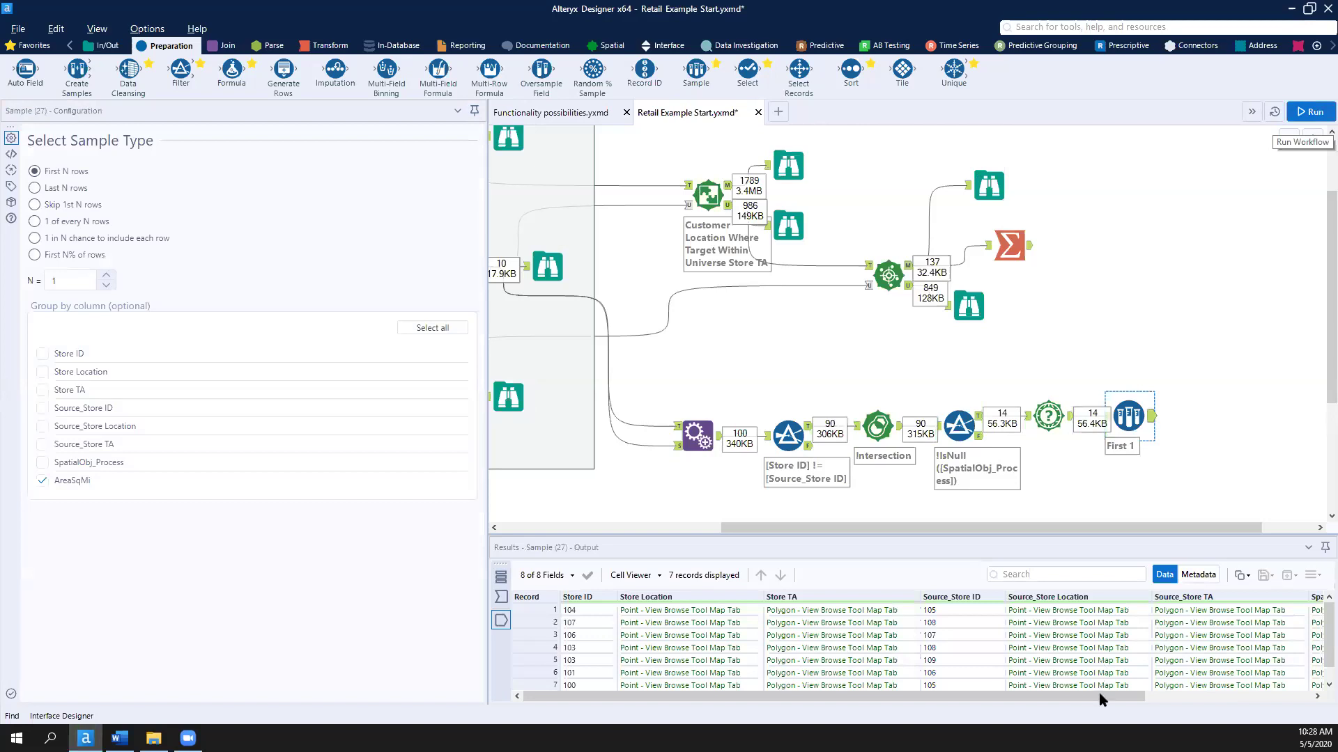
drag(1099, 695, 1316, 699)
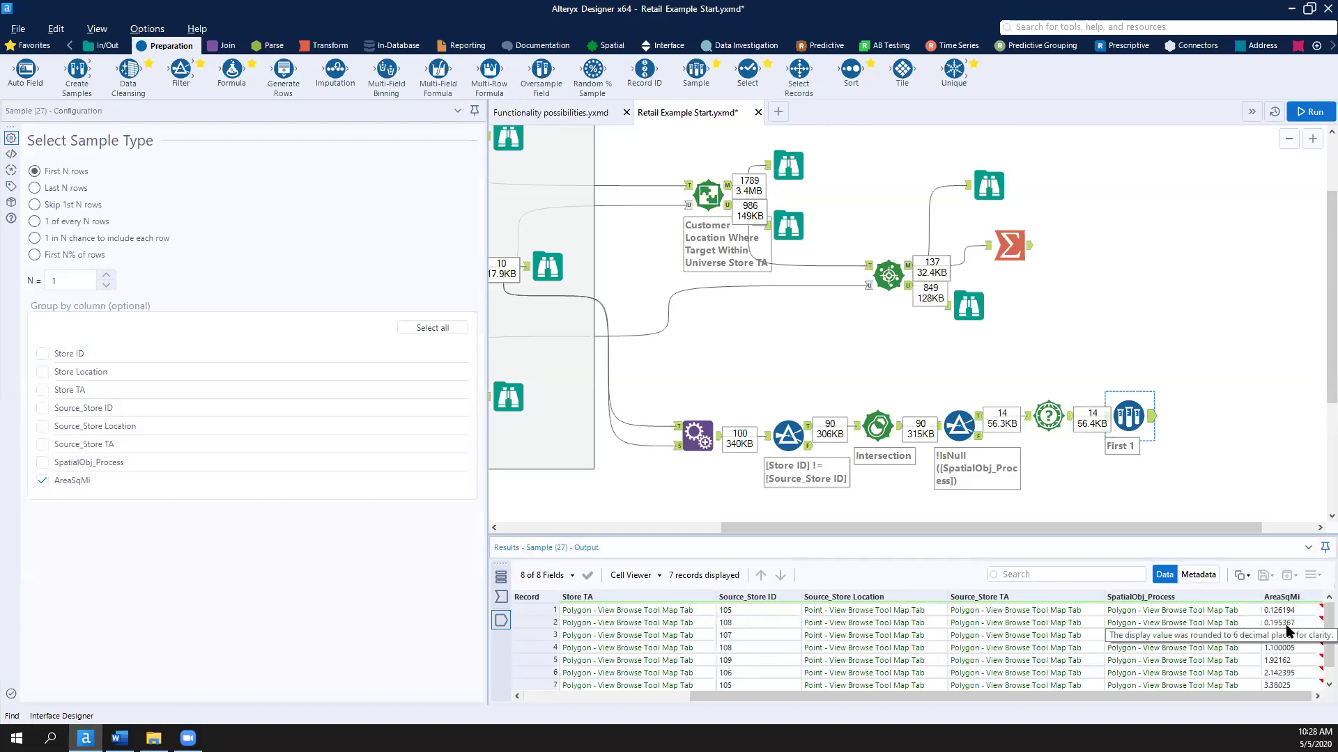
Step: Attach a Sort tool after the Sample tool and set it to sort AreaSqMi in descending order
scroll(1284, 638, down, 1)
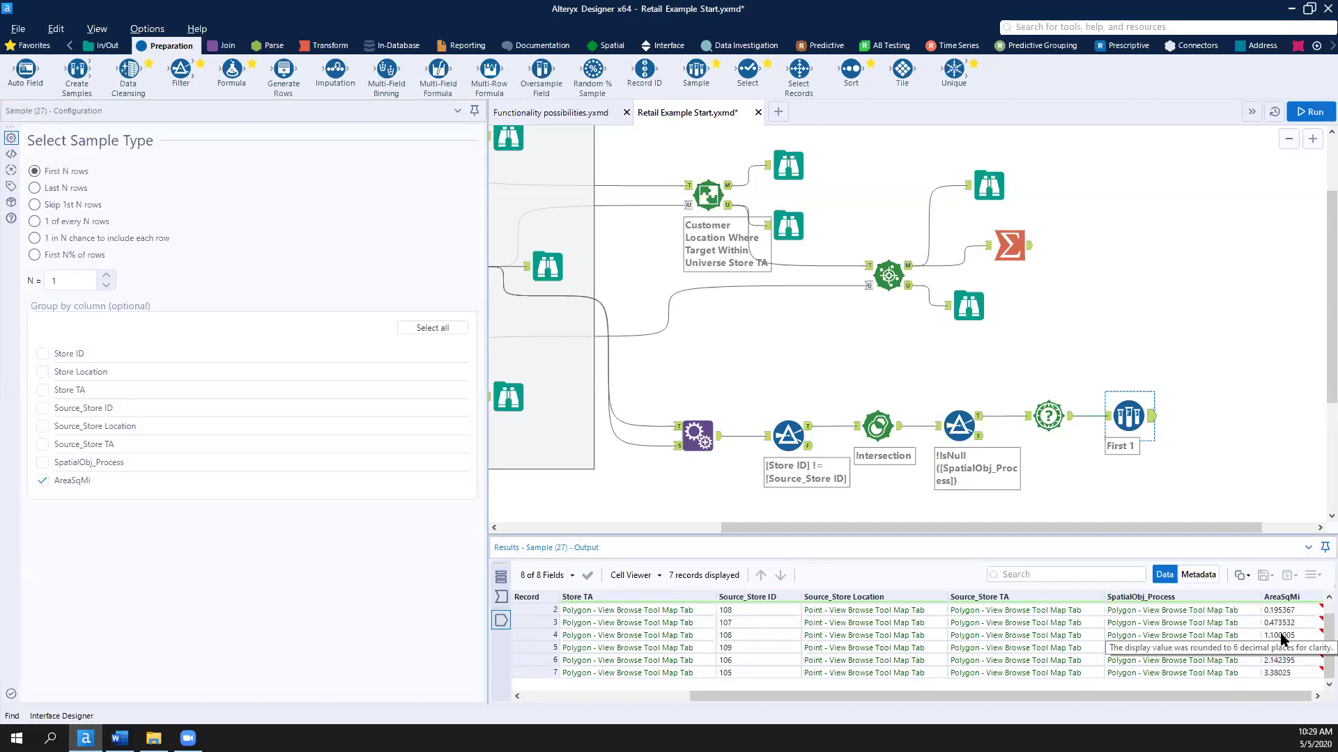
drag(852, 70, 1213, 421)
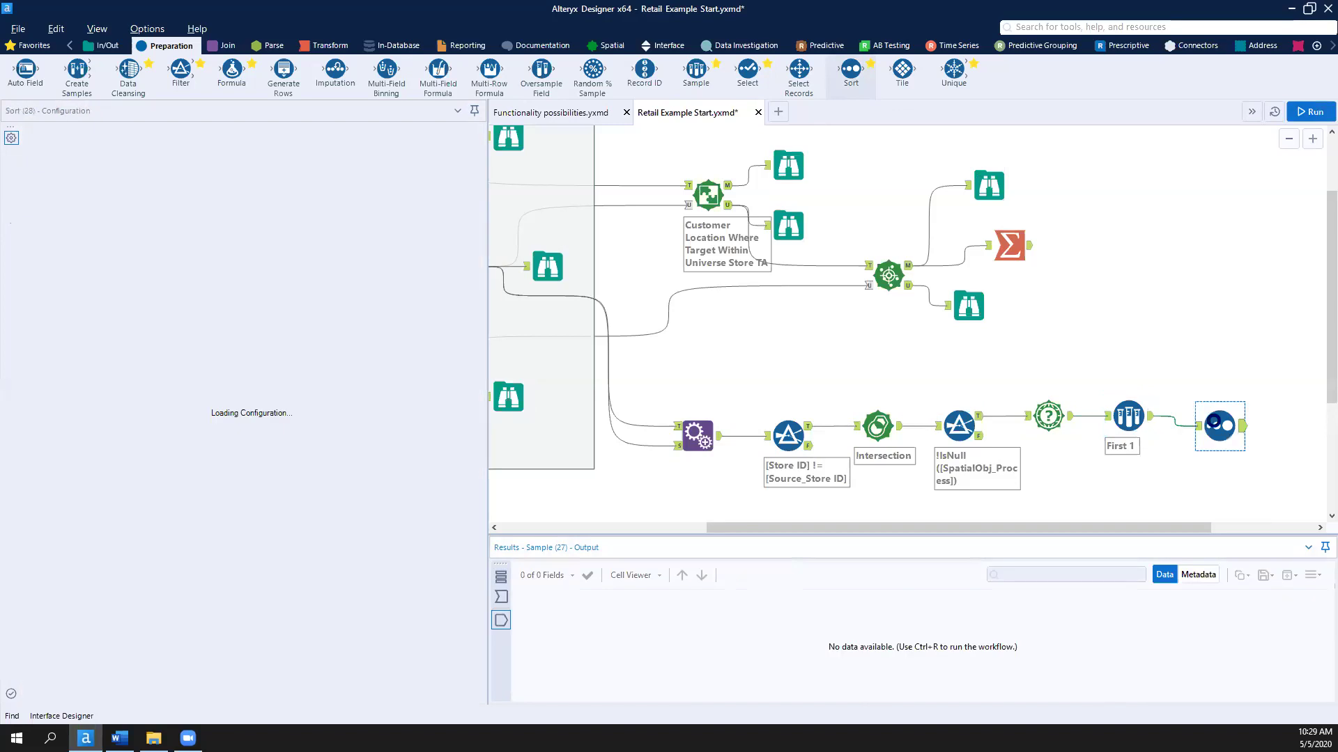
click(110, 177)
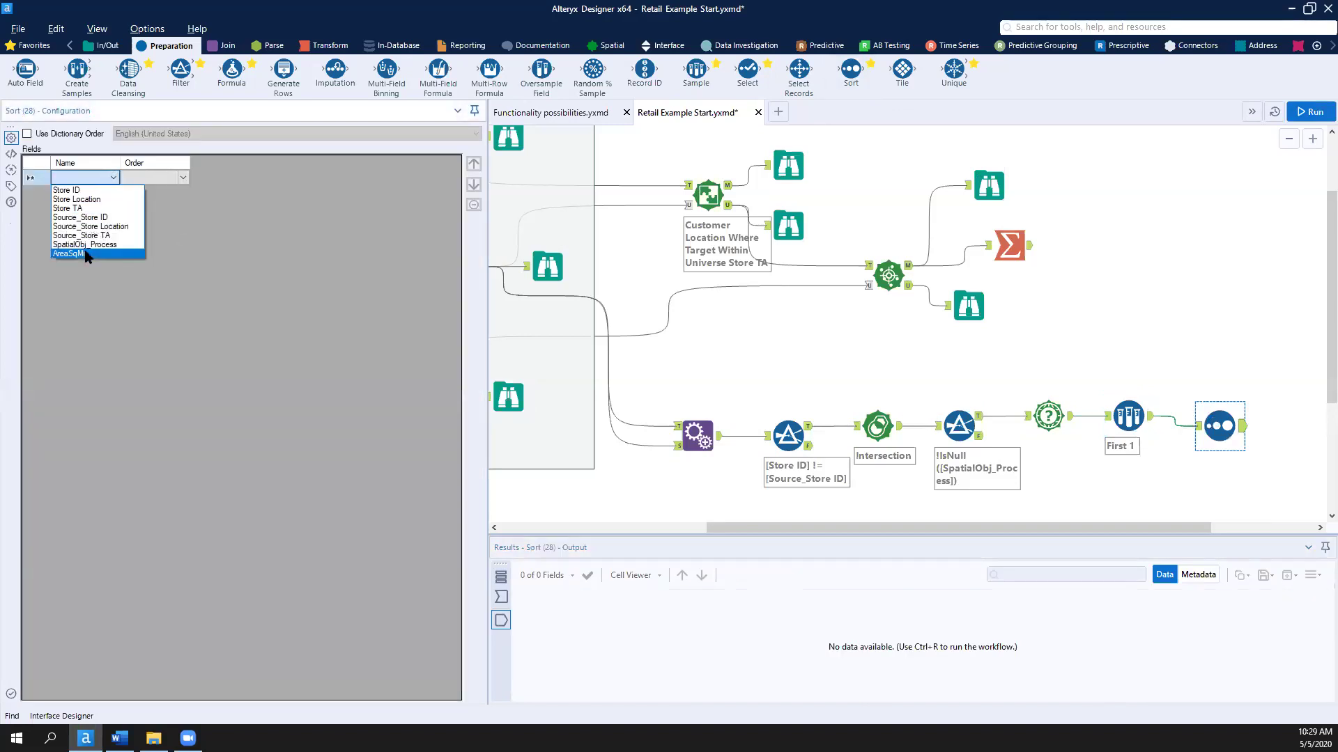
click(85, 255)
click(169, 177)
click(179, 177)
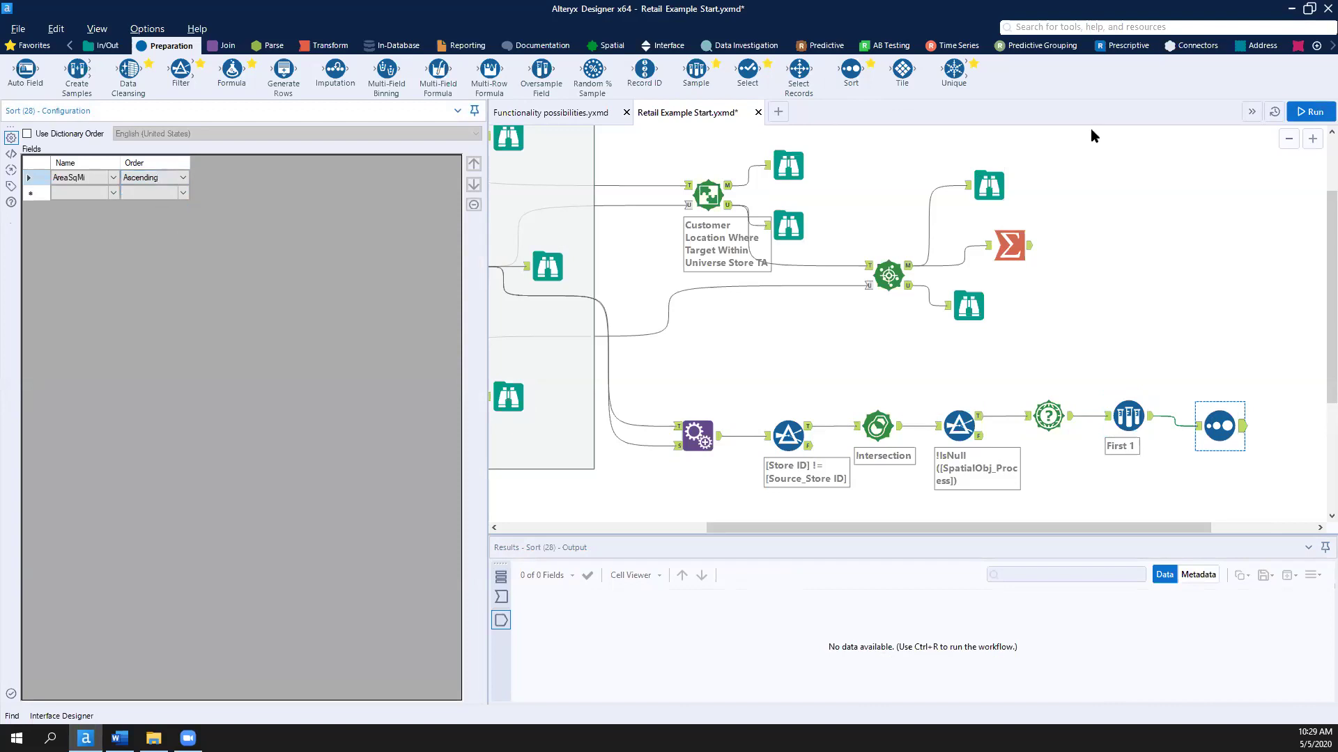
click(175, 179)
click(180, 178)
Step: Run the workflow and view the AreaSqMi column in the Sort output
click(1300, 114)
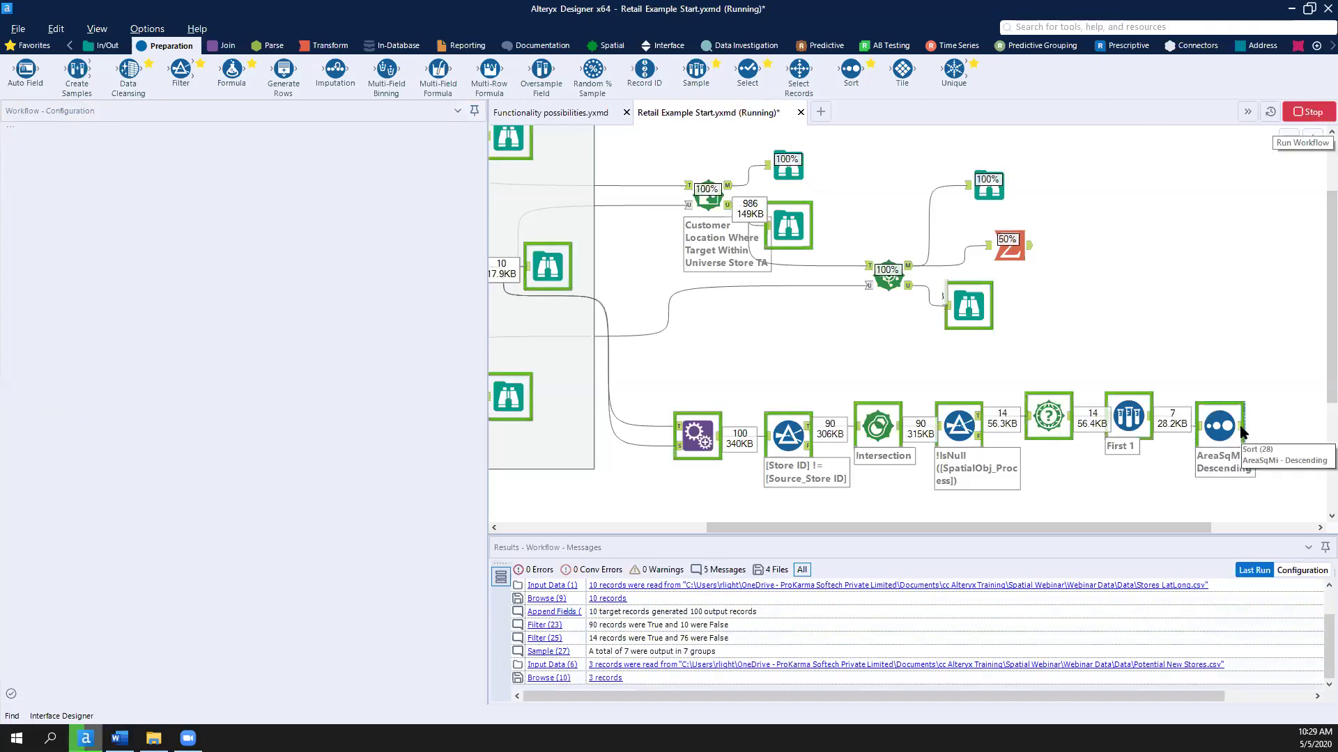
click(1241, 433)
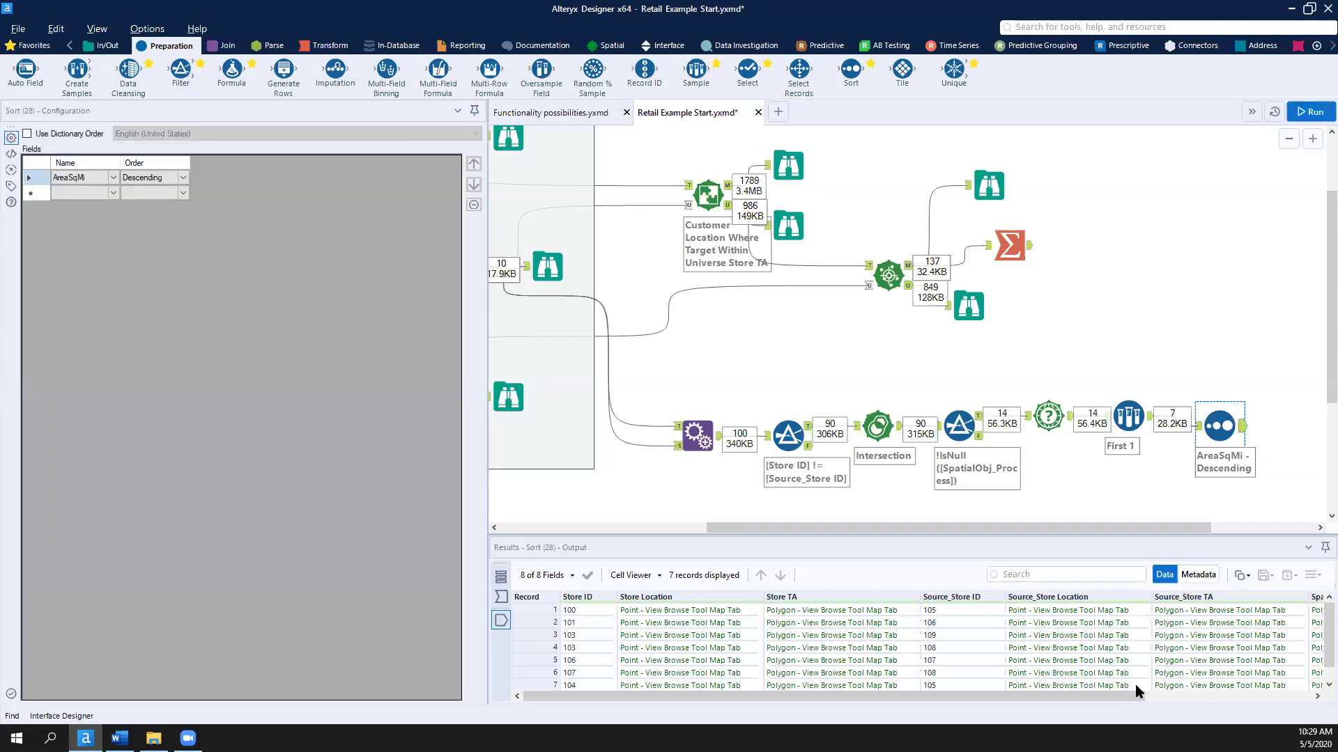
drag(1131, 695, 1317, 714)
mouse_move(1272, 611)
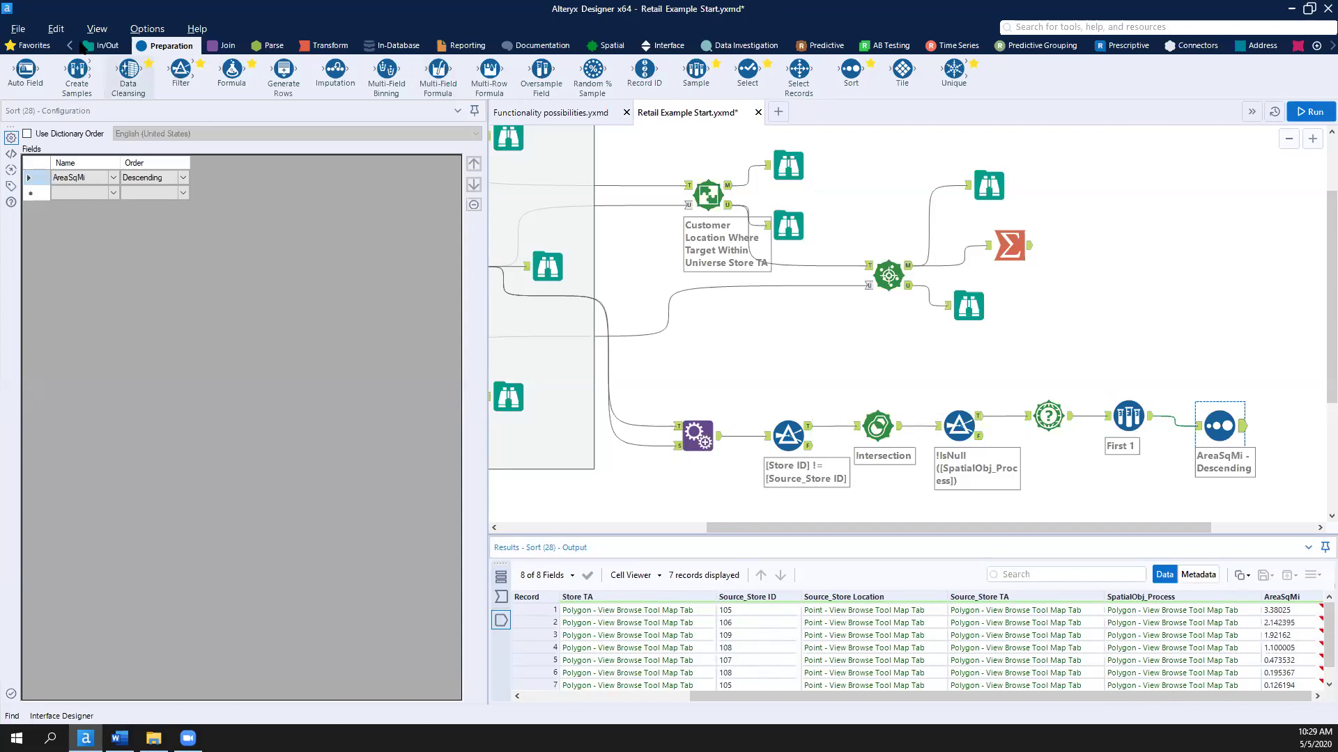
Step: Attach a Browse tool after the Sort tool, run the workflow and highlight the first record's store pair on the map
click(104, 46)
drag(26, 69, 1312, 435)
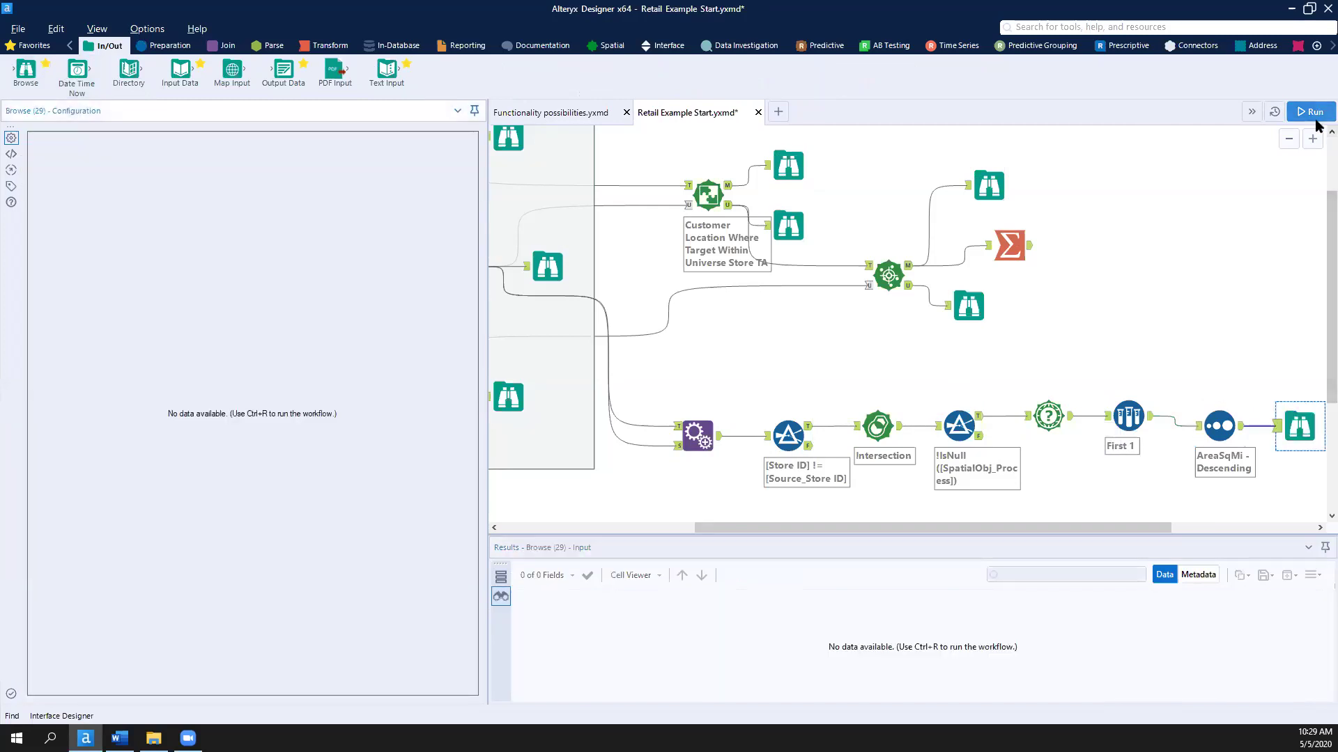
click(1310, 111)
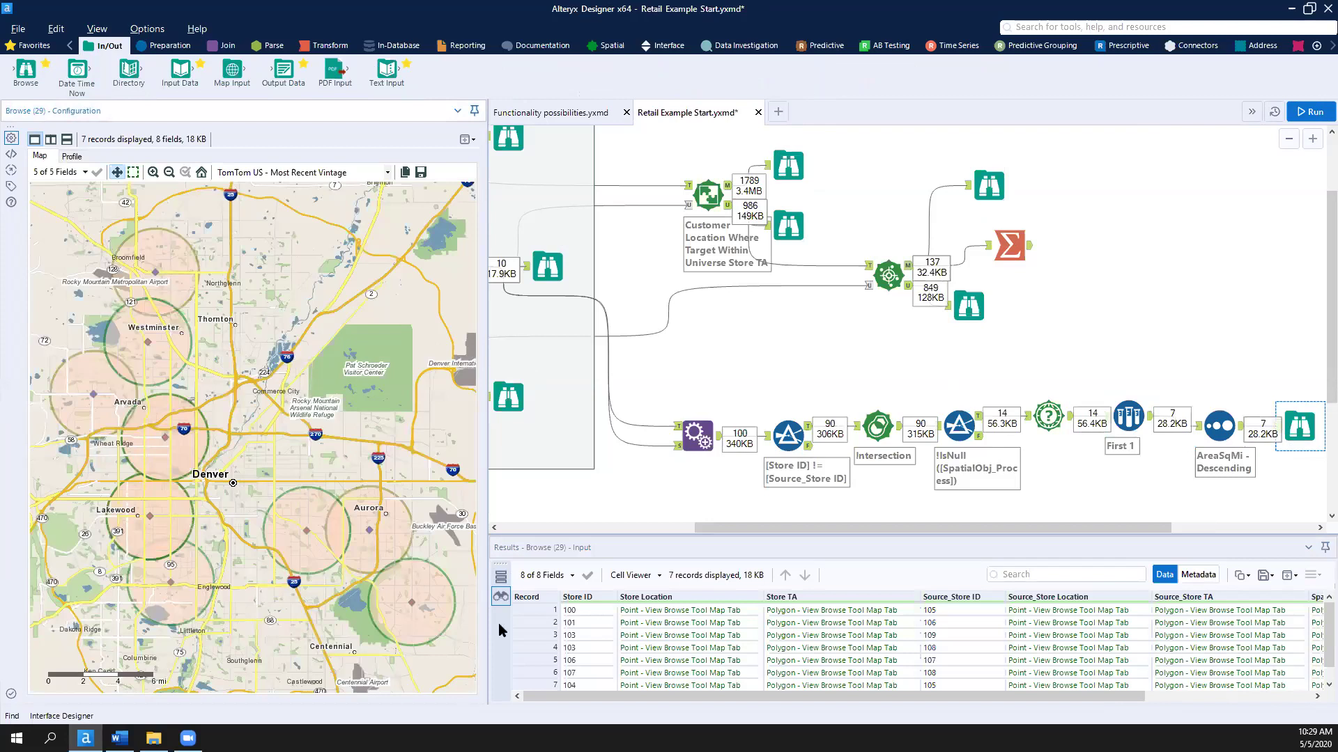
click(543, 610)
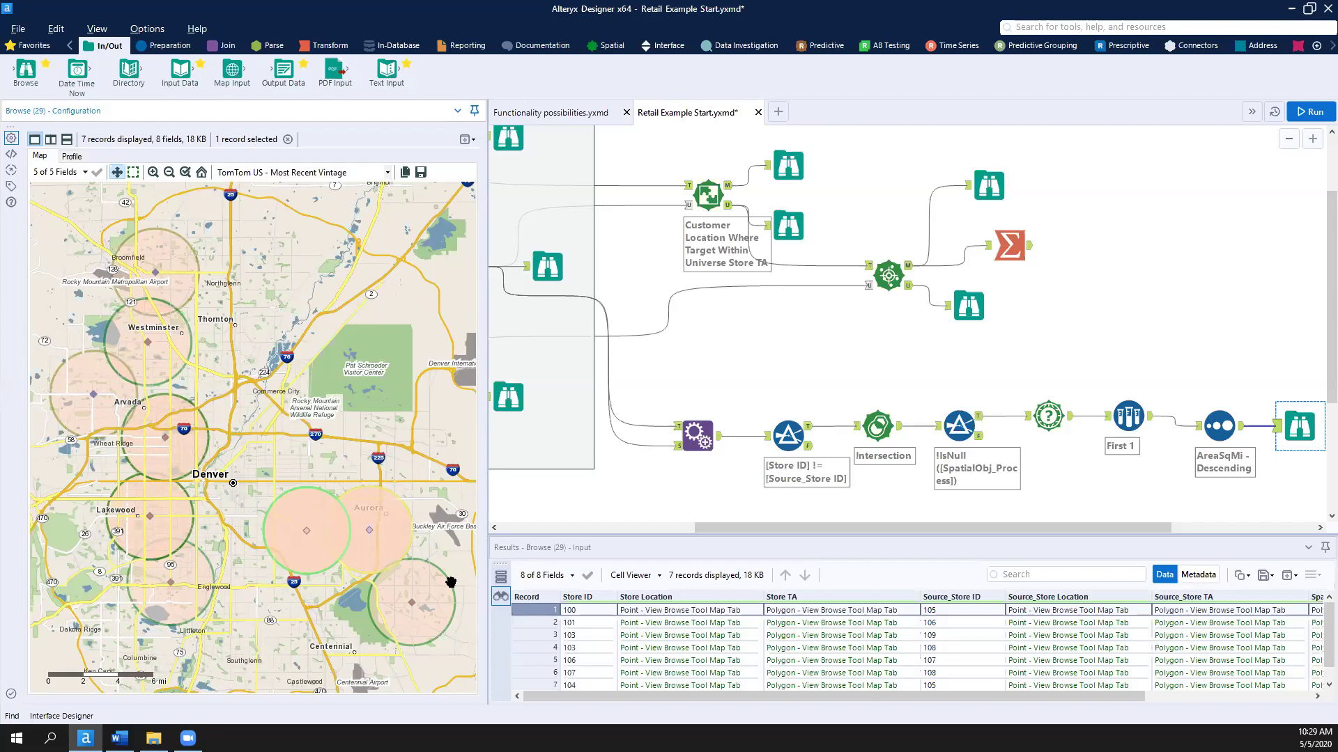
Step: Switch the units of the Trade Area tool in the Stores LatLong.csv stream to Drivetime Minutes and review the available datasets
drag(895, 533, 603, 539)
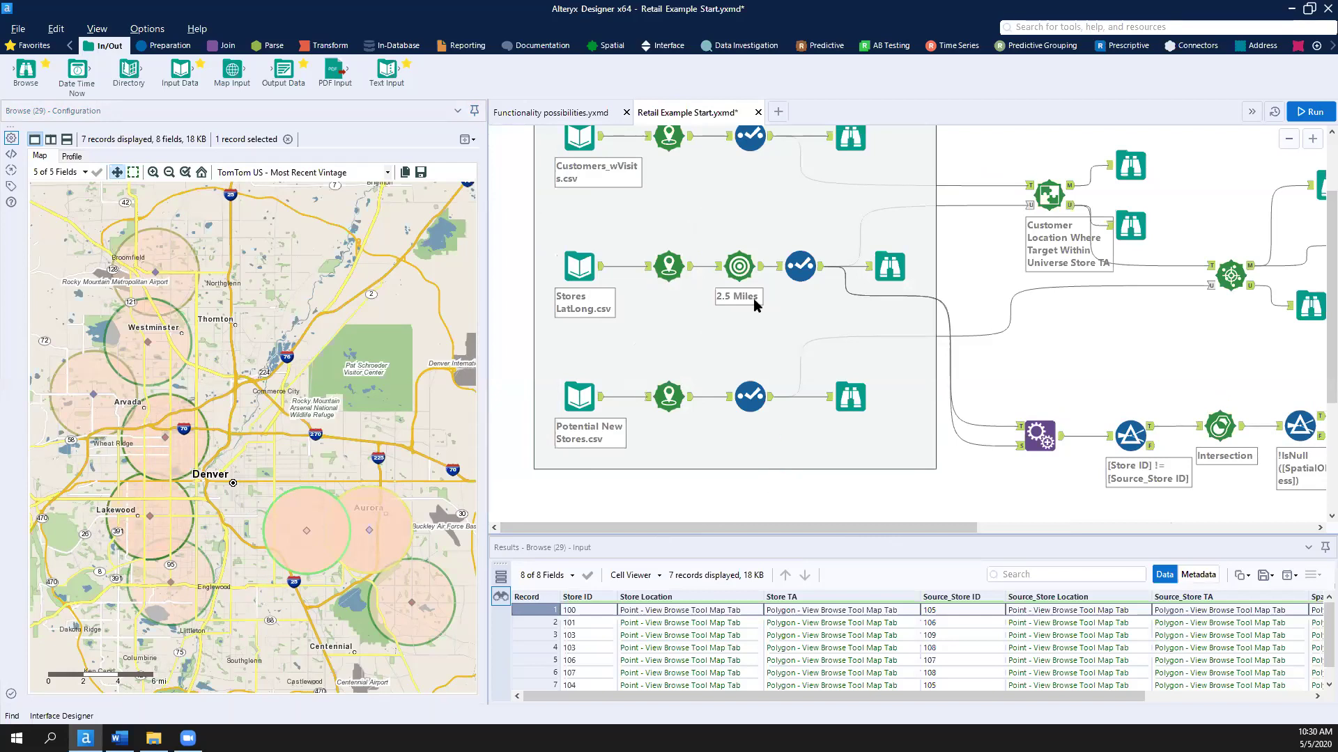
click(739, 272)
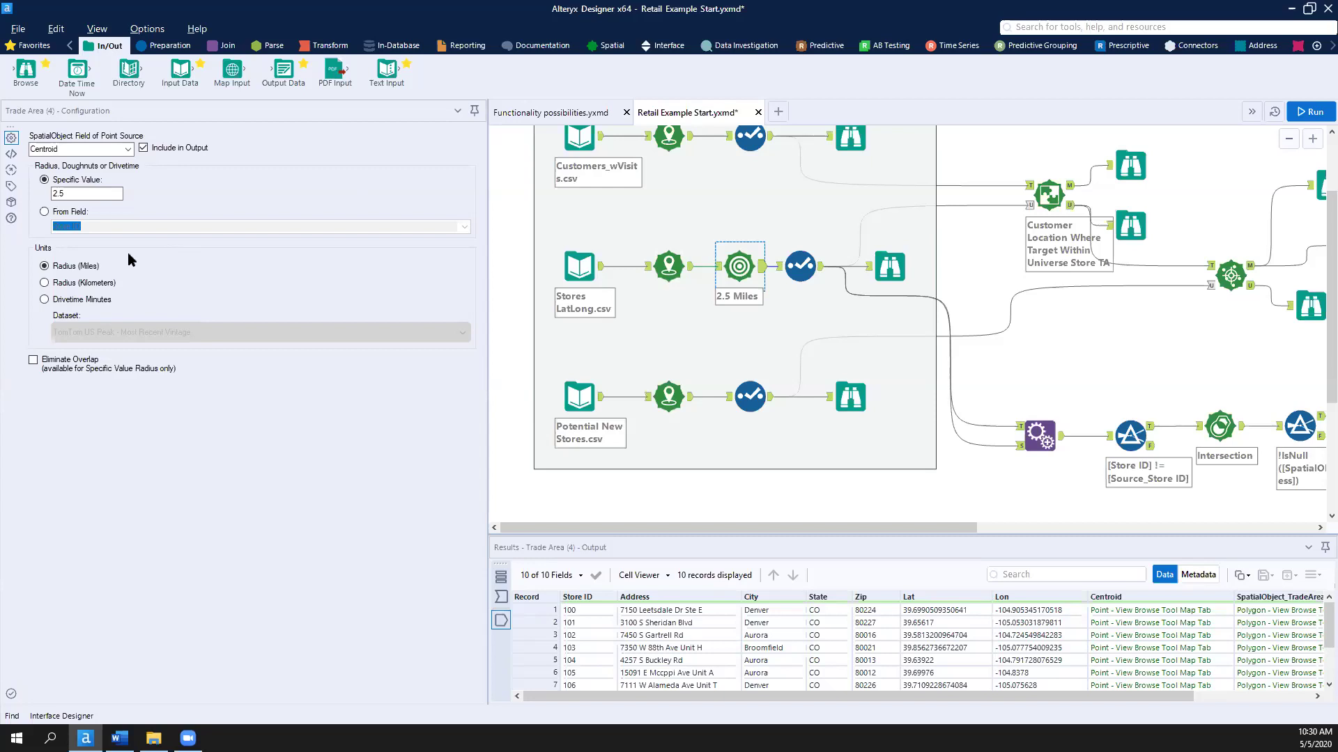
click(44, 298)
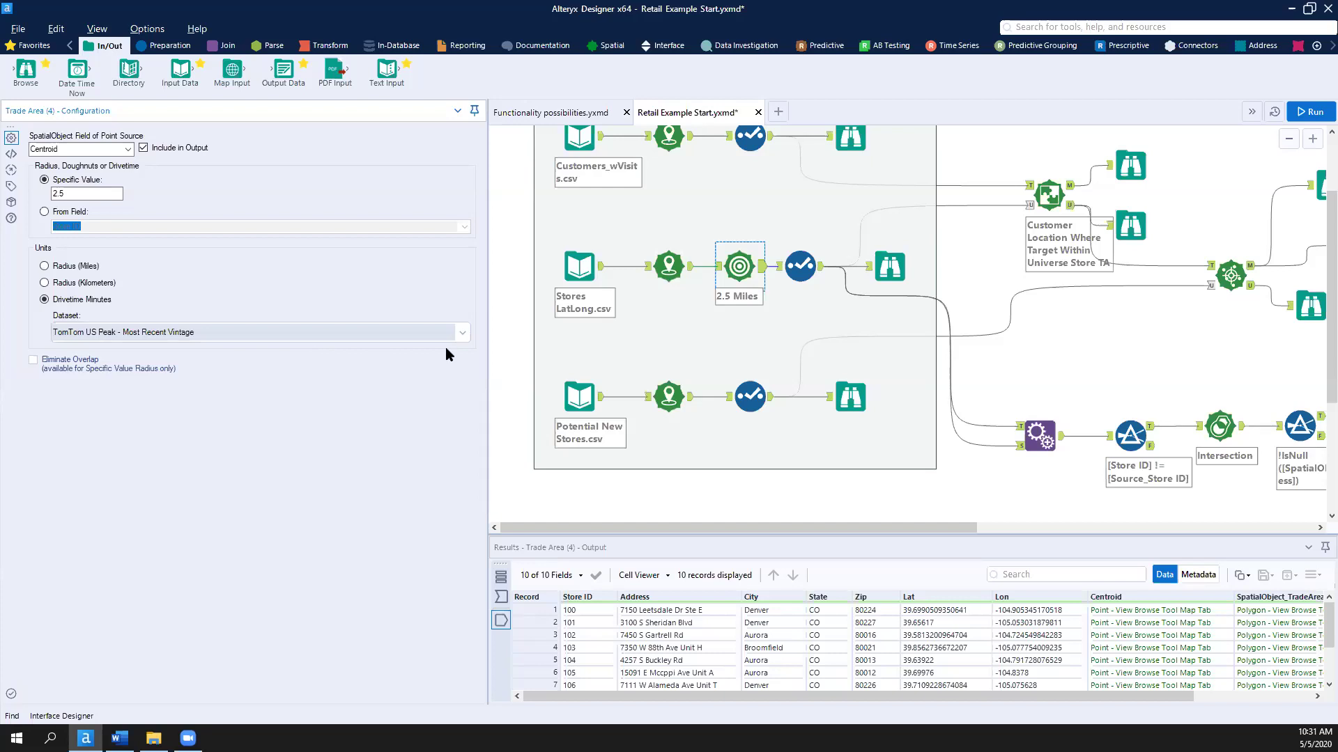
click(462, 335)
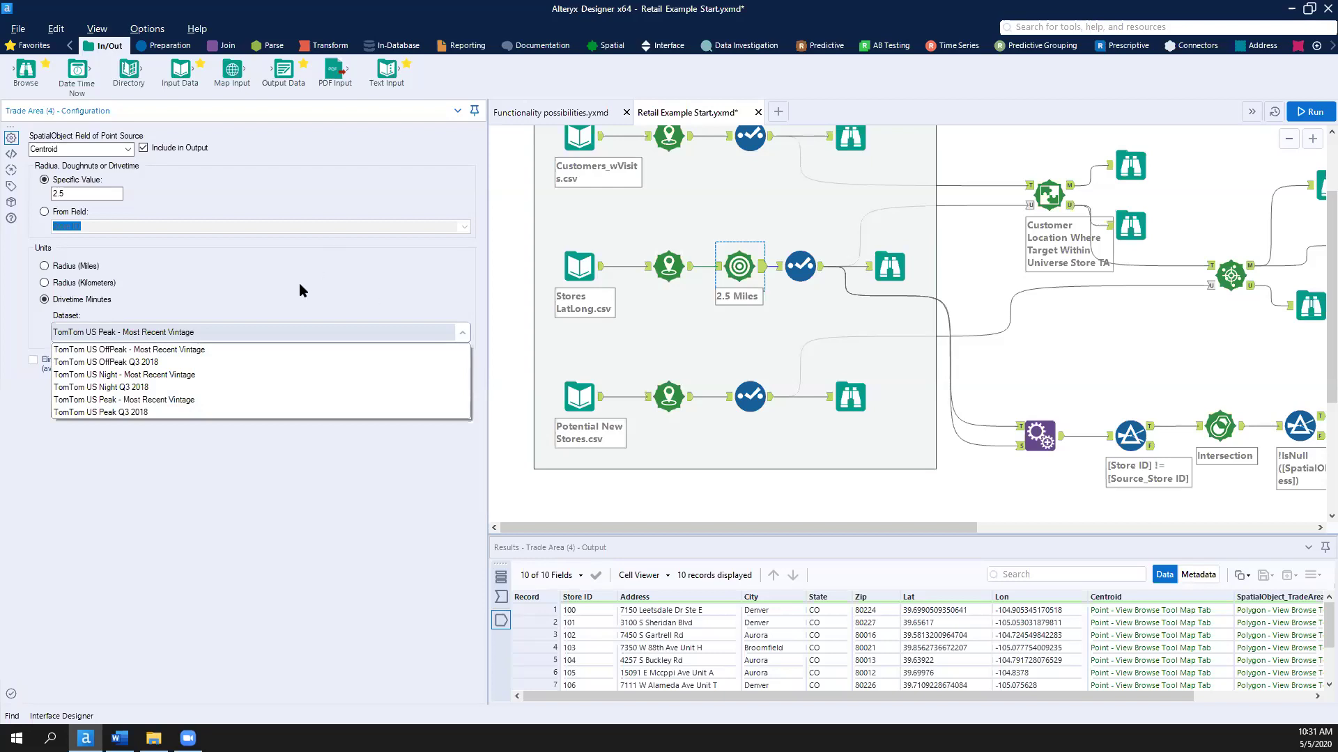
Step: Set the Trade Area tool's specific value to 15 and run the workflow
click(82, 194)
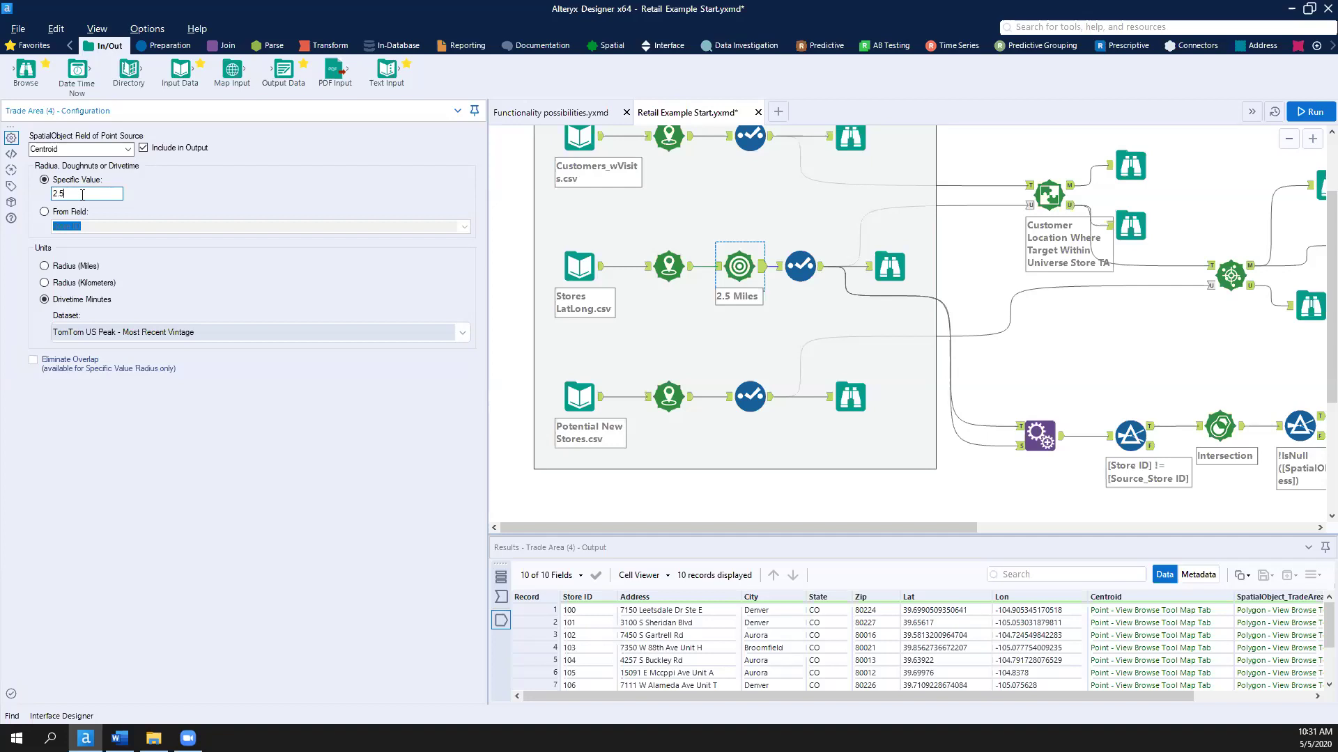
key(BackSpace)
key(BackSpace)
key(BackSpace)
text(15)
scroll(1316, 101, up, 2)
click(1312, 117)
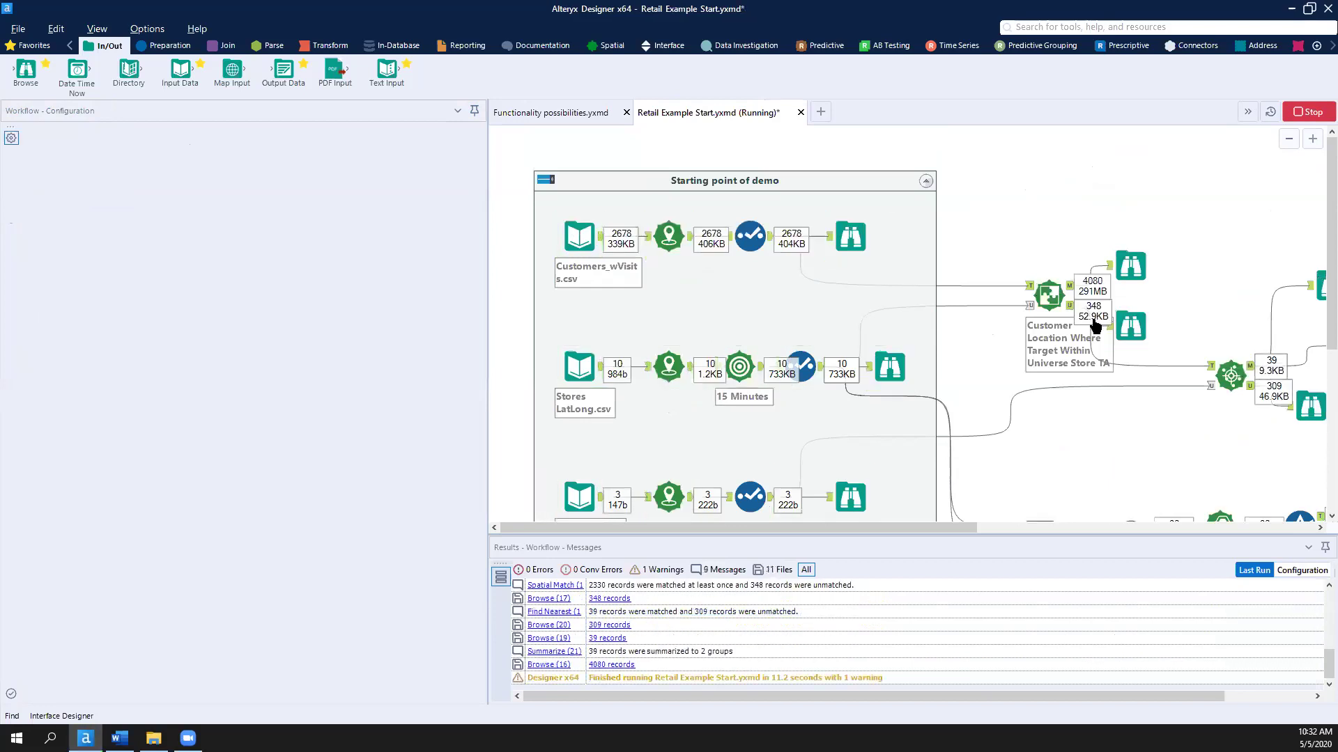
Step: Examine the store drivetime trade areas on the Browse map, highlighting individual stores around Aurora and Lakewood
click(891, 367)
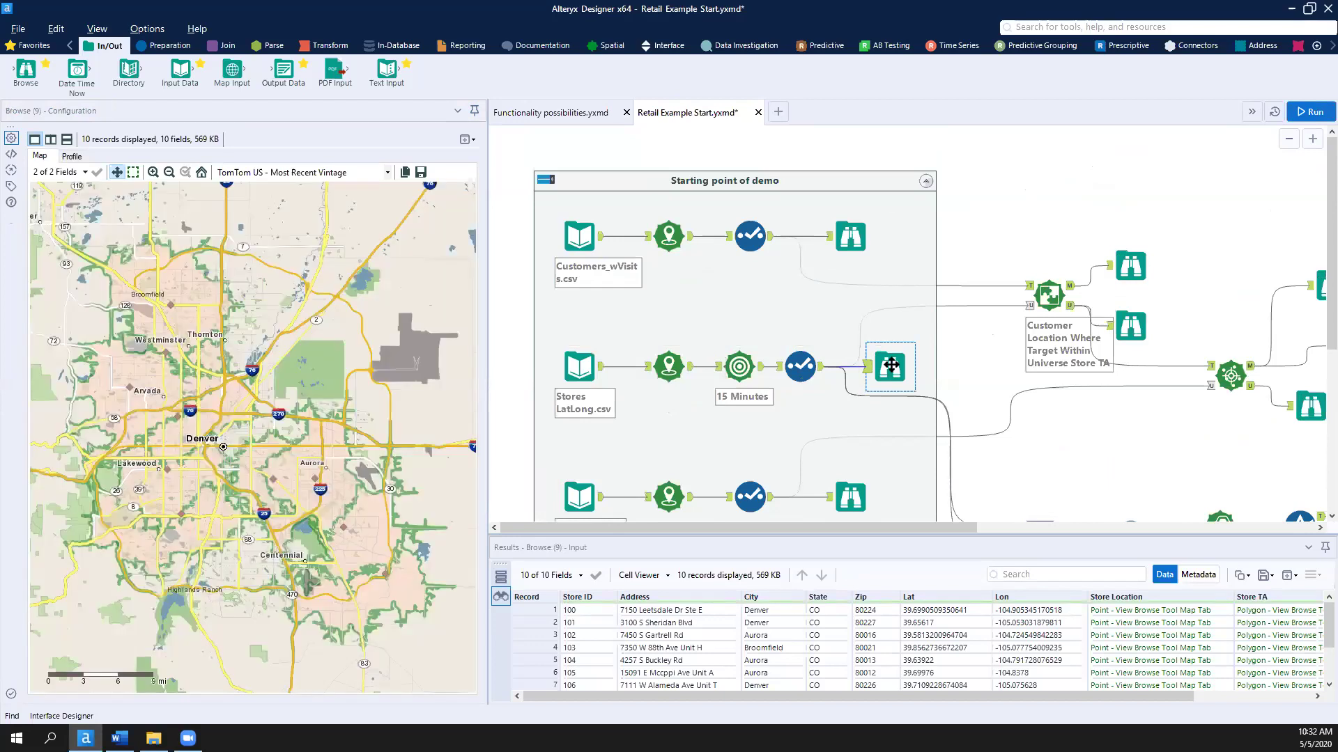
click(351, 550)
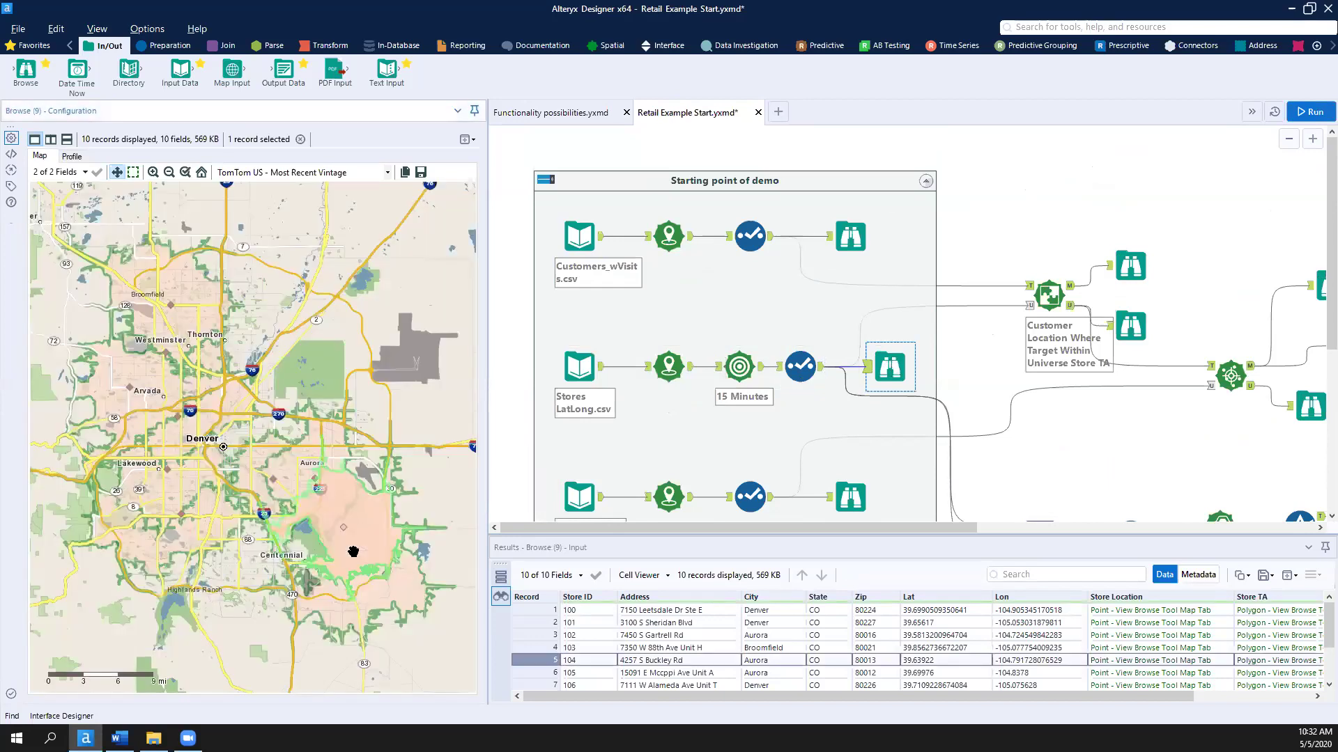
click(387, 587)
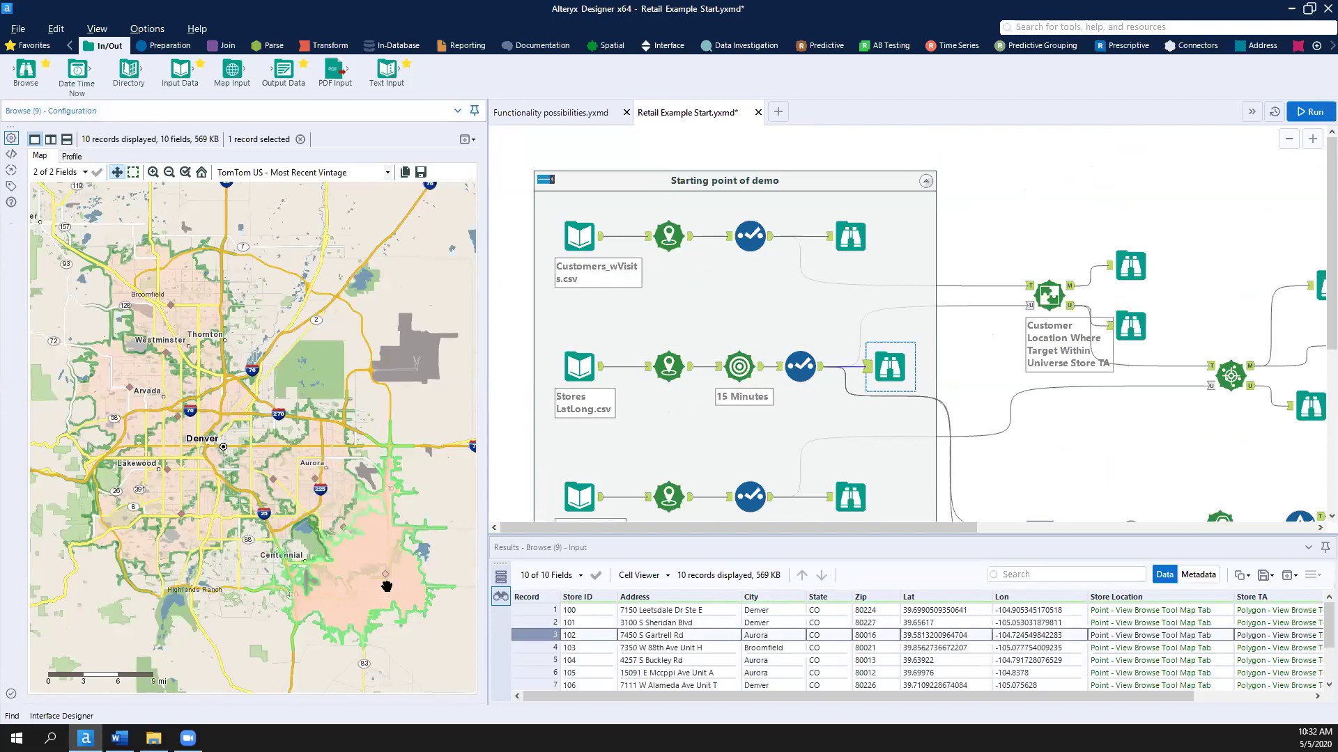
scroll(394, 592, up, 1)
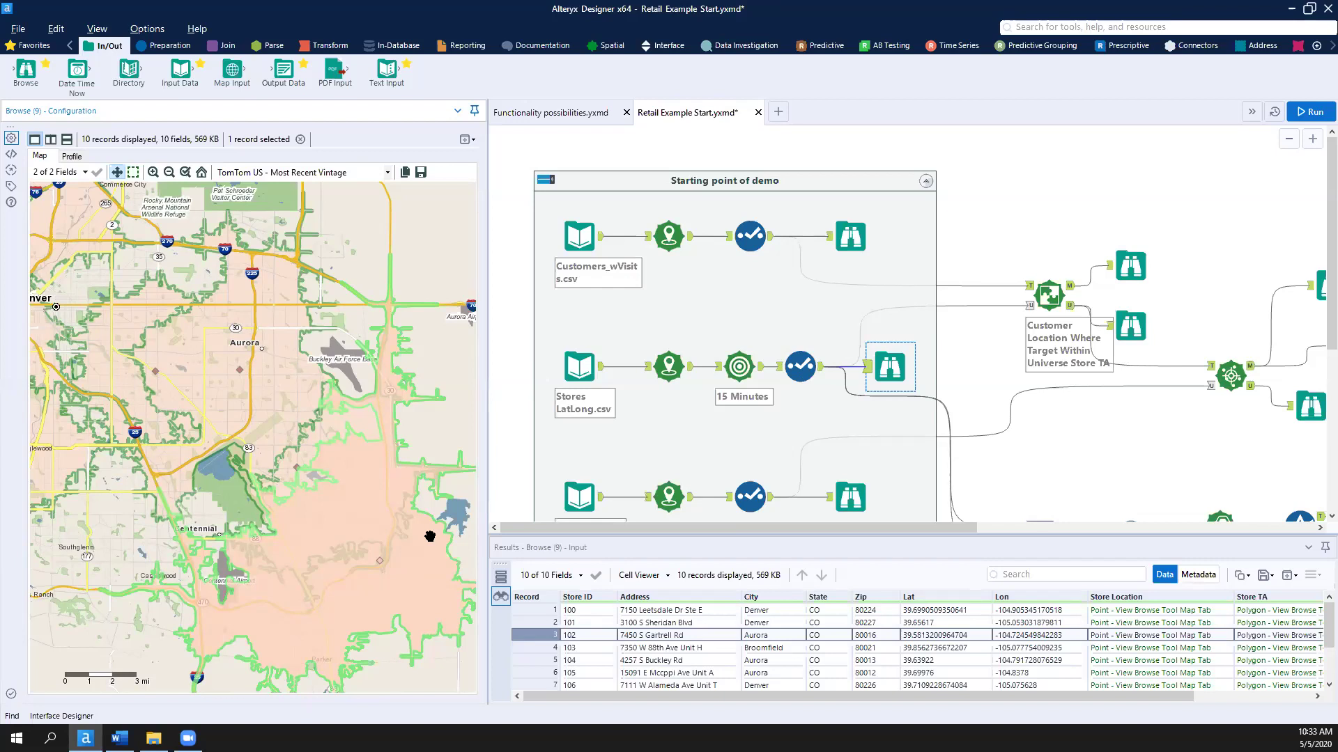
drag(255, 580, 469, 597)
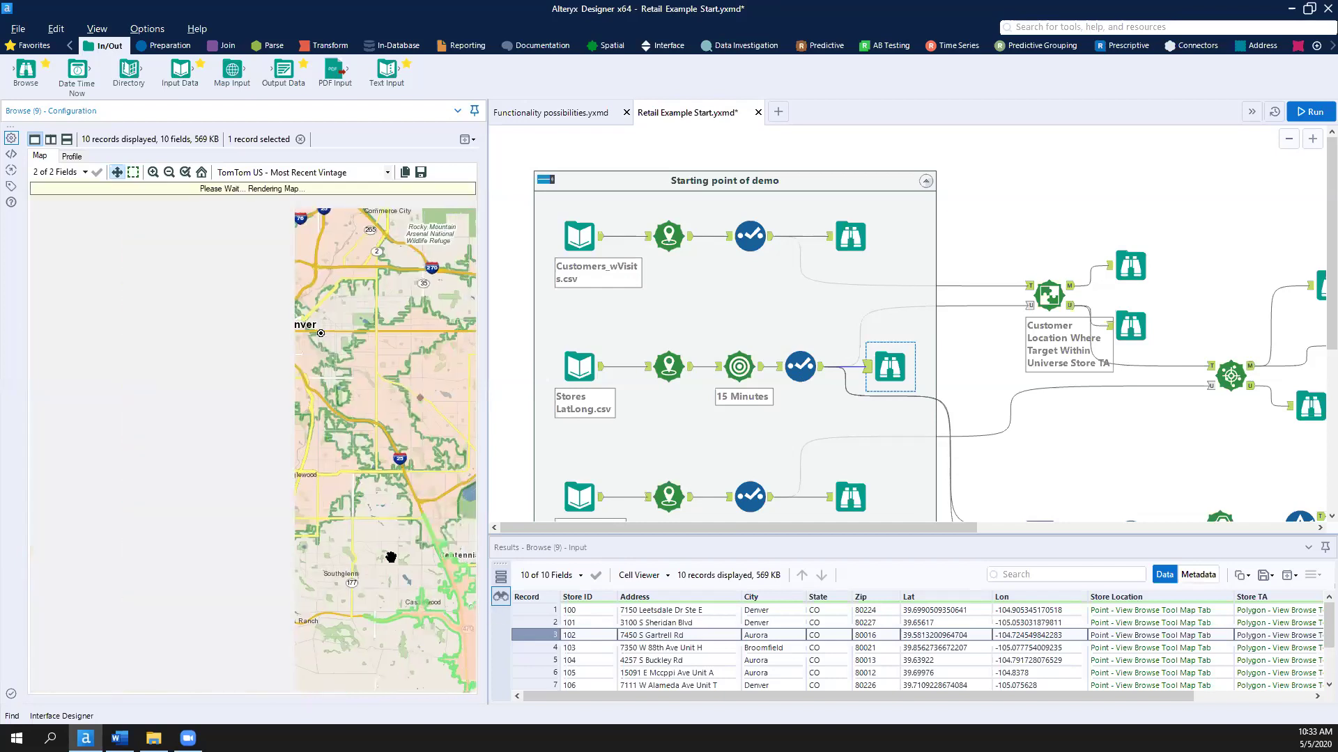
drag(302, 540, 367, 616)
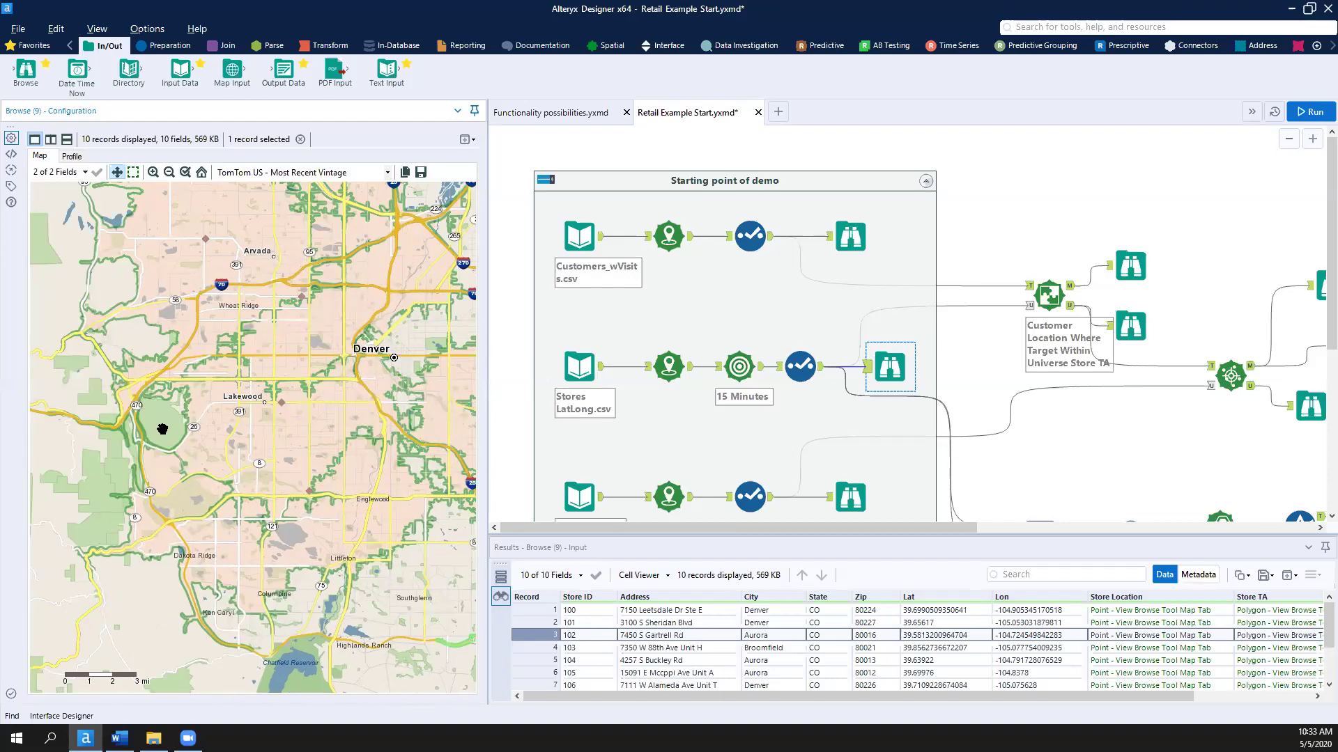
click(218, 446)
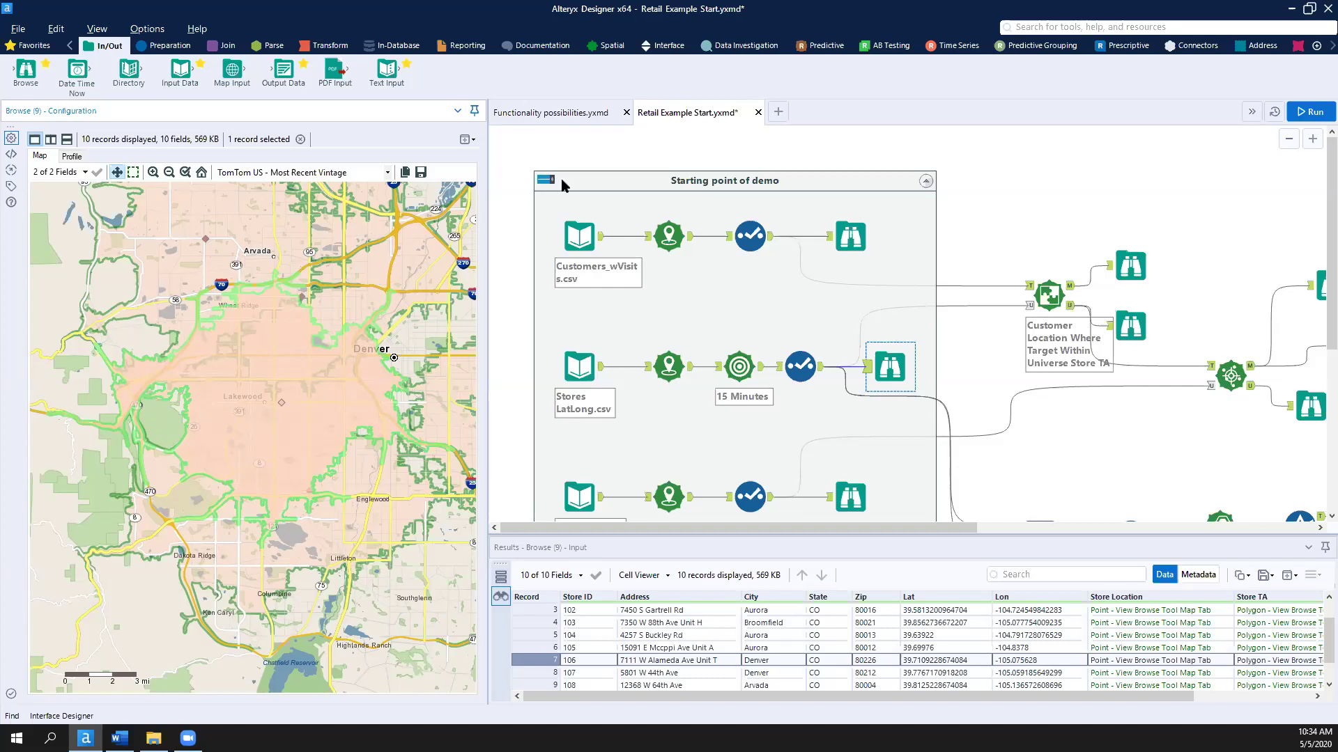
Step: Switch to the Functionality possibilities.yxmd workflow and view its store trade areas on the Browse map
click(562, 115)
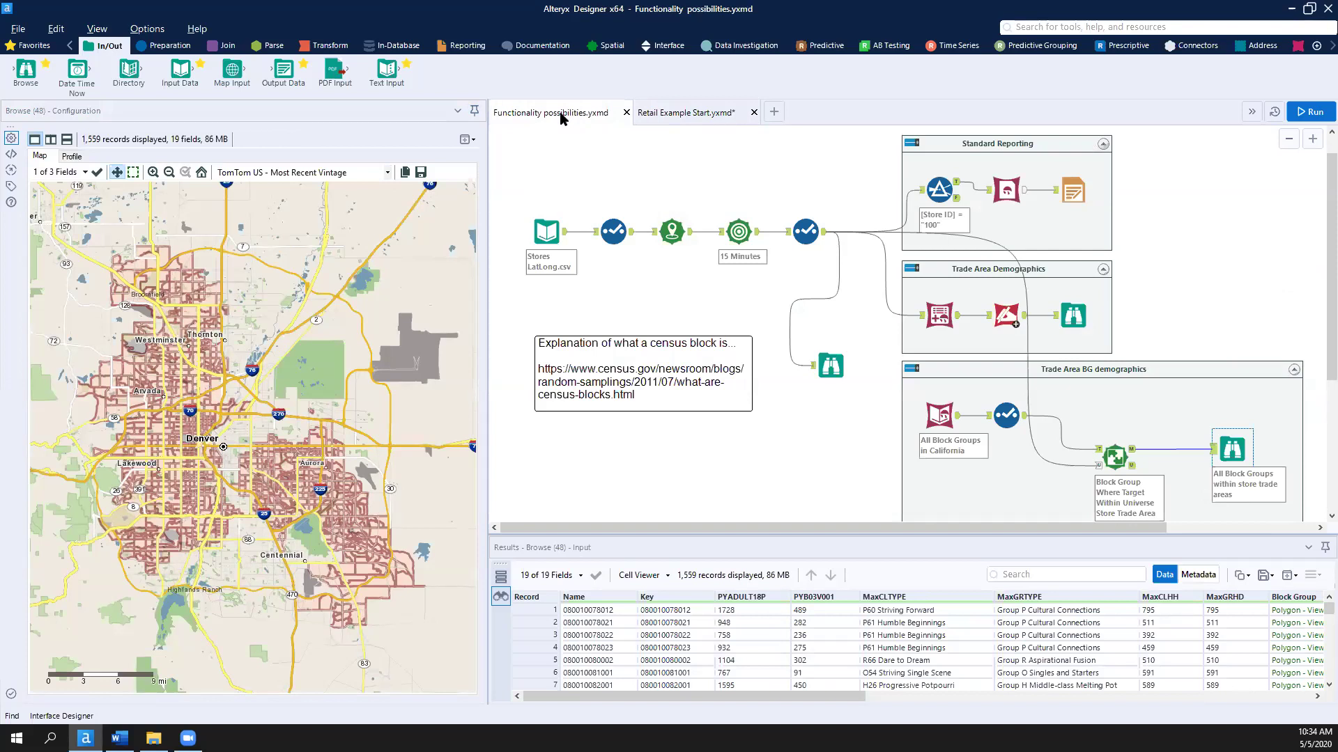
click(563, 115)
click(554, 234)
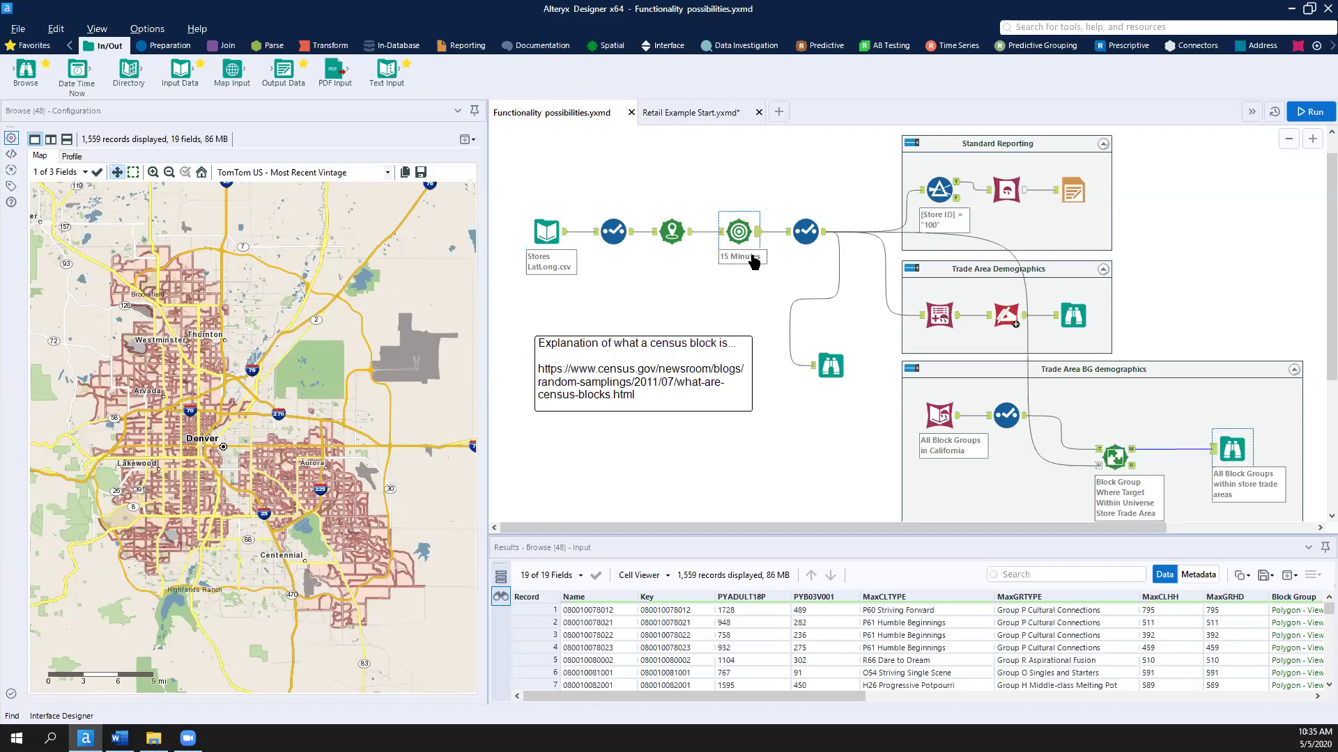
click(827, 368)
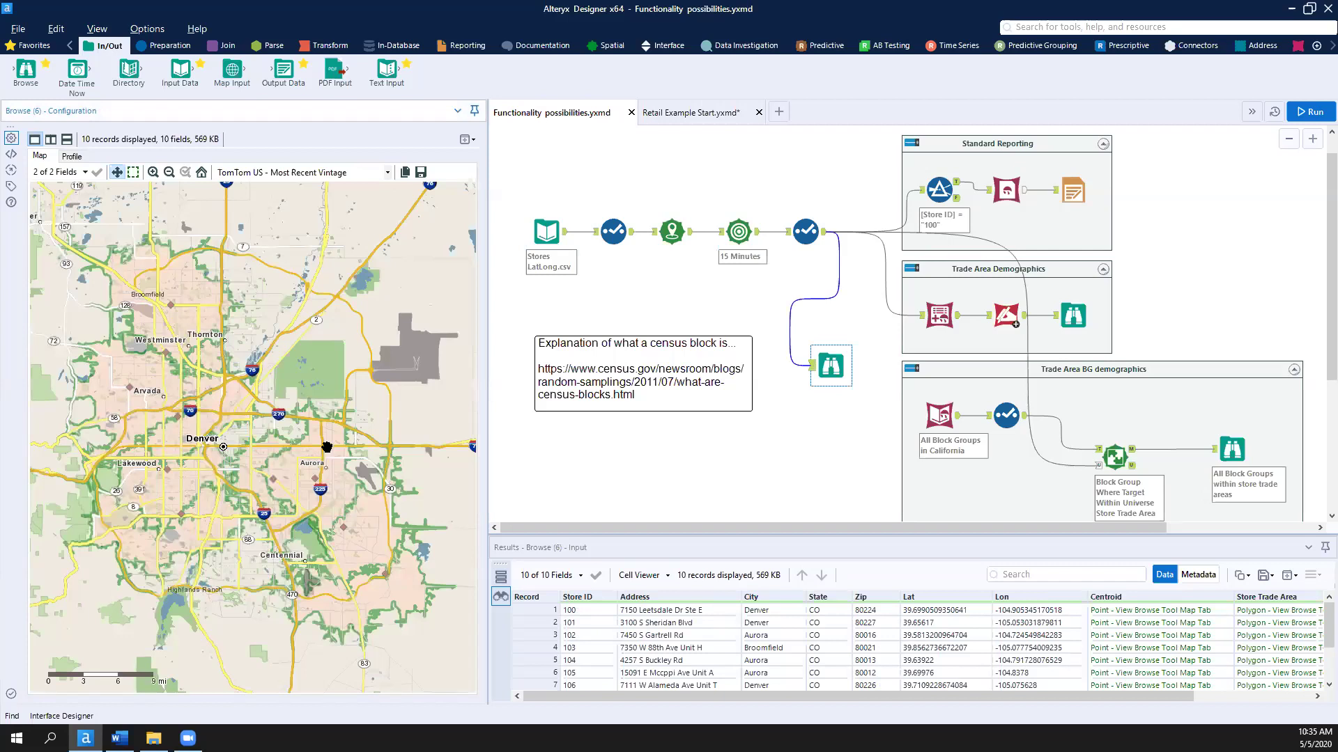
Step: Open the Render tool's PDF report from the Standard Reporting container and review its Complete Demographic Summary Report tables
click(1055, 187)
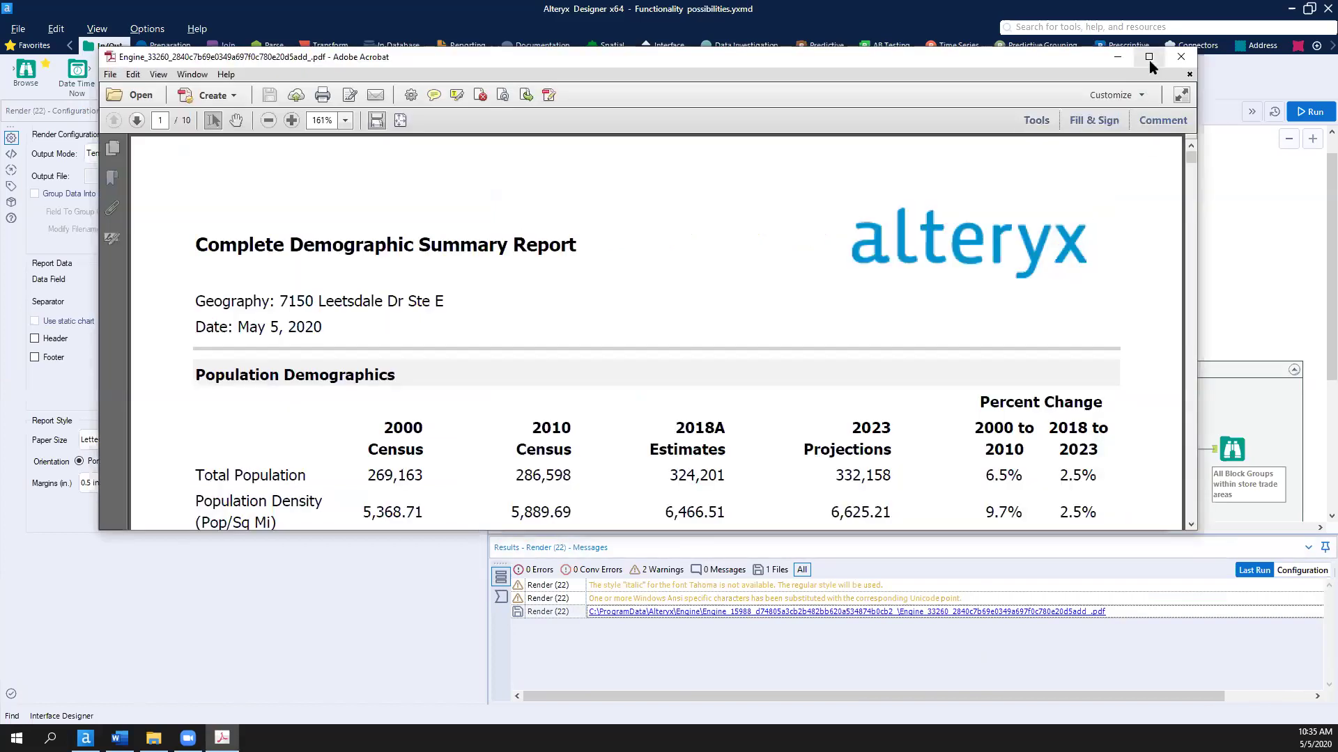
scroll(1013, 338, down, 2)
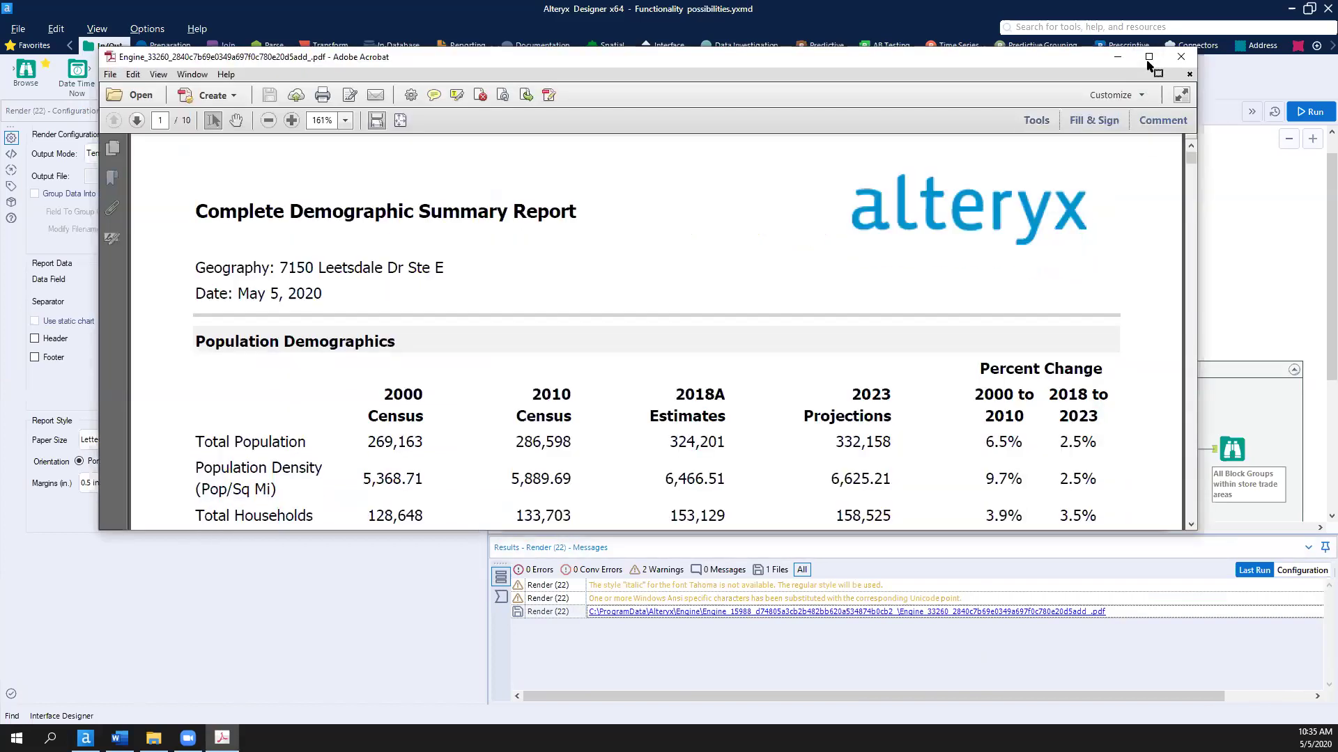
scroll(1013, 337, down, 5)
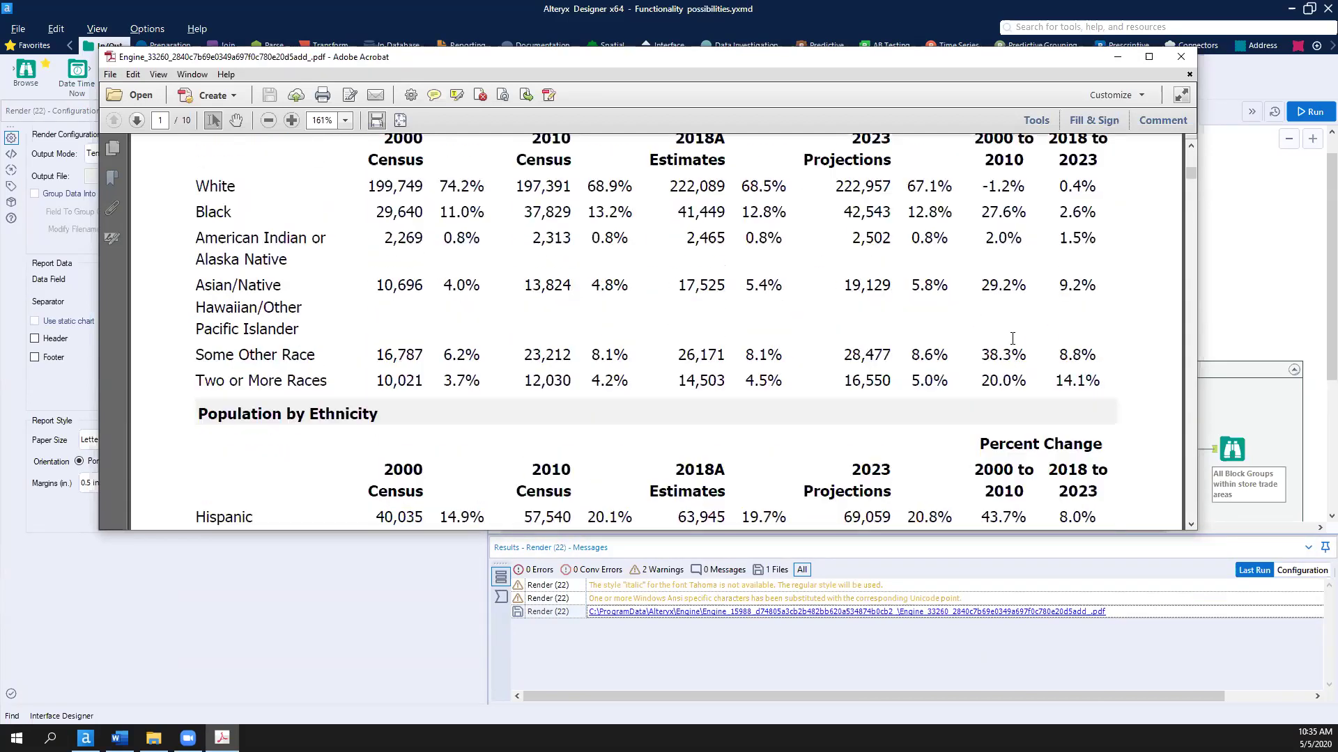
scroll(1012, 337, down, 4)
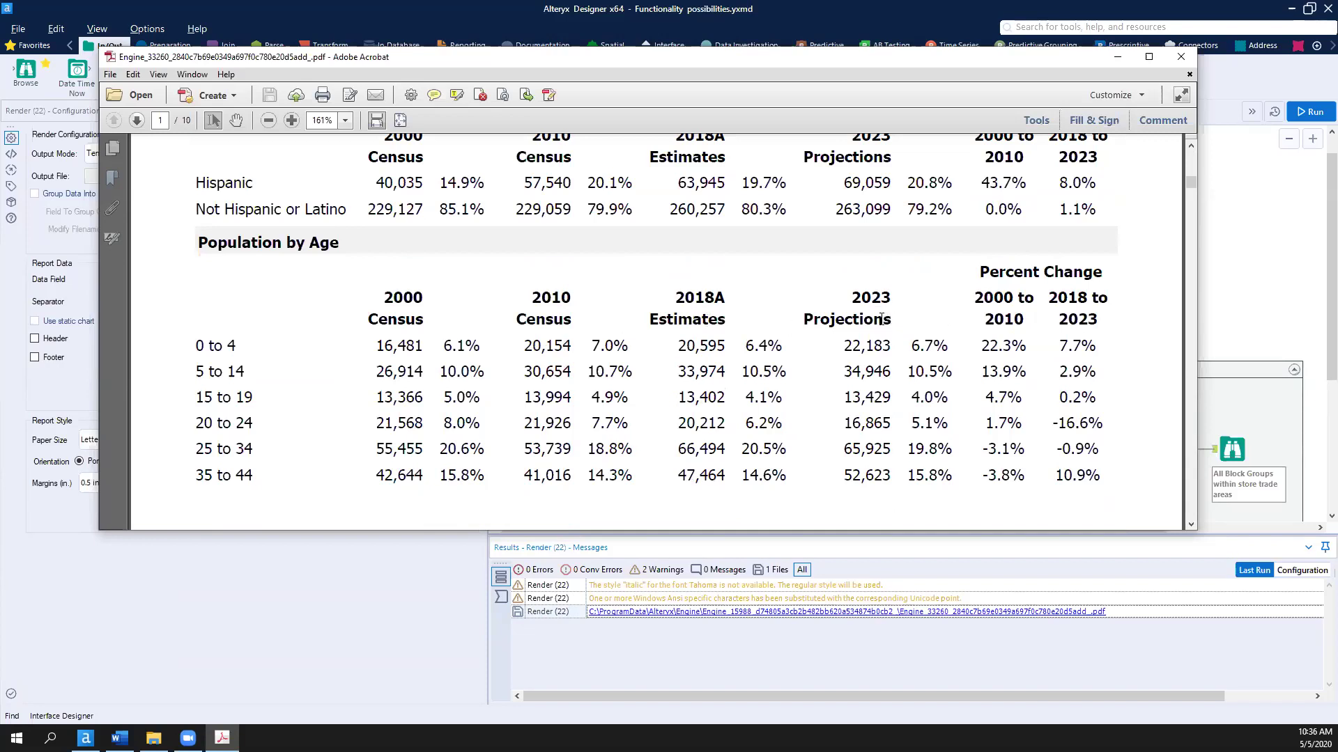
scroll(881, 318, down, 6)
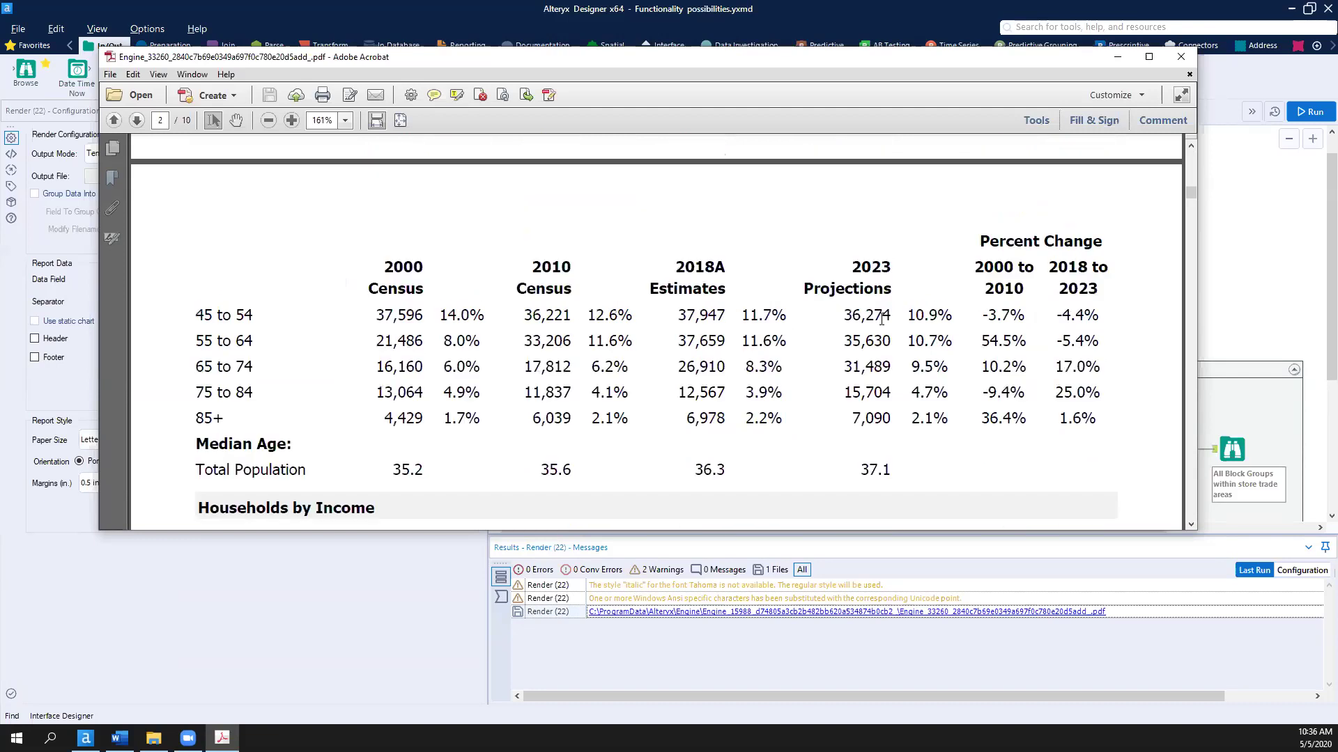
scroll(882, 318, down, 5)
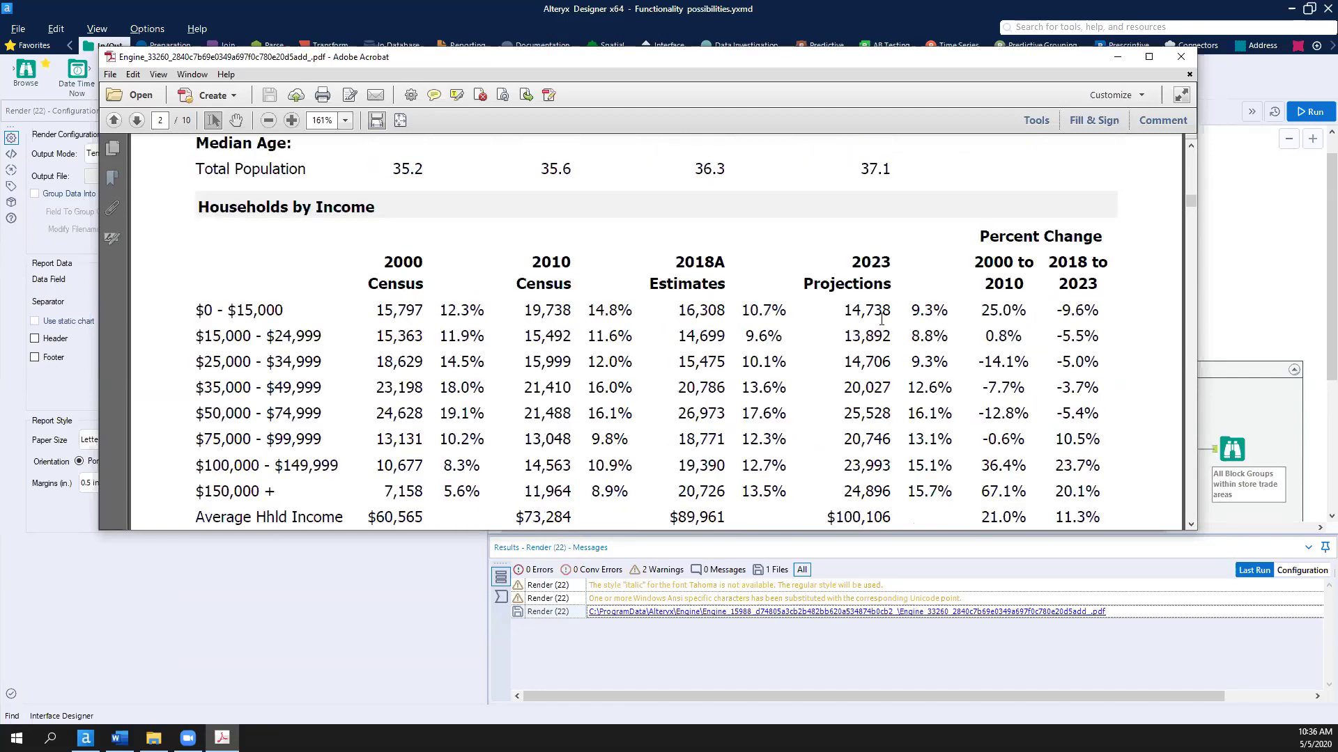
scroll(879, 319, down, 6)
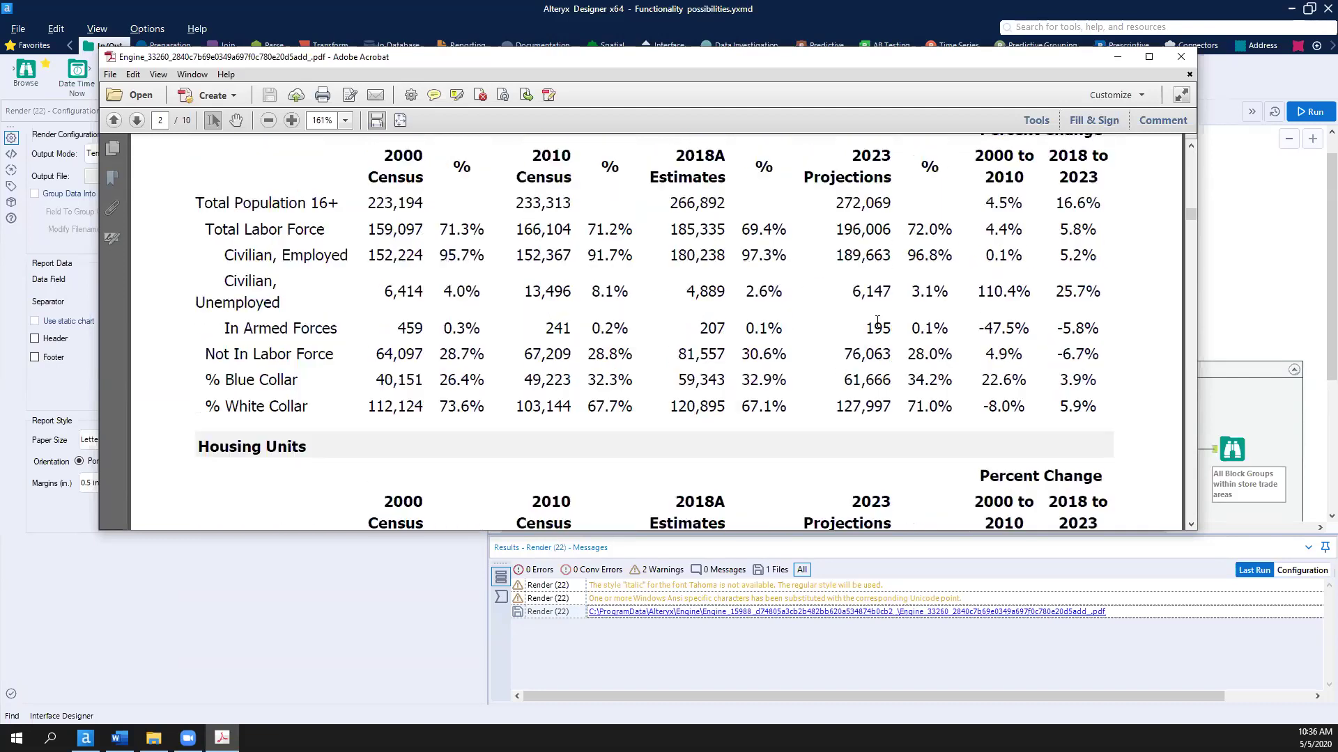
scroll(880, 326, down, 8)
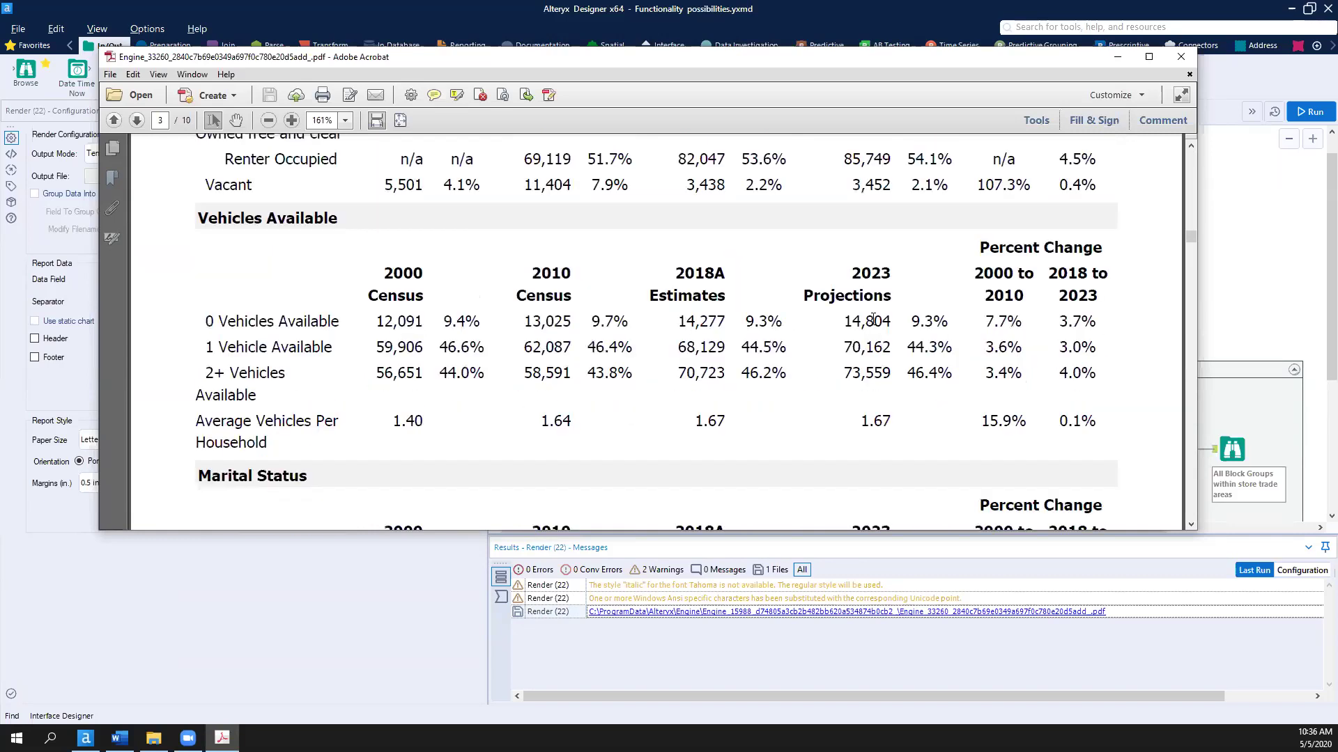
scroll(876, 323, down, 5)
scroll(870, 317, down, 5)
scroll(871, 317, down, 5)
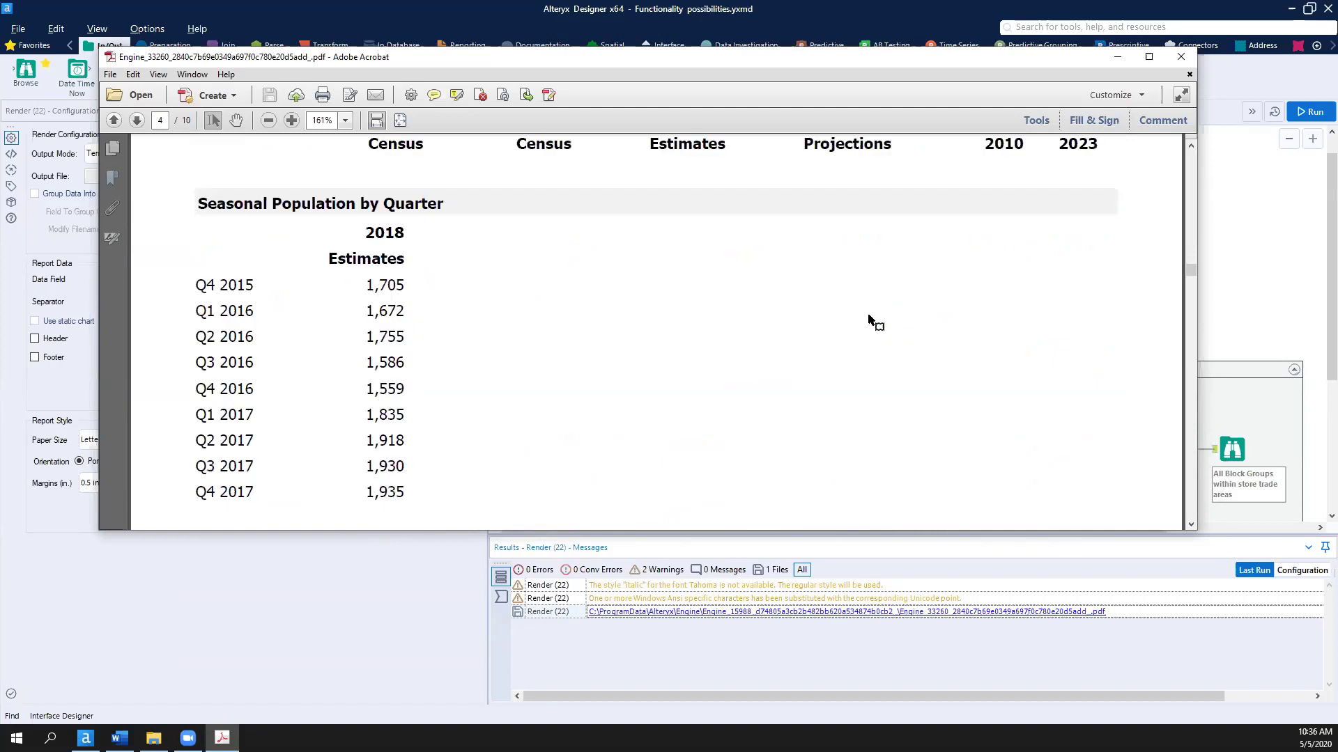
scroll(869, 318, down, 8)
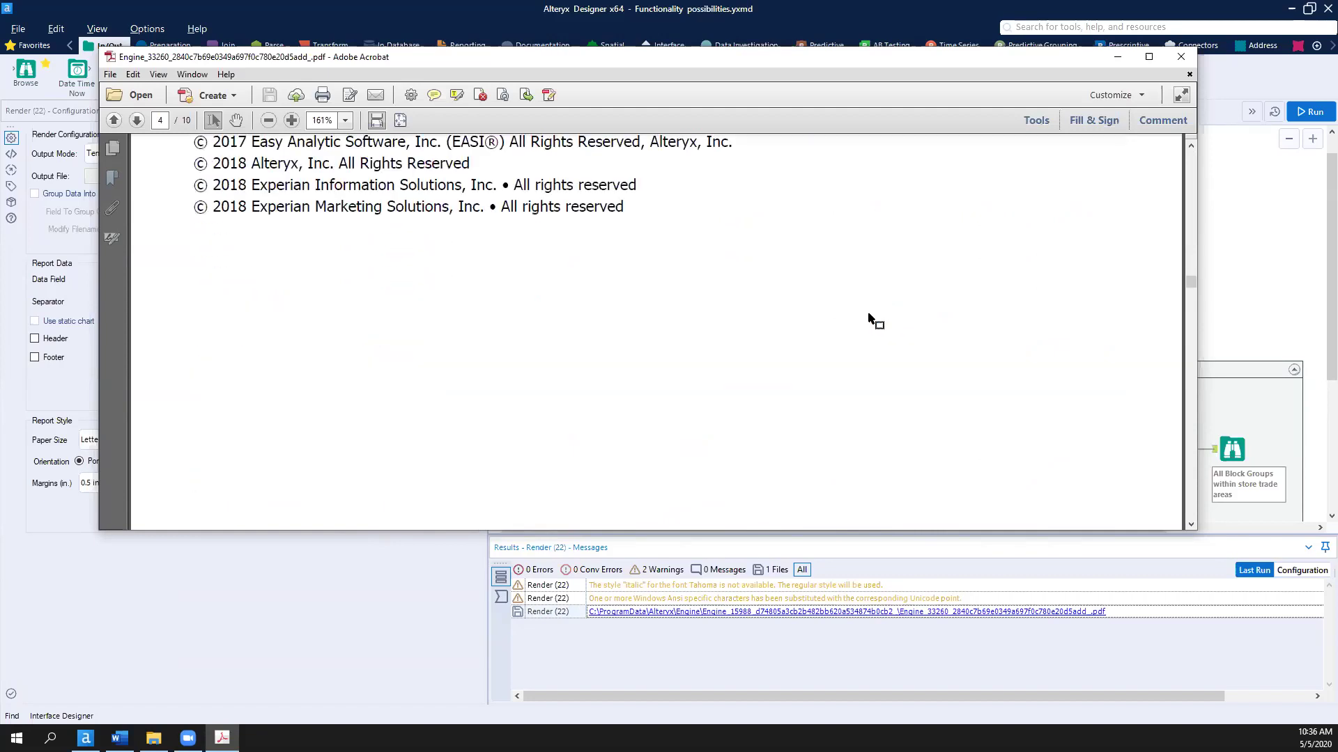
Step: Review the charts in the Demographic Snapshot Summary Chart Report and close the PDF
scroll(866, 314, down, 5)
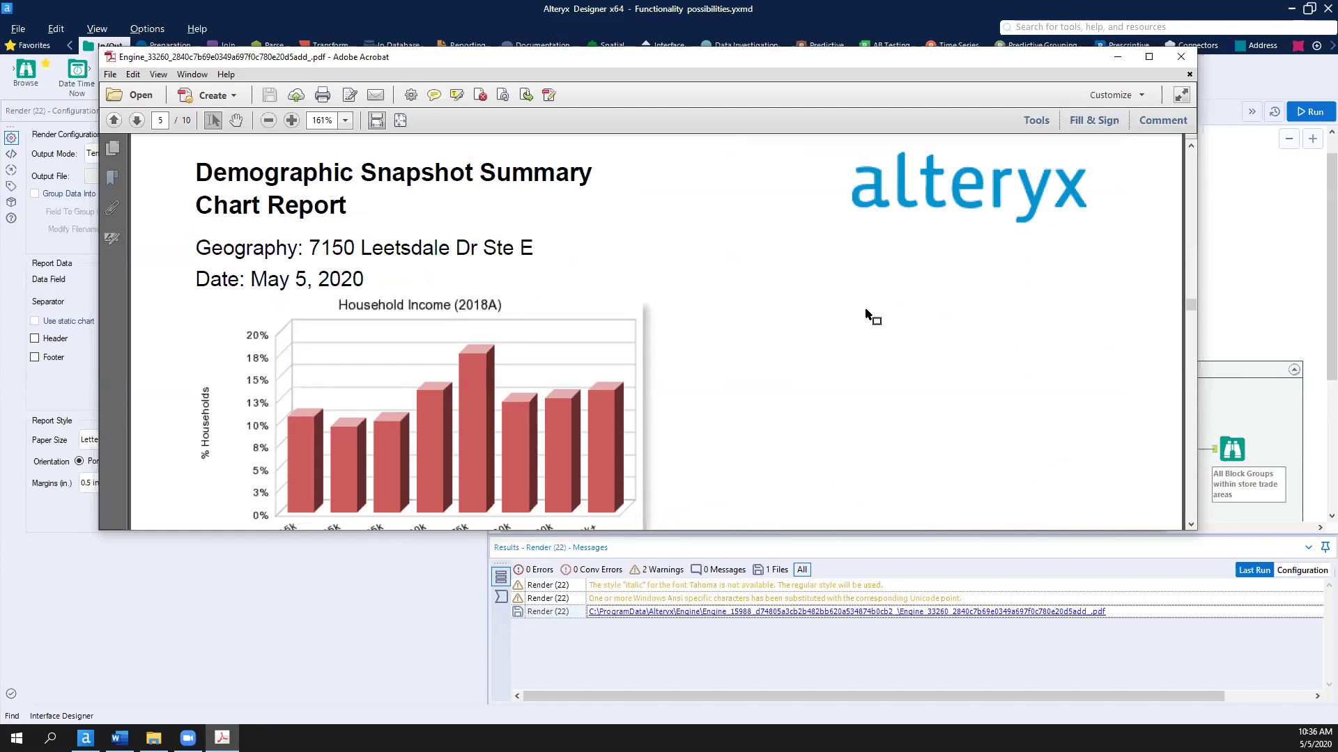
scroll(869, 317, down, 1)
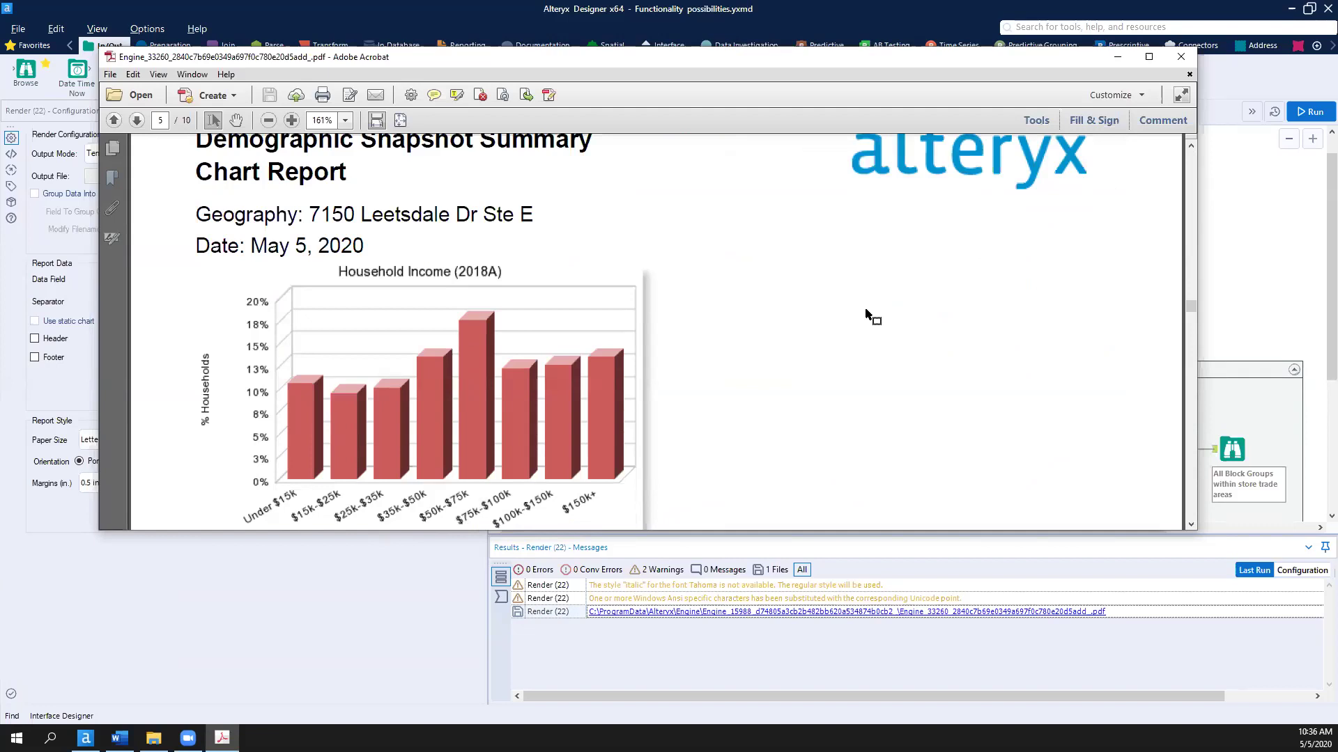
scroll(869, 317, down, 15)
scroll(869, 317, down, 20)
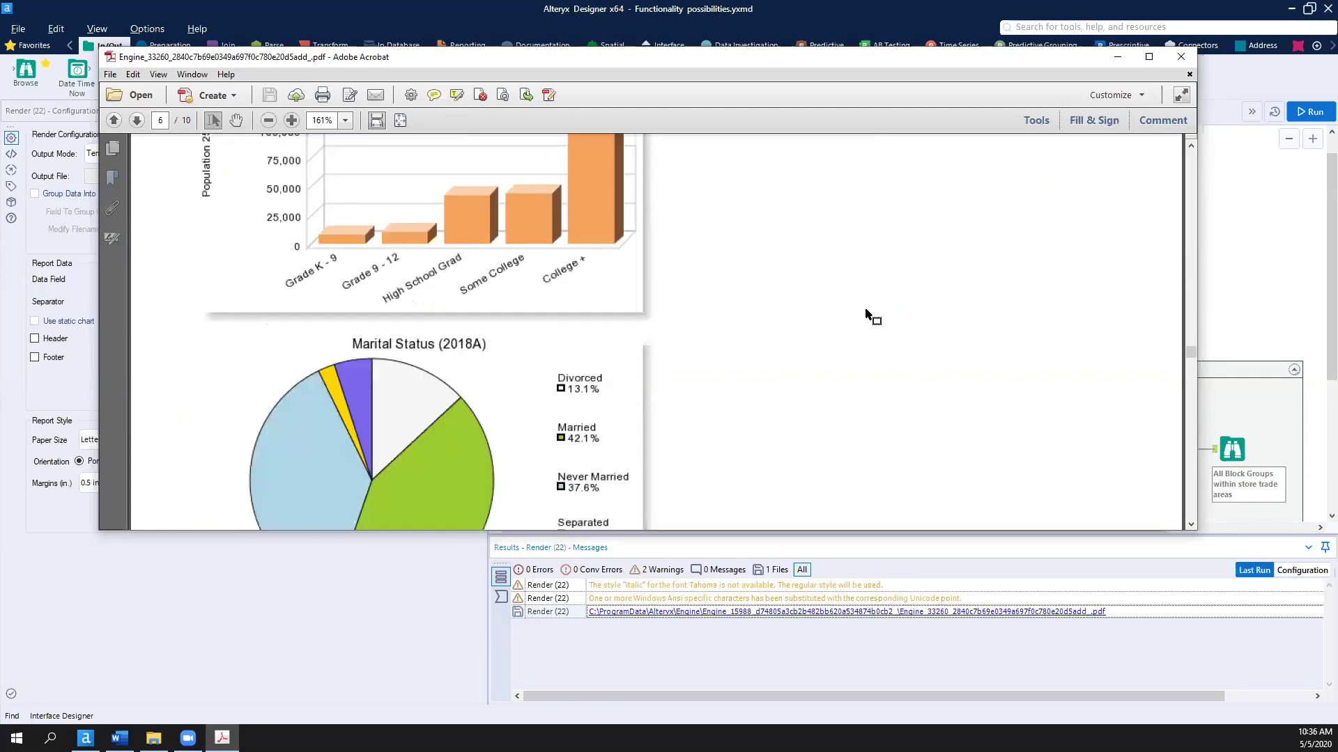
scroll(869, 317, down, 15)
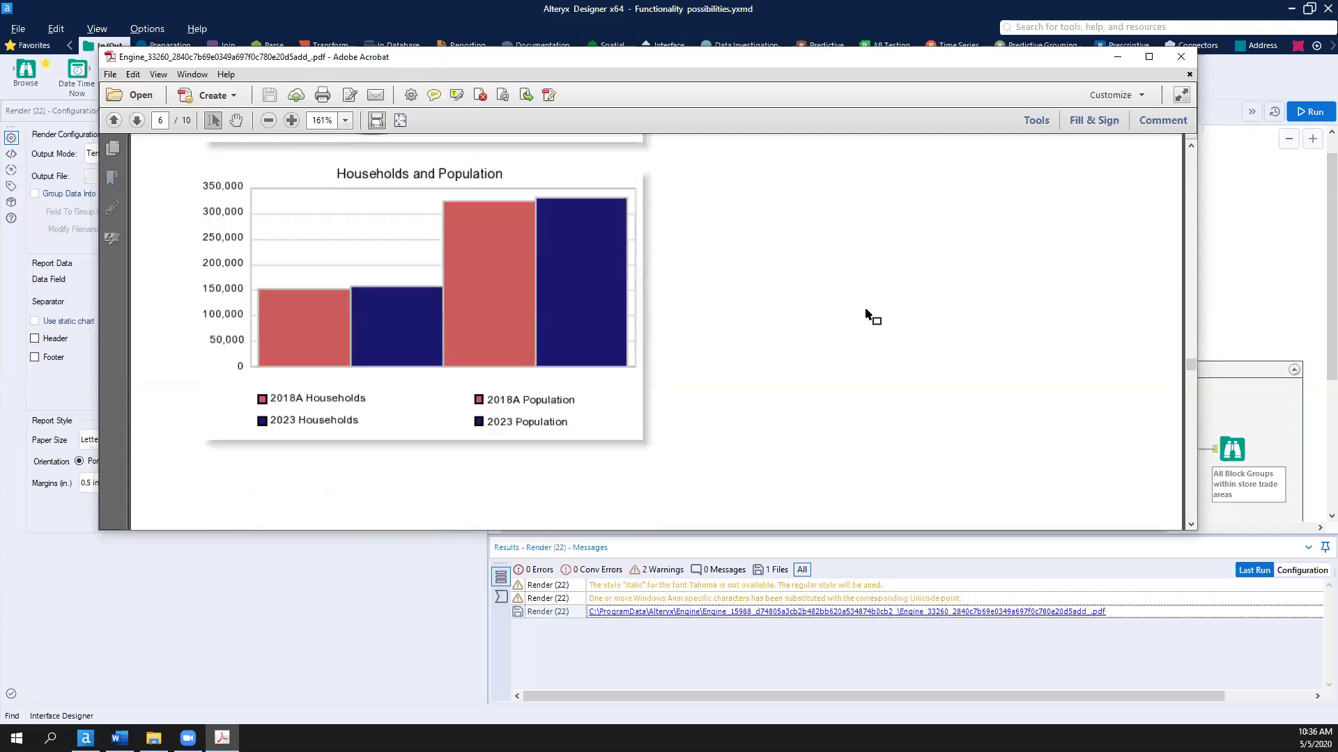
scroll(869, 317, down, 10)
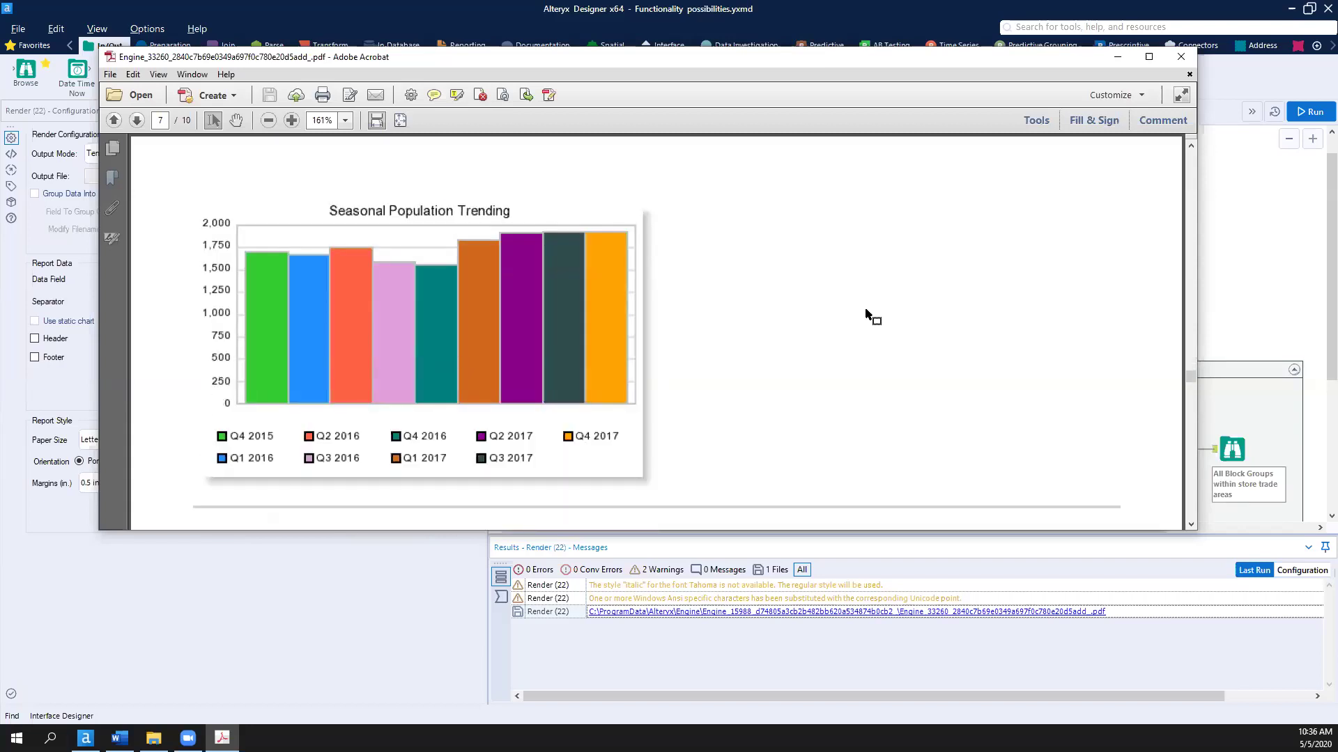
scroll(869, 317, down, 10)
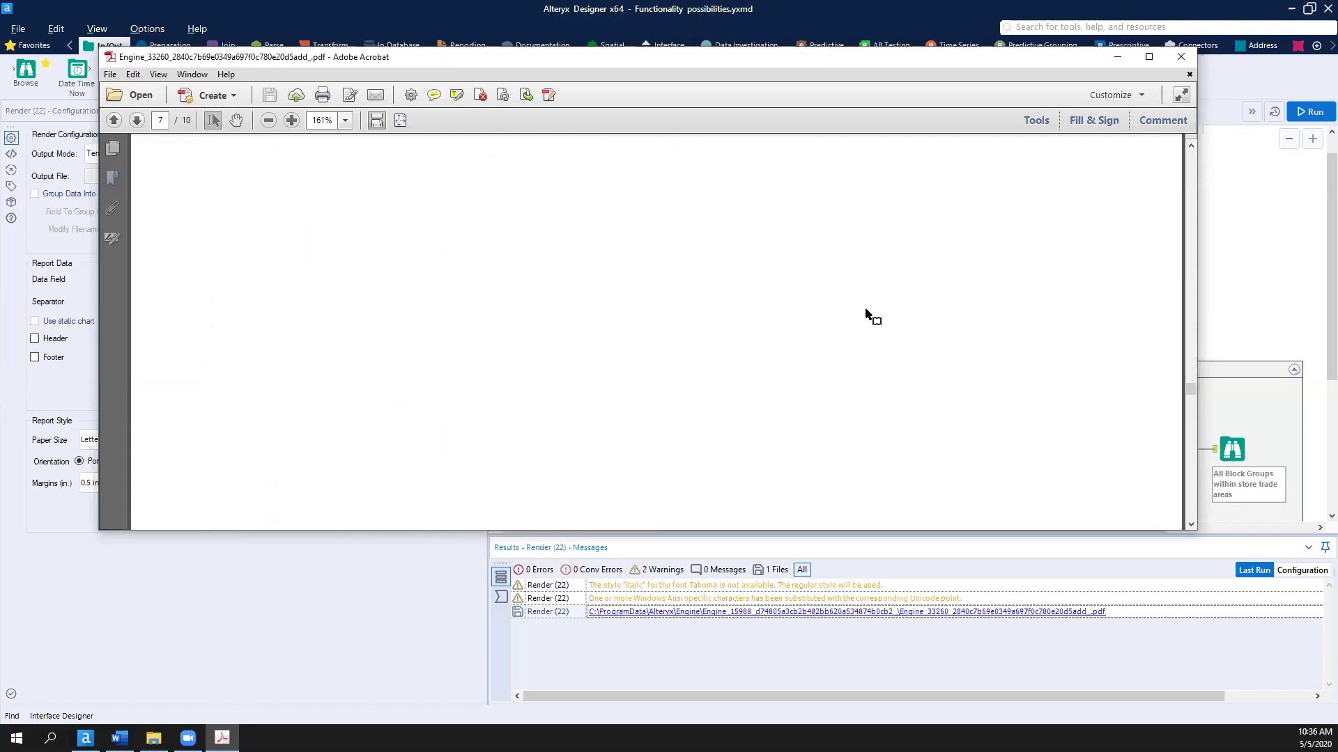
click(1183, 57)
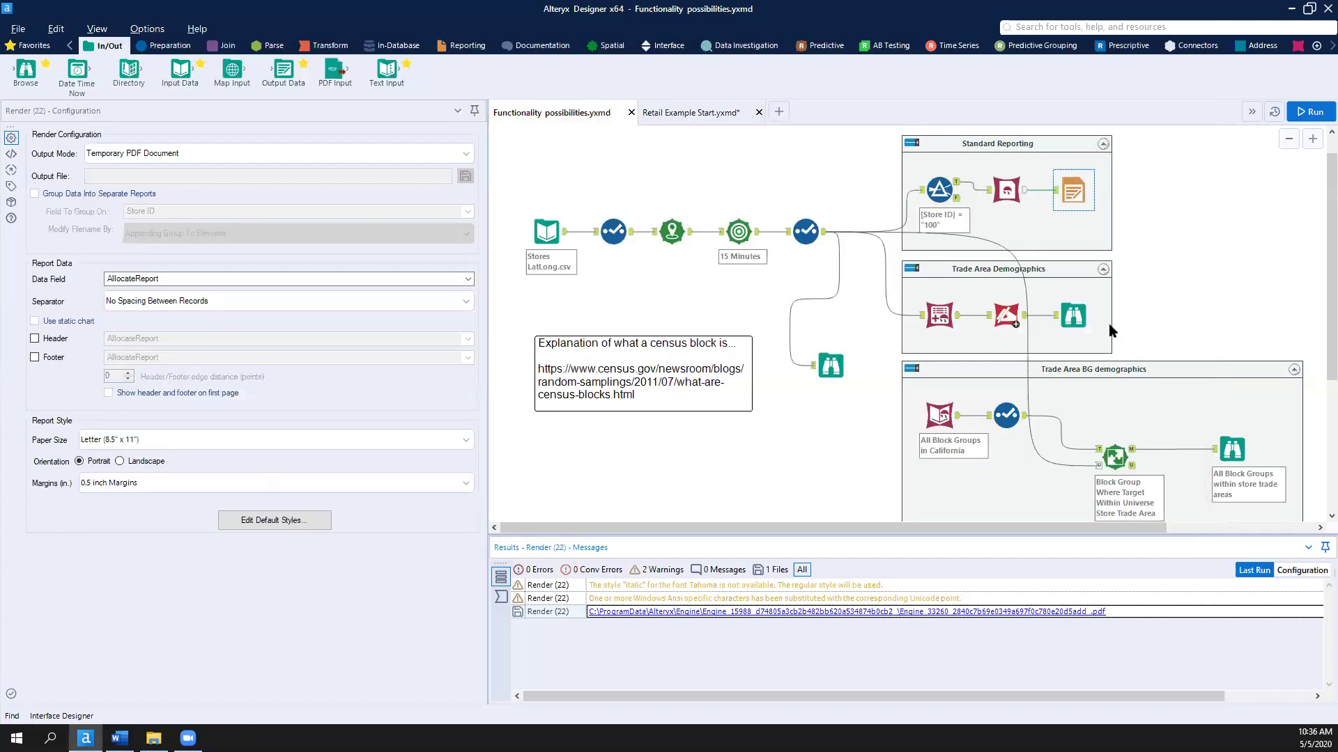
Step: Inspect the Basic Variables of the Trade Area Demographics Allocate Append tool, expanding Five Year Projections A (2023)
scroll(1101, 321, up, 1)
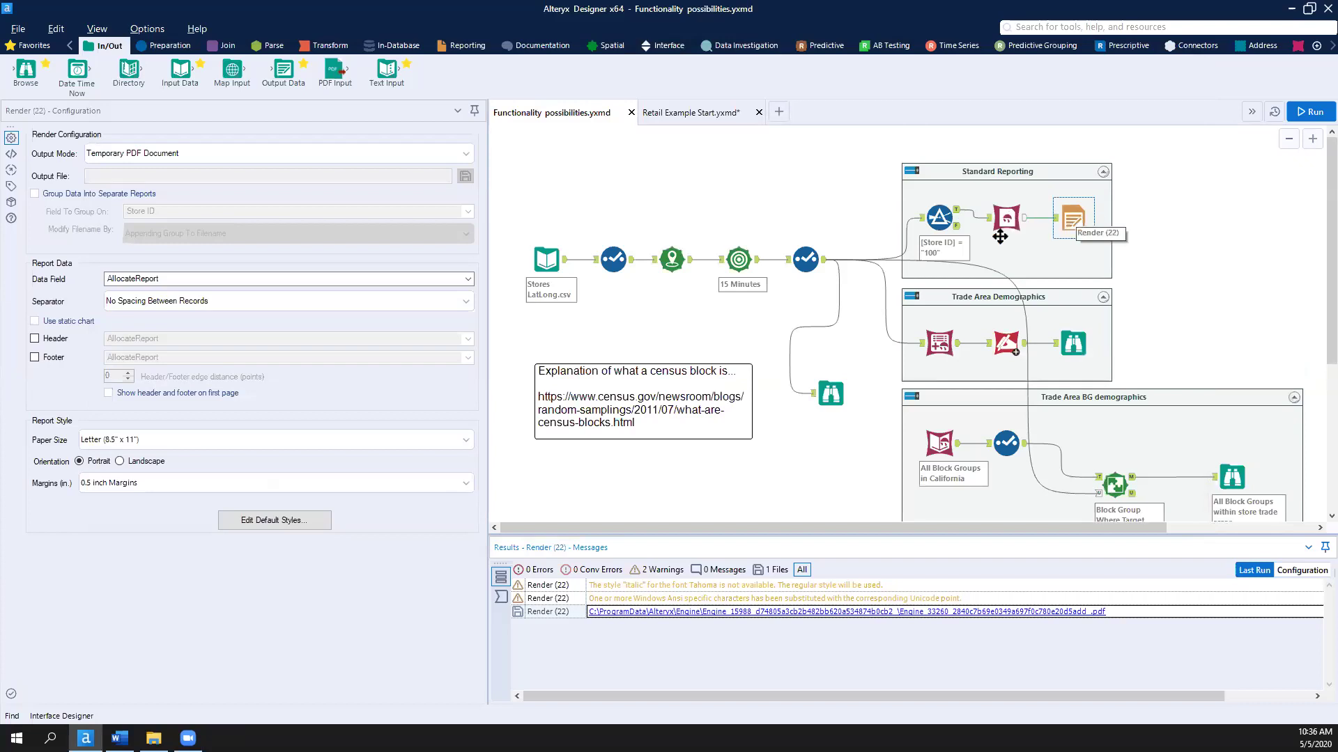
click(946, 341)
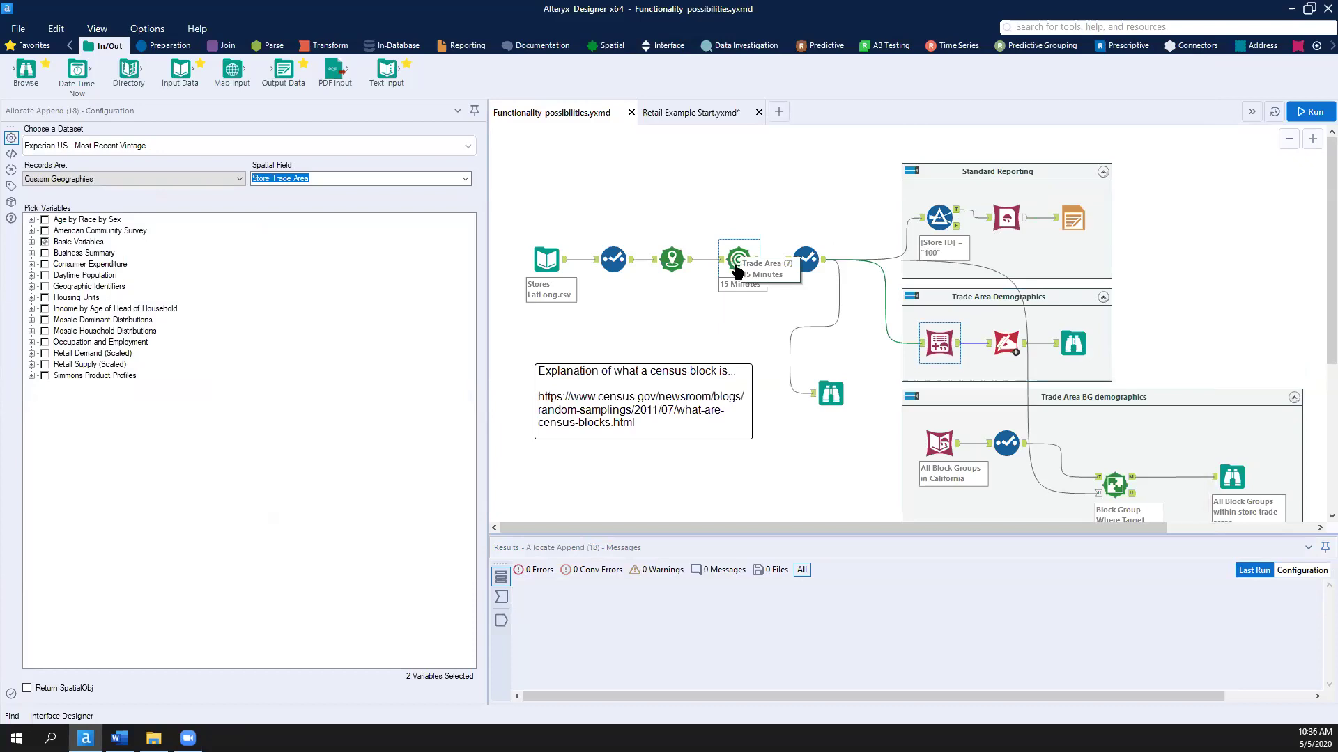
click(32, 242)
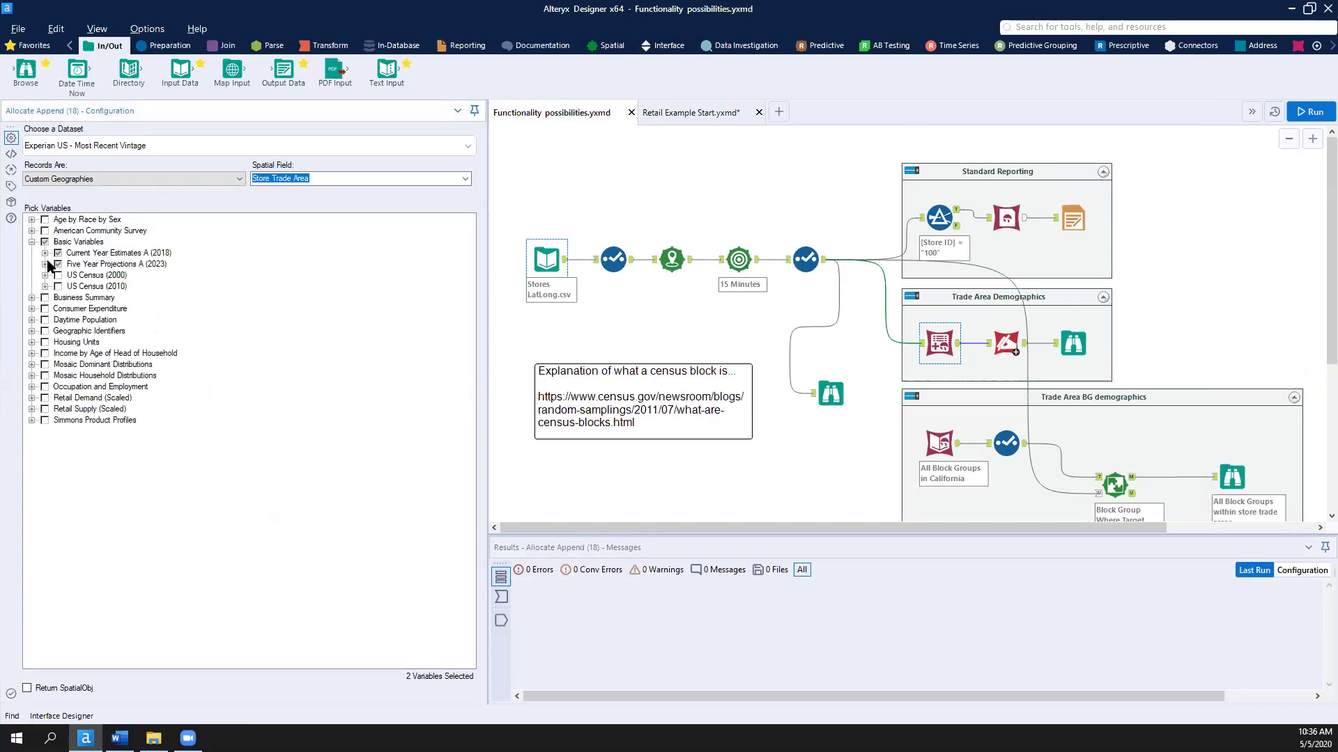
click(45, 264)
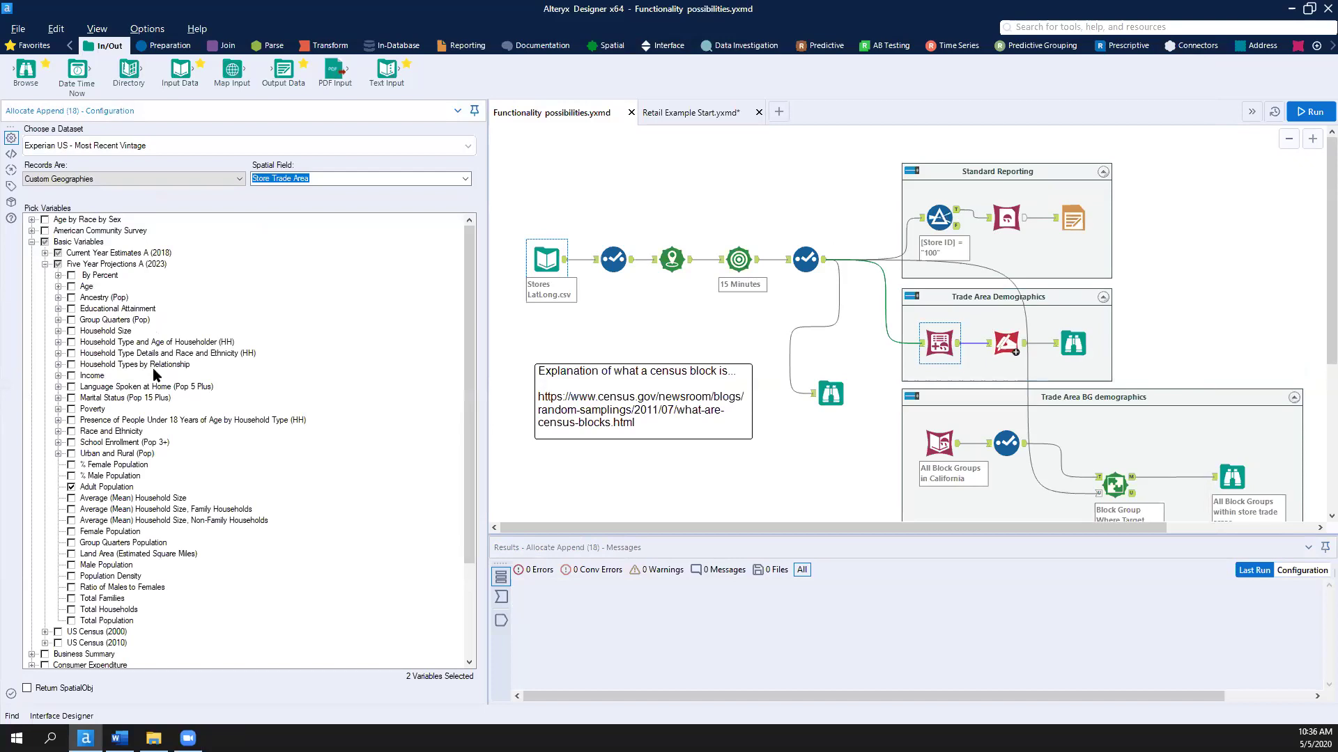
scroll(154, 376, down, 4)
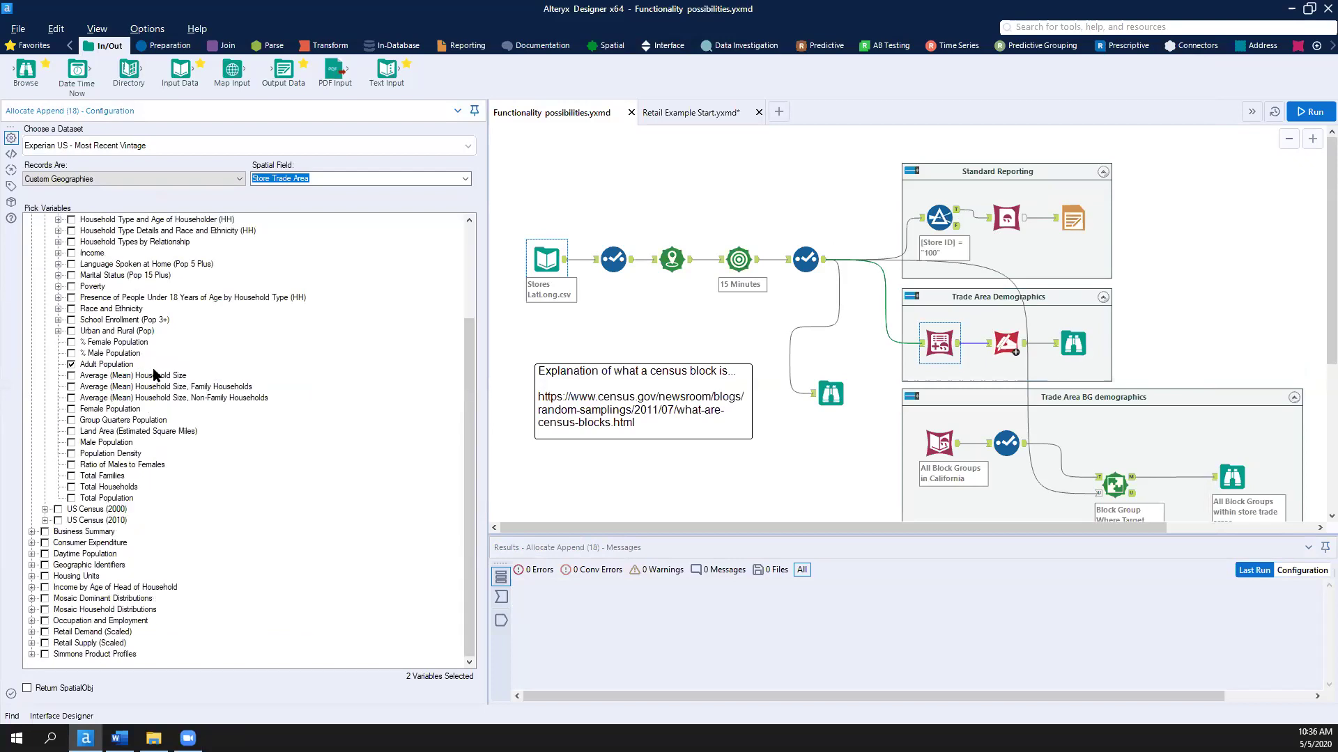
Step: Review the Average Expenditure variables under Consumer Expenditure and the current-year Mosaic Dominant Distributions of the Allocate Append tool
click(32, 554)
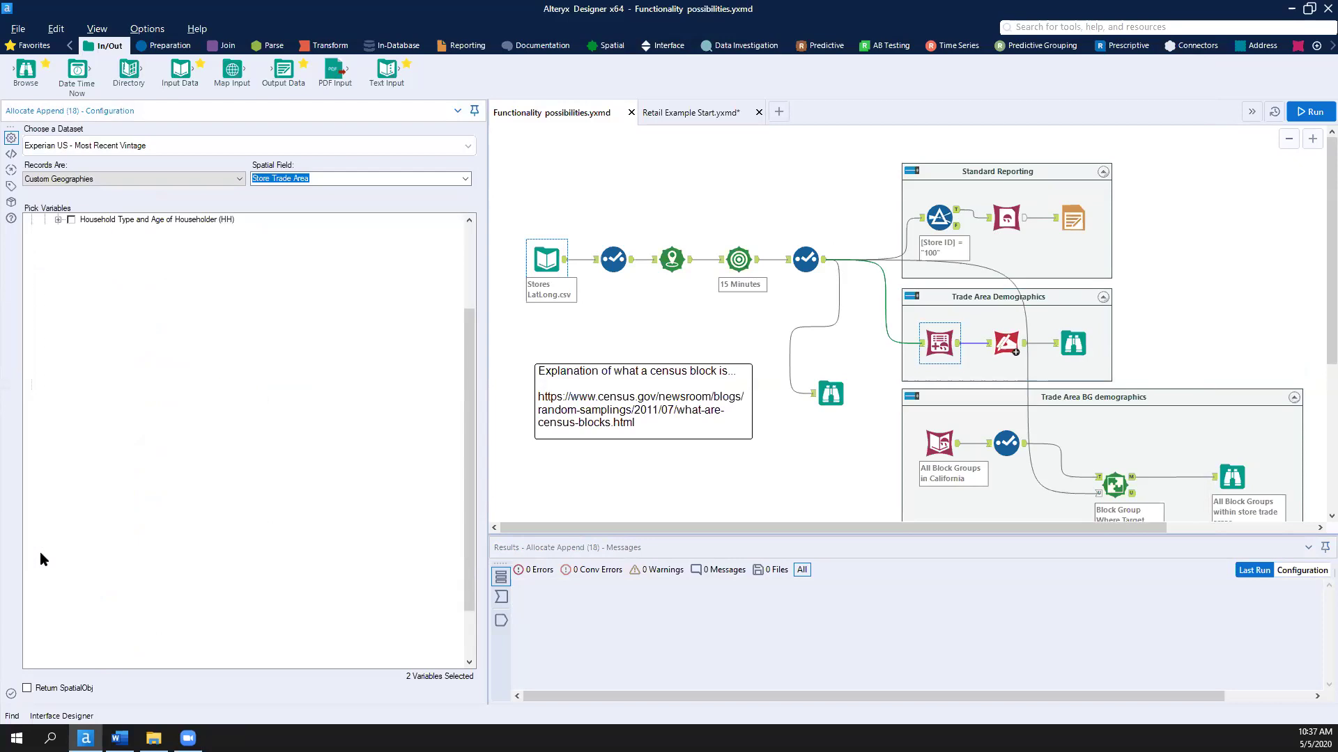
click(58, 564)
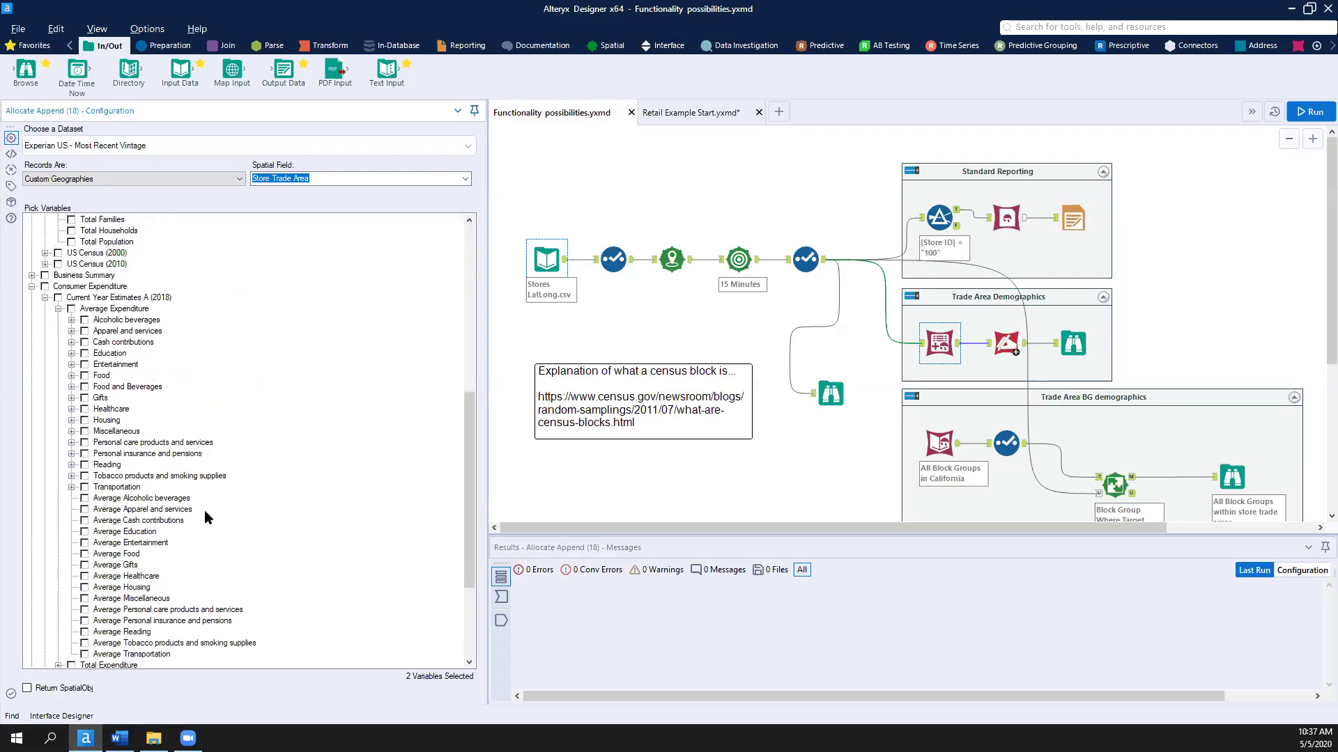
scroll(207, 517, down, 5)
scroll(207, 517, up, 2)
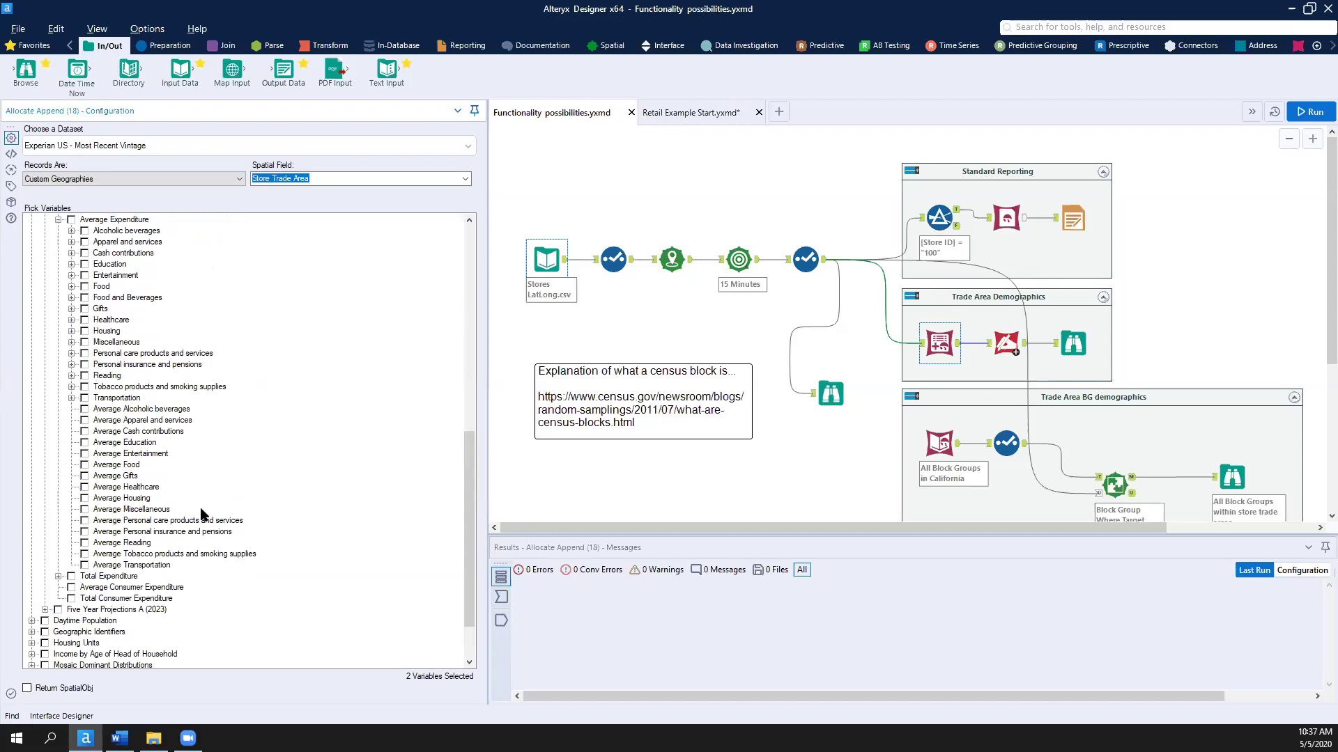
scroll(204, 517, down, 1)
scroll(204, 516, down, 1)
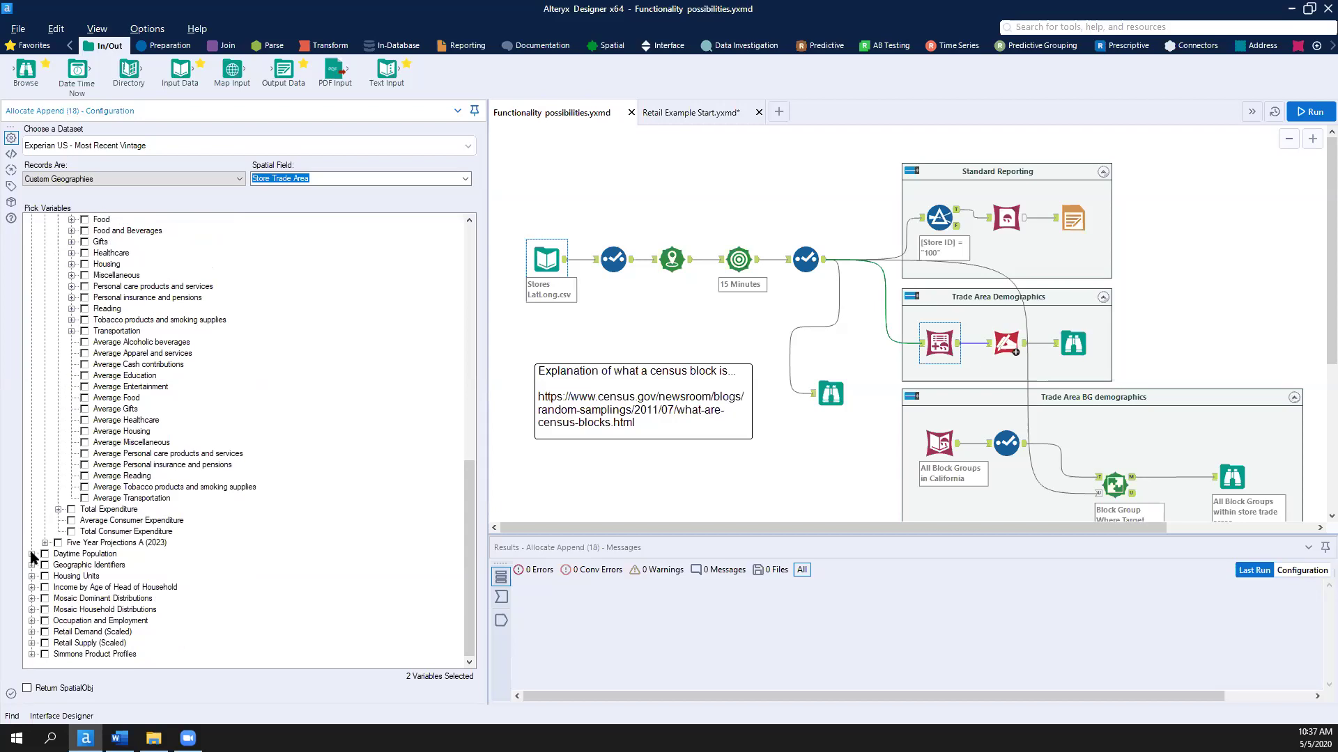
click(32, 599)
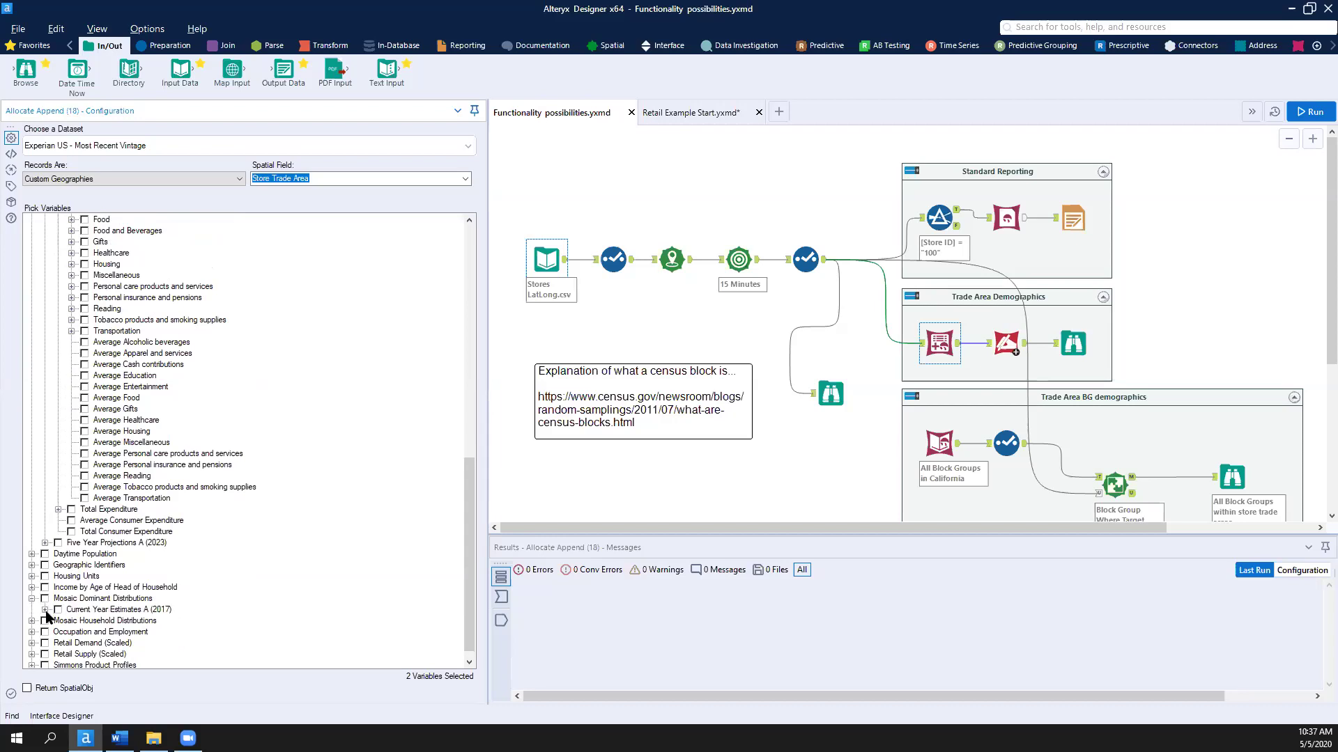
click(45, 610)
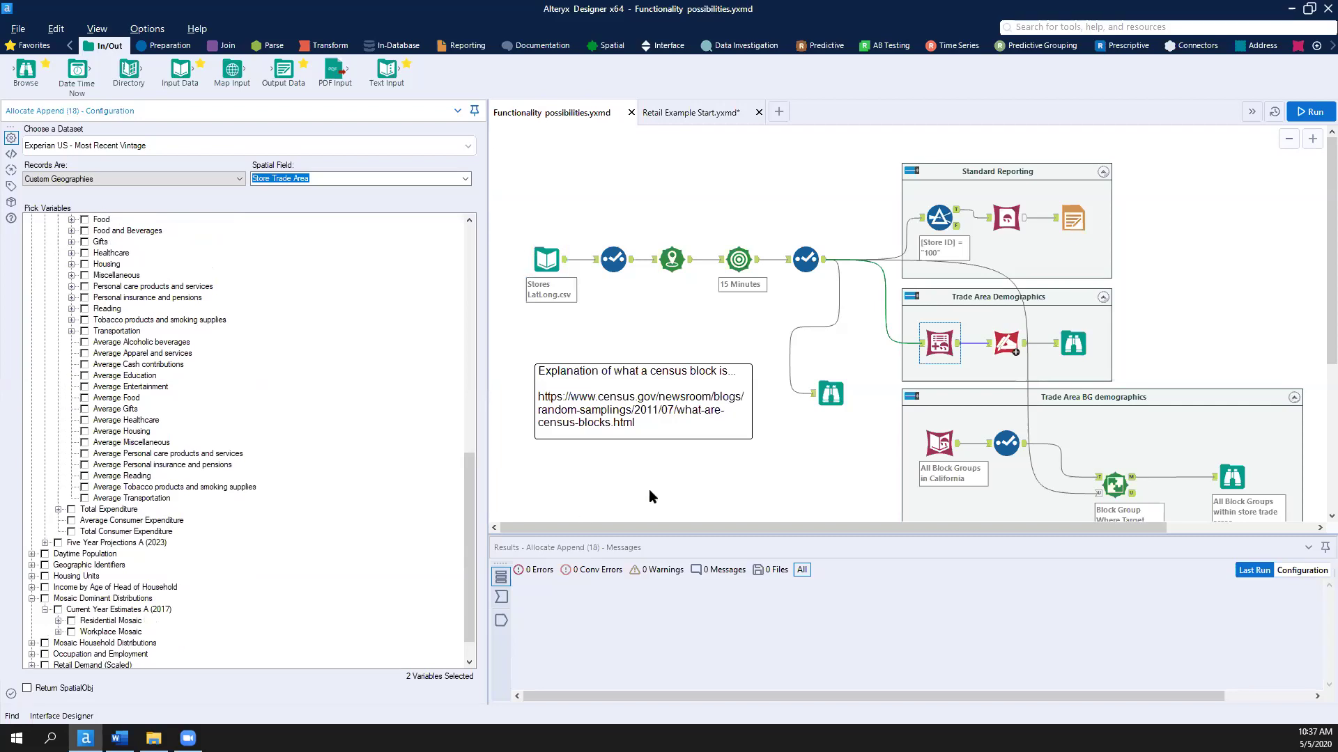
Step: View the Browse results of the Trade Area Demographics container, including the 2018 and 2023 Adult Population columns
click(1073, 344)
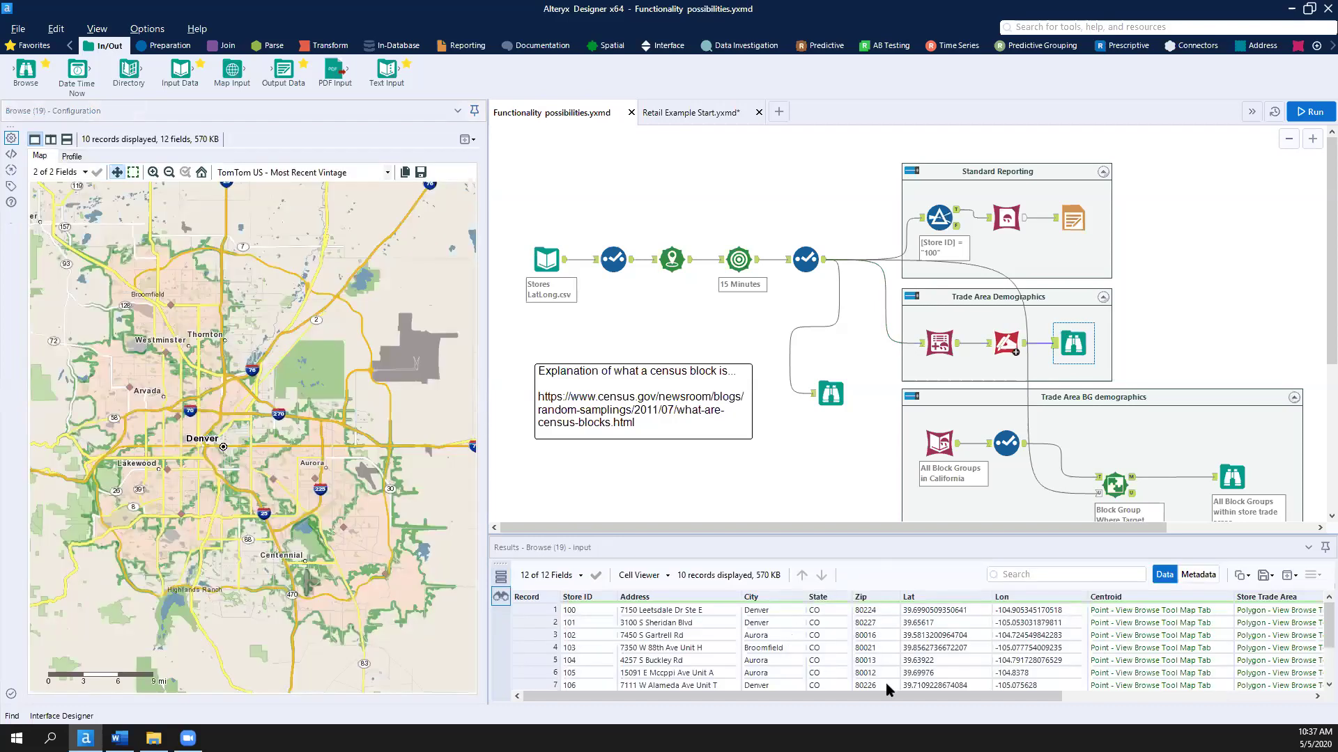
drag(1030, 697, 1179, 698)
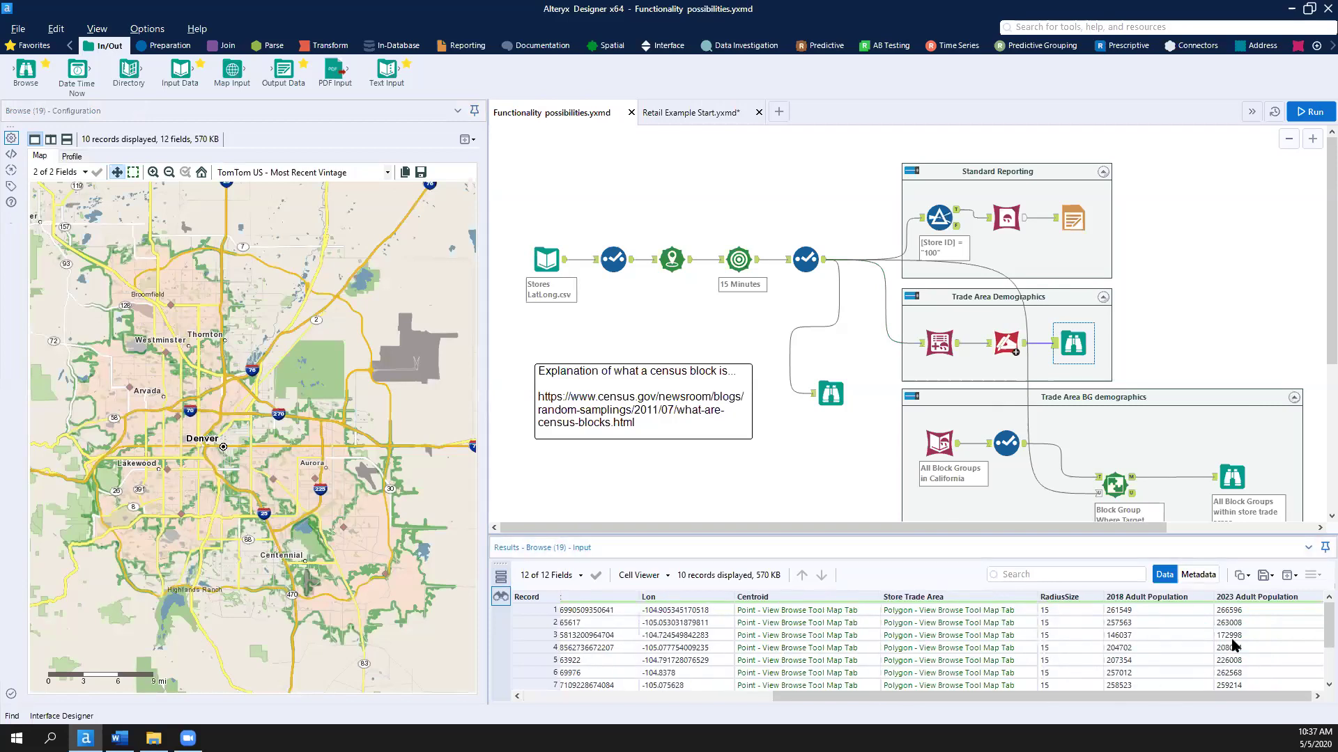
Step: Review the Block Groups geography and variables of the Trade Area BG demographics Allocate Input, and view the container's Browse map
scroll(1210, 298, down, 2)
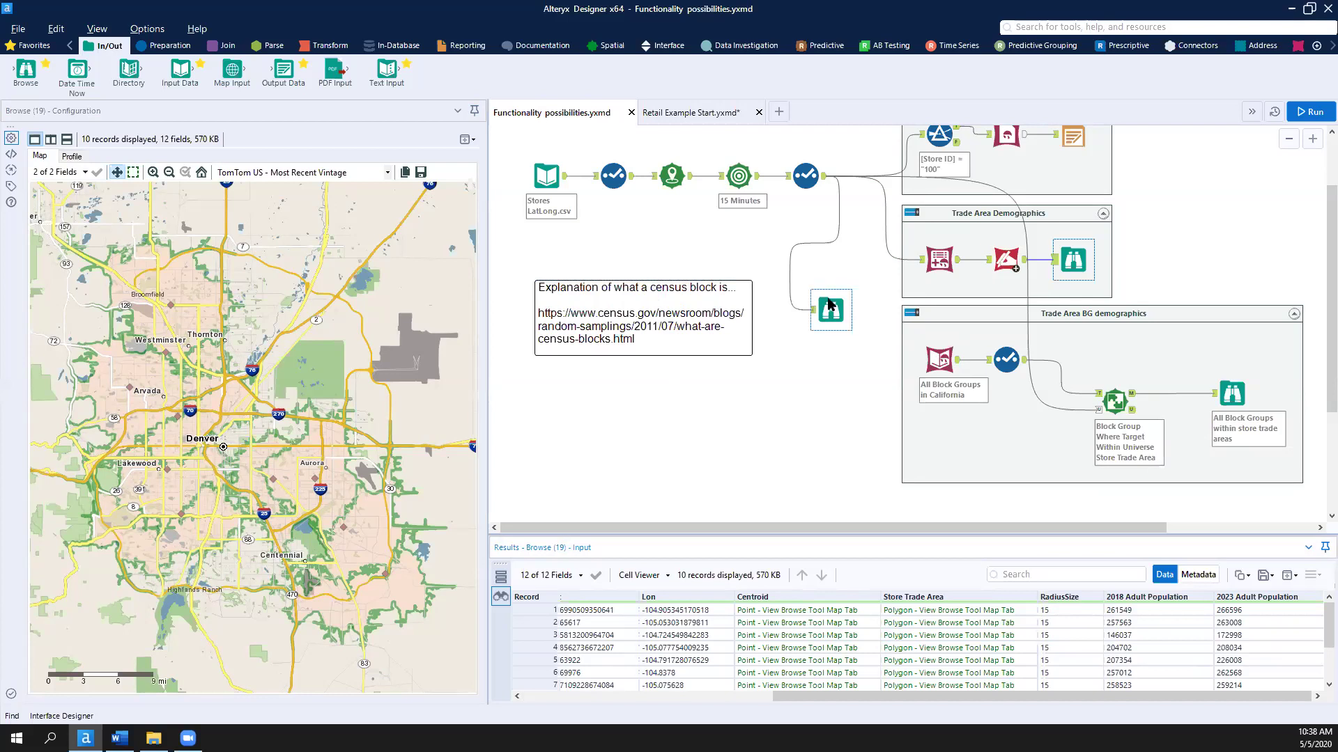
click(933, 359)
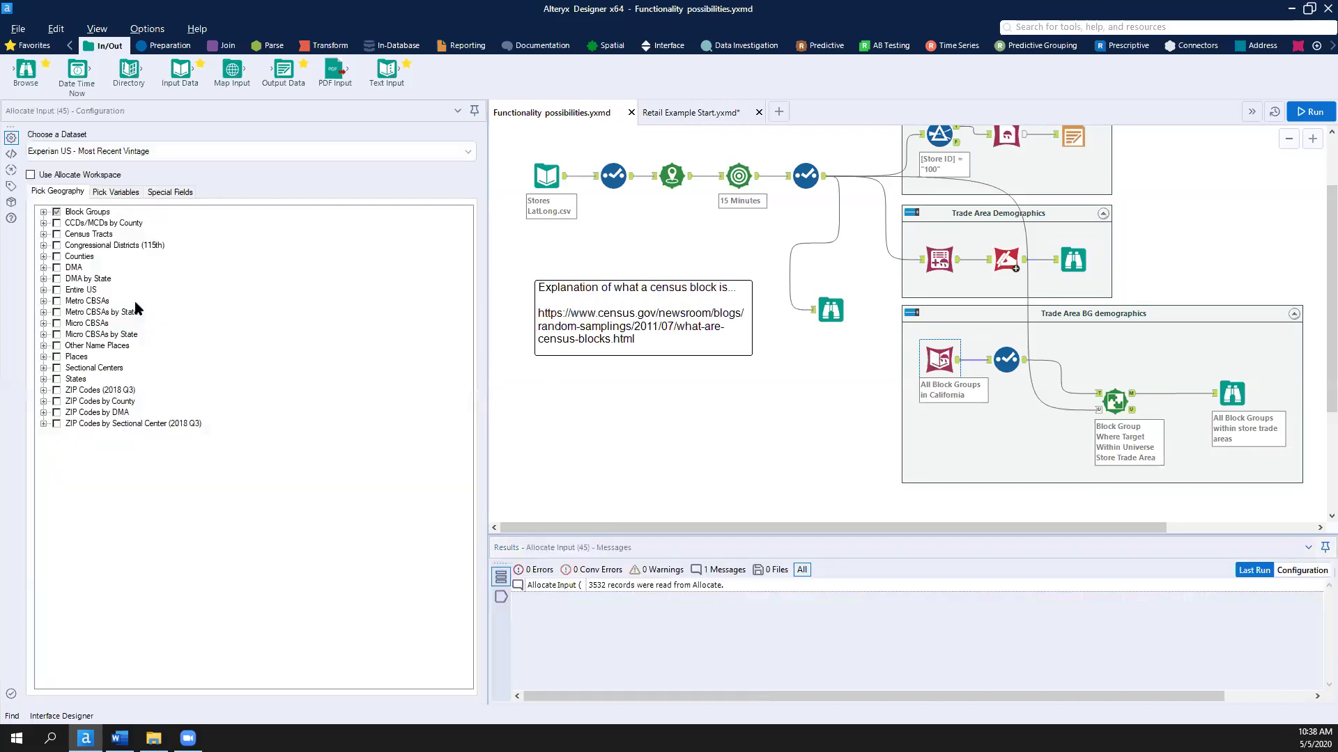
click(43, 211)
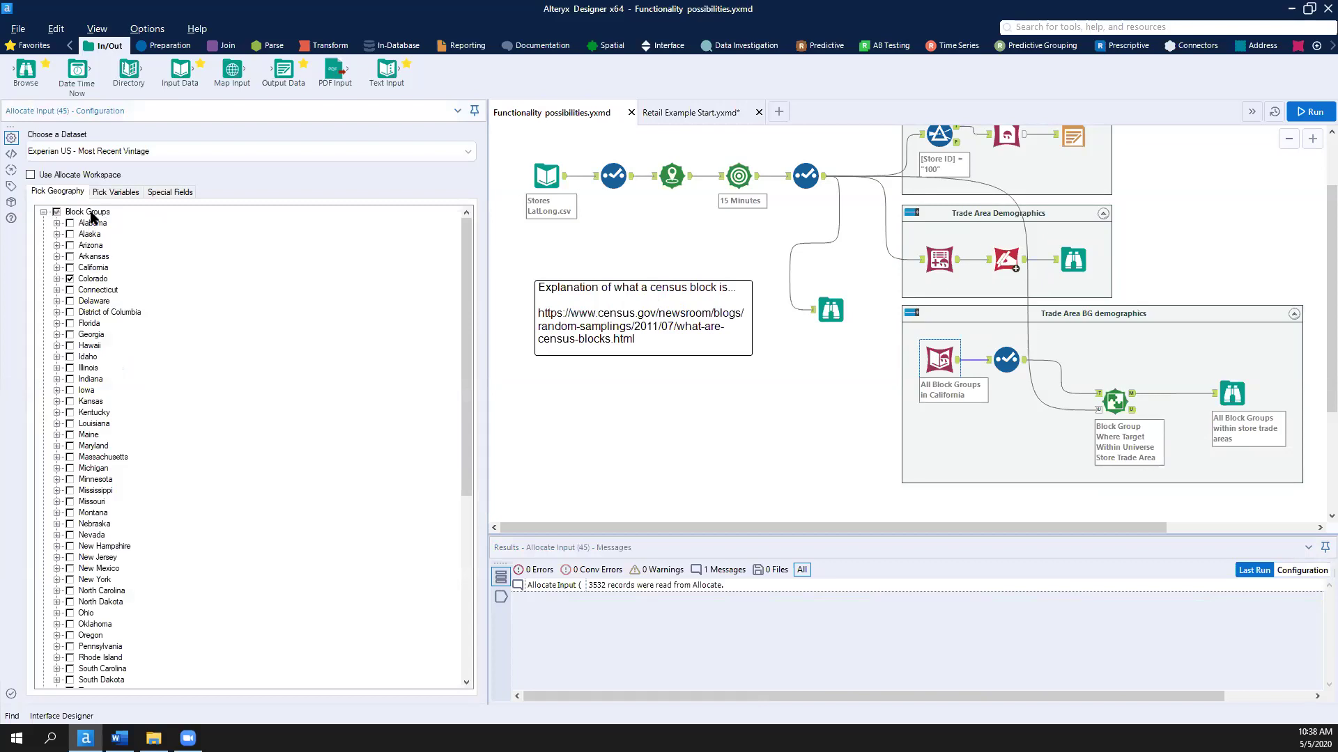
click(112, 196)
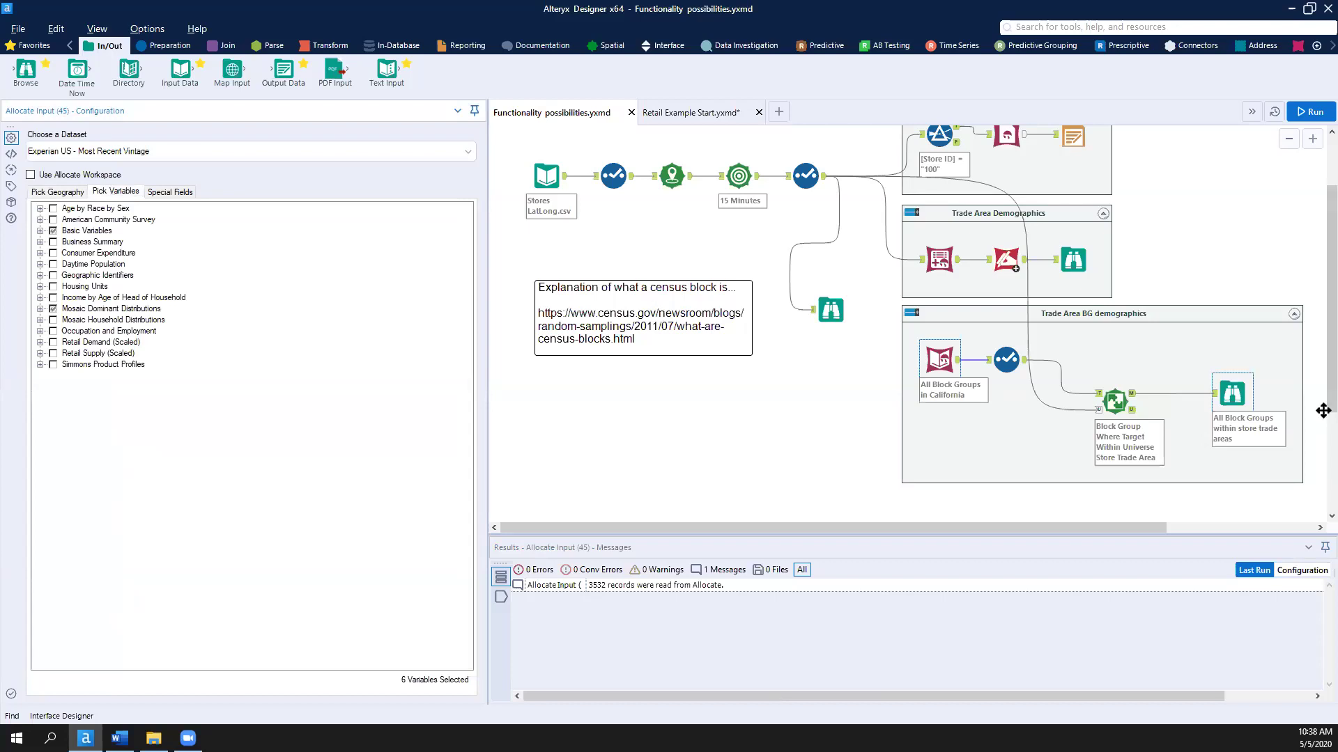
click(1232, 394)
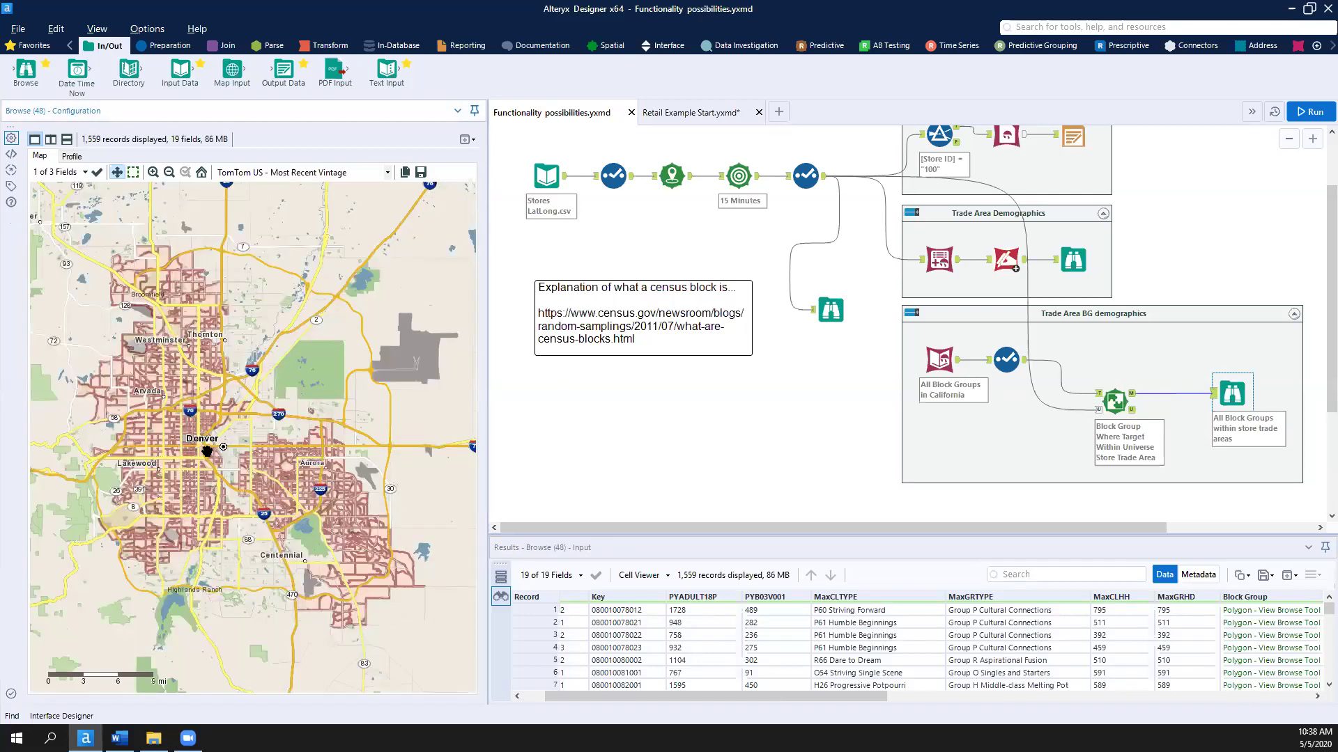
Step: Select a block group northwest of central Denver on the Browse map and examine the dominant Mosaic type and group values in the results
scroll(208, 452, up, 2)
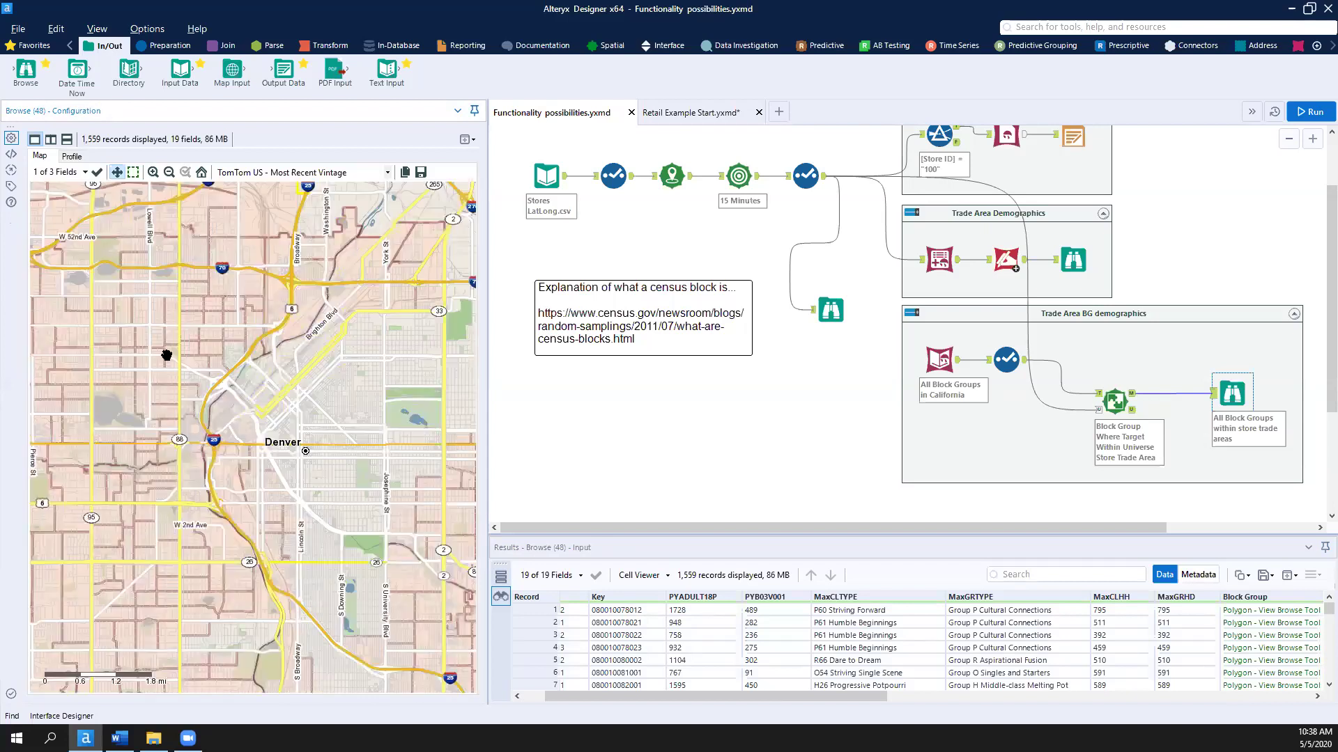
click(156, 335)
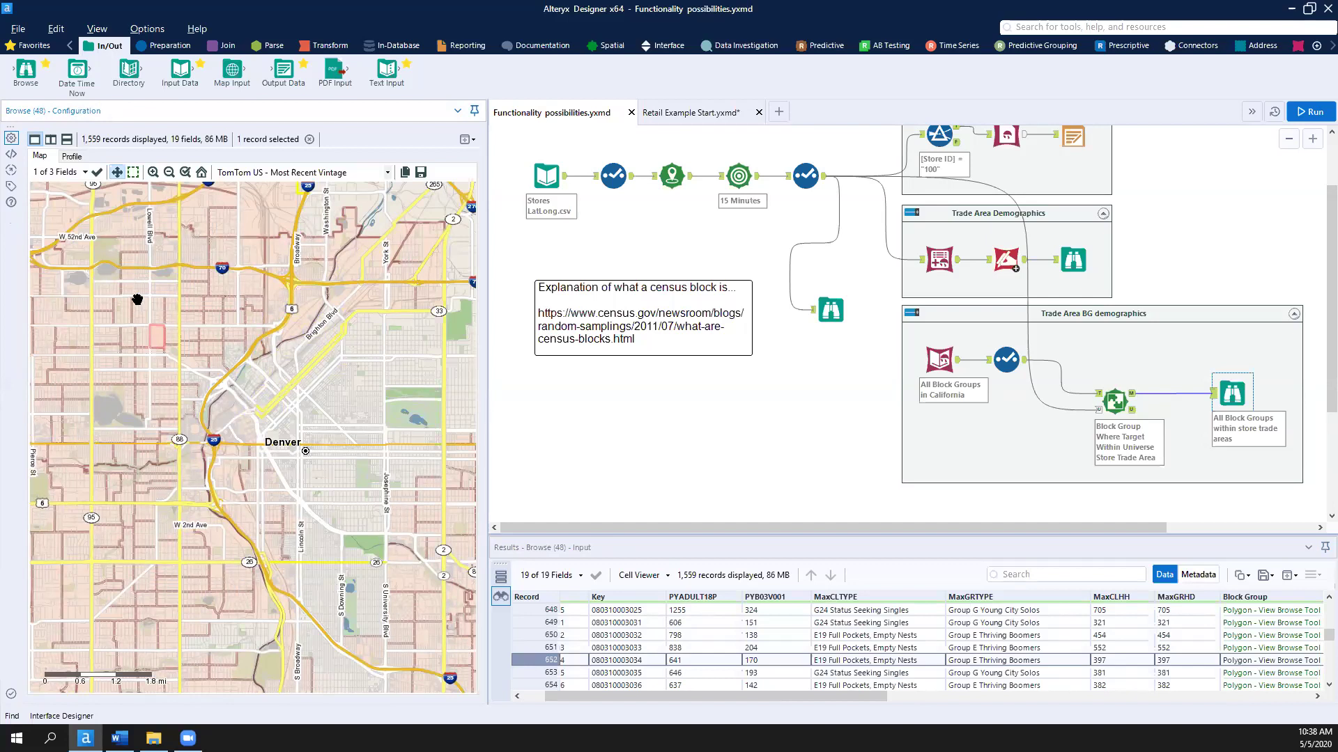
drag(133, 287, 138, 312)
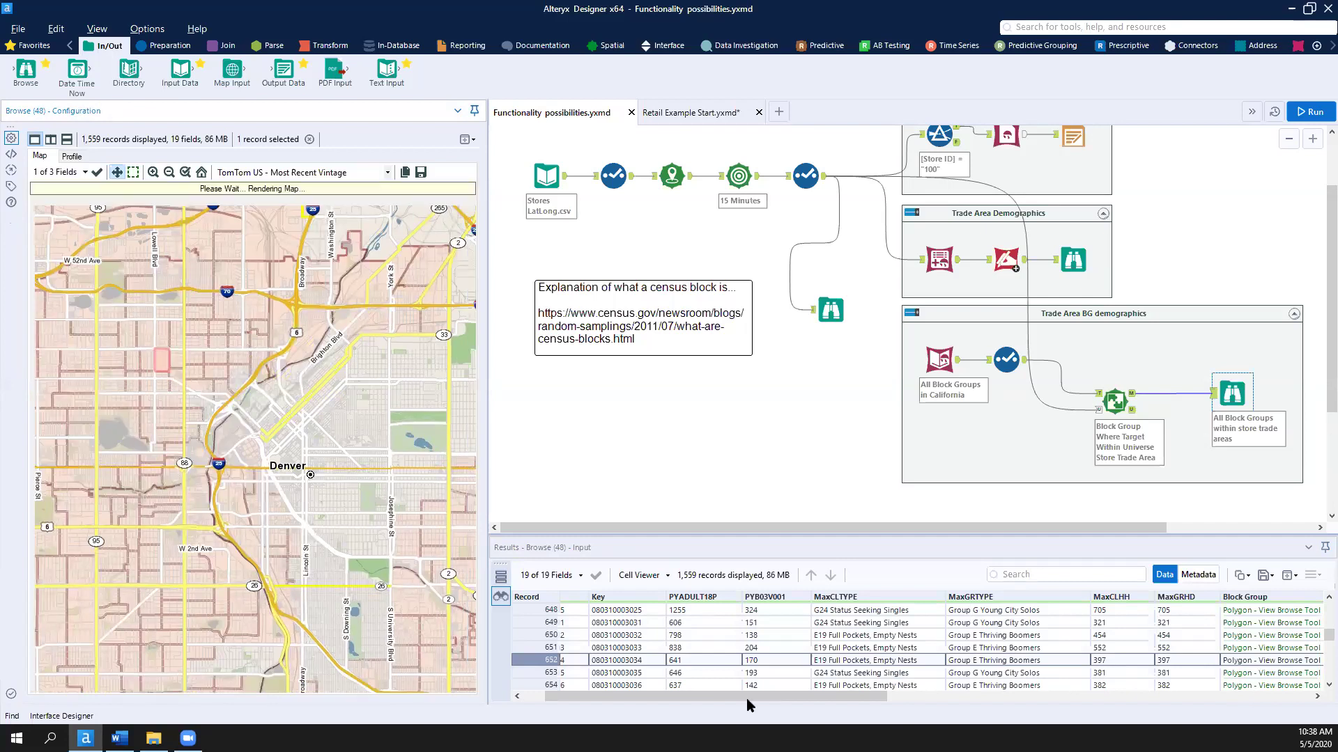
click(862, 636)
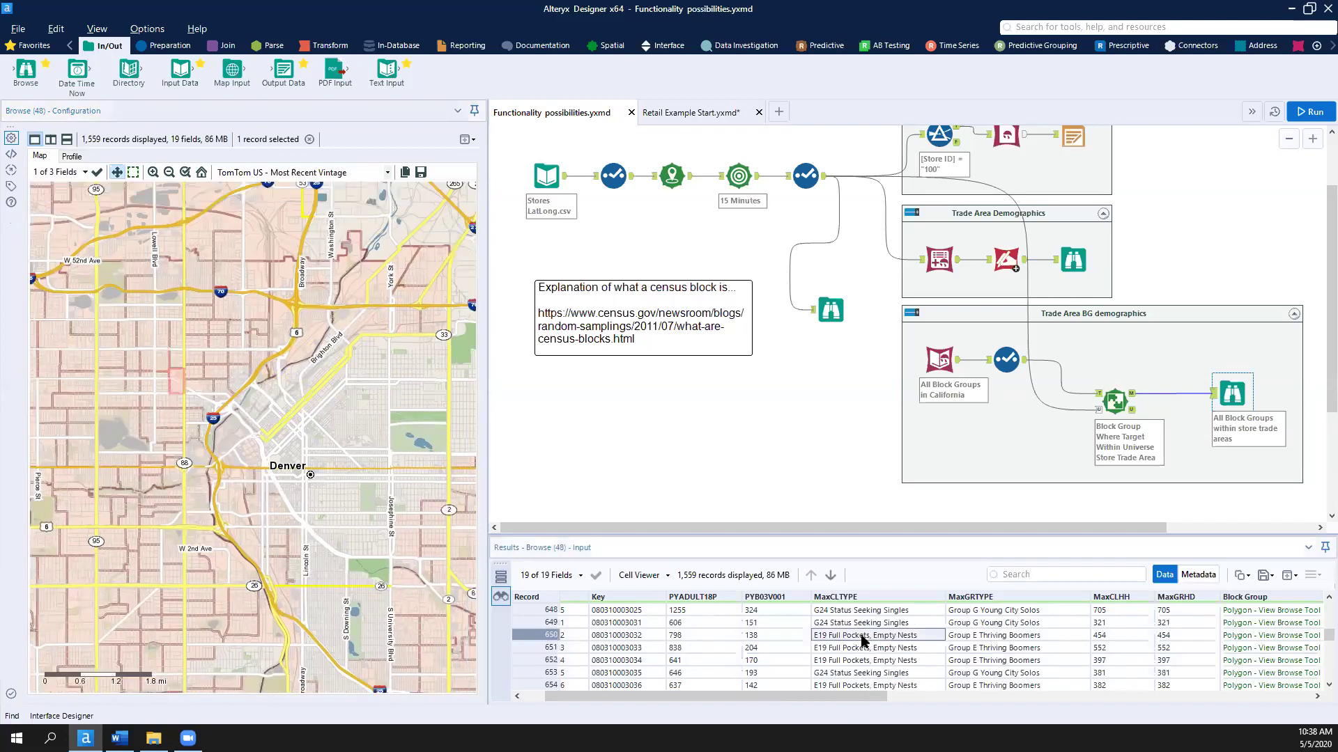
click(996, 650)
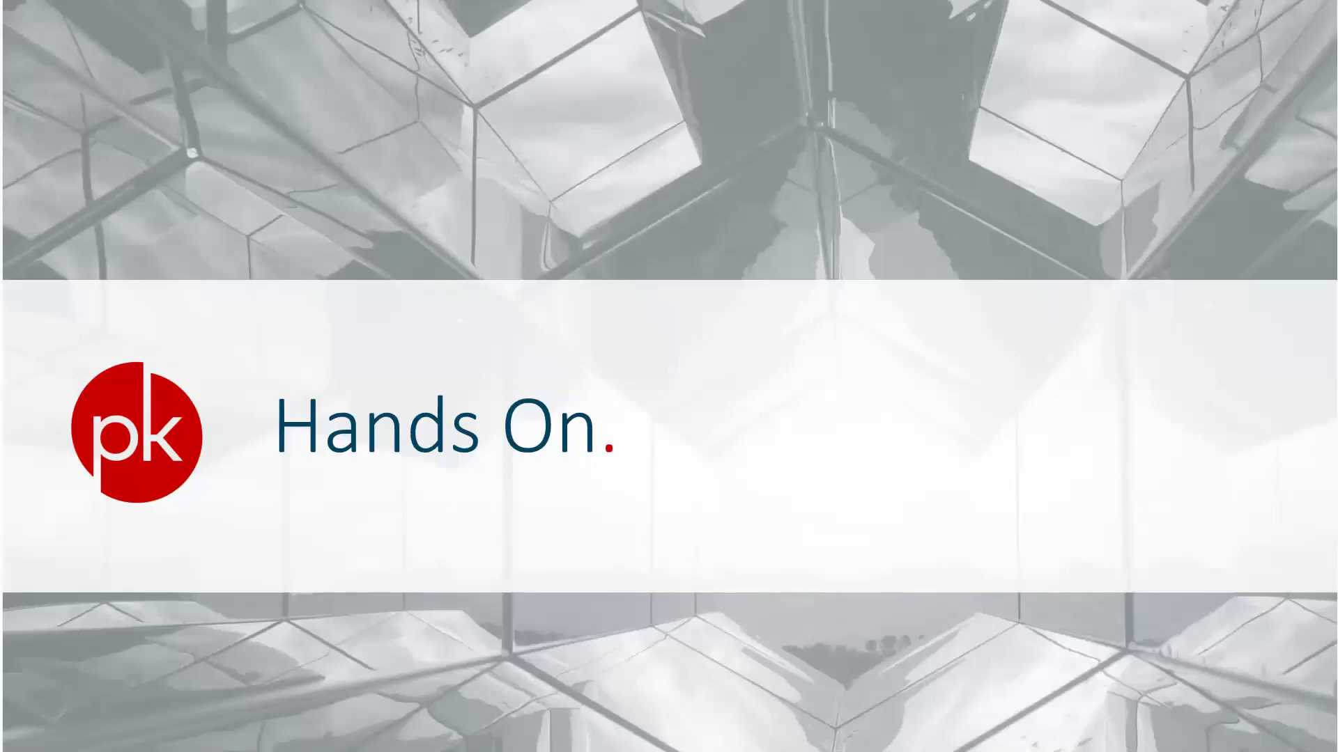
click(620, 514)
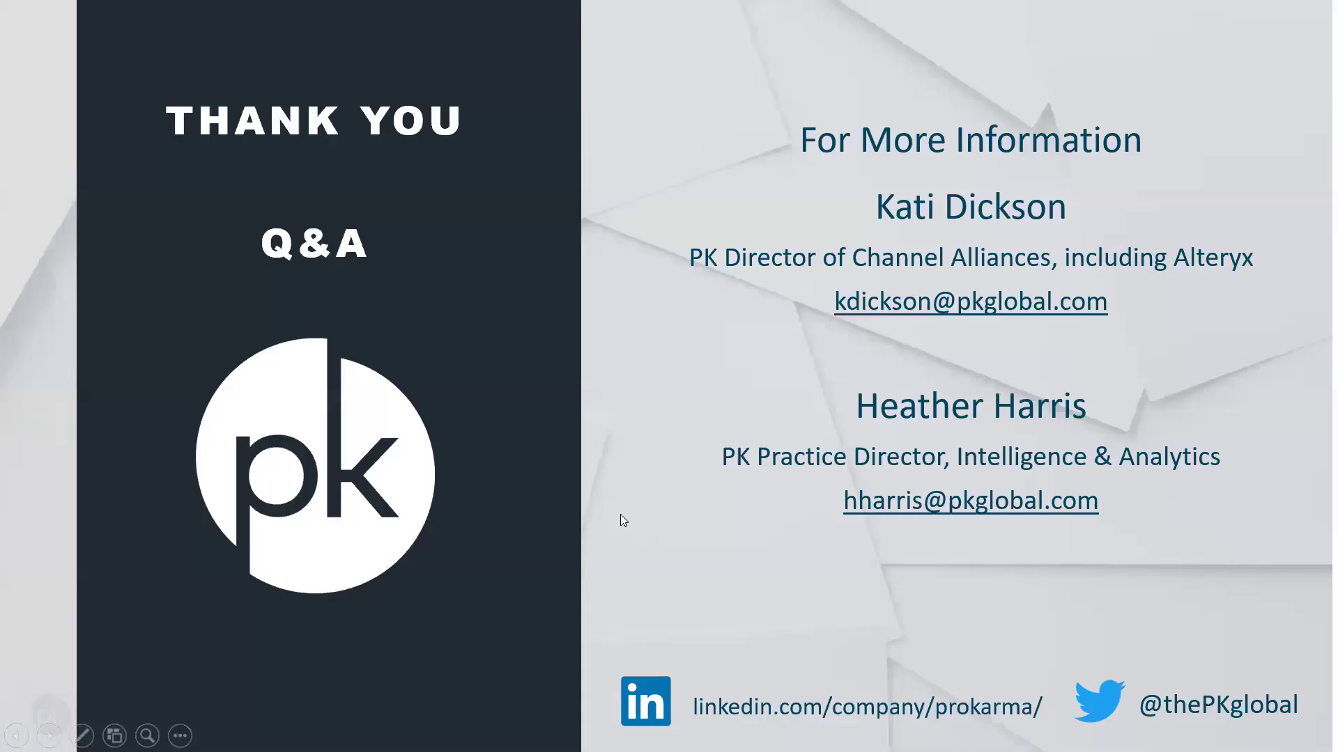